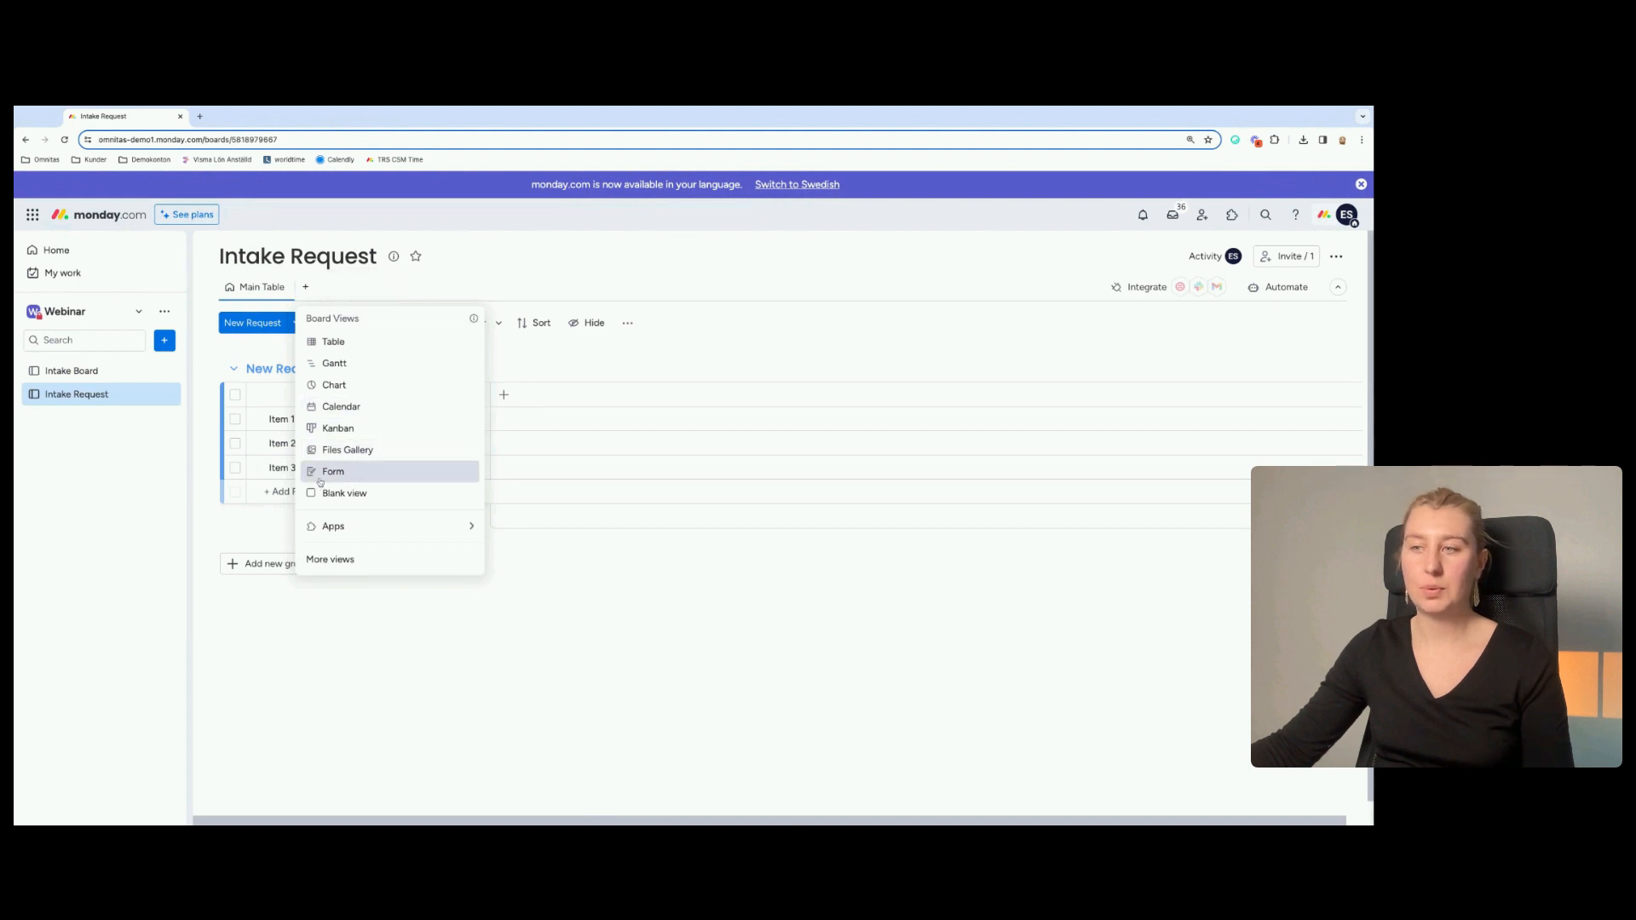
Add a Form view to the Intake Request board and name it "Request form".
left_click(350, 480)
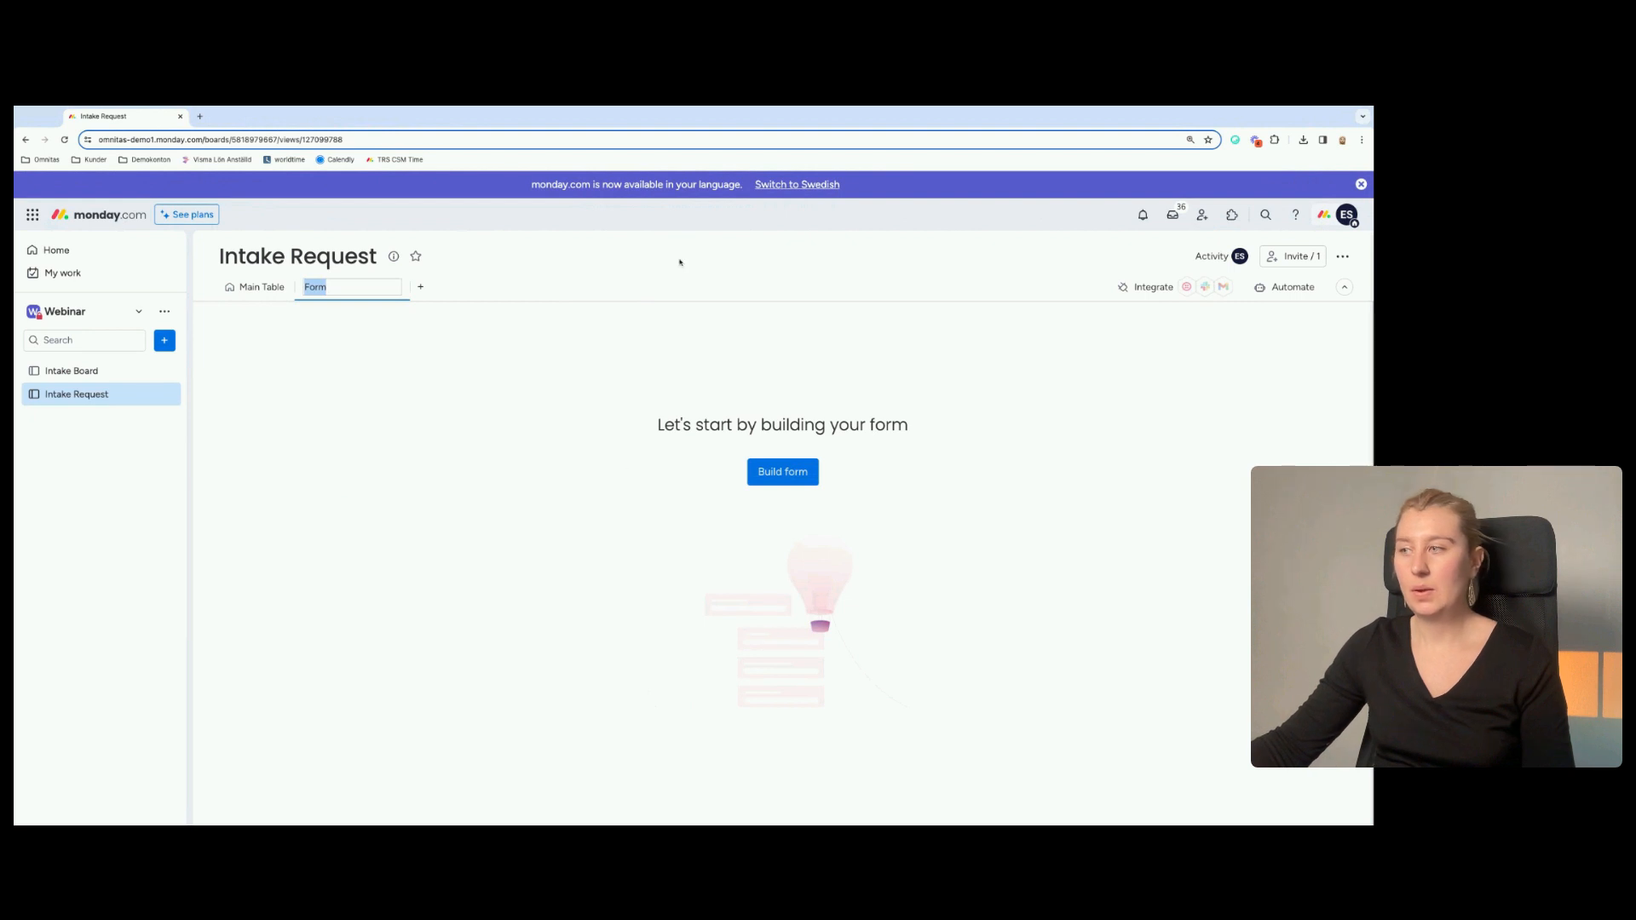
key("BackSpace")
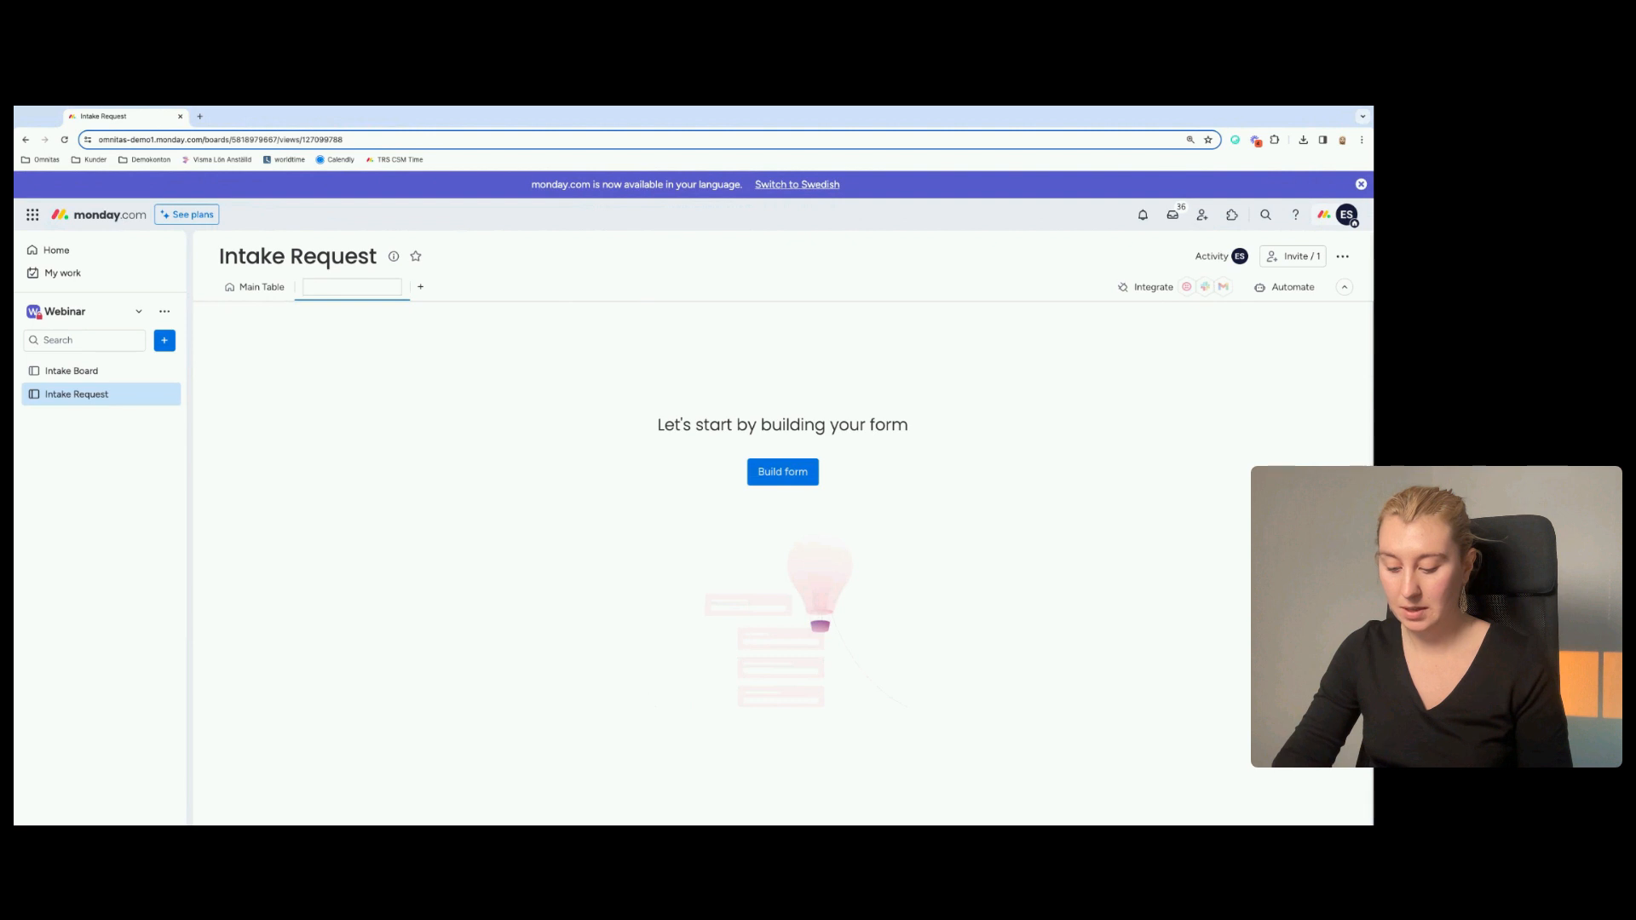
type("Request form")
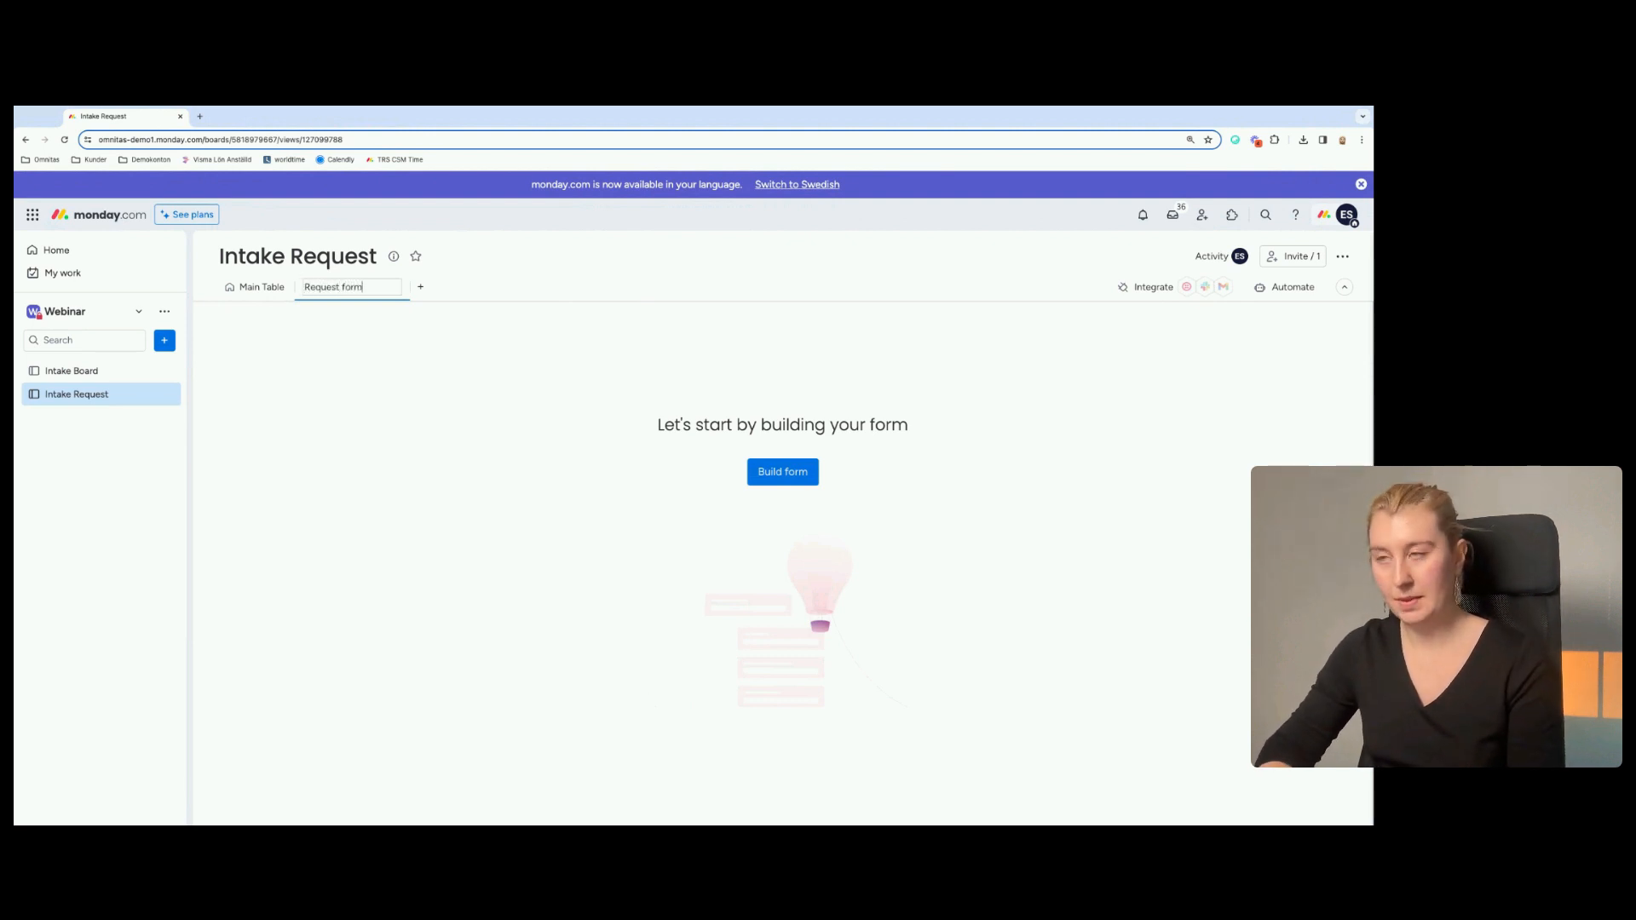
left_click(620, 283)
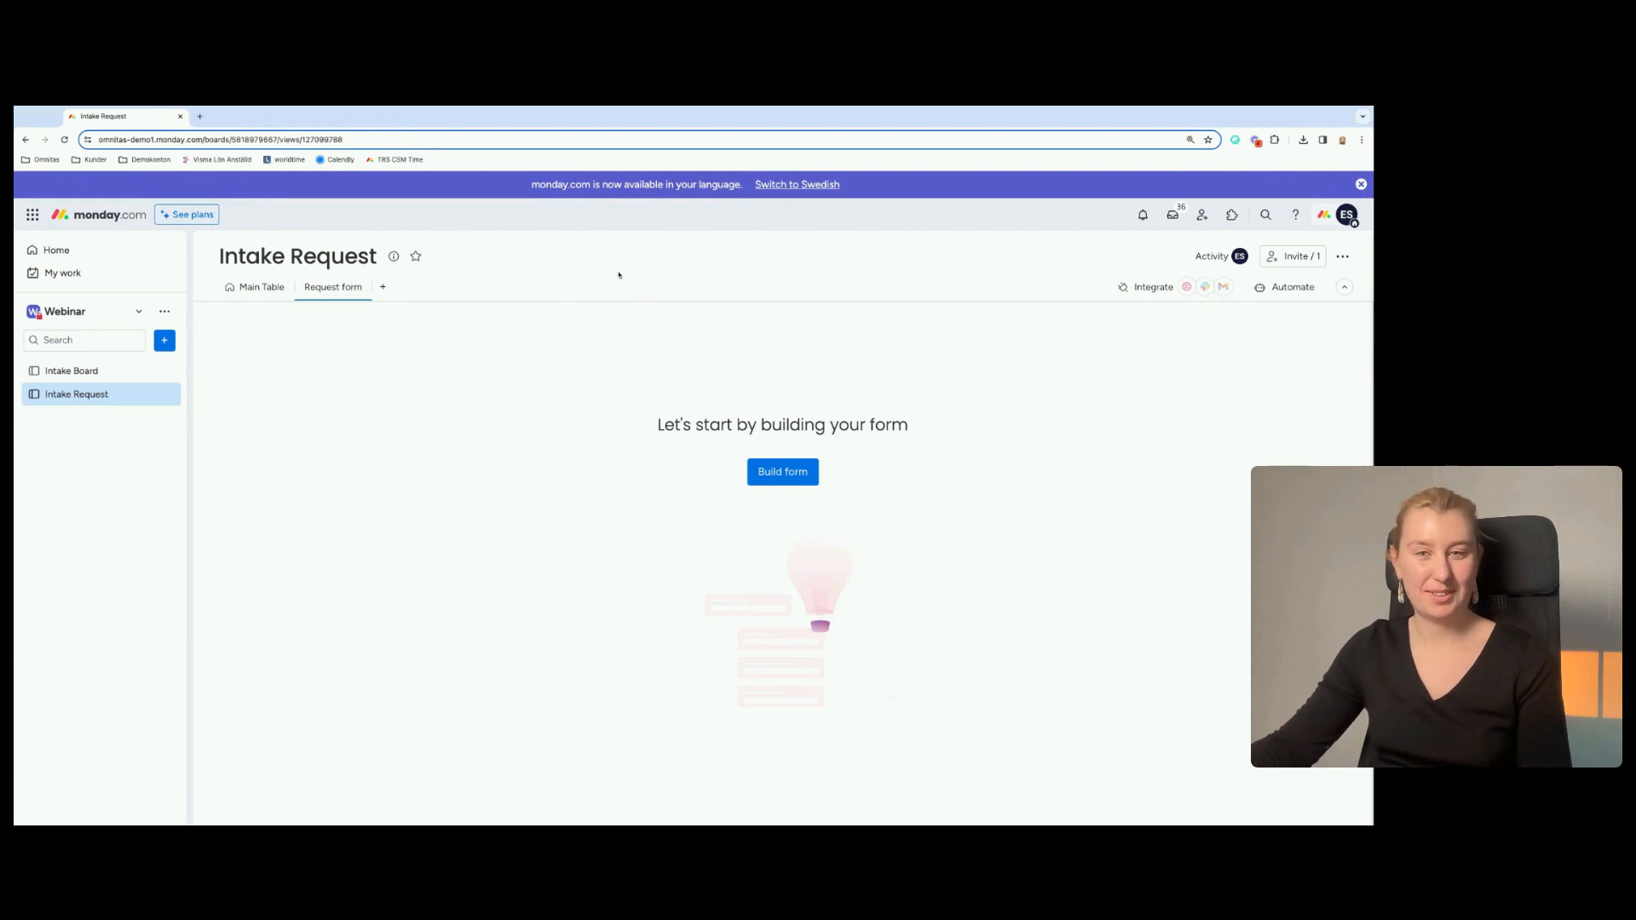
Start building the form and change its title to "Marketing request form".
left_click(793, 478)
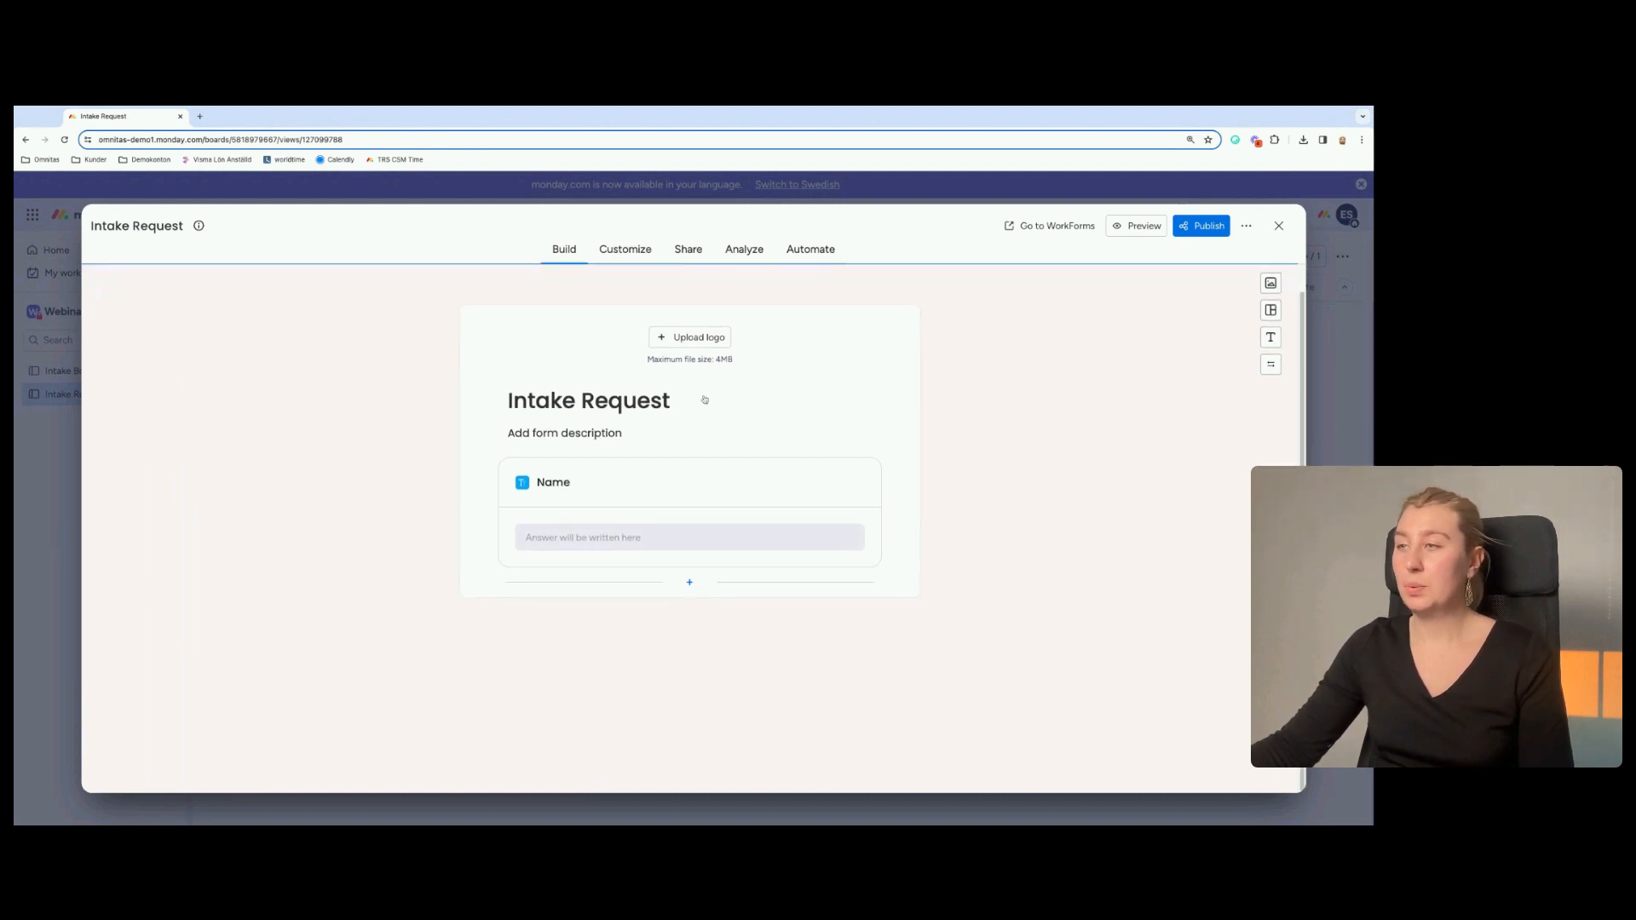
left_click(525, 432)
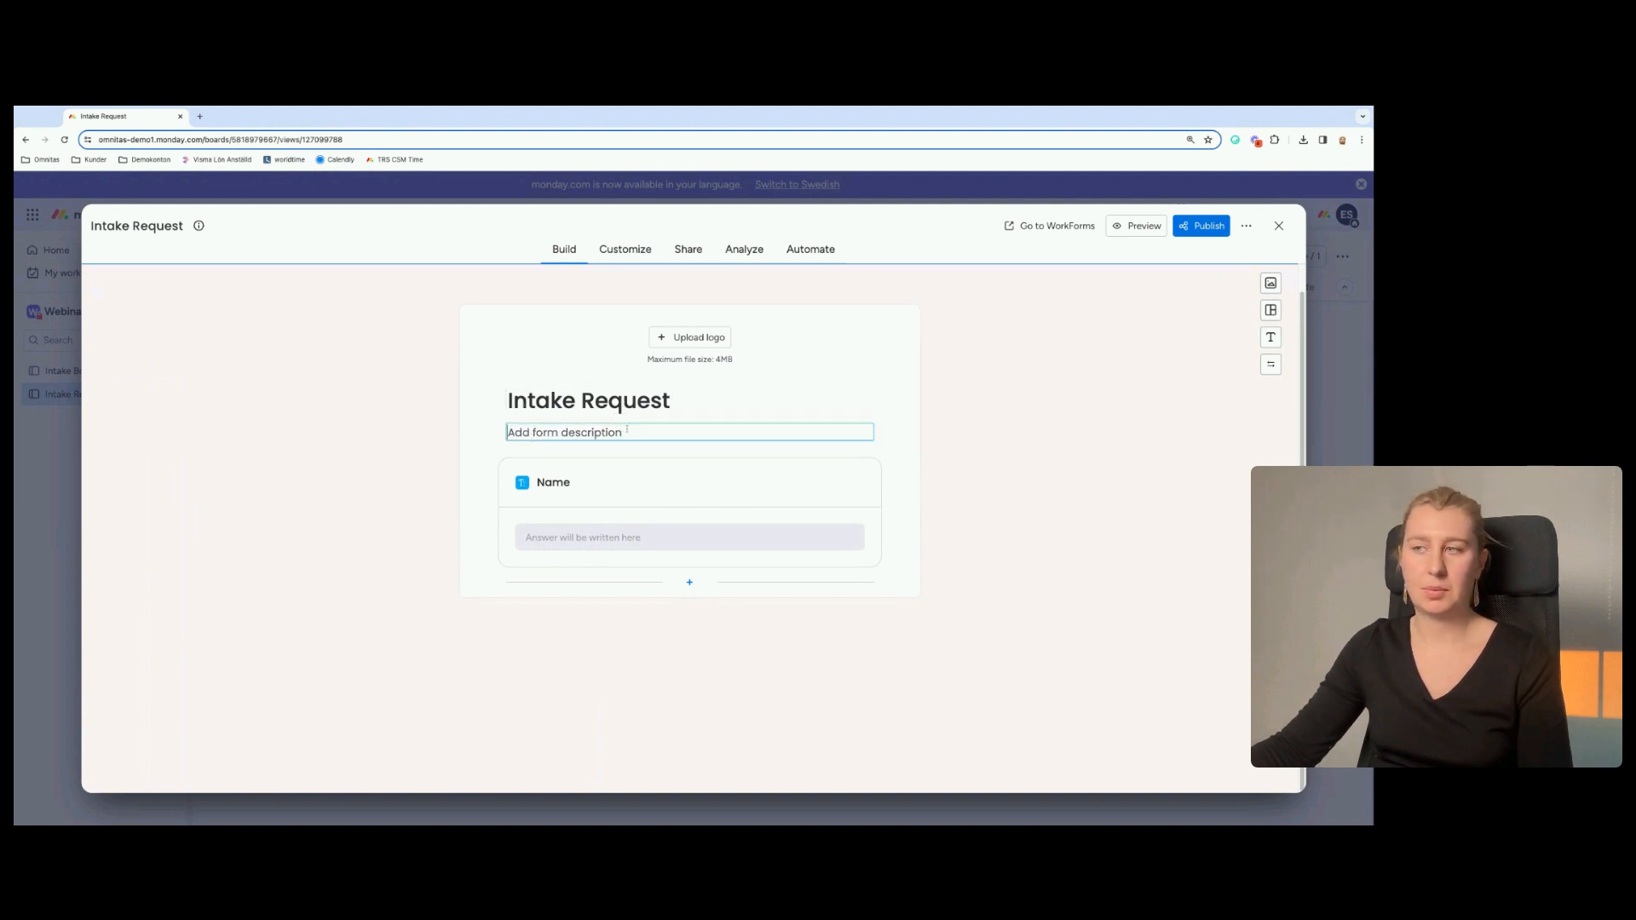
left_click(557, 483)
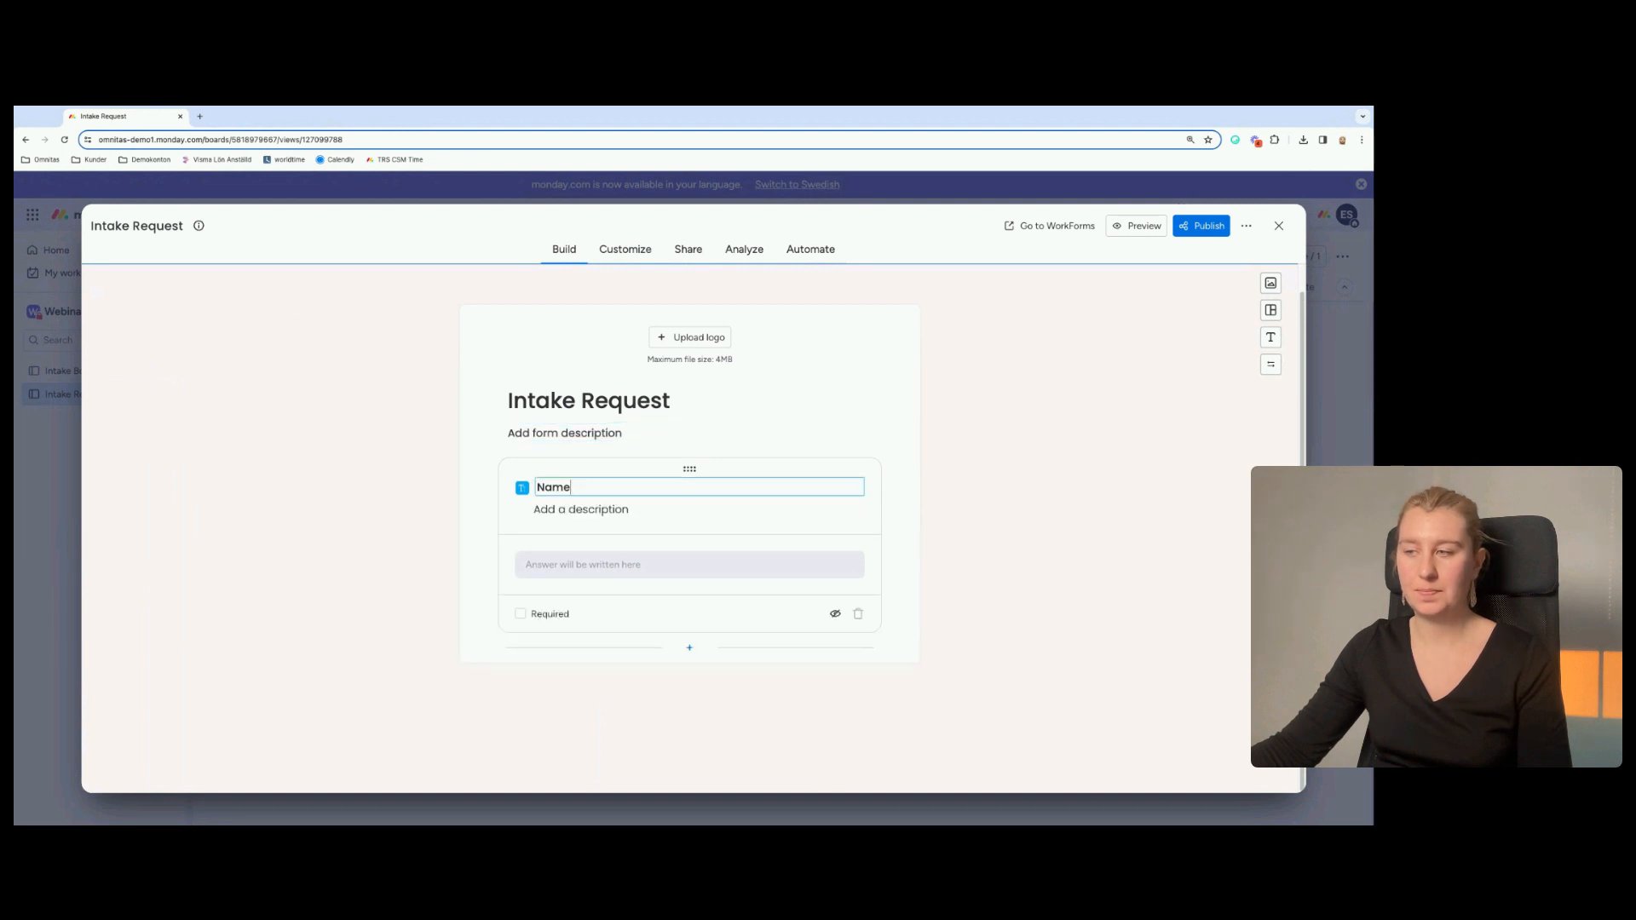
left_click(721, 399)
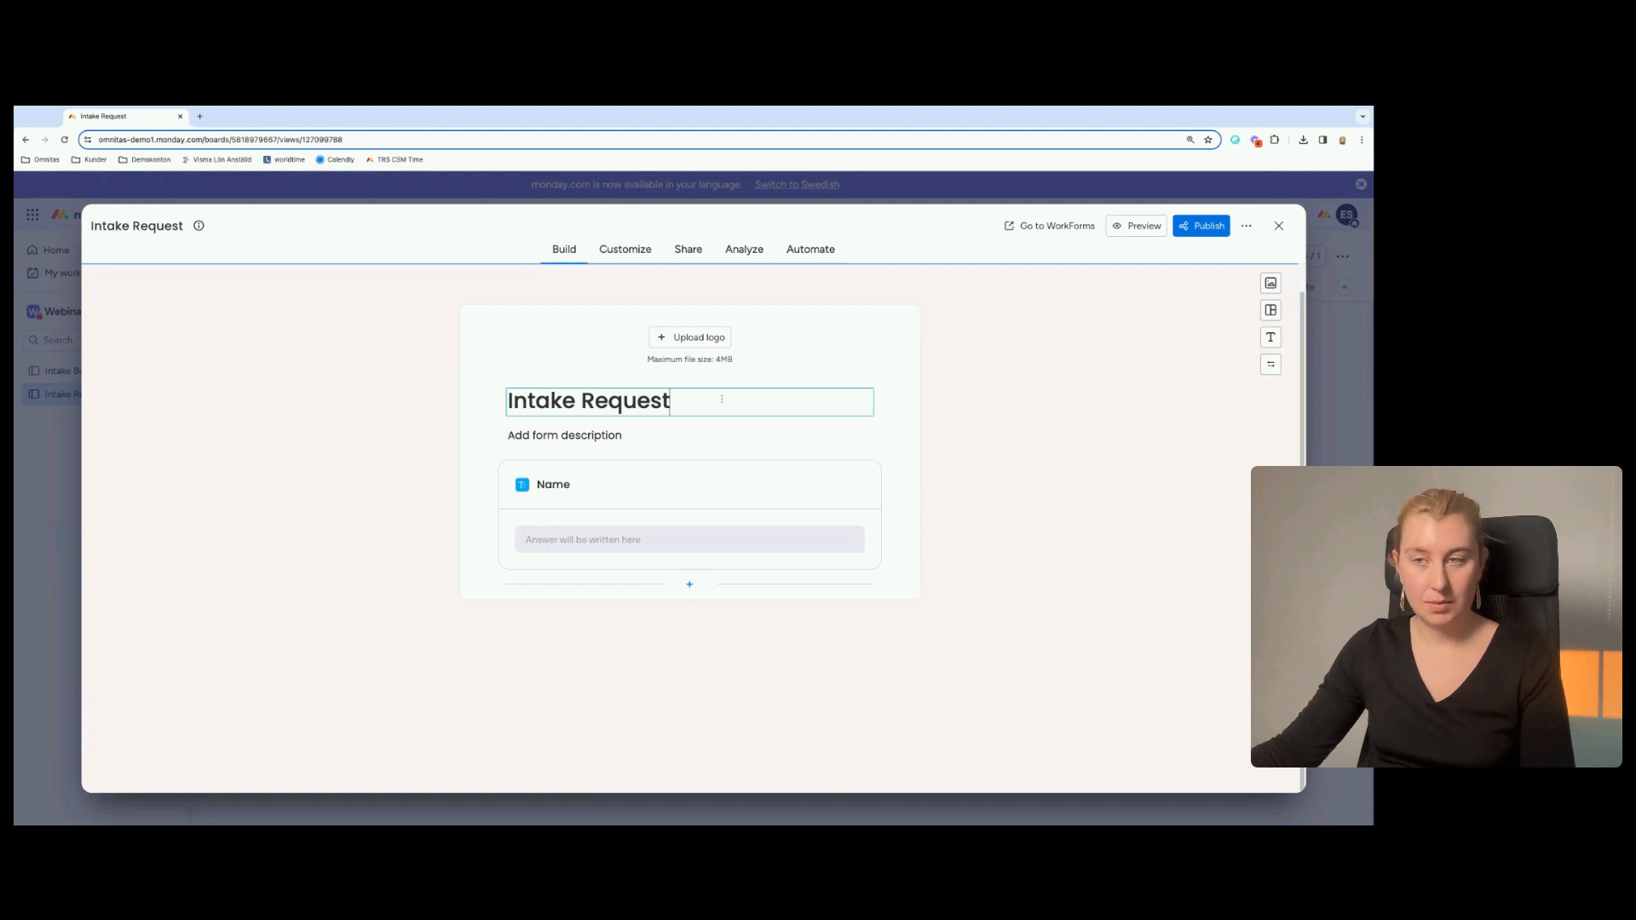
key("shift+Left")
key("shift+Left")
key("shift+Left")
key("shift+Left")
key("shift+Left")
key("shift+Left")
key("shift+Left")
key("shift+Left")
key("shift+Left")
key("shift+Left")
key("shift+Left")
key("shift+Left")
key("shift+Left")
key("shift+Left")
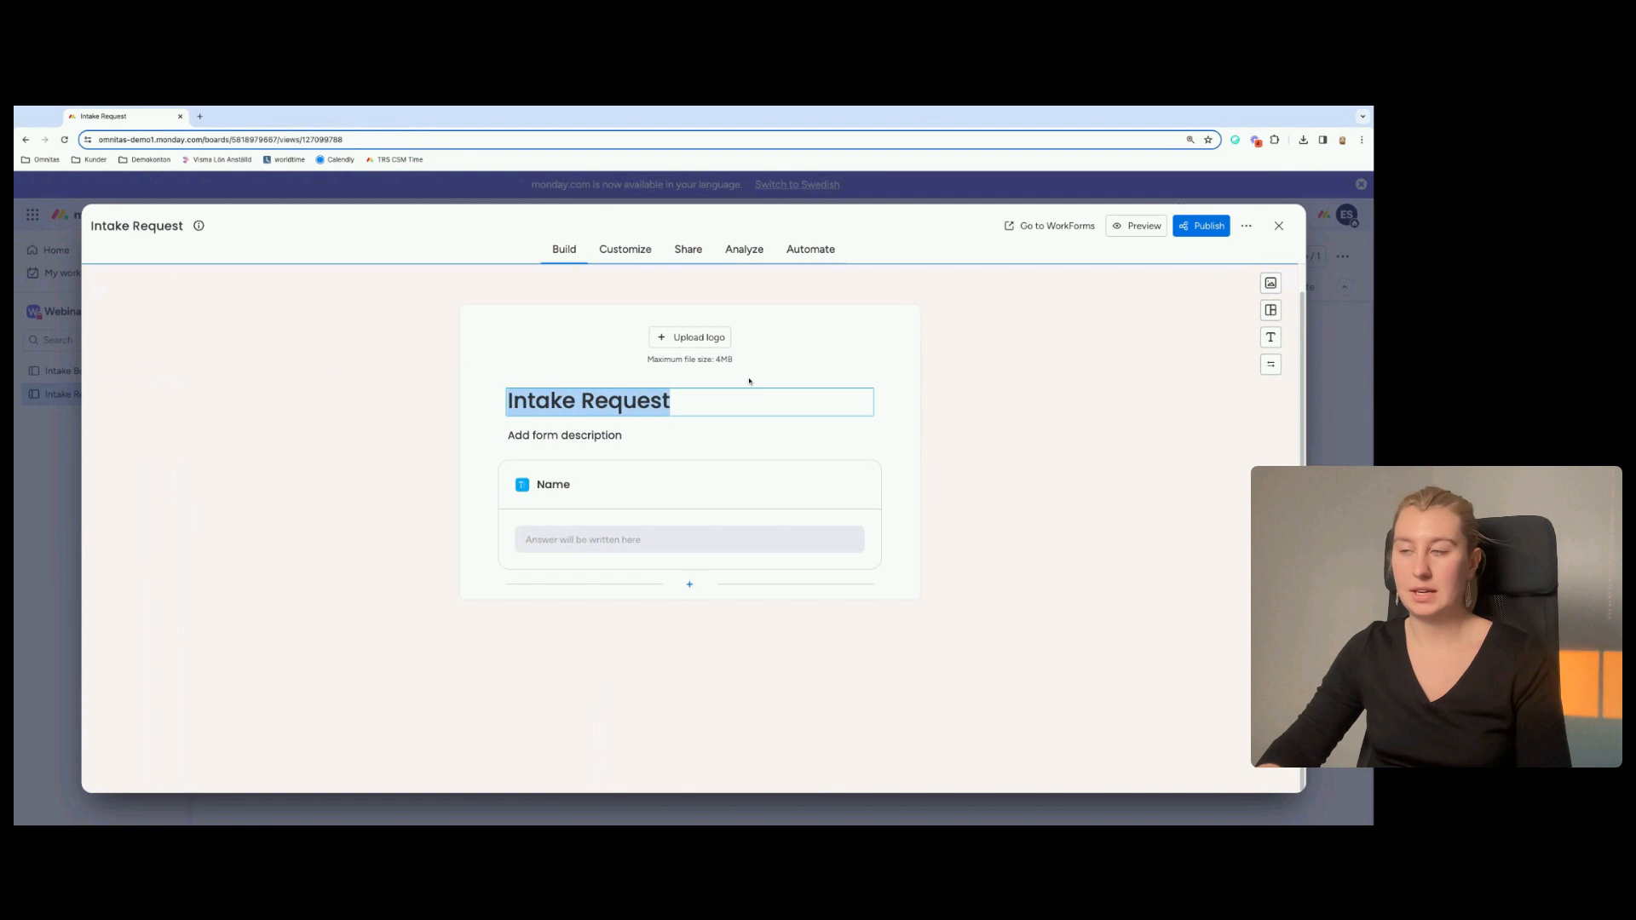
key("BackSpace")
type("Ma")
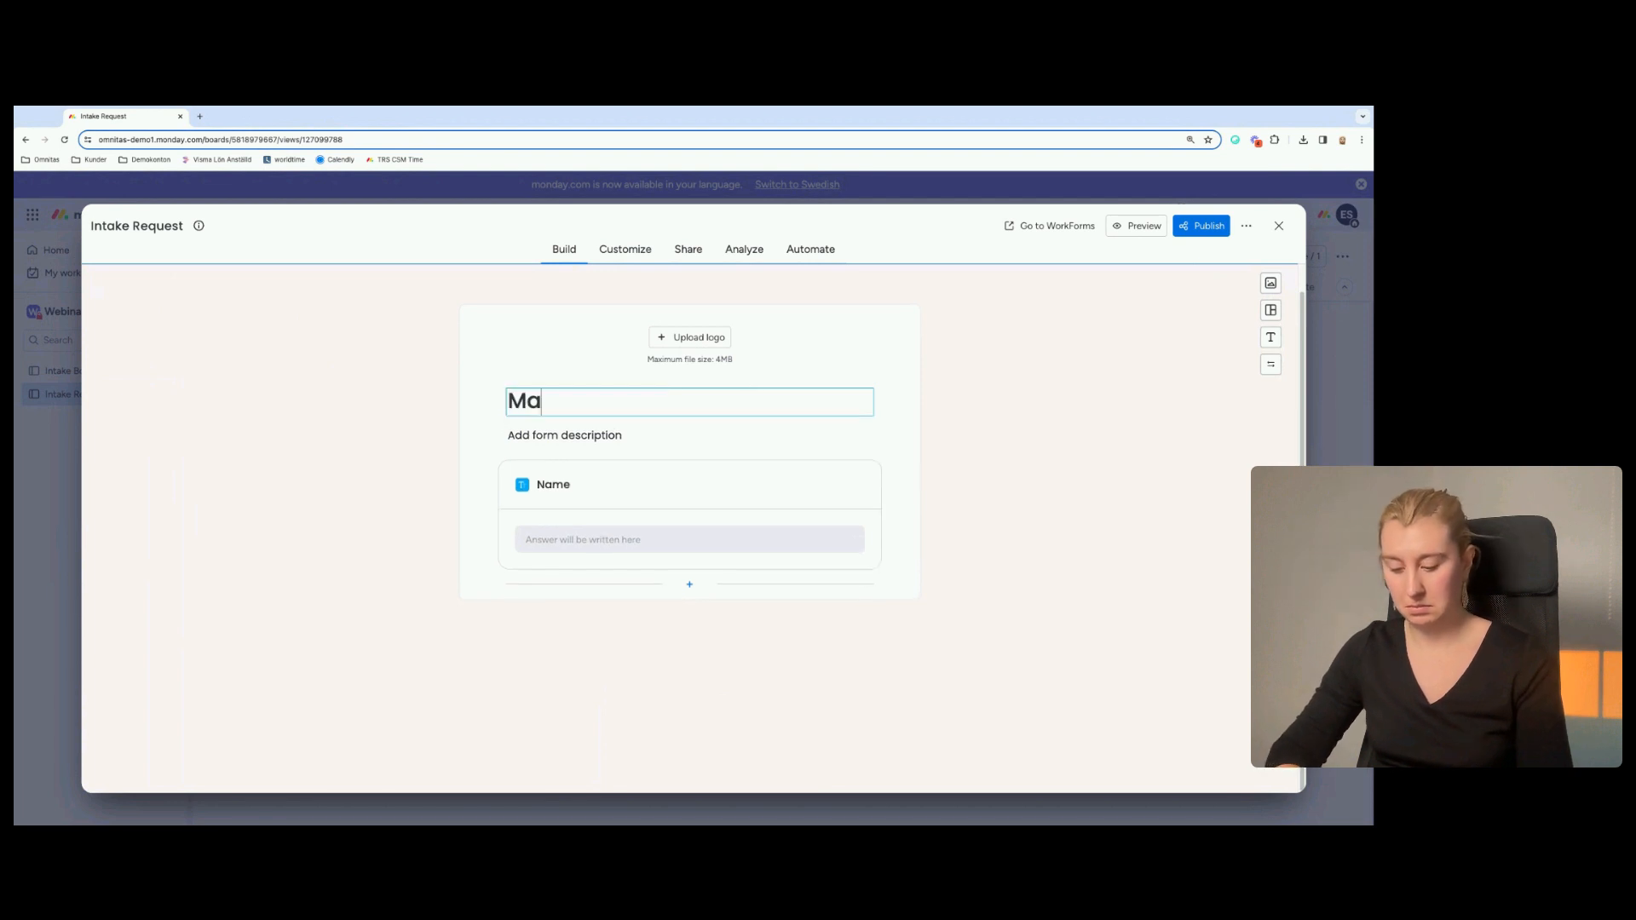
type("rketing")
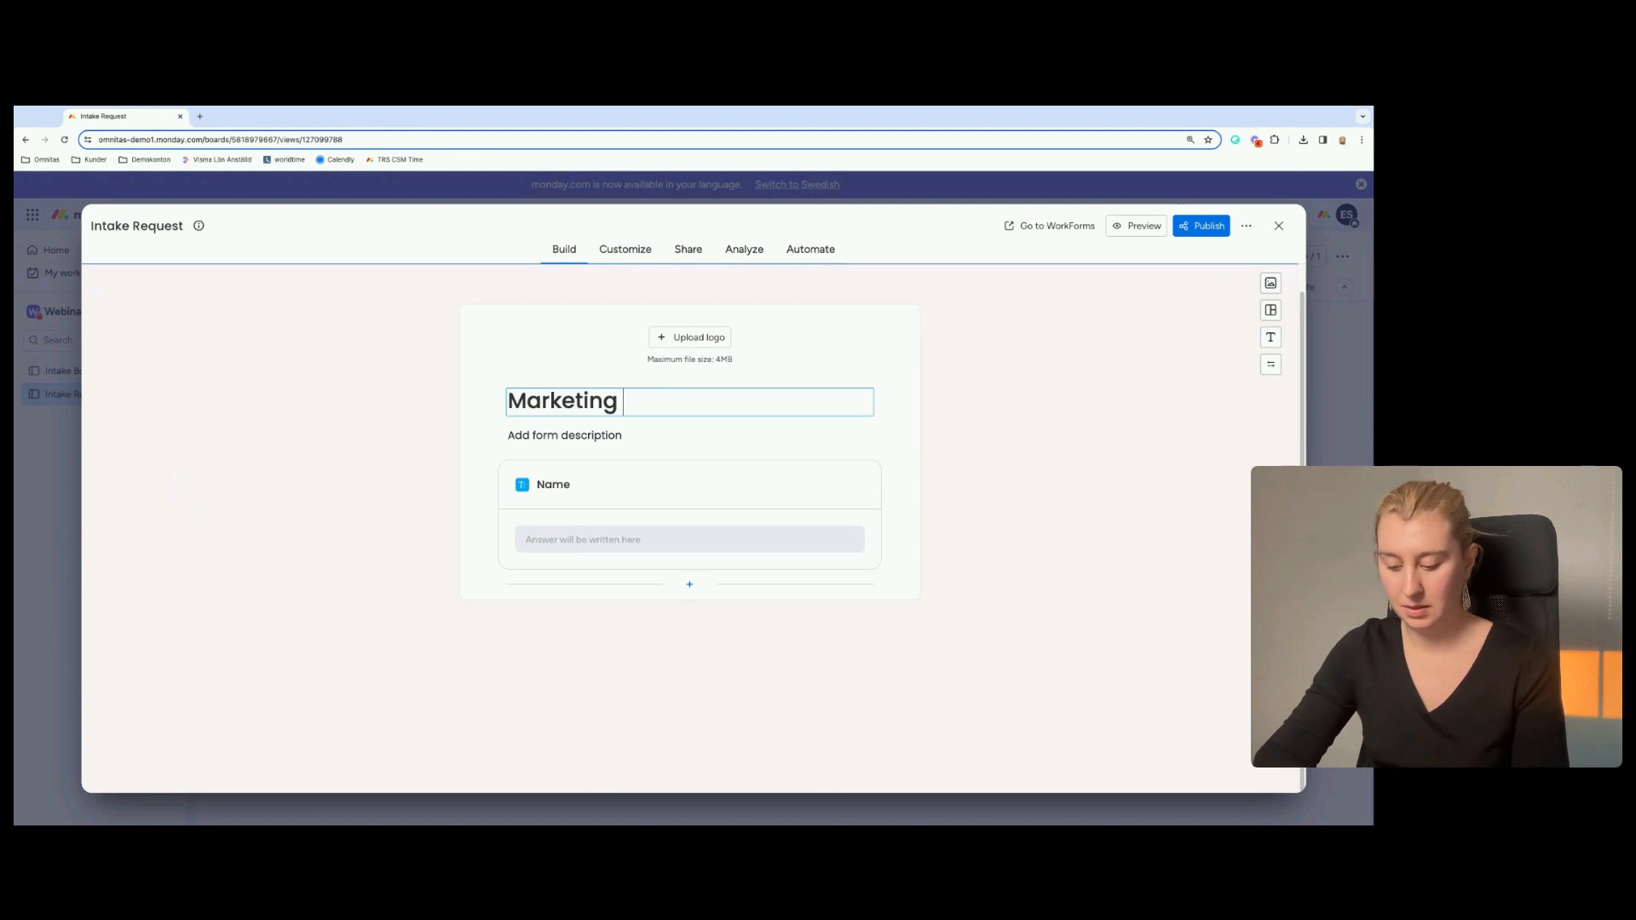
type(" request fo")
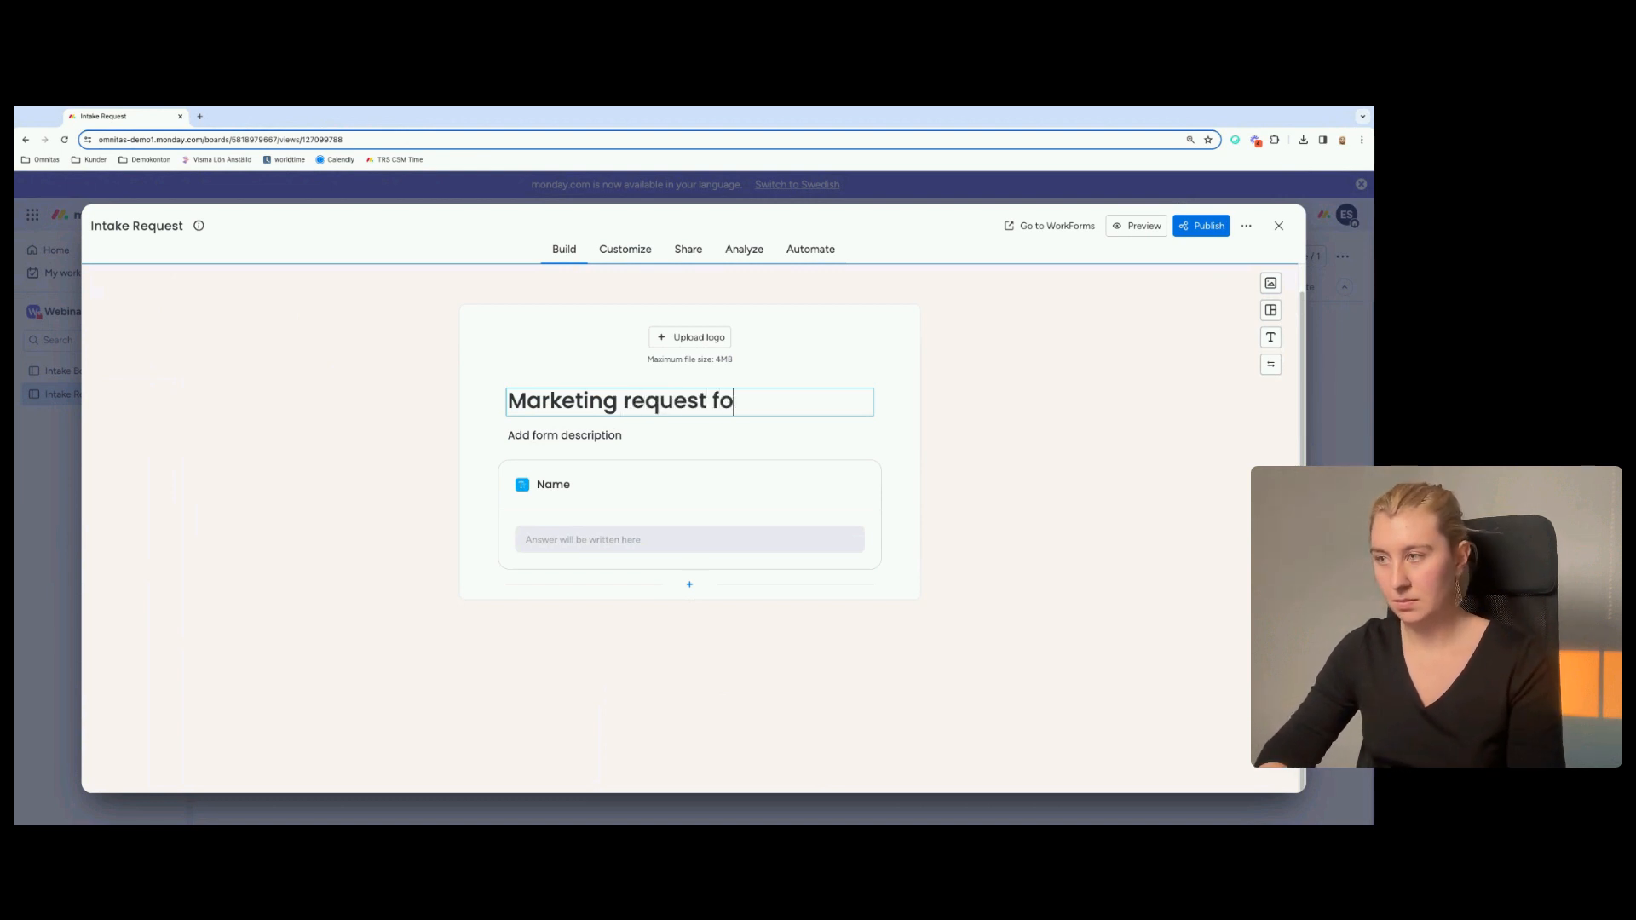
type("rm")
Add the form description "Use this form to submitt request for marketing content".
left_click(785, 445)
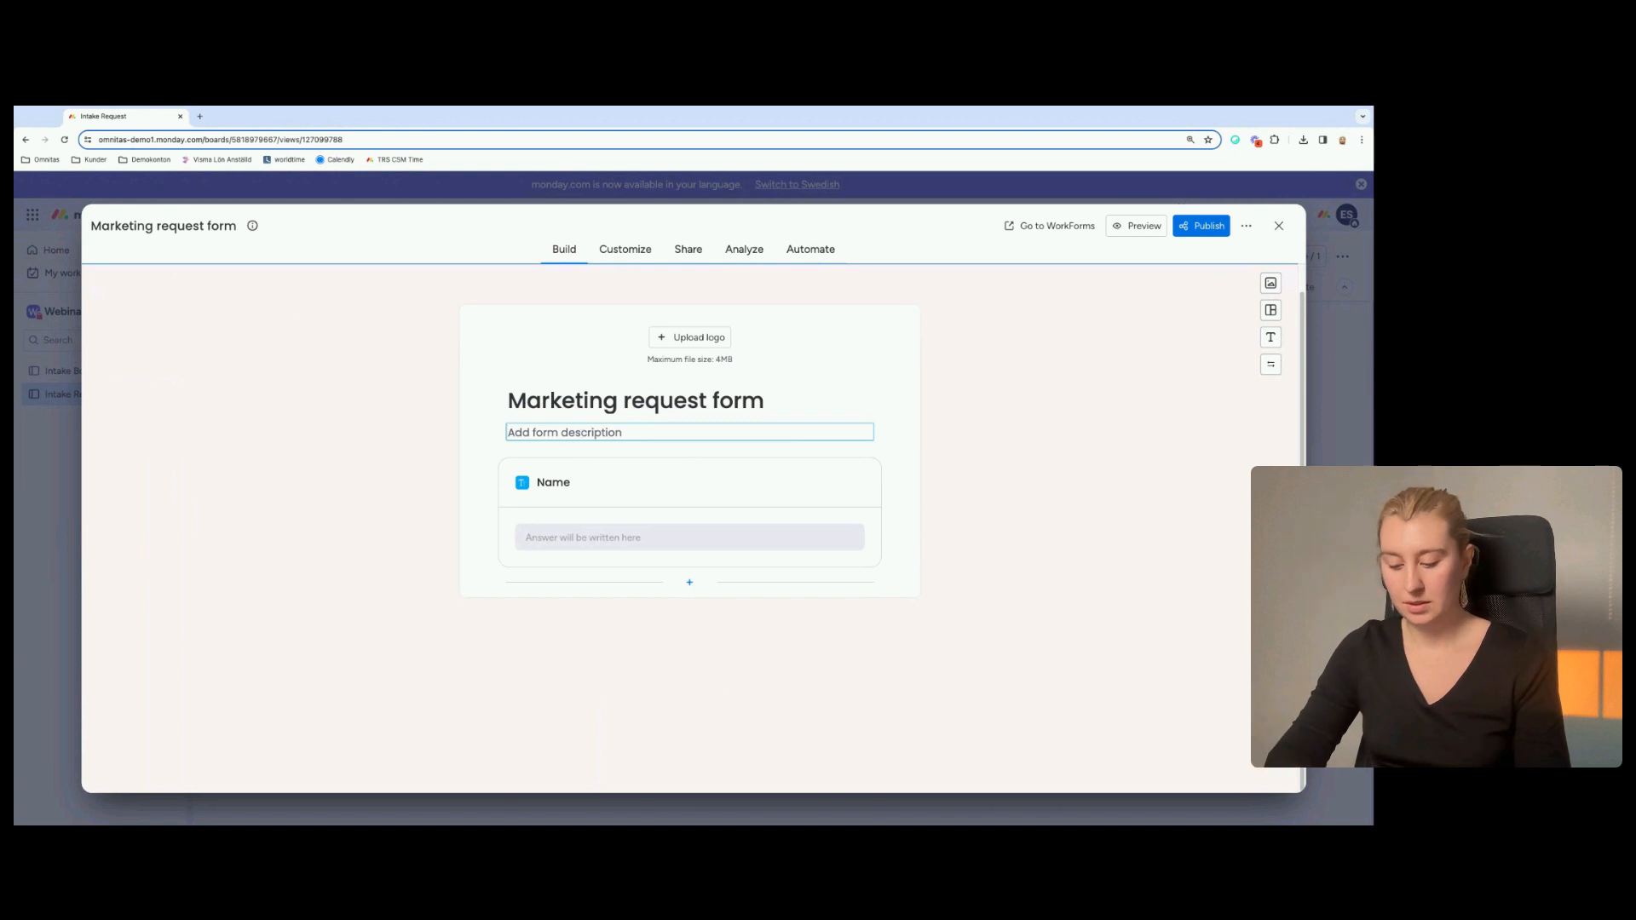
type("Use")
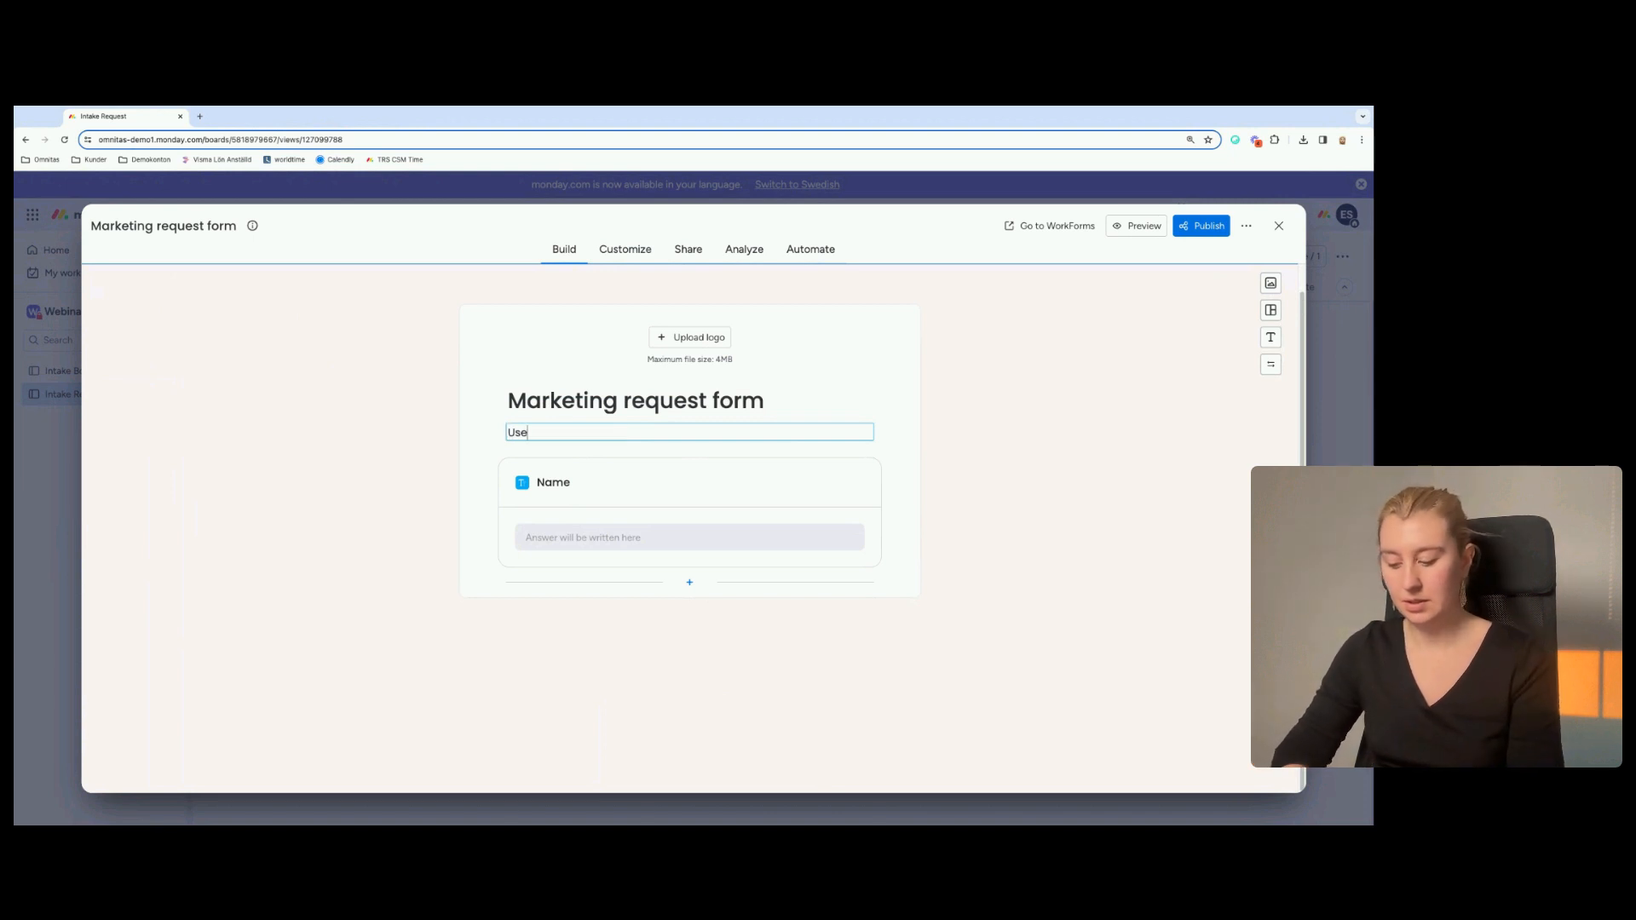
type(" this")
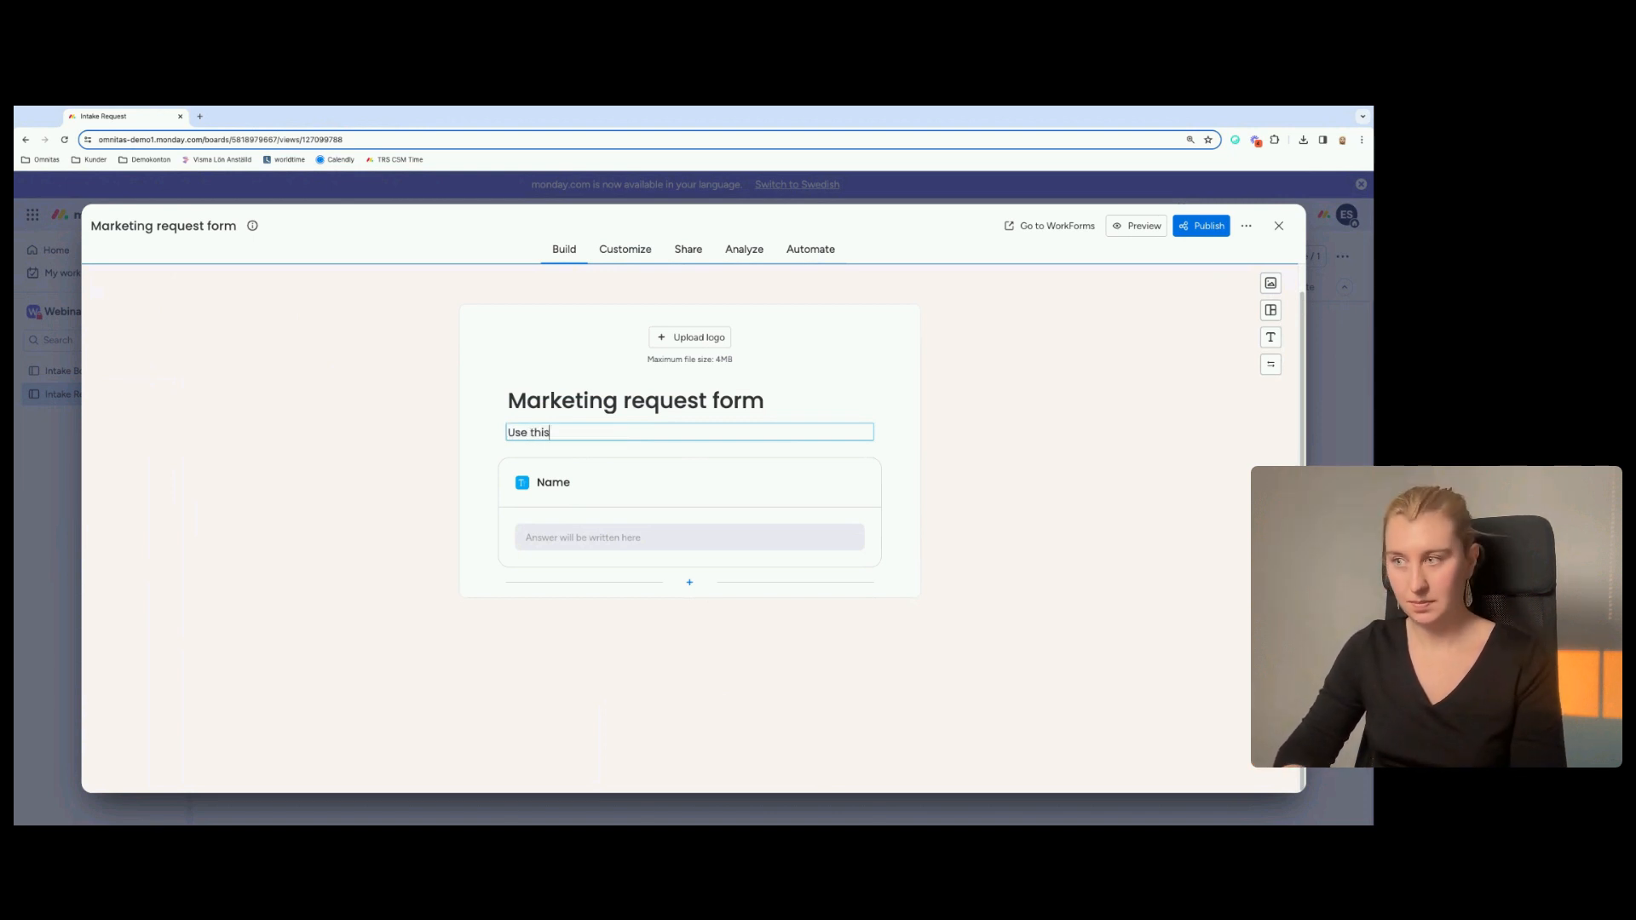
type(" form")
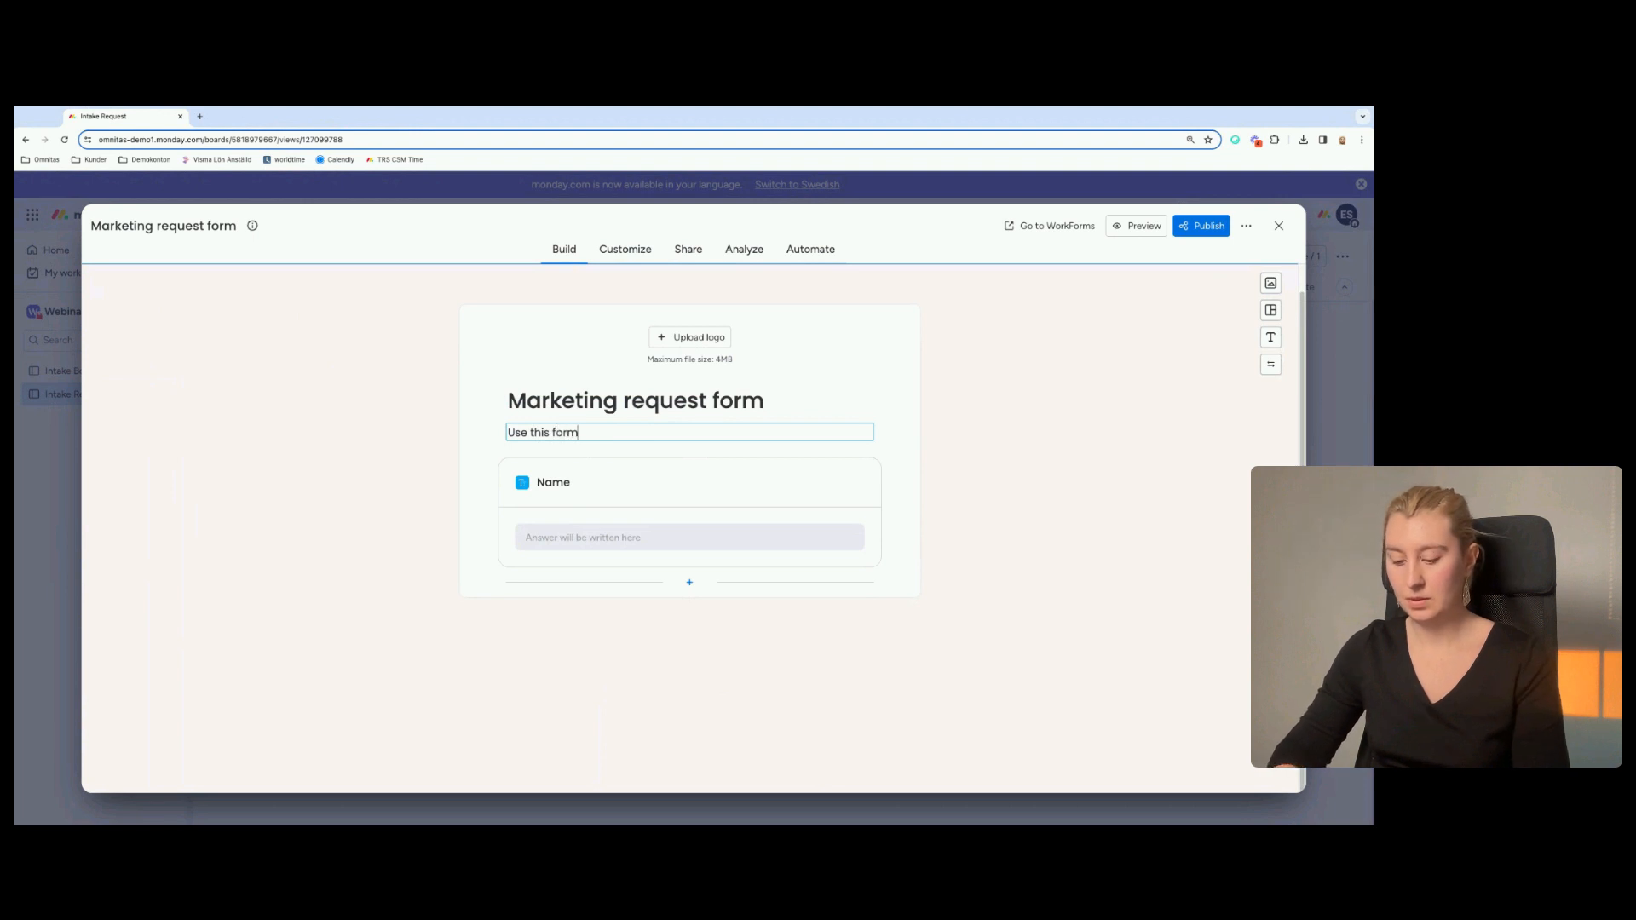
type(" to submitt ")
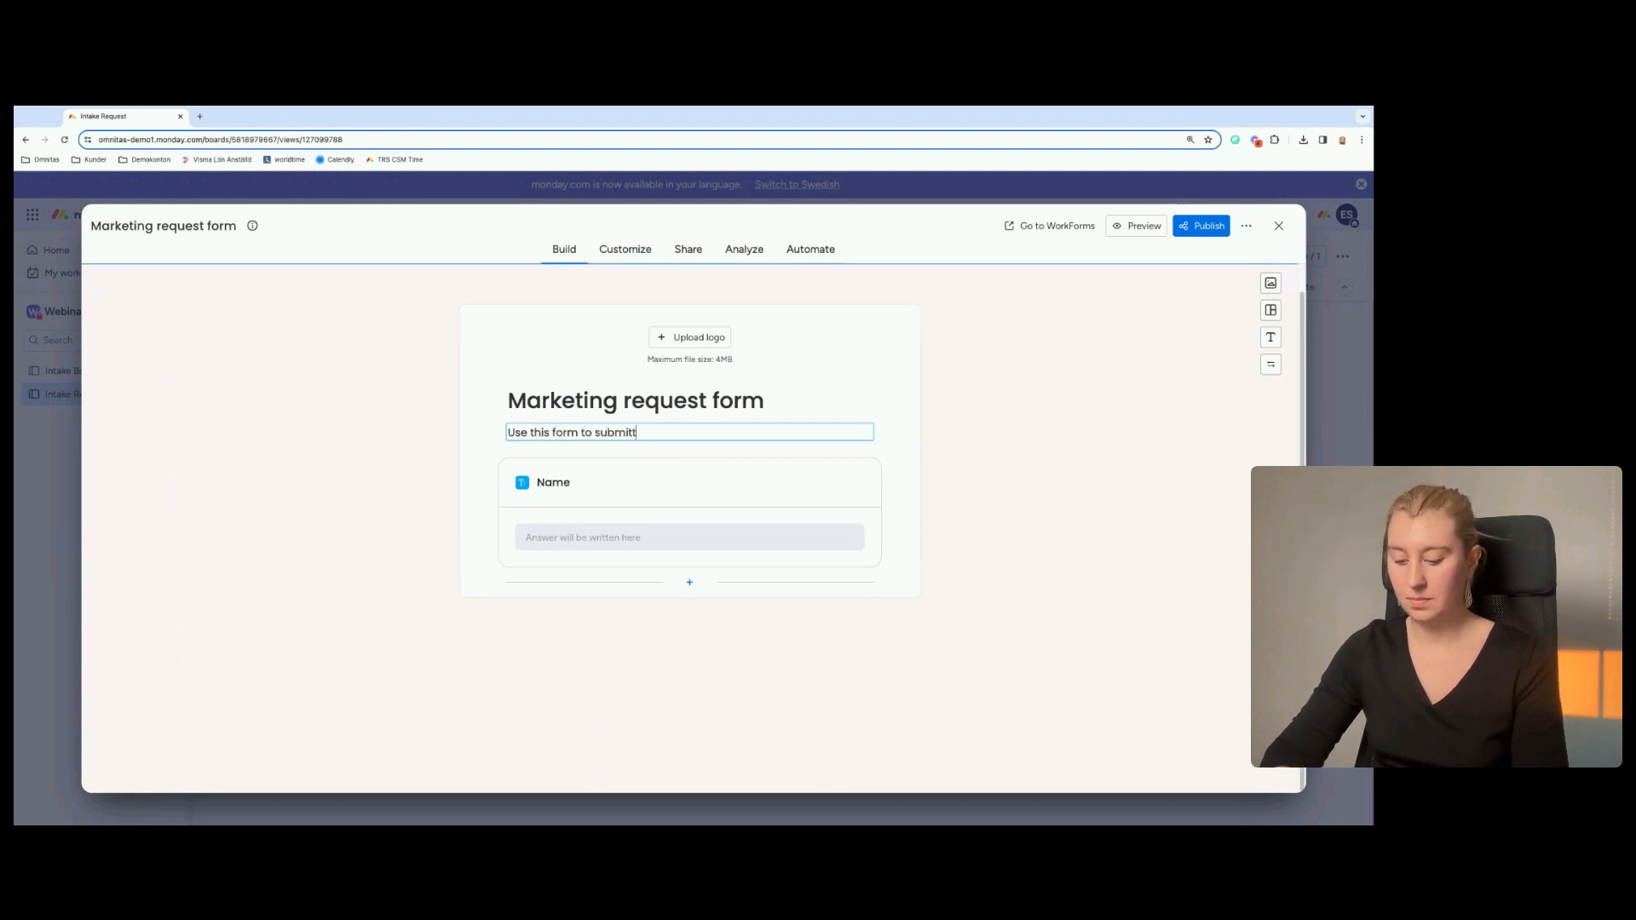
type("request for a")
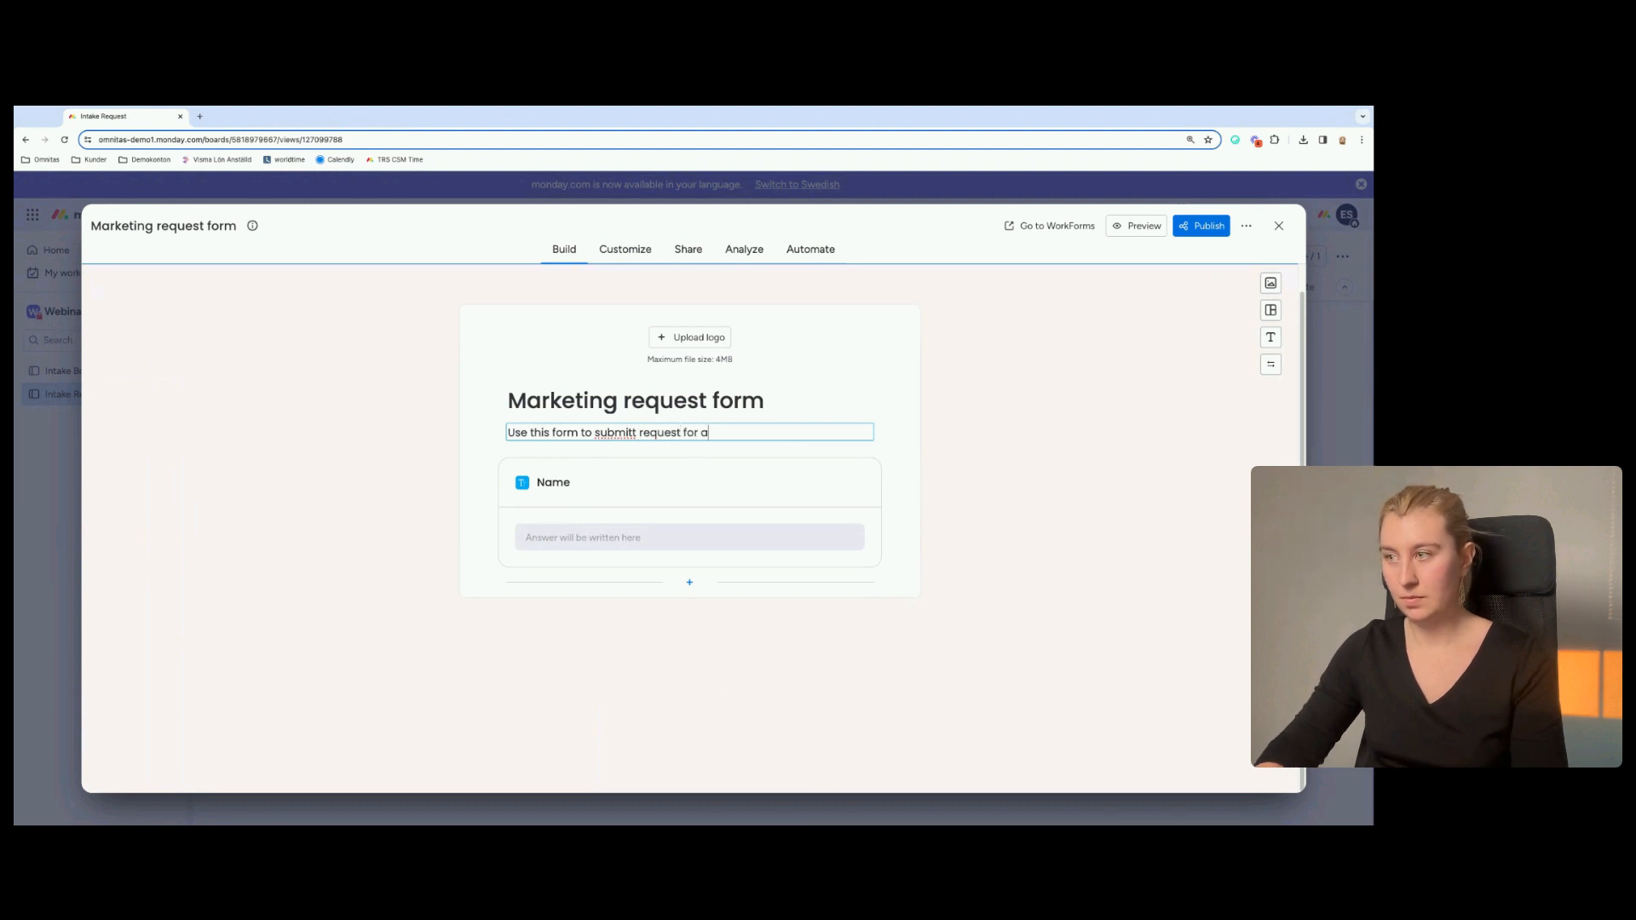
key("BackSpace")
type("markleting content")
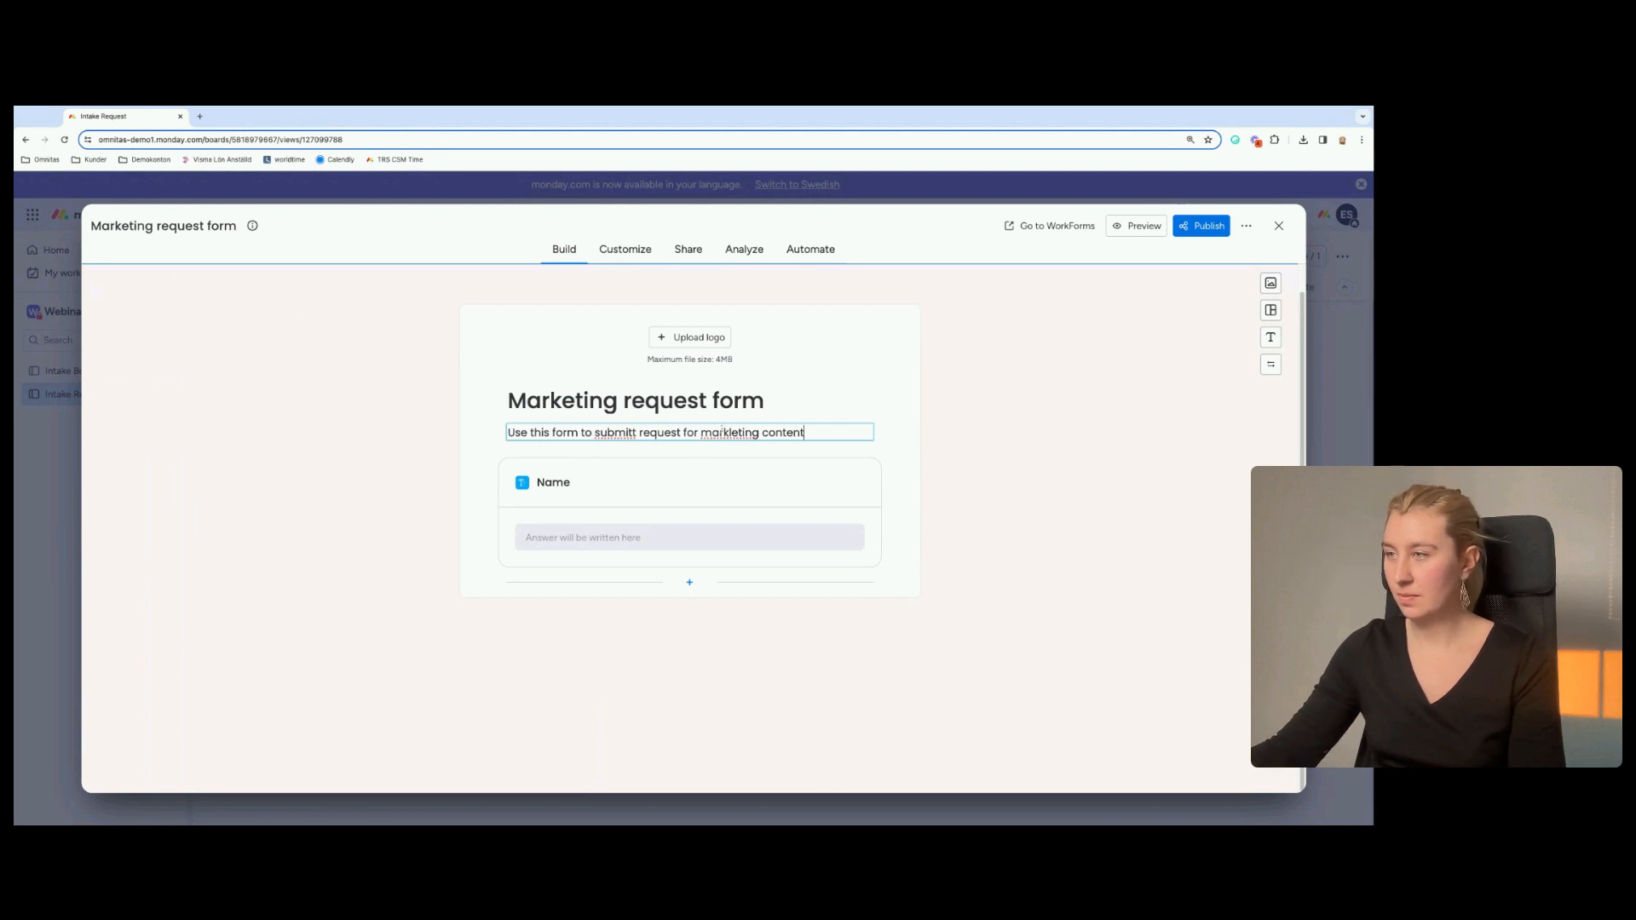
left_click(732, 432)
key("BackSpace")
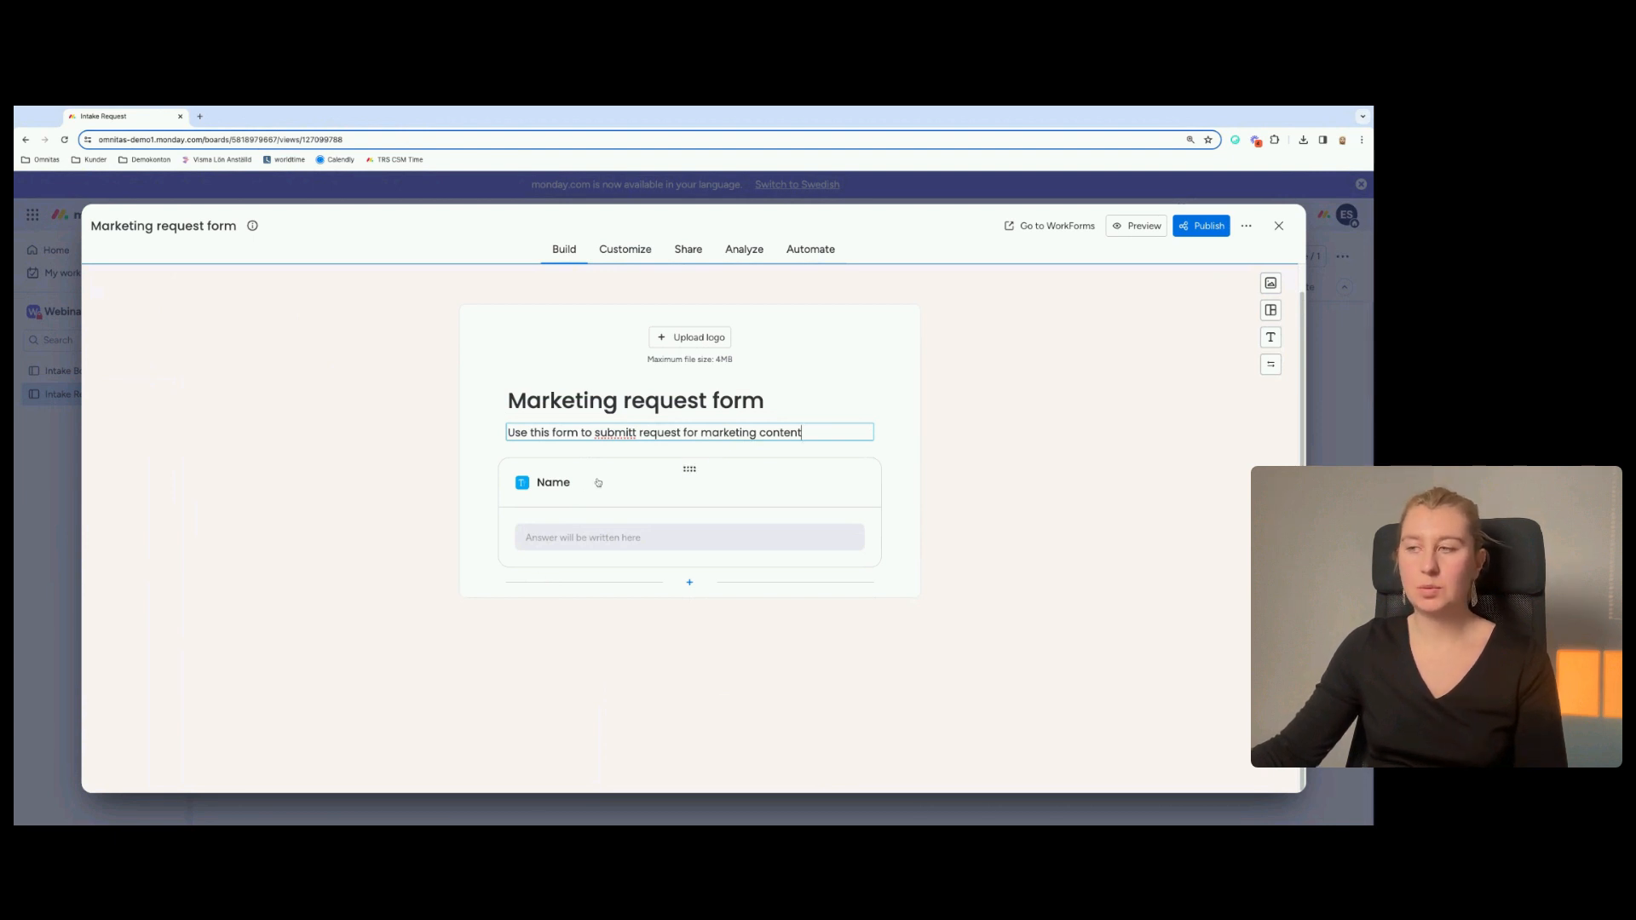
left_click(820, 503)
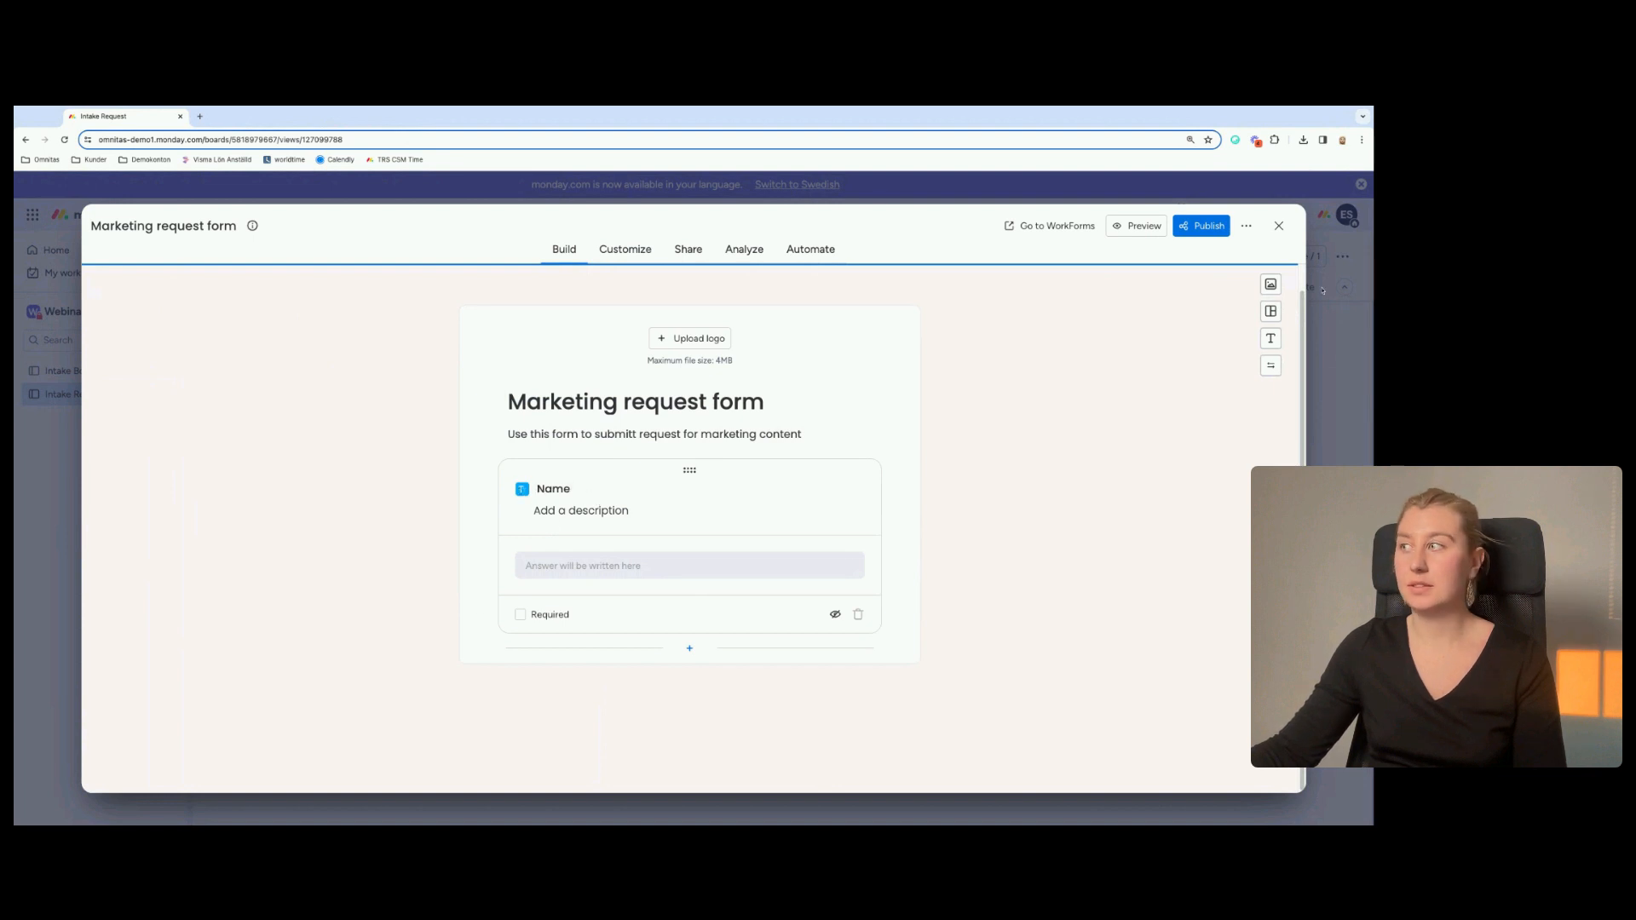
Leave the form builder and look at the column types that can be added to the board's main table.
left_click(1279, 229)
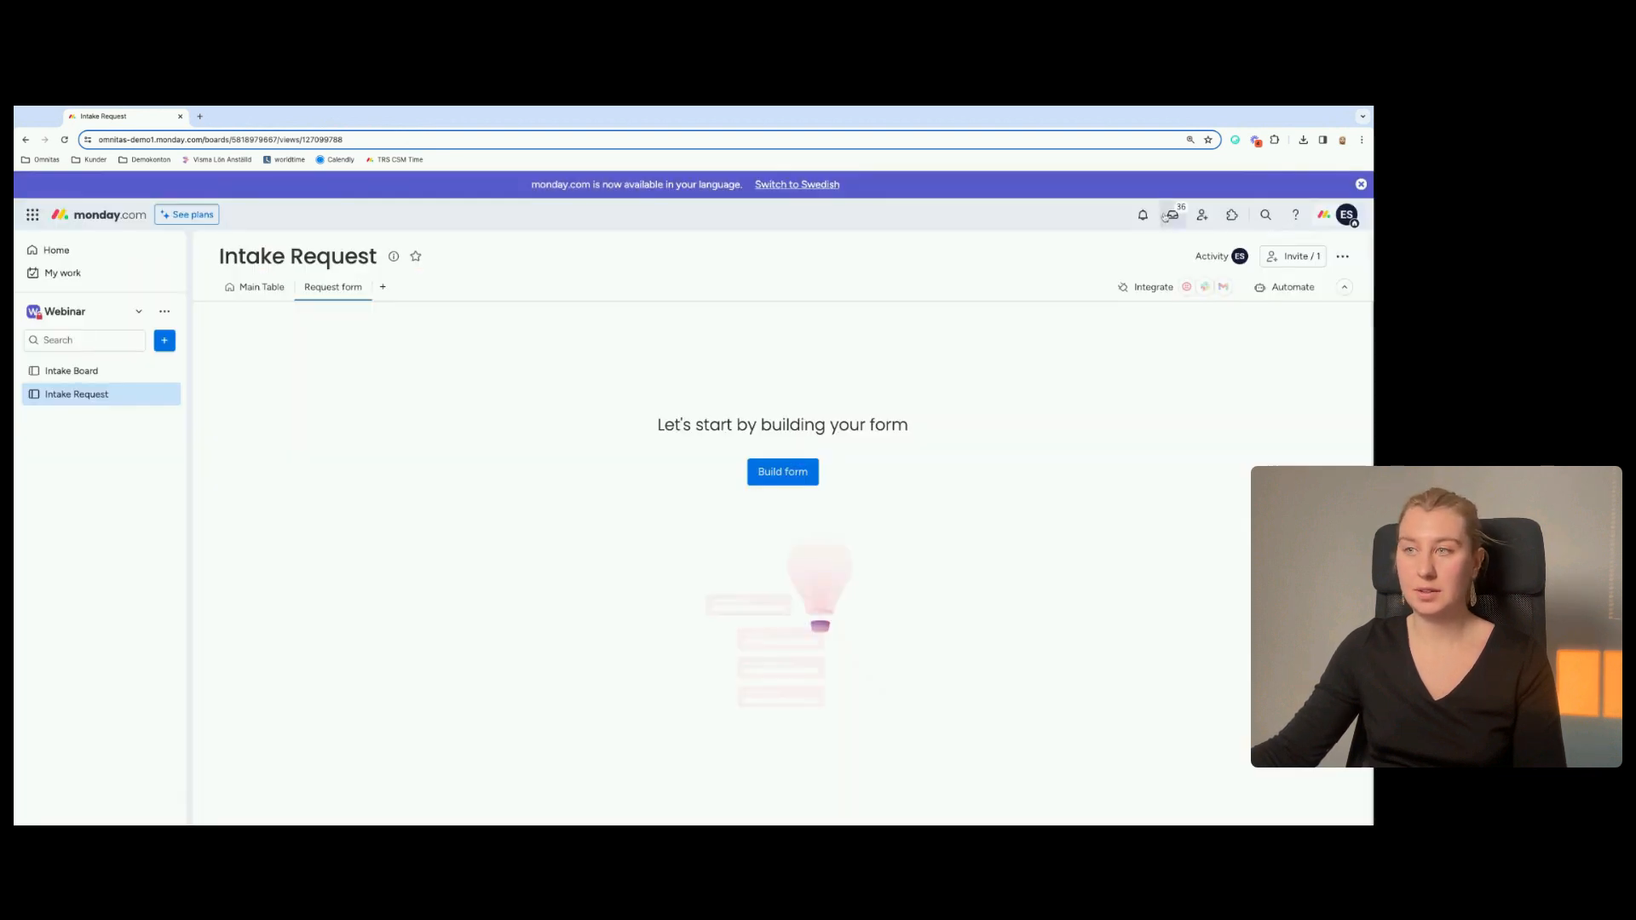
left_click(251, 287)
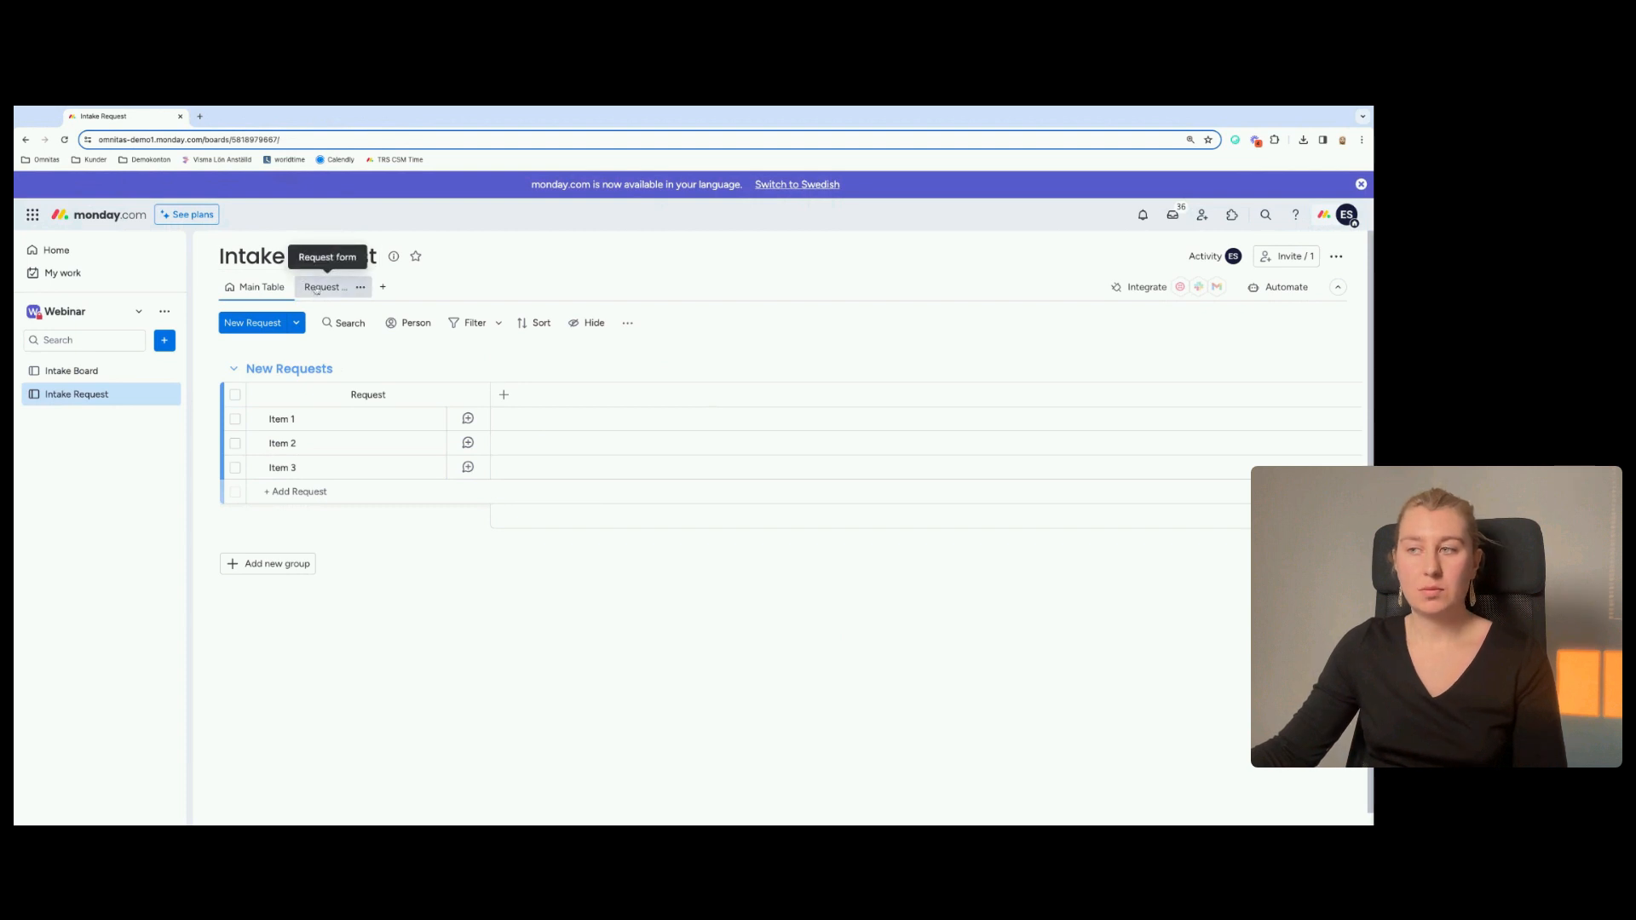
left_click(504, 395)
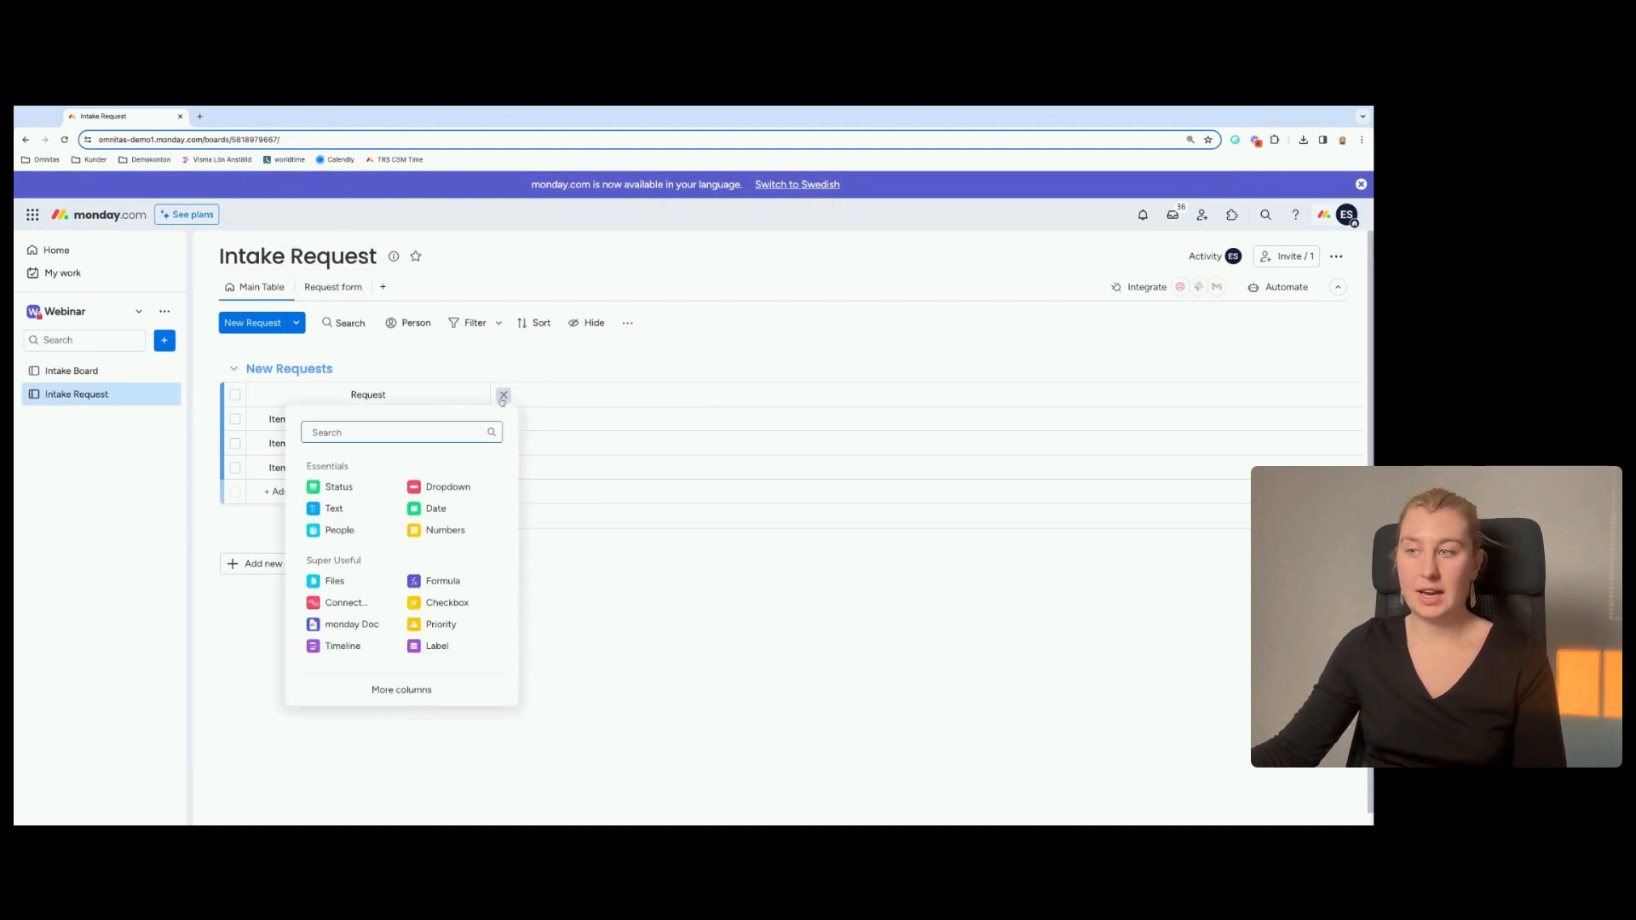
left_click(666, 375)
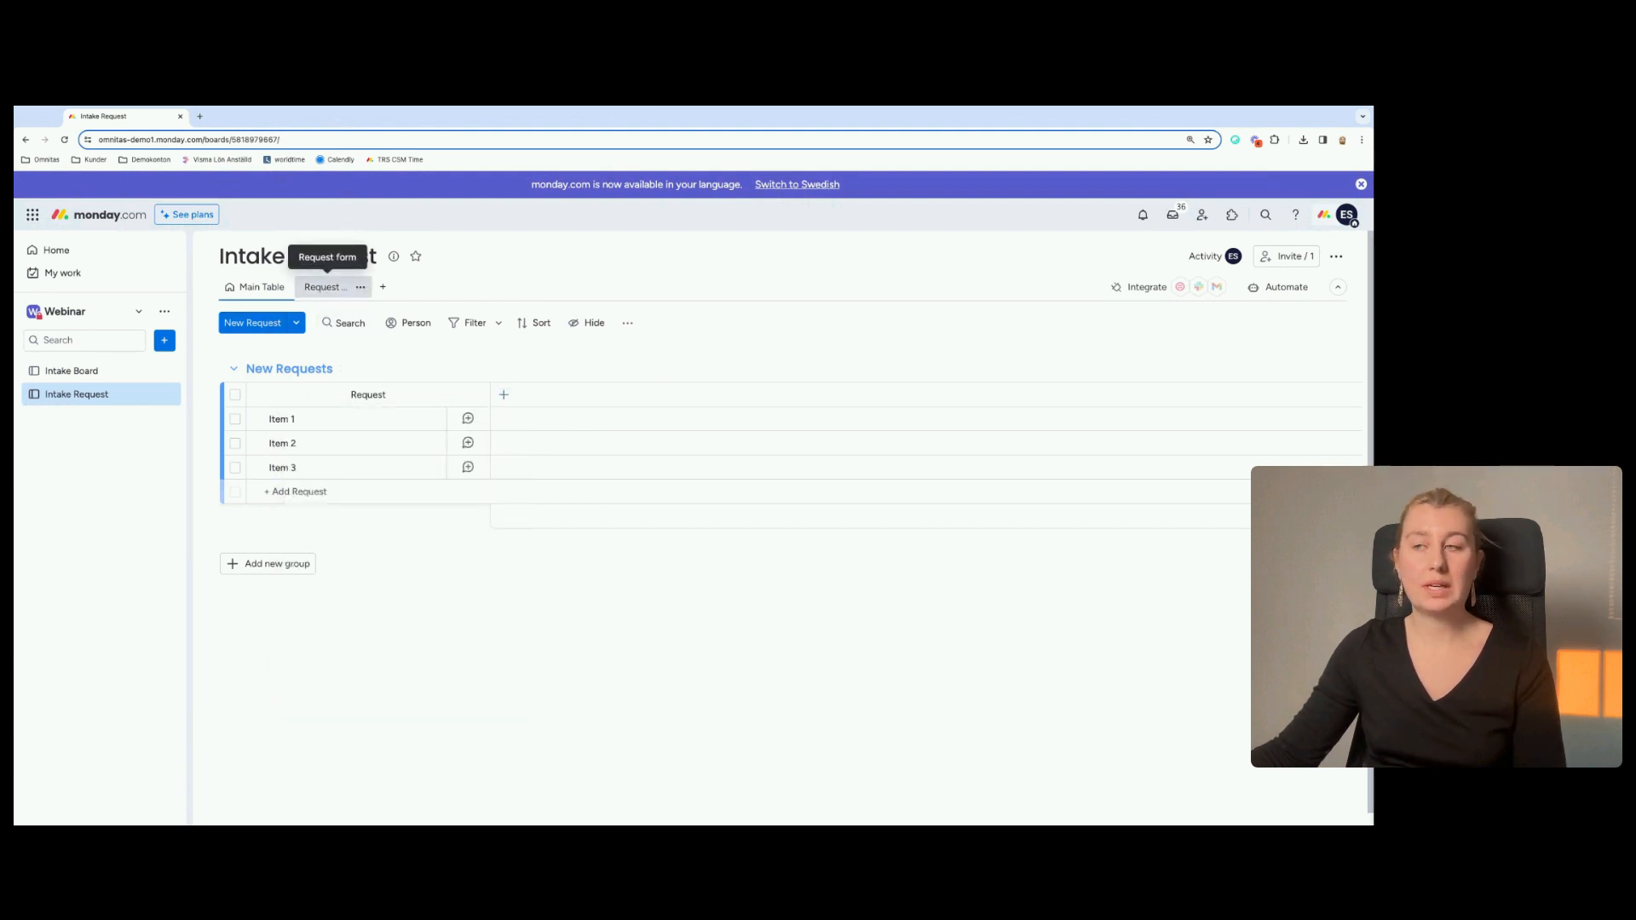
Reopen the request form for editing and reword the Name question as "What kind of content are you requesting?".
left_click(323, 287)
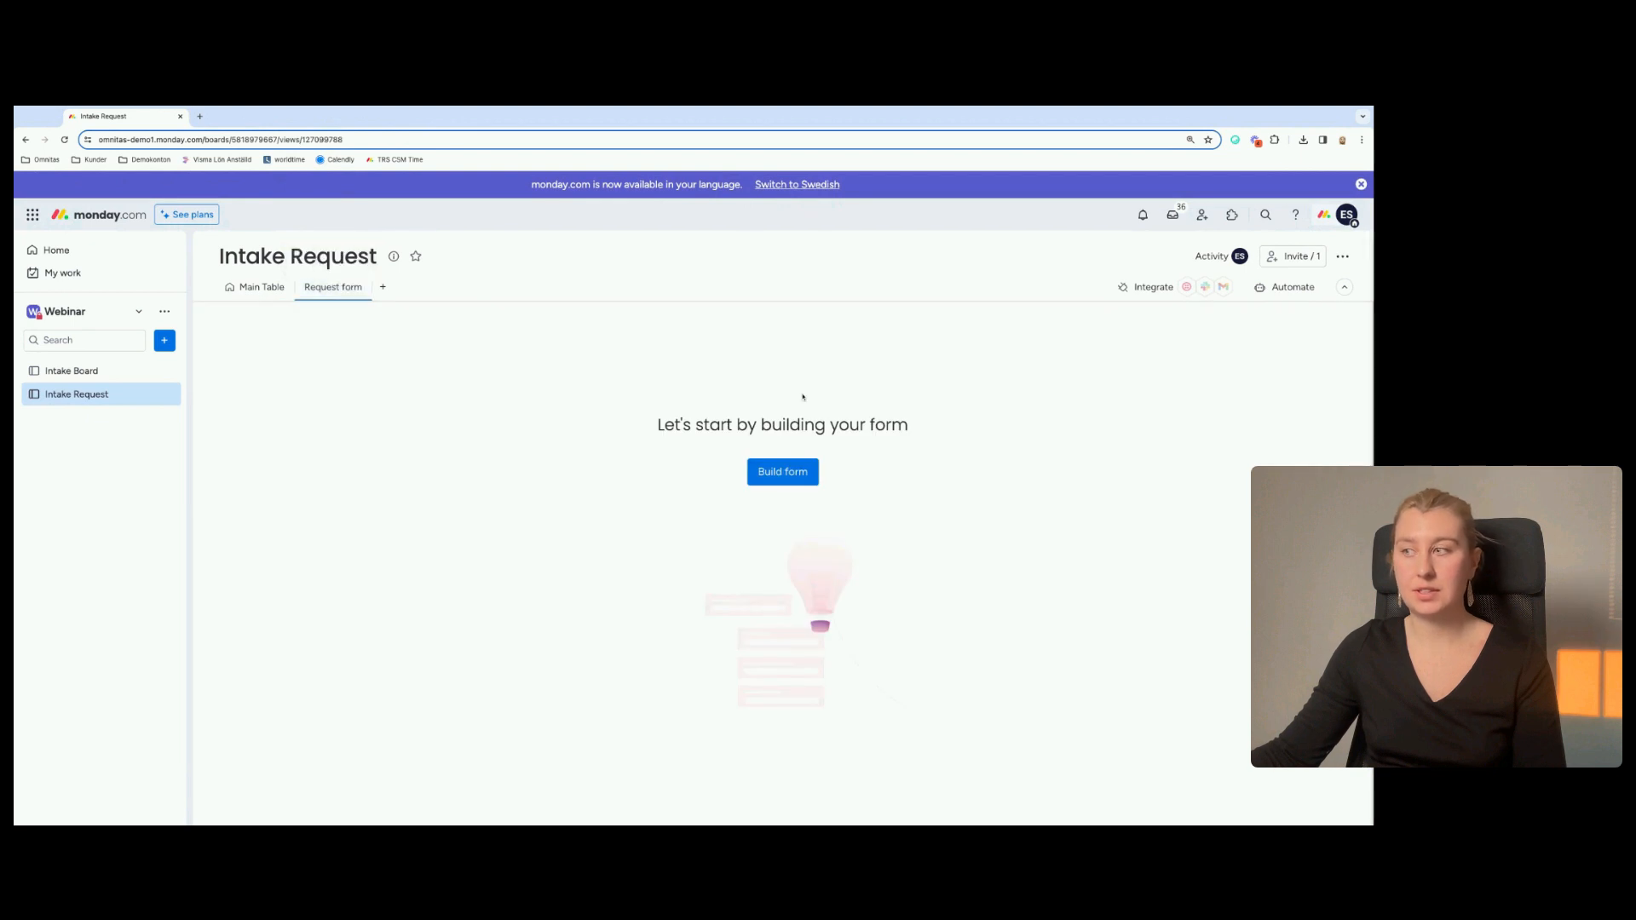
left_click(783, 471)
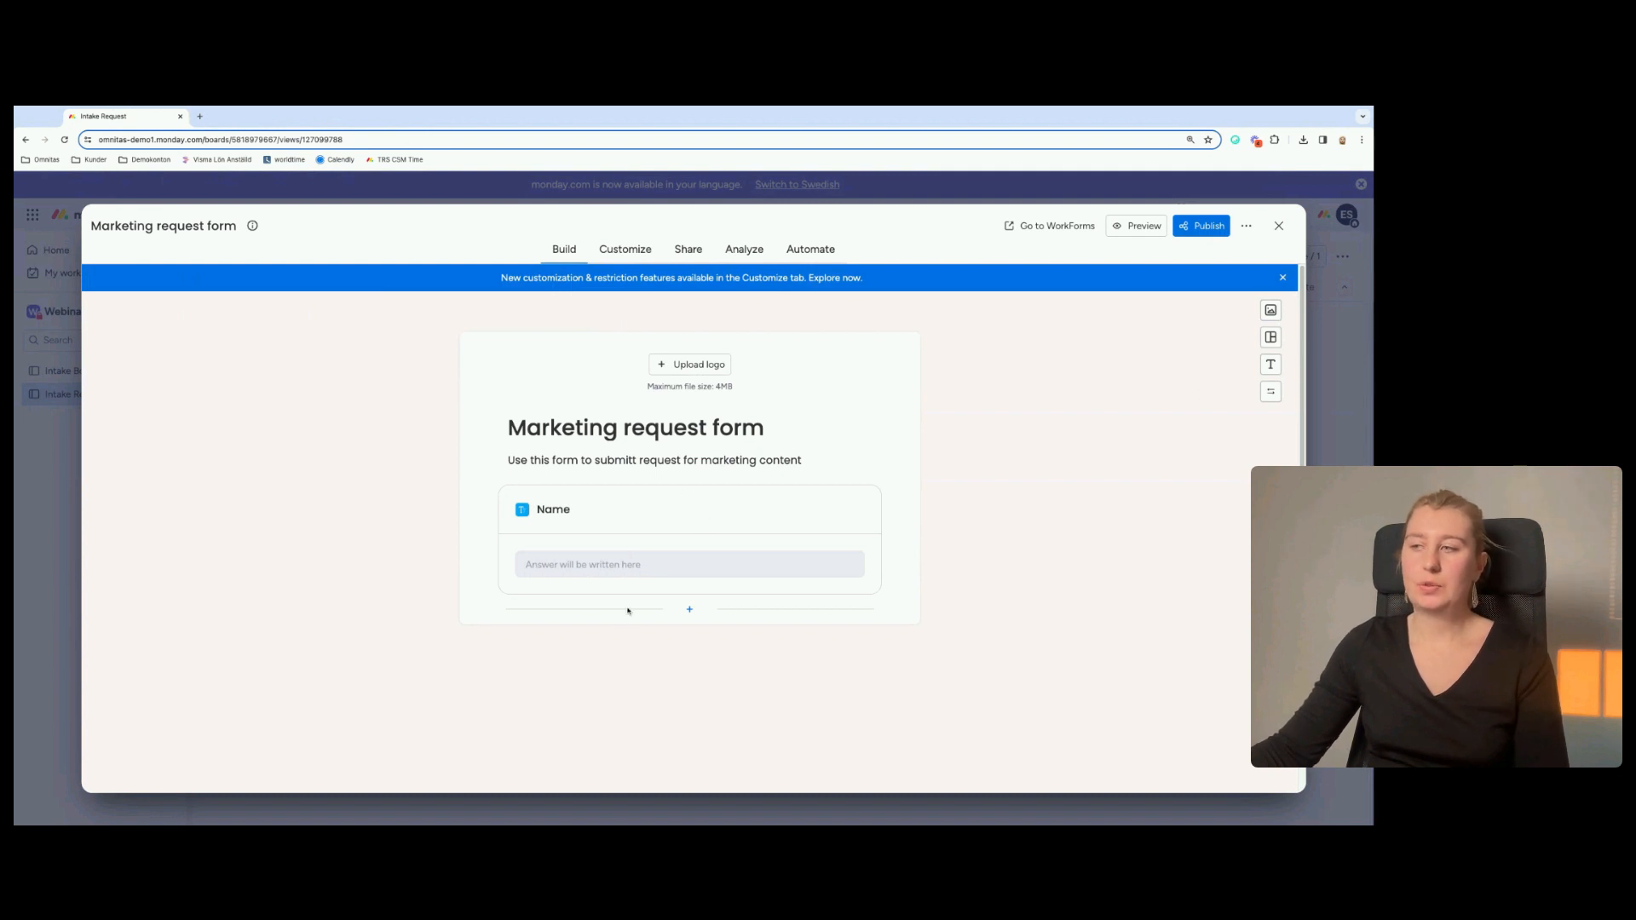
left_click(556, 509)
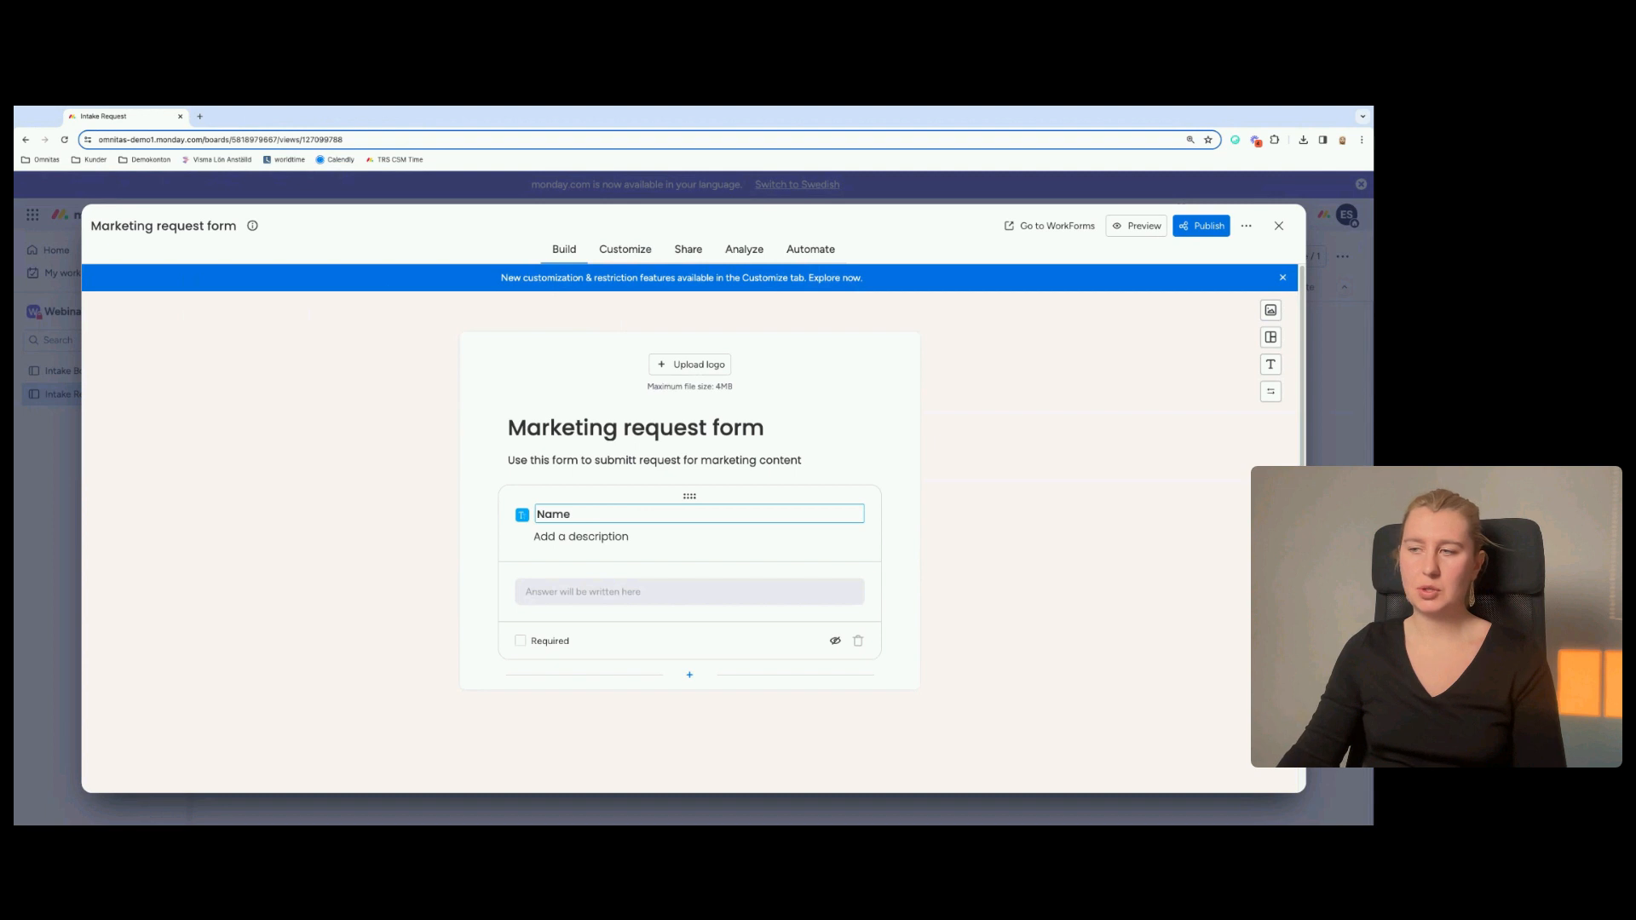
key("ctrl+a")
key("BackSpace")
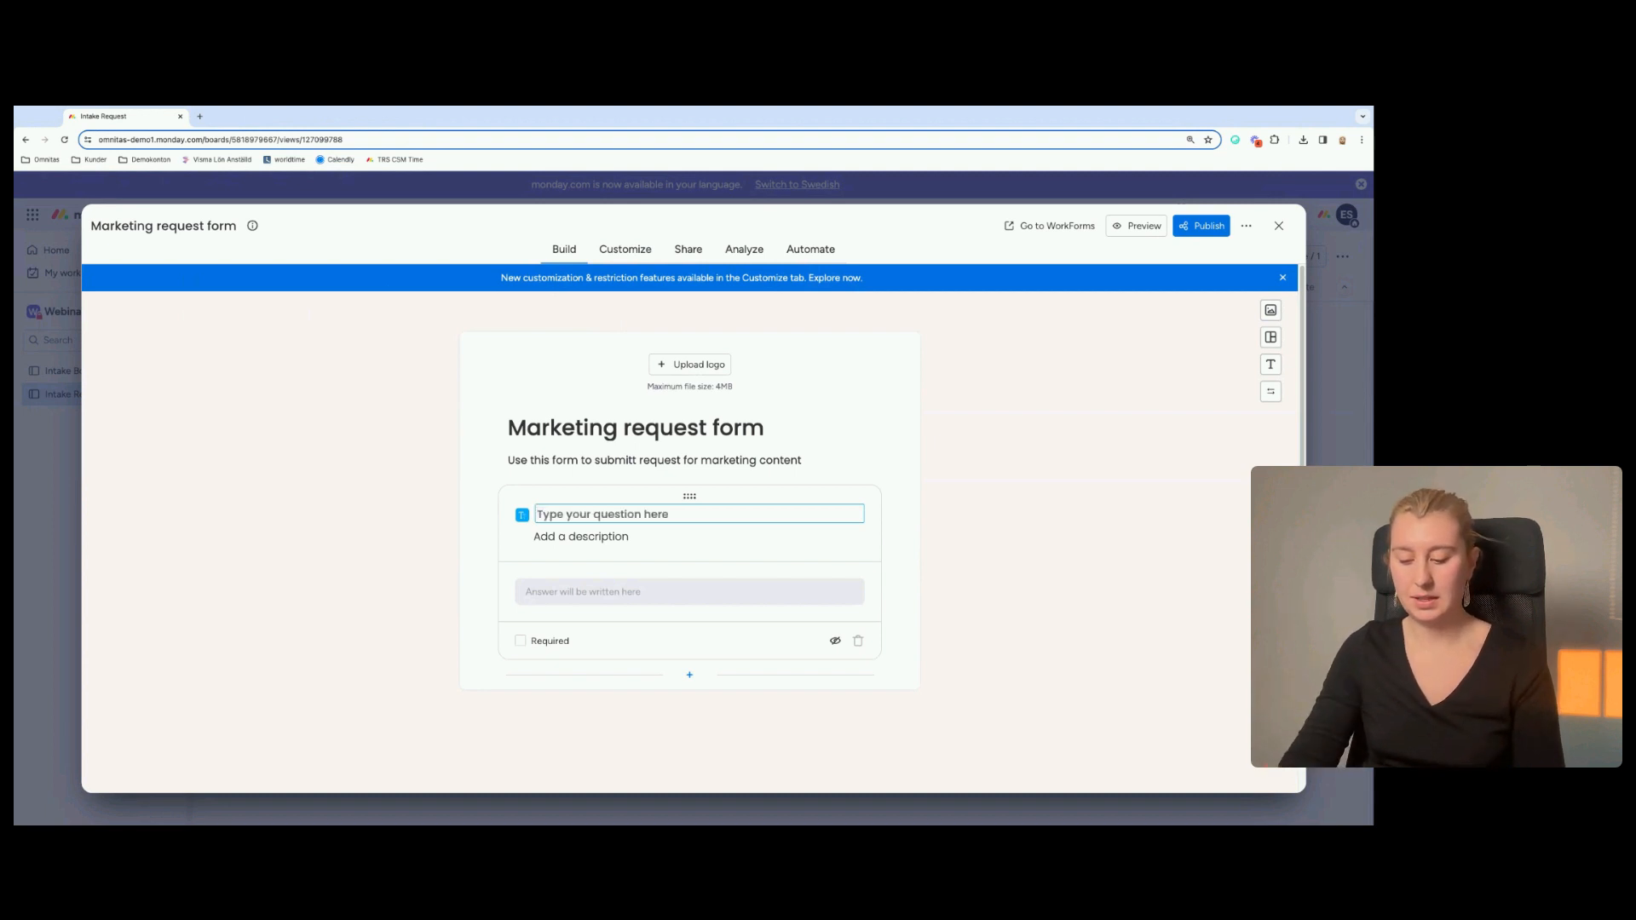
type("W")
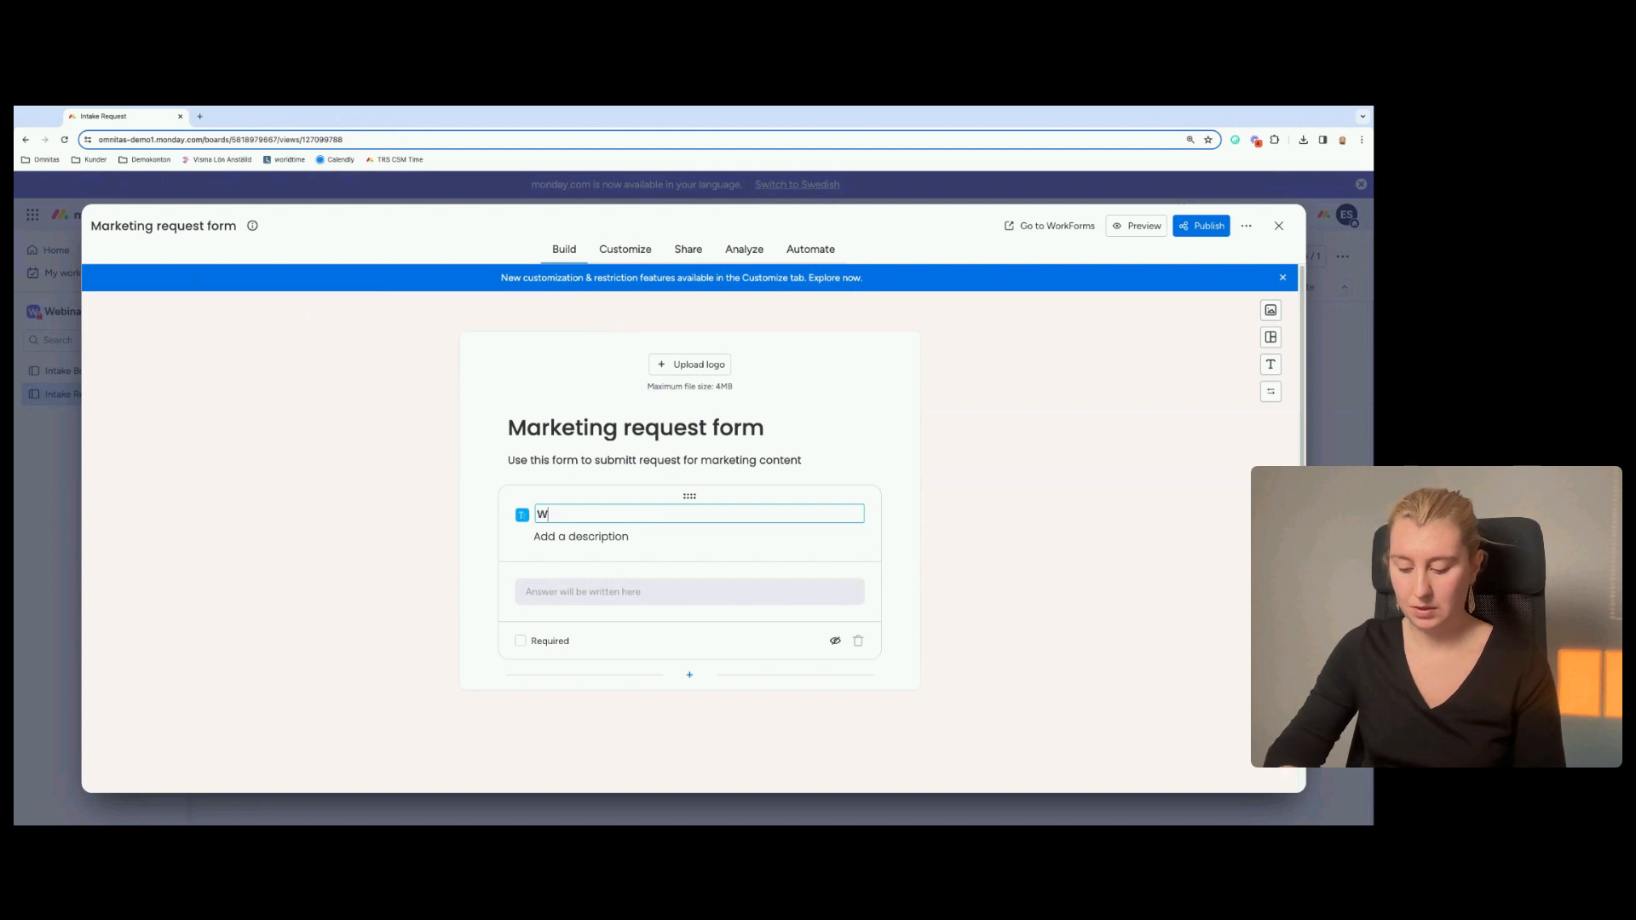
type("hat kind of ")
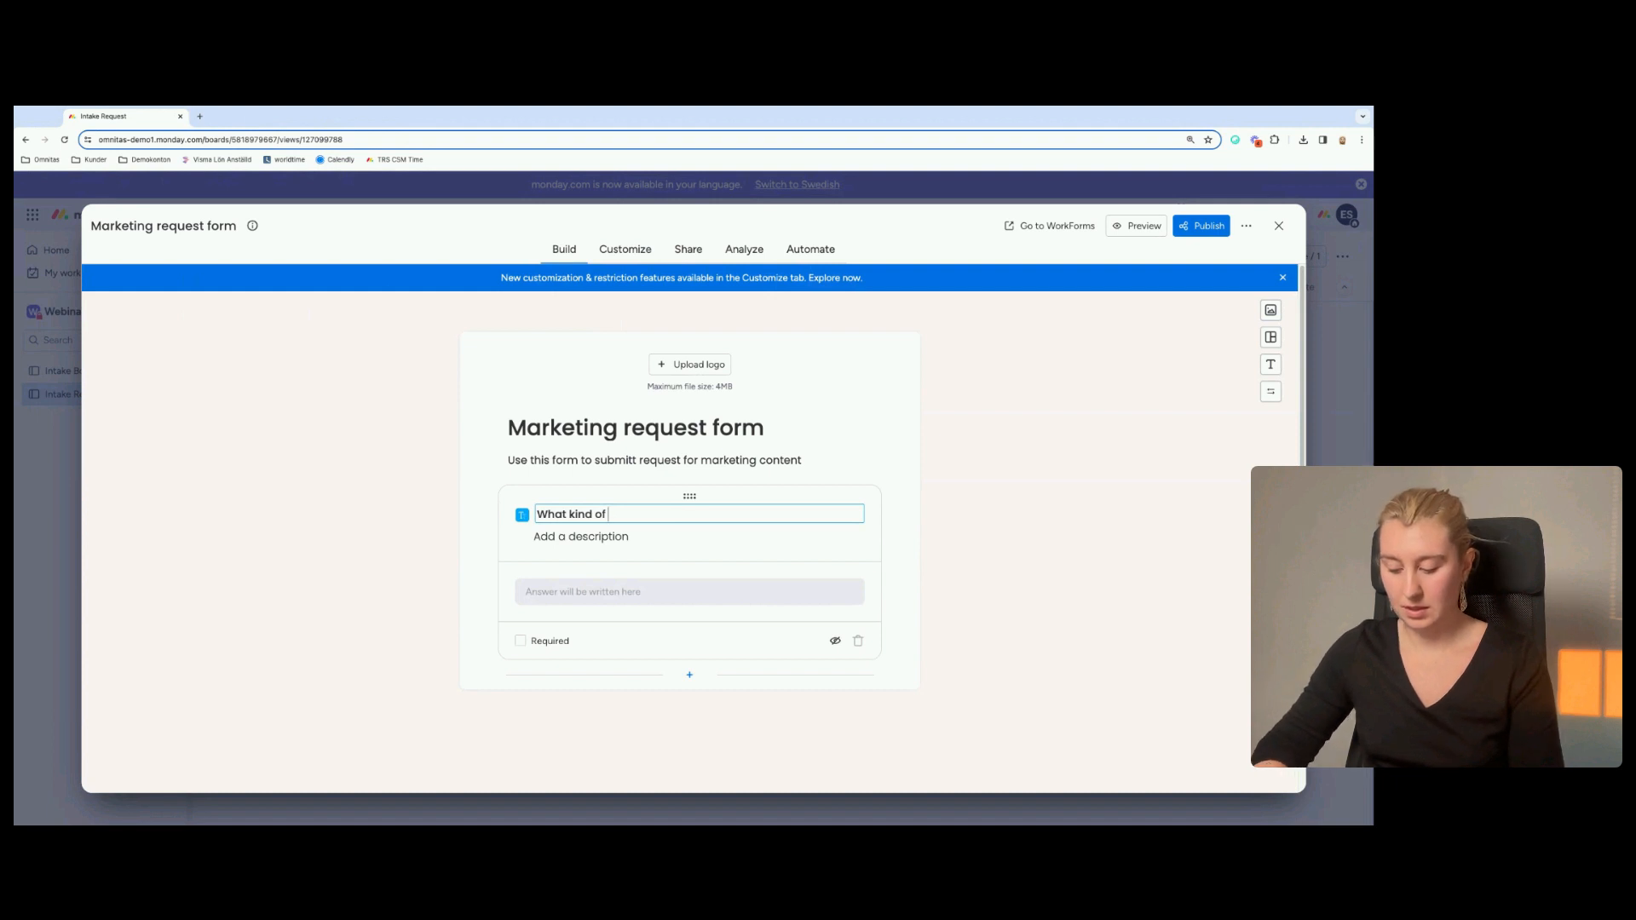
type("cx")
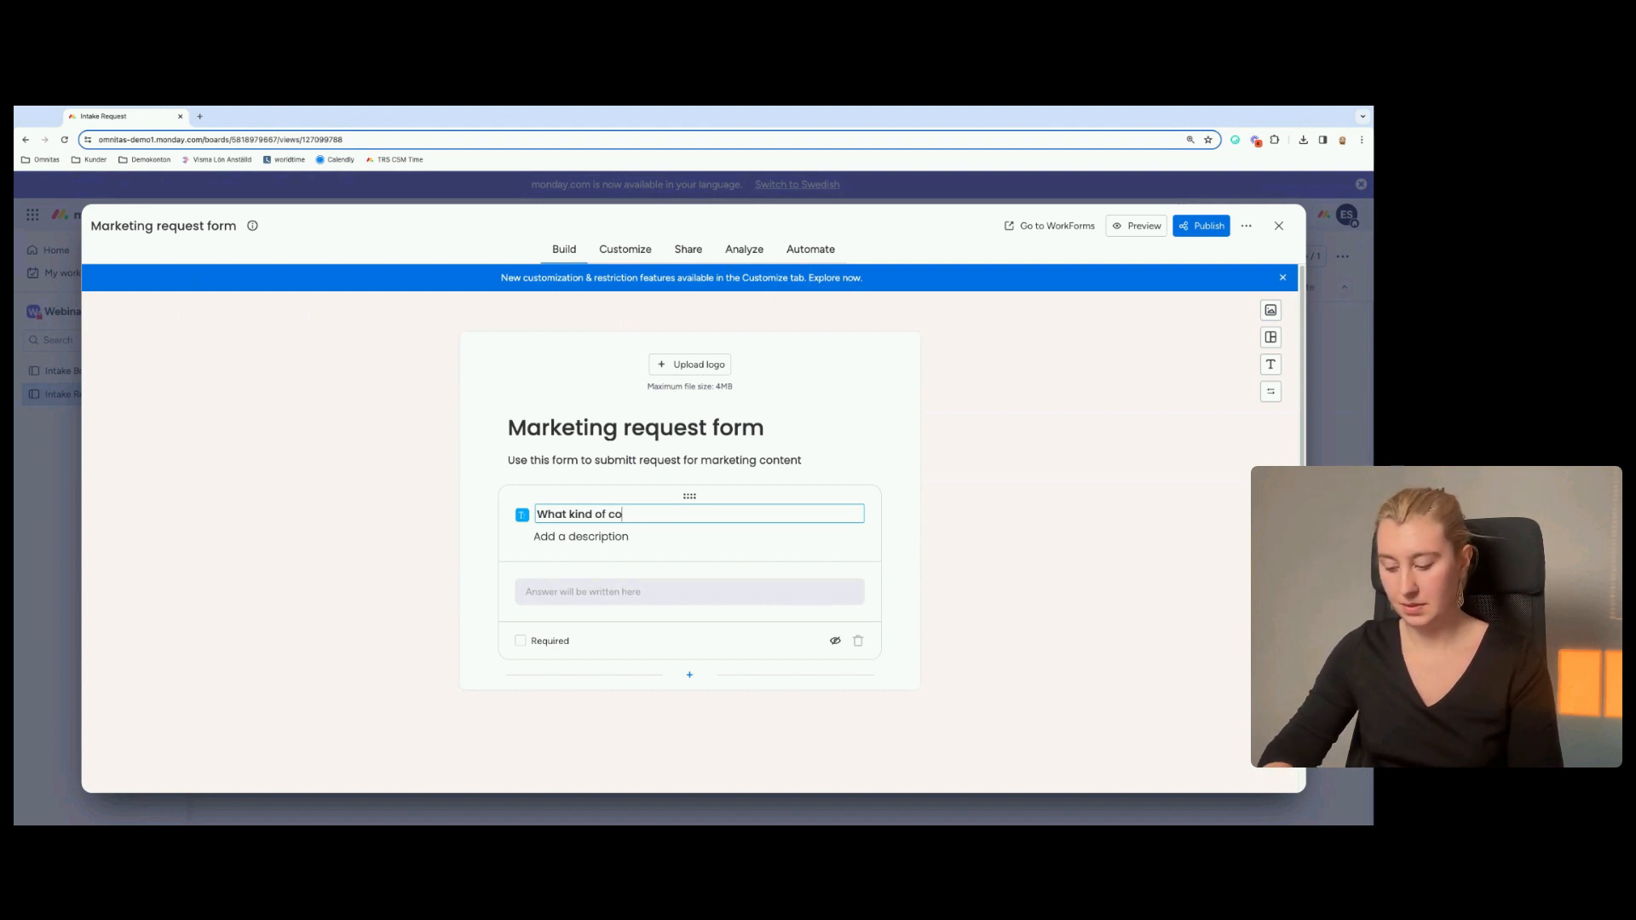
type("ntent ar")
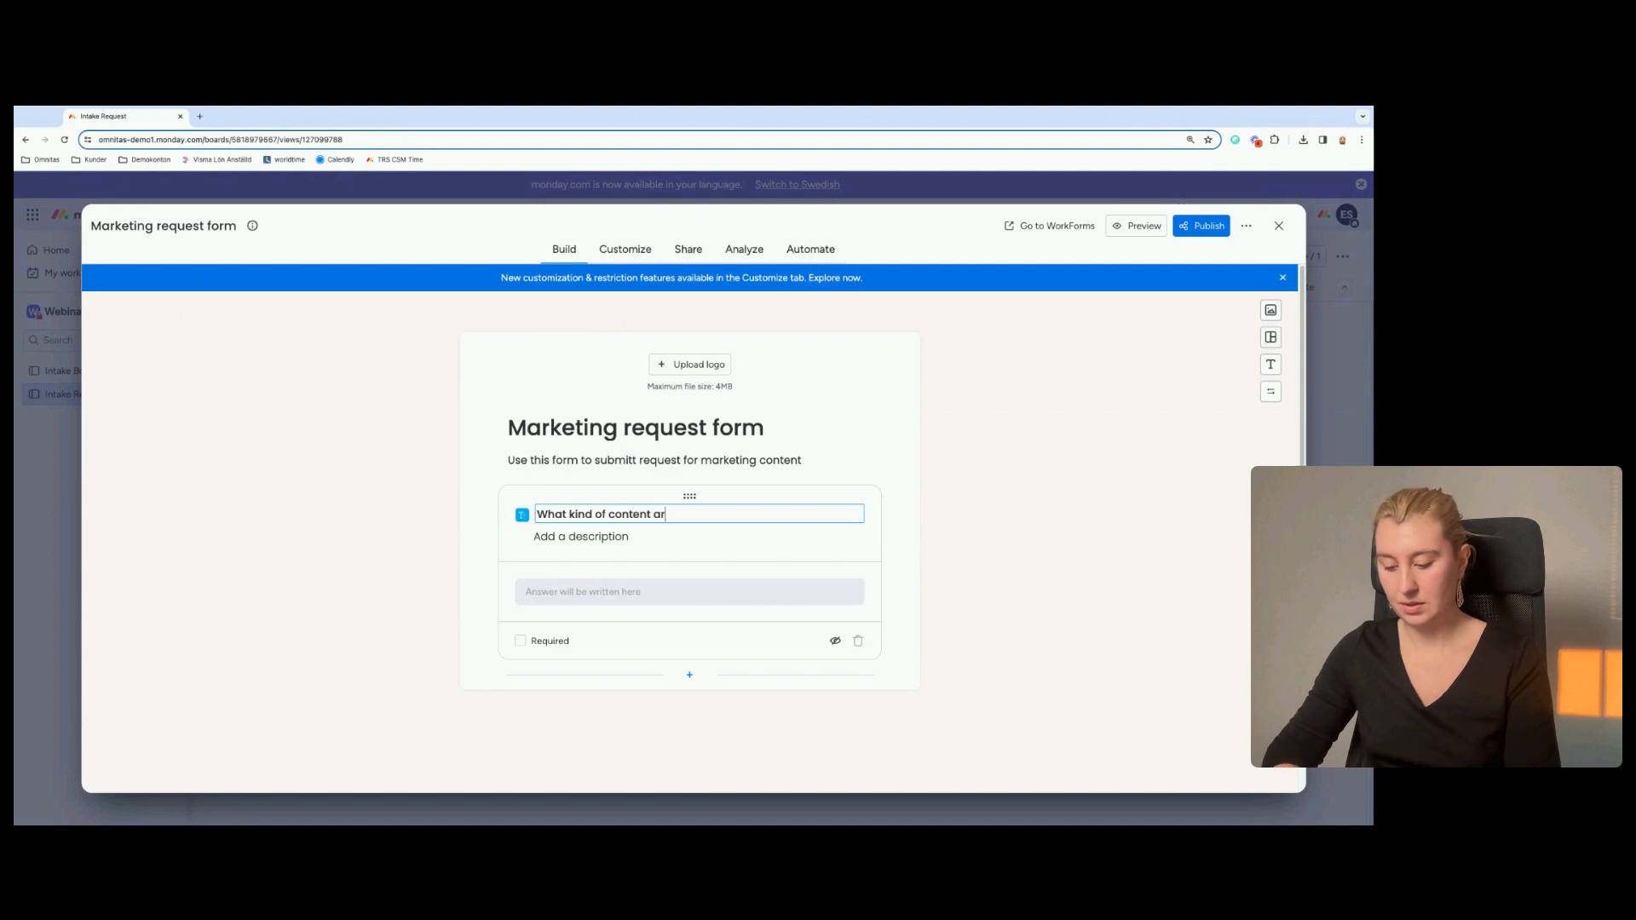
type("e you rw")
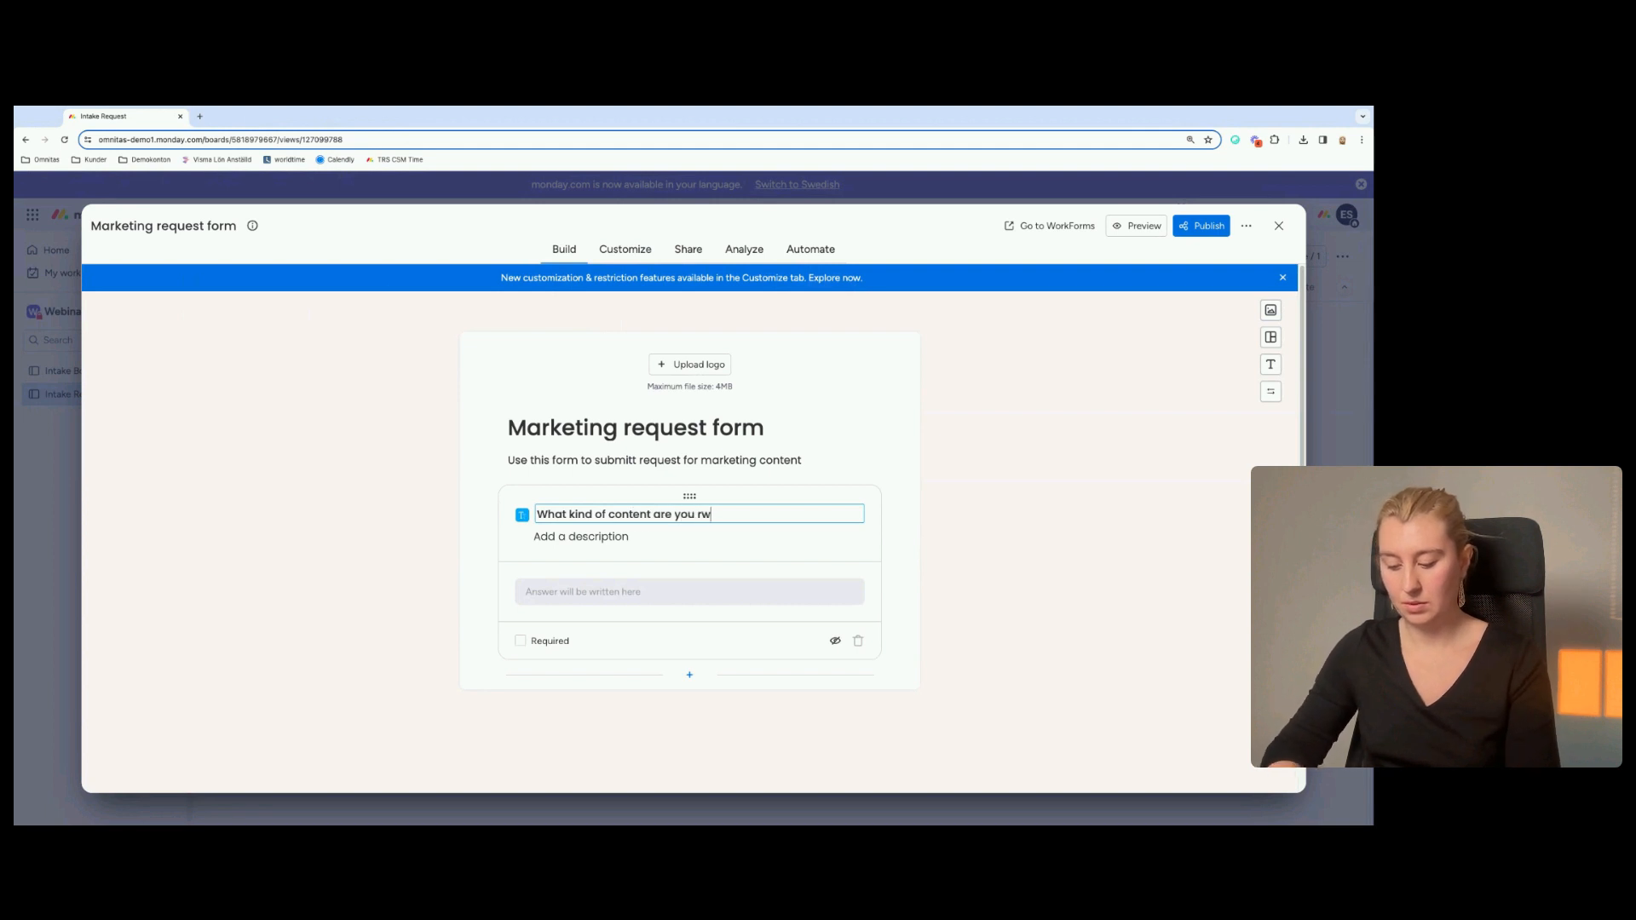
key("BackSpace")
type("equesting?")
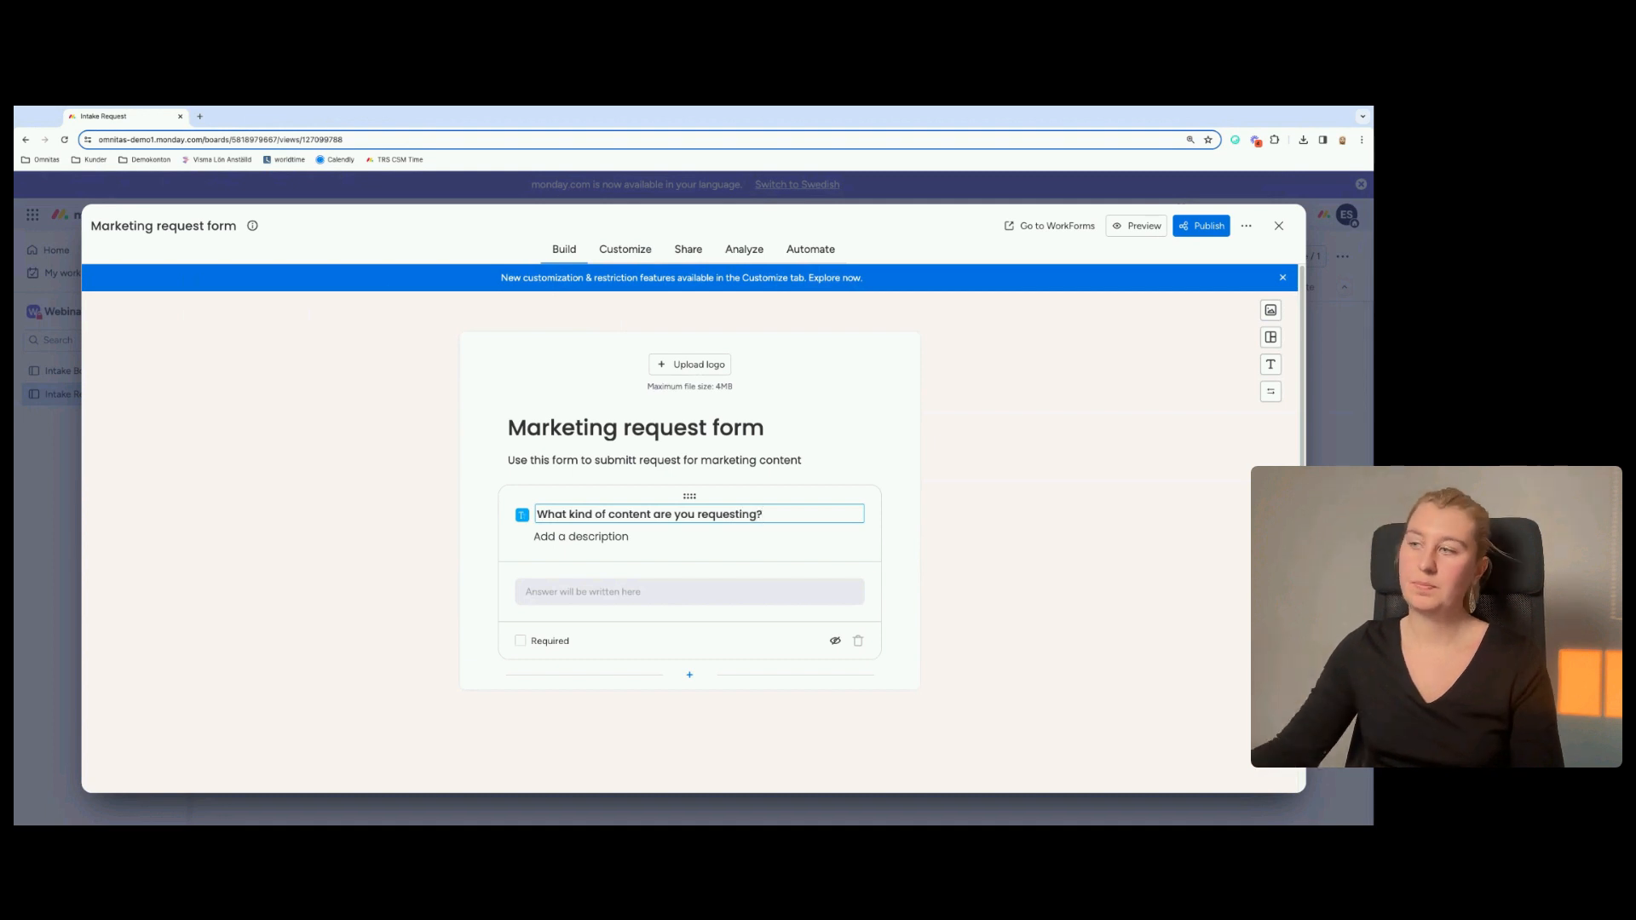
Make the question "What kind of content are you requesting?" required, leaving its description empty.
left_click(870, 545)
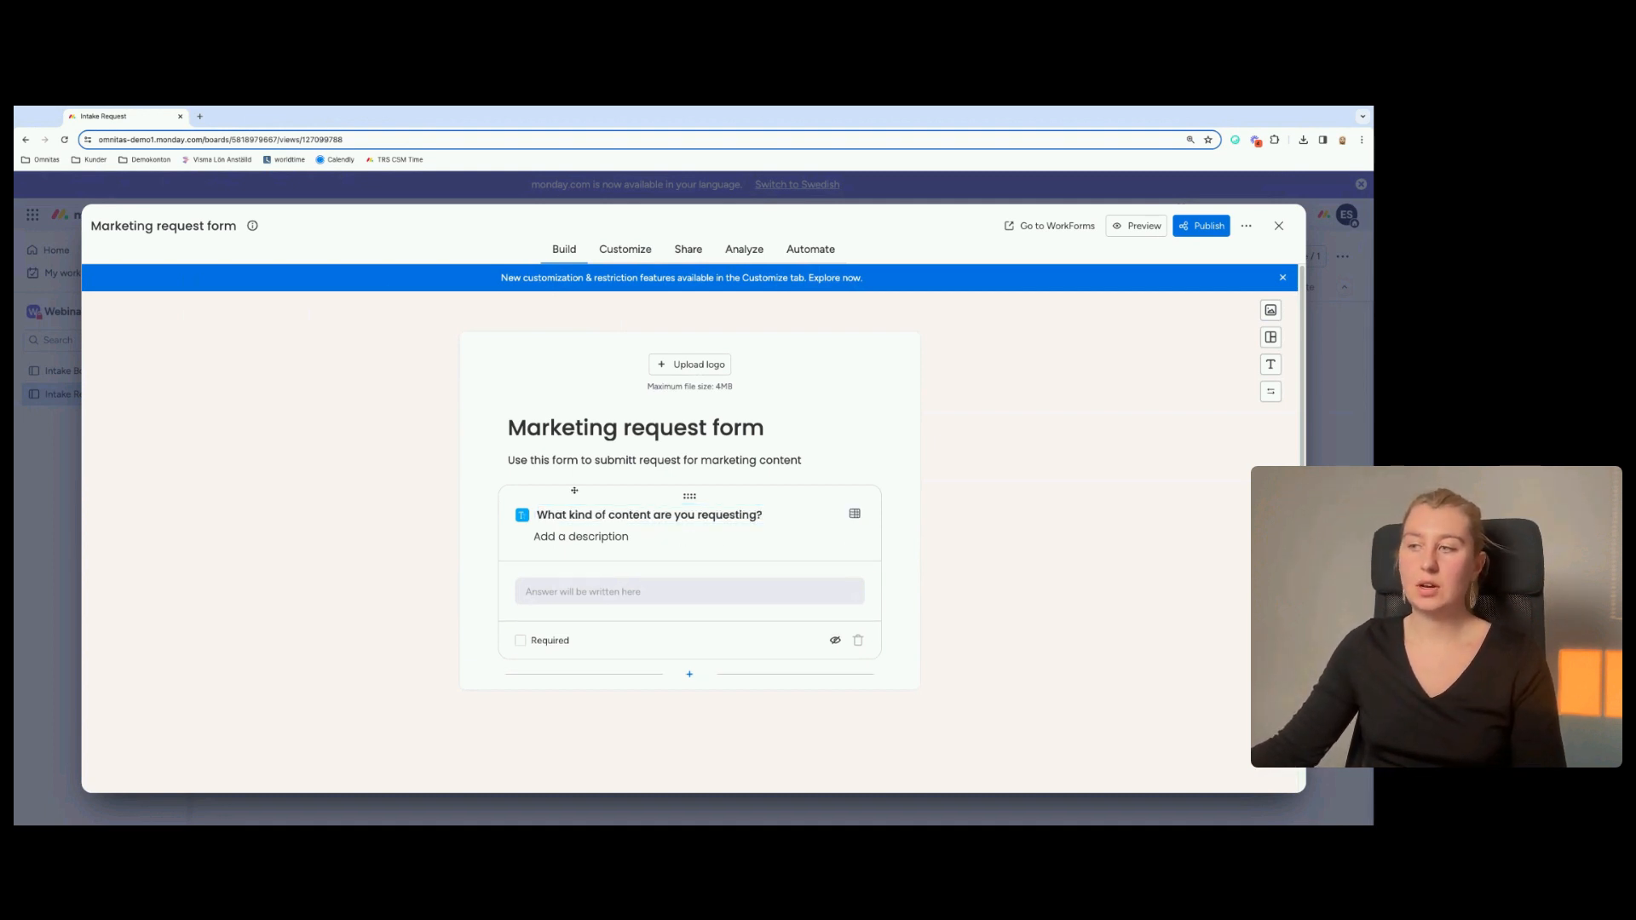
left_click(562, 537)
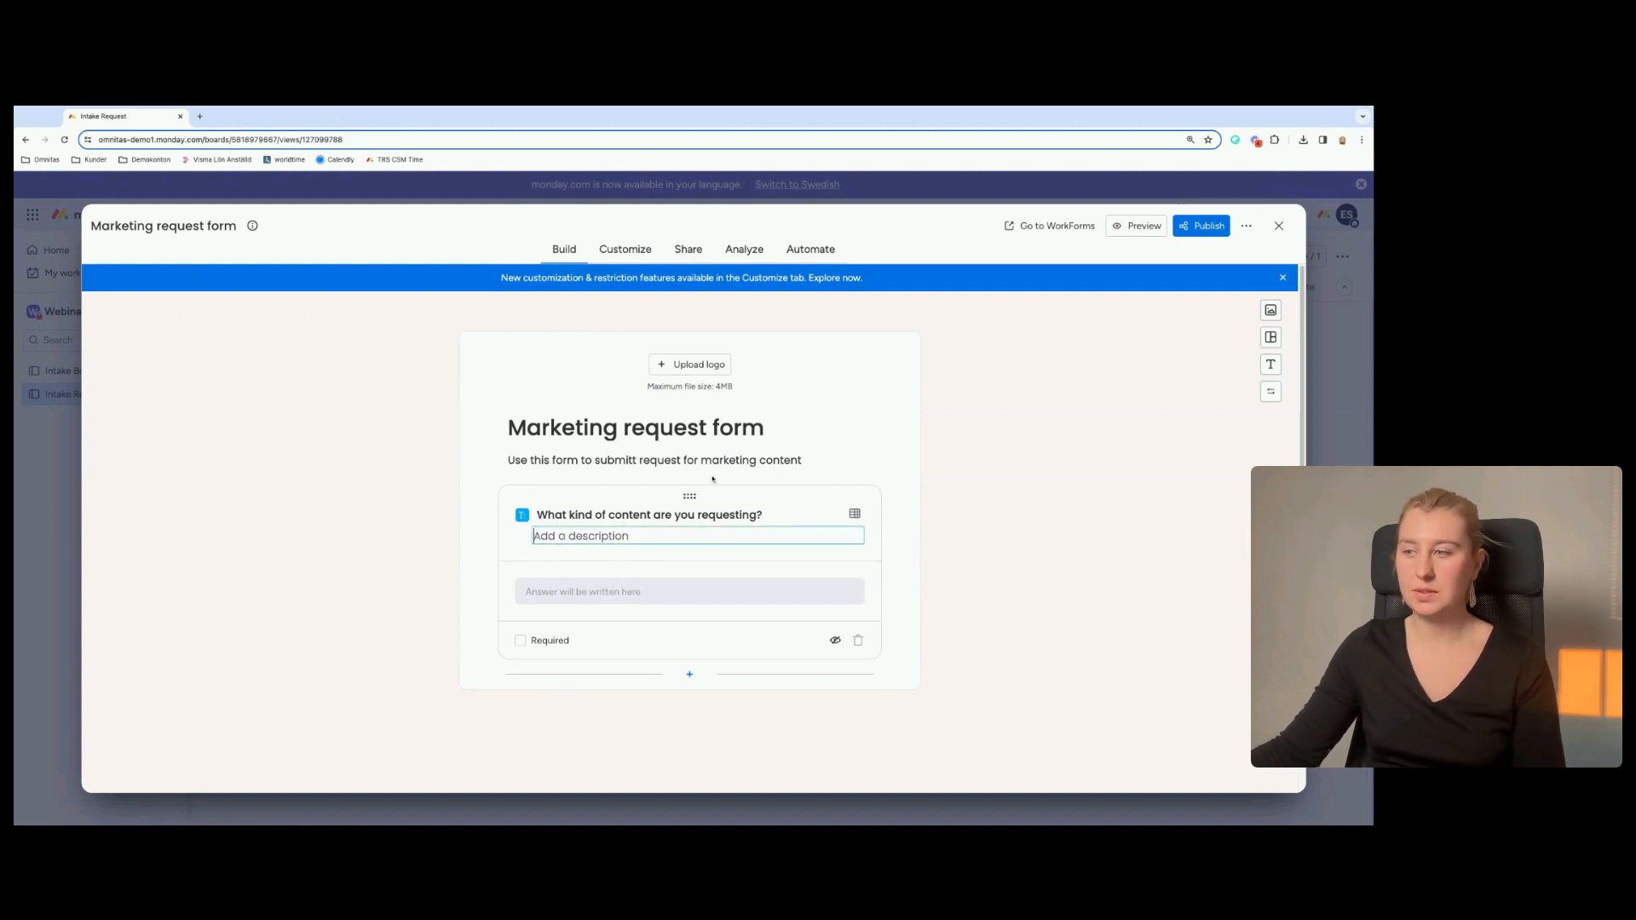
left_click(871, 561)
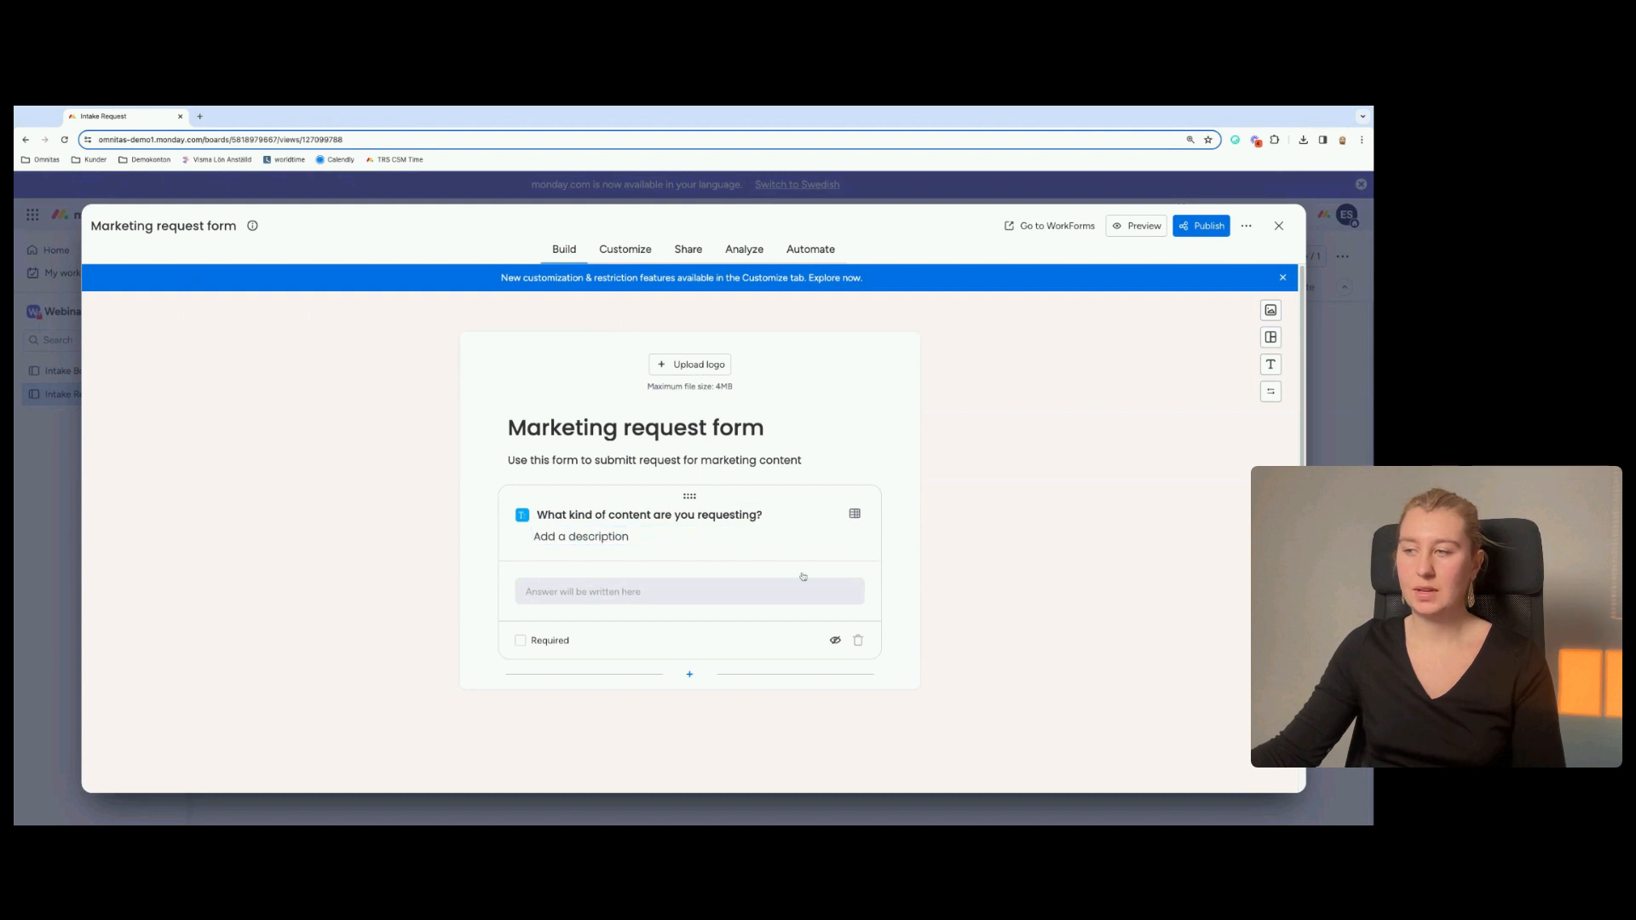
left_click(521, 641)
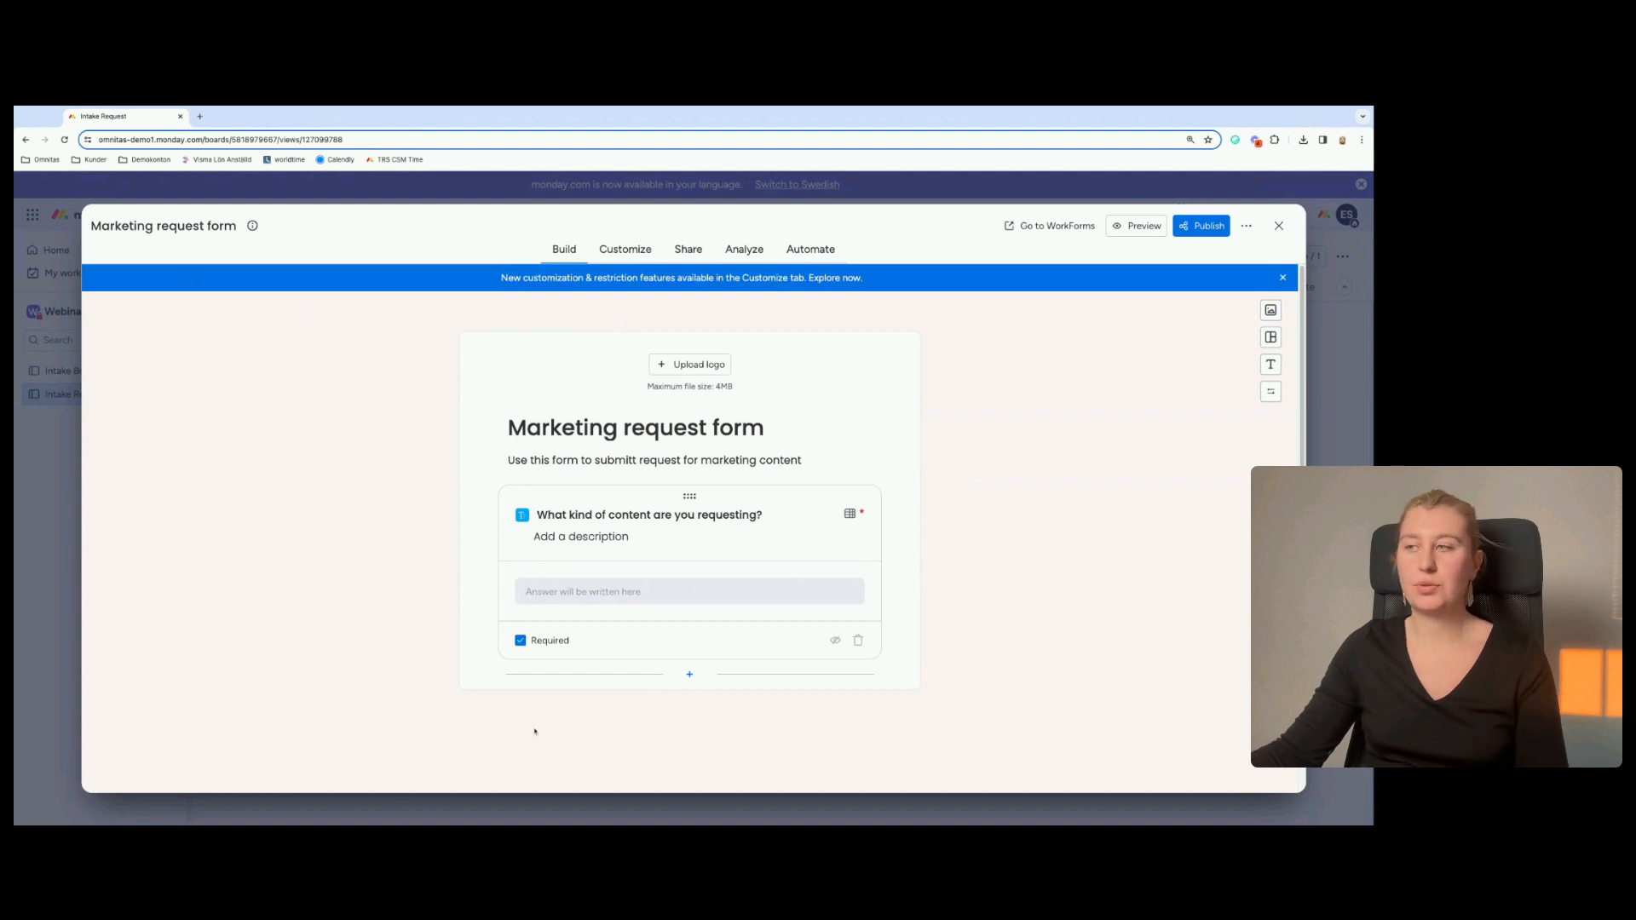
Add a short text question titled "Requester Name:" below the content question and make it required.
left_click(690, 676)
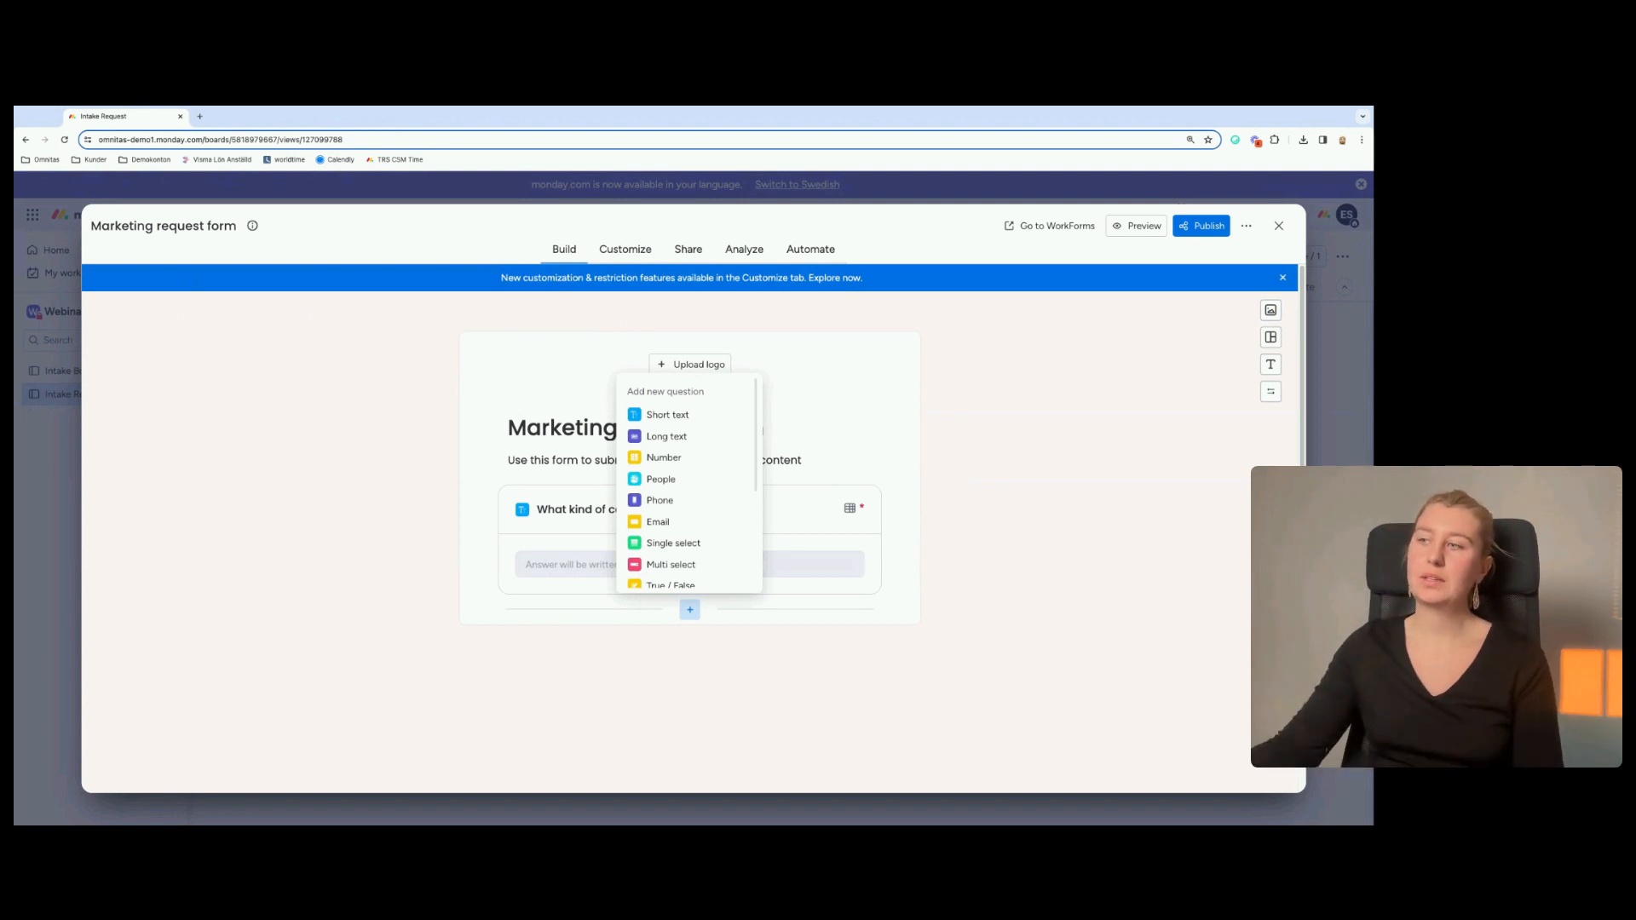
scroll(723, 486, "down", 1)
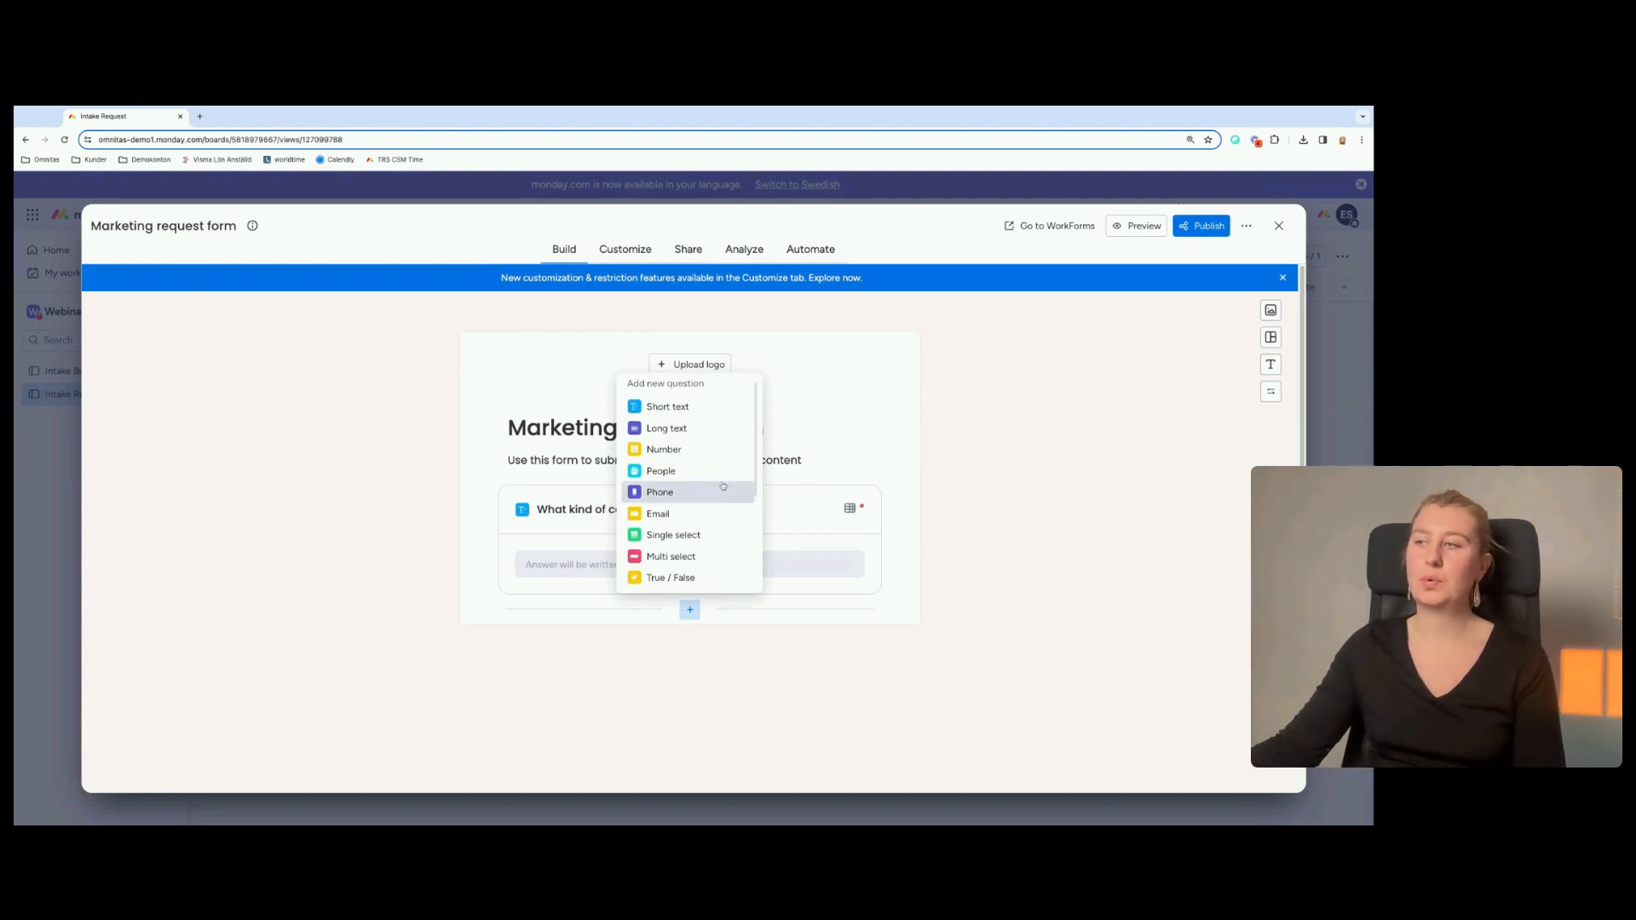
left_click(700, 410)
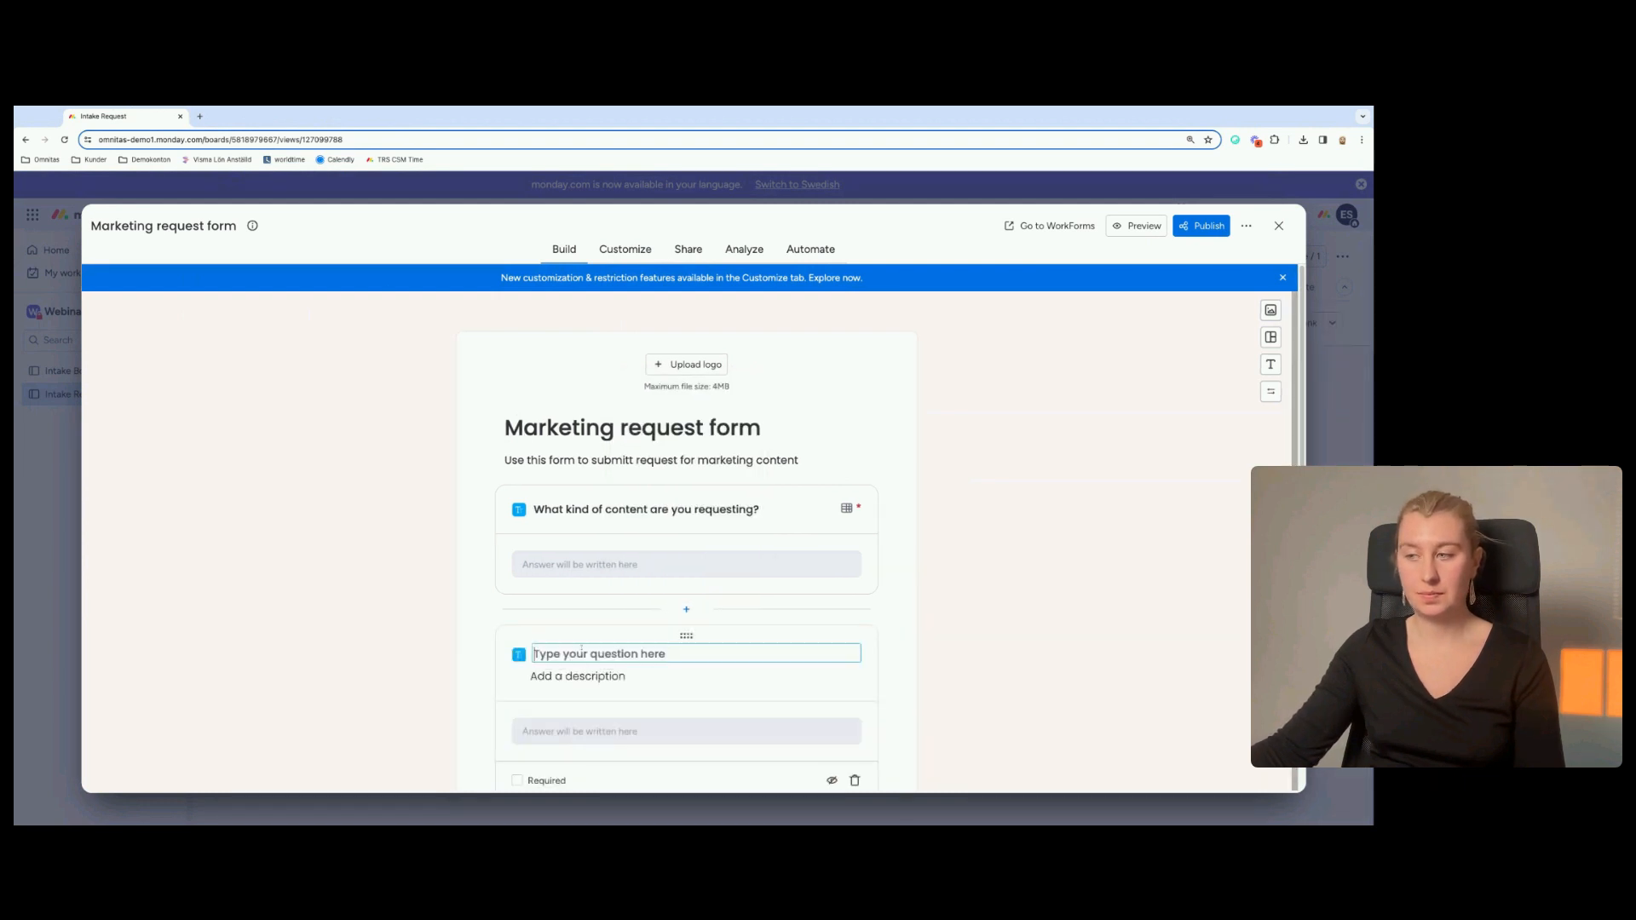
type("Requester")
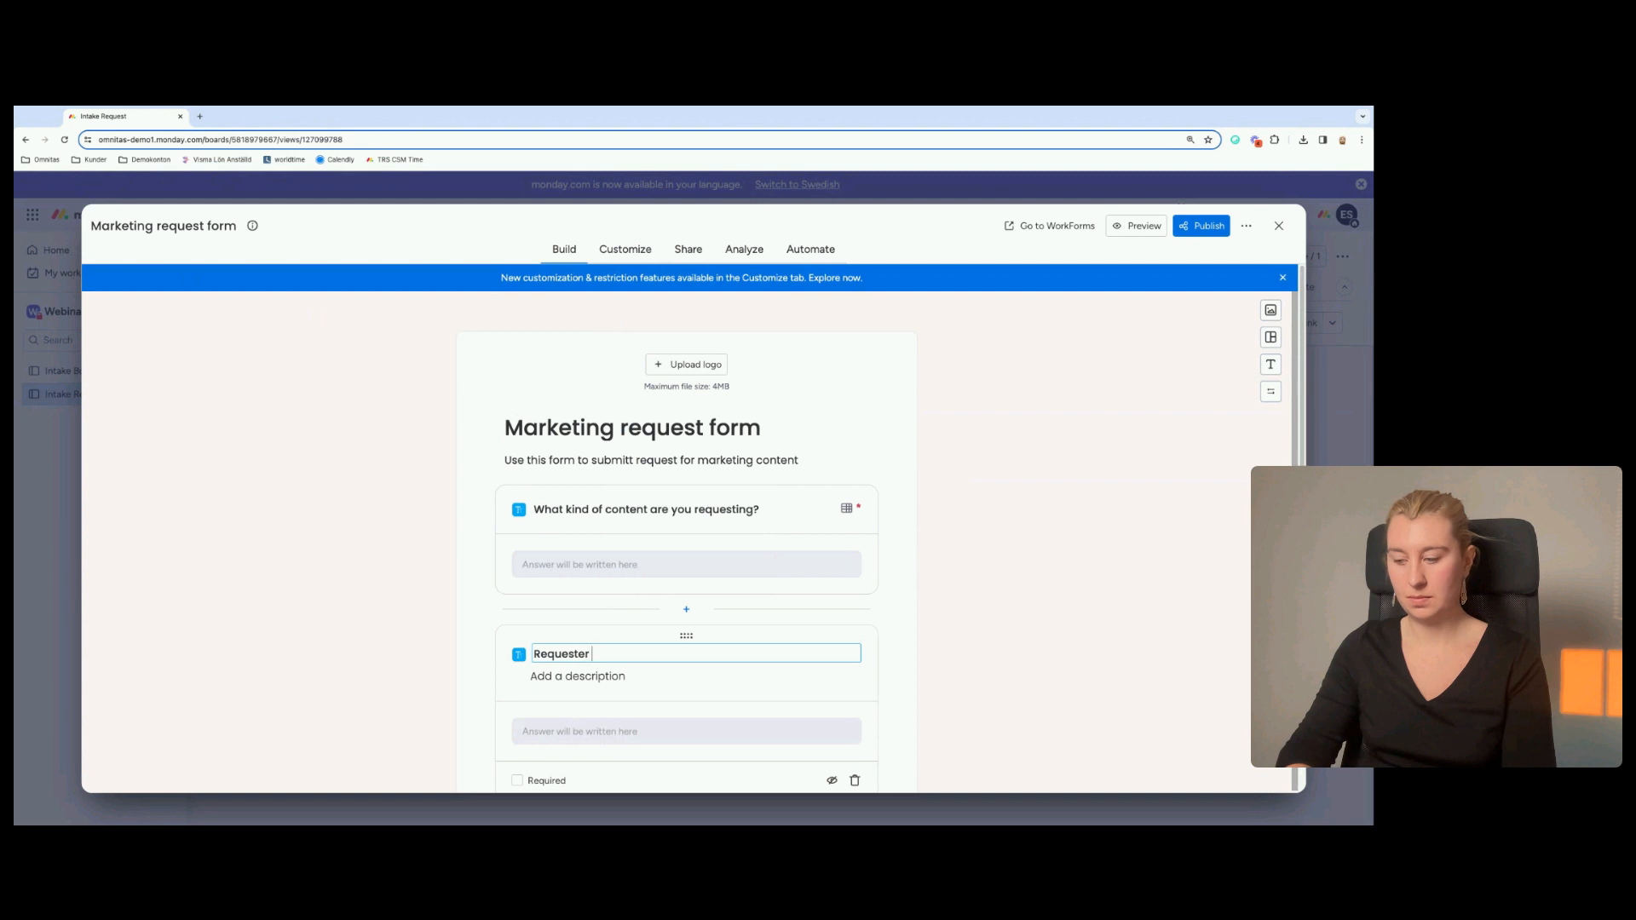
type(" Name:")
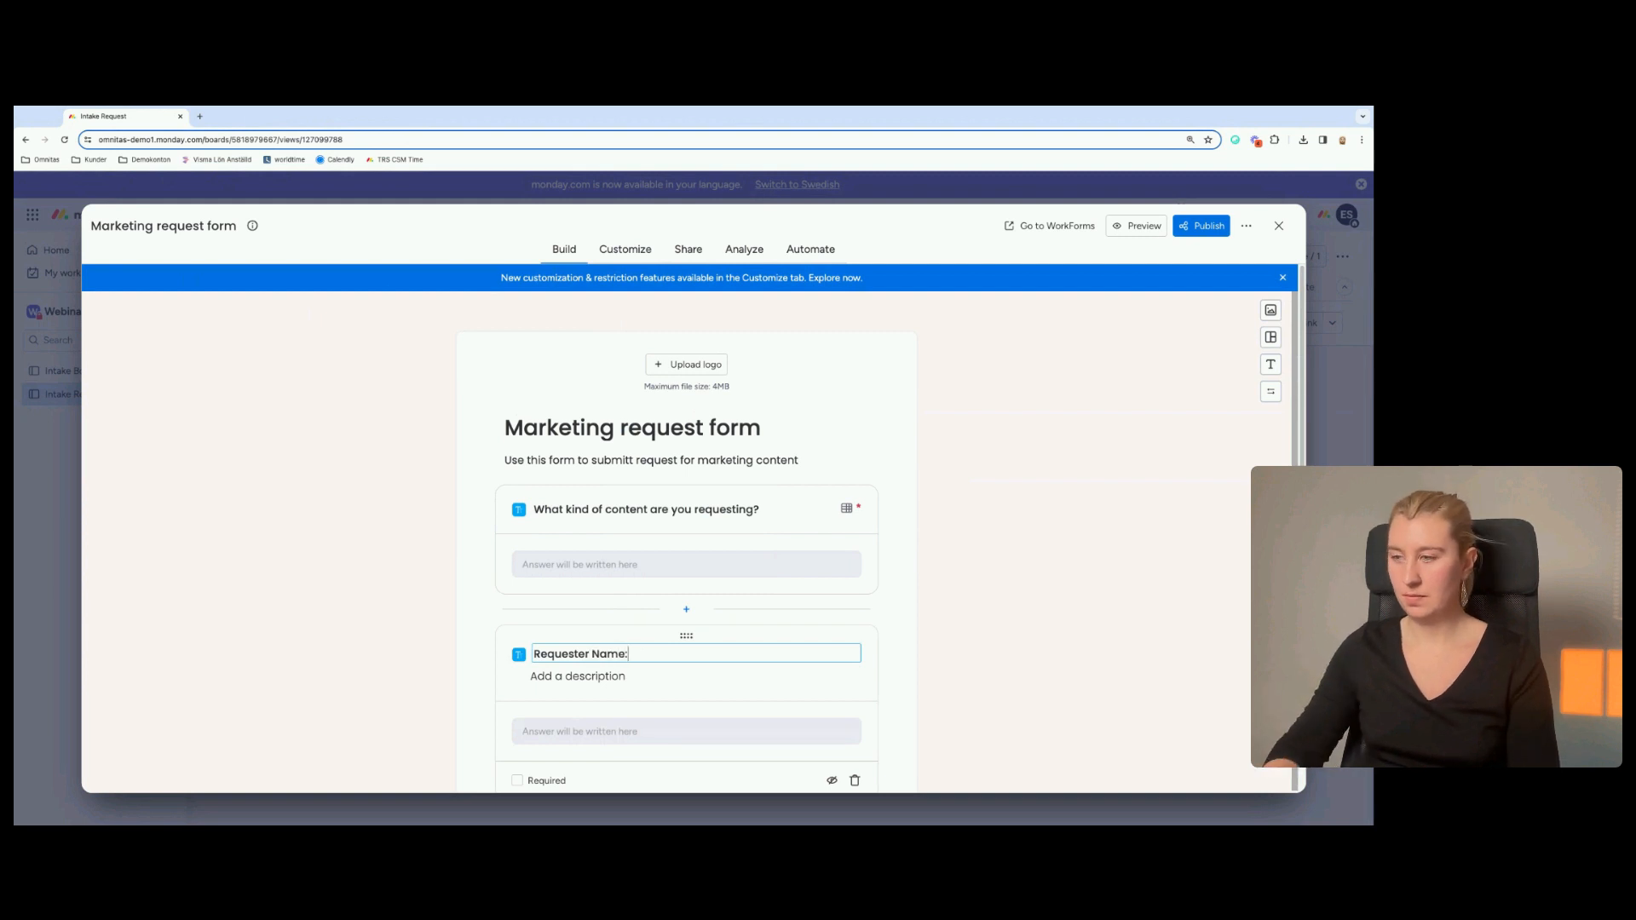
left_click(870, 646)
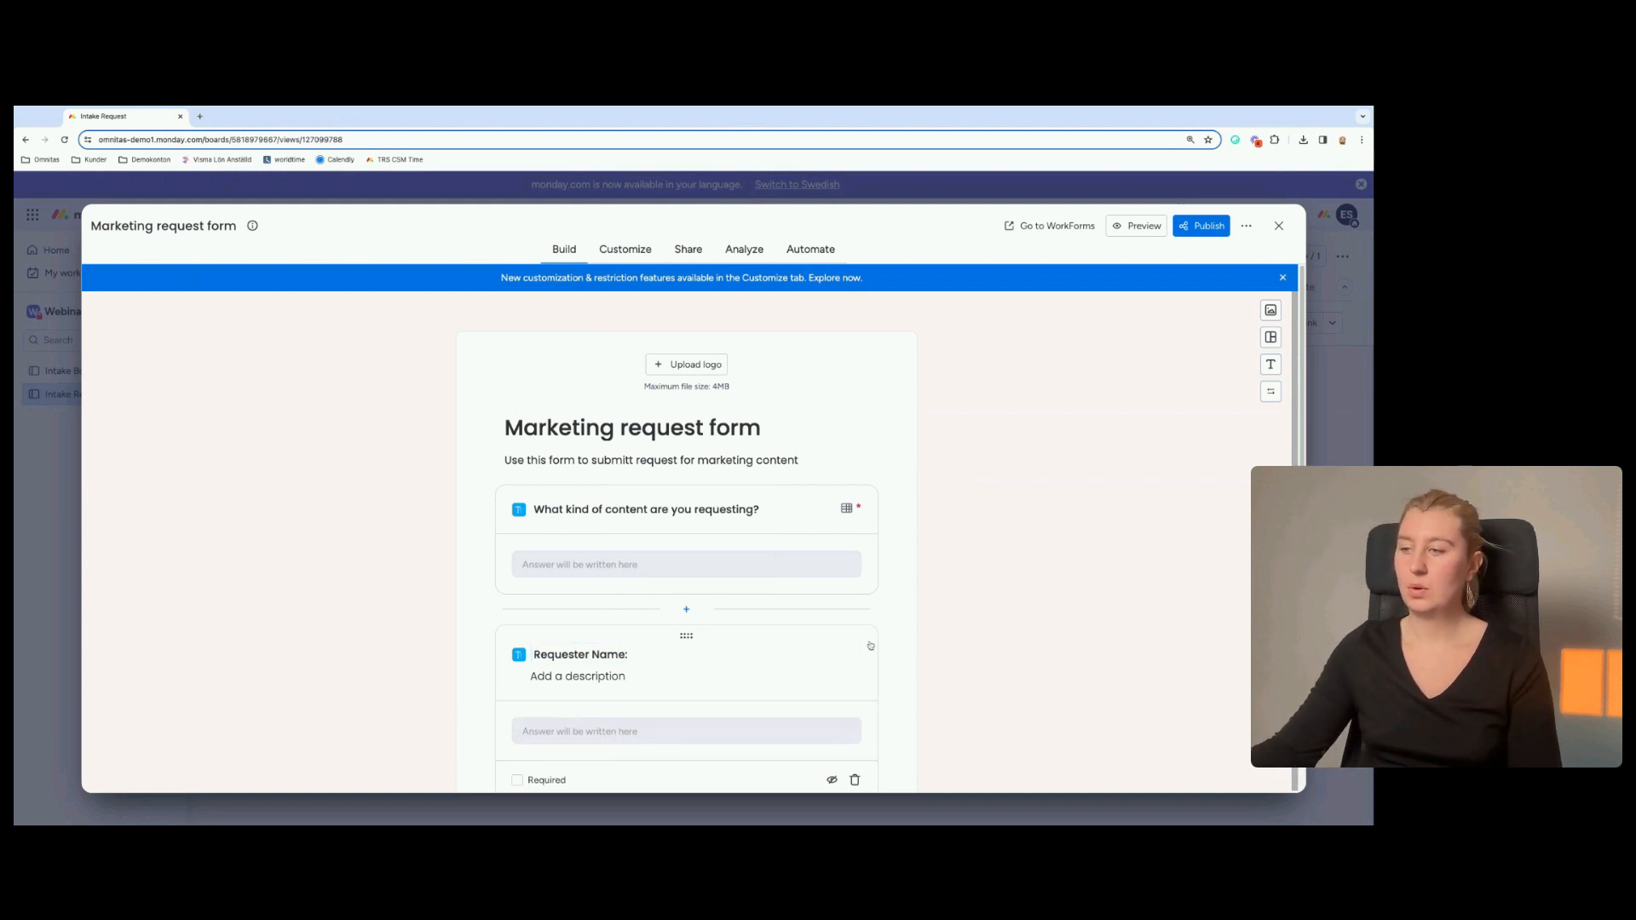
scroll(871, 645, "down", 1)
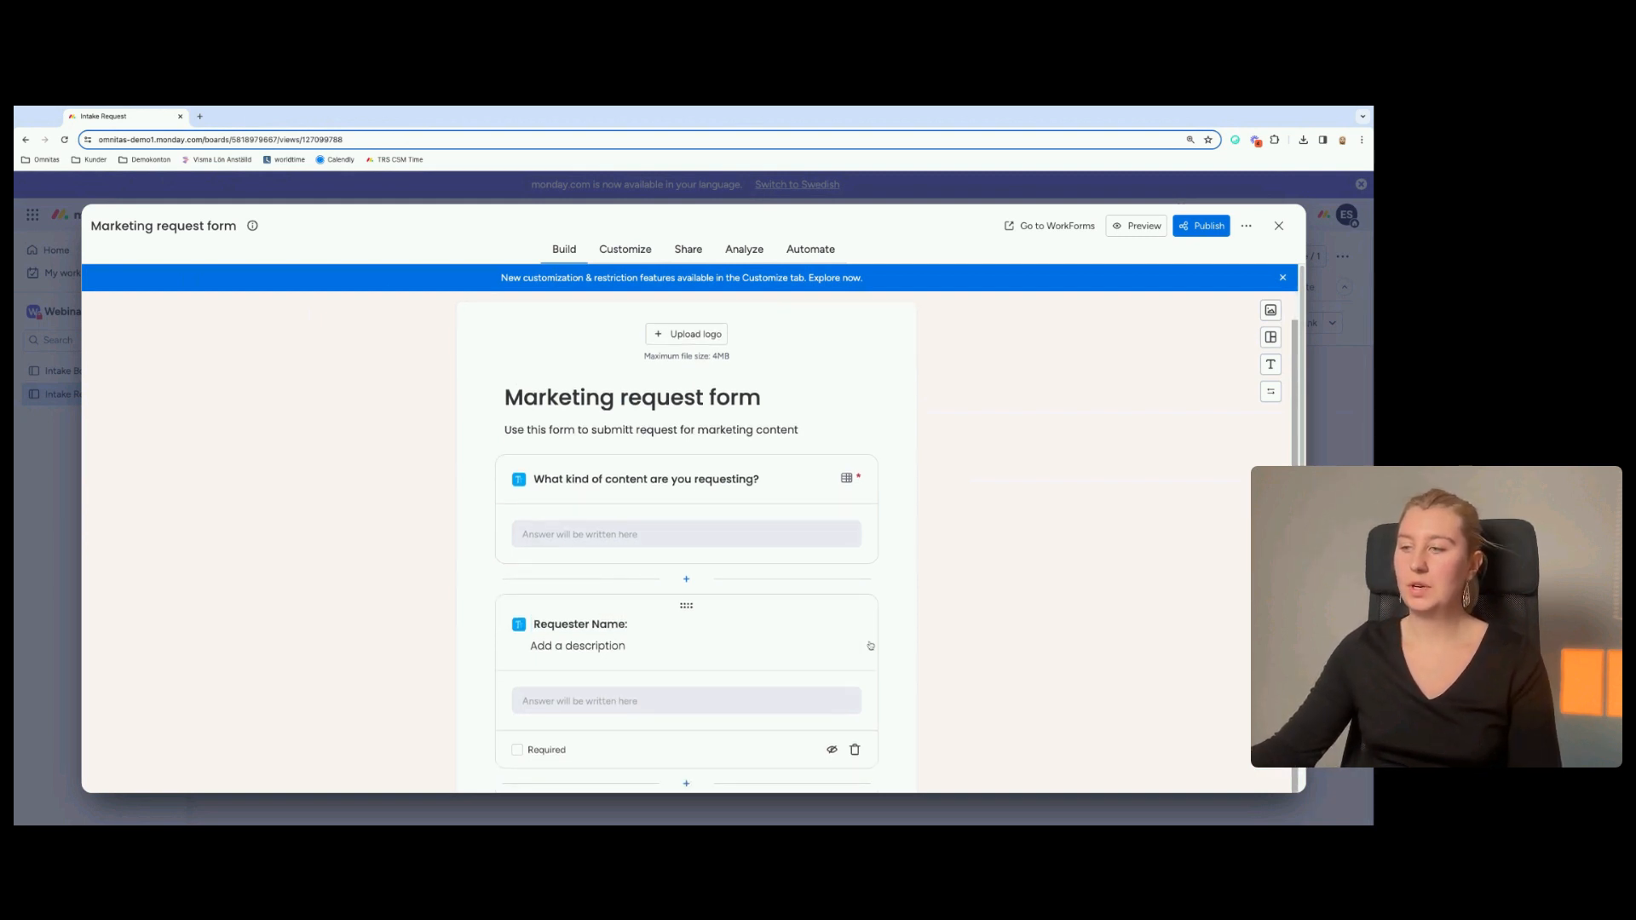
left_click(517, 751)
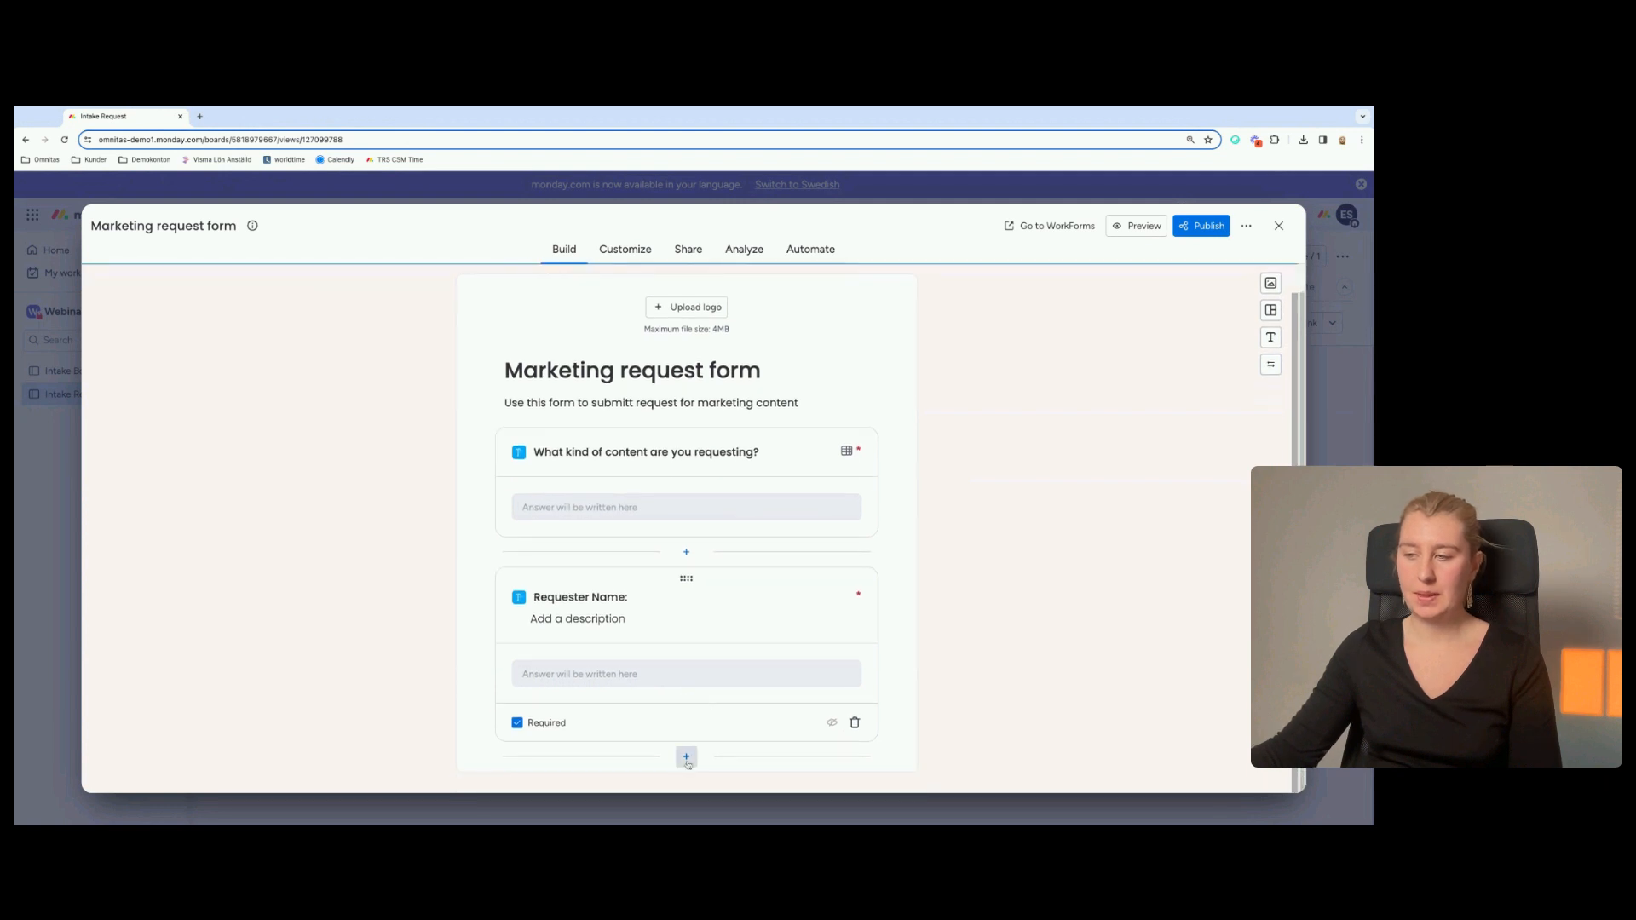
Add an email question titled "Requester email adress:" below the name question and make it required.
left_click(687, 757)
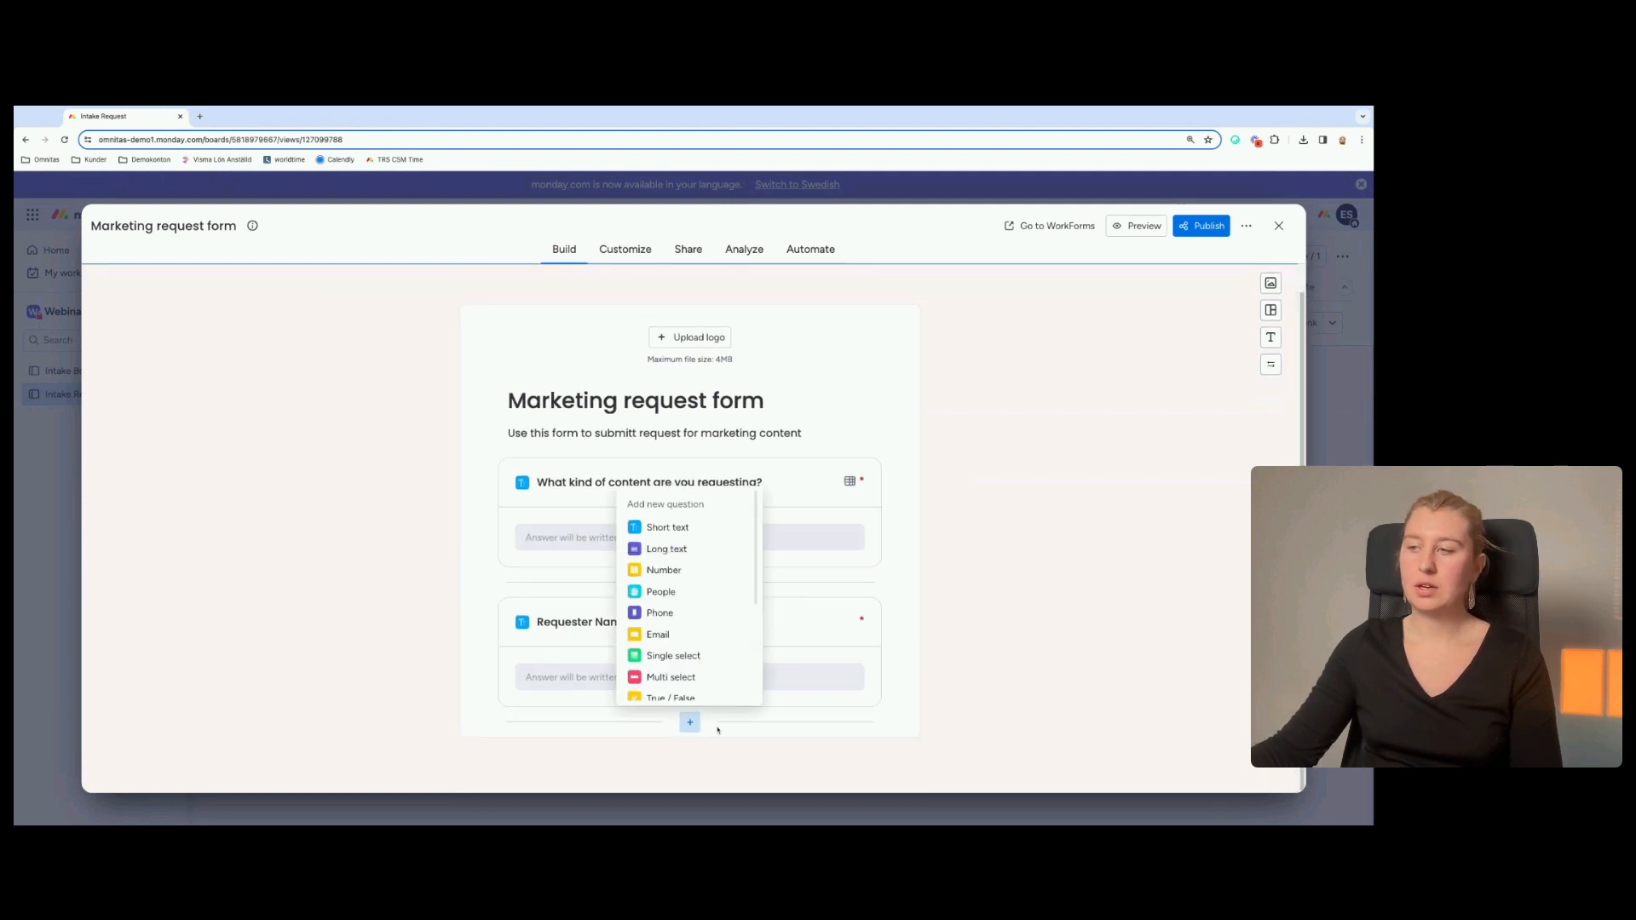
scroll(671, 629, "down", 1)
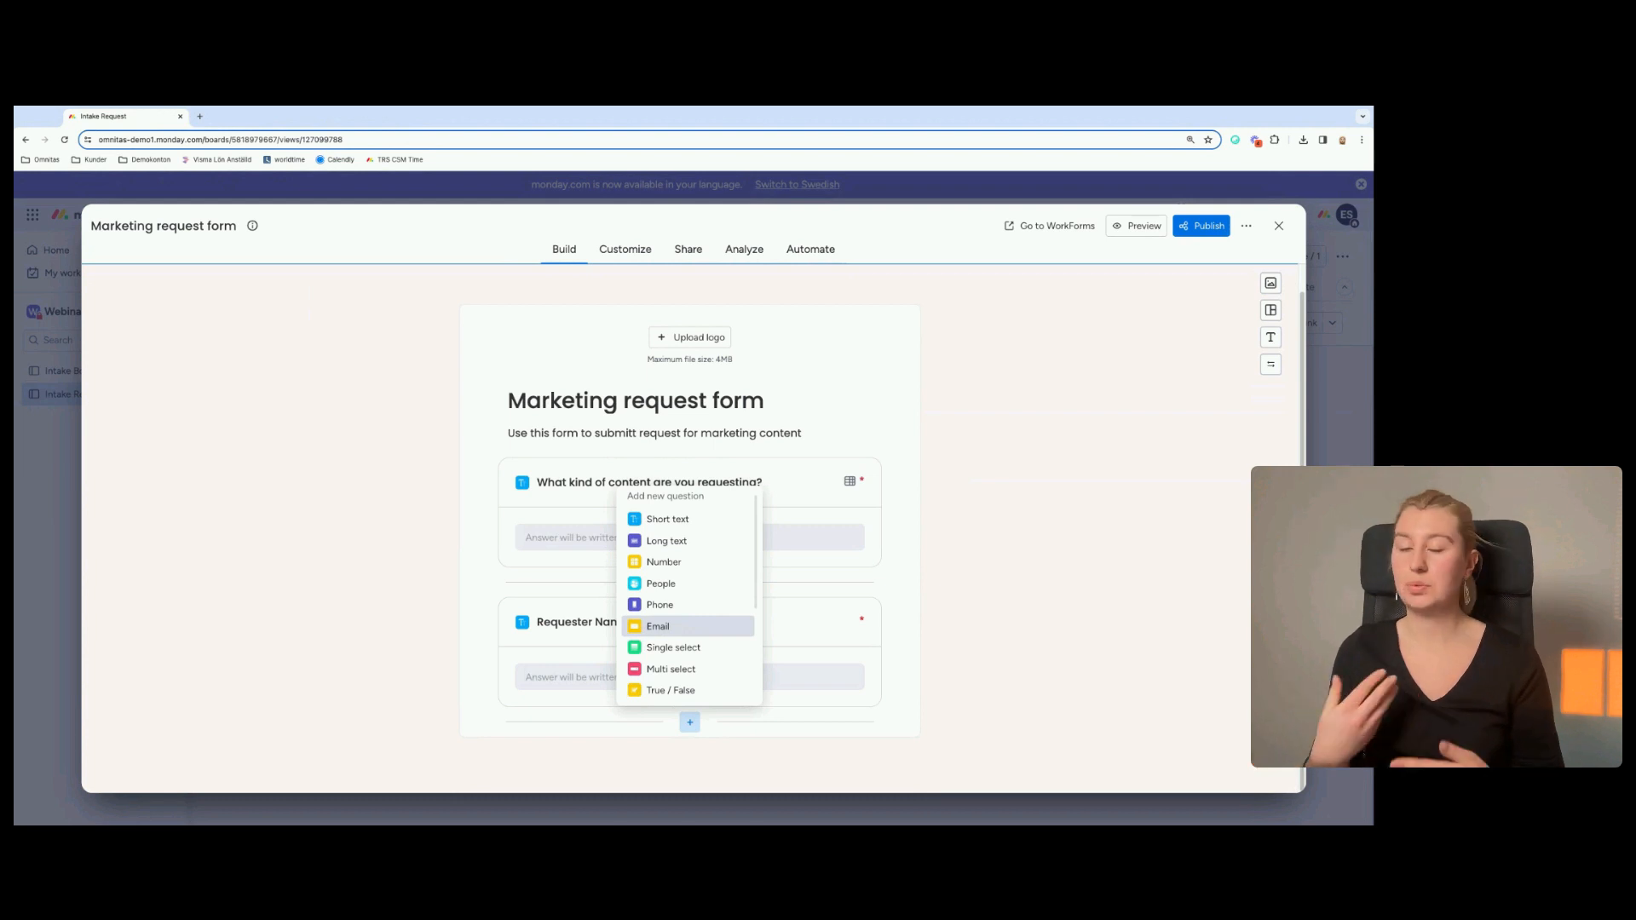
left_click(678, 631)
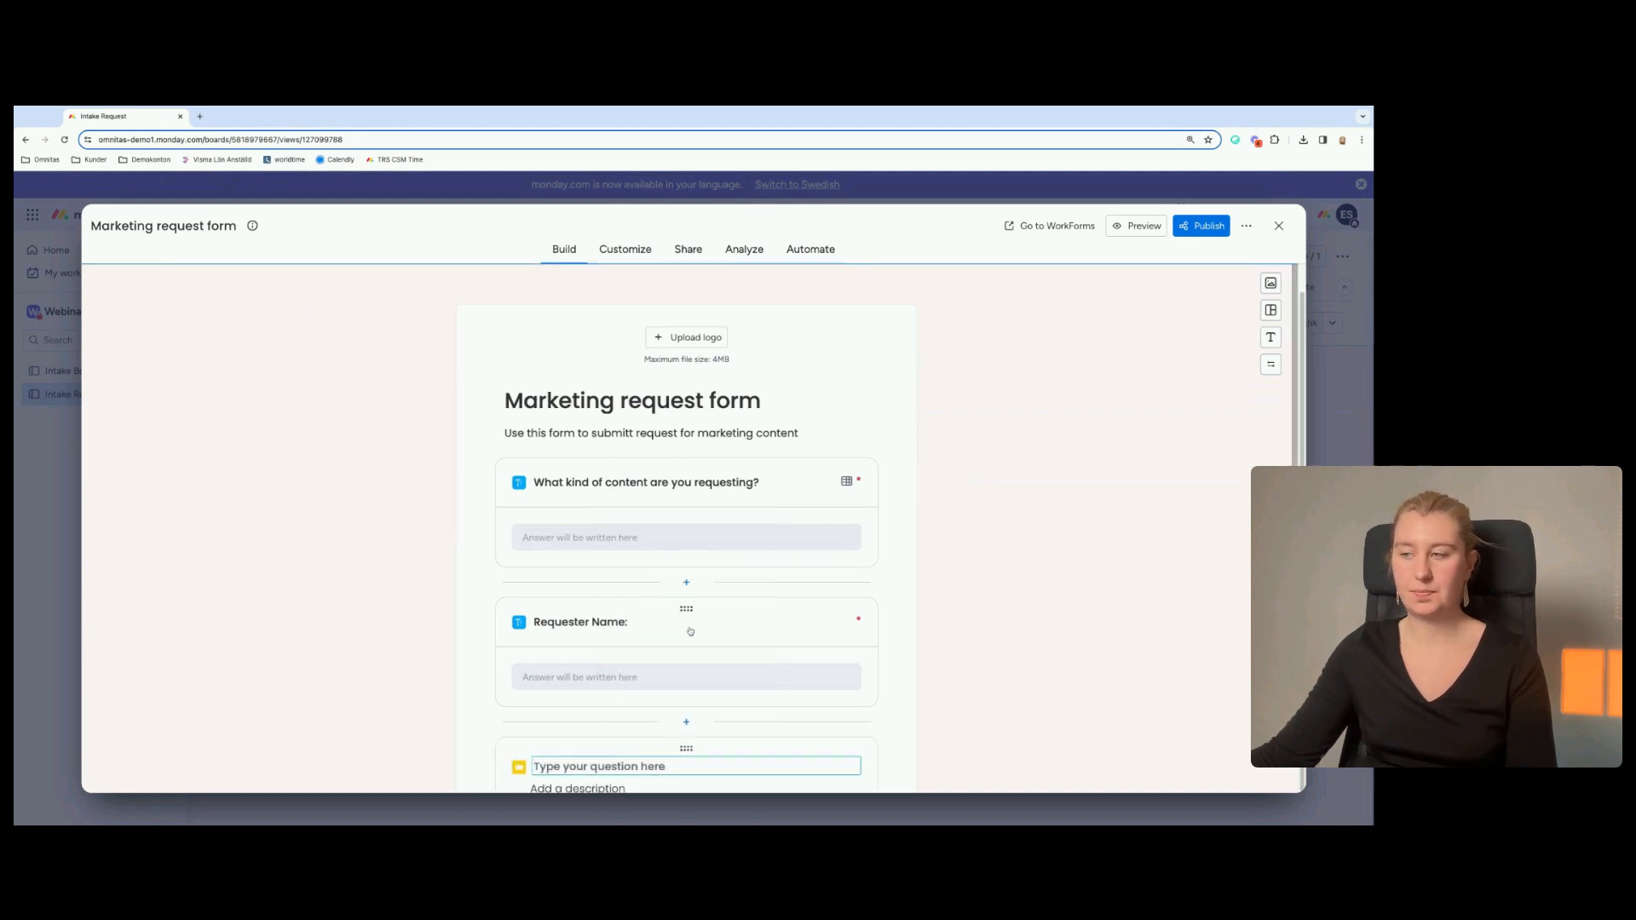
scroll(656, 628, "down", 2)
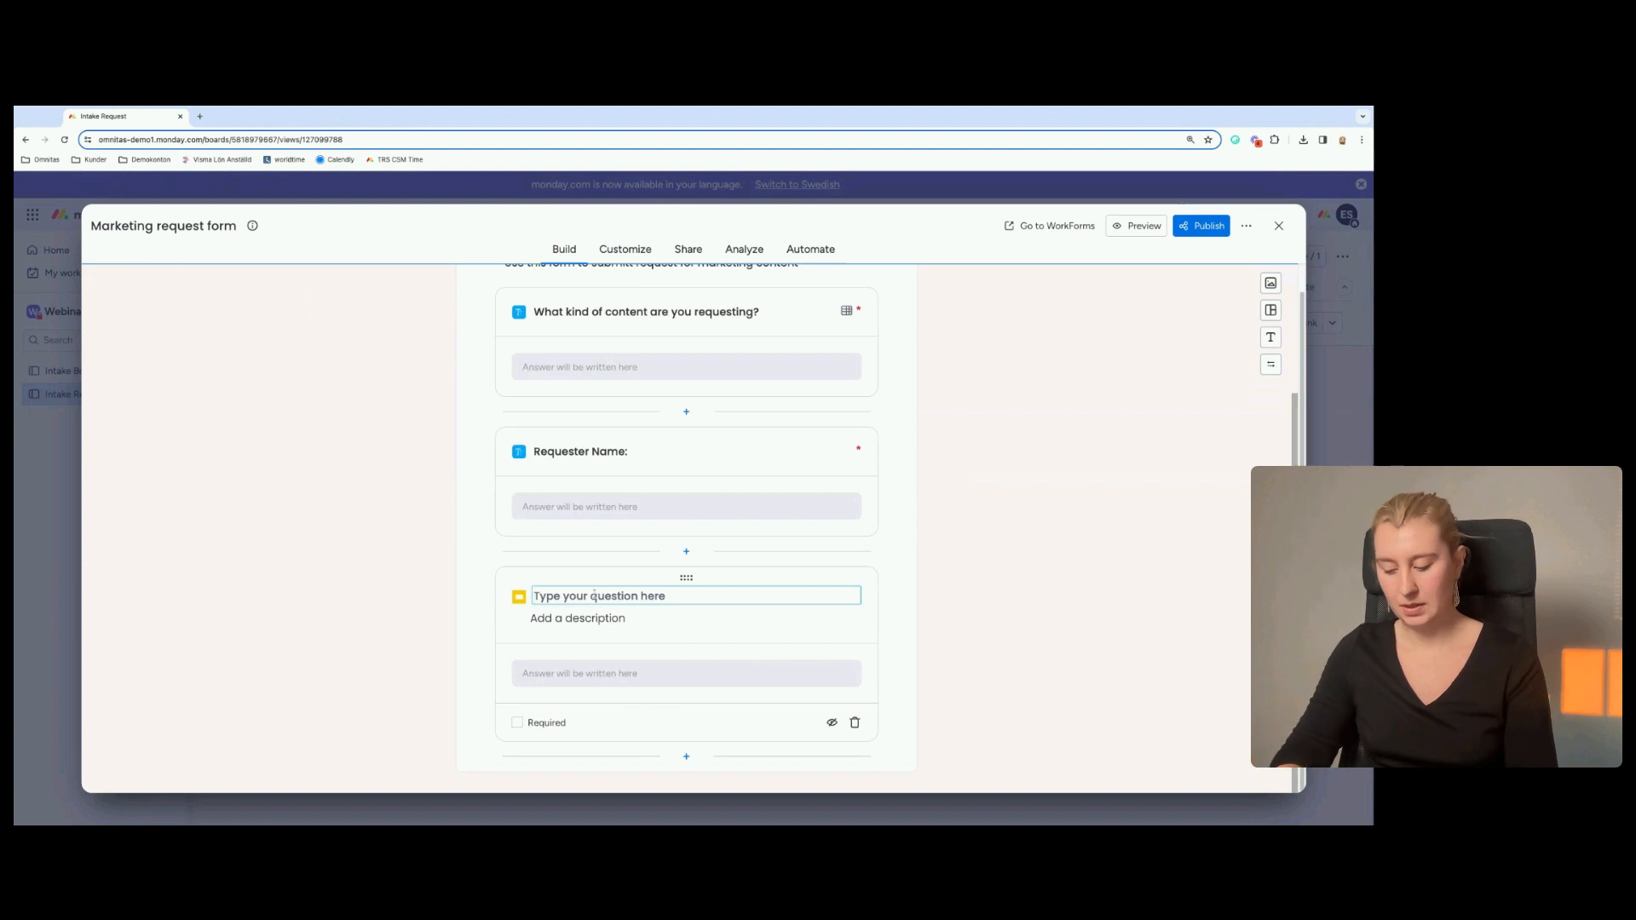
type("R")
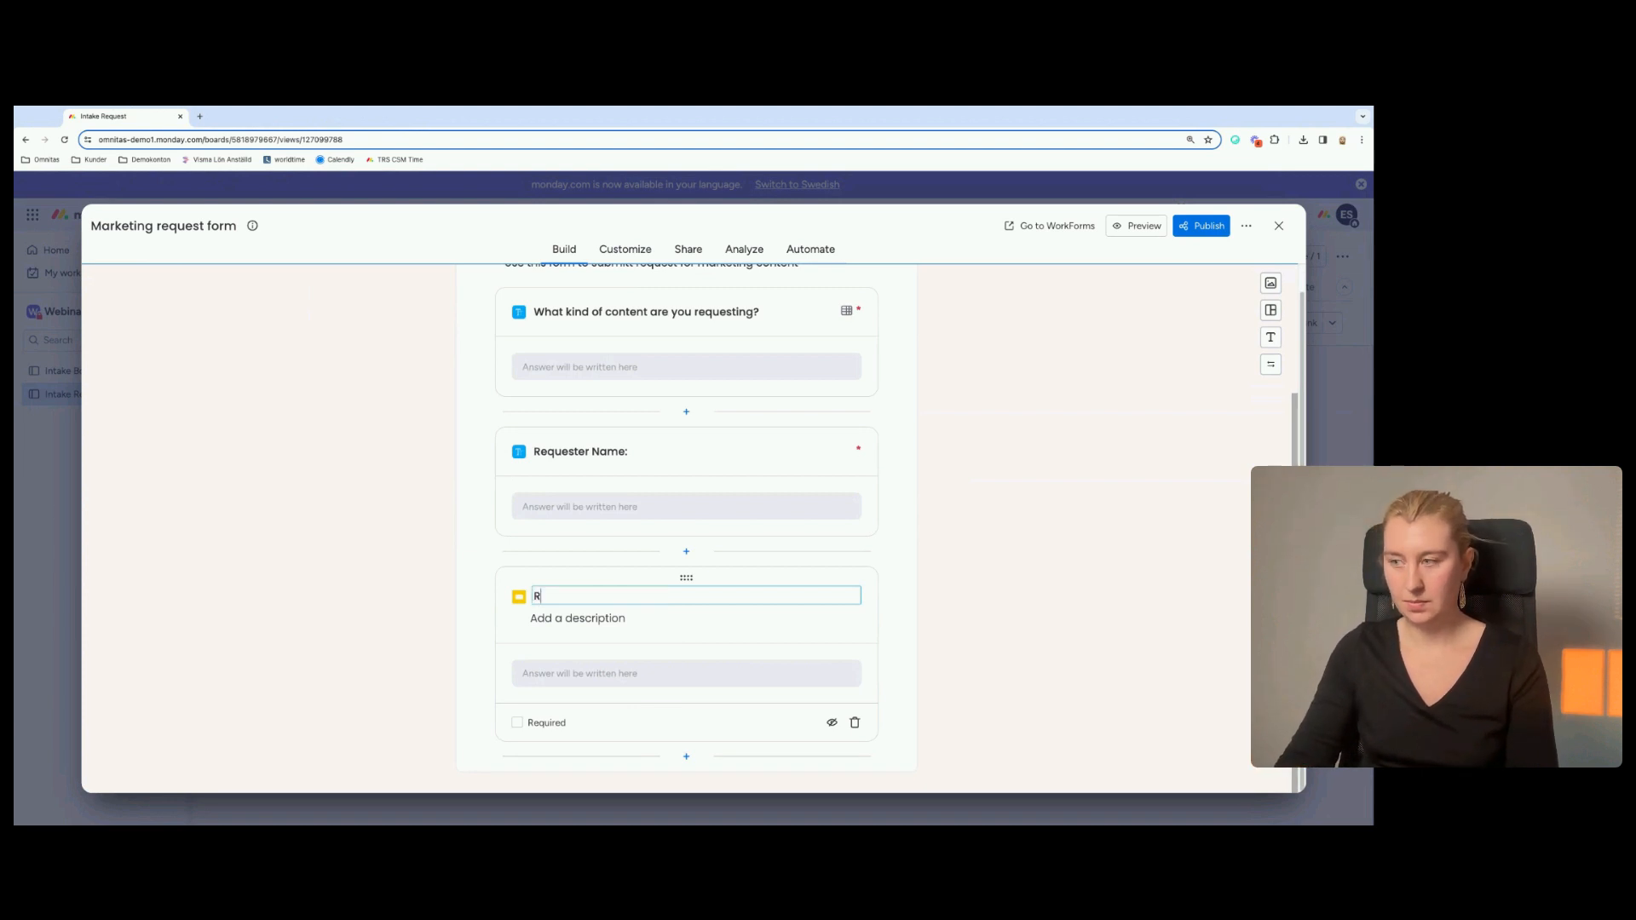
type("equester email adress:")
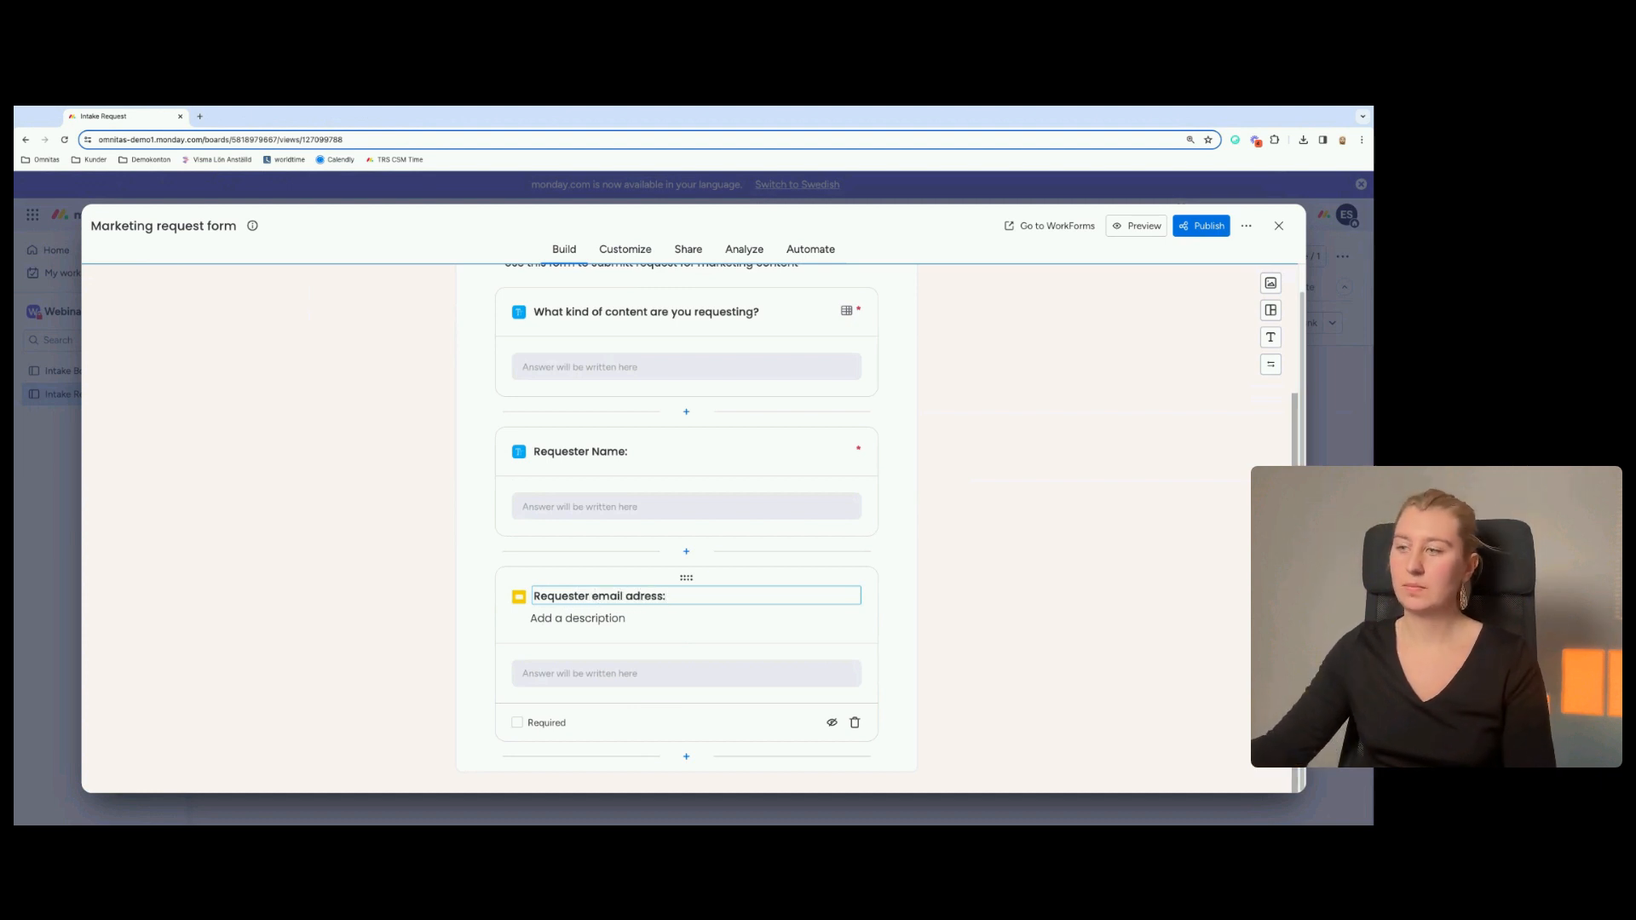
left_click(517, 724)
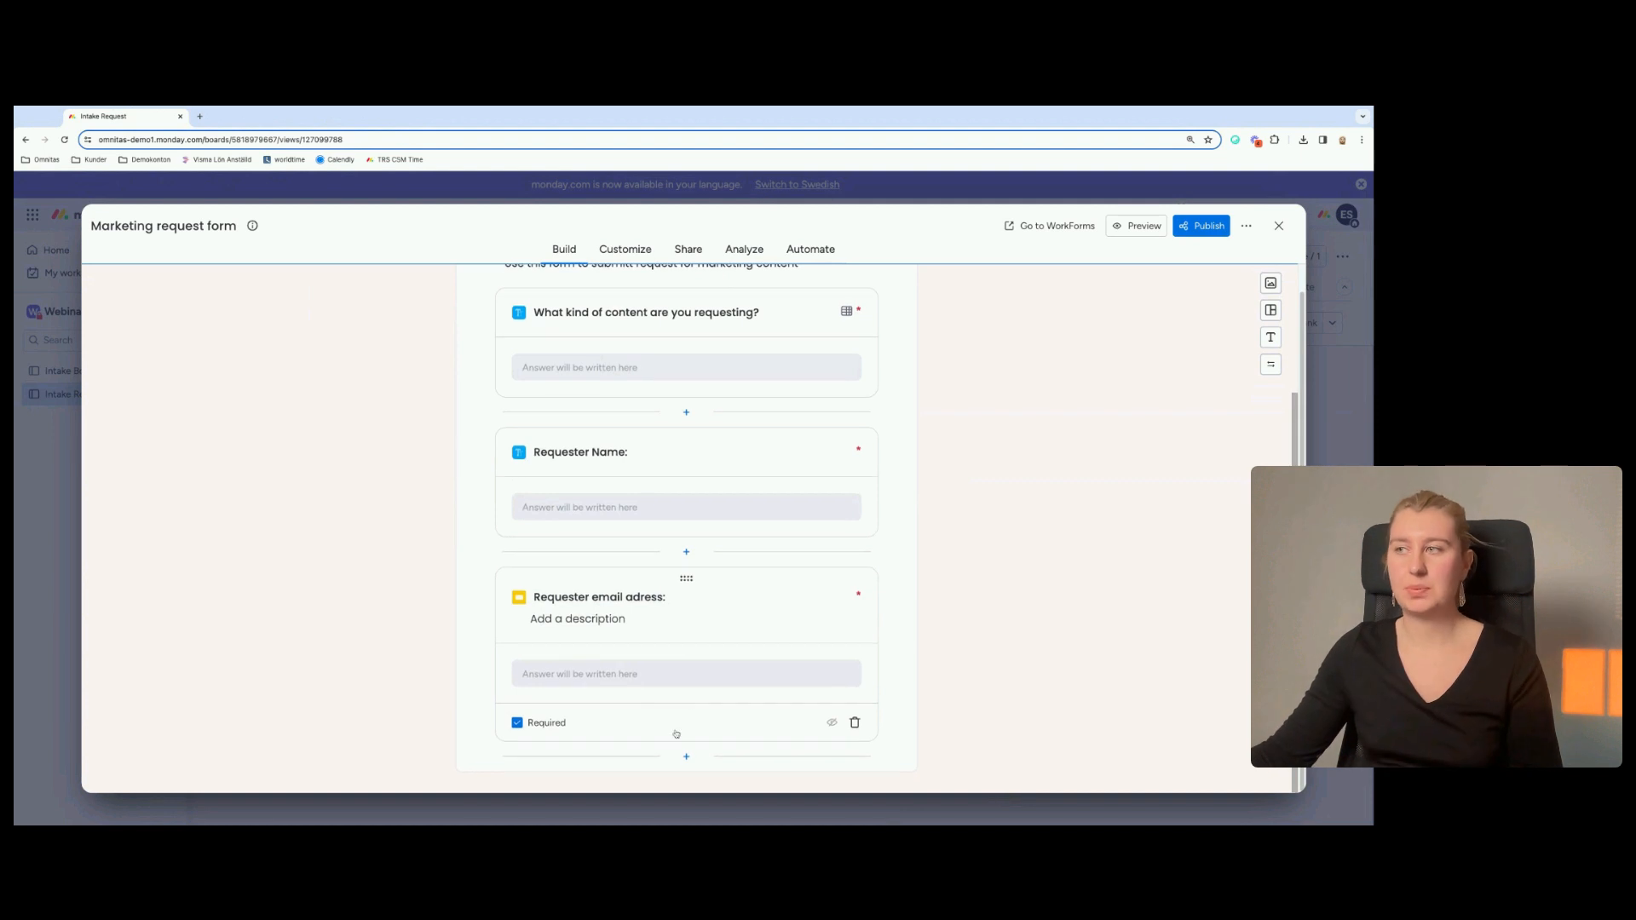
scroll(675, 731, "up", 3)
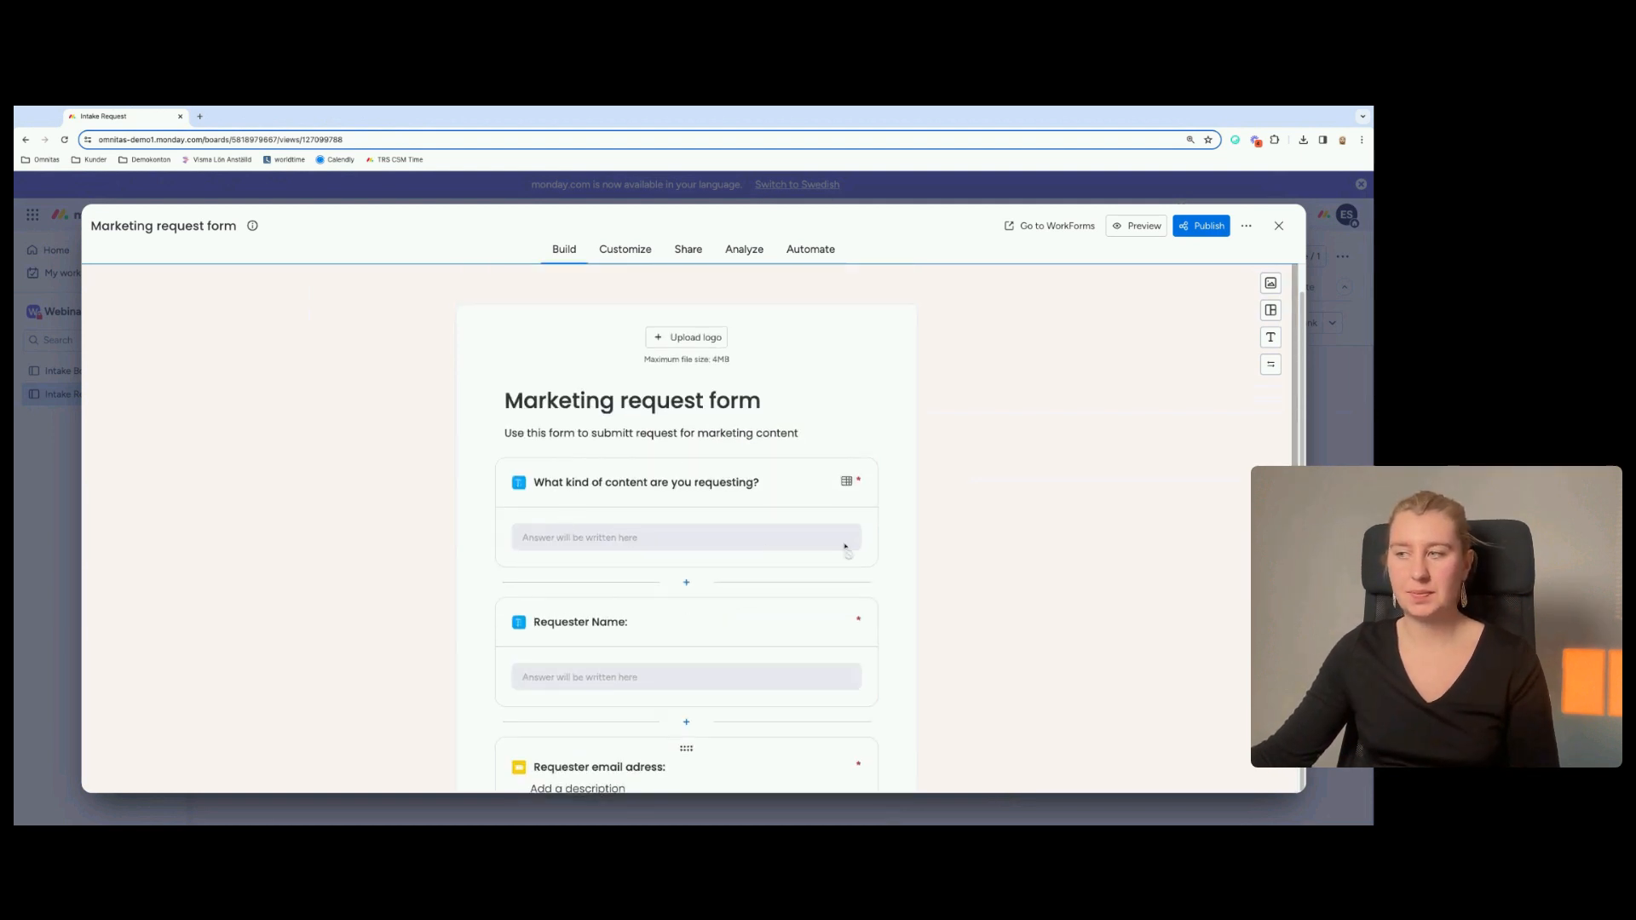
scroll(846, 545, "down", 2)
scroll(845, 546, "down", 1)
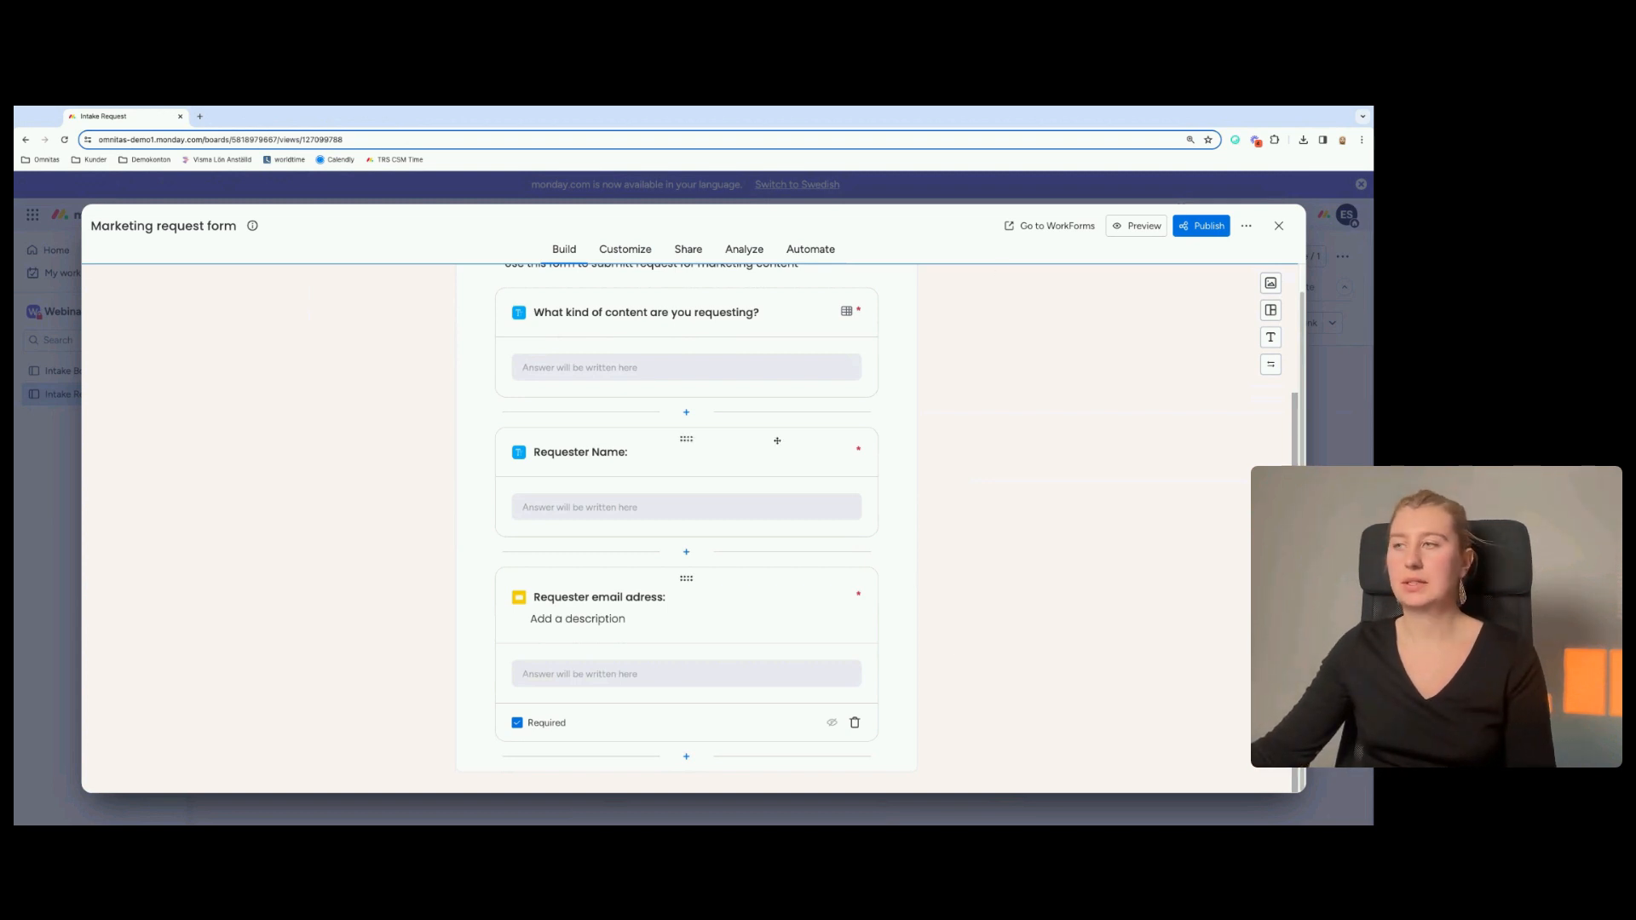
scroll(675, 420, "up", 1)
scroll(674, 420, "up", 2)
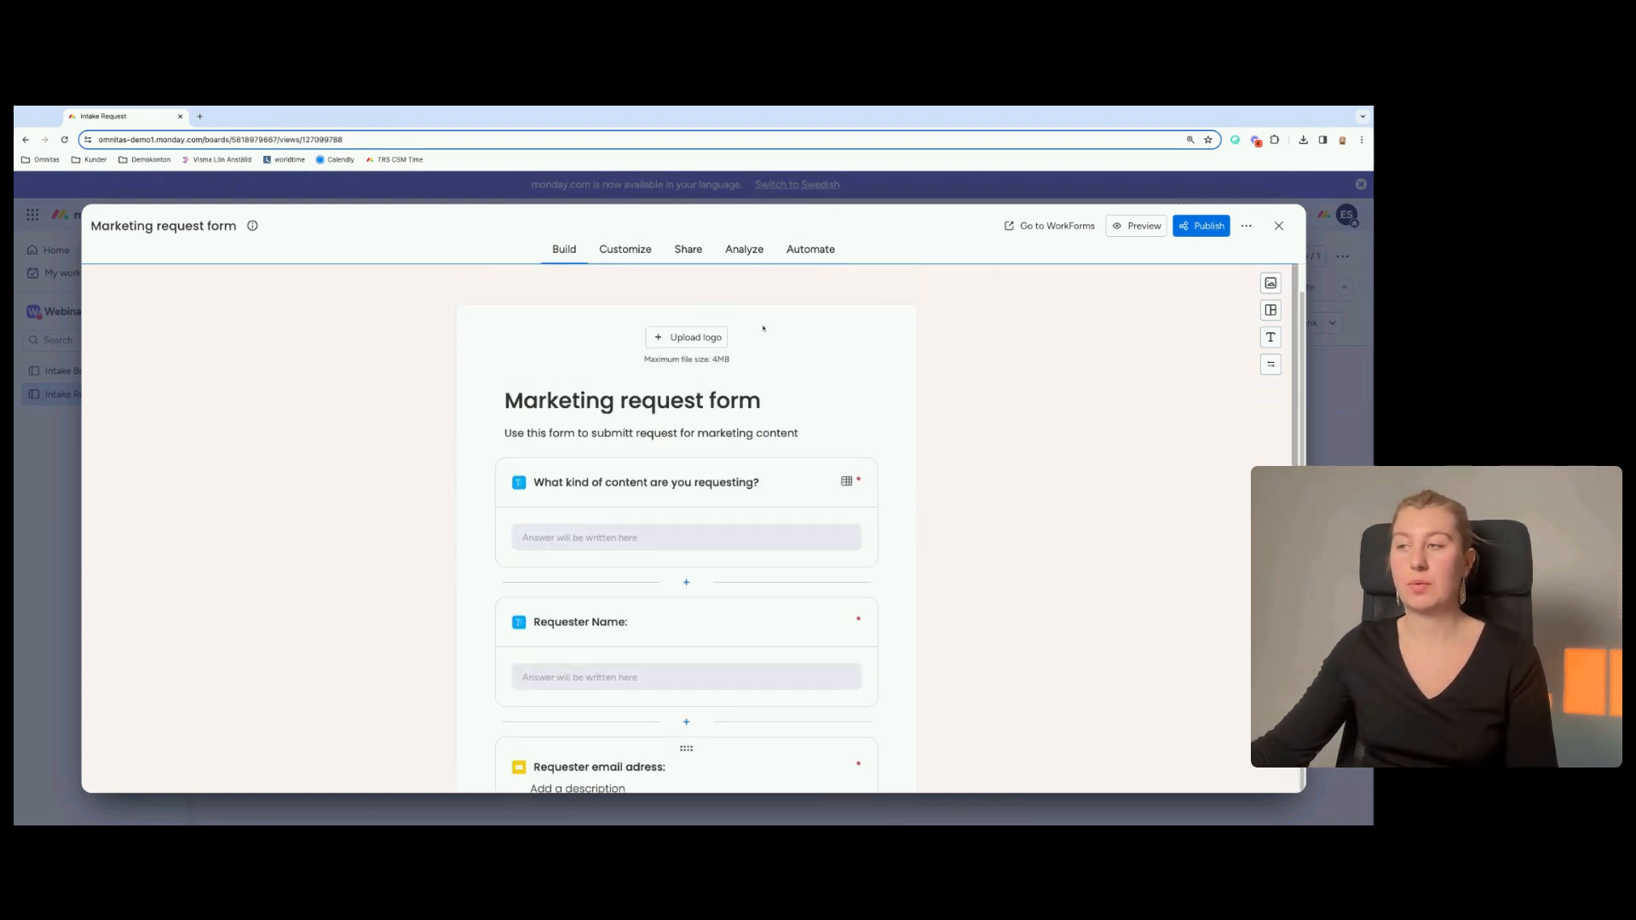
Add a single select question titled "Request Type" at the end of the form.
scroll(620, 555, "down", 2)
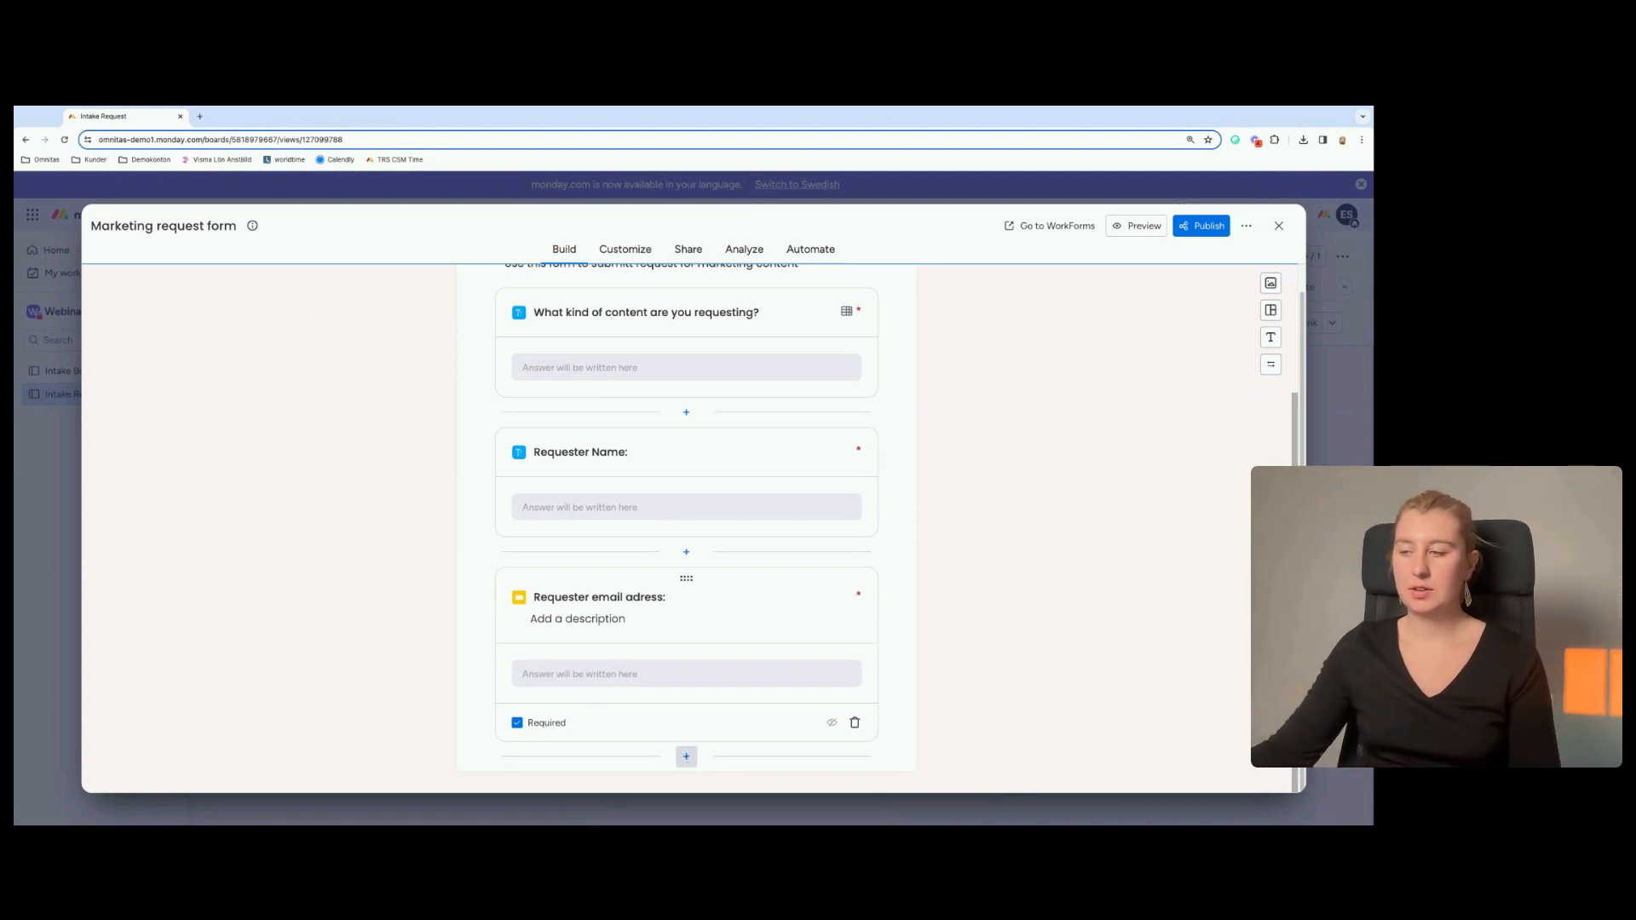
left_click(686, 756)
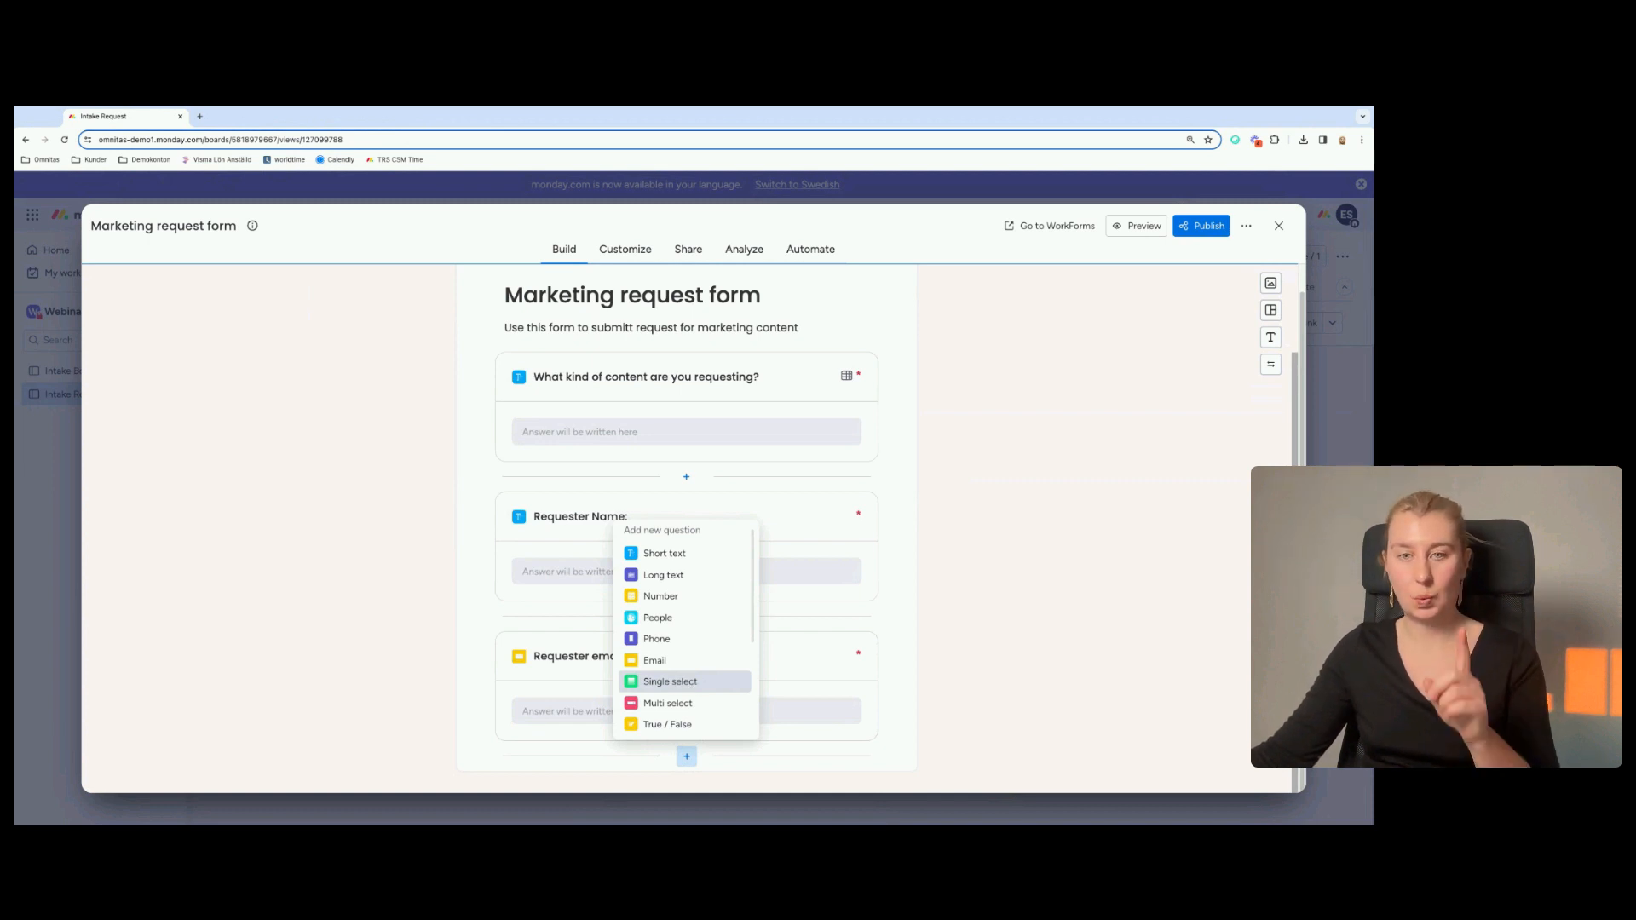
left_click(670, 682)
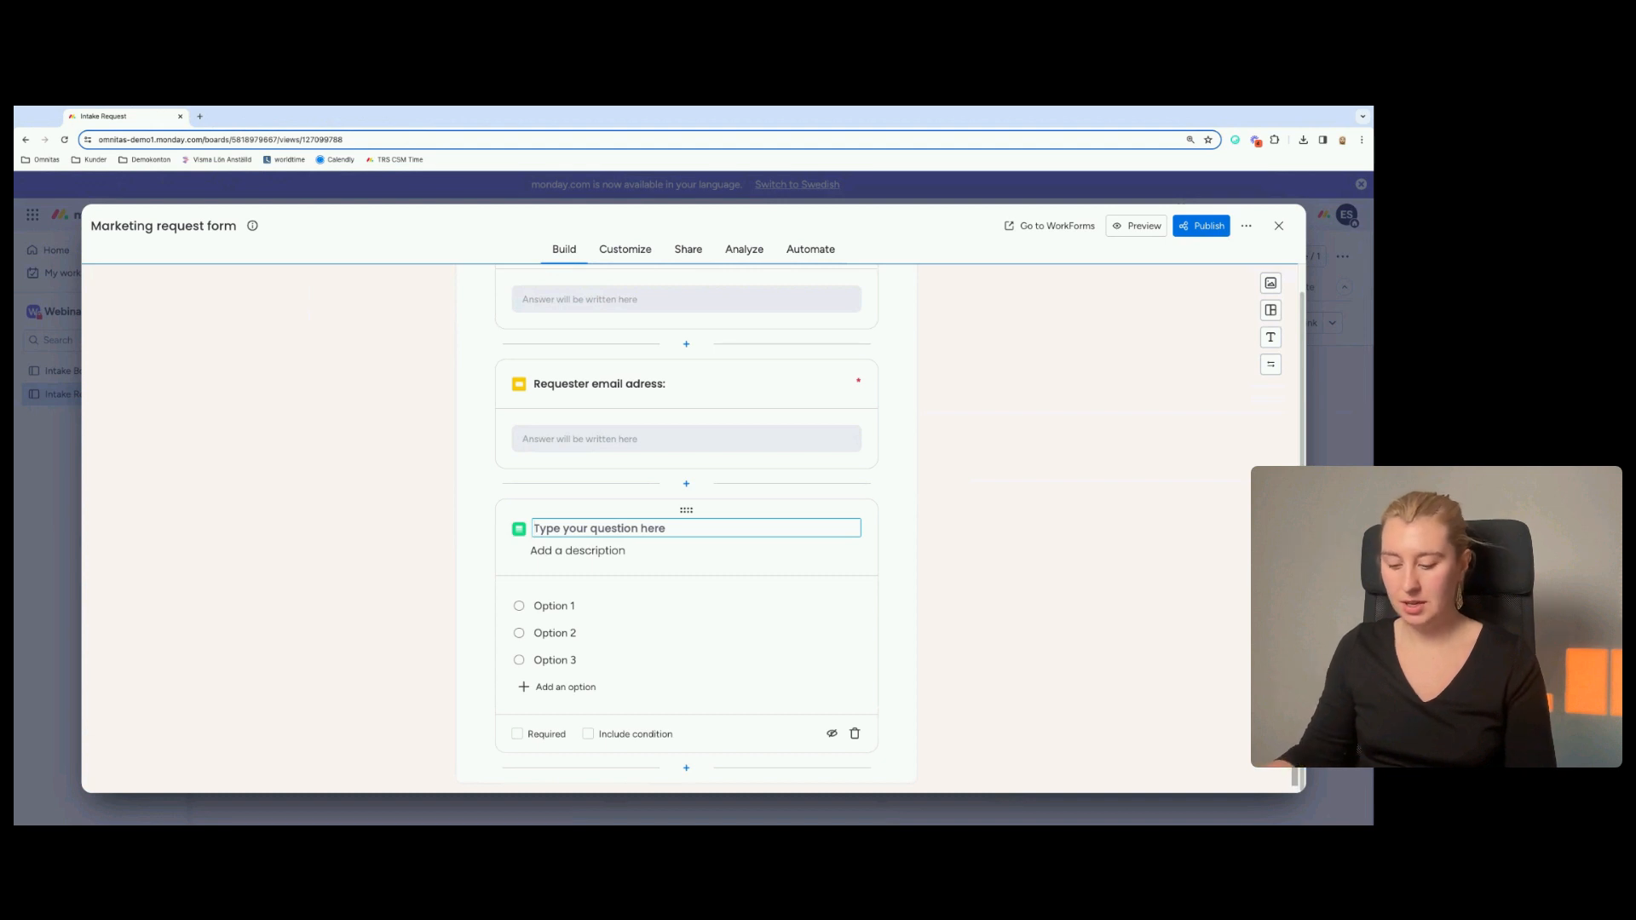
type("Reque")
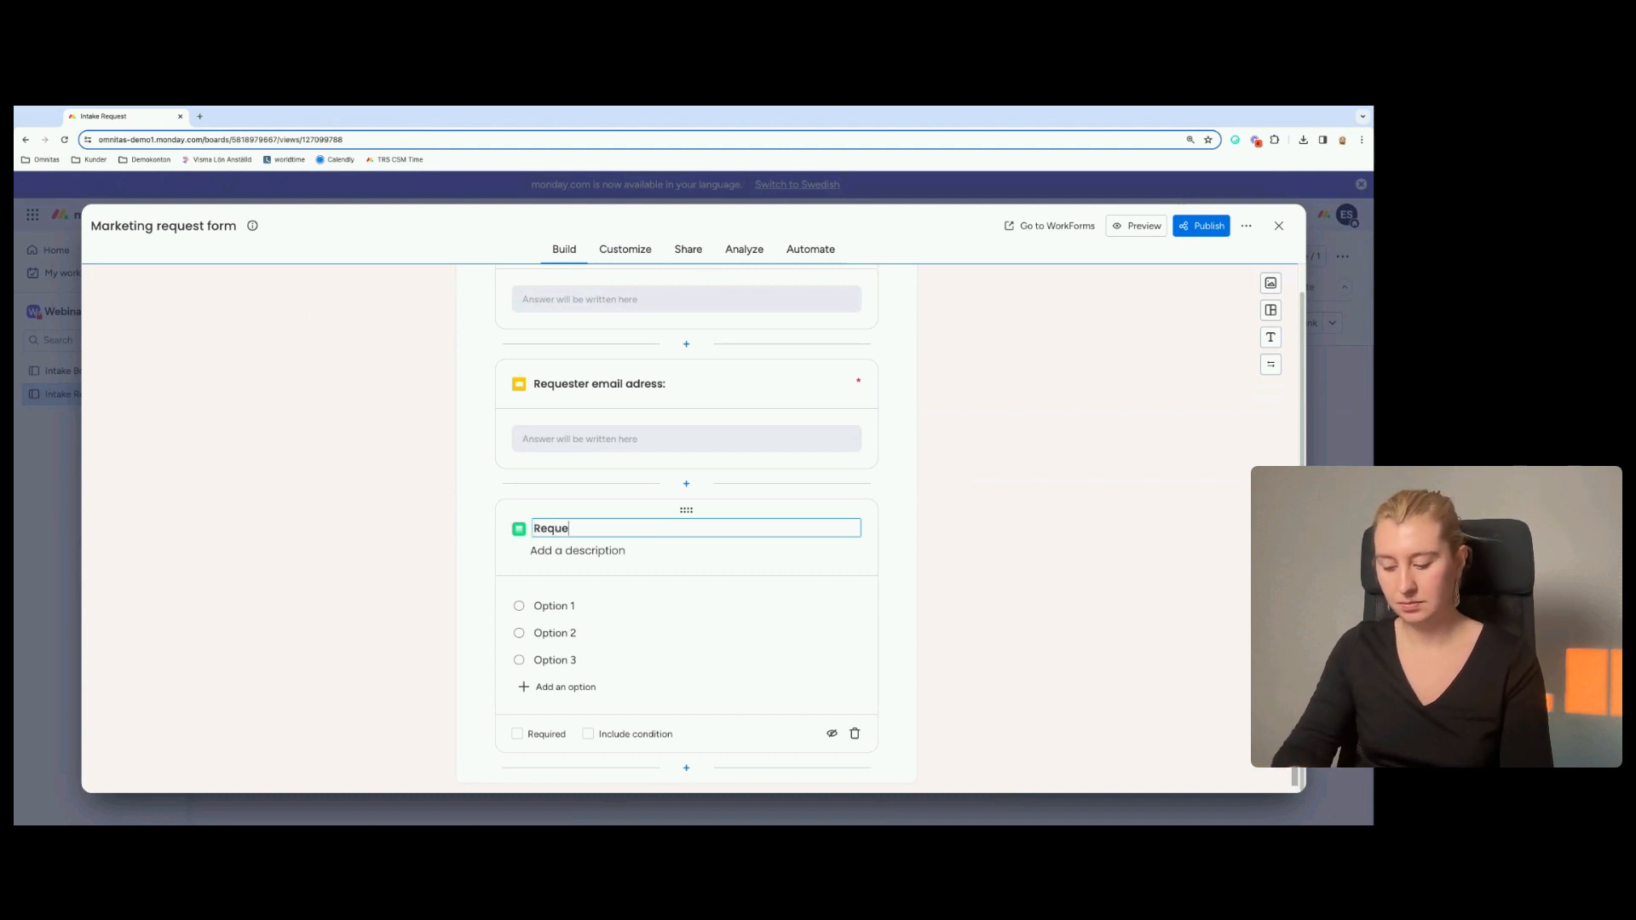
type("st Type")
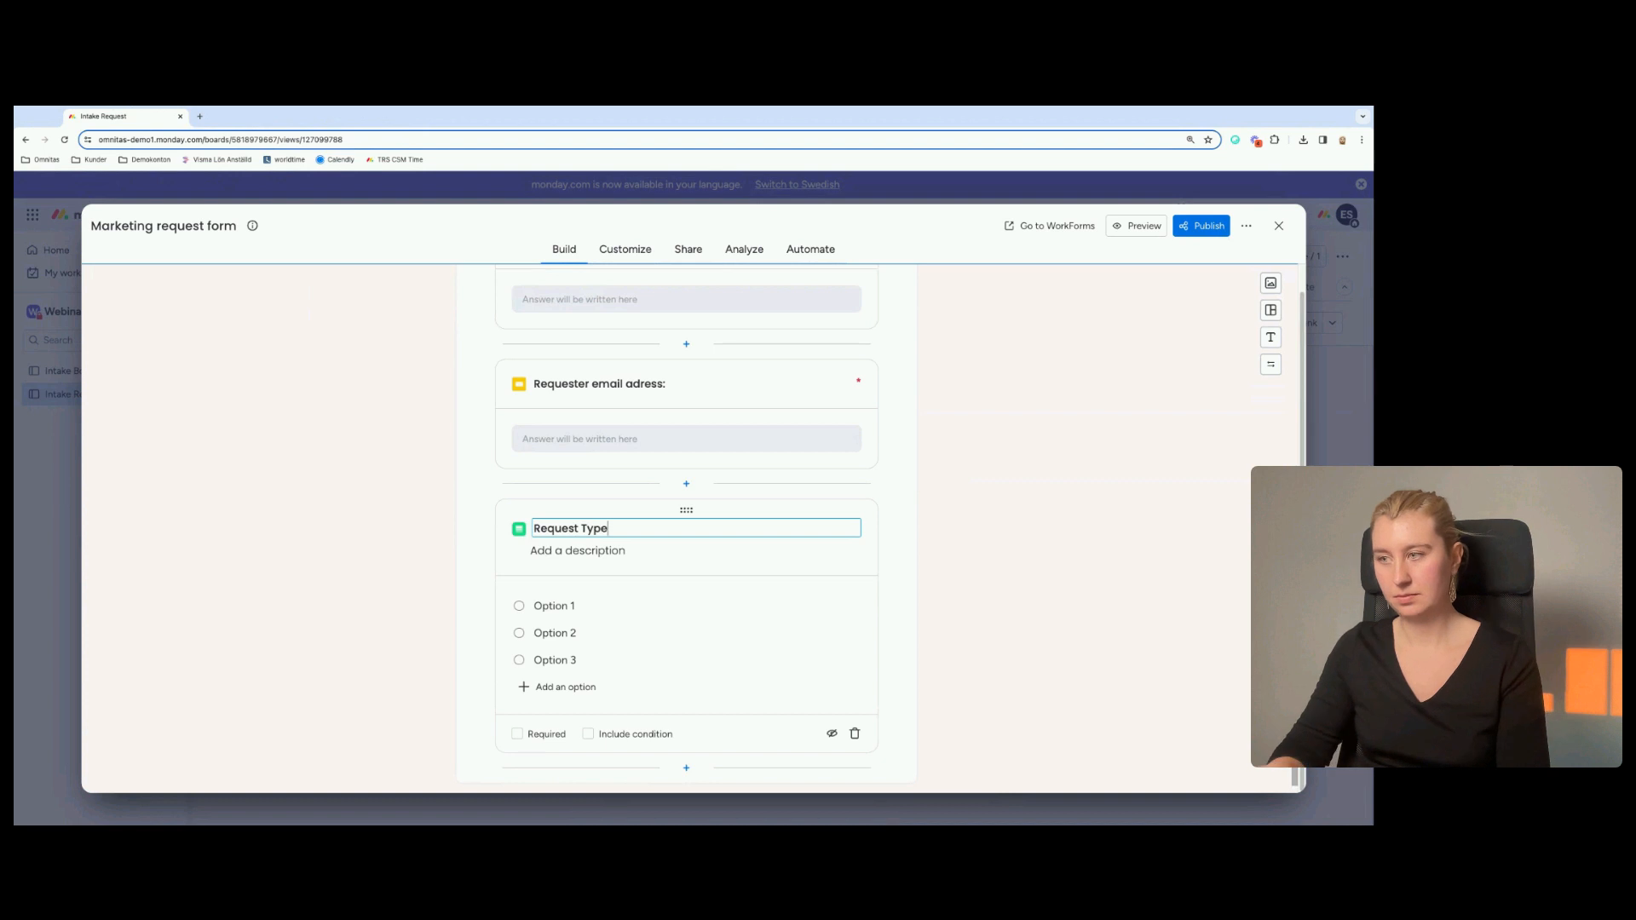
left_click(712, 568)
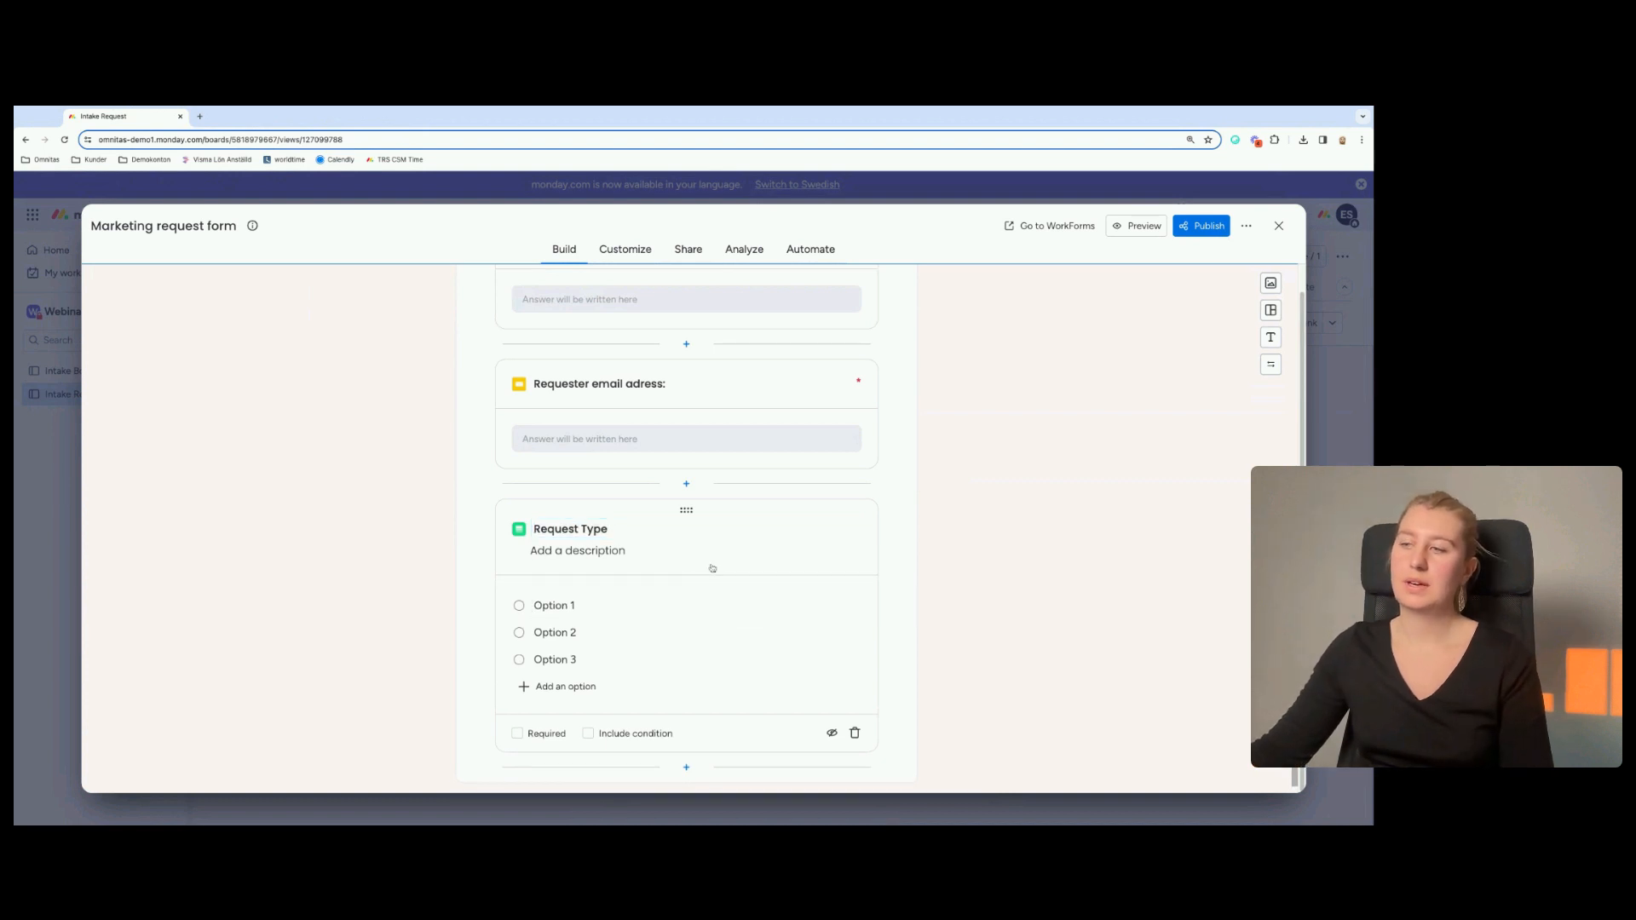
Remove Option 1 from the Request Type question and add a new option at the end of its choices.
triple_click(574, 605)
key("BackSpace")
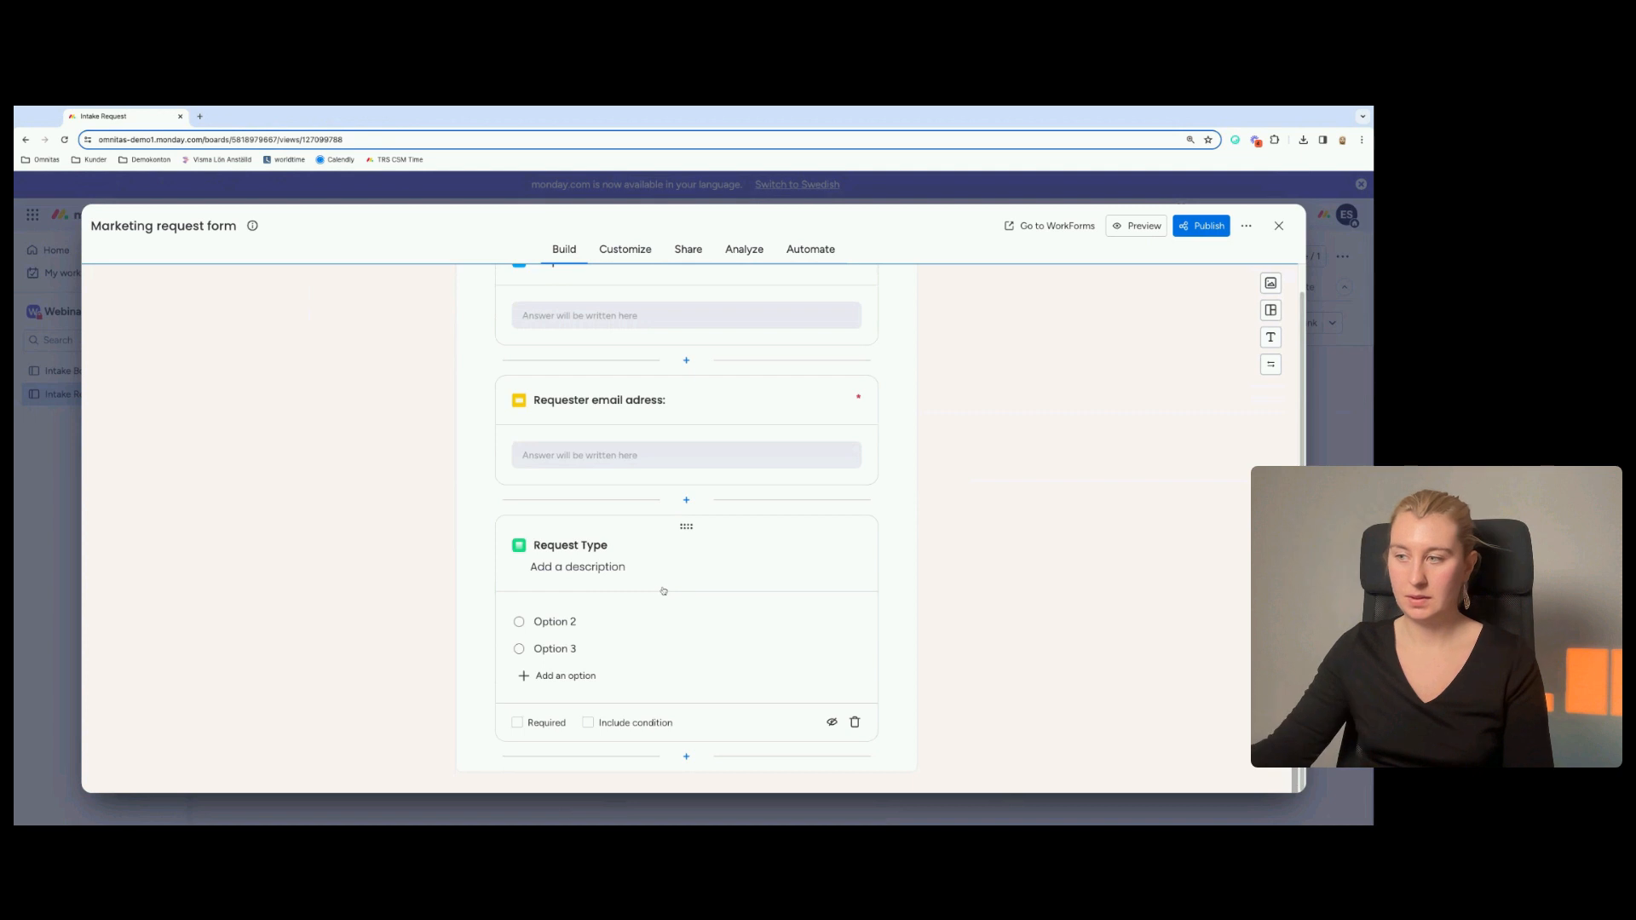
left_click(563, 676)
Rename Option 2 of the Request Type question as "Social Media Post".
triple_click(636, 627)
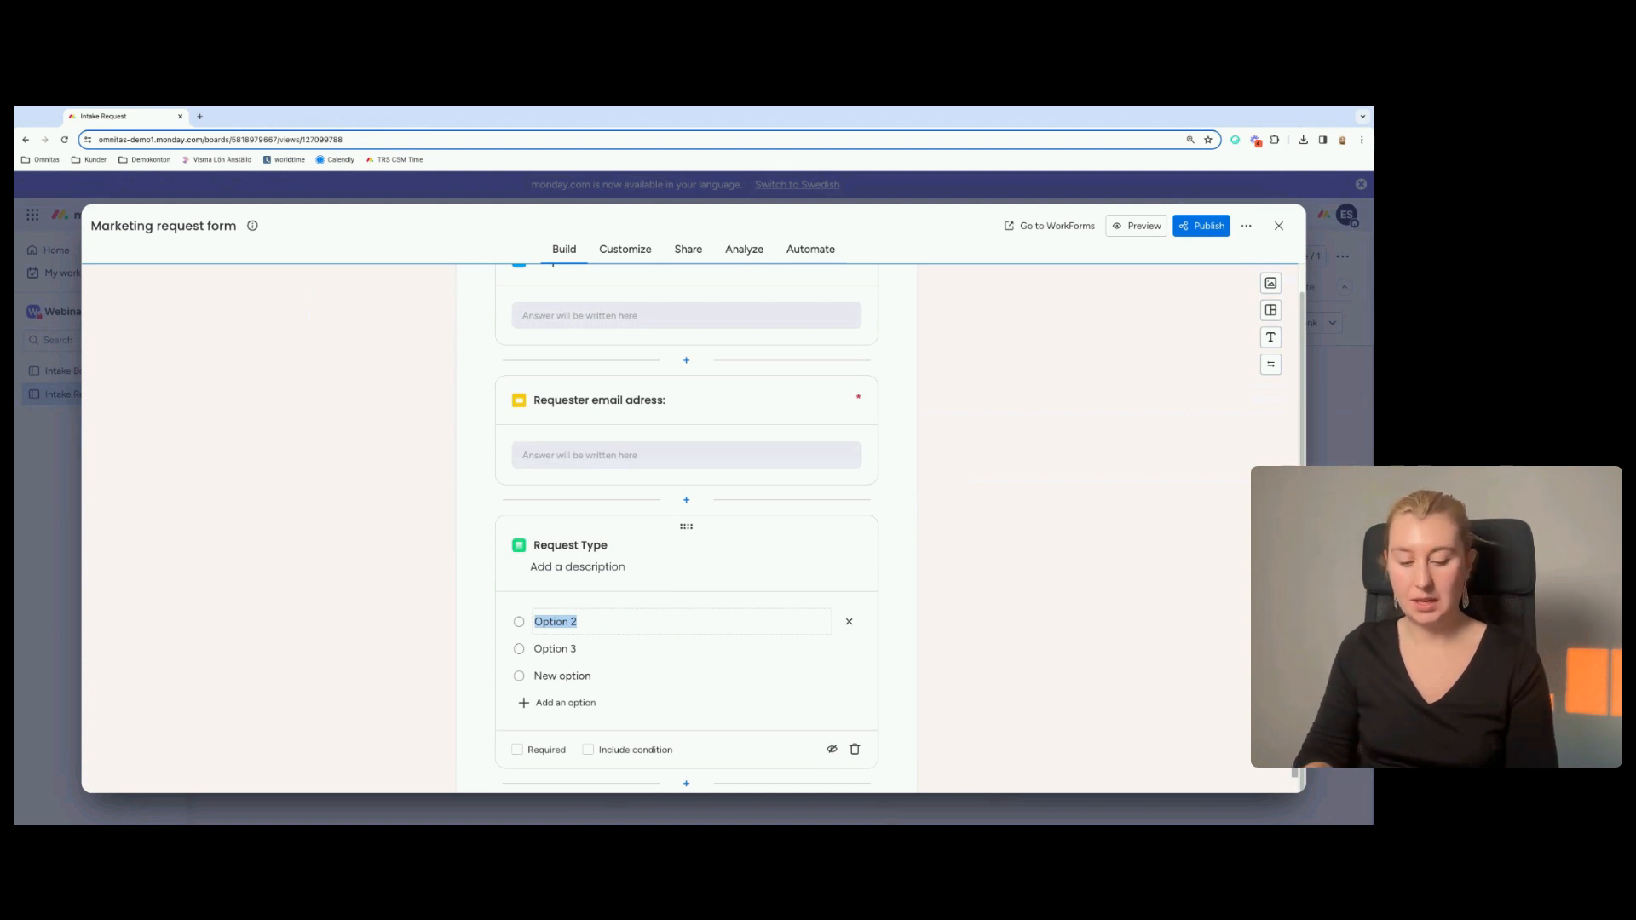
type("Social media")
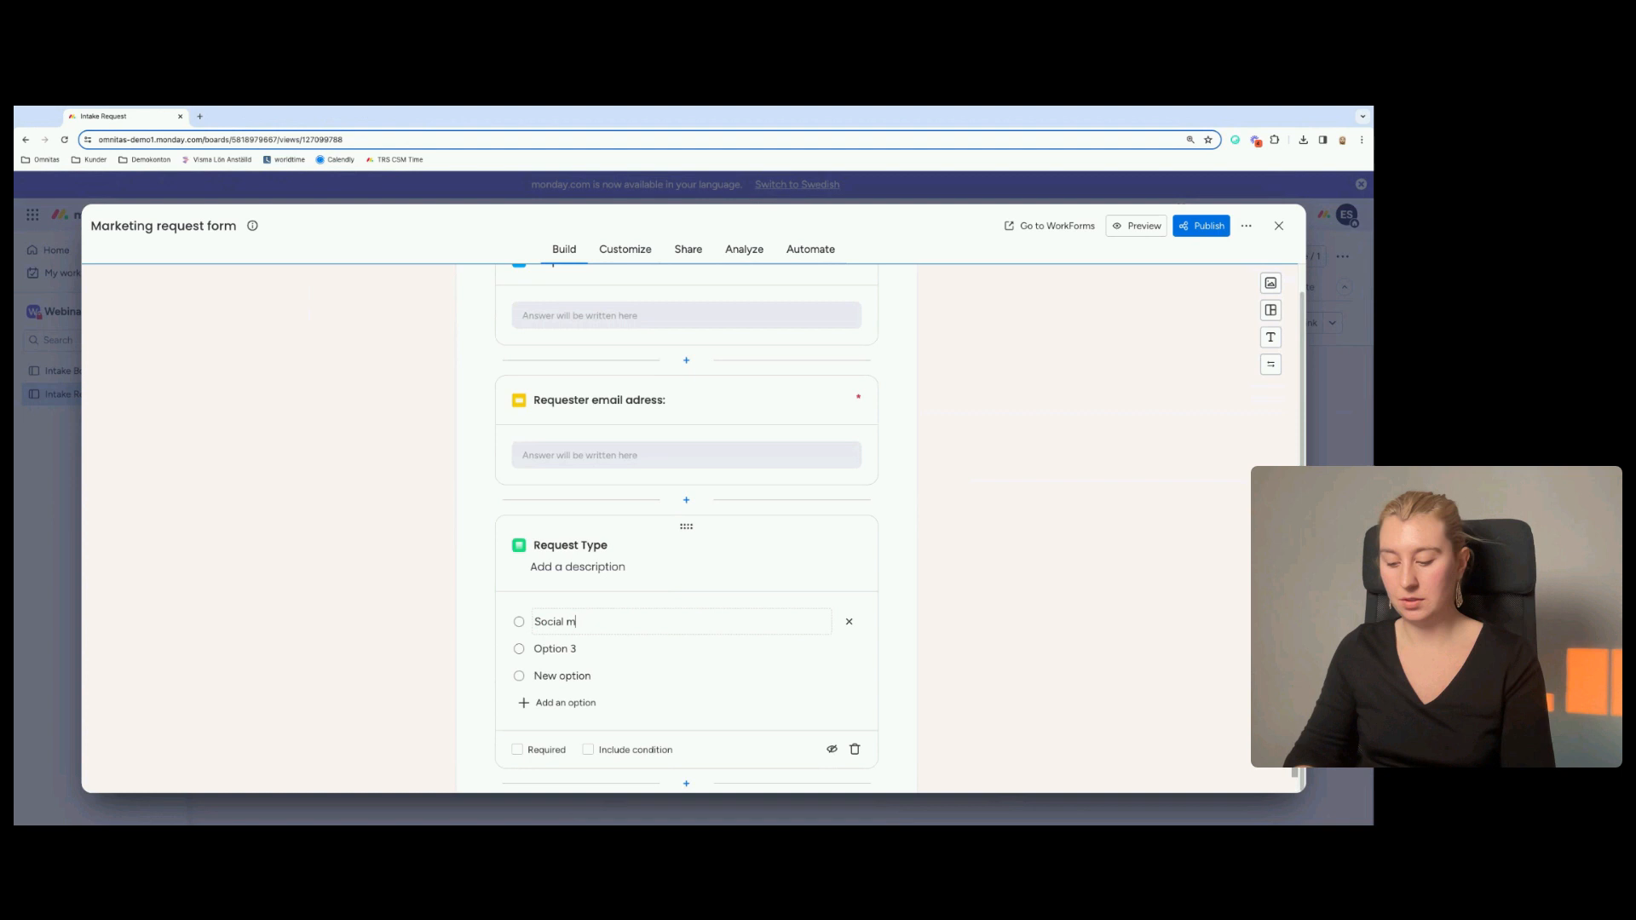
key("BackSpace")
key("BackSpace")
key("BackSpace")
key("BackSpace")
key("BackSpace")
type("media Post")
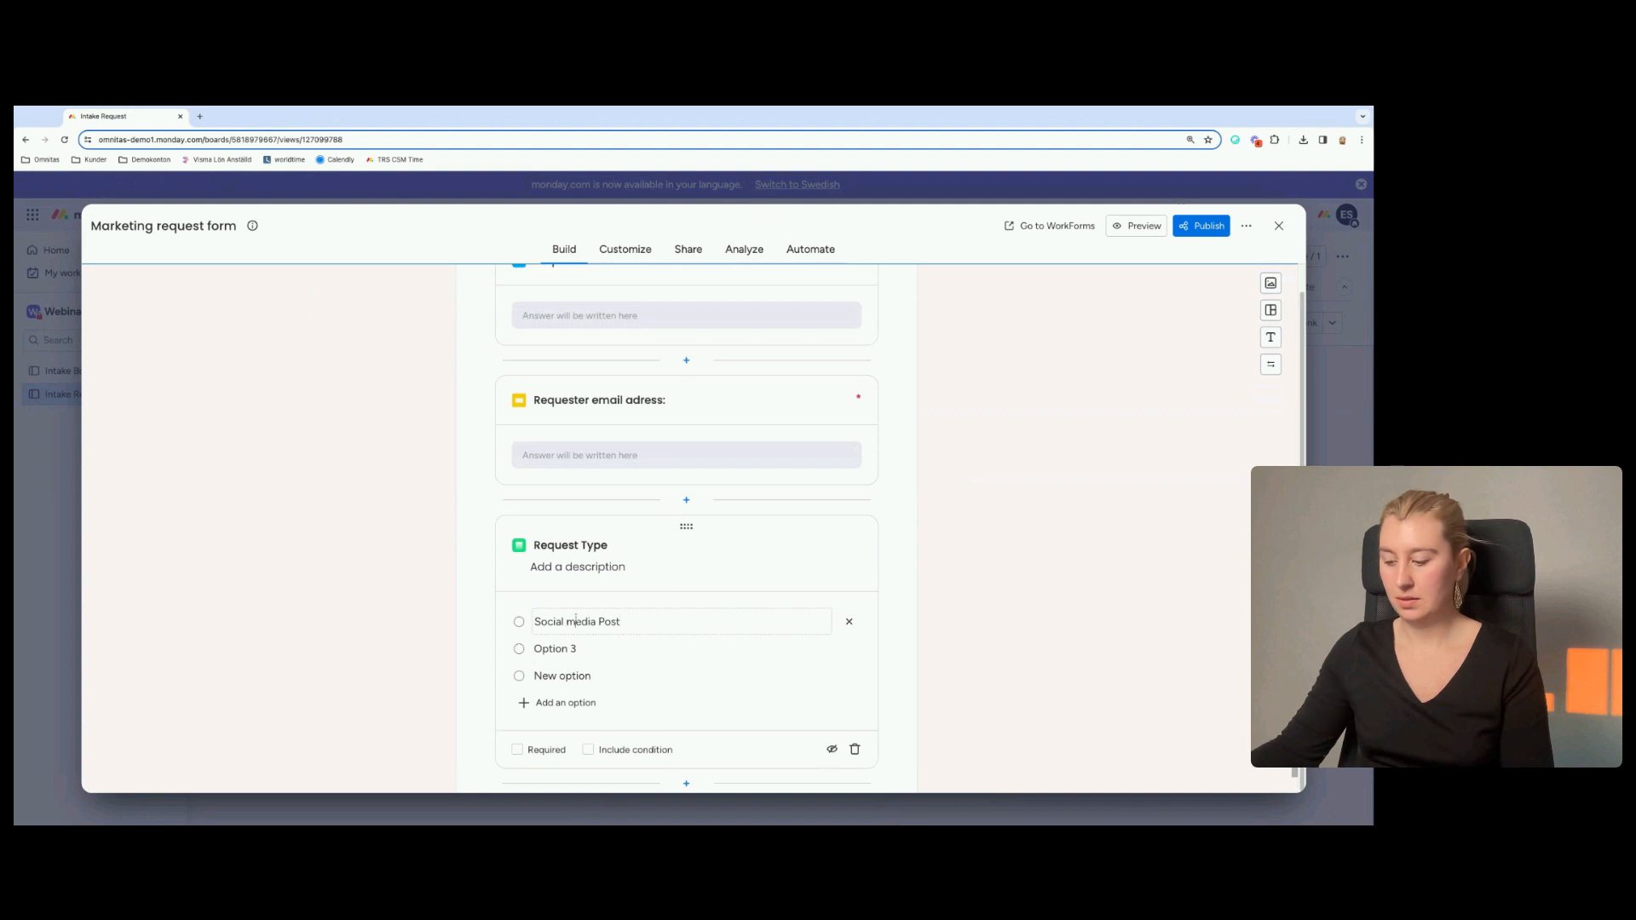
Rename the remaining Request Type options as "Google Ad" and "PowerPoint Presentation", and make the question required.
left_click(611, 651)
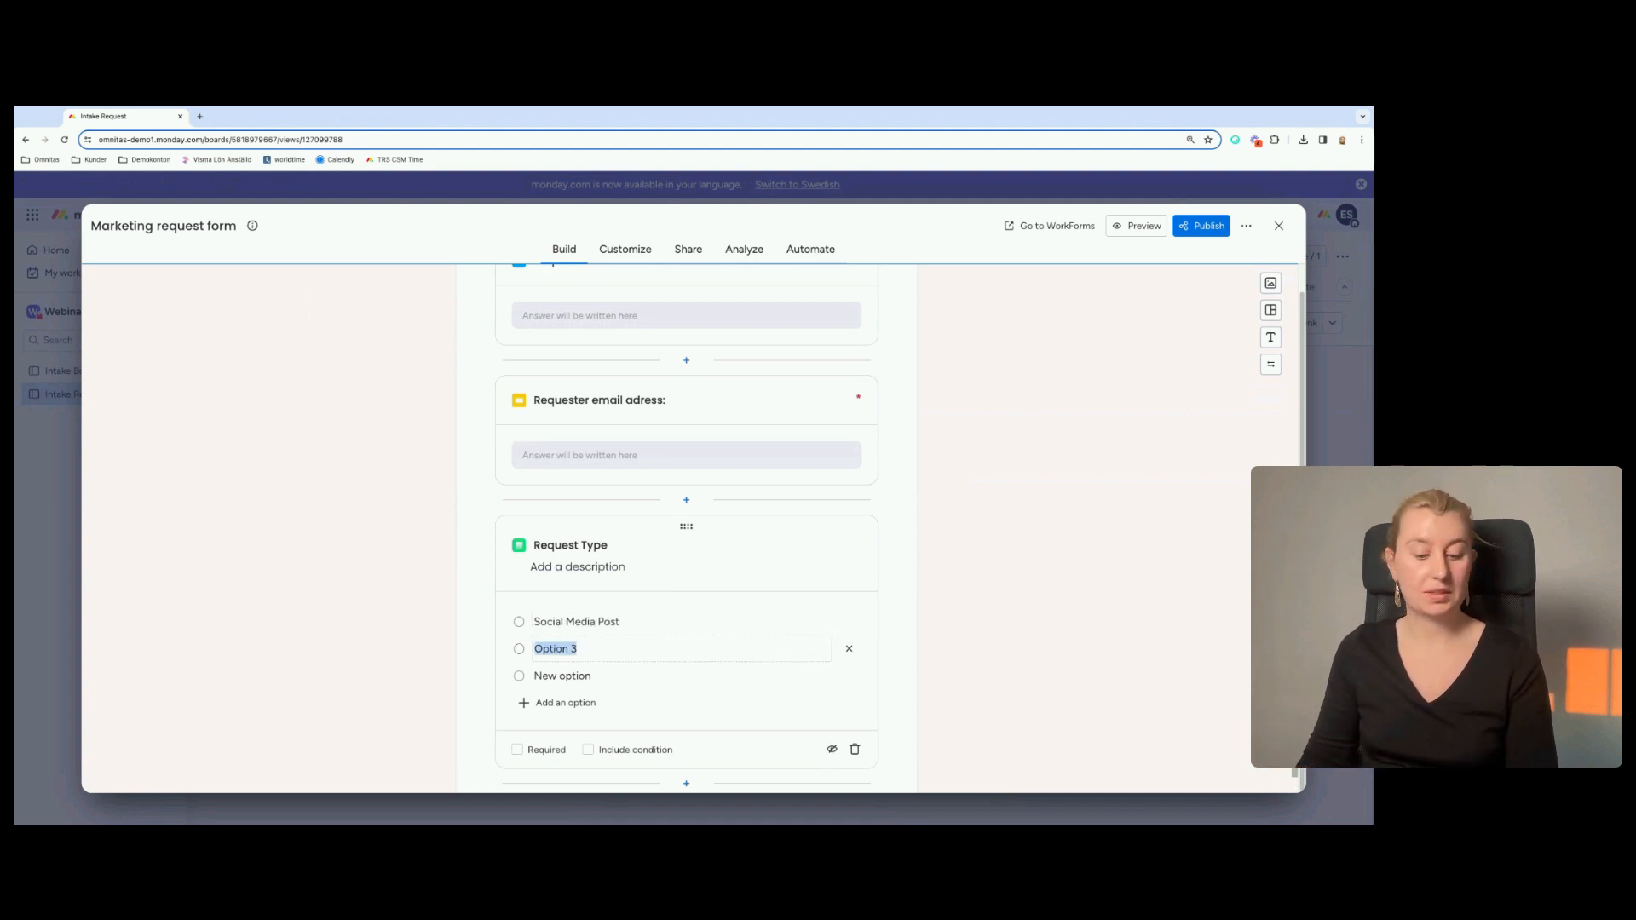
type("Google AD")
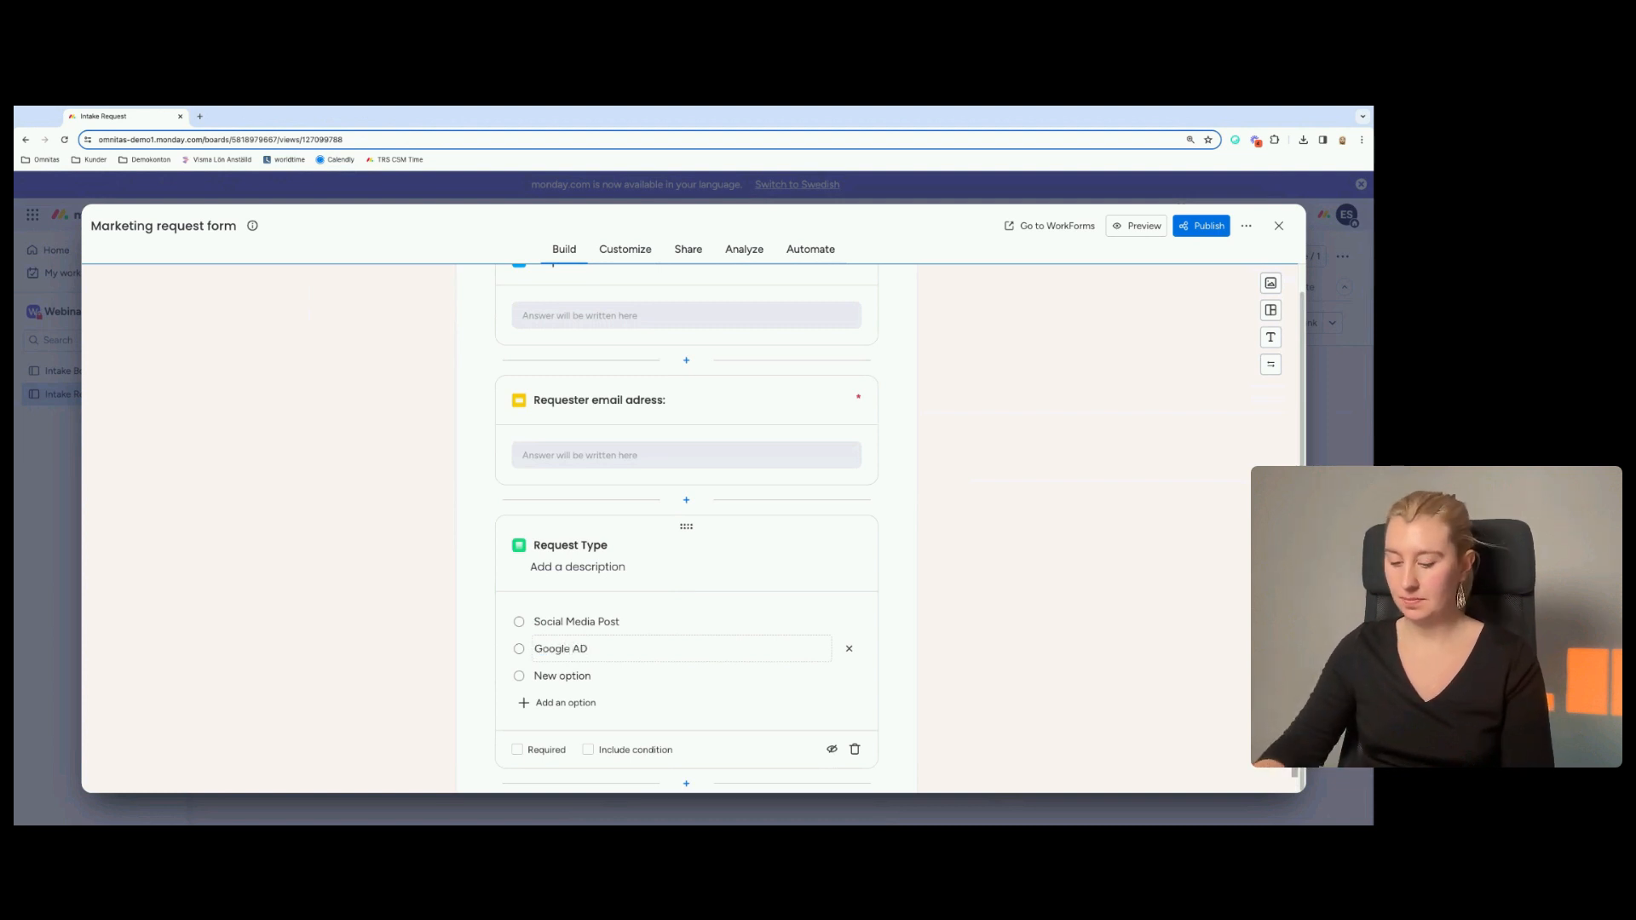
left_click(613, 673)
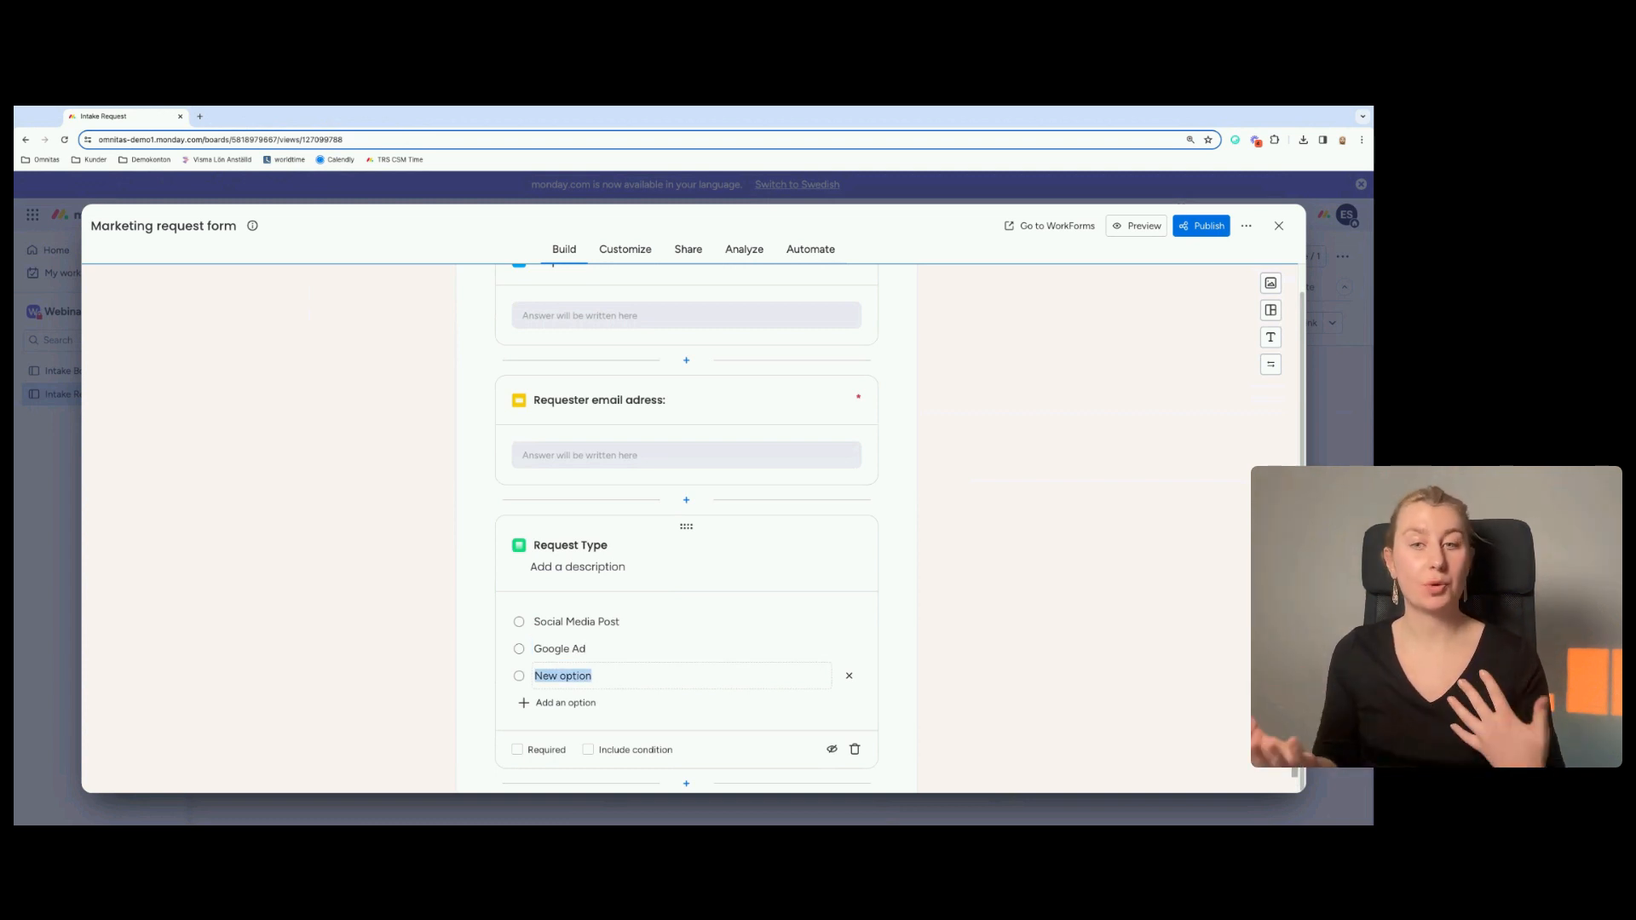
type("Power")
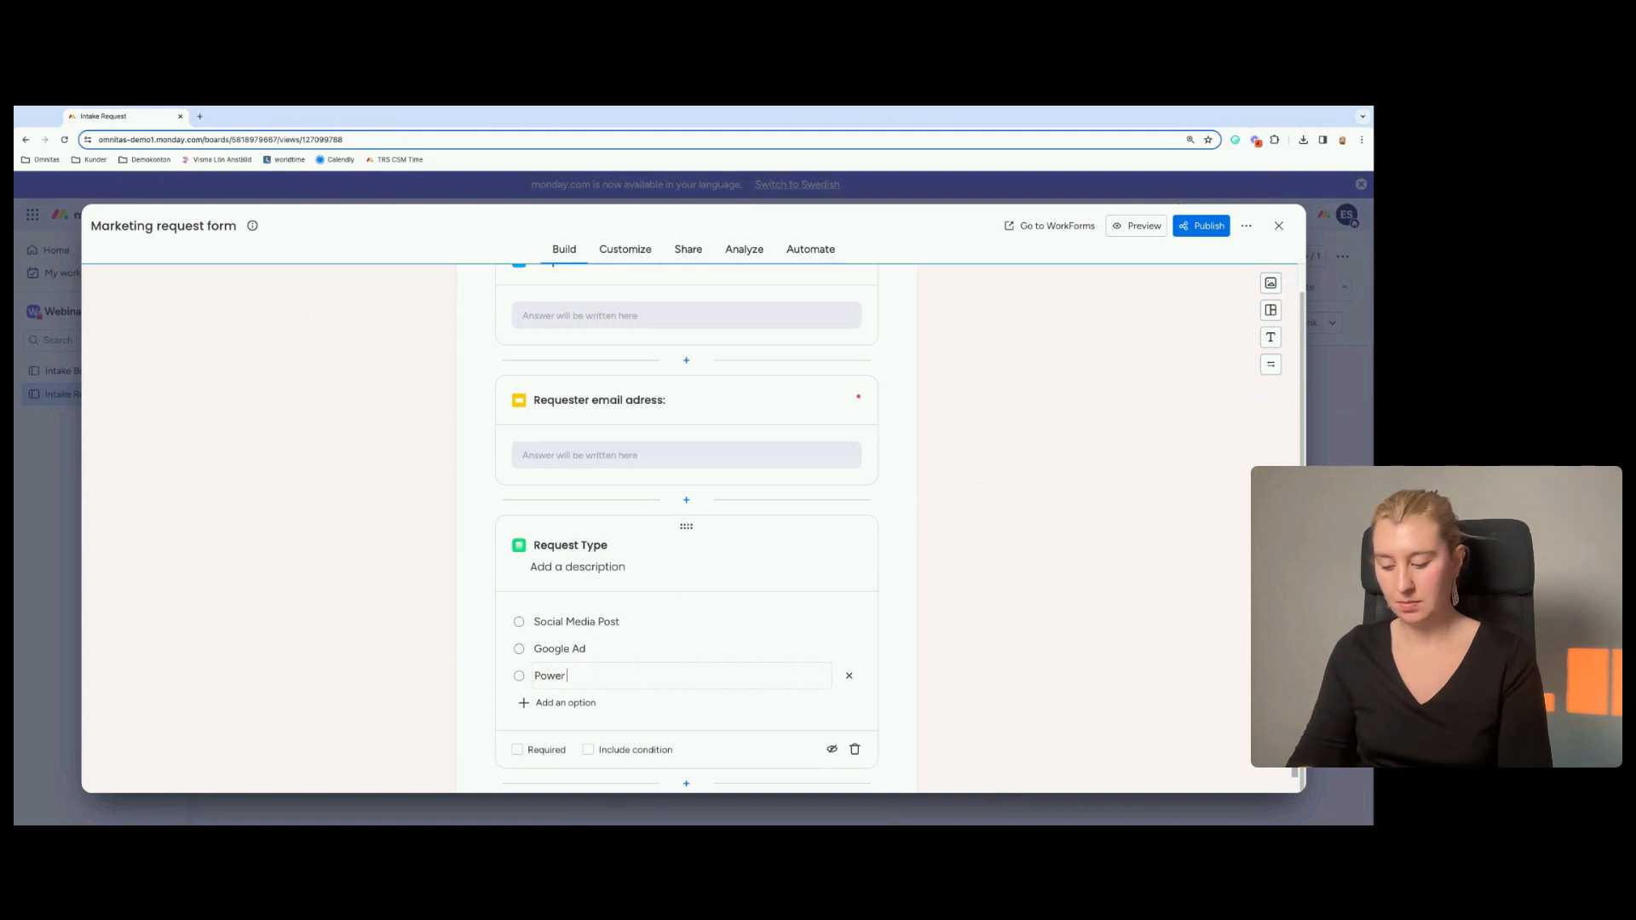
type("Po")
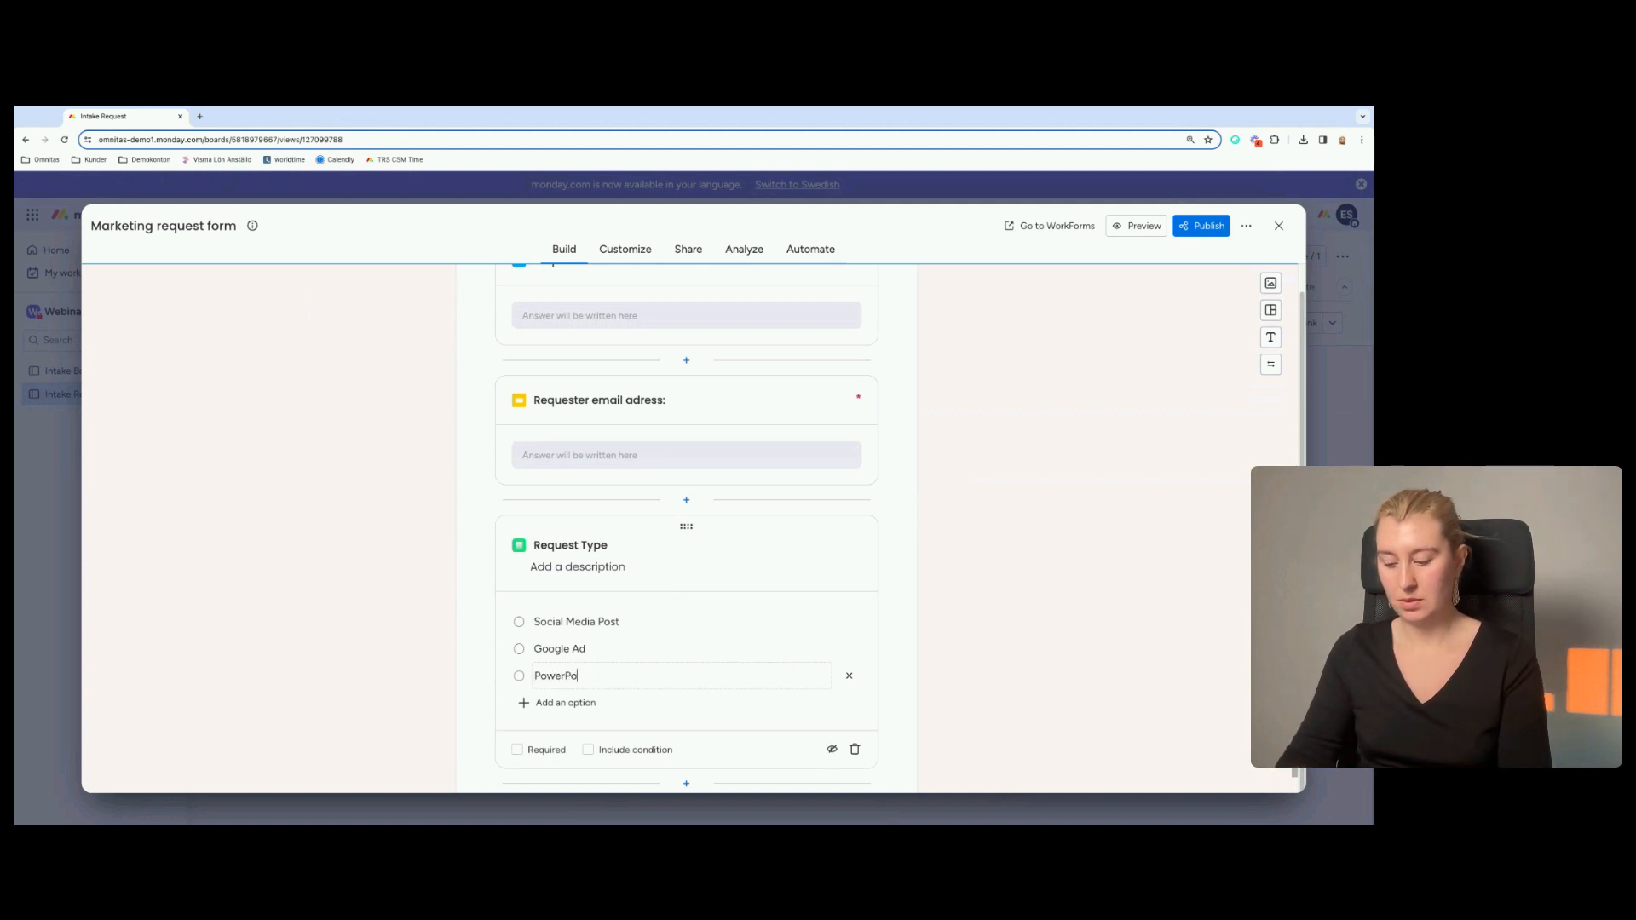
type("int ")
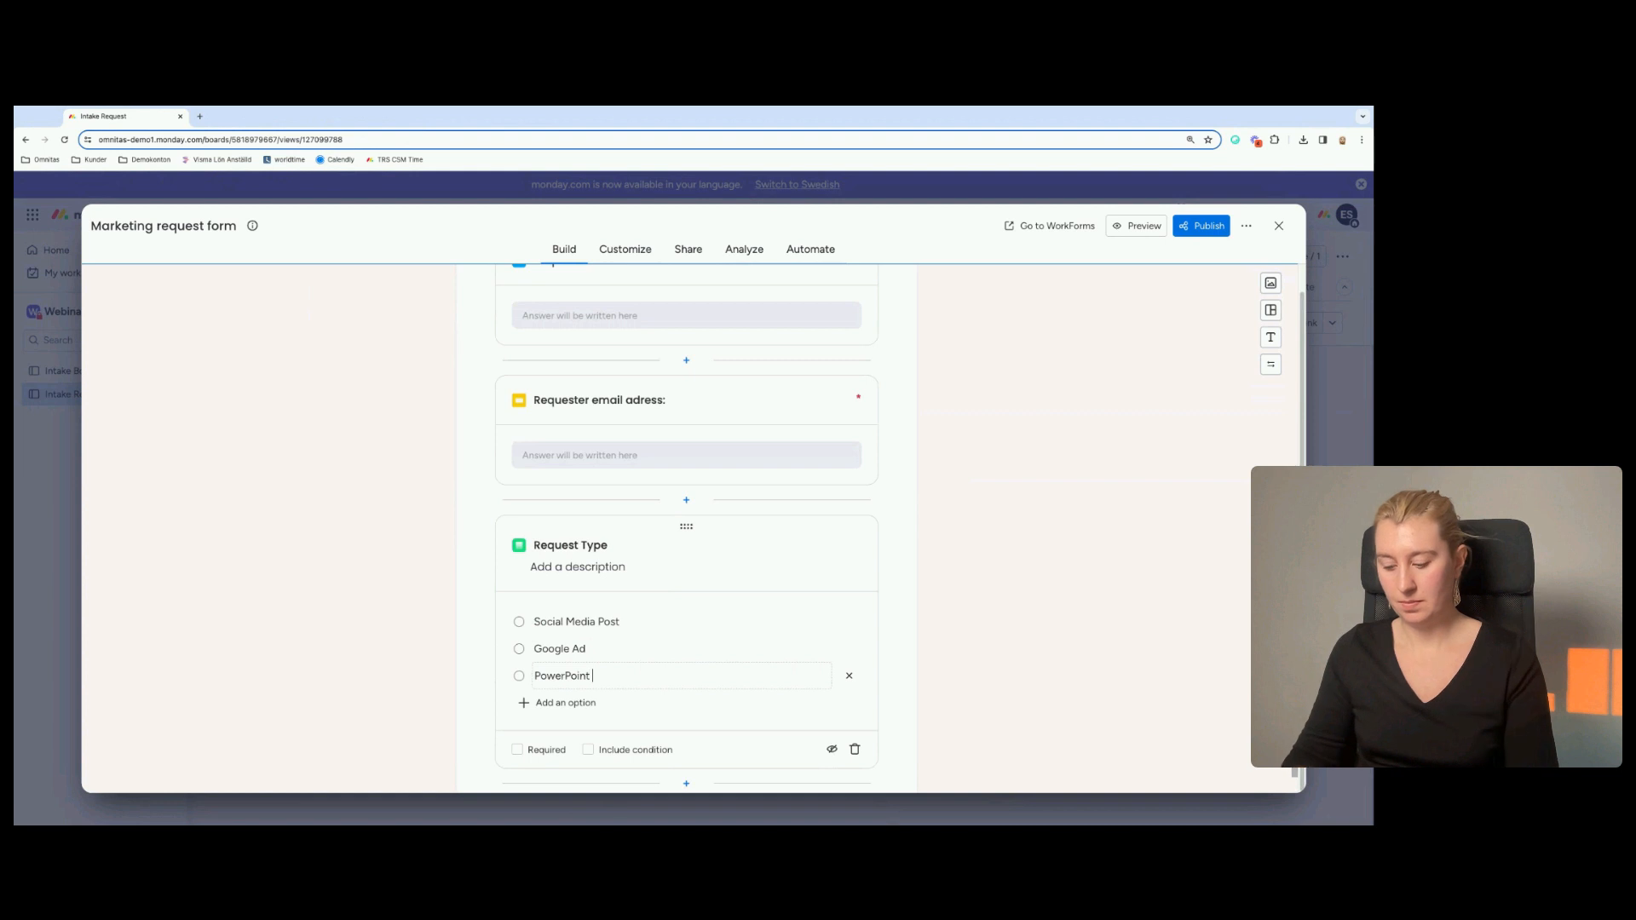
type("Presentation")
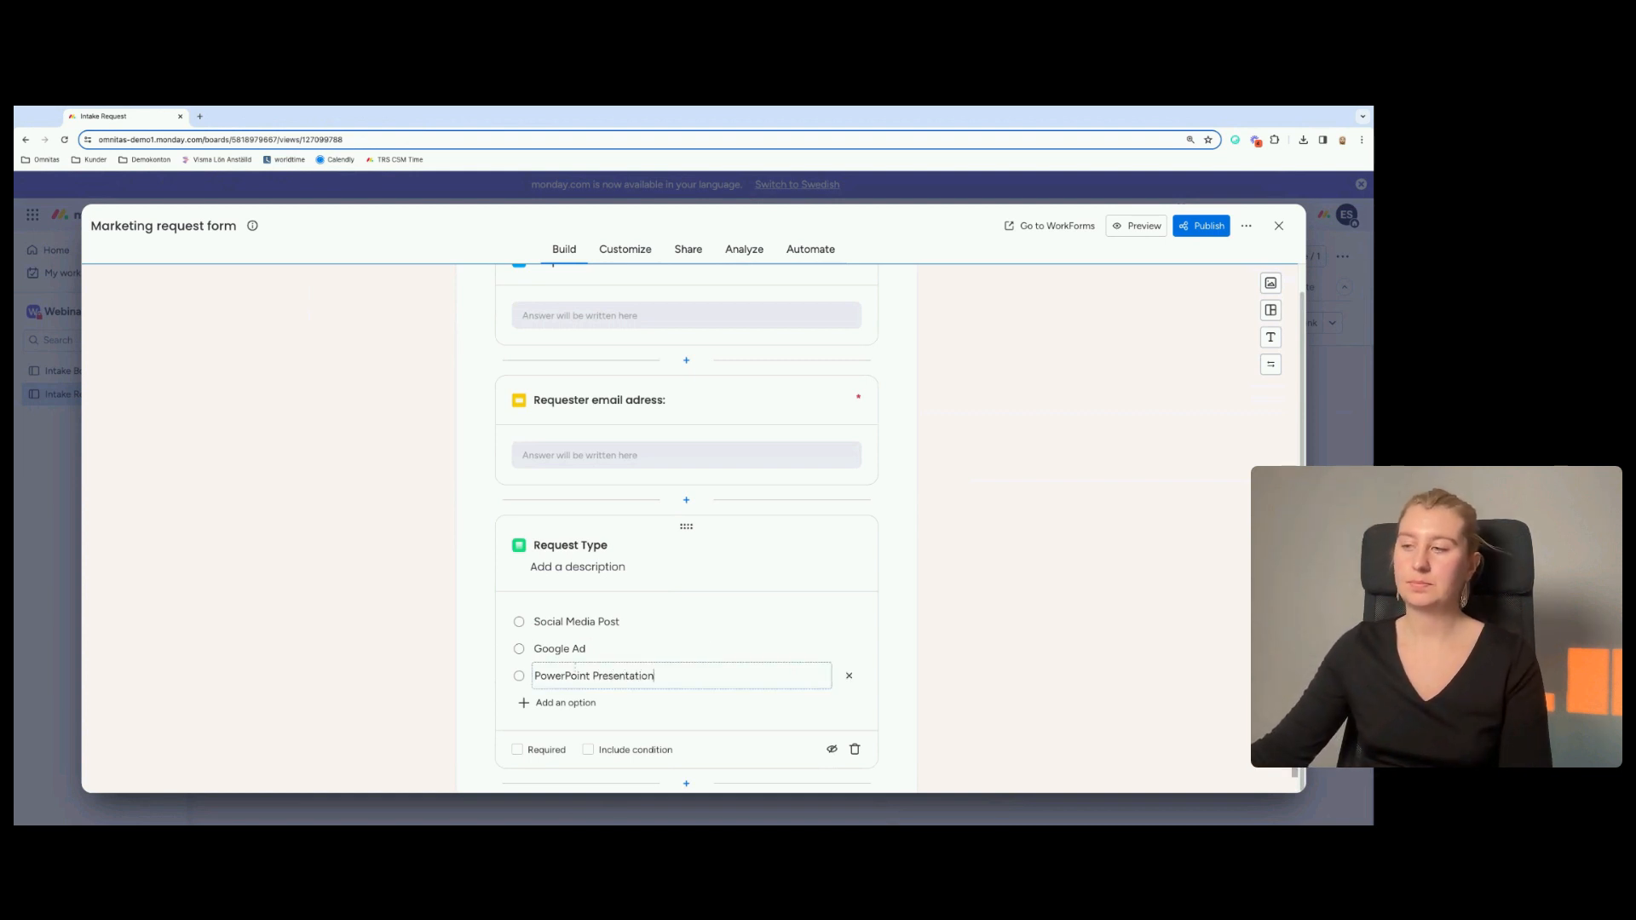
left_click(891, 551)
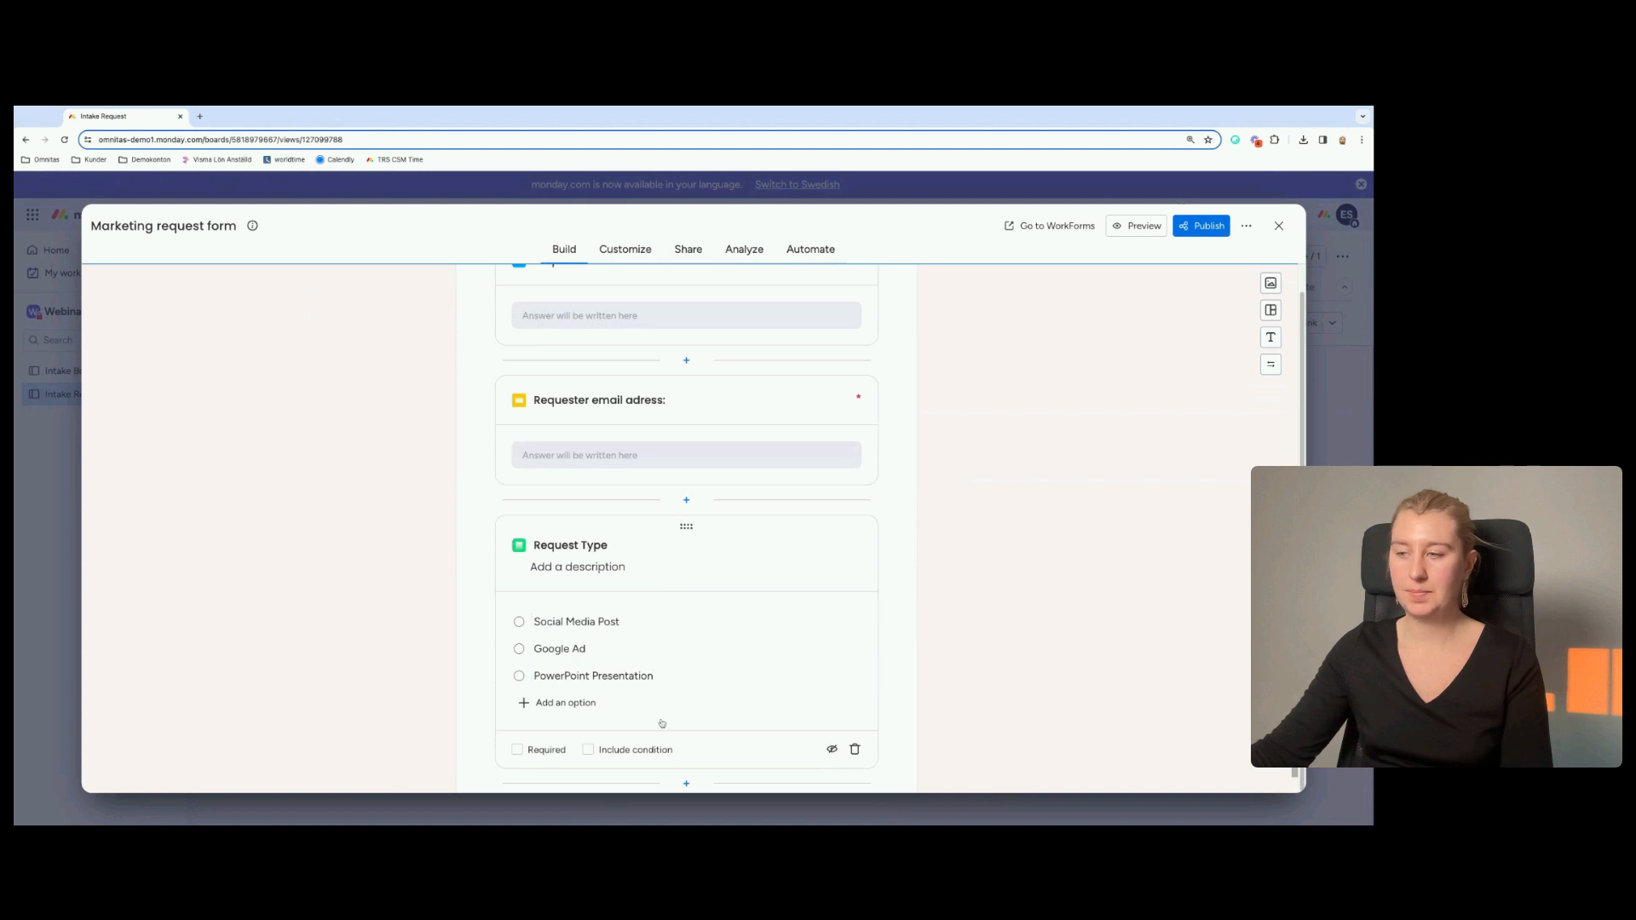
left_click(517, 752)
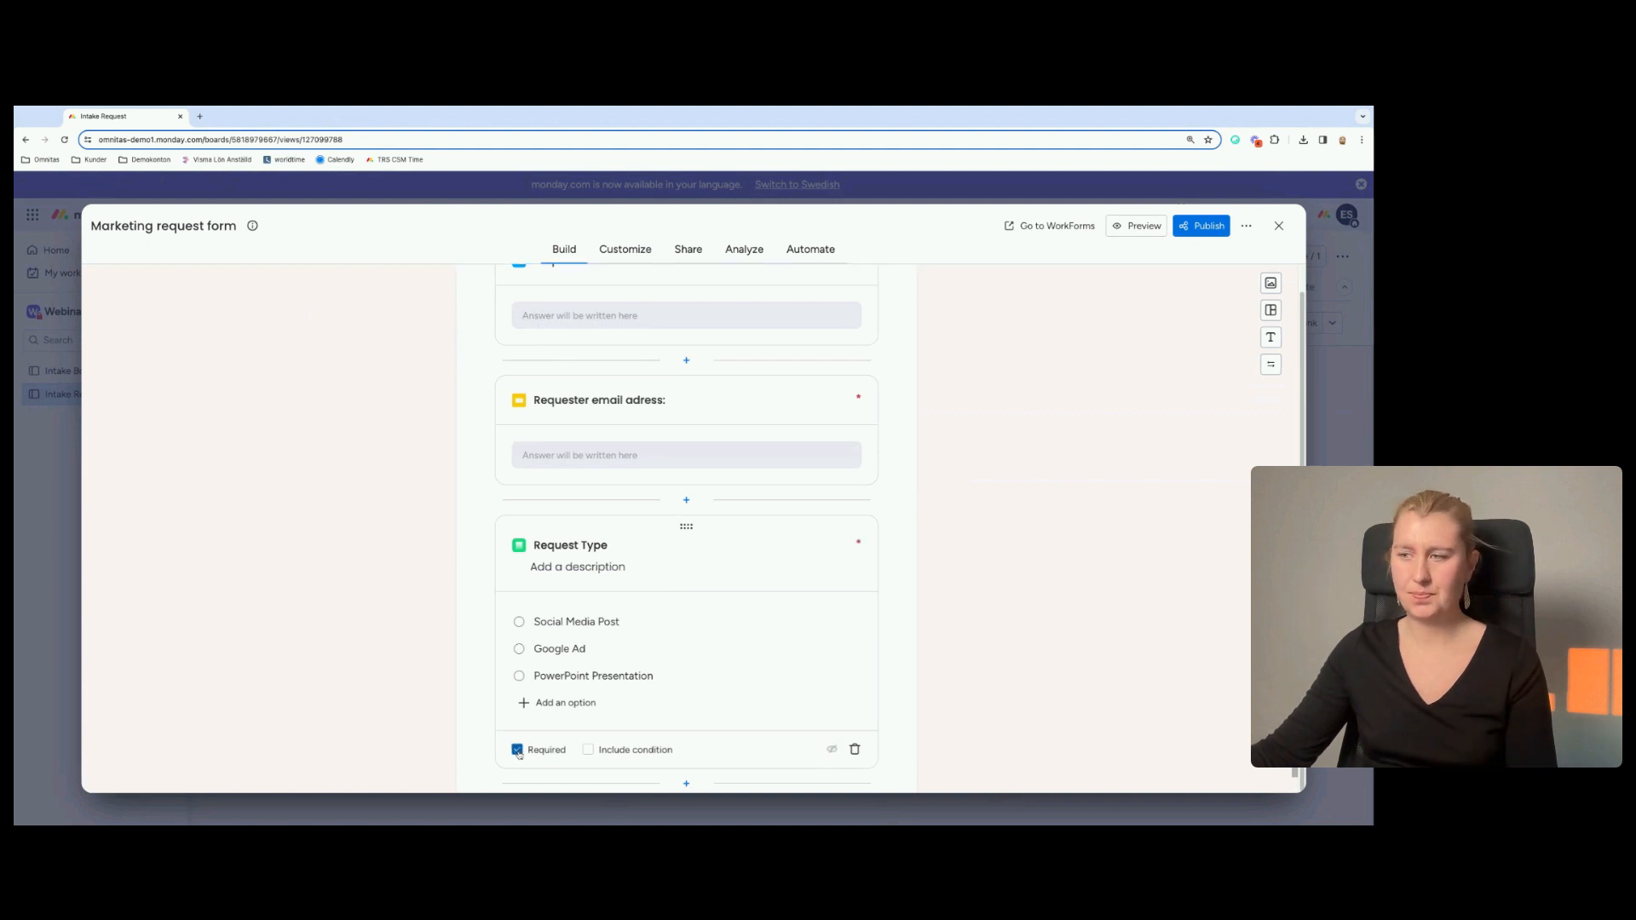
Add a long text question titled "Brief" at the end of the form, below the Request Type question.
scroll(888, 608, "down", 1)
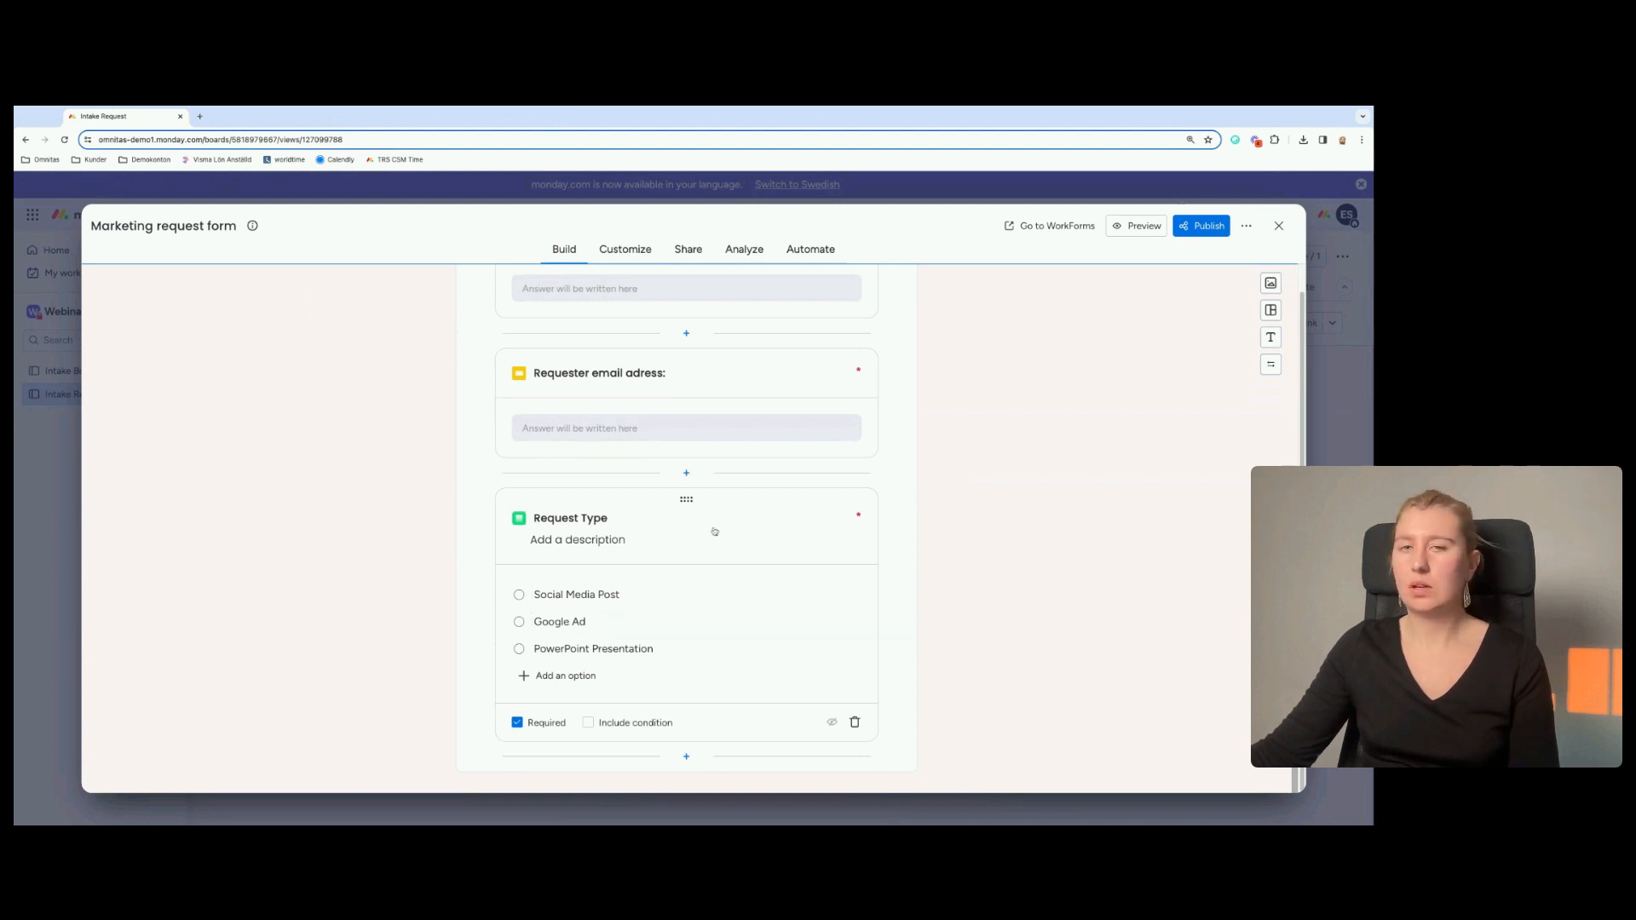
left_click(686, 758)
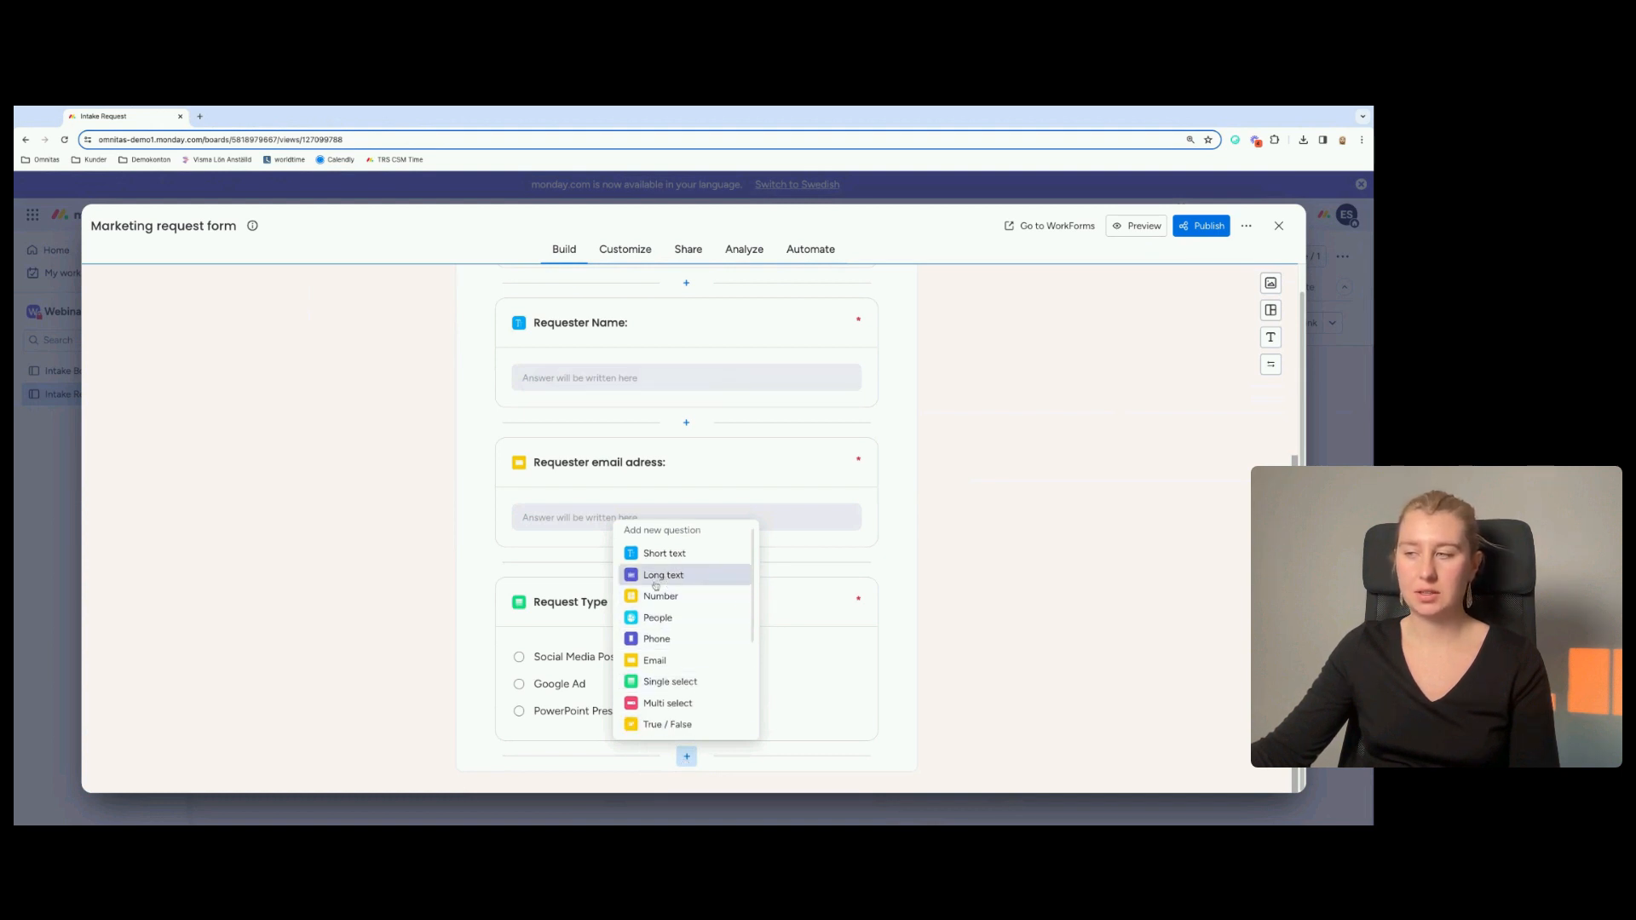
left_click(664, 577)
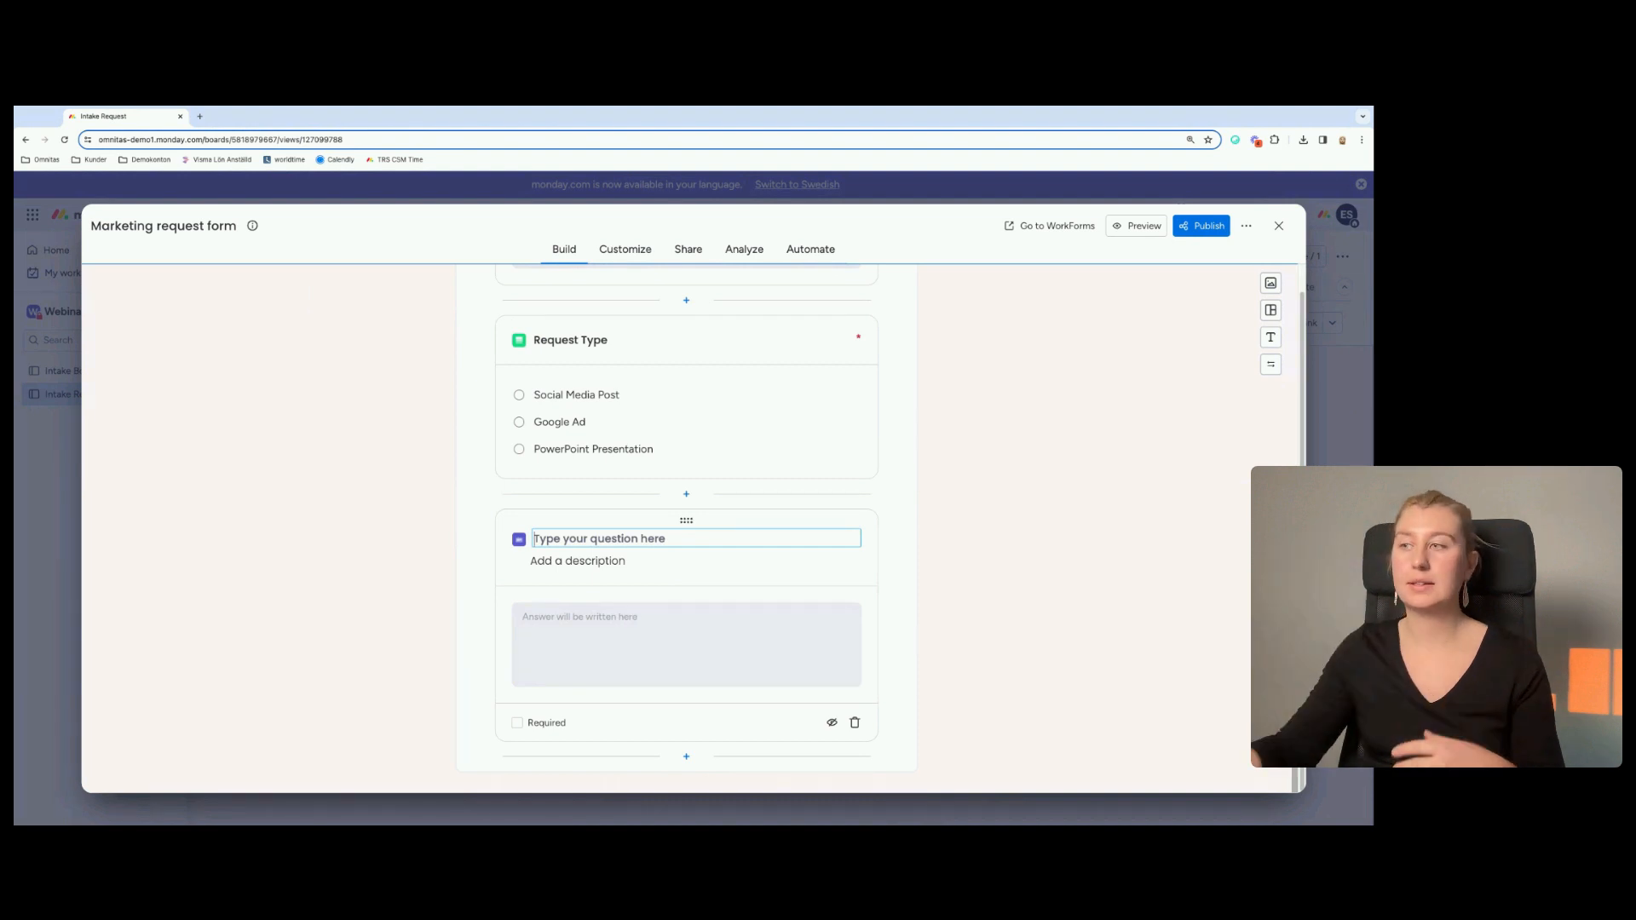
scroll(662, 643, "up", 2)
scroll(662, 643, "up", 7)
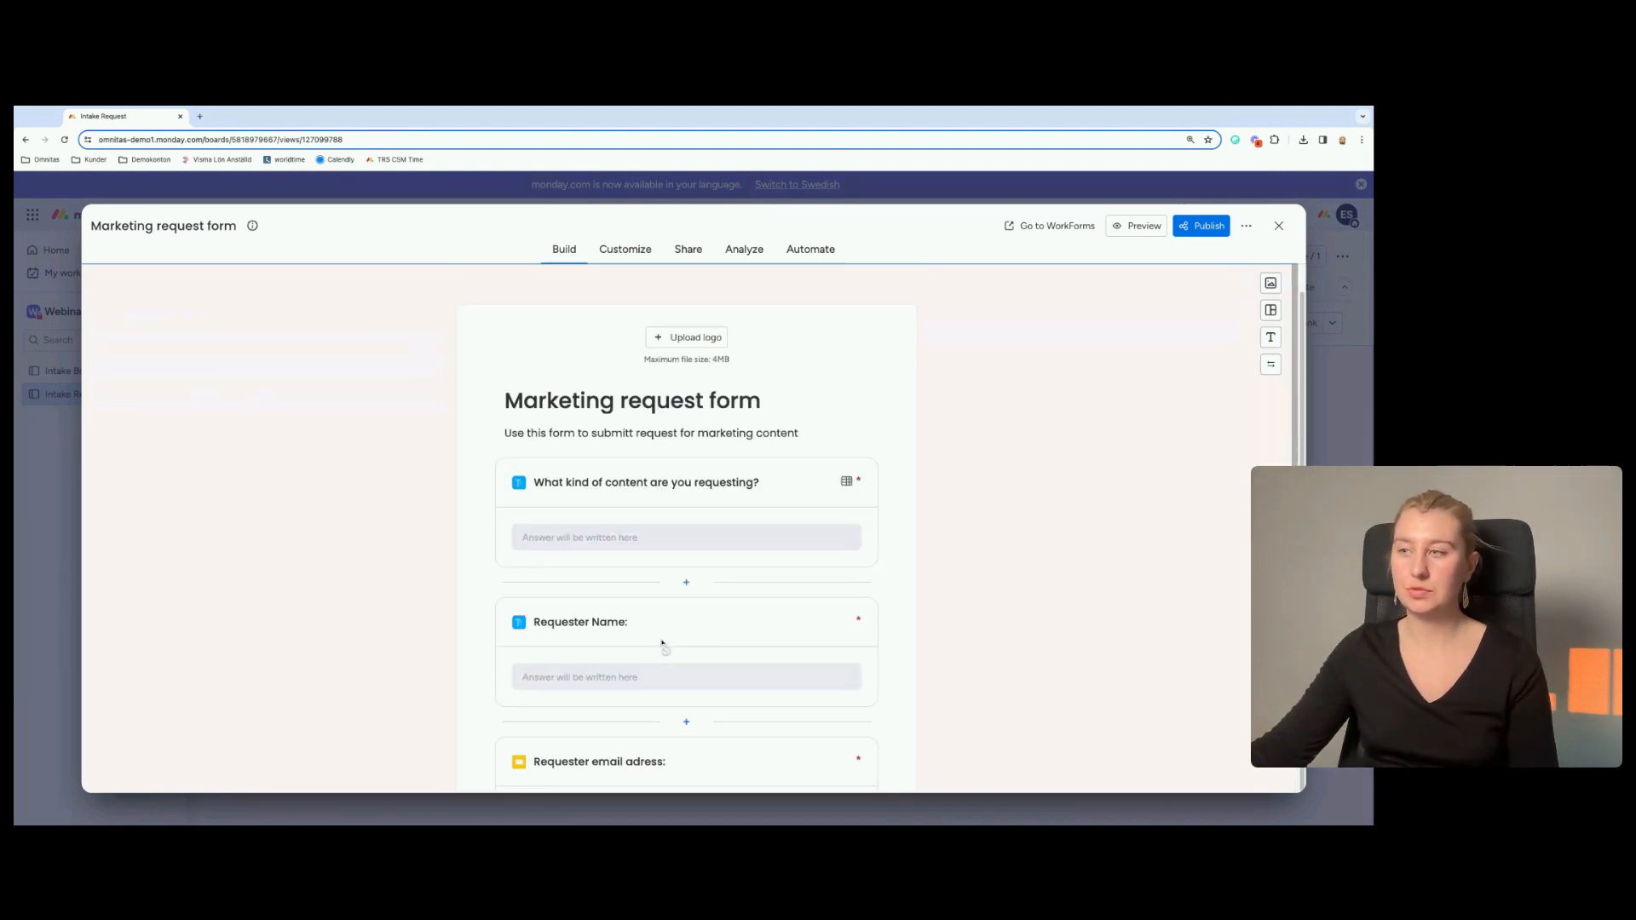
scroll(681, 678, "down", 3)
left_click(683, 679)
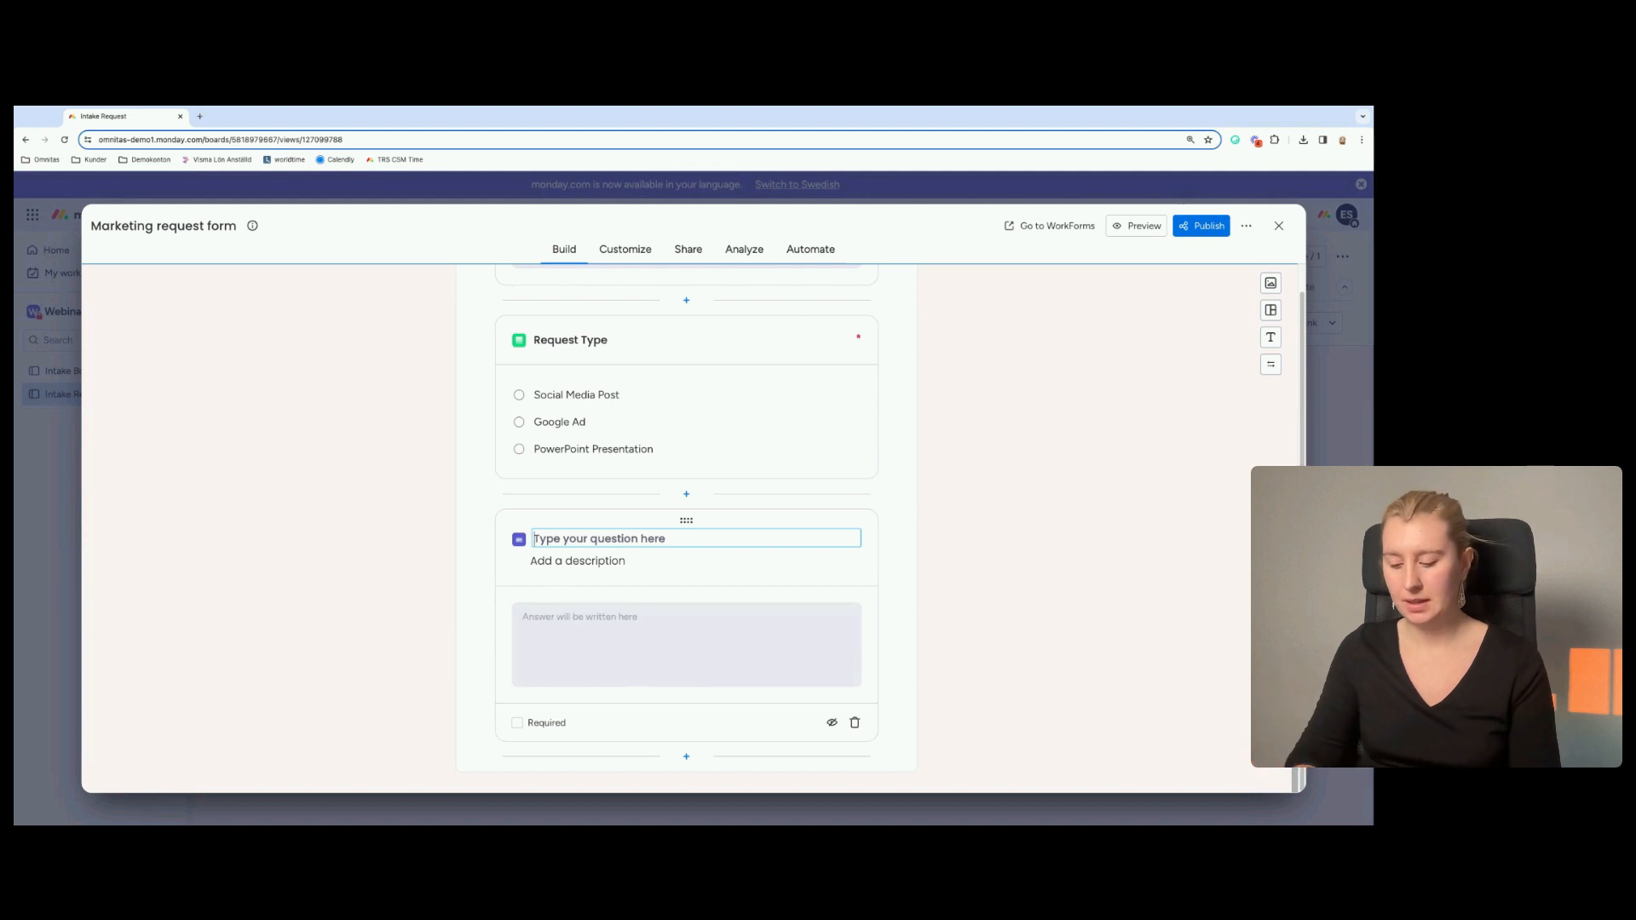
type("Brief")
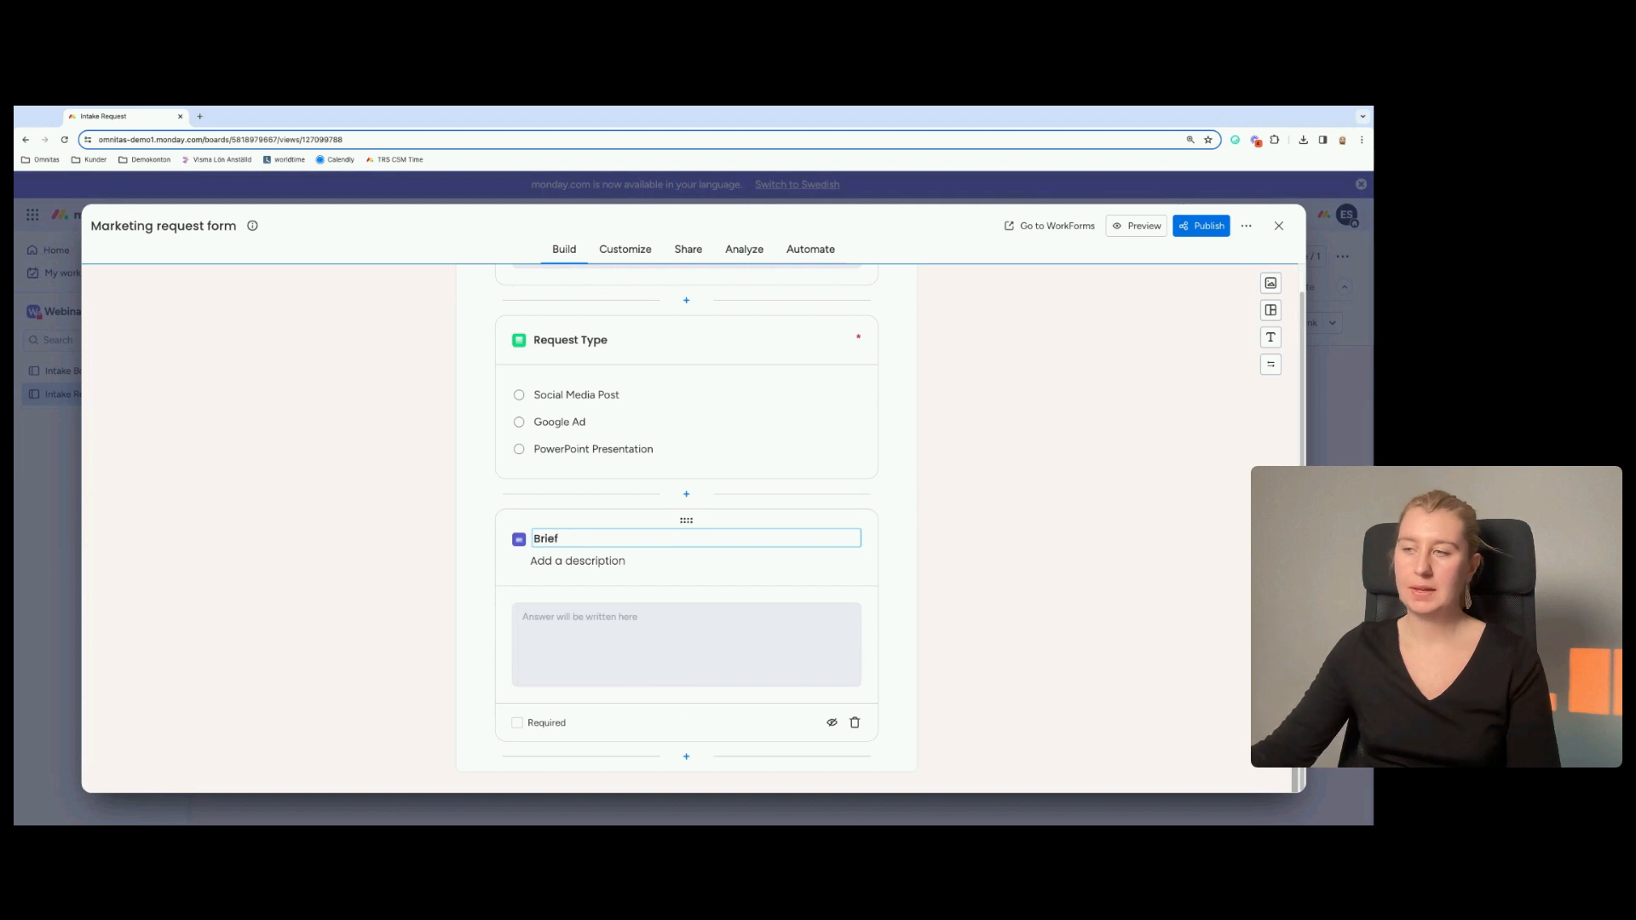
Give the Brief question the two-line description "What is xxx?" and "What is YY?", and make it required.
left_click(612, 561)
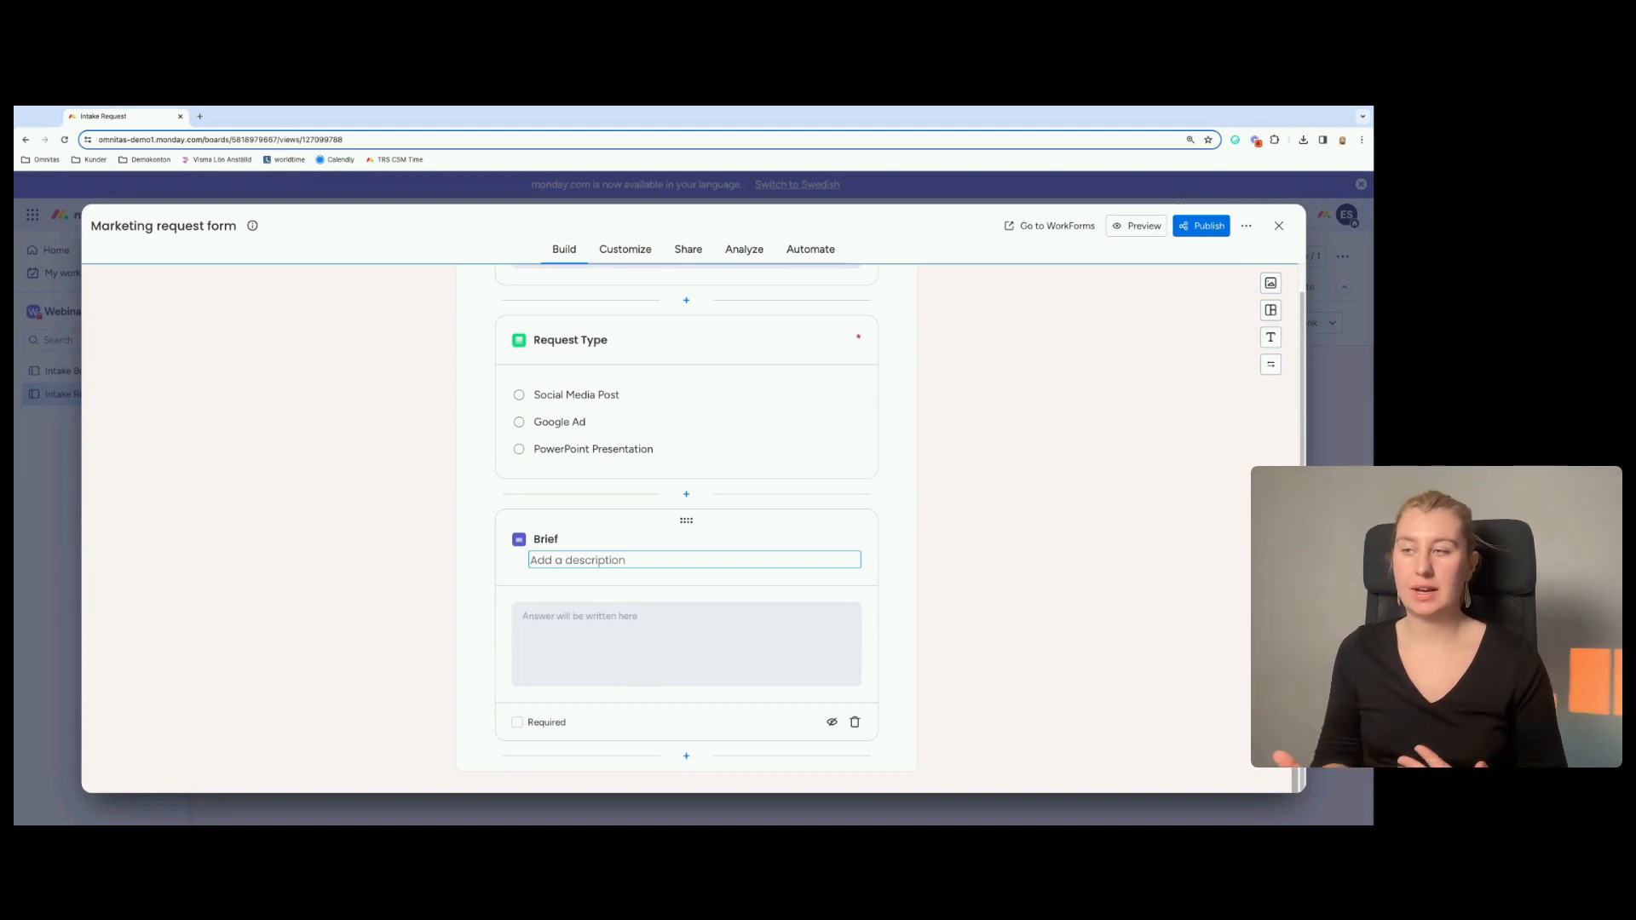
type("W")
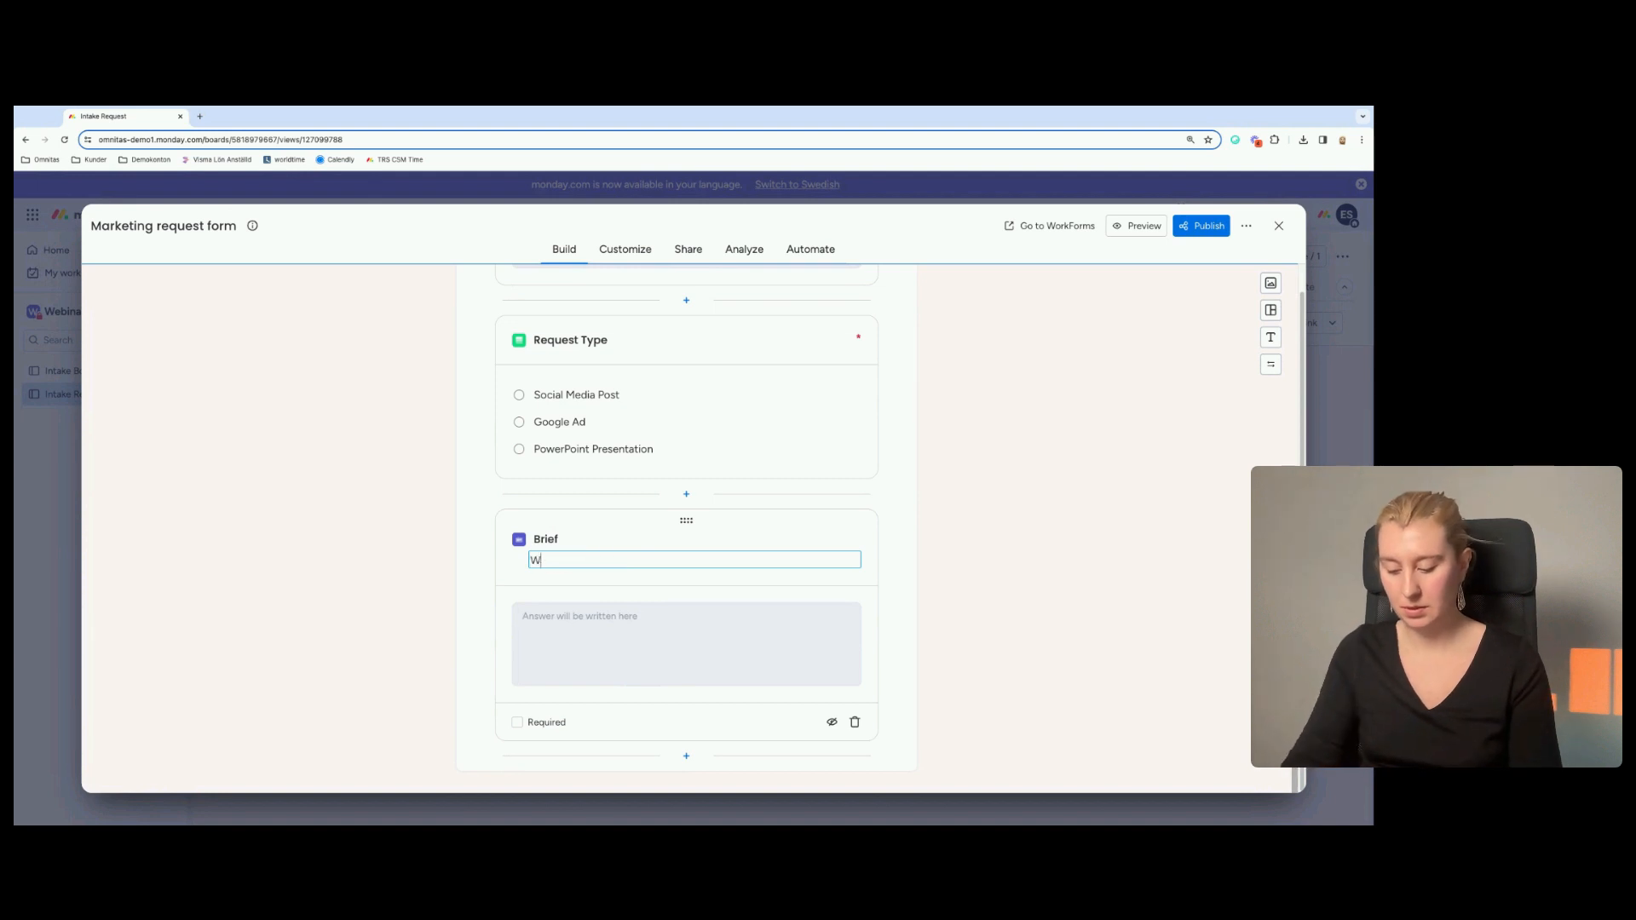
type("hat is x")
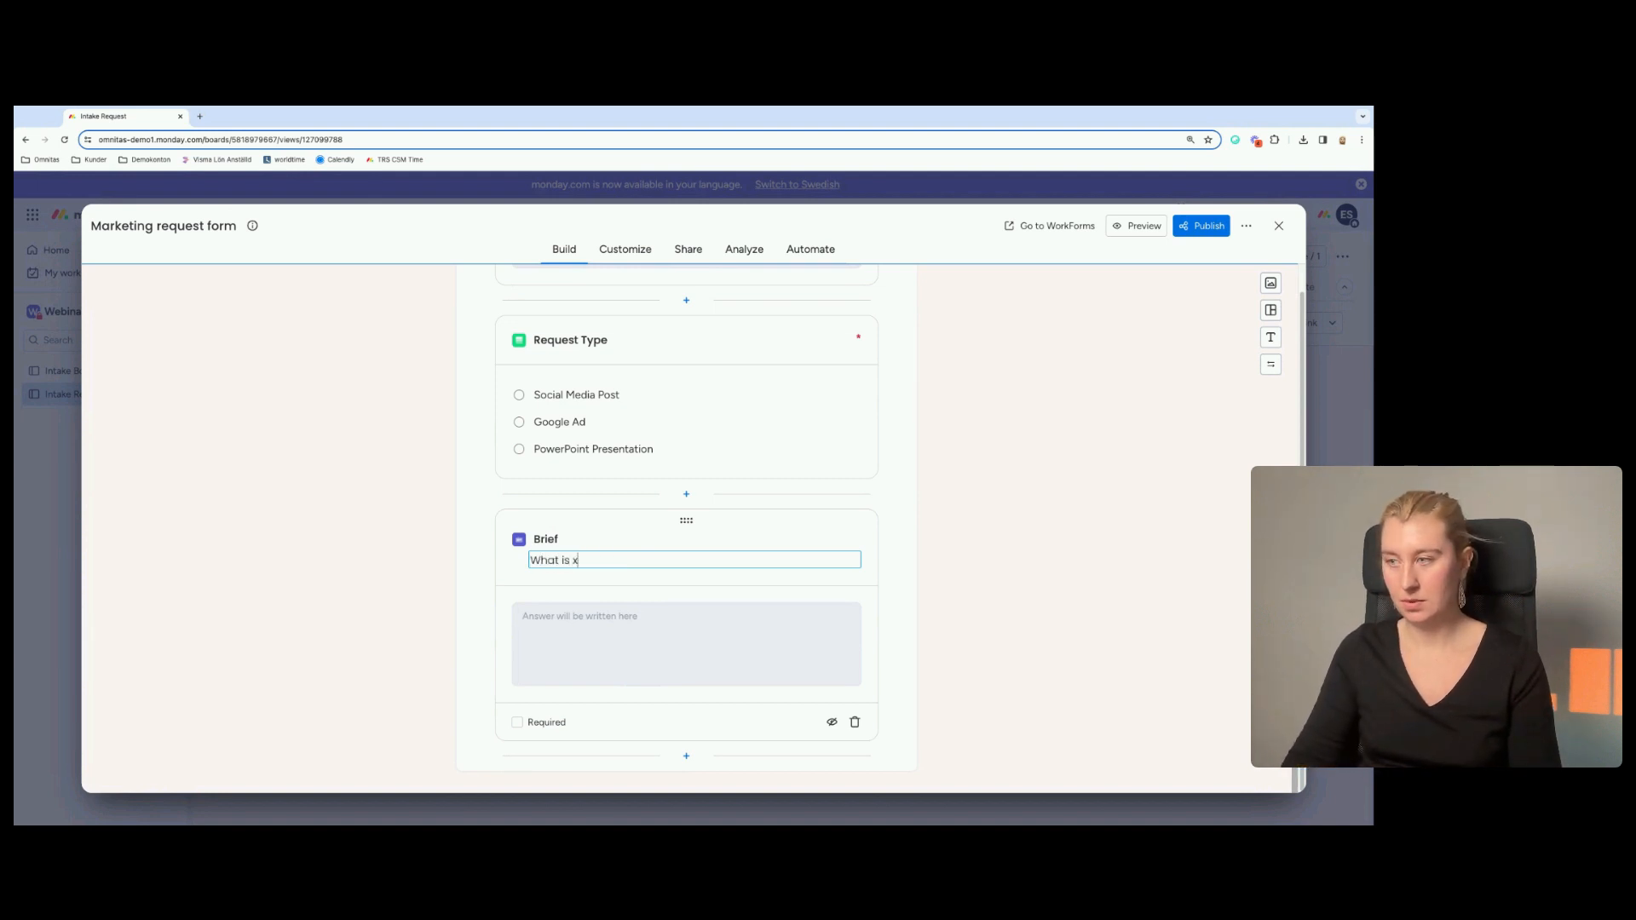
type("xx?")
key("Return")
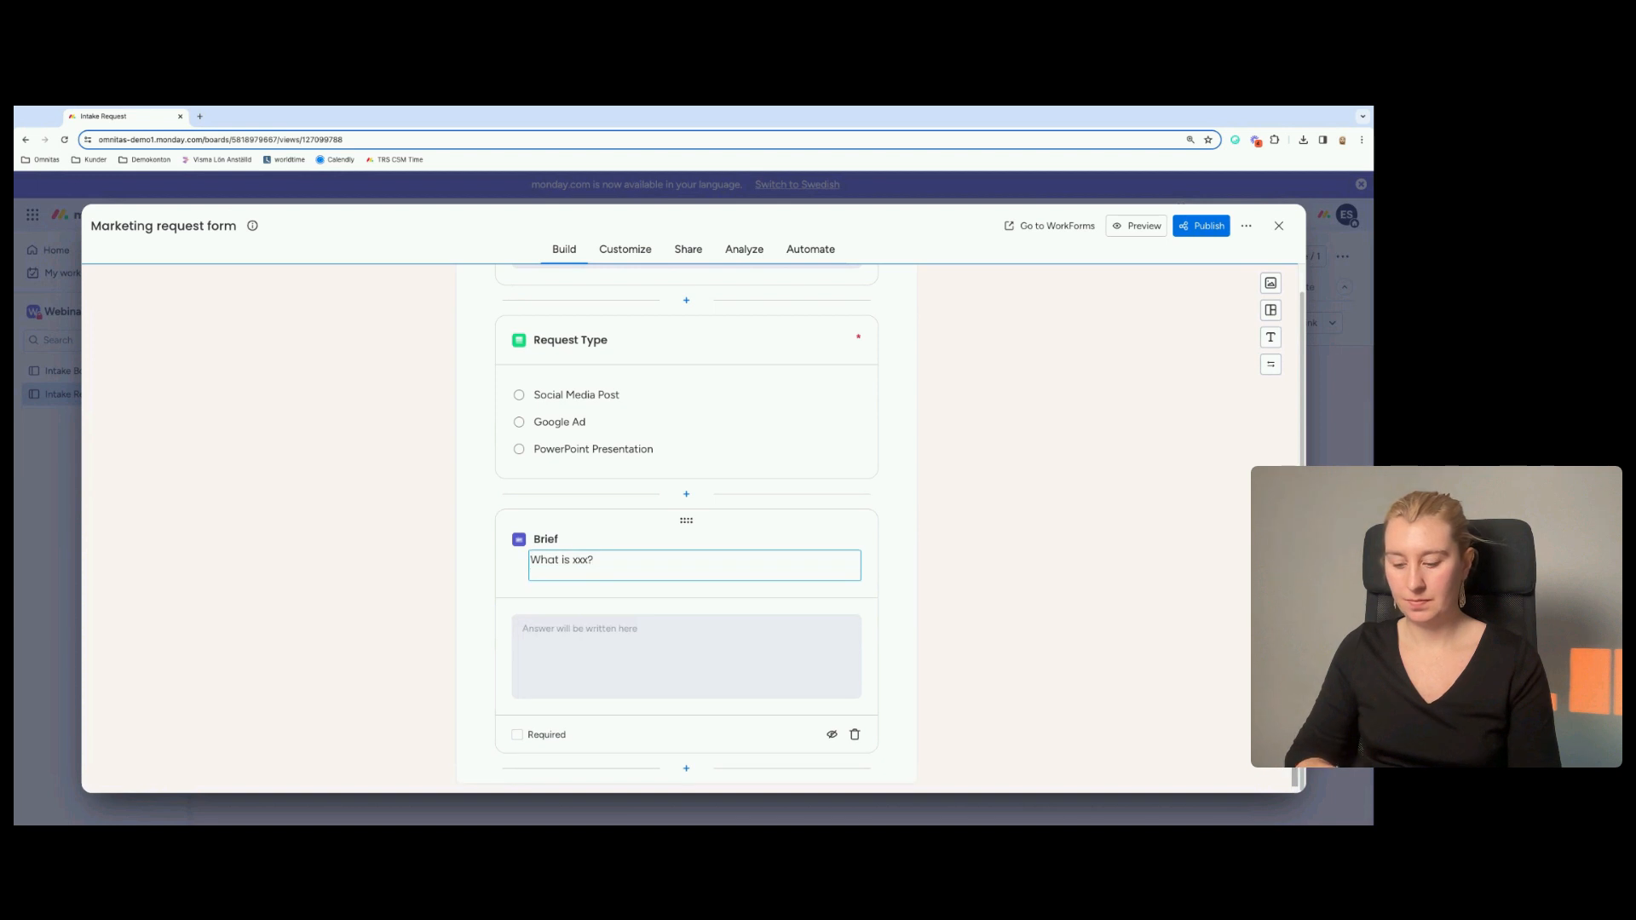
type("What ")
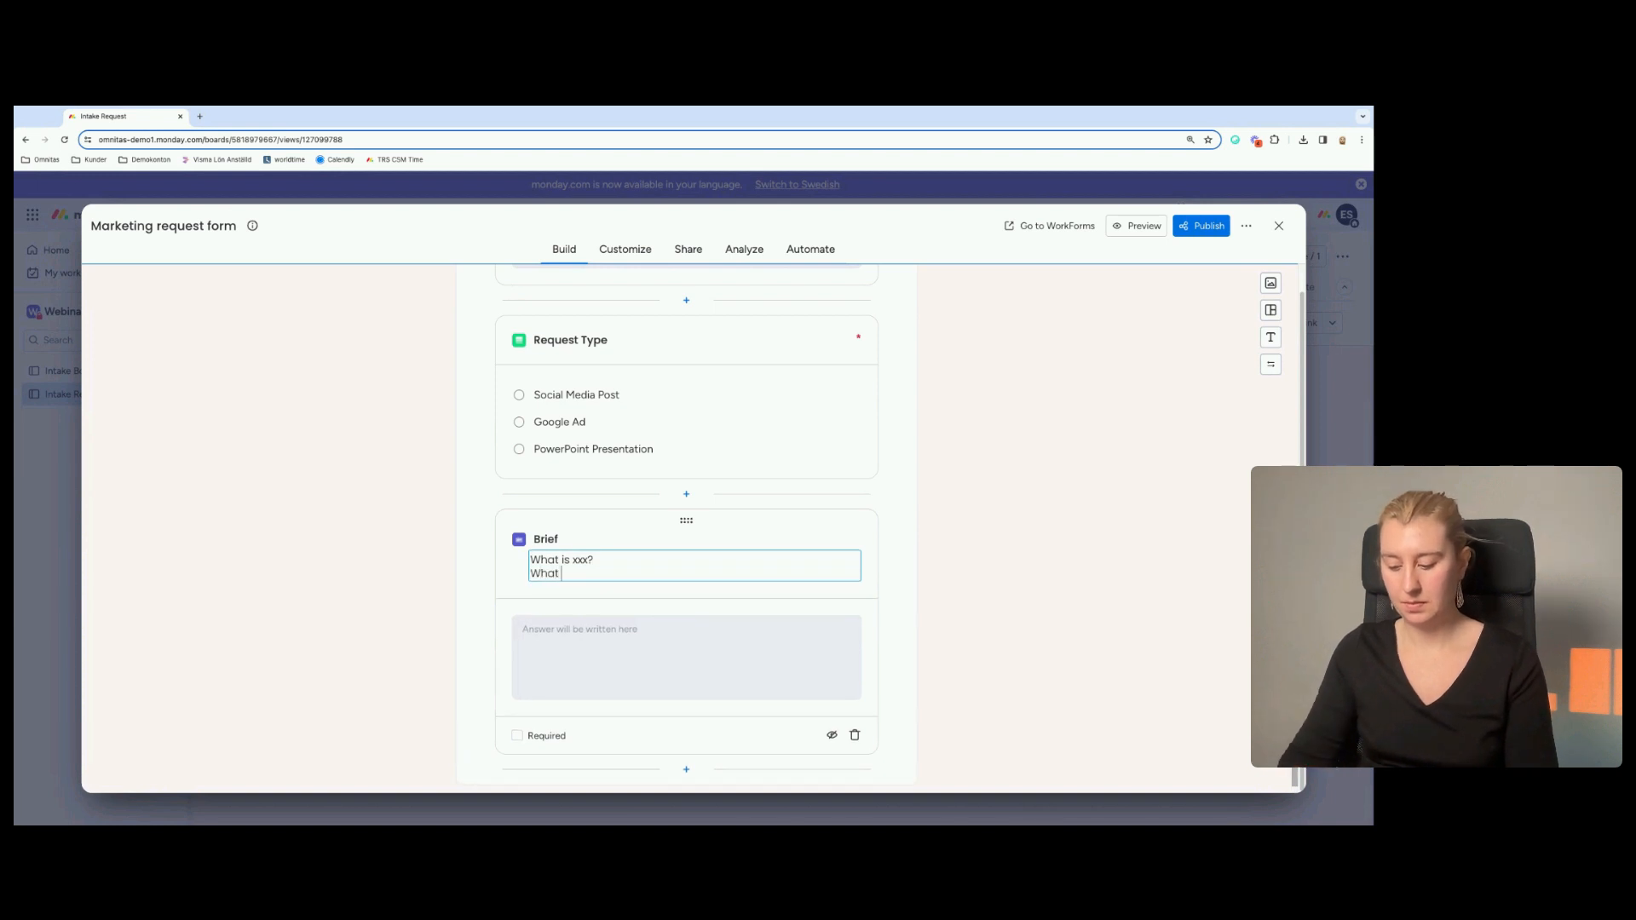
type("is YY")
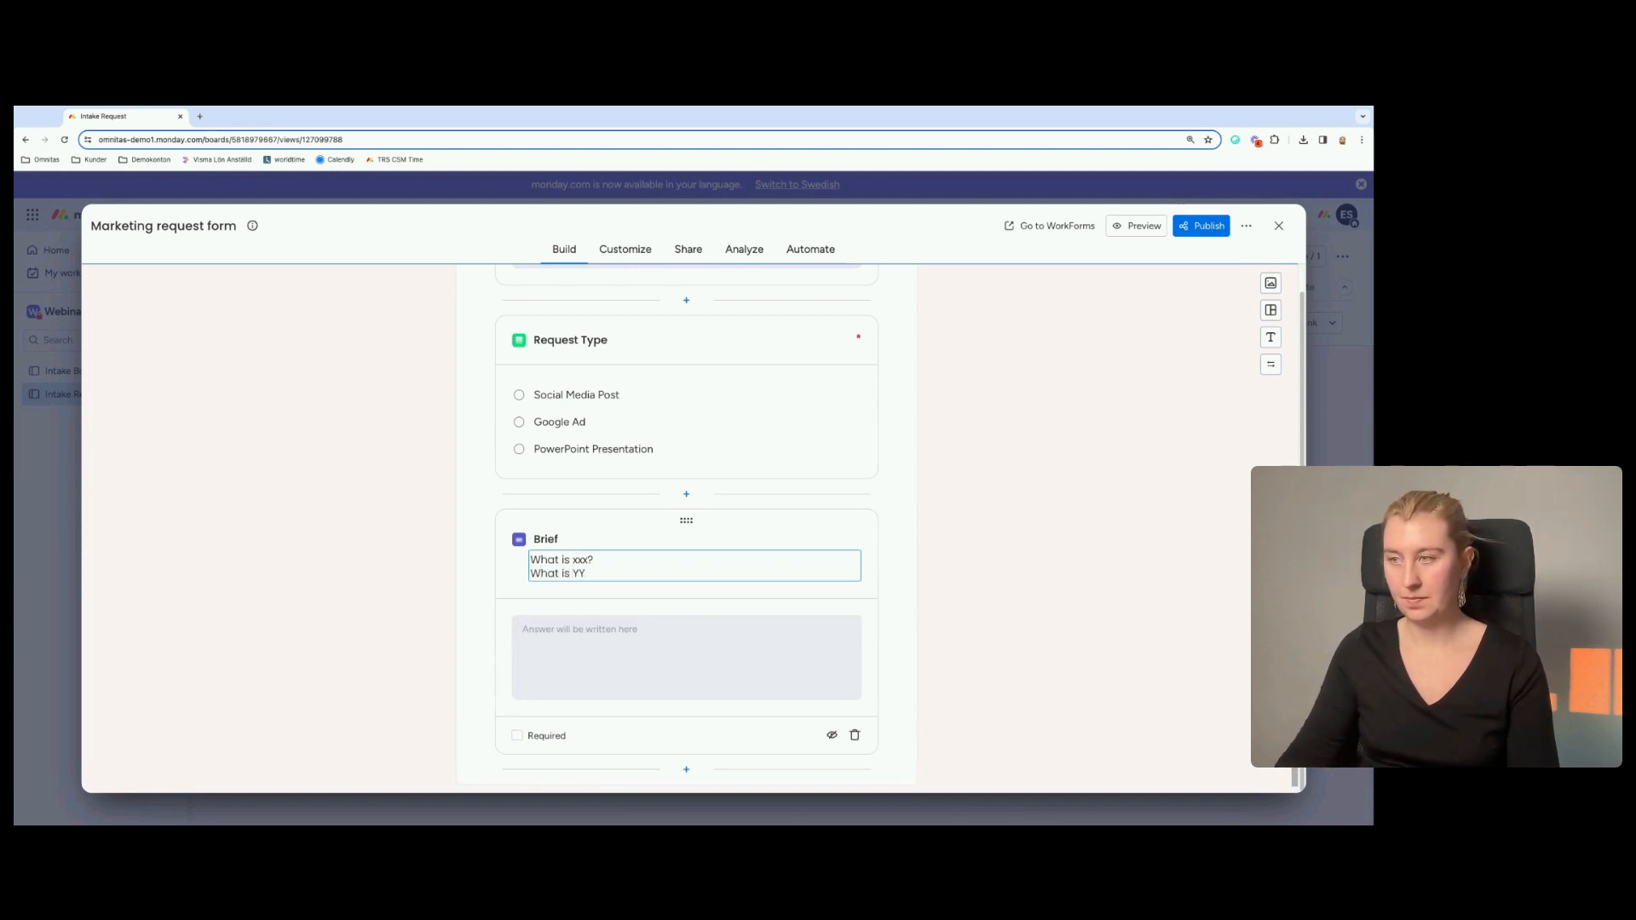
type("?")
left_click(865, 603)
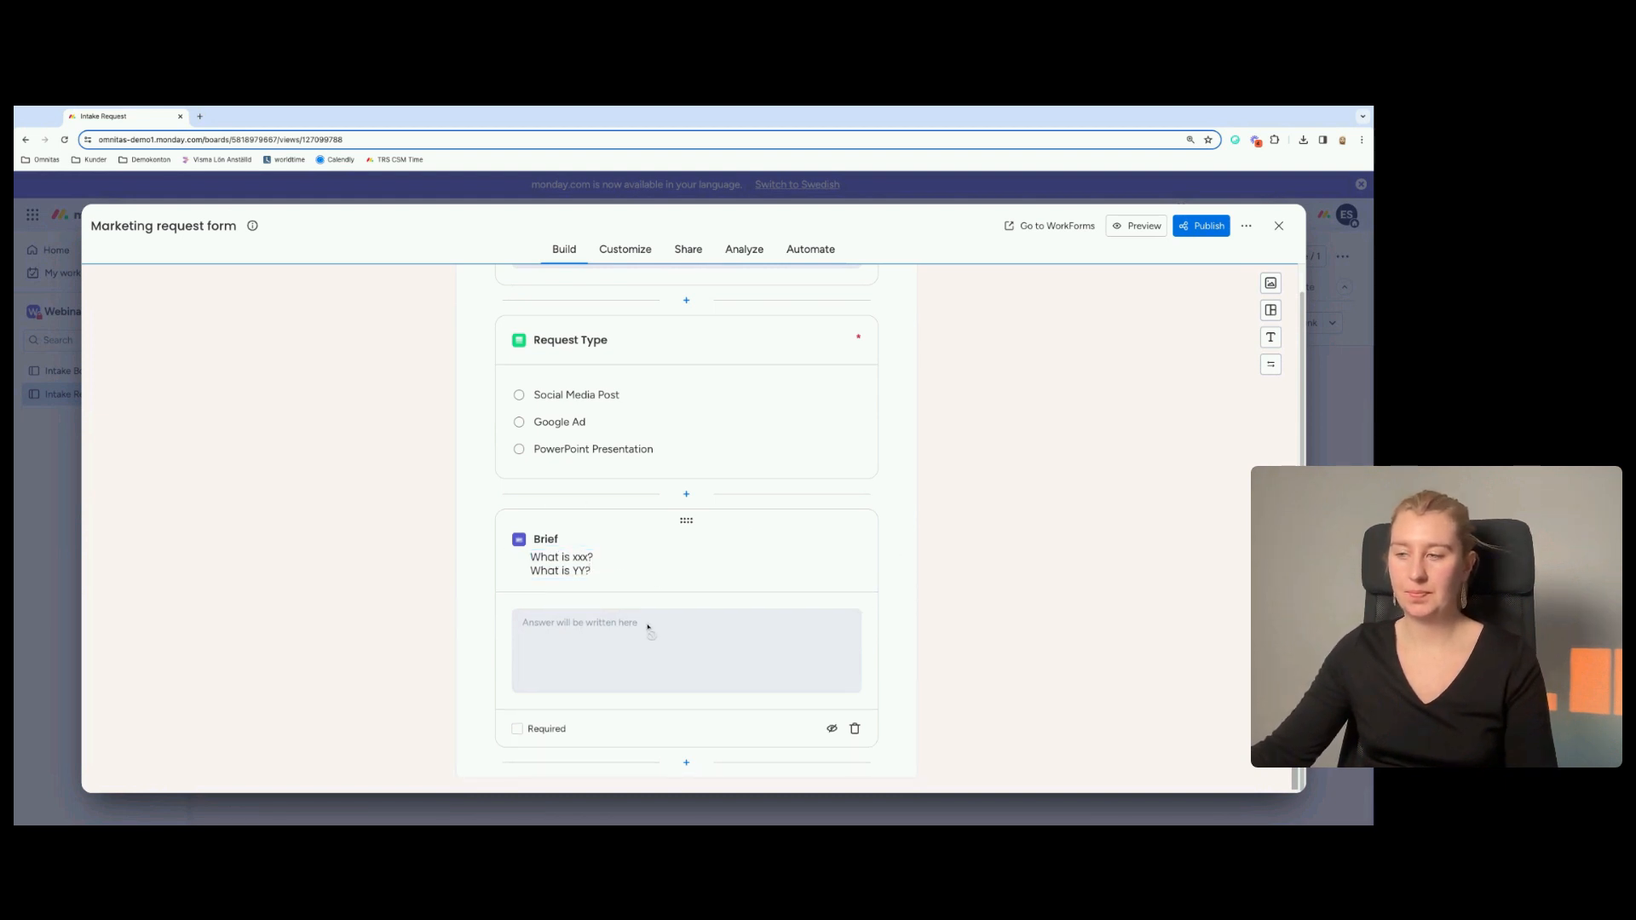
scroll(649, 629, "down", 1)
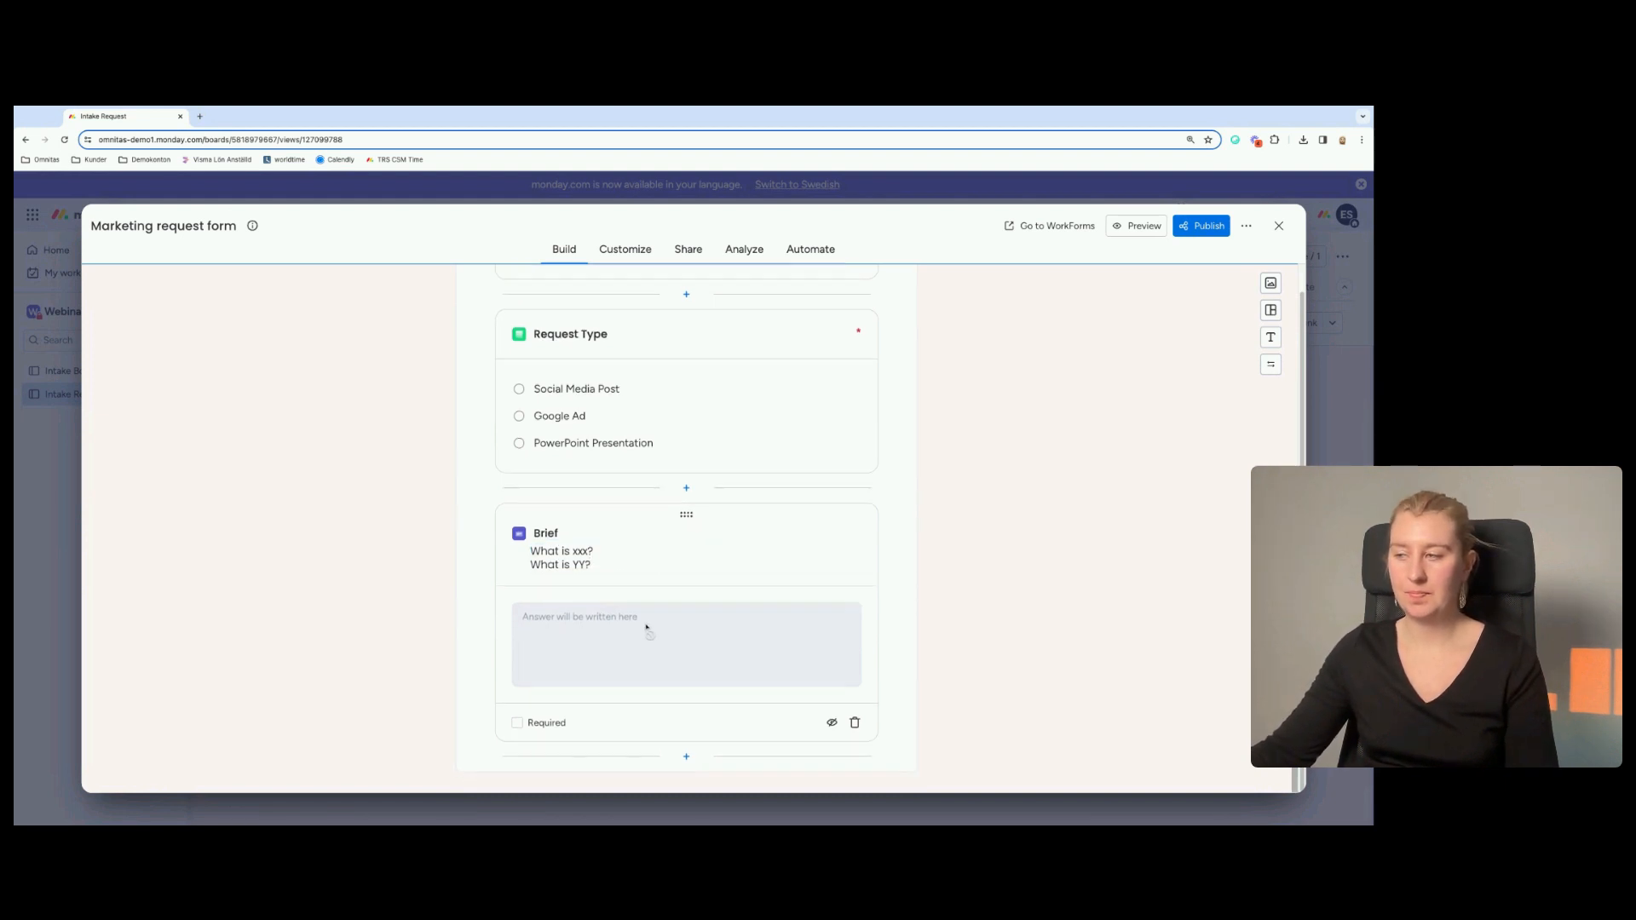
left_click(517, 725)
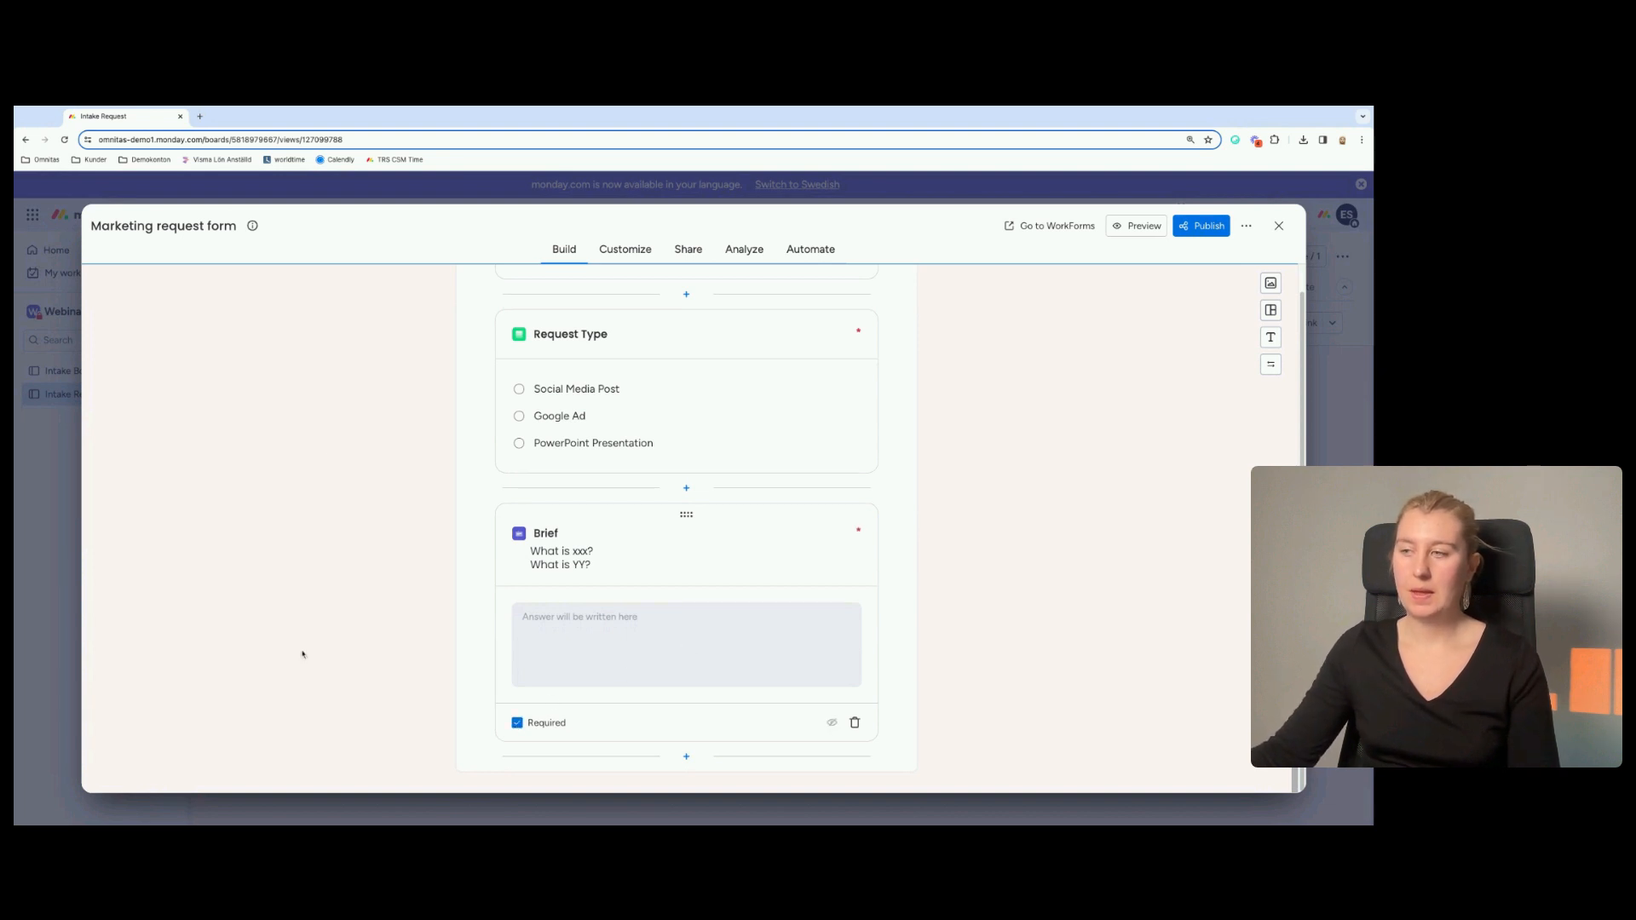
Preview the marketing request form, check its questions and the Request Type choices, and close the preview.
scroll(1020, 658, "up", 10)
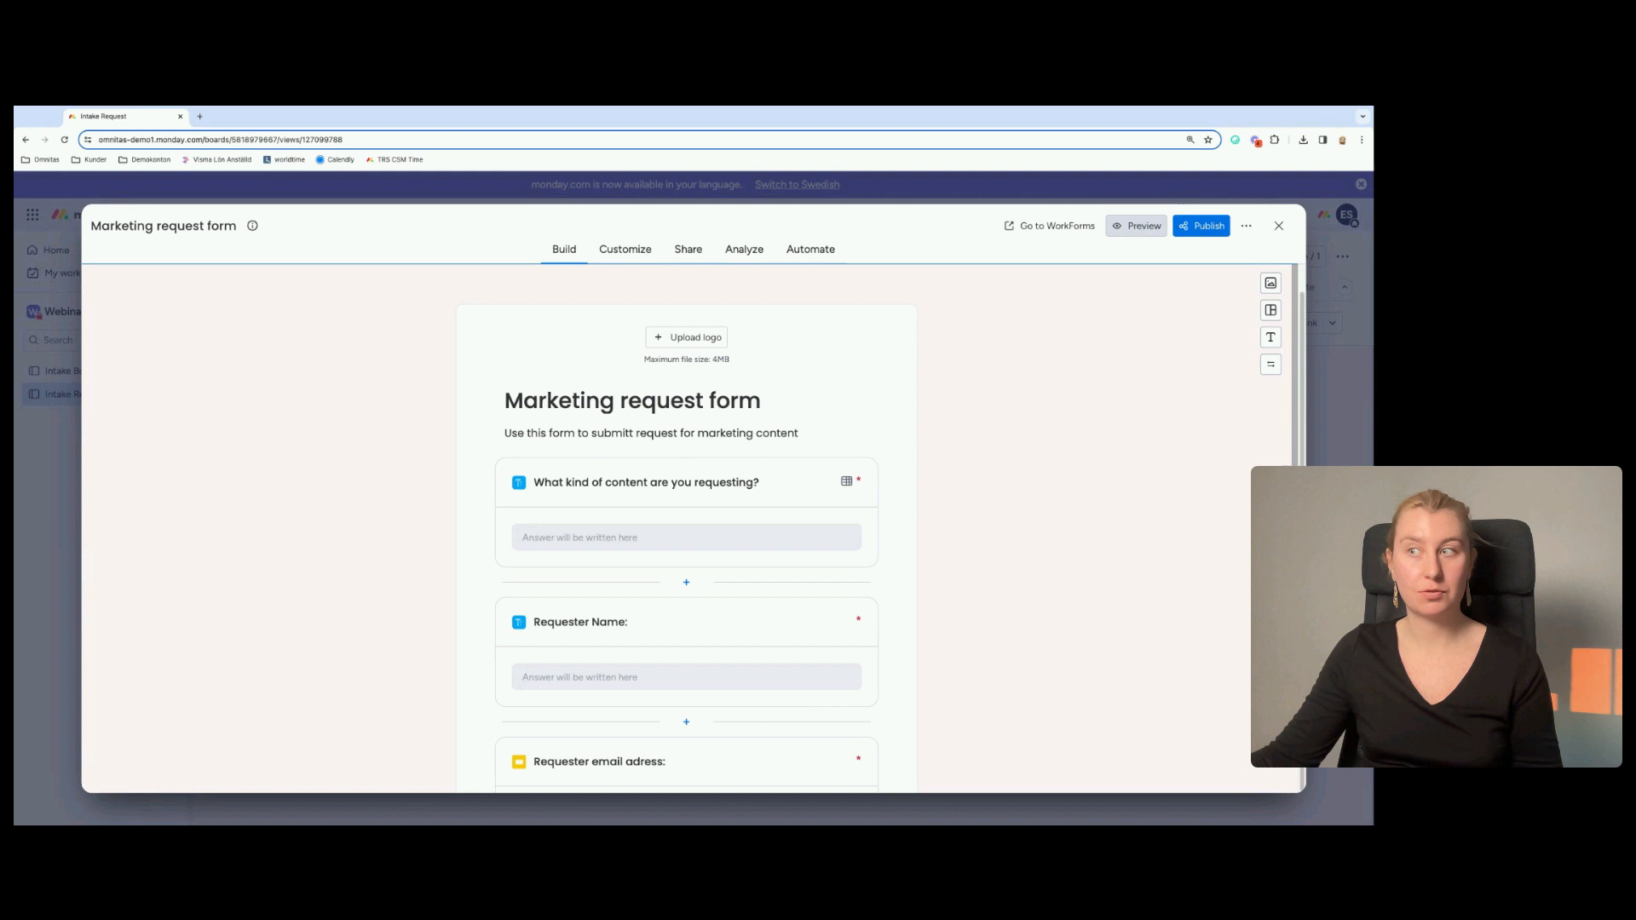
left_click(1136, 226)
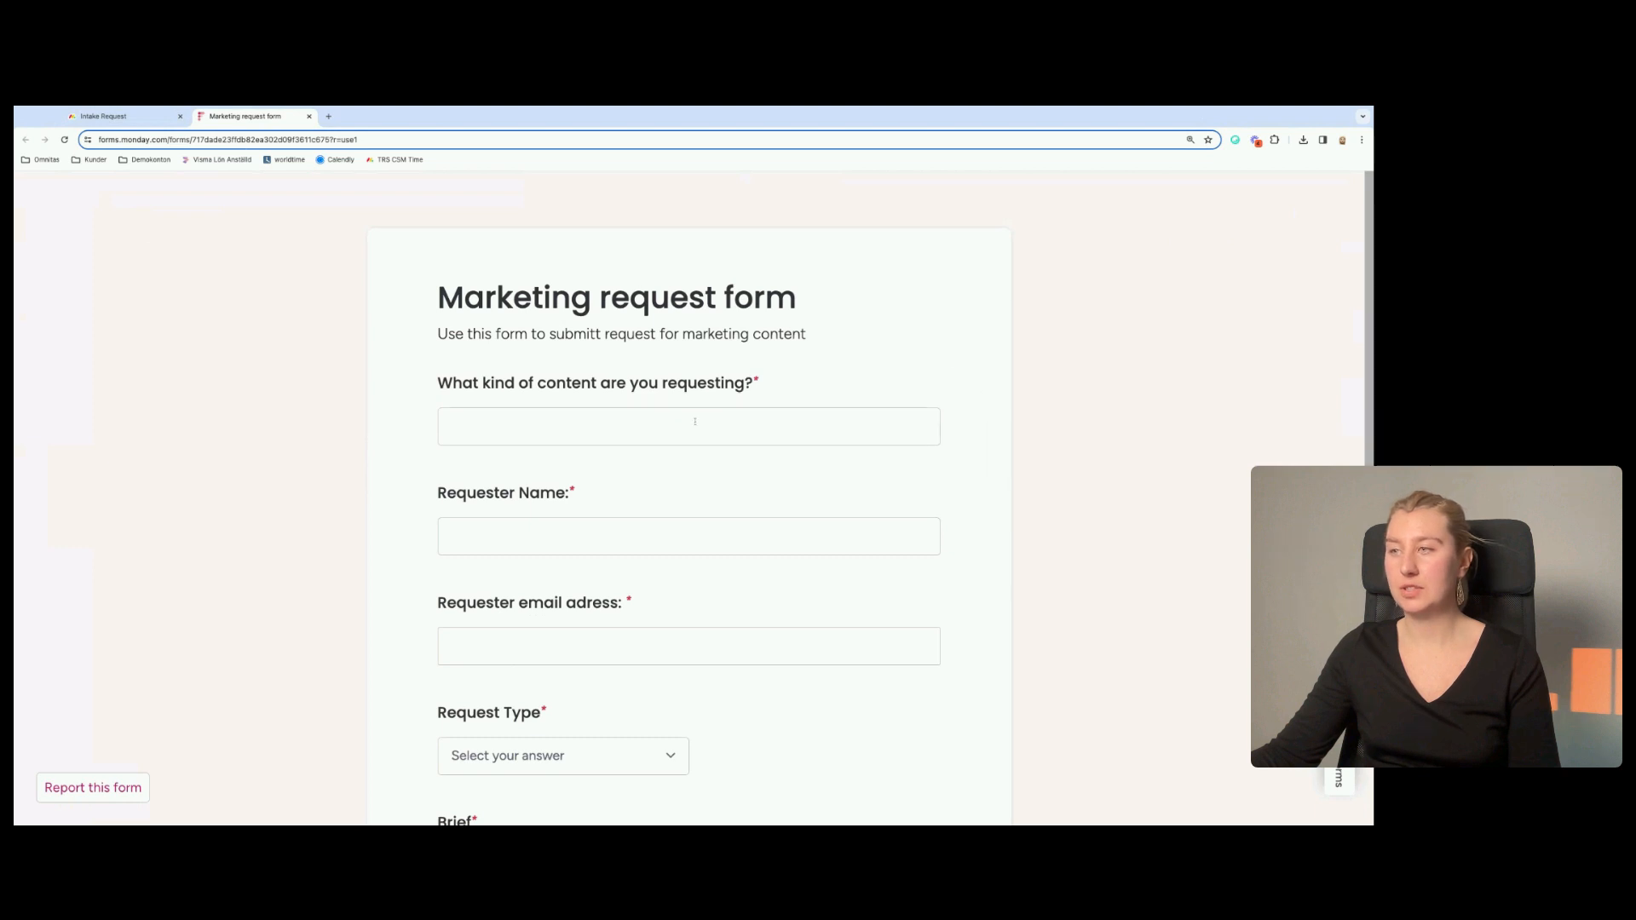
scroll(754, 426, "down", 2)
scroll(755, 428, "down", 1)
left_click(634, 259)
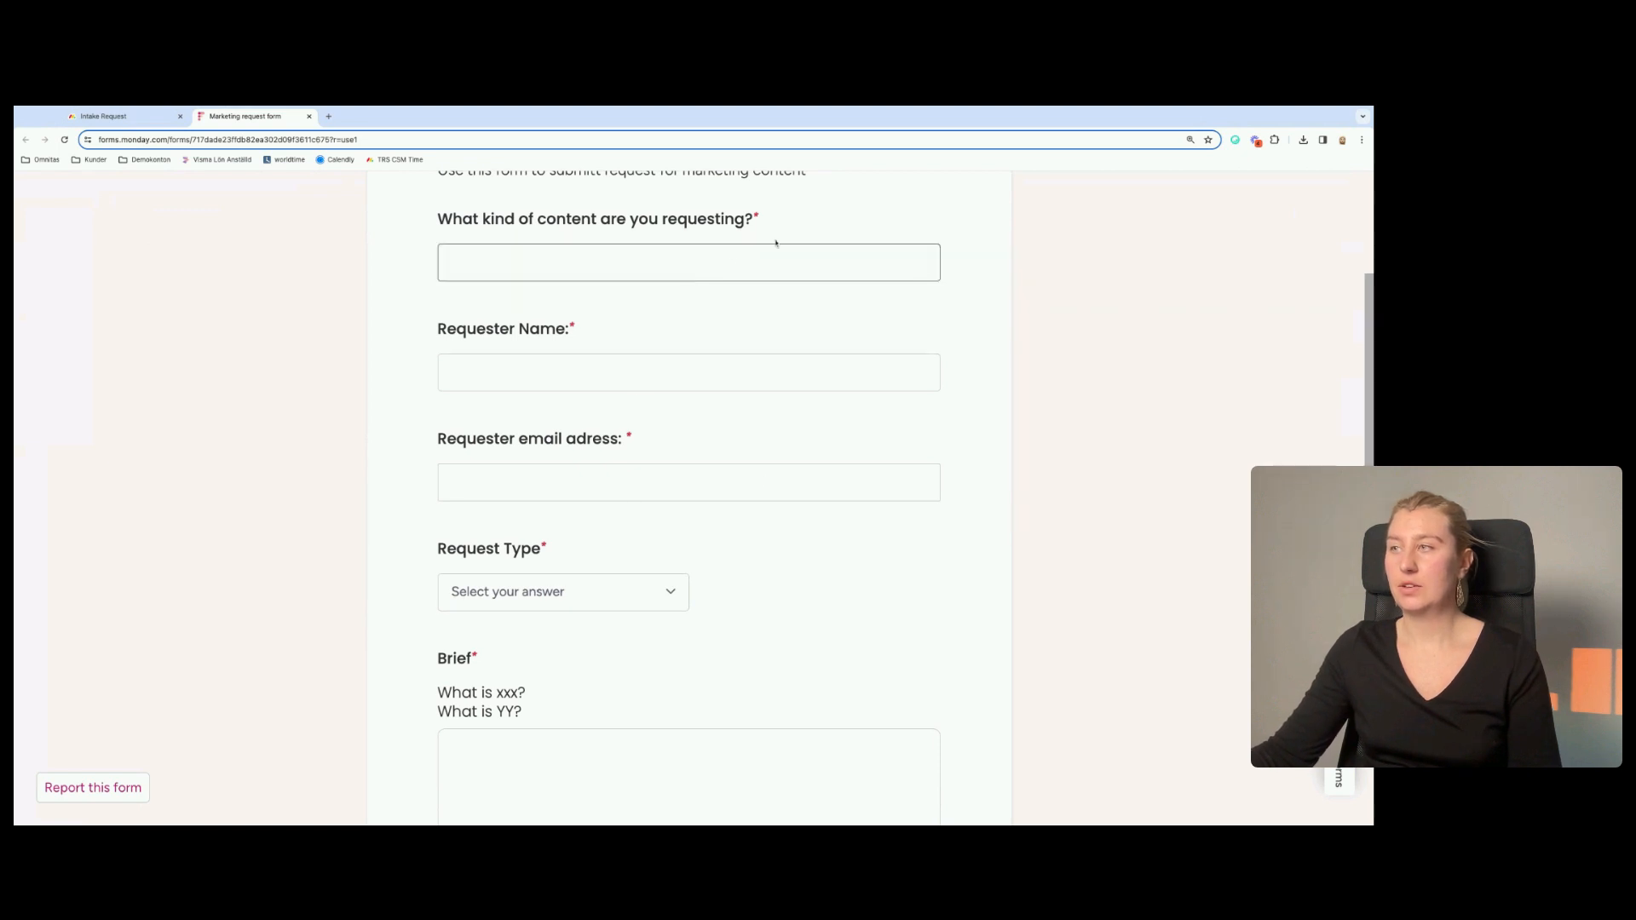
scroll(771, 239, "up", 1)
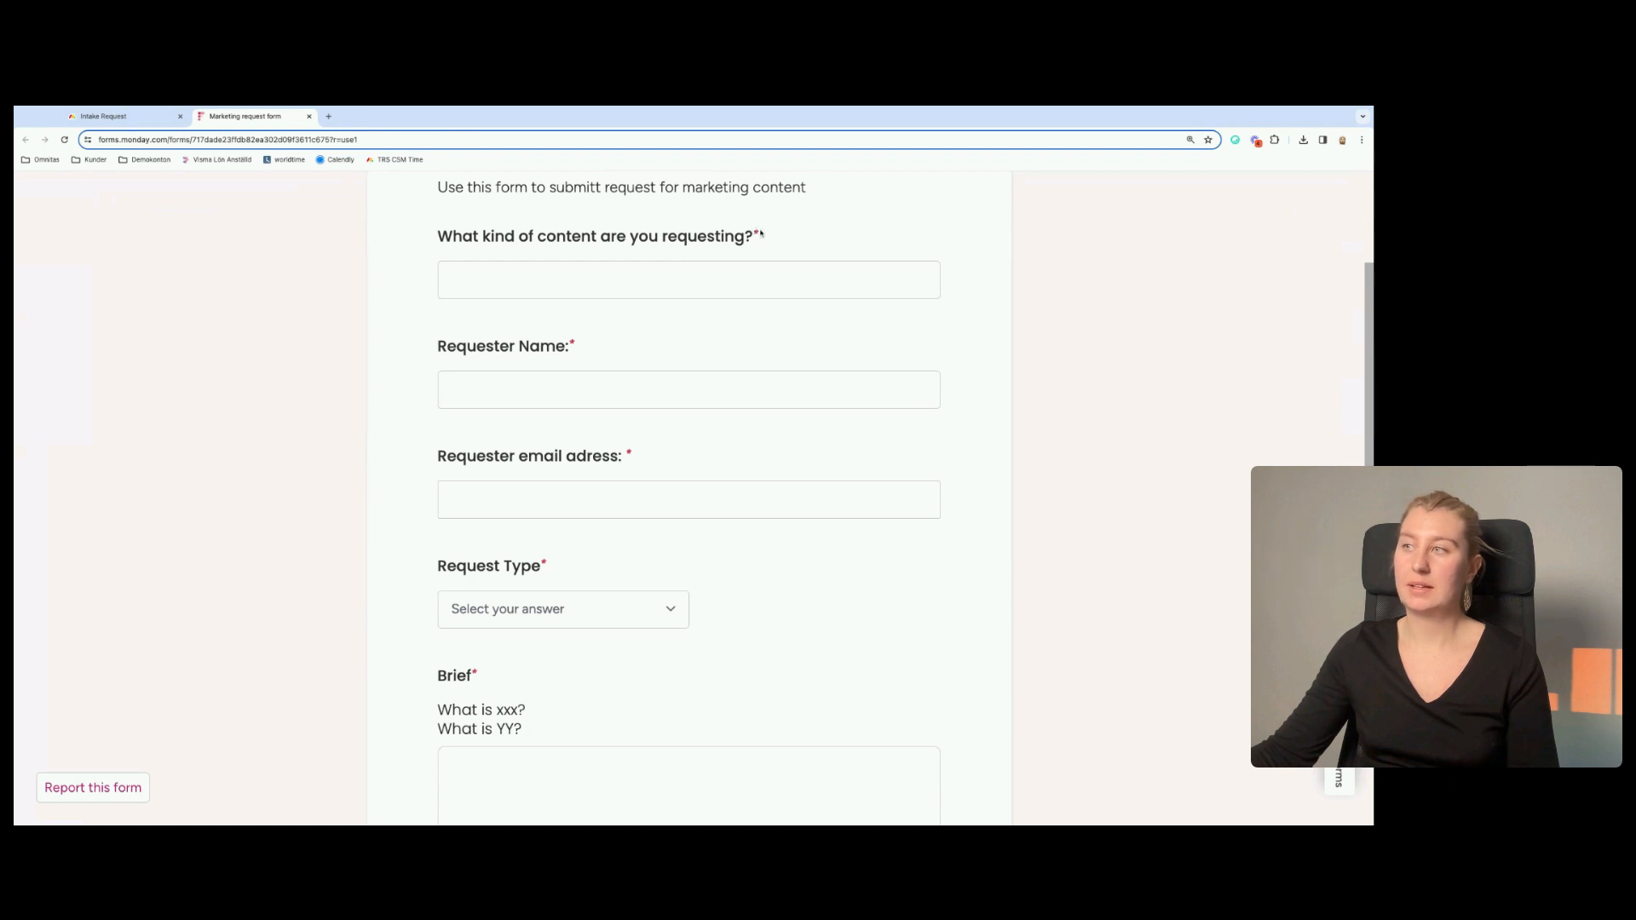
scroll(682, 431, "down", 3)
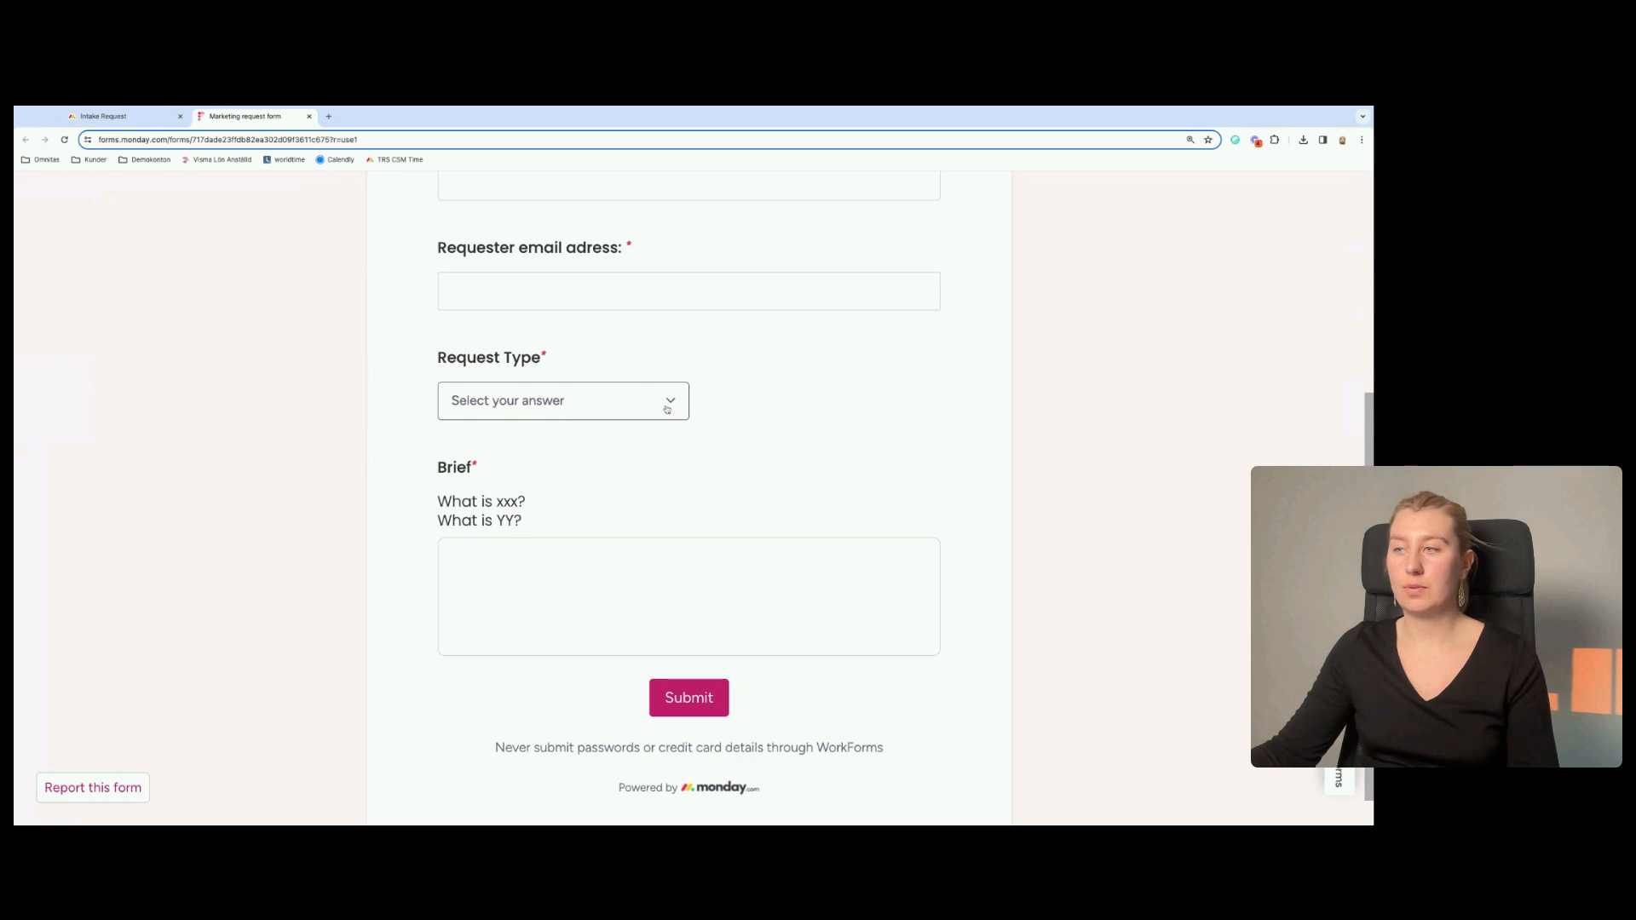
left_click(671, 402)
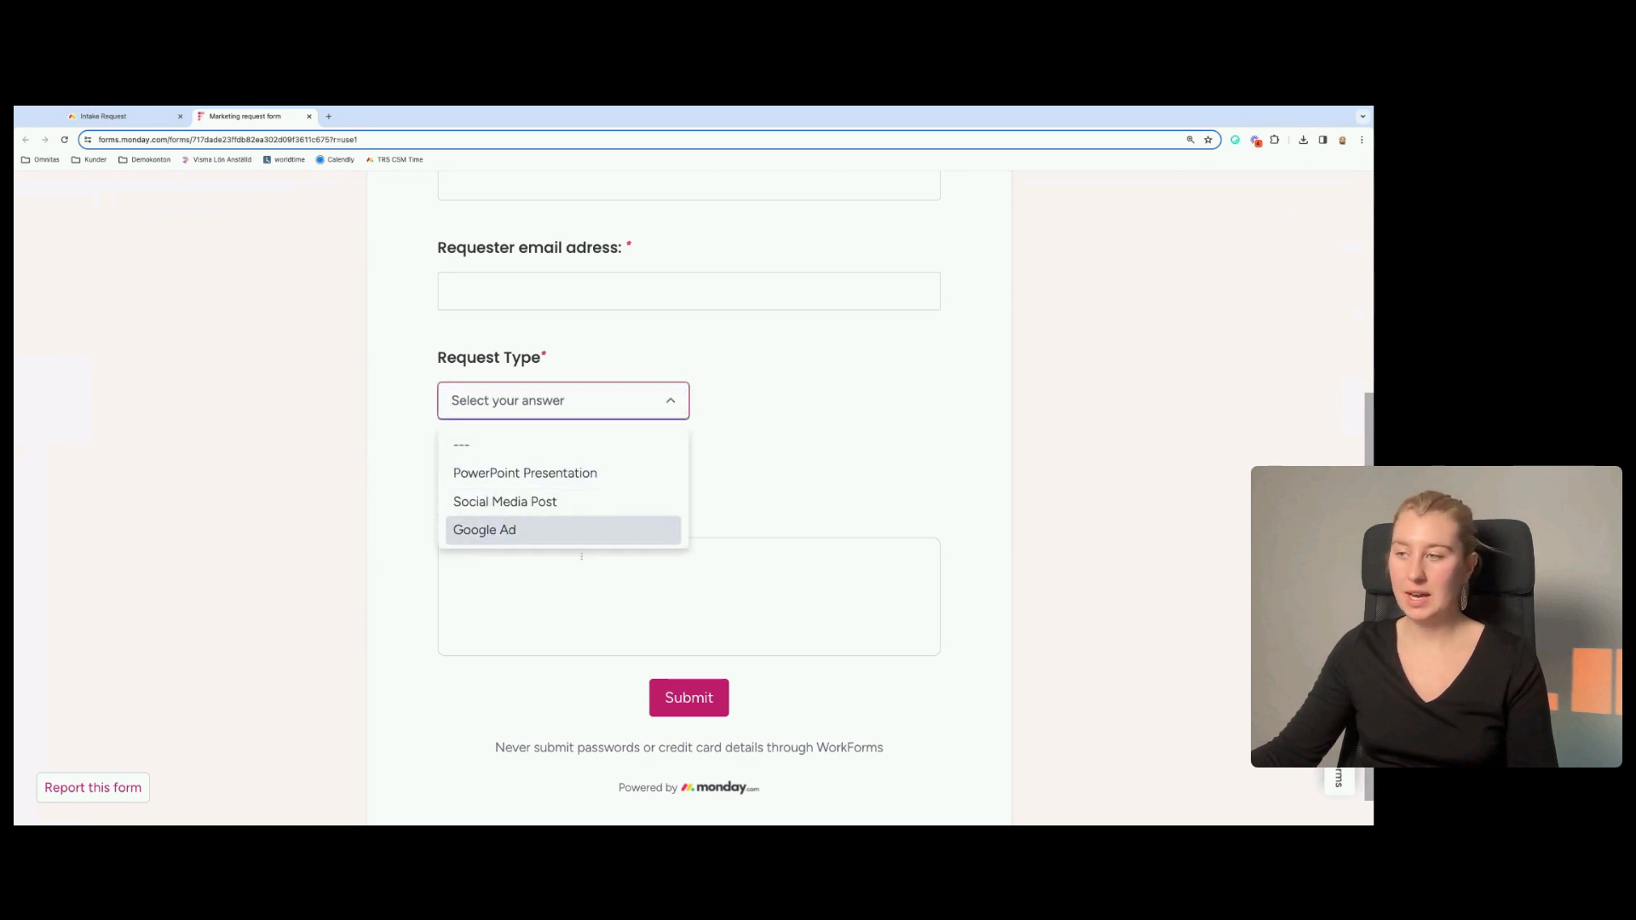
left_click(802, 416)
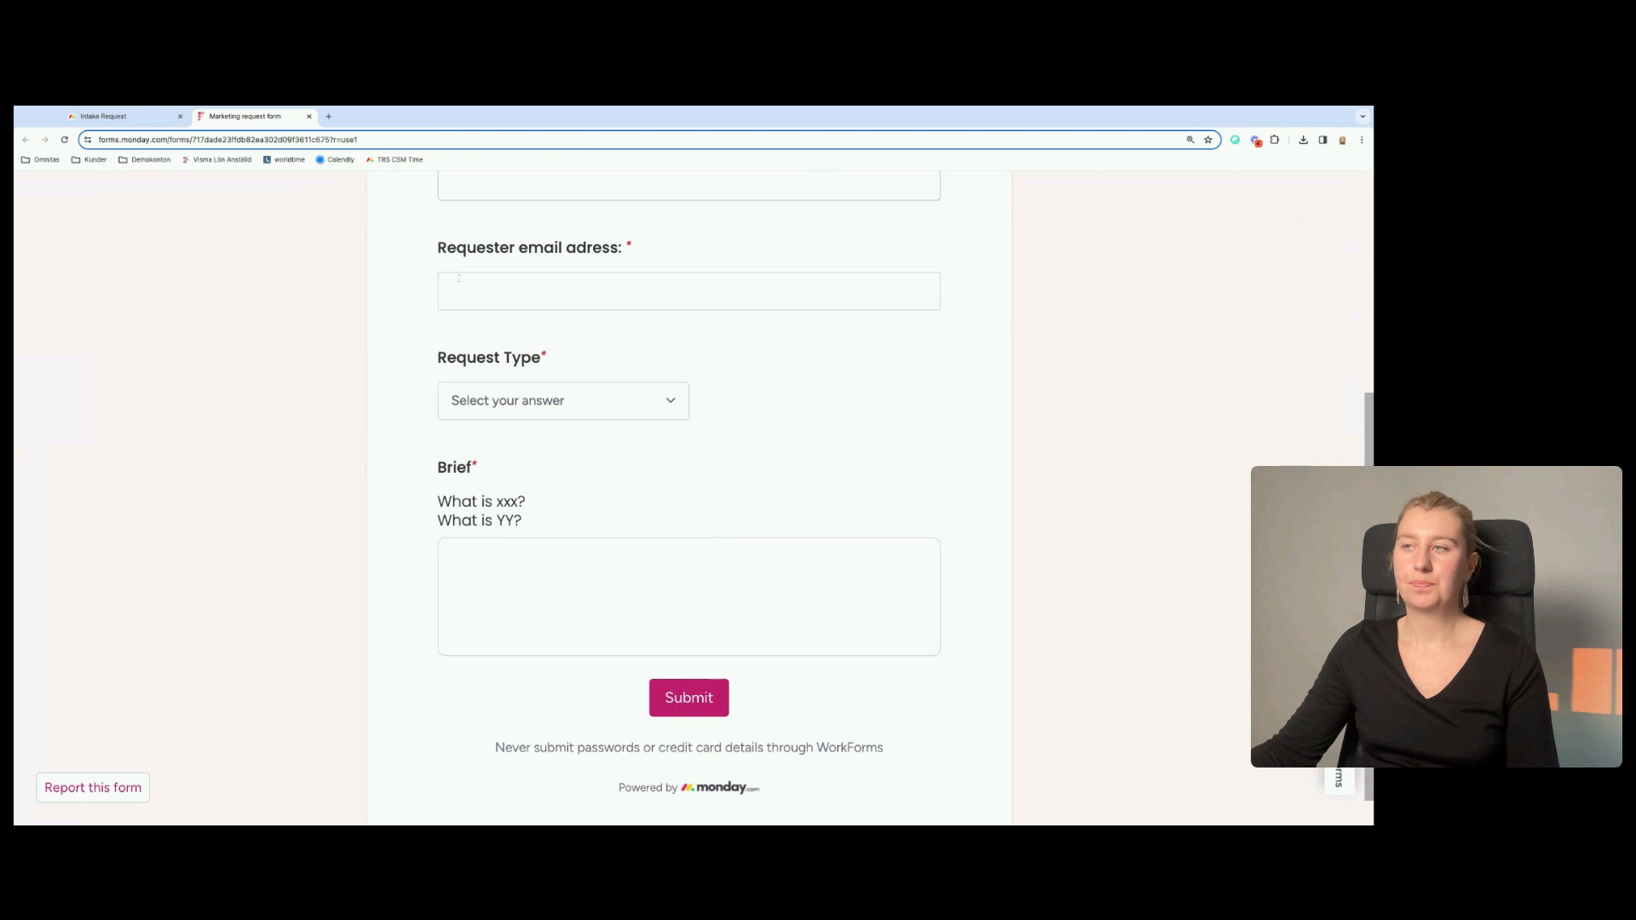
scroll(654, 469, "up", 4)
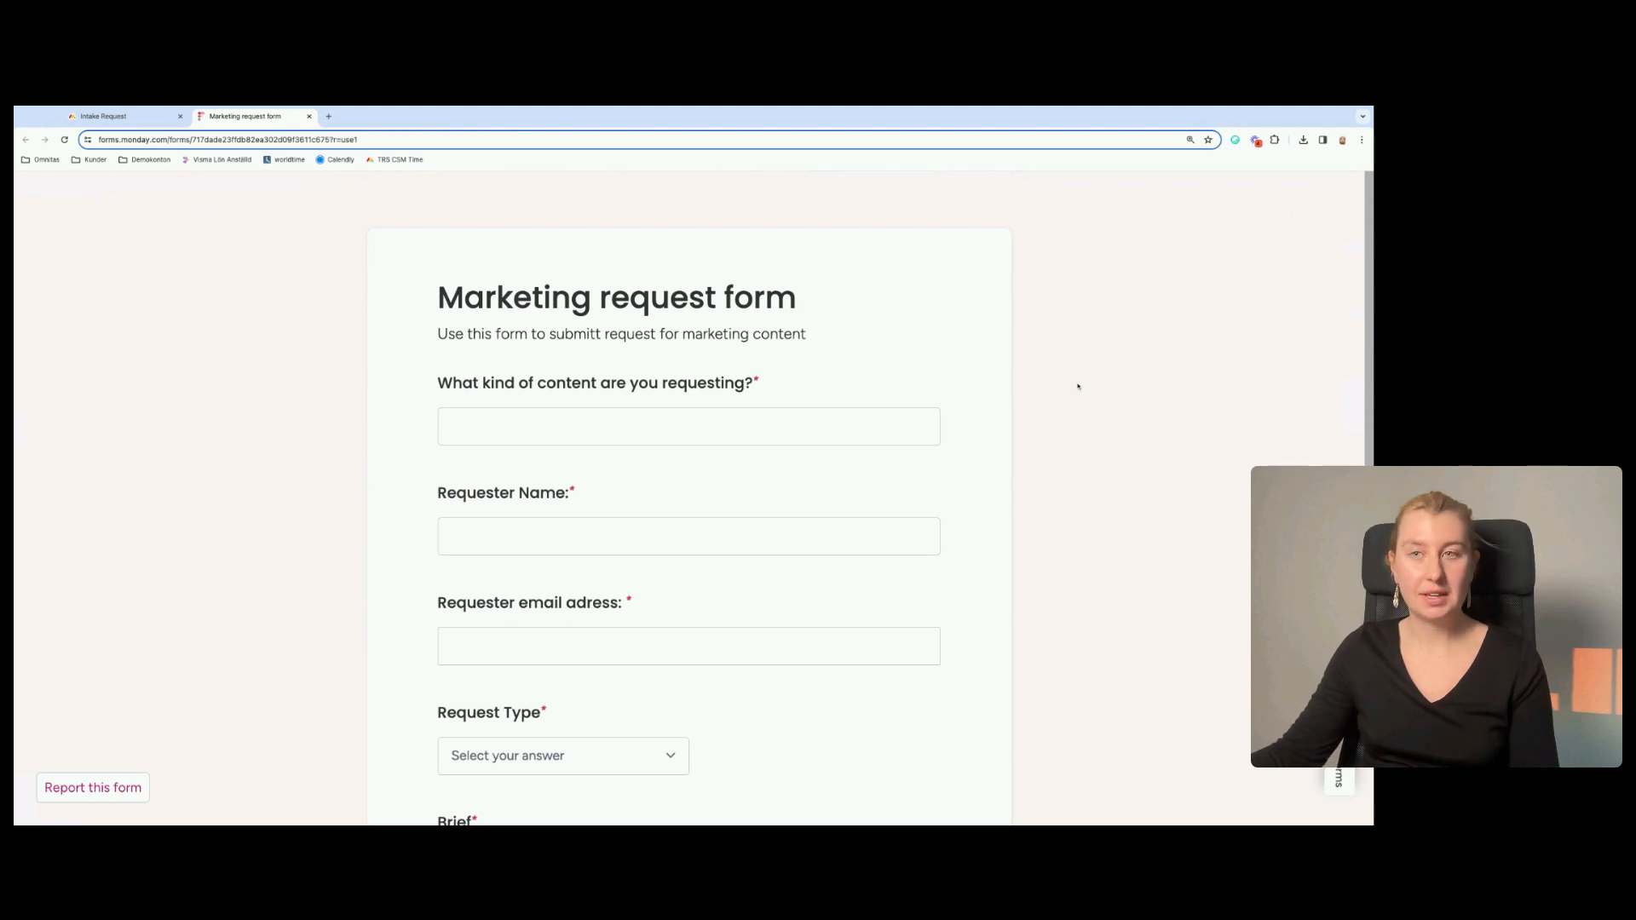
left_click(309, 117)
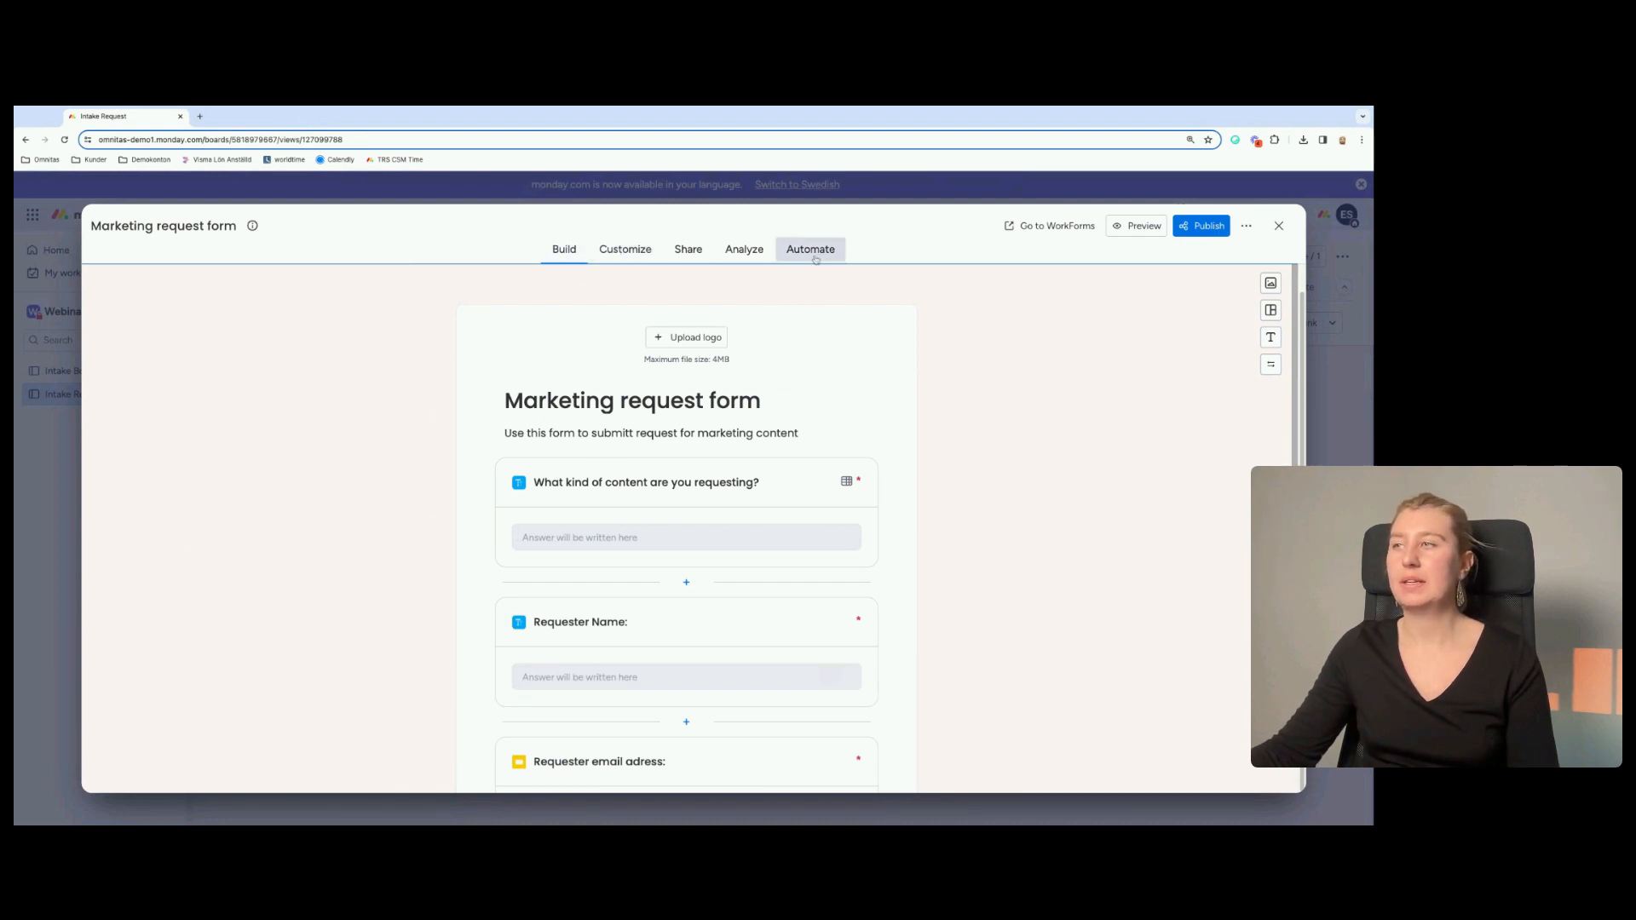
Review the form's customization settings for the welcome screen, submission view, form restrictions and thank you screen, and return to building the form.
left_click(625, 250)
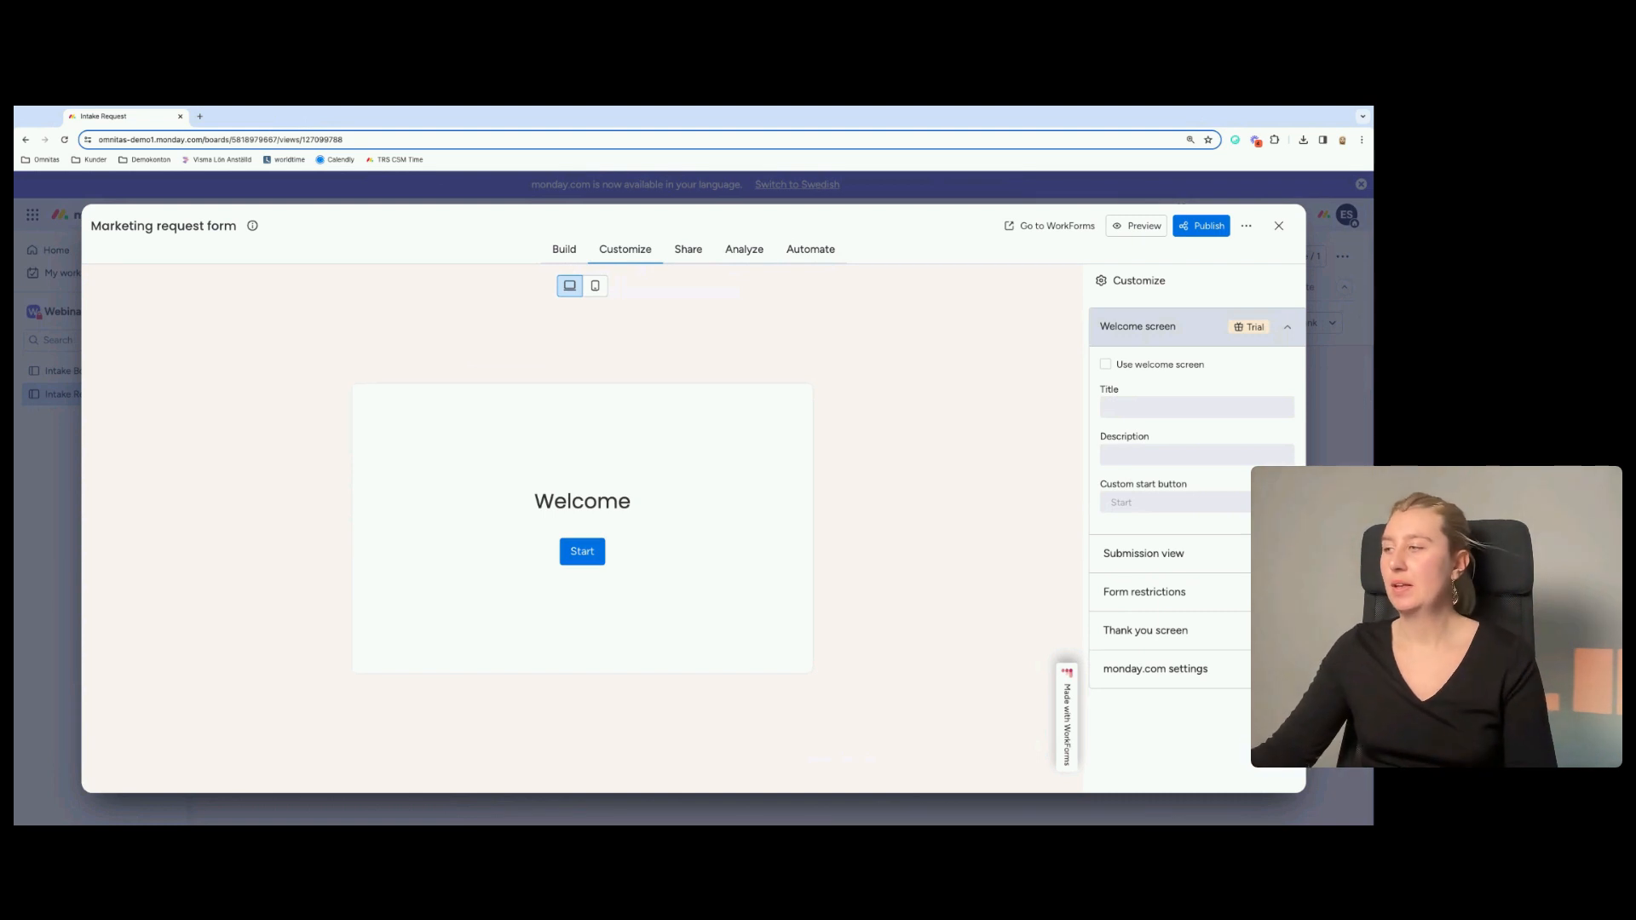
left_click(1240, 552)
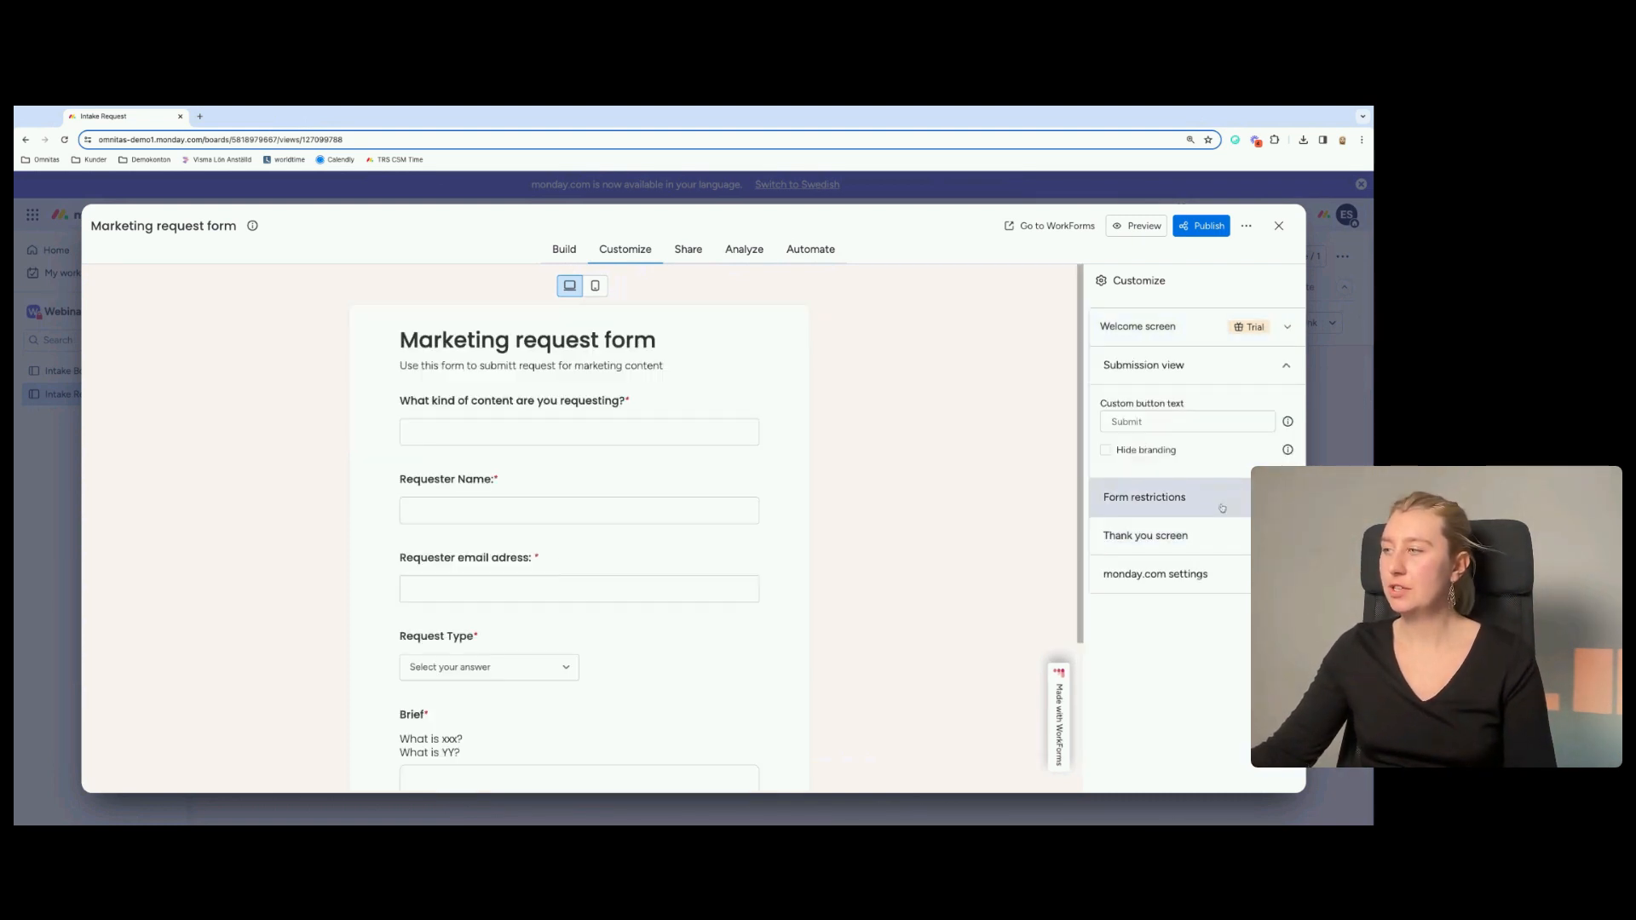
left_click(1159, 497)
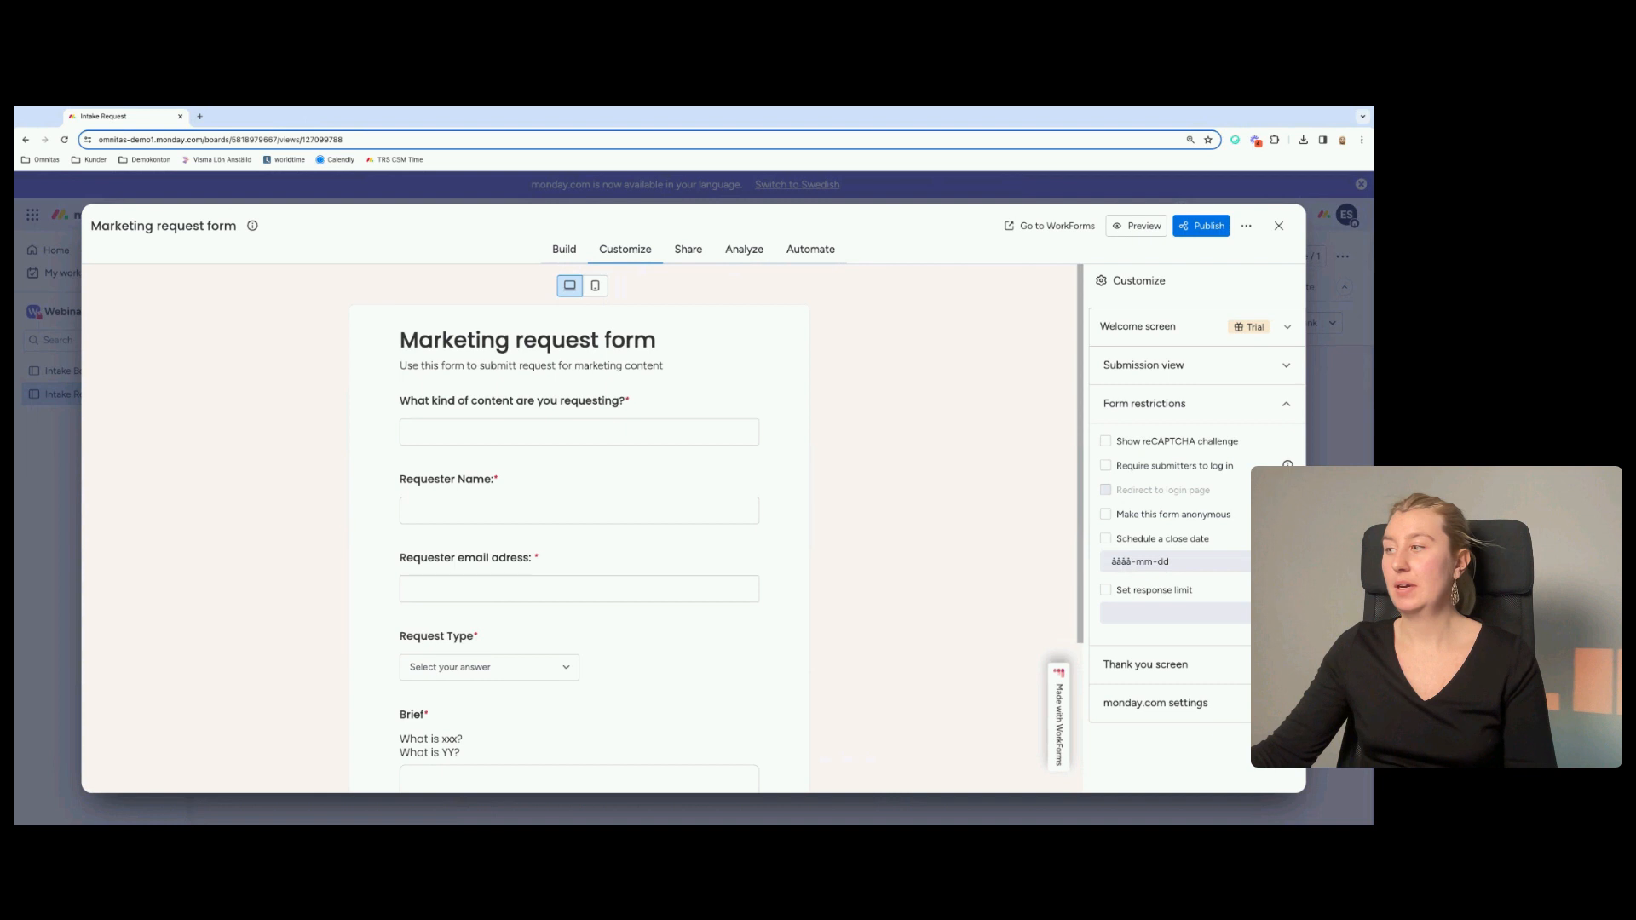
left_click(1194, 668)
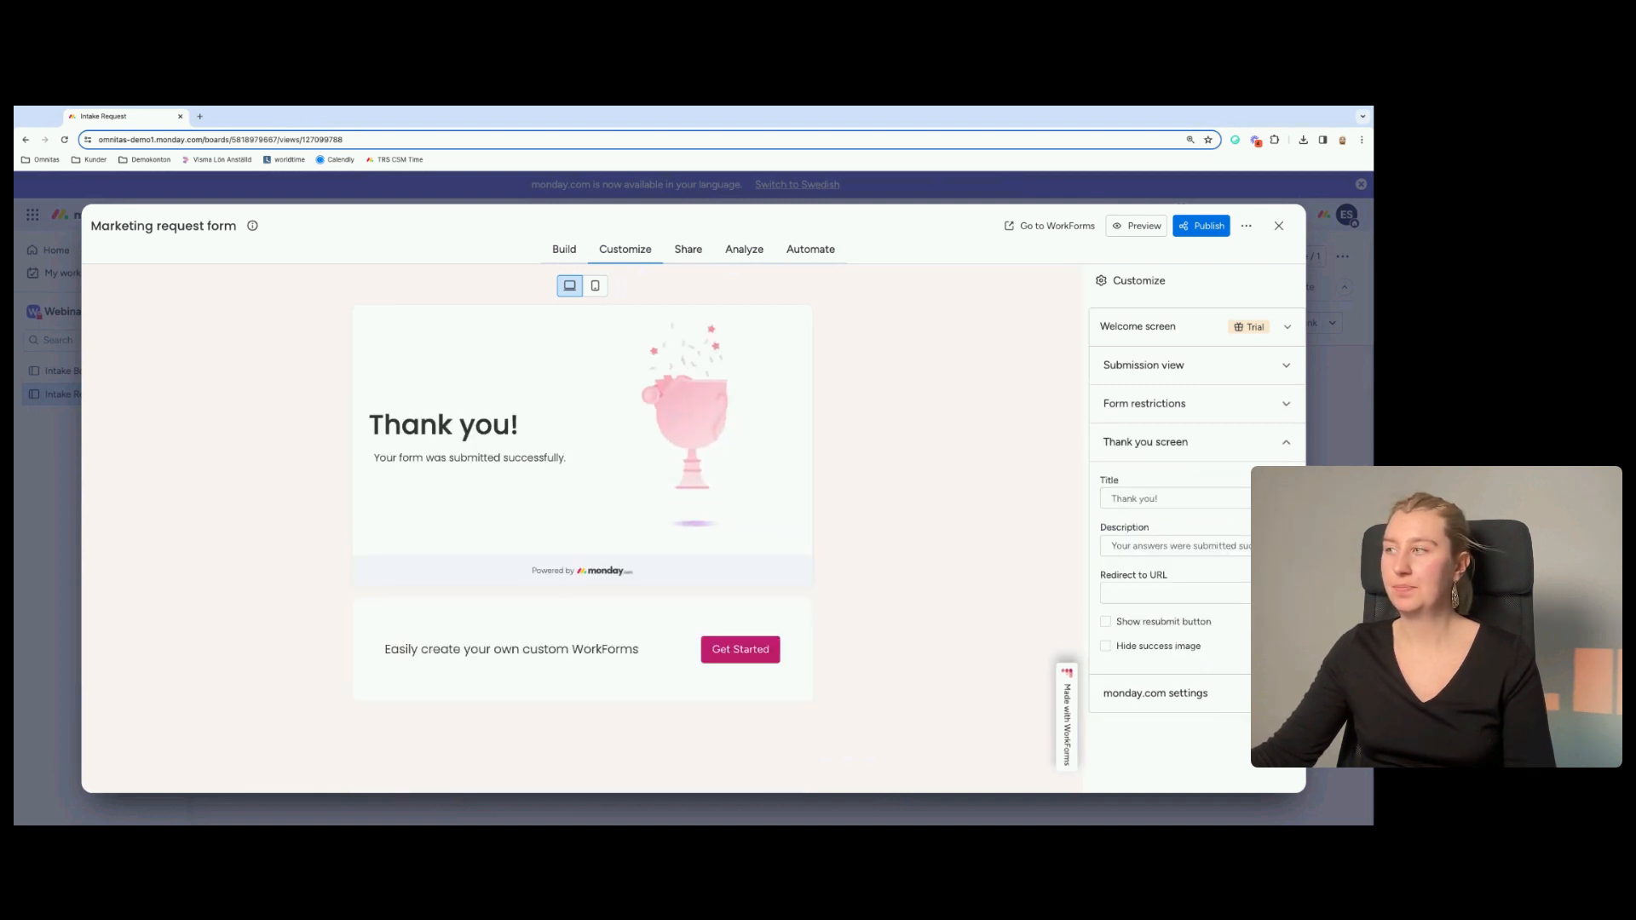
left_click(565, 250)
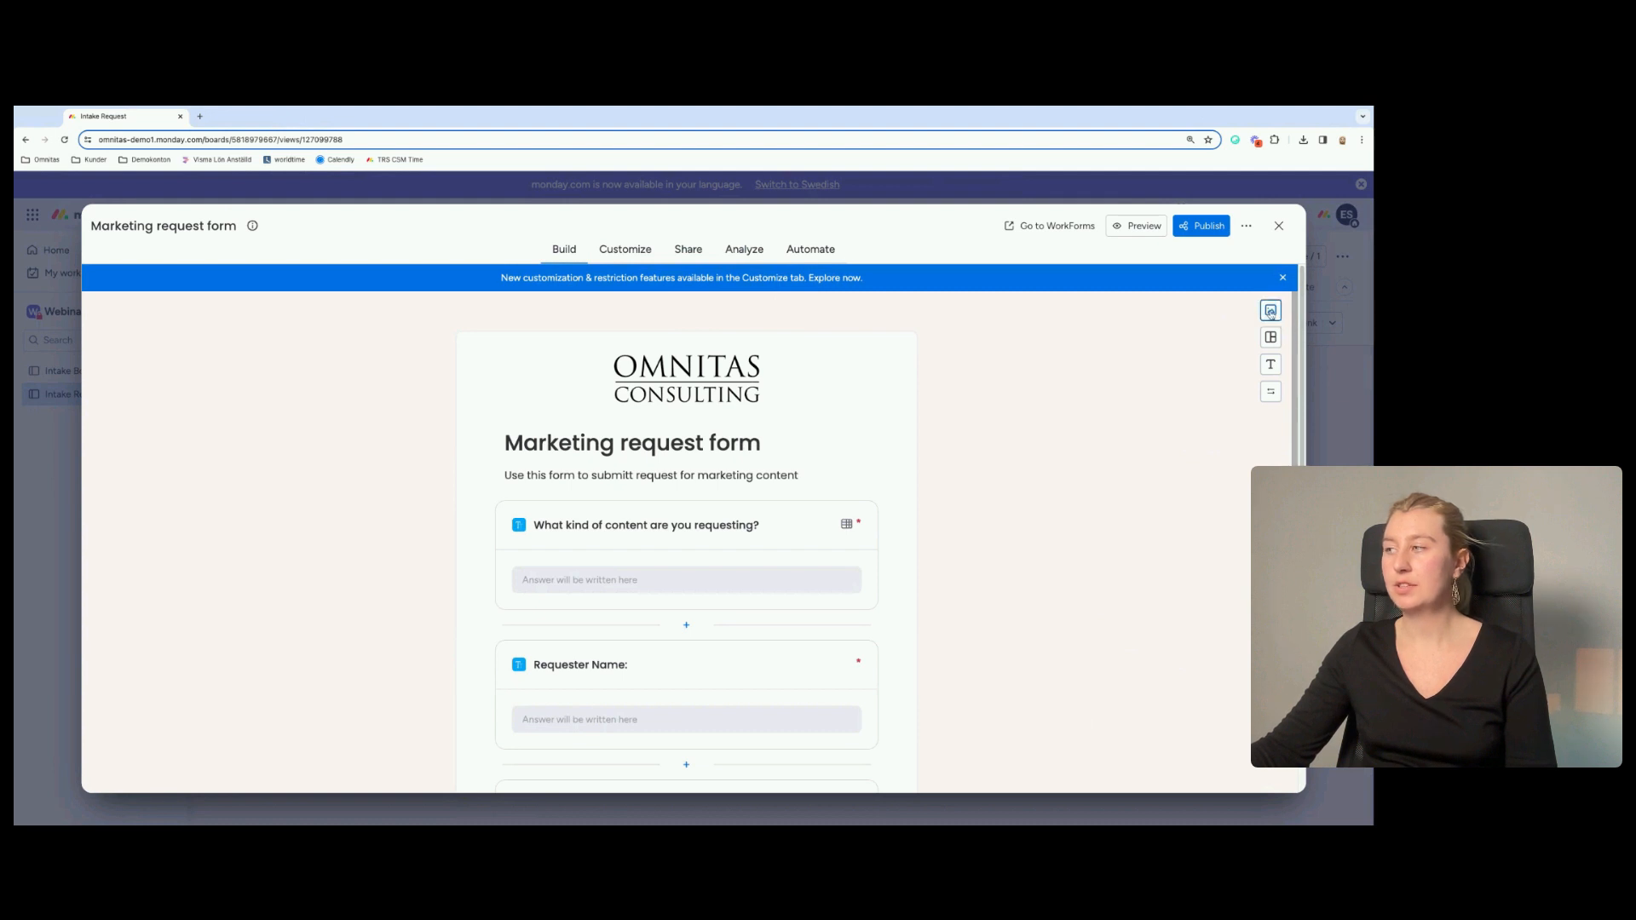
Set the form's background to a custom deep blue color.
left_click(1270, 312)
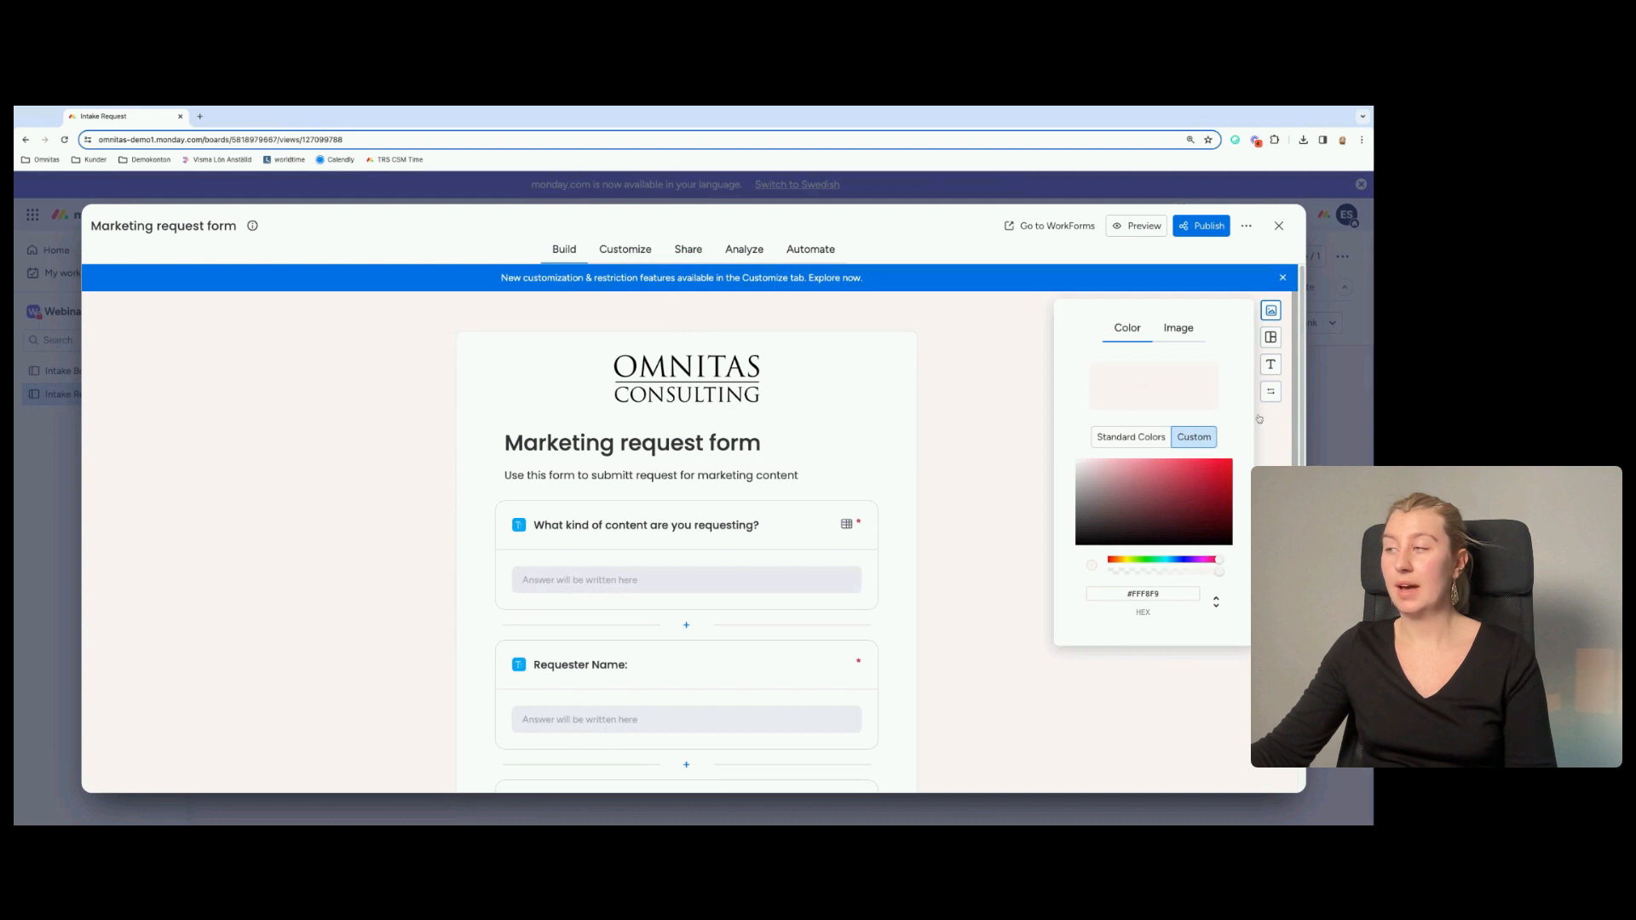
left_click(1184, 561)
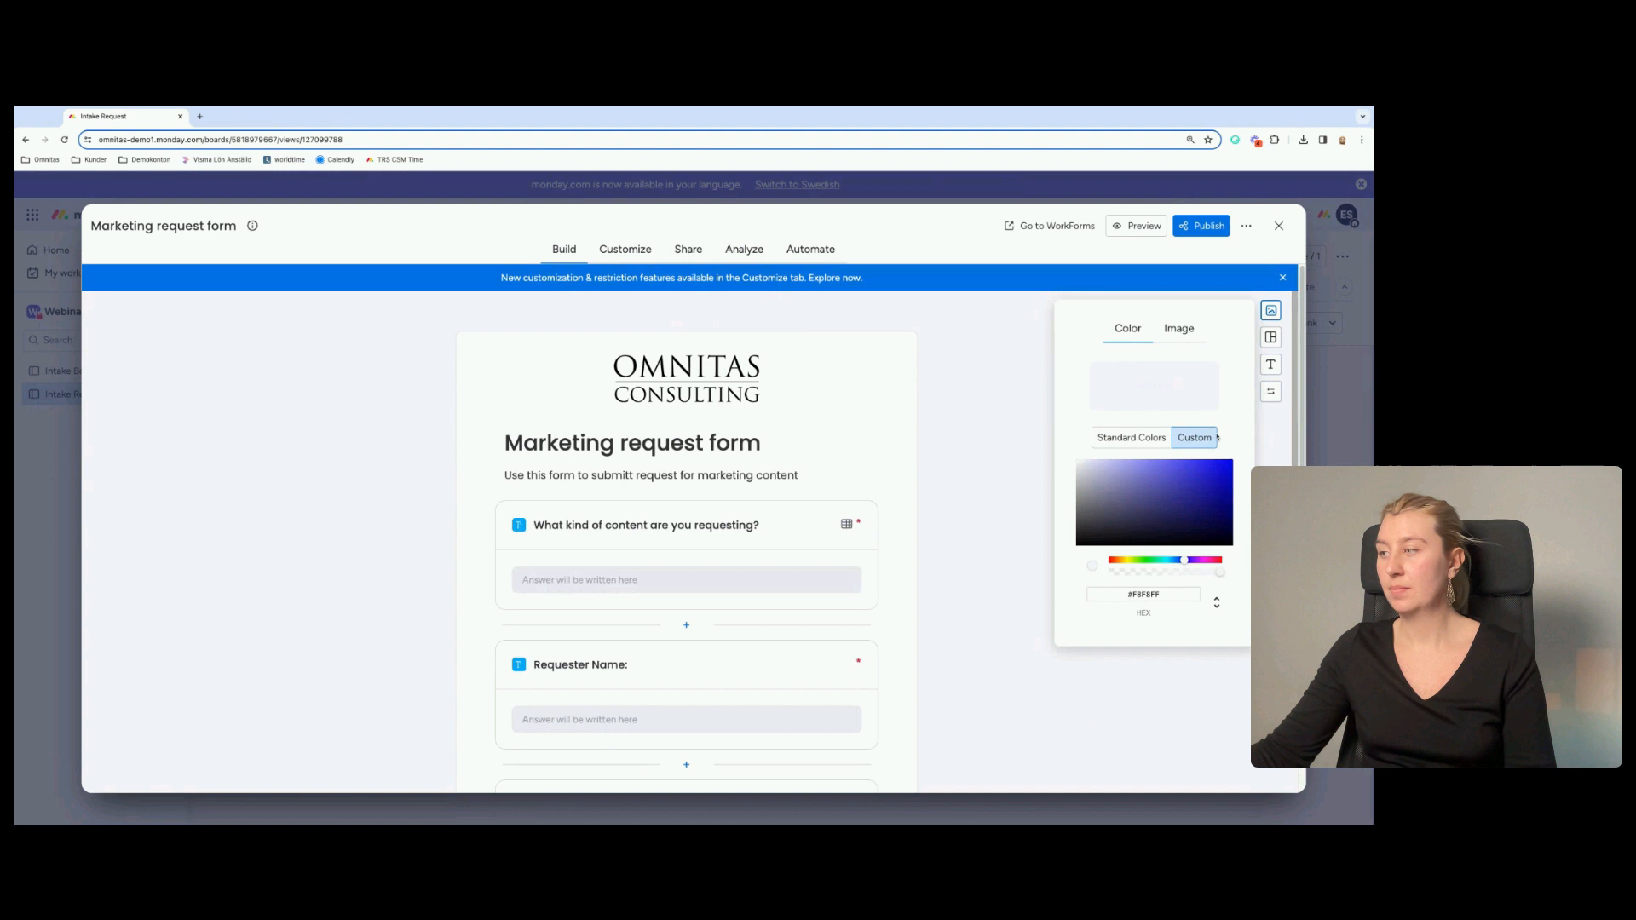
left_click(1190, 481)
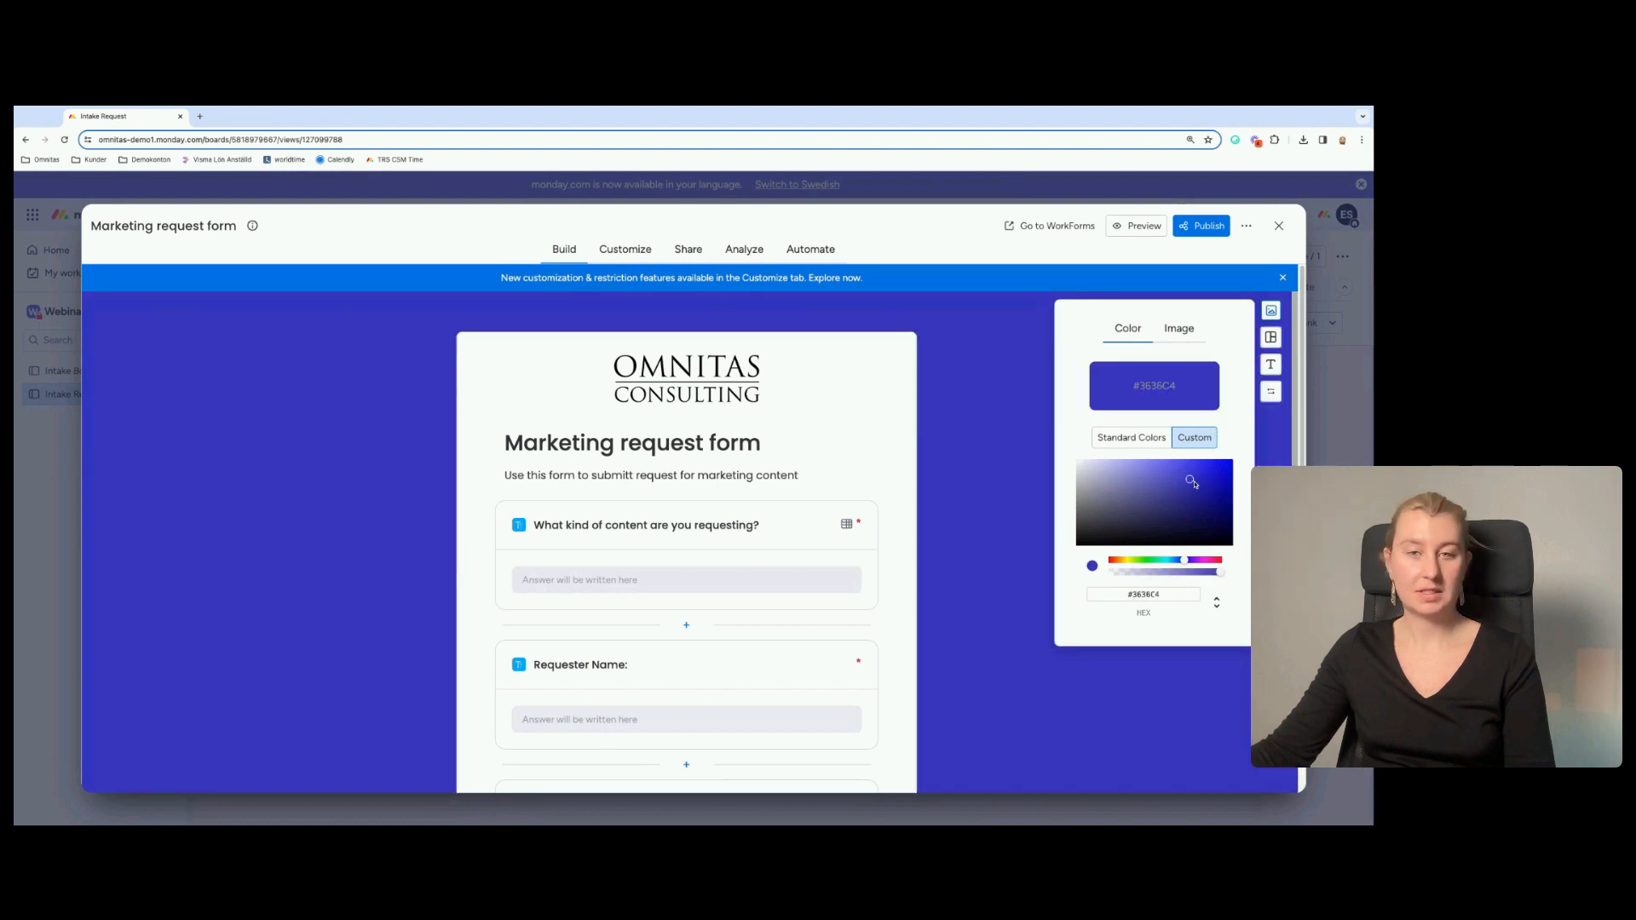
Try the dark blue preset background image, and apply the orange-to-turquoise layered paper image to the form instead.
left_click(1184, 333)
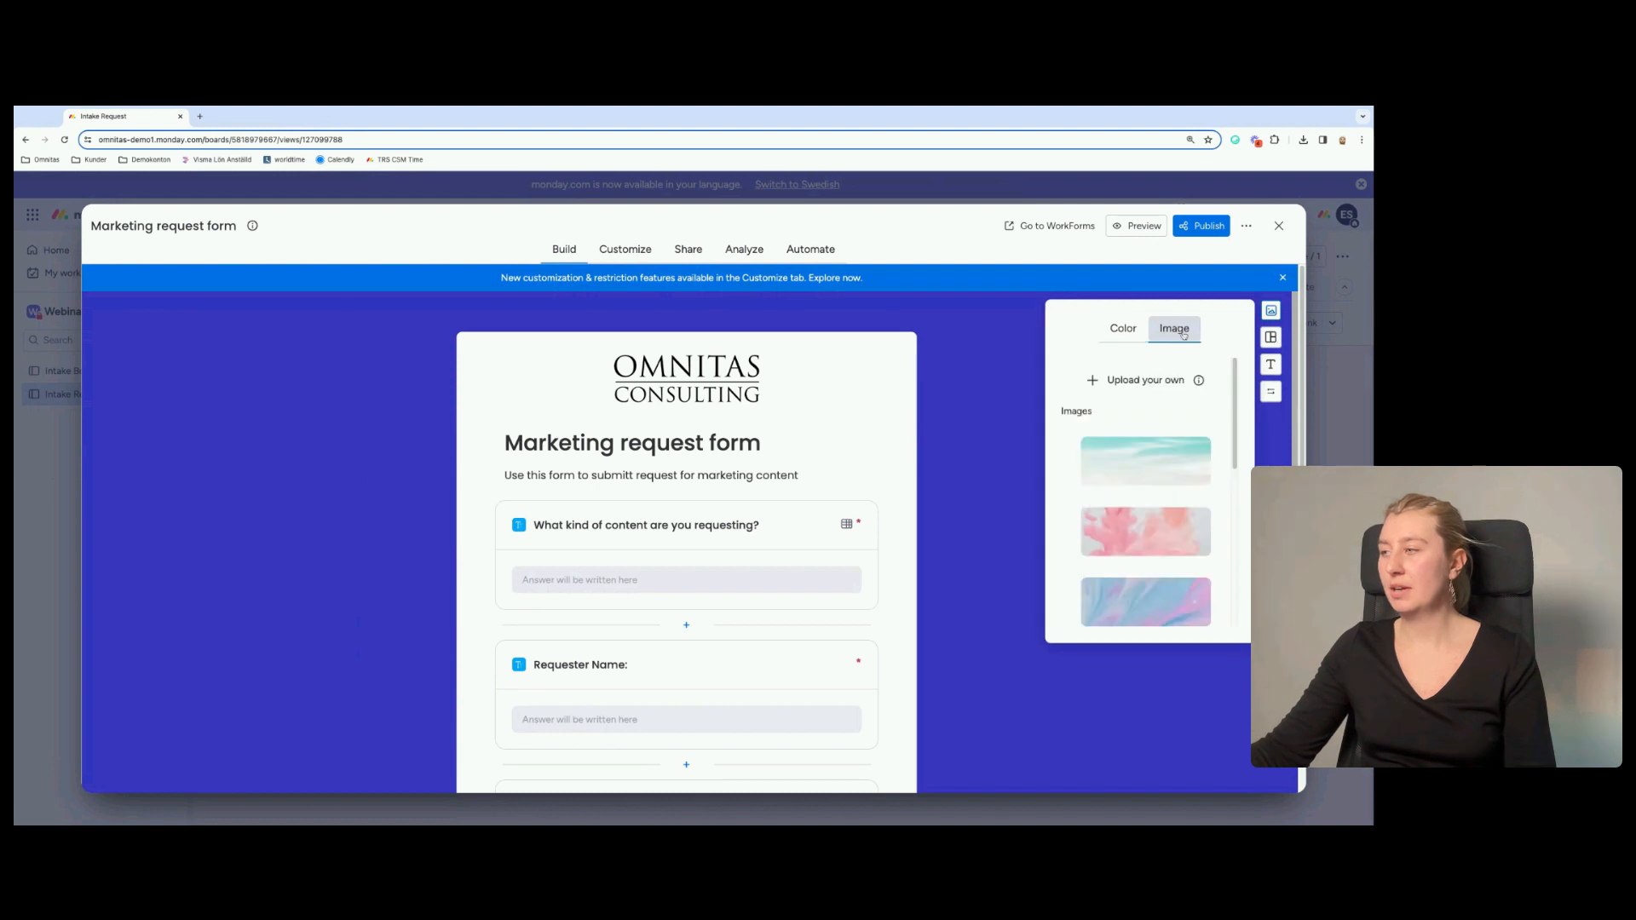
scroll(1164, 503, "down", 5)
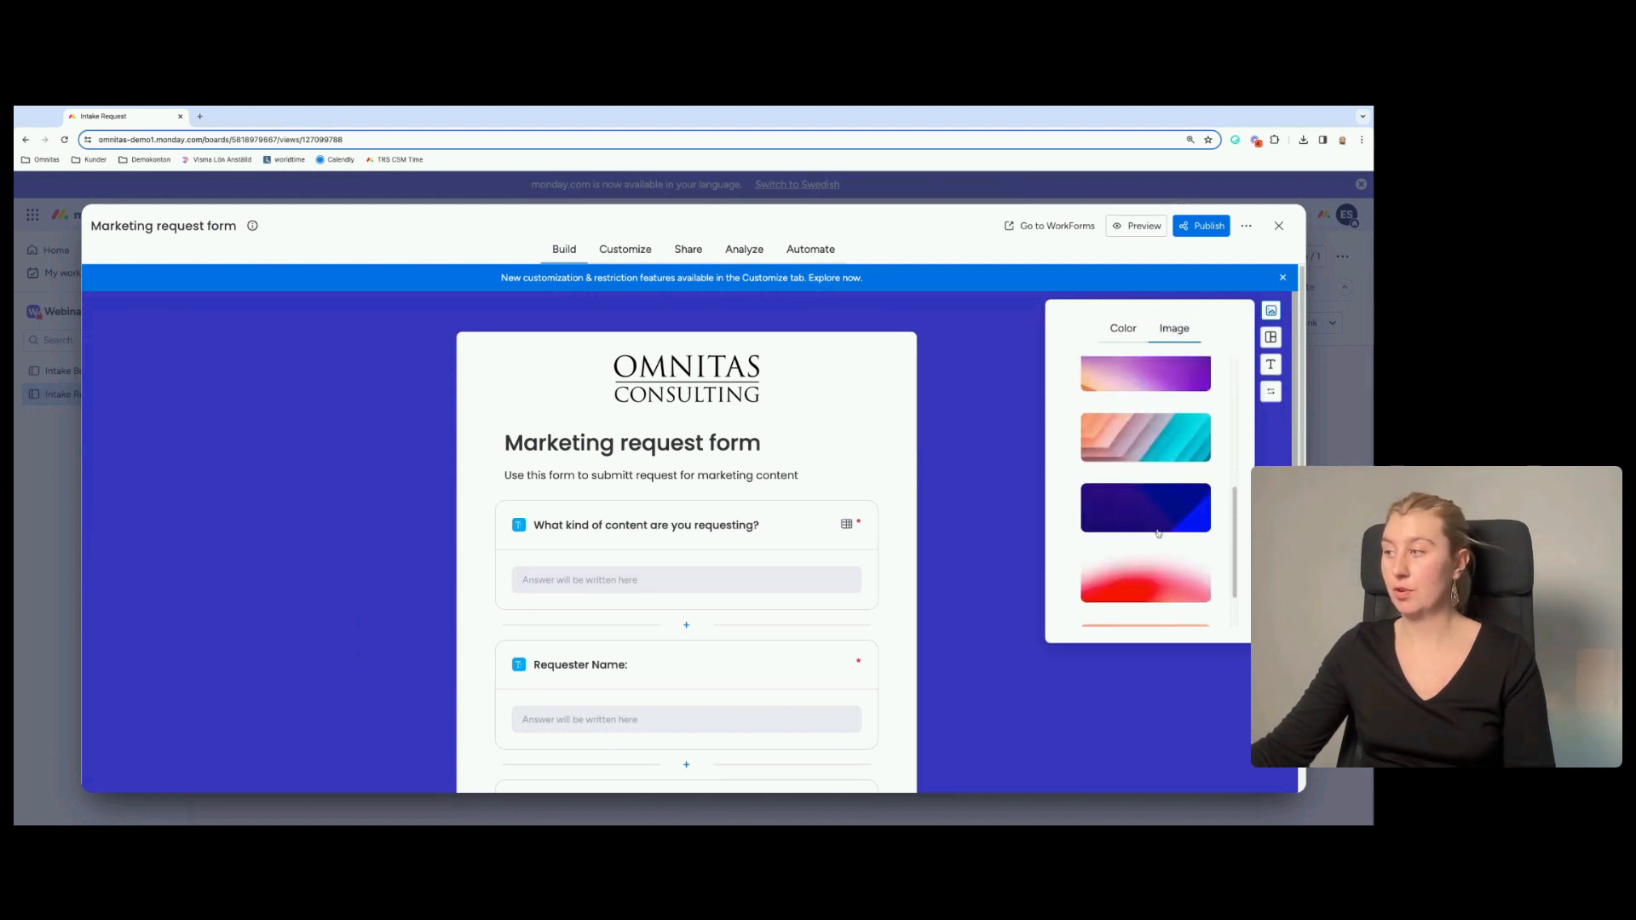
scroll(1164, 535, "down", 1)
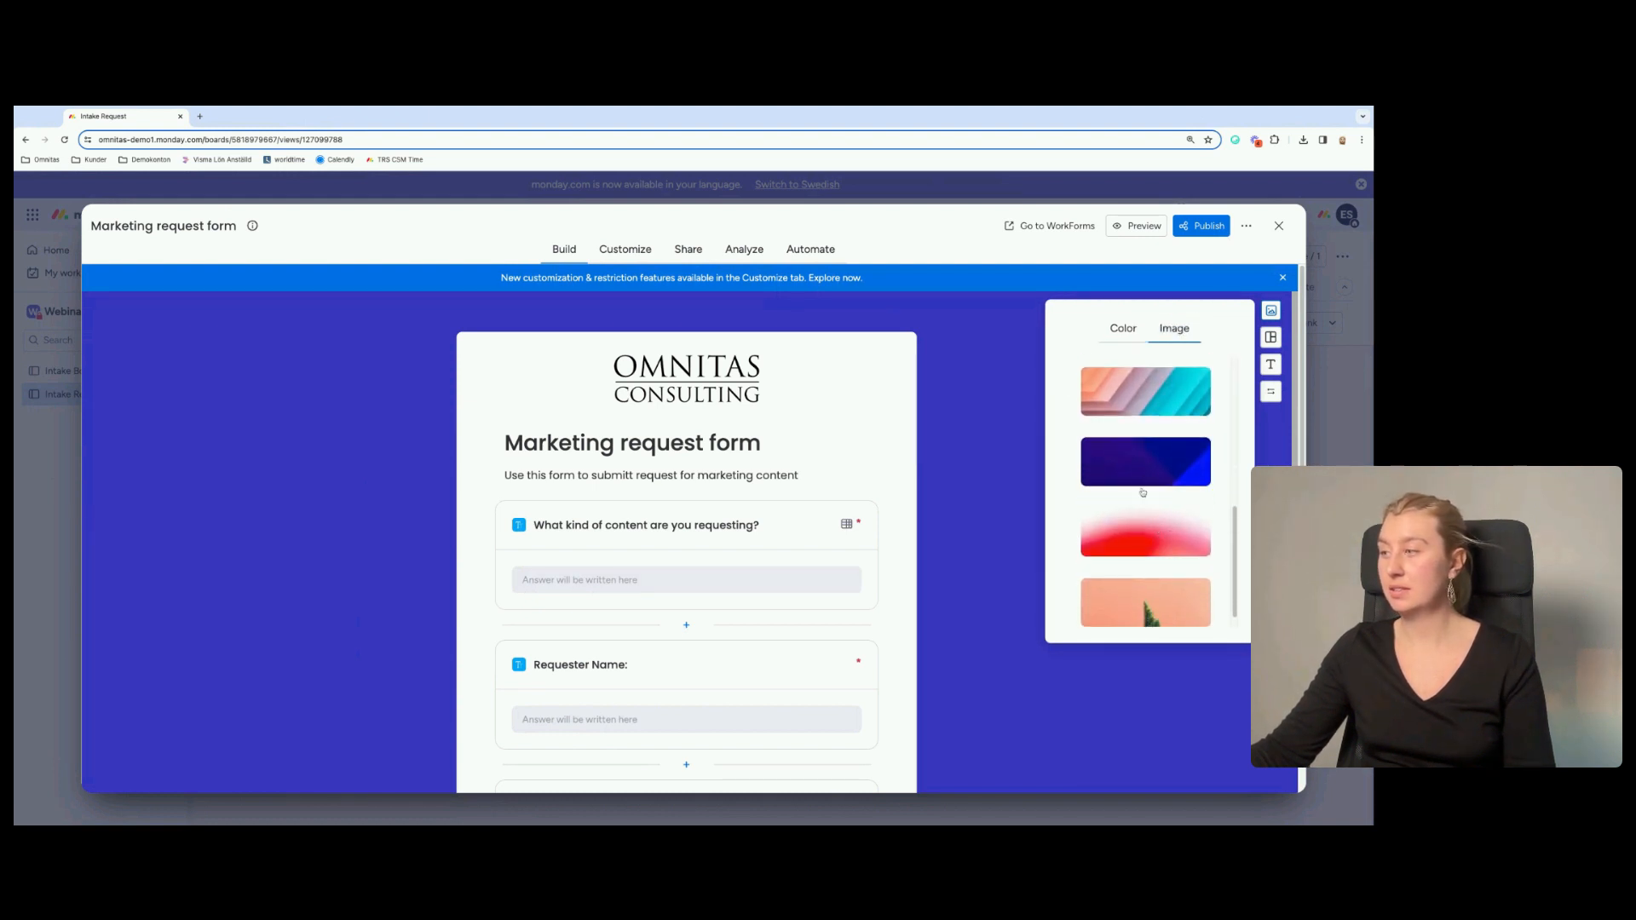
left_click(1154, 465)
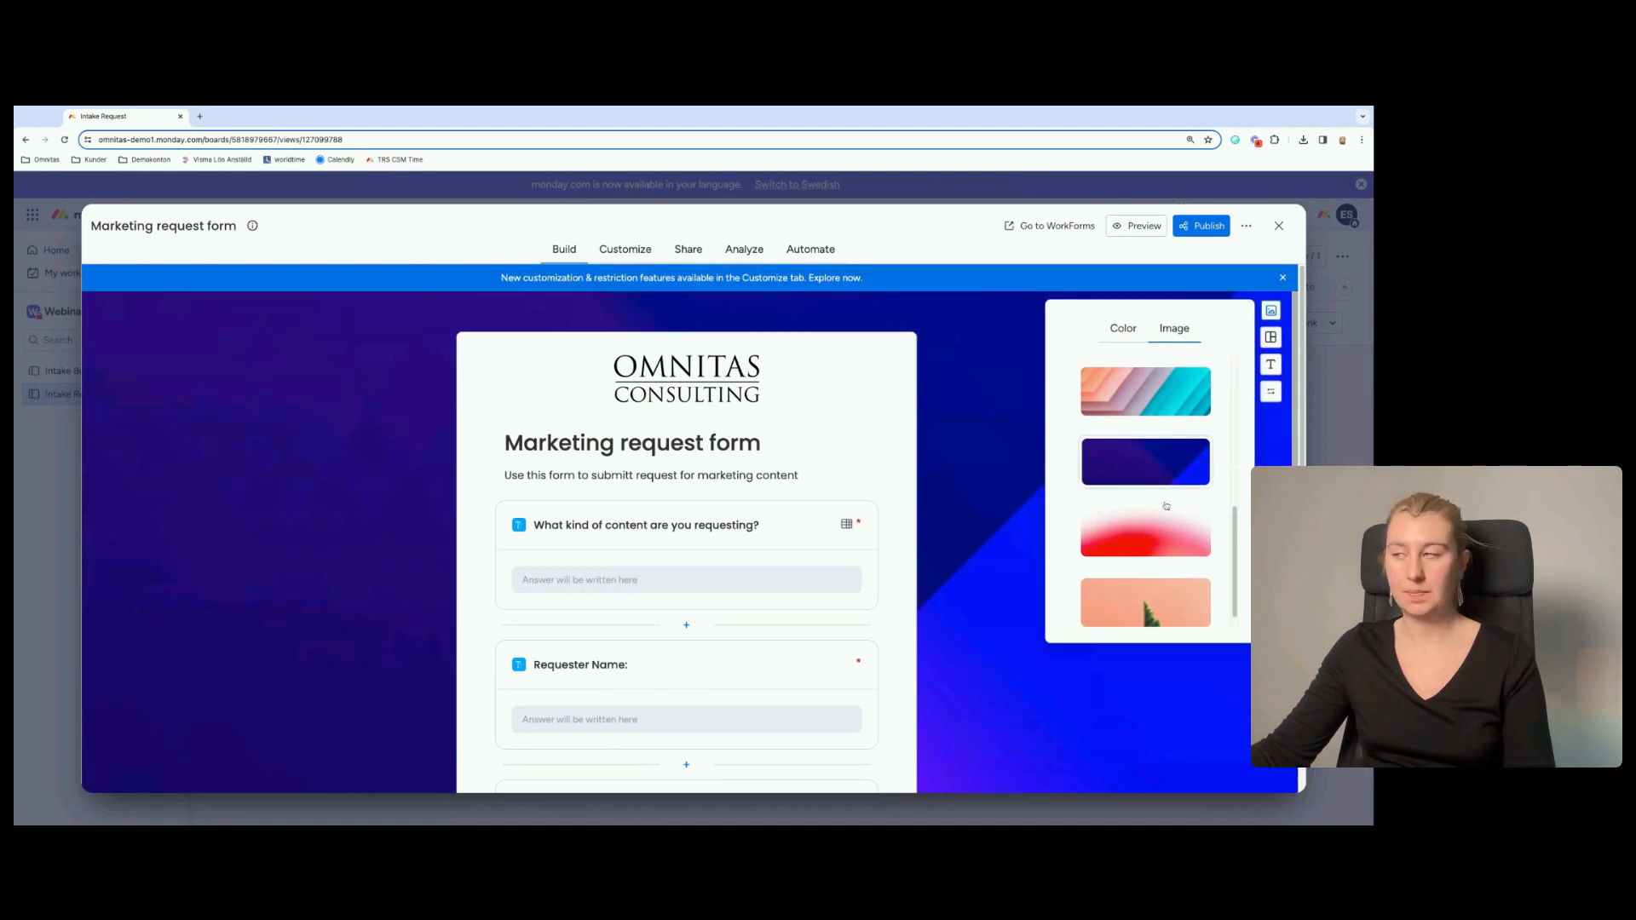
left_click(1161, 392)
scroll(1171, 387, "up", 2)
scroll(1171, 387, "up", 3)
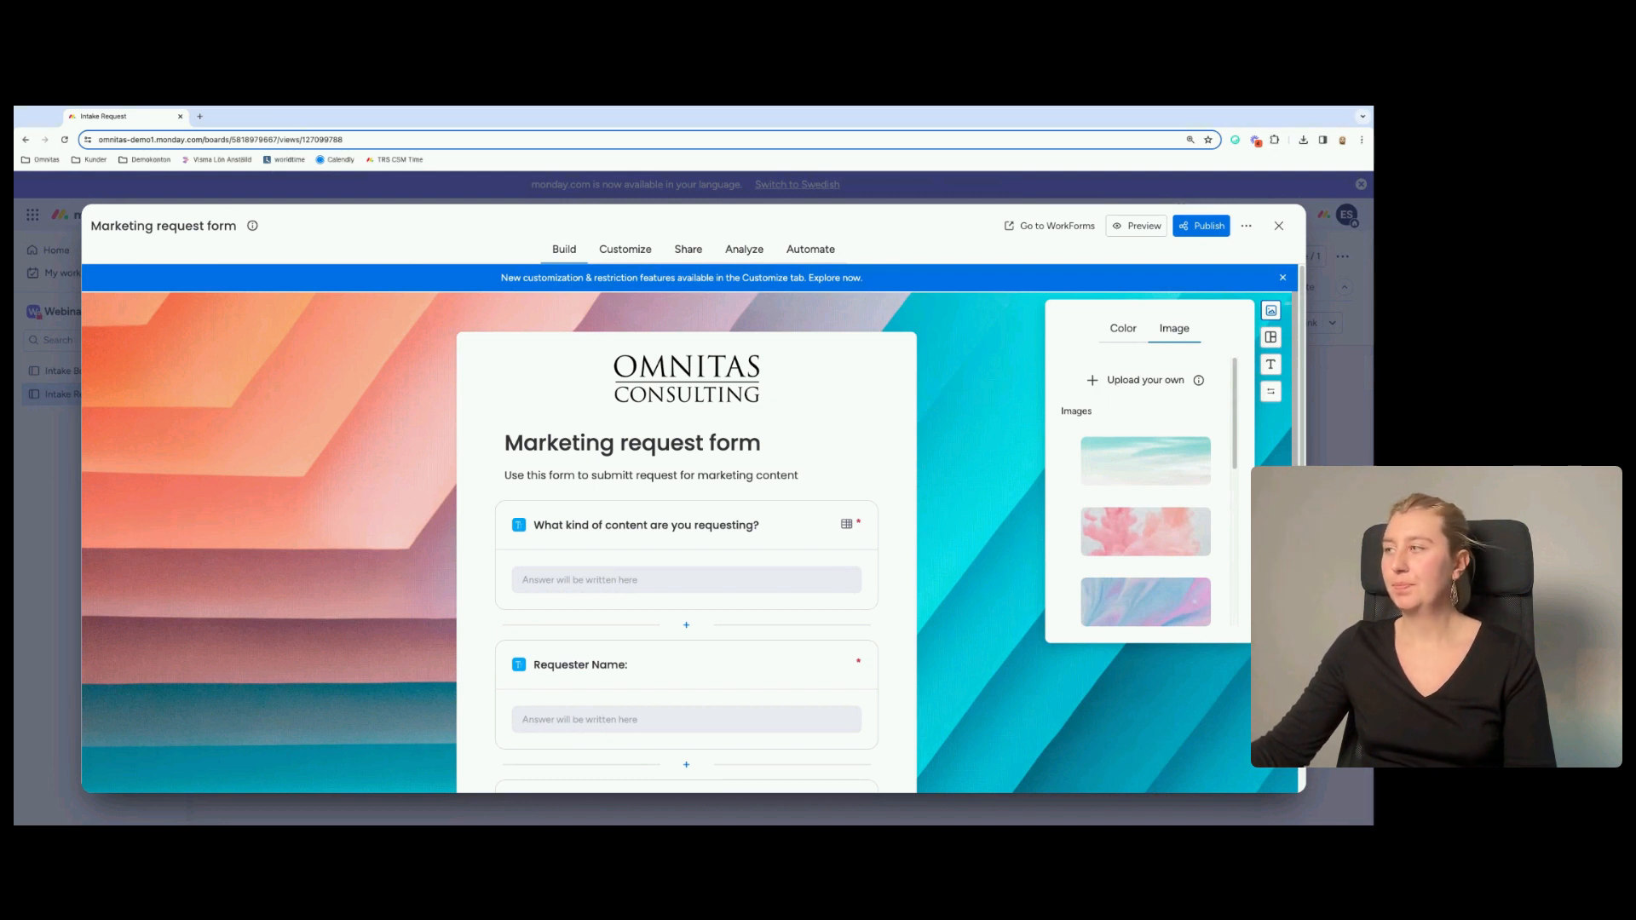
Try the left and right framed form alignments, and return to the centered framed alignment.
left_click(1274, 340)
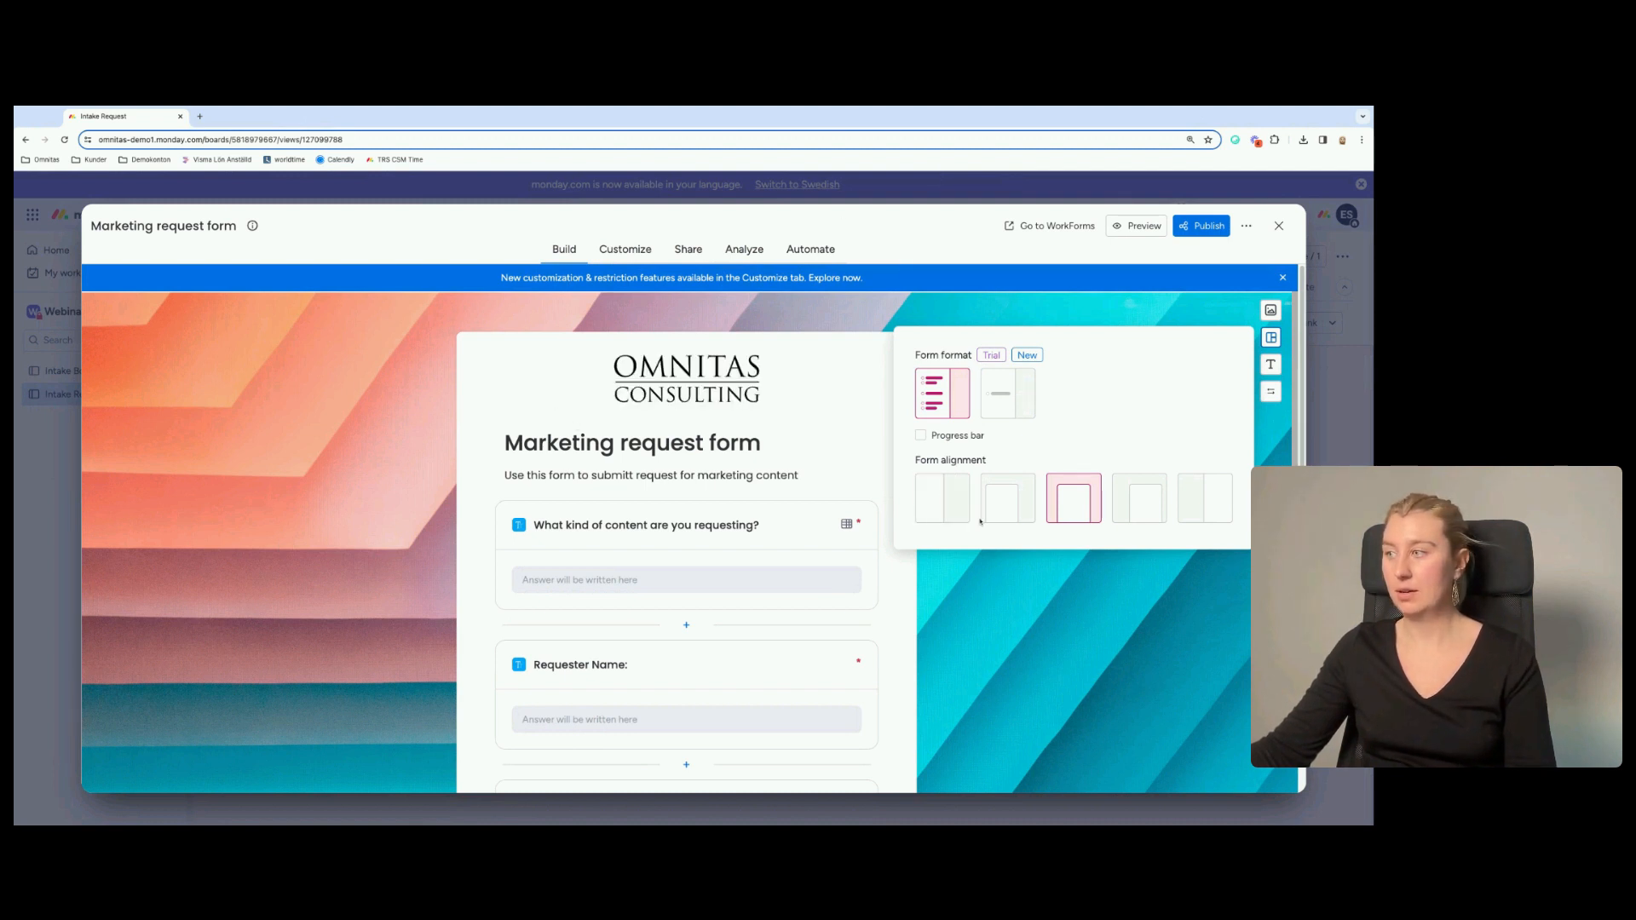
left_click(1005, 506)
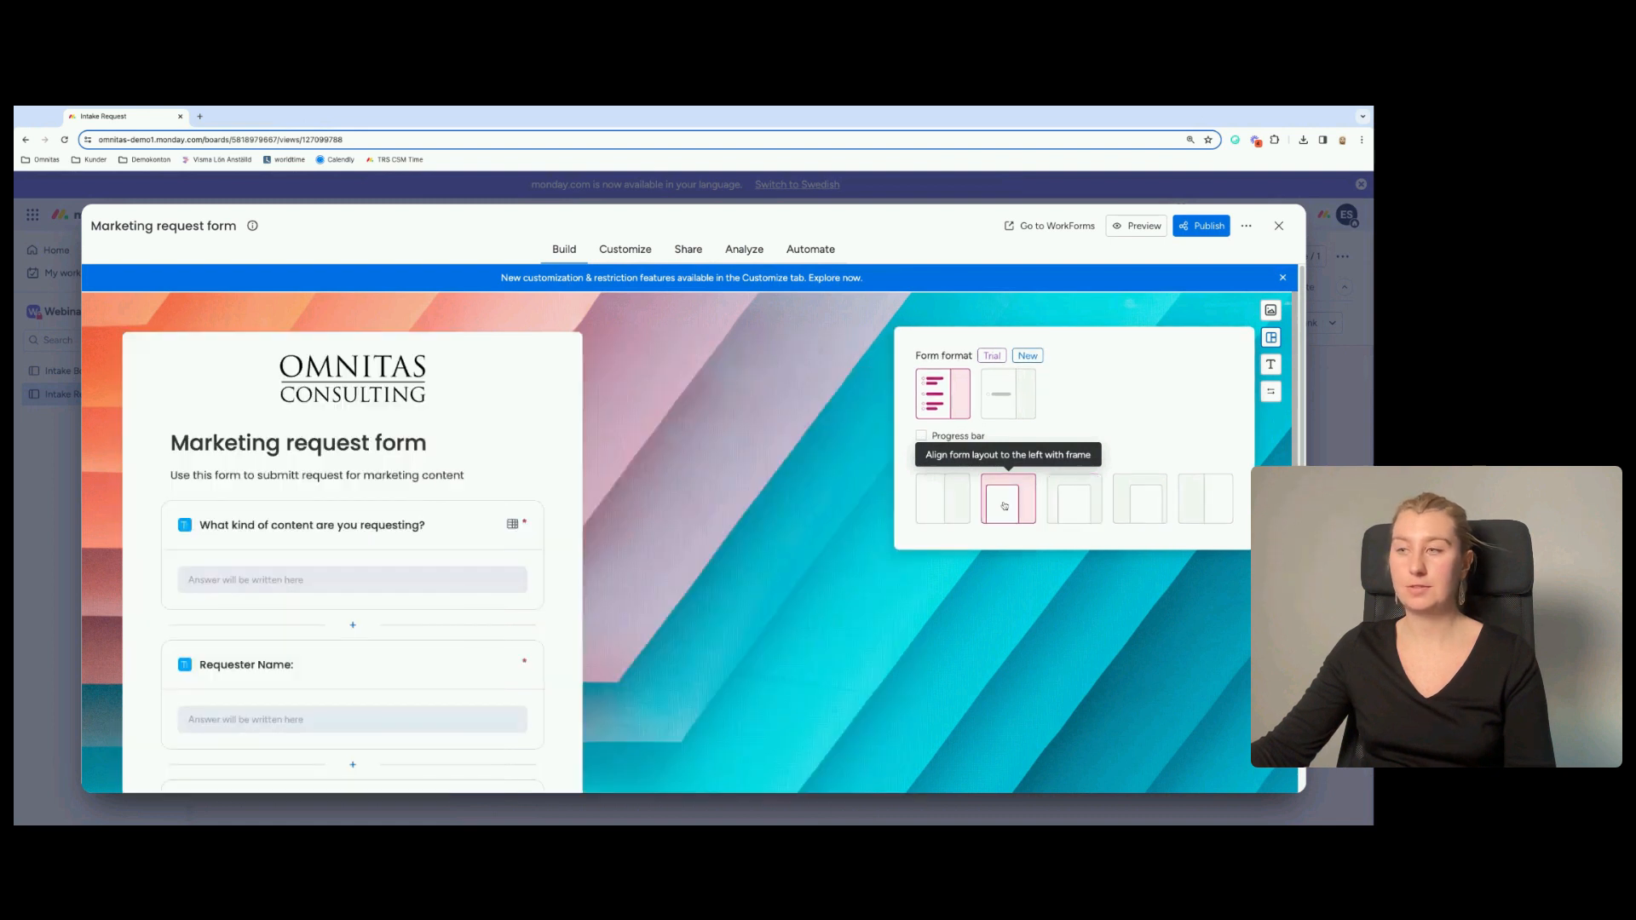
left_click(1153, 503)
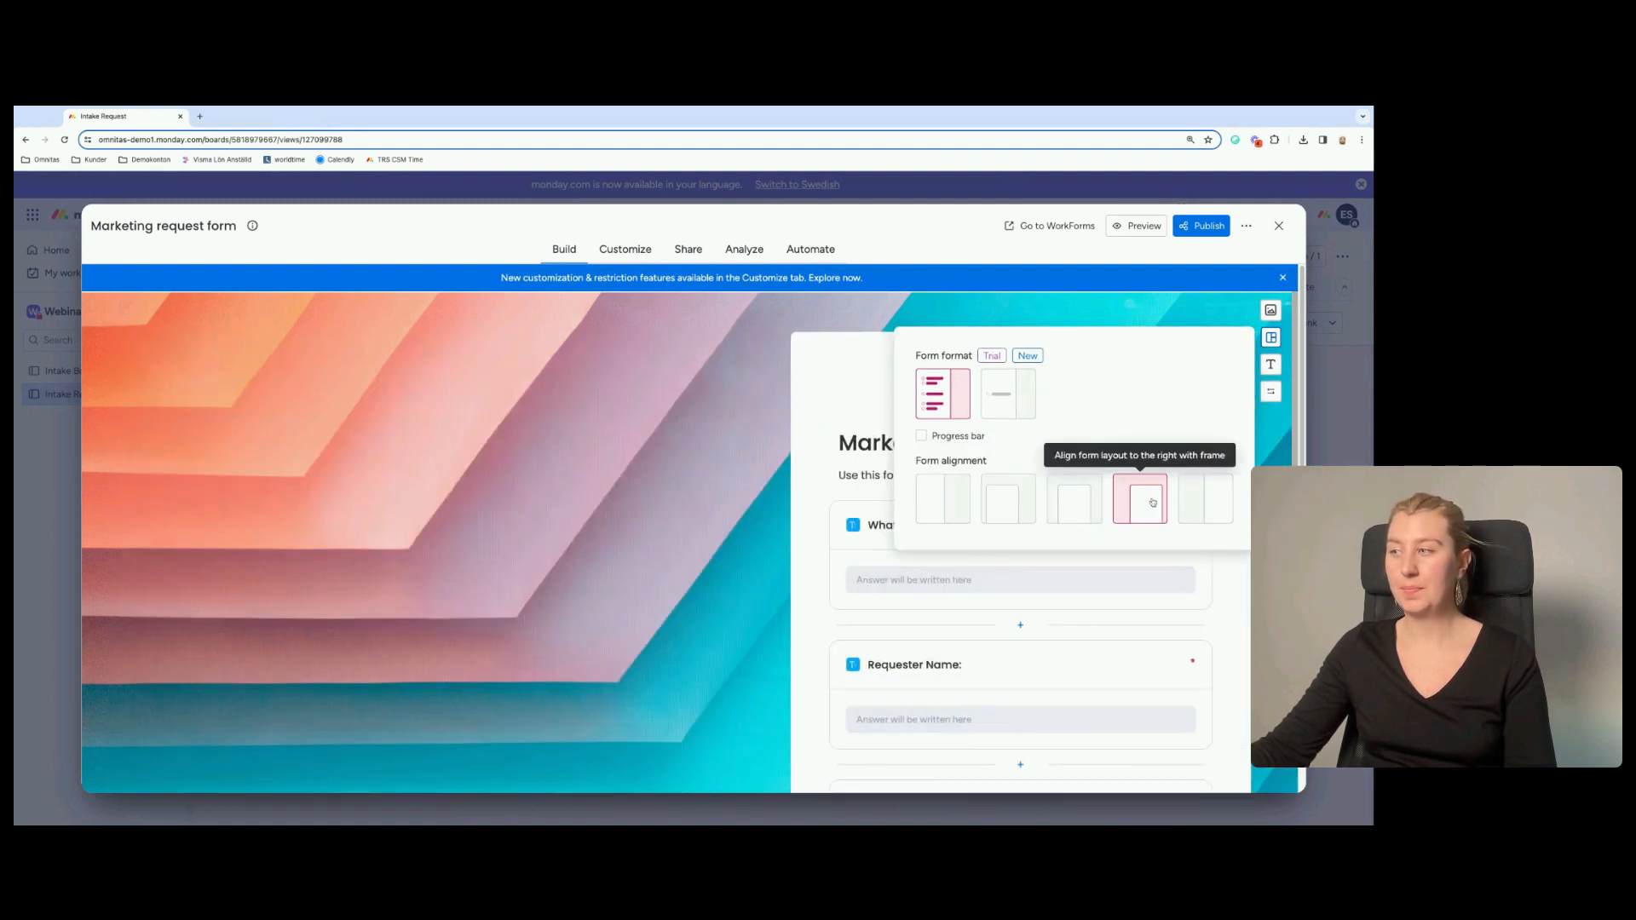
left_click(1078, 515)
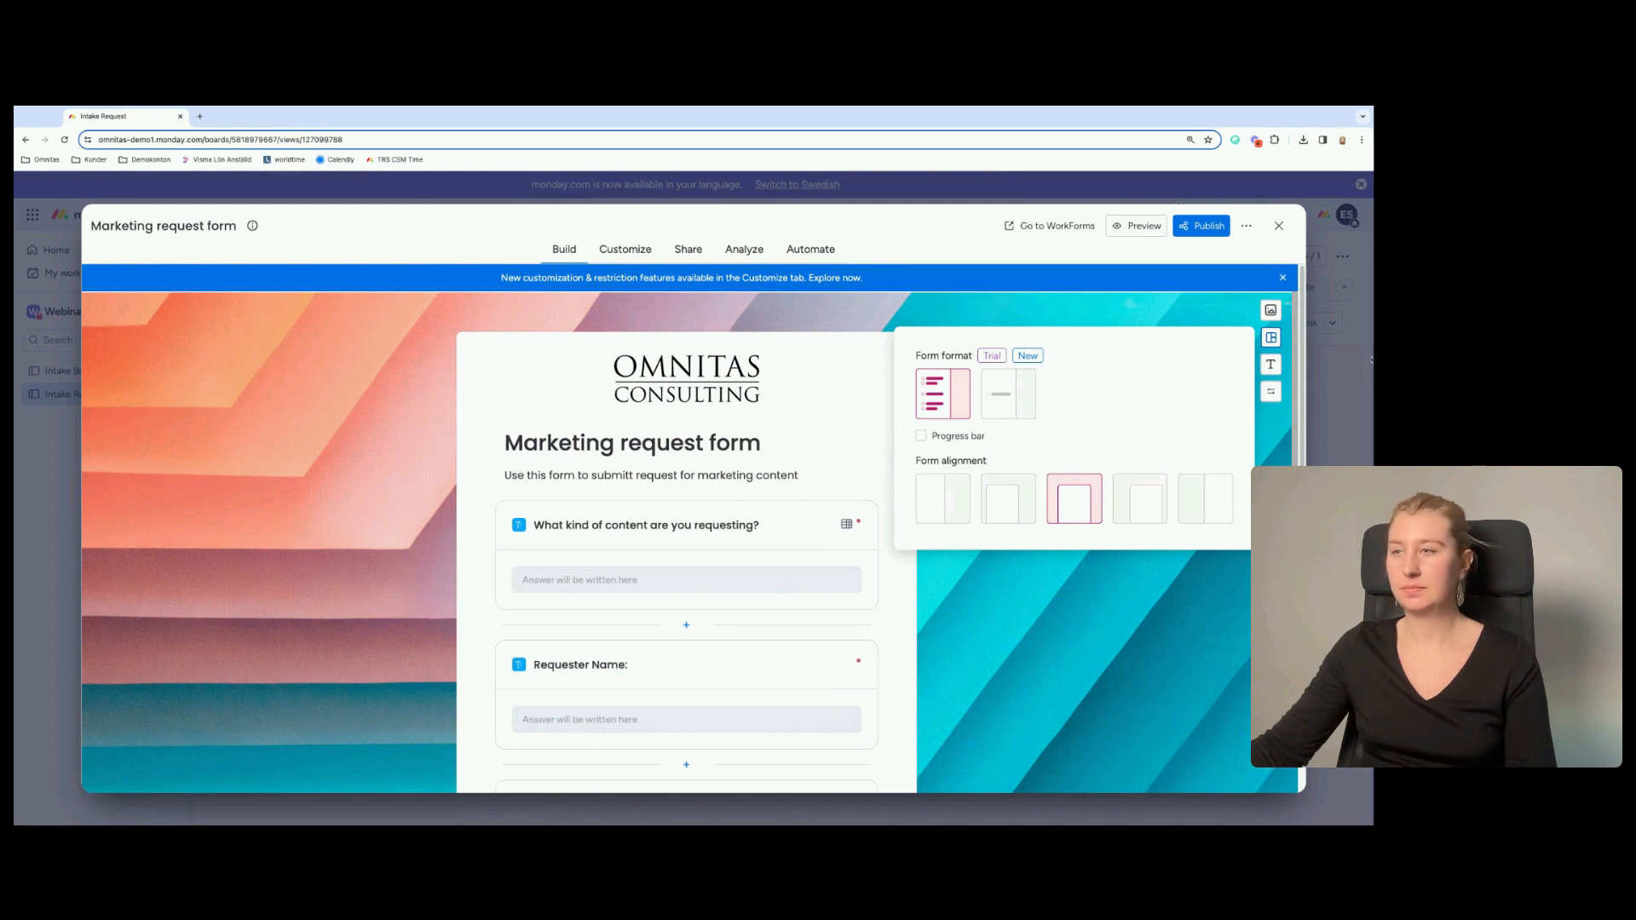
left_click(798, 324)
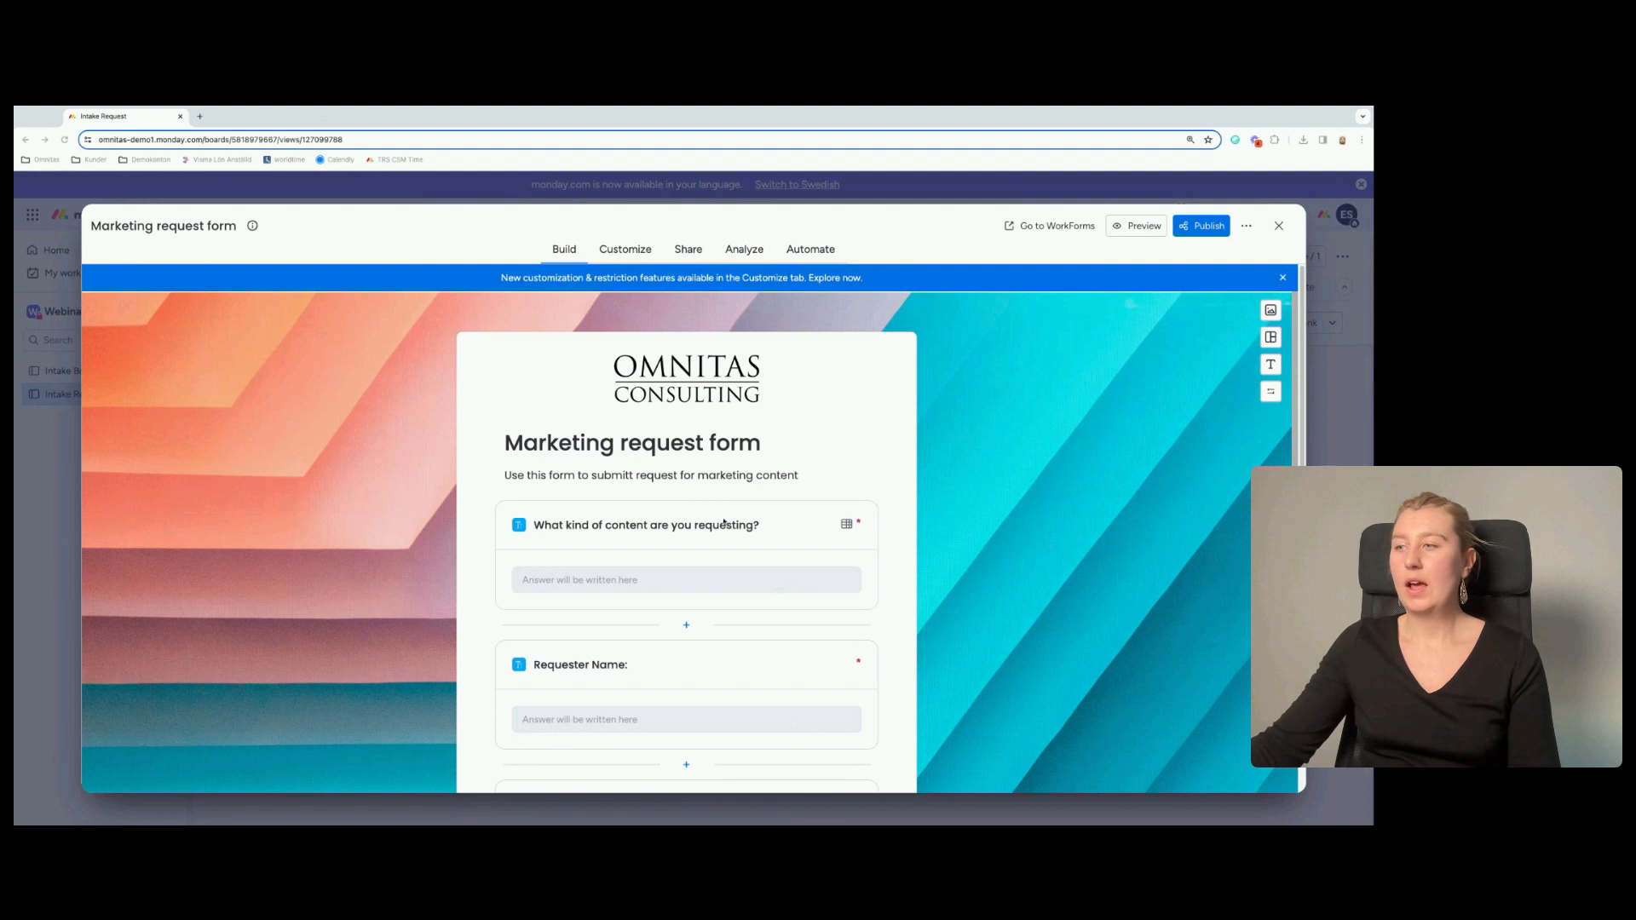
scroll(834, 449, "down", 1)
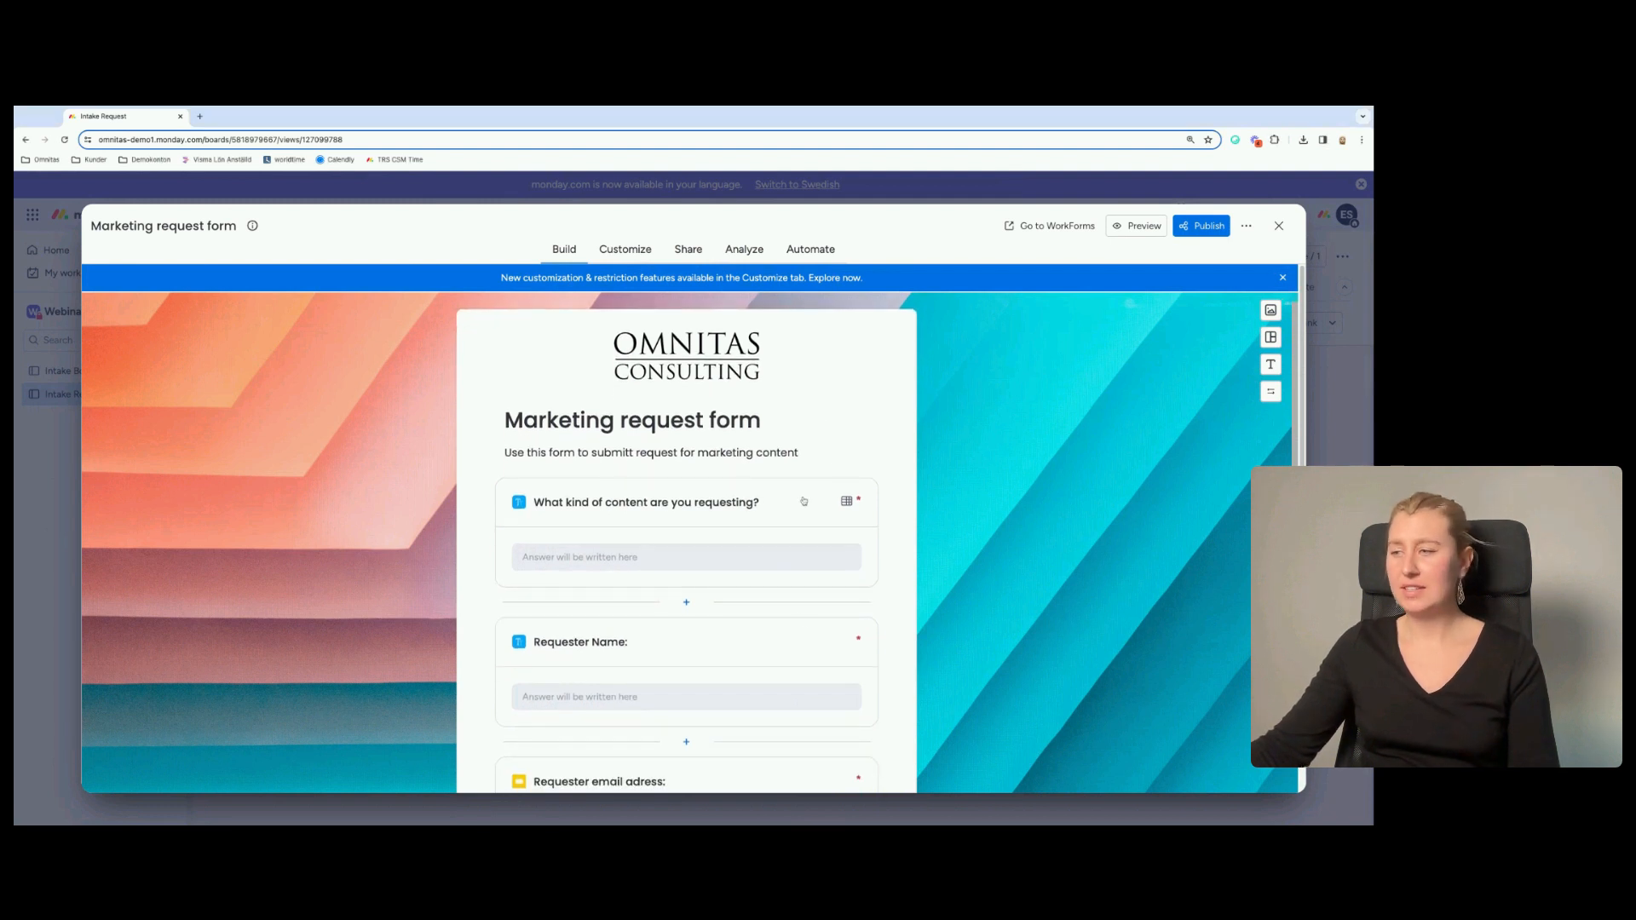
scroll(718, 567, "down", 2)
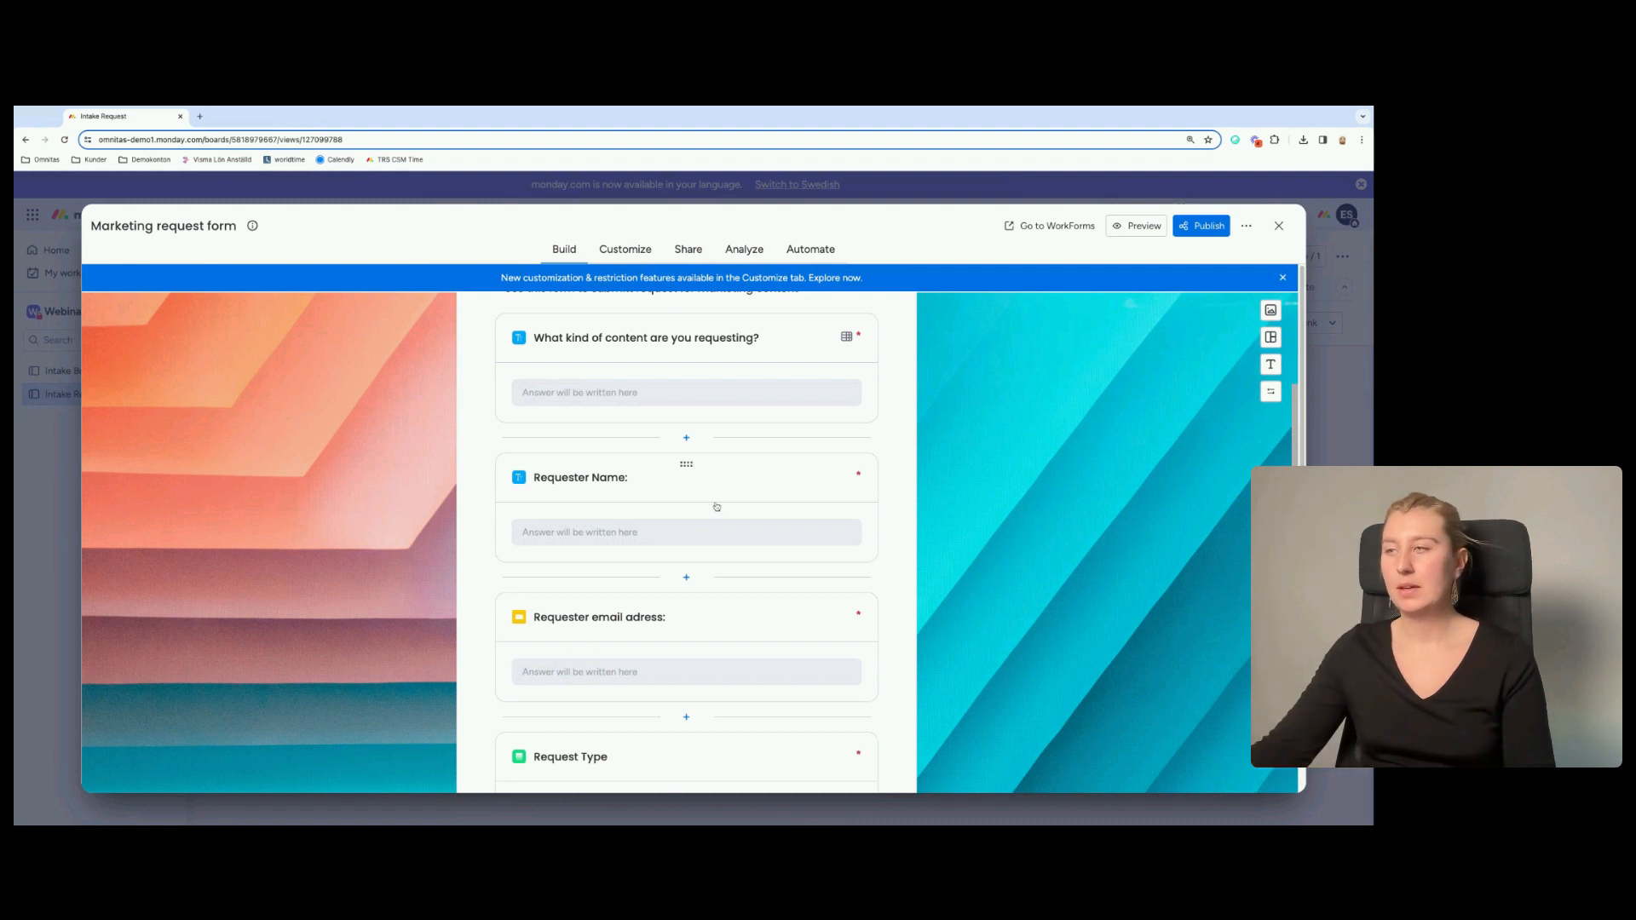
scroll(717, 506, "up", 3)
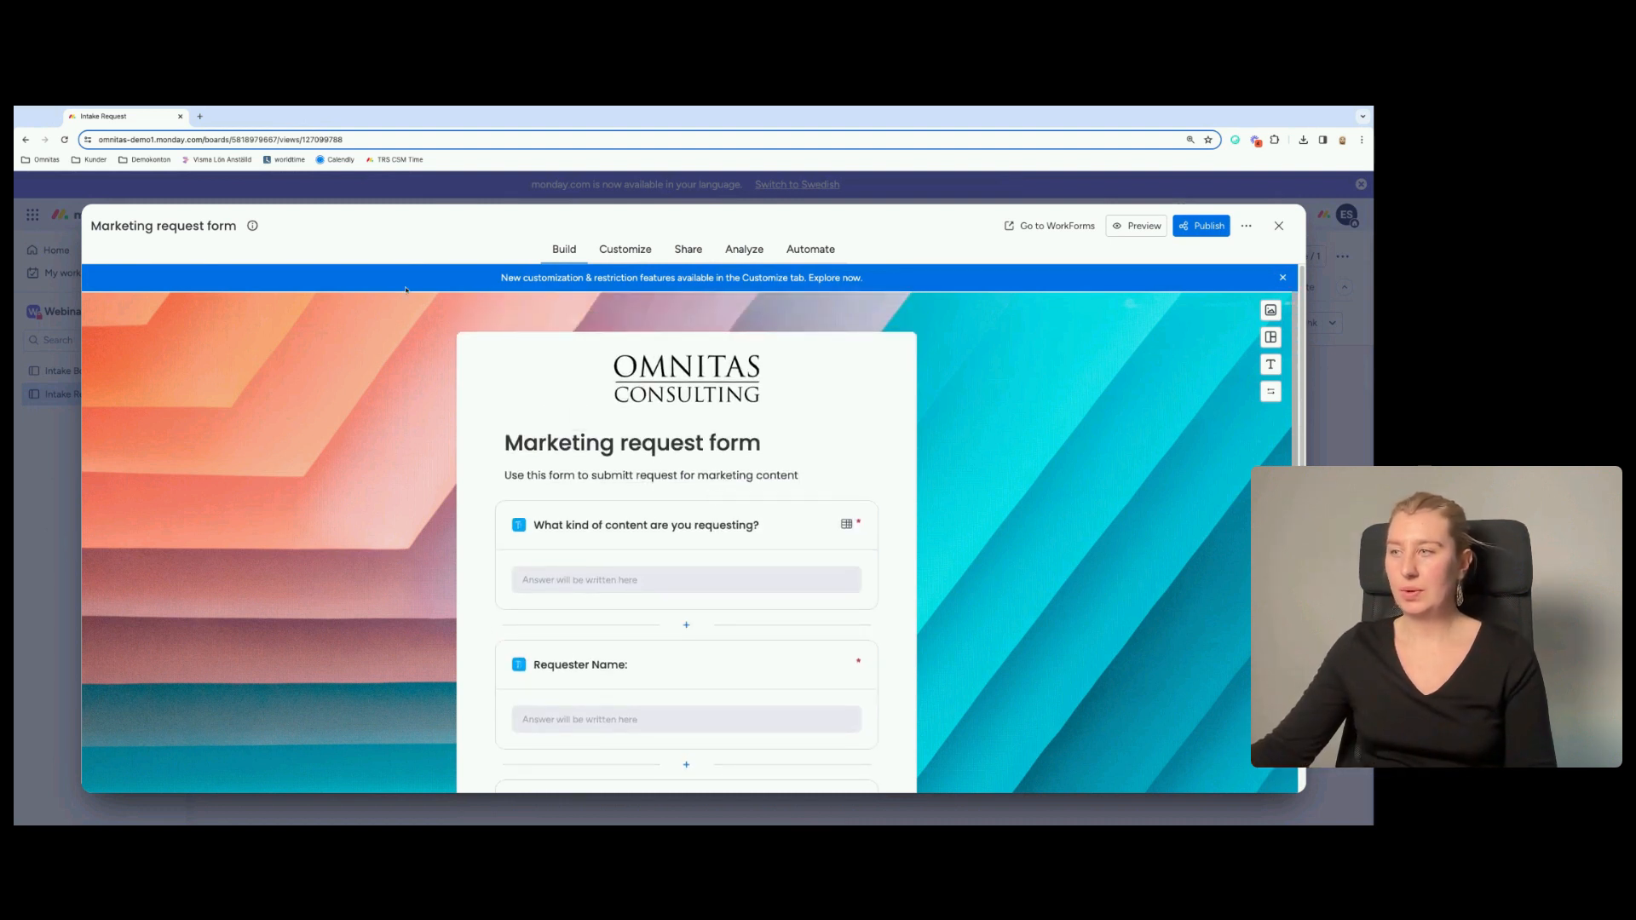
Include a condition on the Request Type question that applies when the answer is Social Media Post or Google Ad.
scroll(754, 533, "down", 1)
scroll(753, 533, "down", 5)
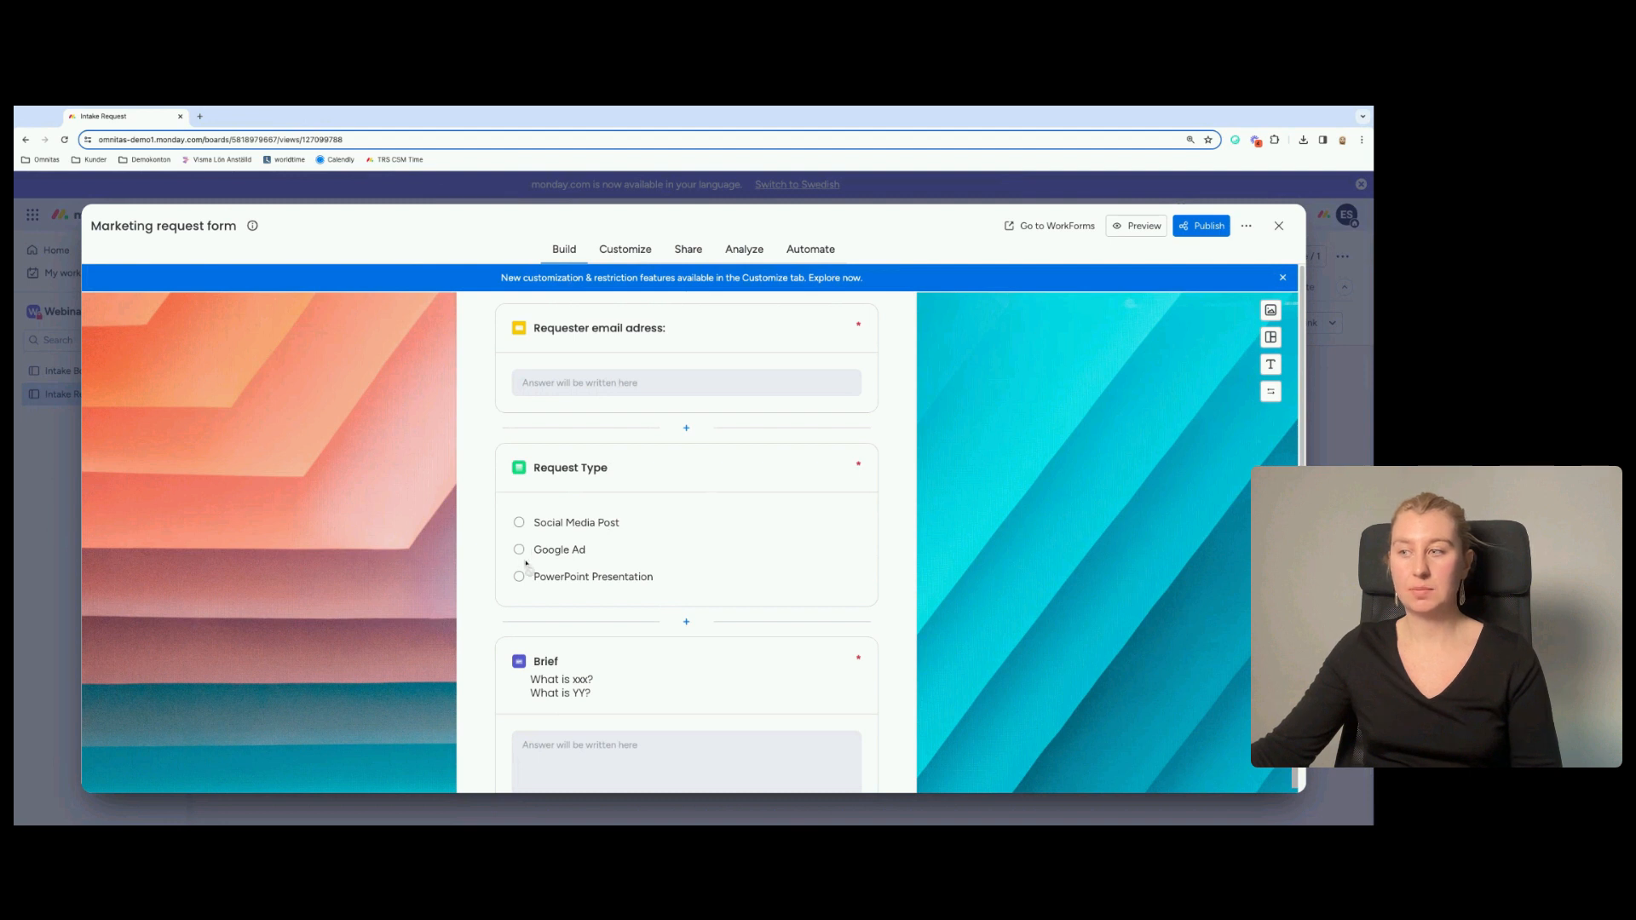
left_click(689, 476)
scroll(689, 477, "down", 1)
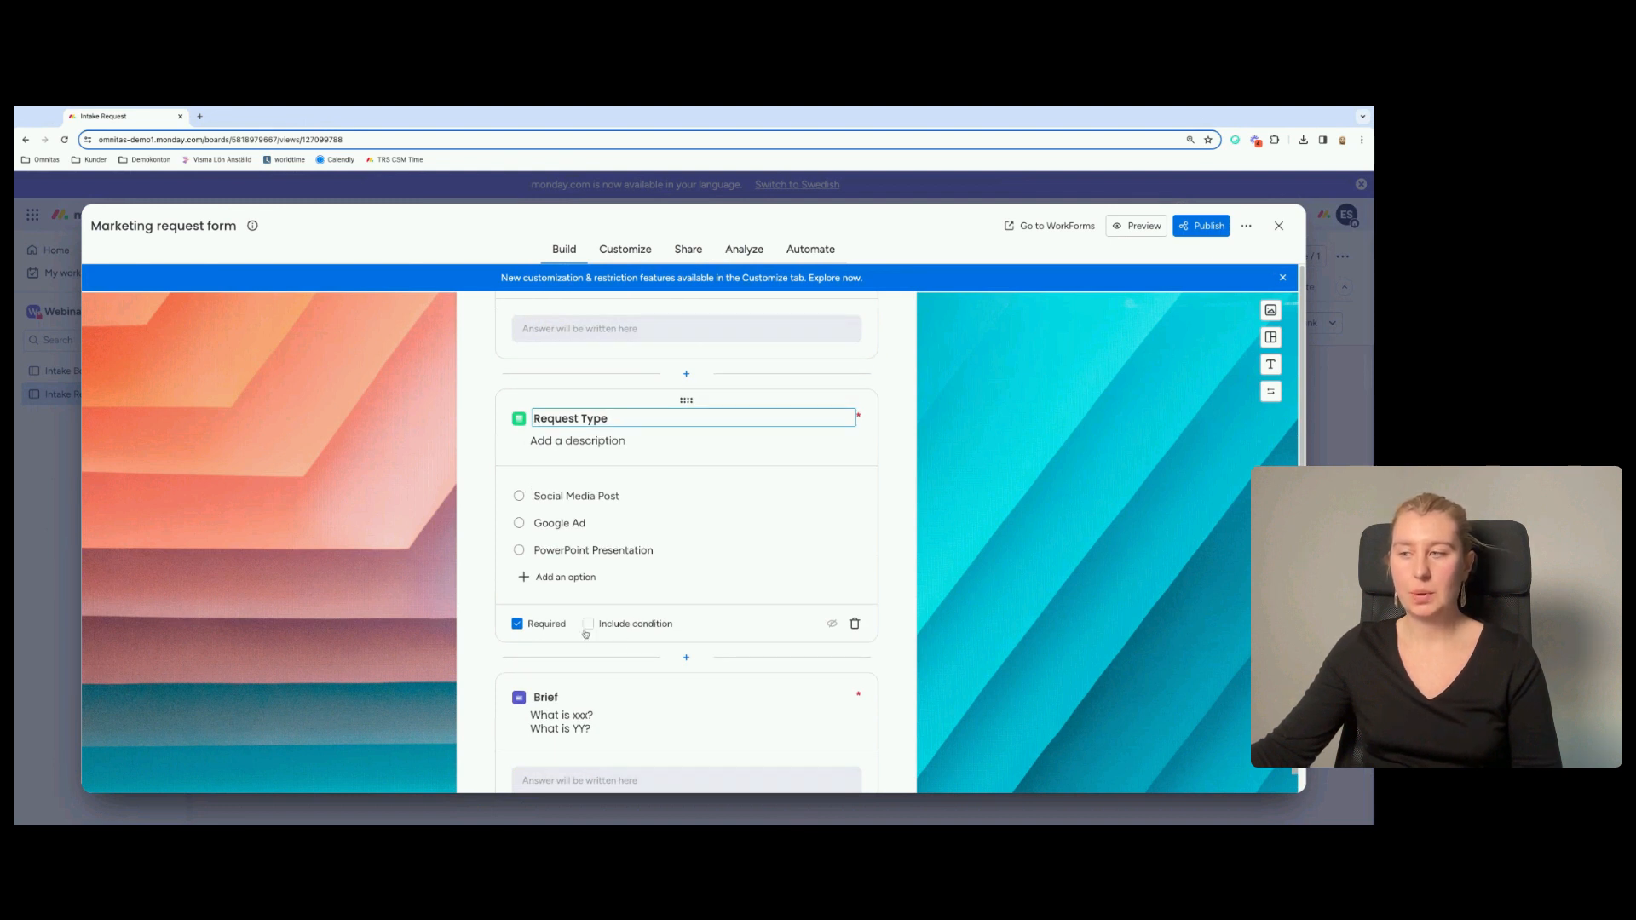
left_click(588, 624)
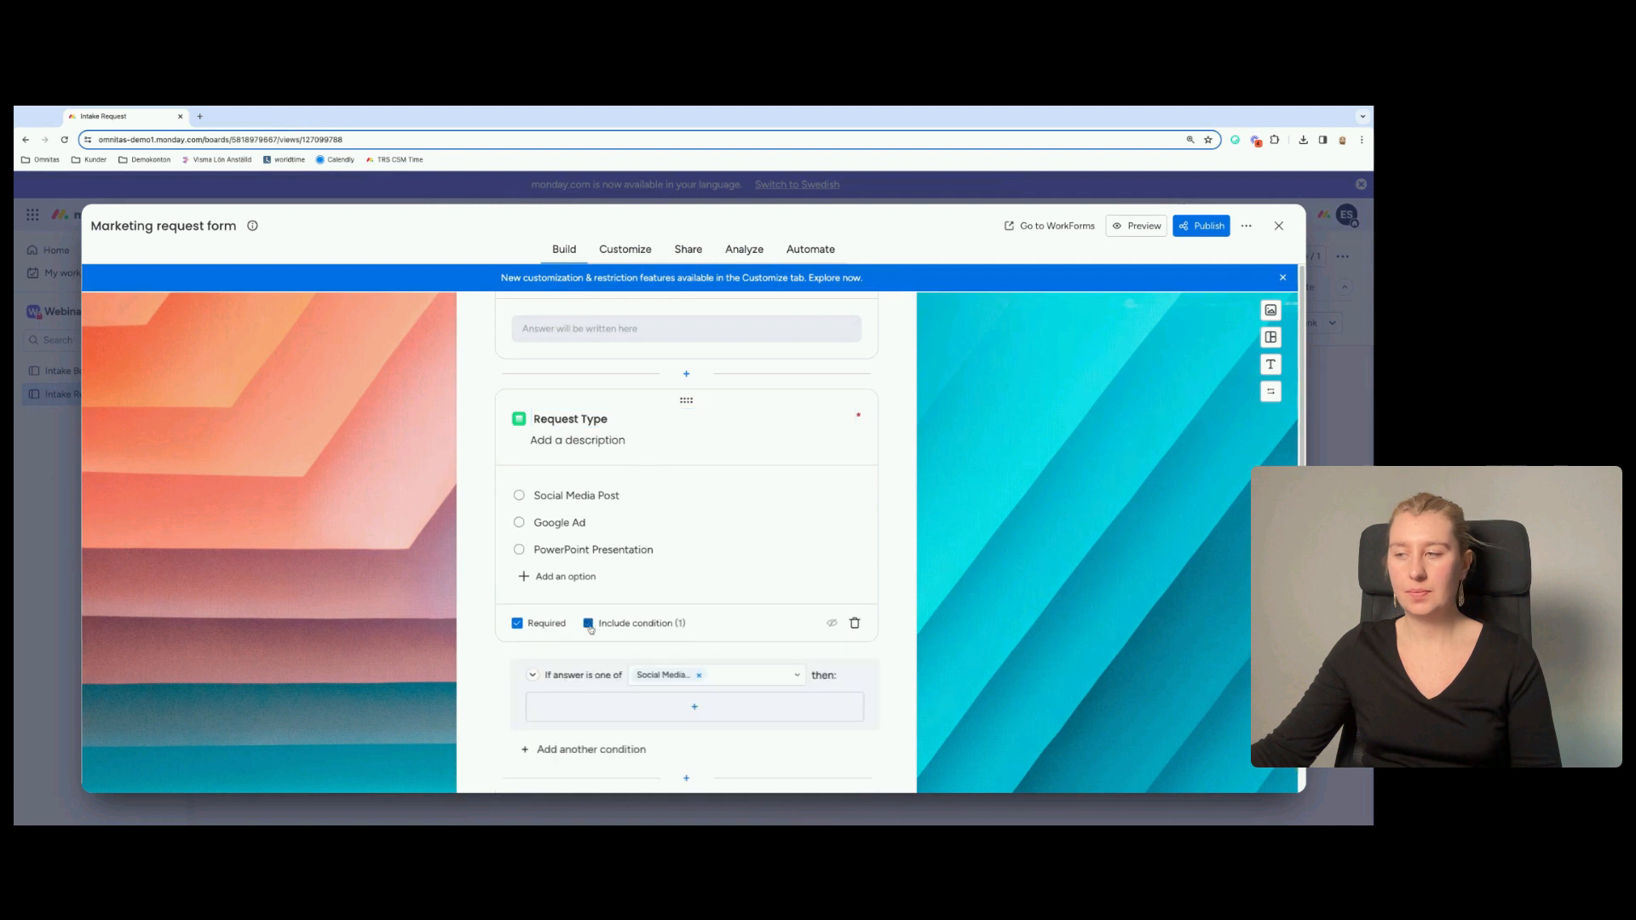
scroll(765, 584, "down", 1)
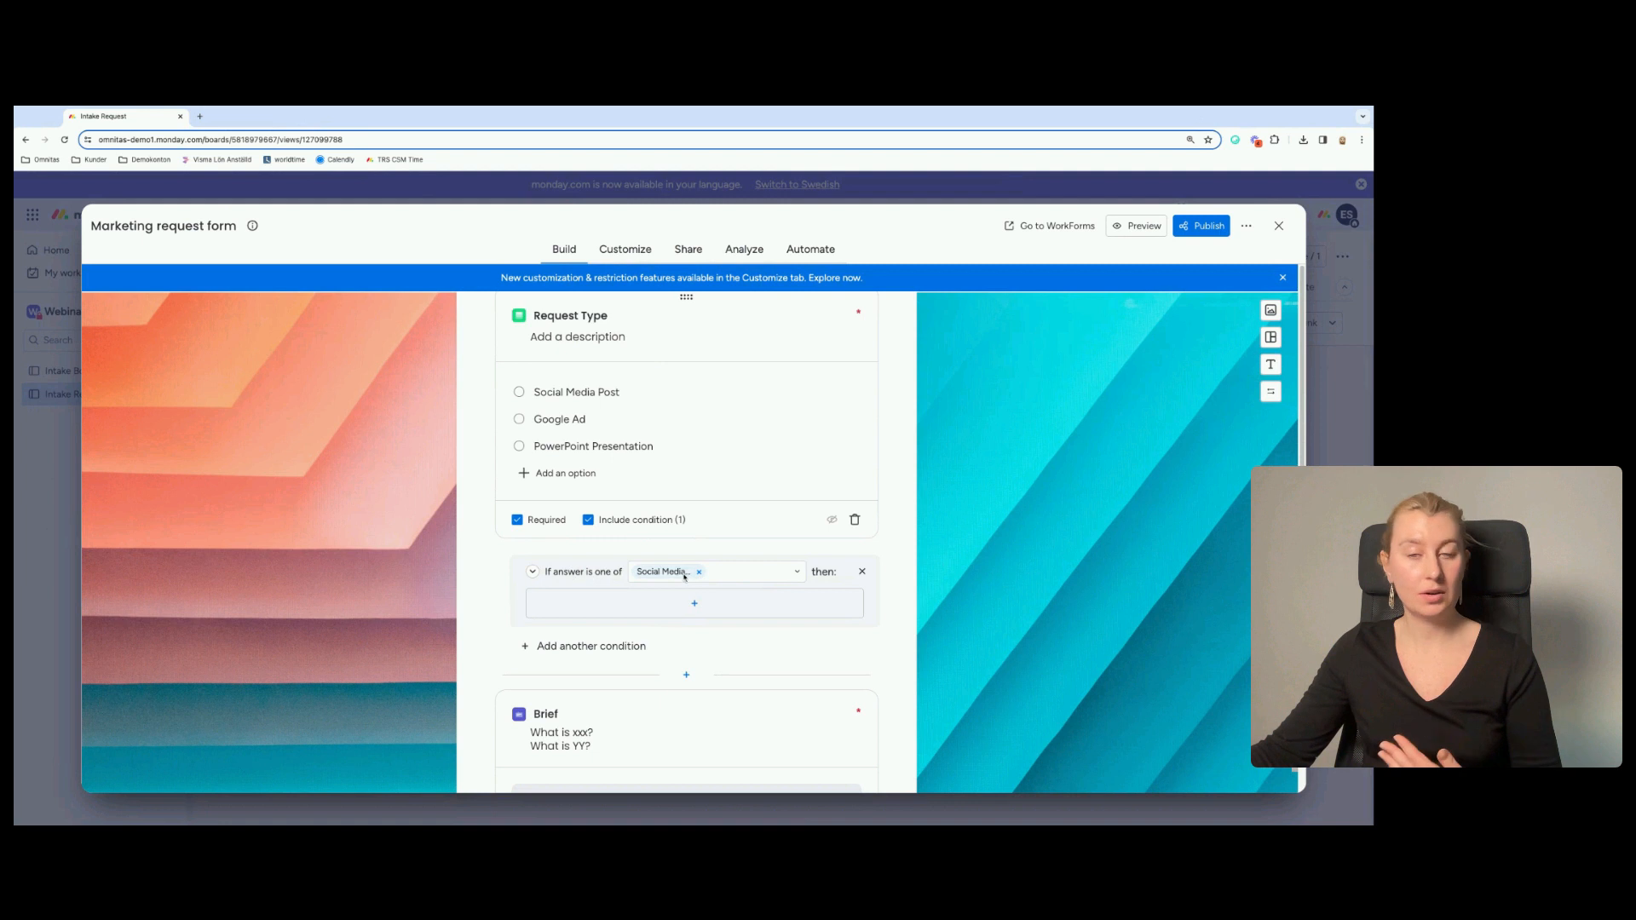
left_click(770, 577)
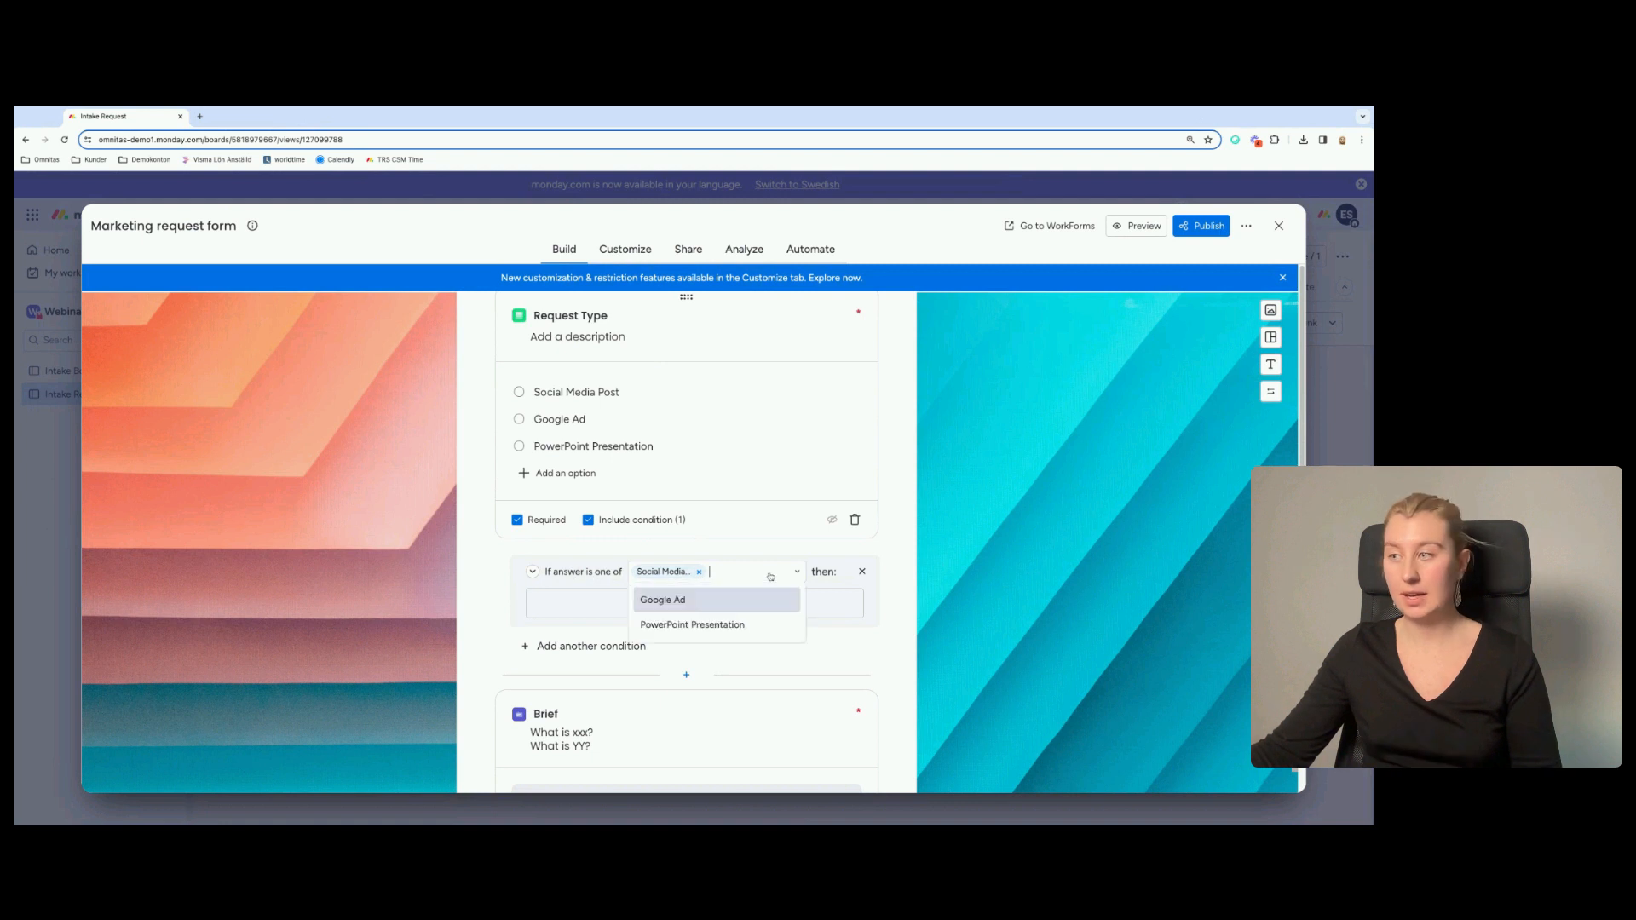
left_click(690, 602)
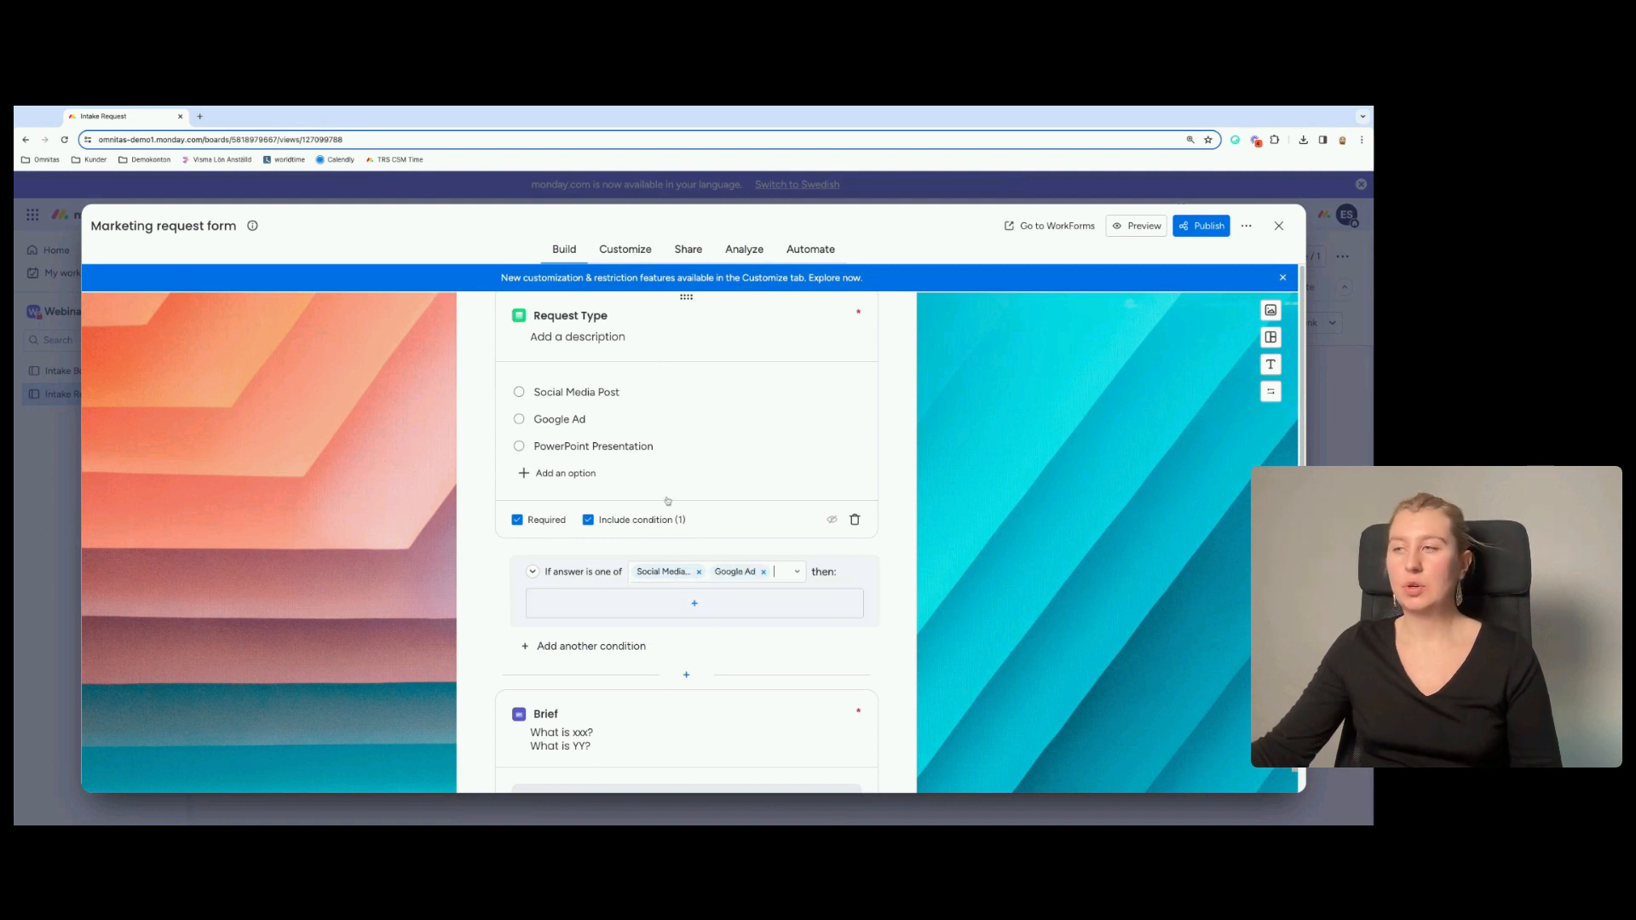
Add a Date question titled "Publishing date" under the Request Type condition for Social Media Post and Google Ad.
scroll(613, 375, "up", 1)
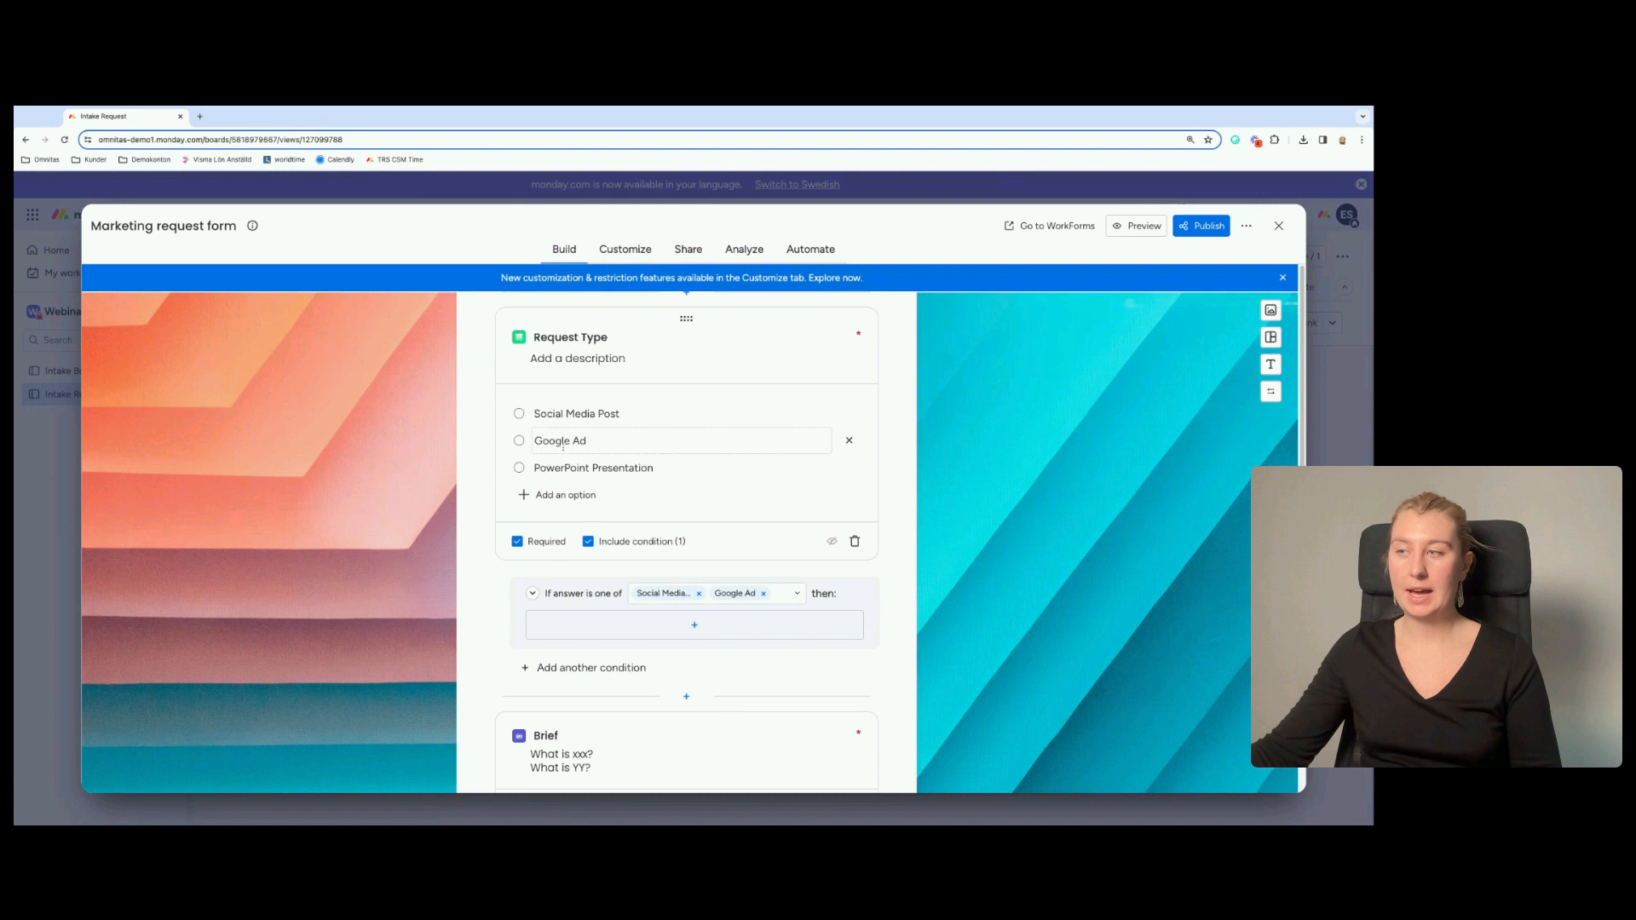
scroll(681, 562, "down", 1)
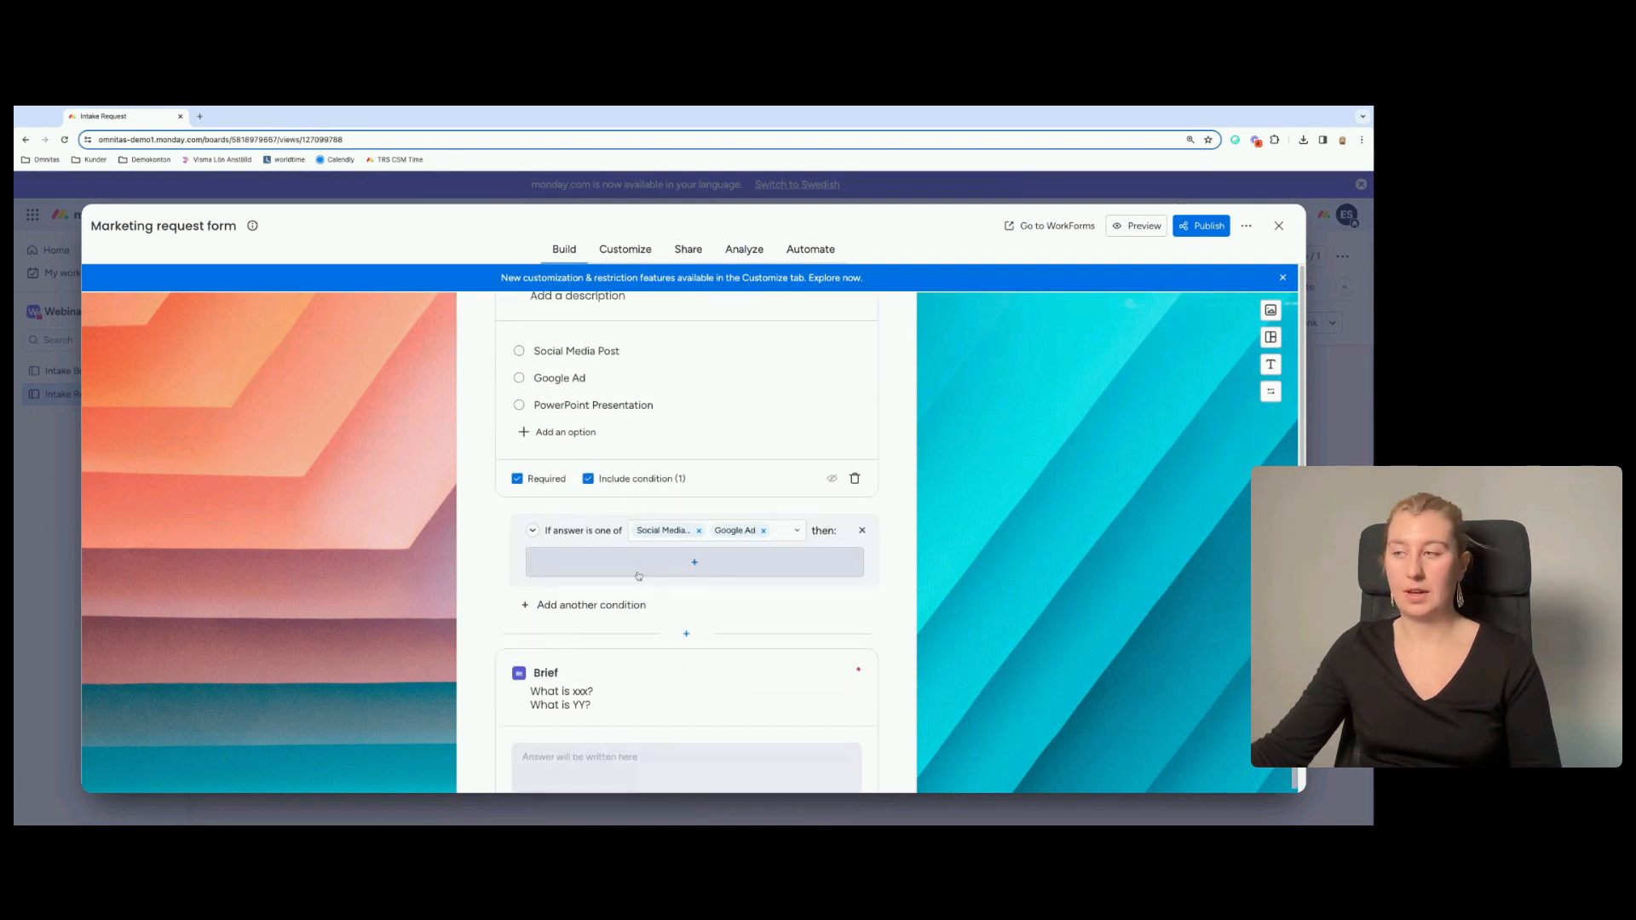
left_click(683, 566)
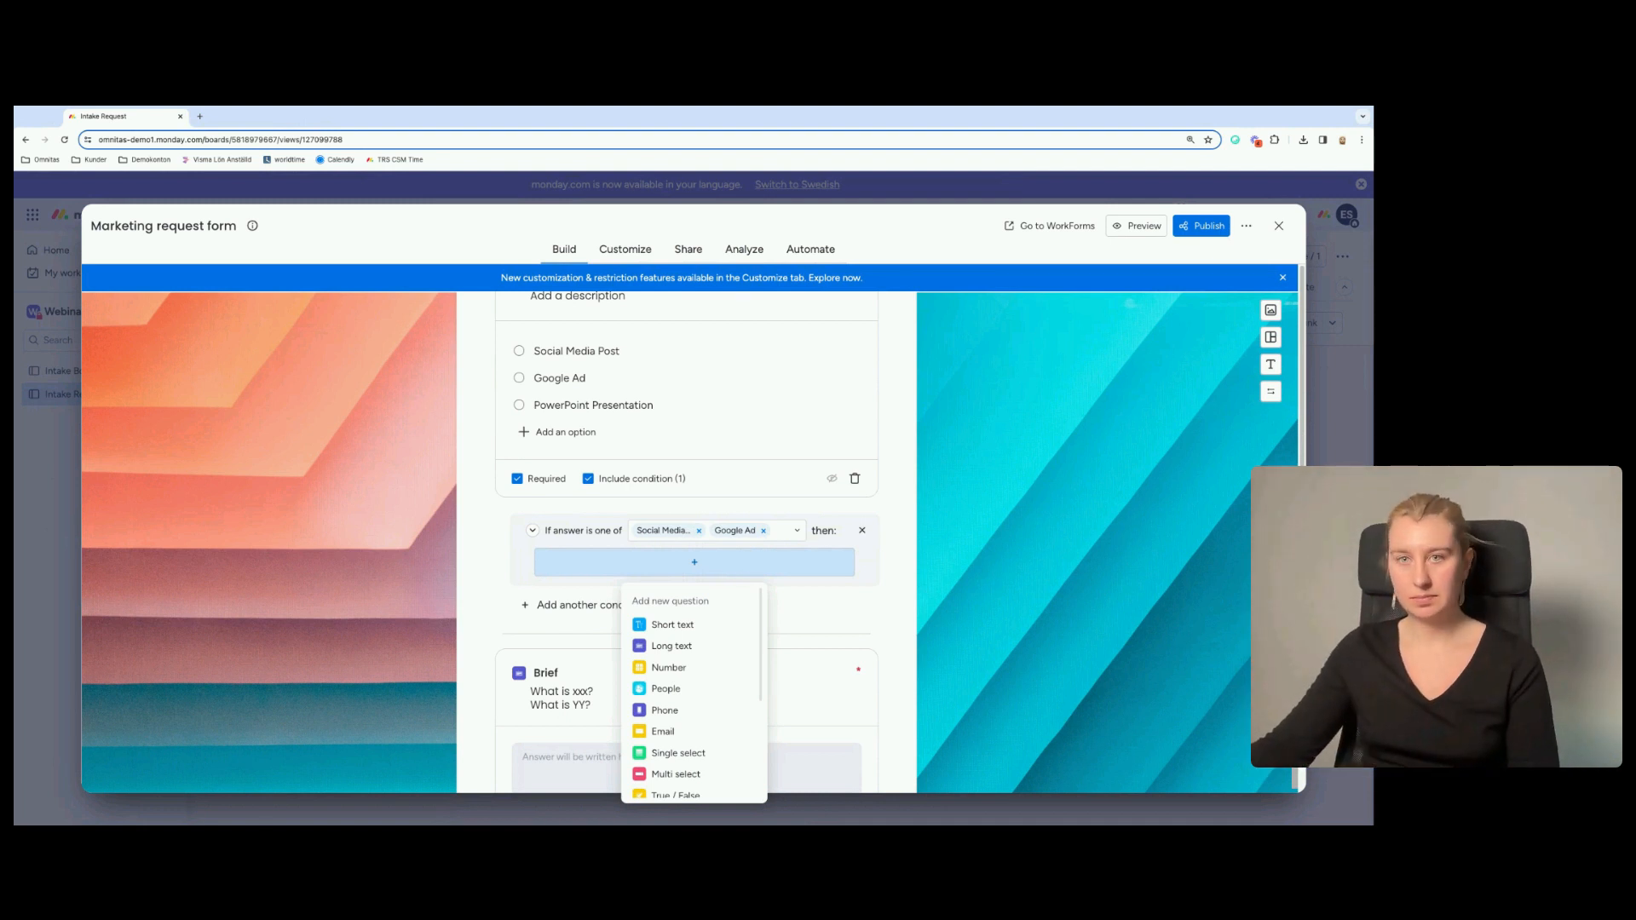
scroll(665, 647, "down", 2)
scroll(673, 648, "up", 2)
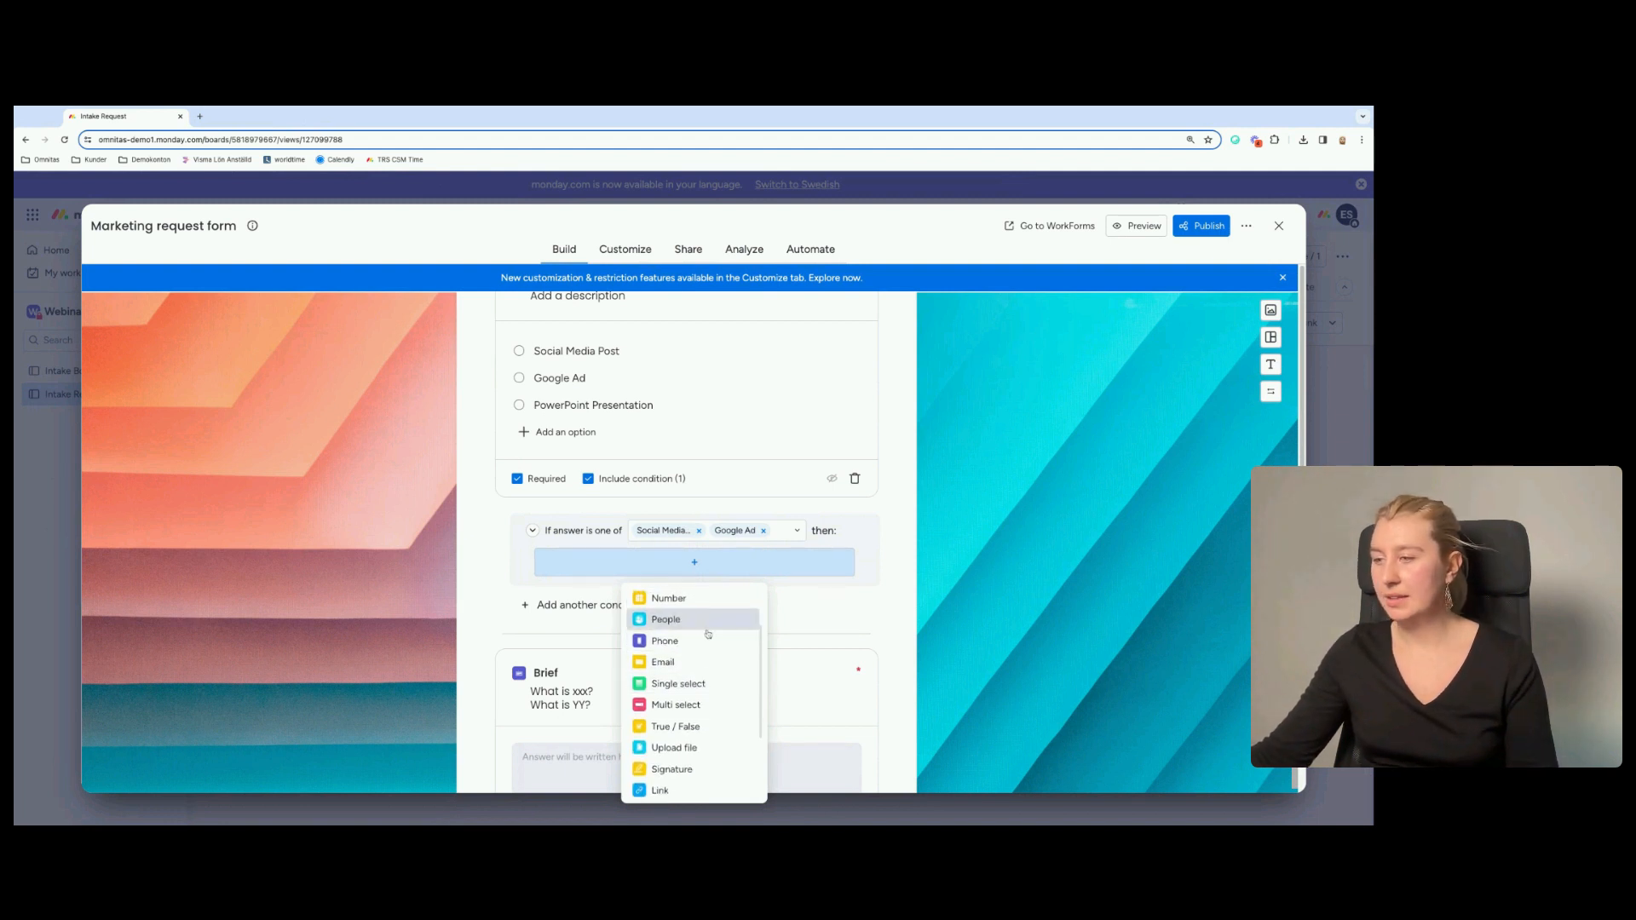
scroll(695, 669, "down", 5)
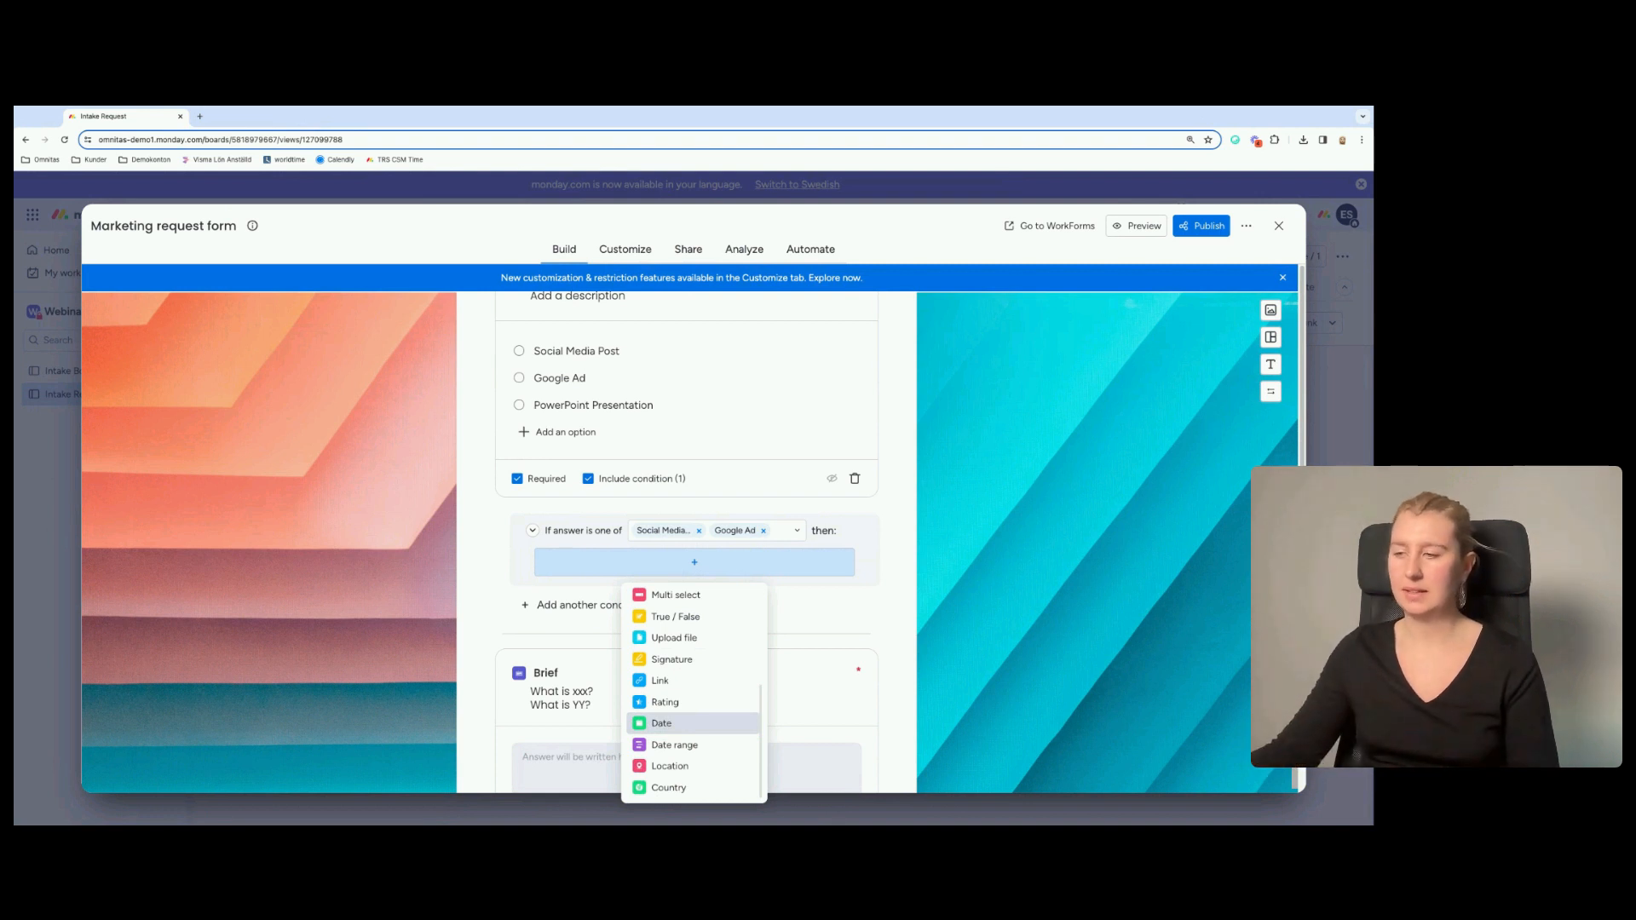
left_click(661, 724)
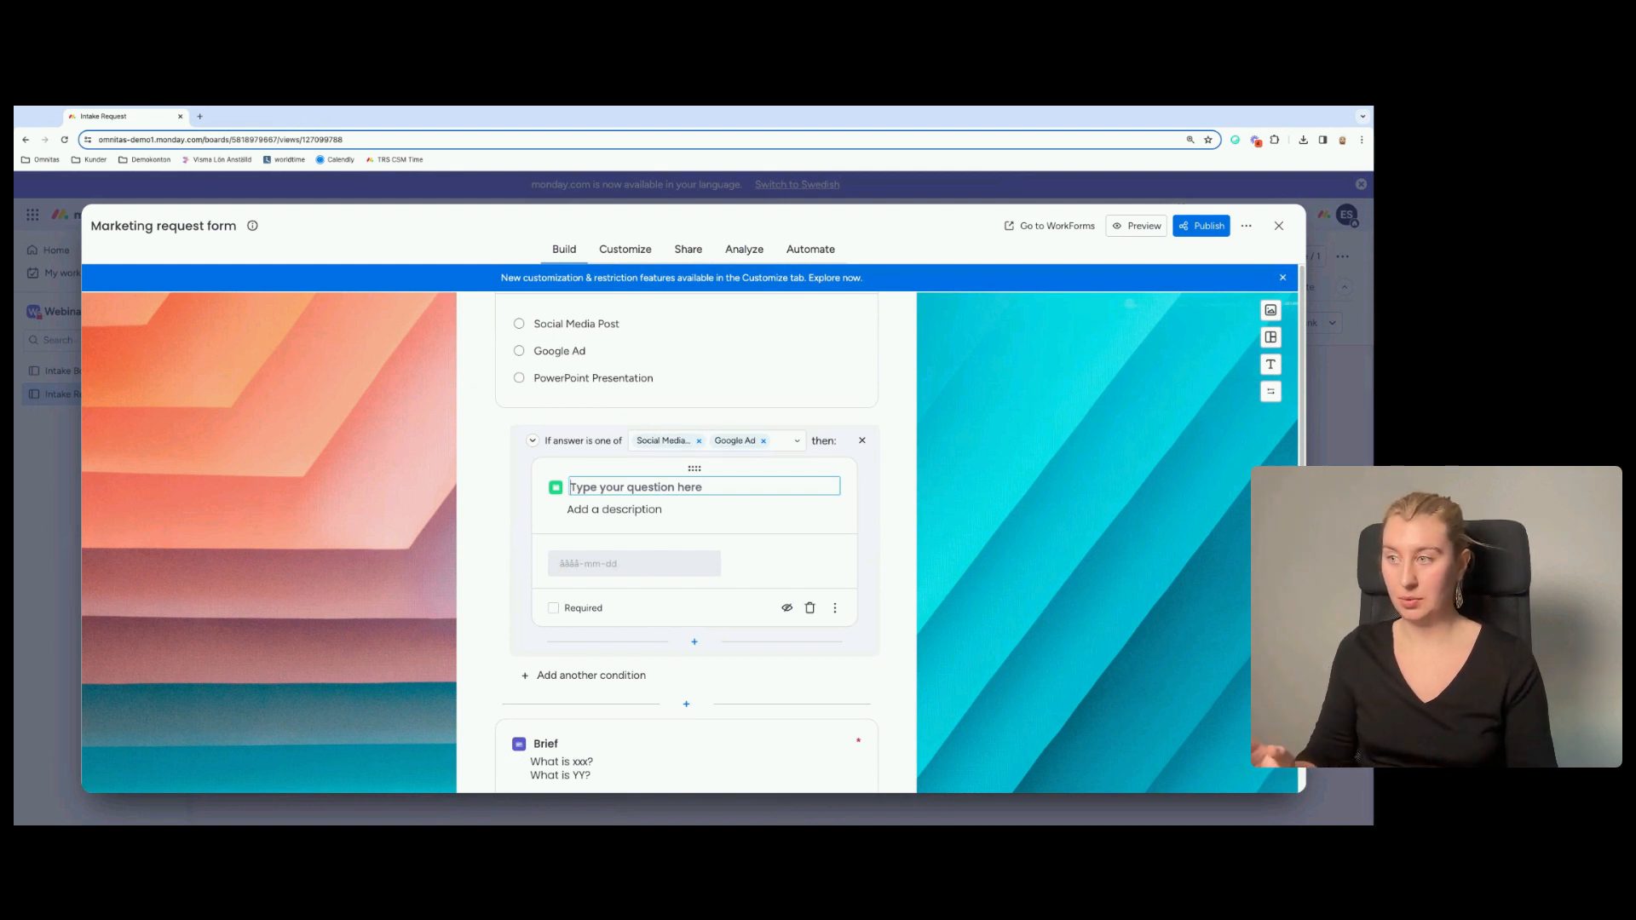
type("P")
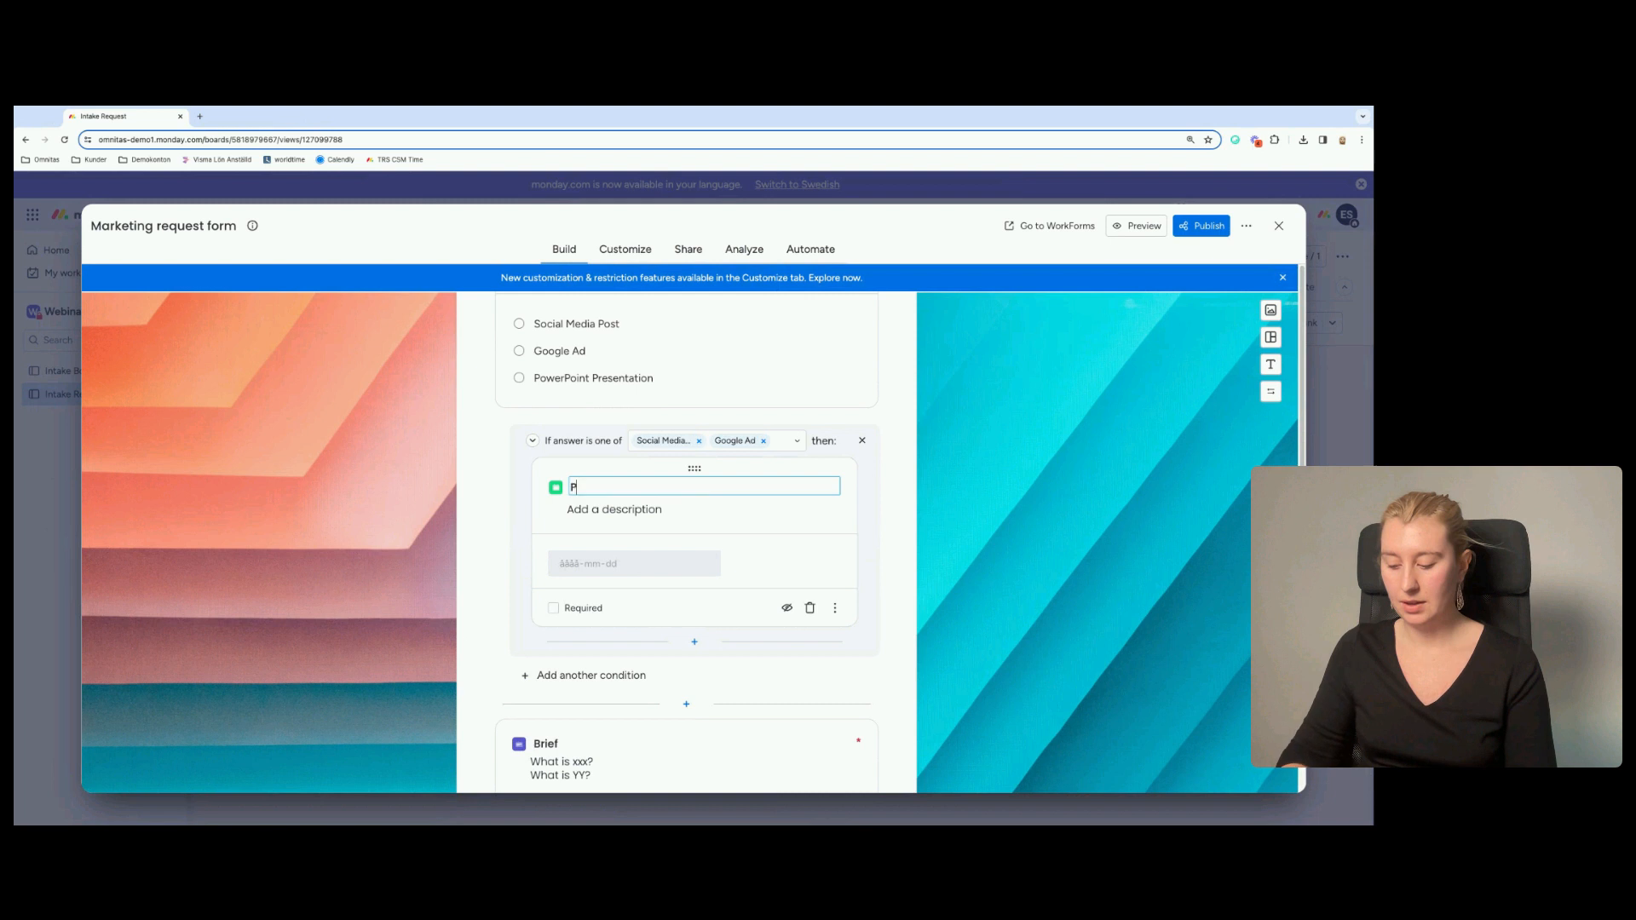
type("ublishing date")
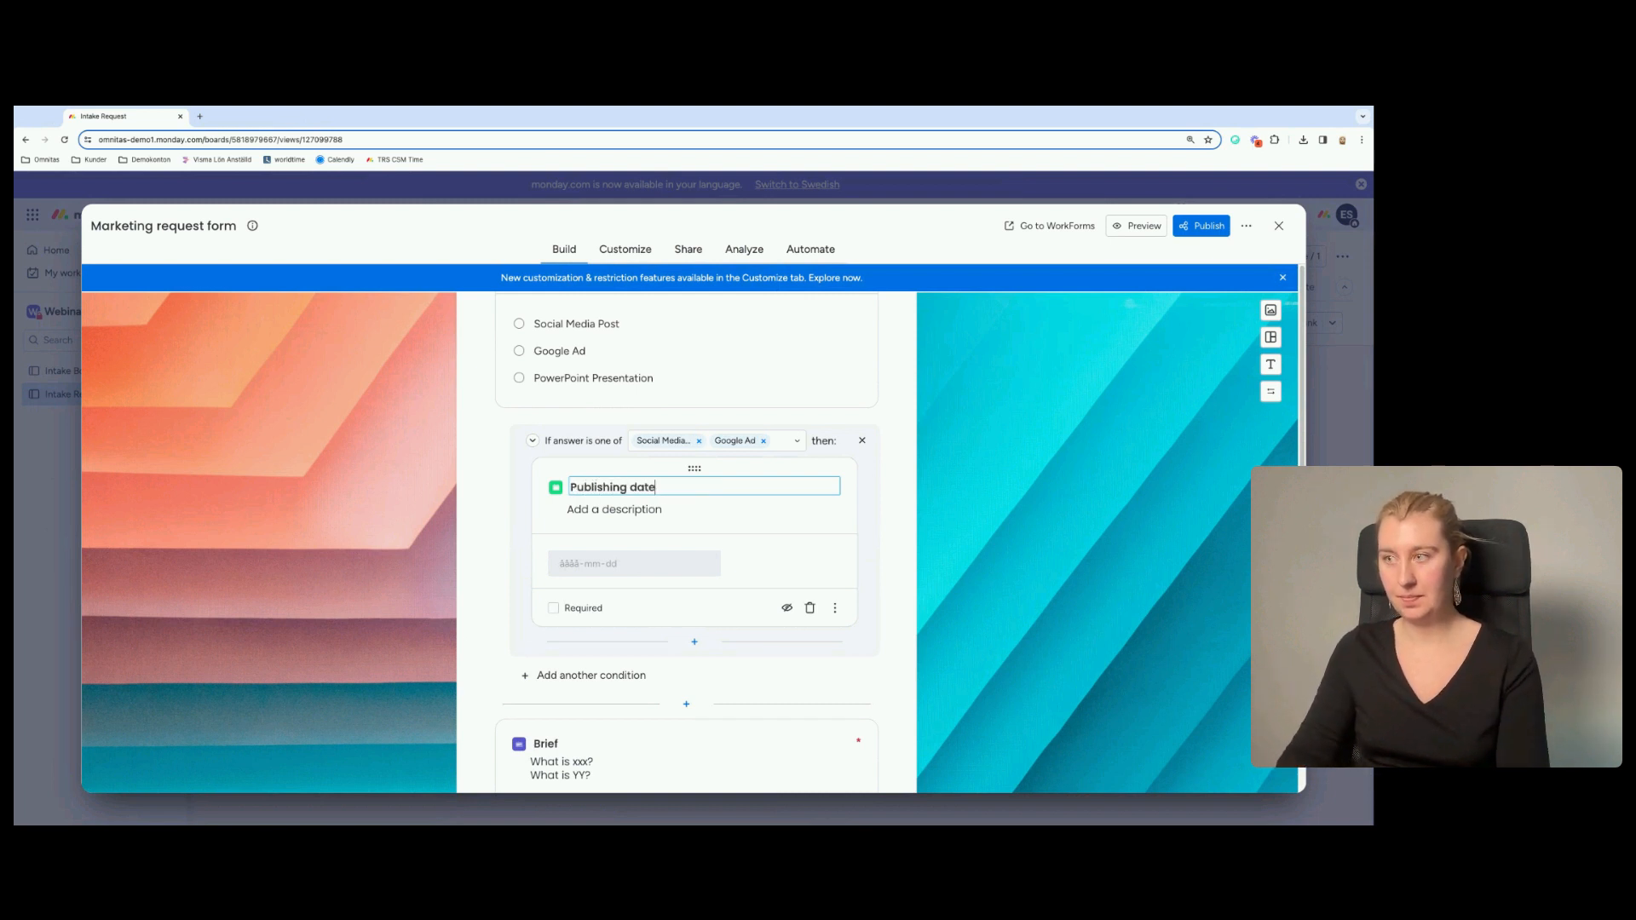
Make the Publishing date question required, leaving its description empty.
left_click(732, 511)
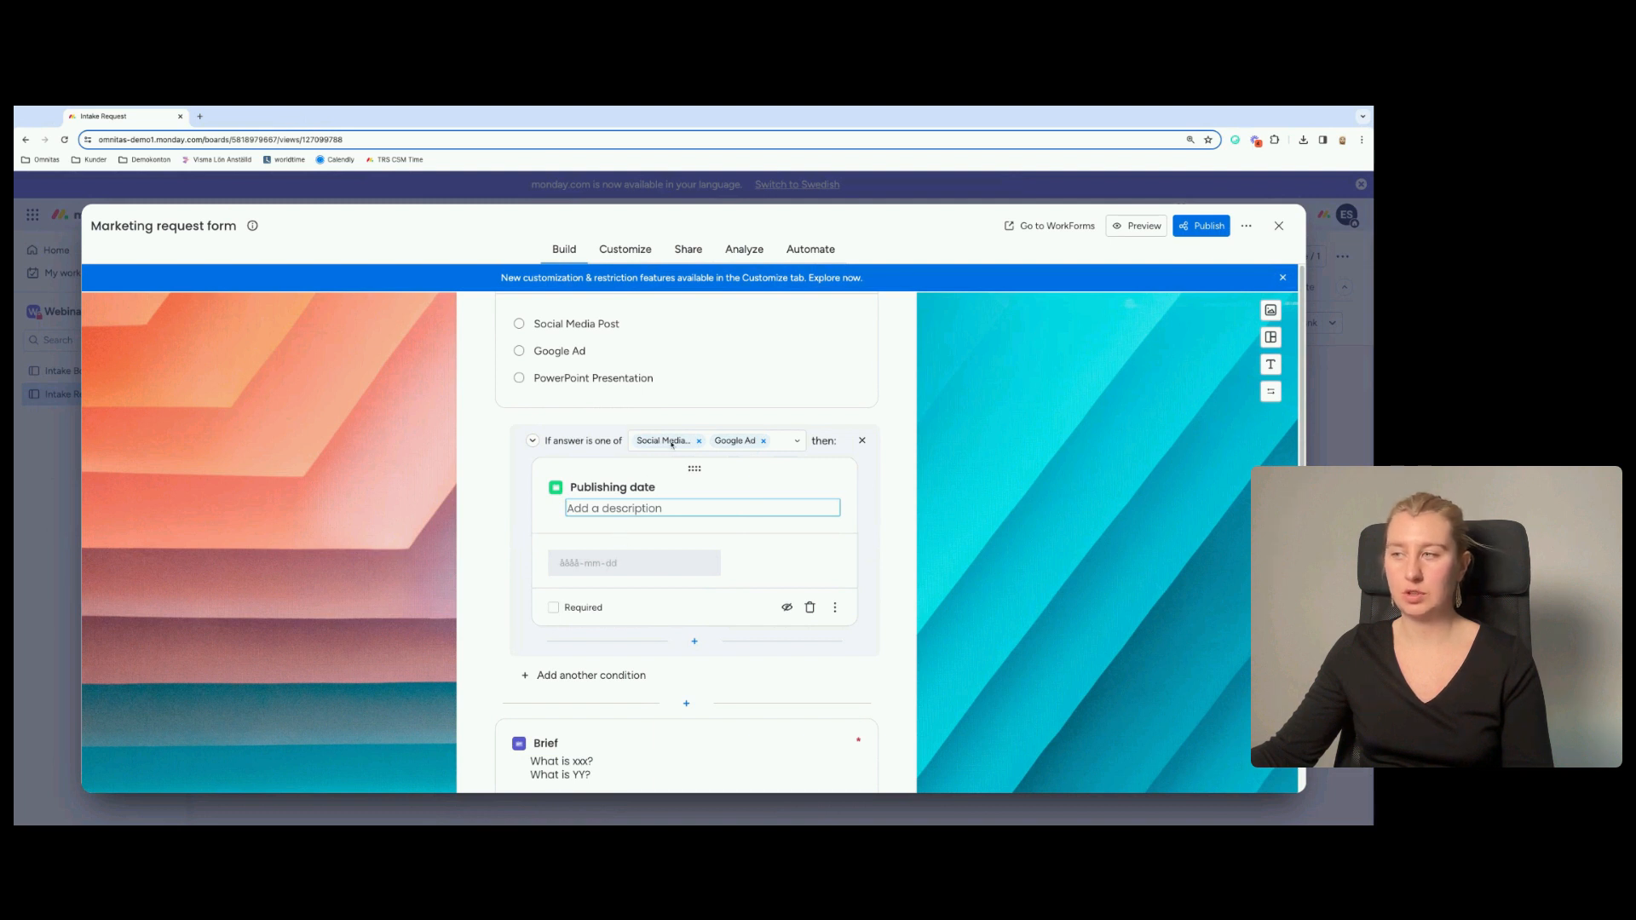
left_click(554, 608)
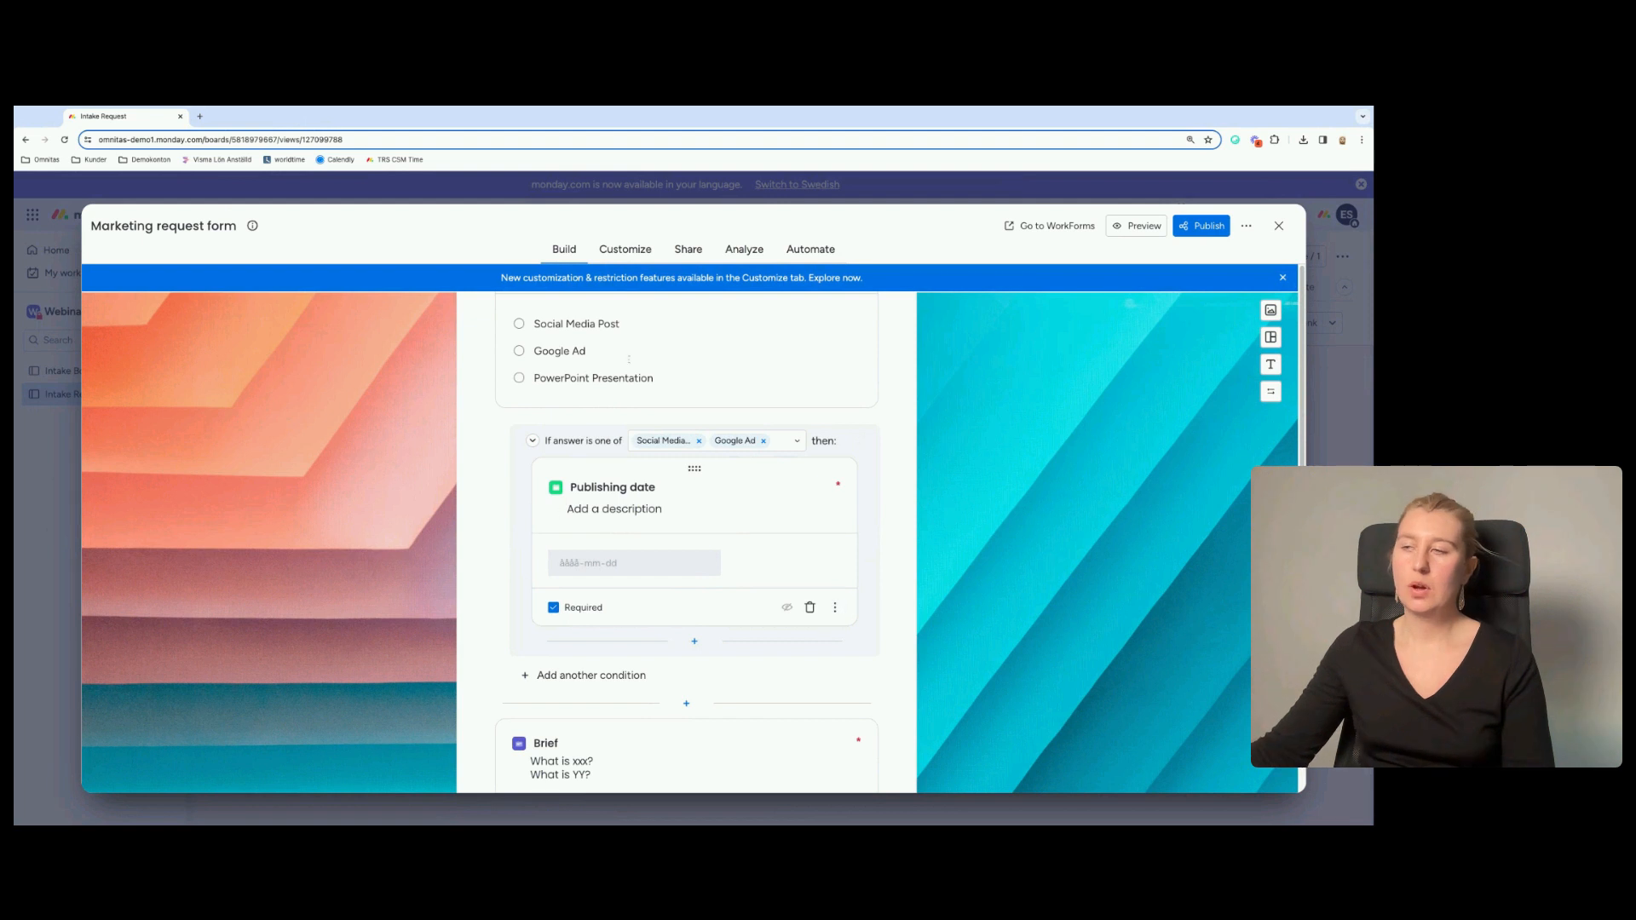
scroll(680, 424, "up", 1)
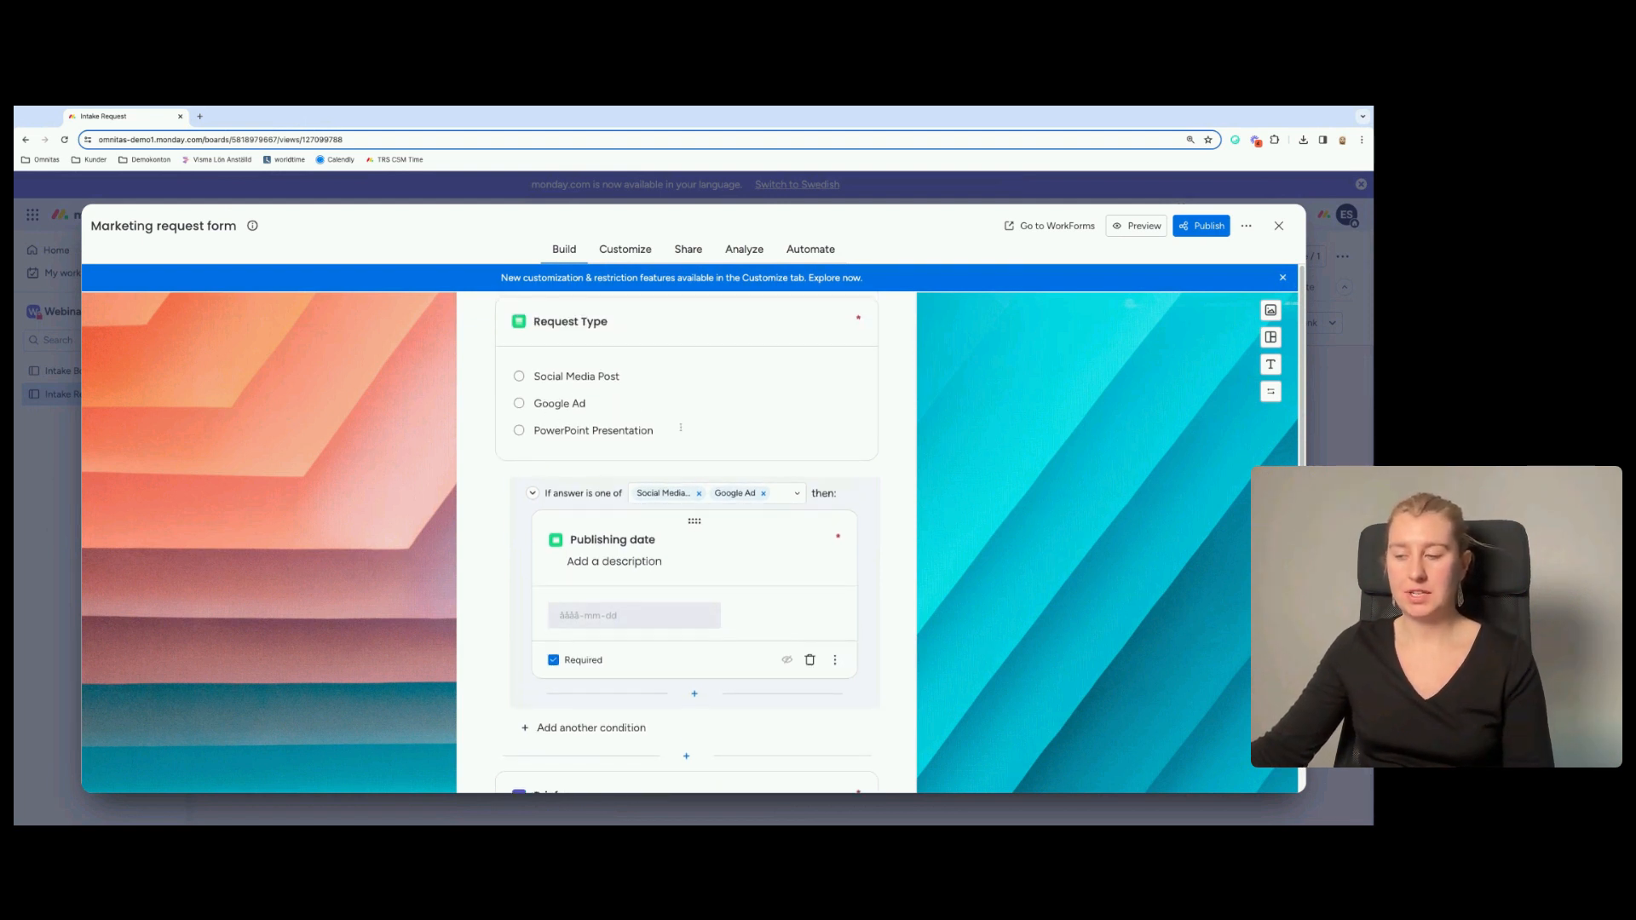
Add another condition to the Request Type question that applies only when the answer is PowerPoint Presentation.
scroll(680, 424, "down", 1)
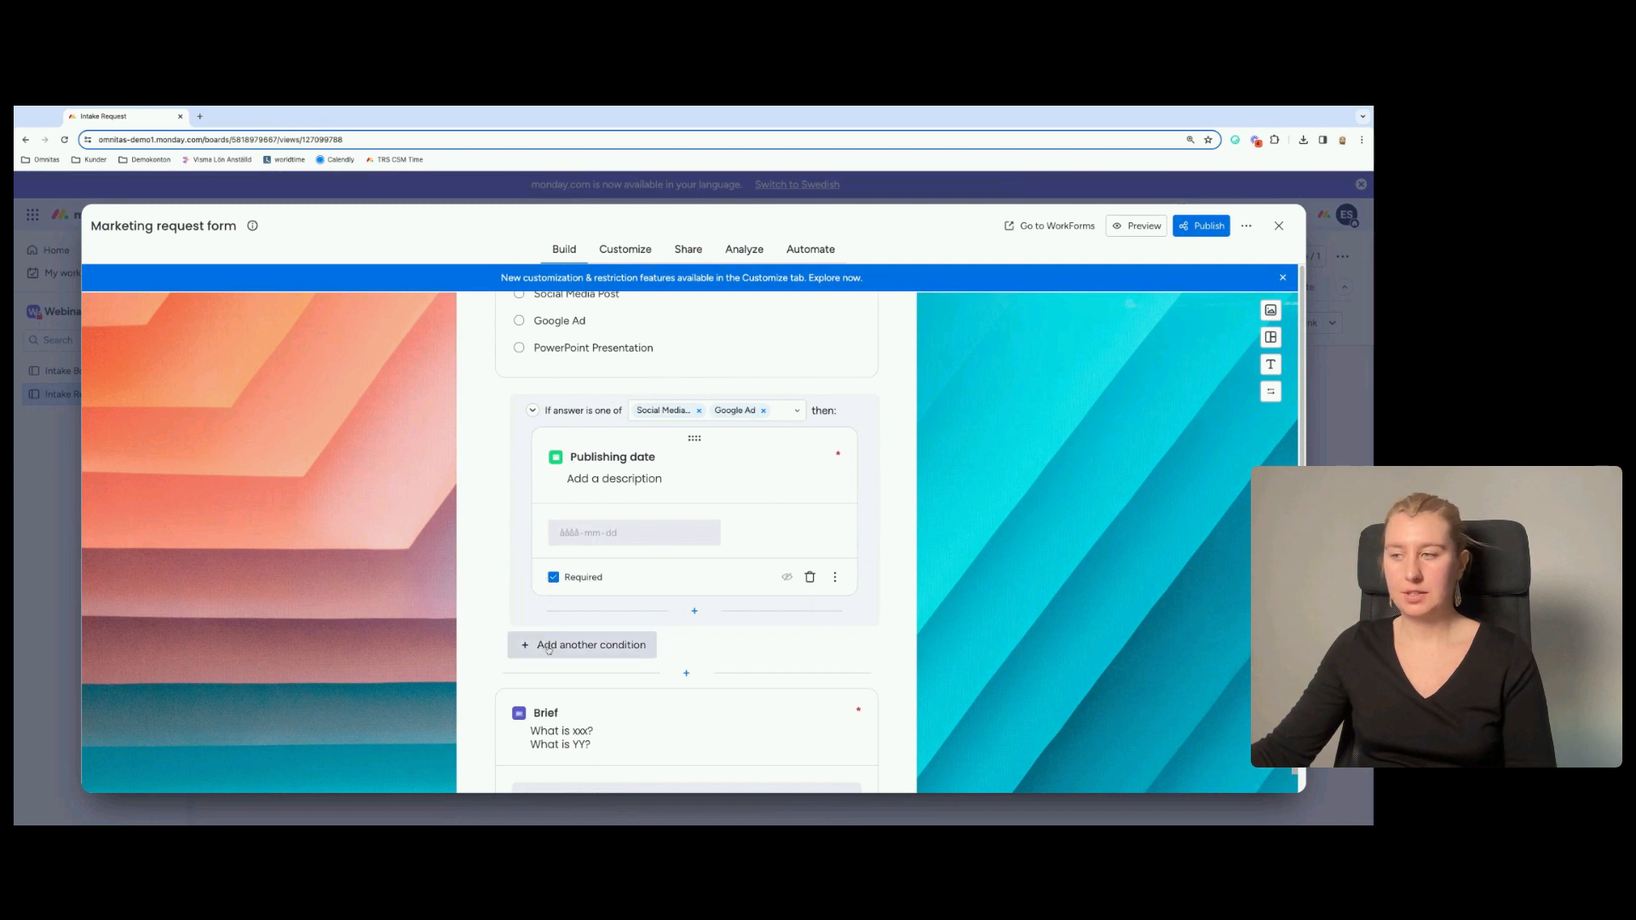
left_click(592, 653)
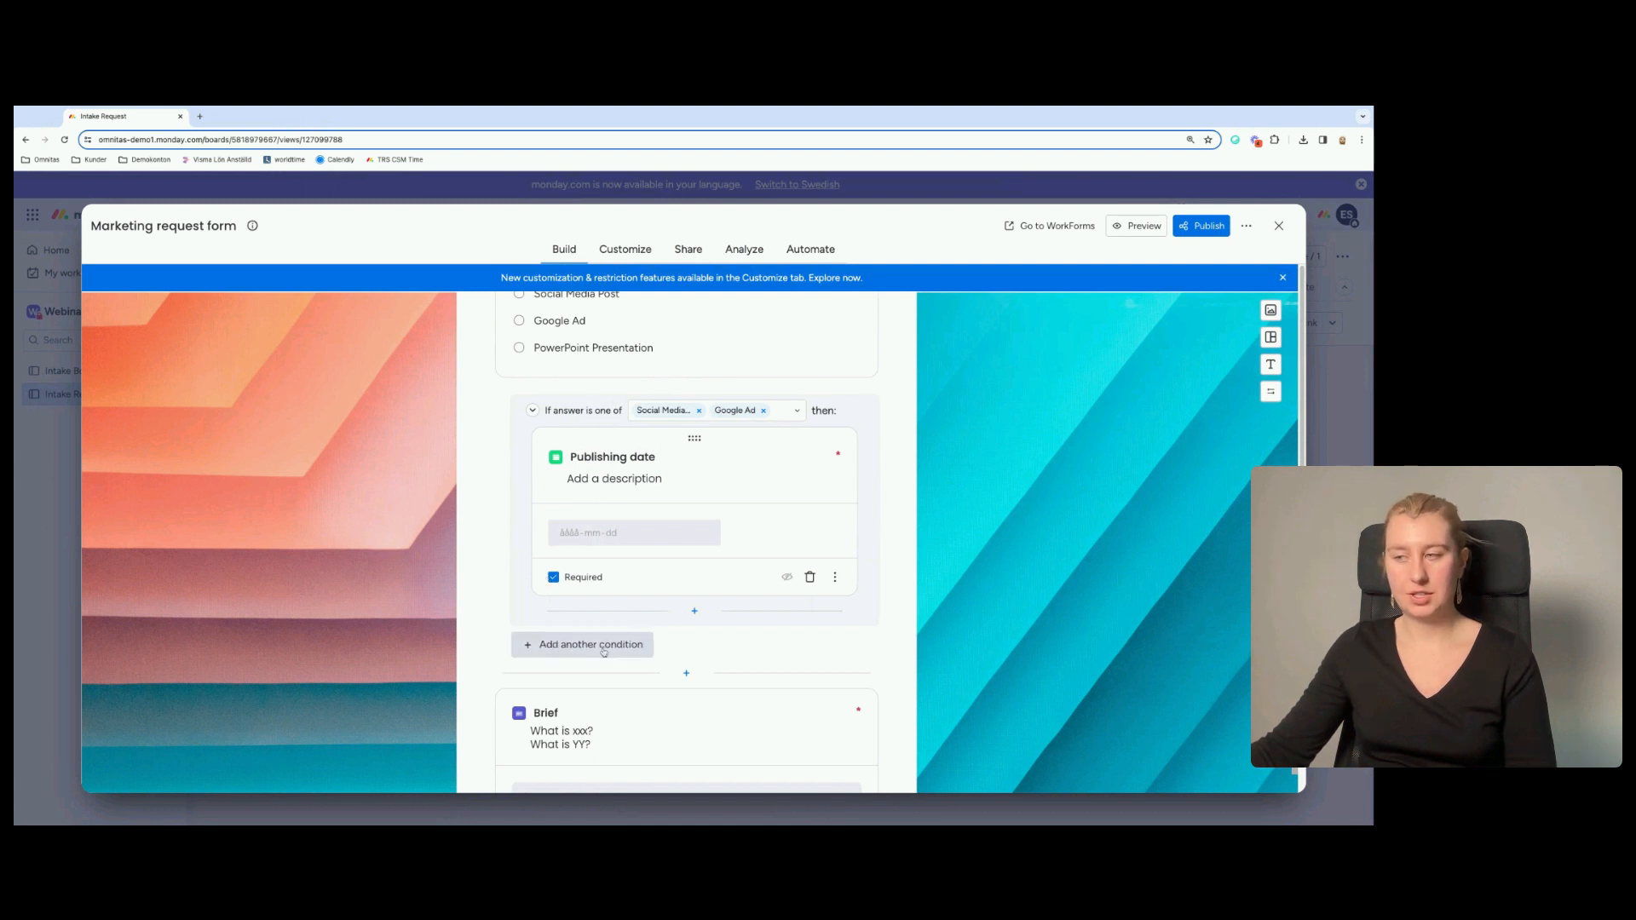
scroll(660, 602, "down", 3)
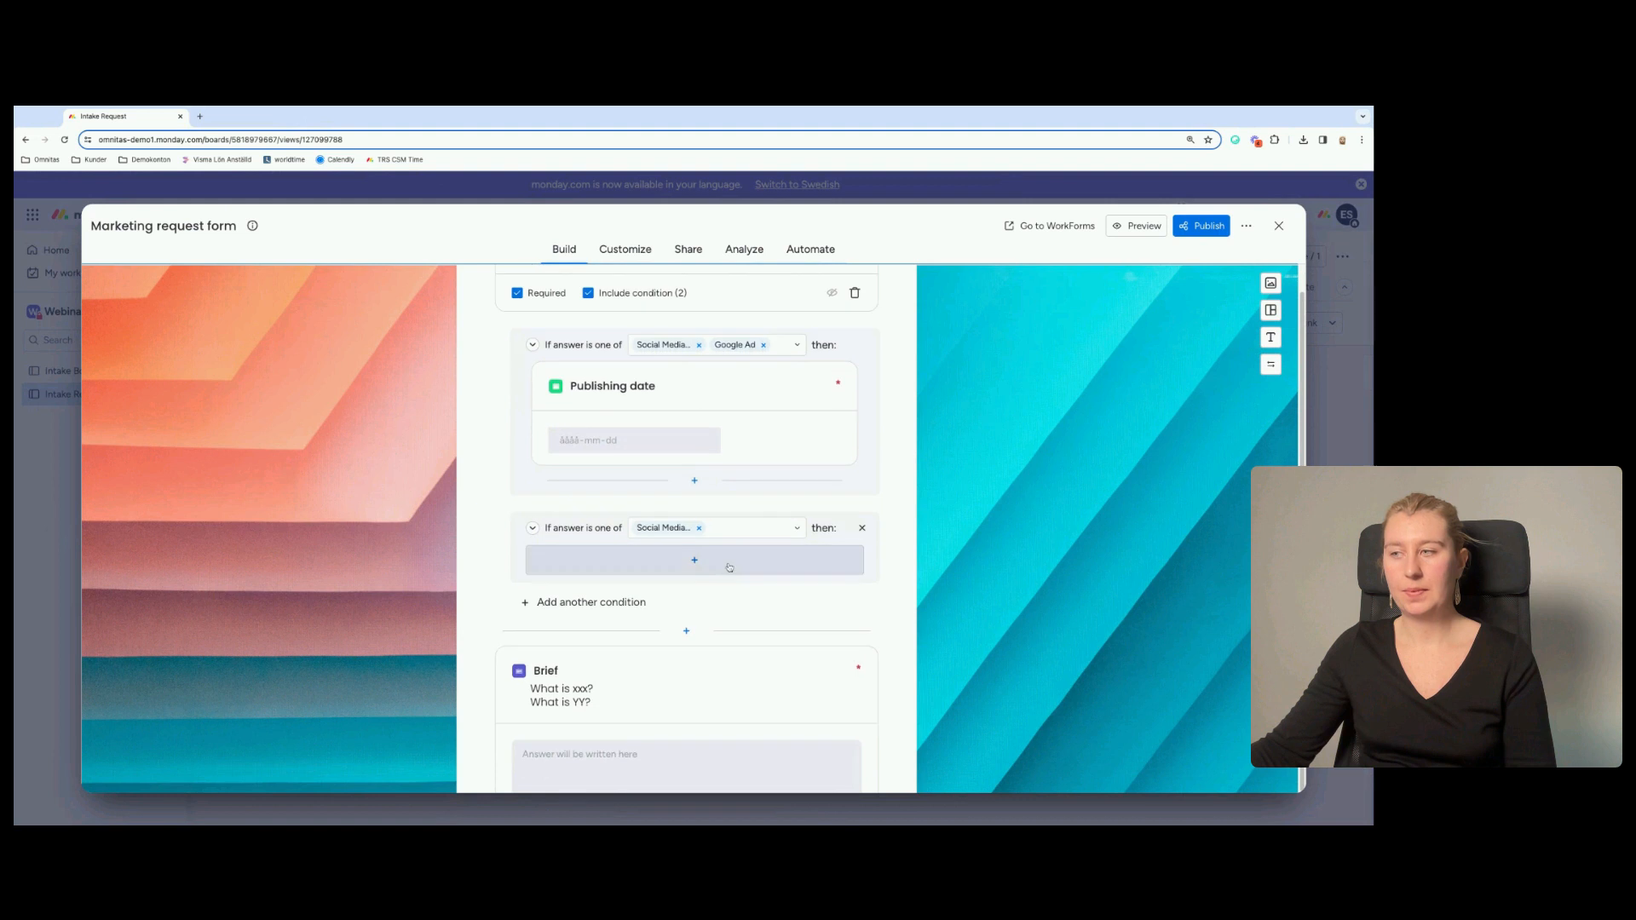
left_click(699, 527)
left_click(692, 533)
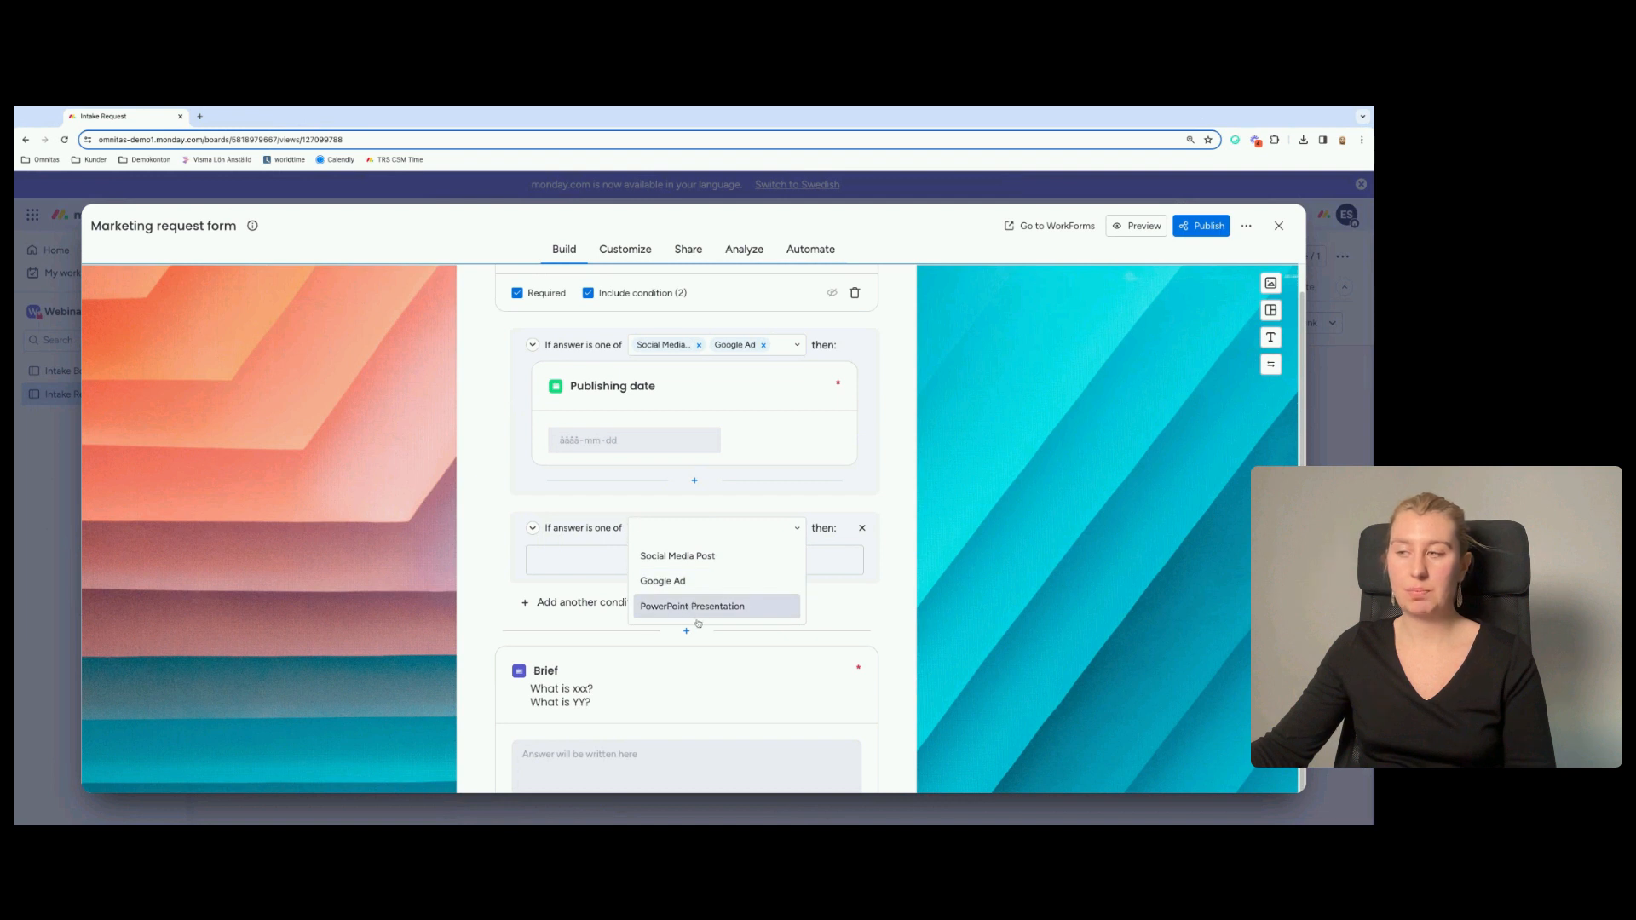
left_click(743, 606)
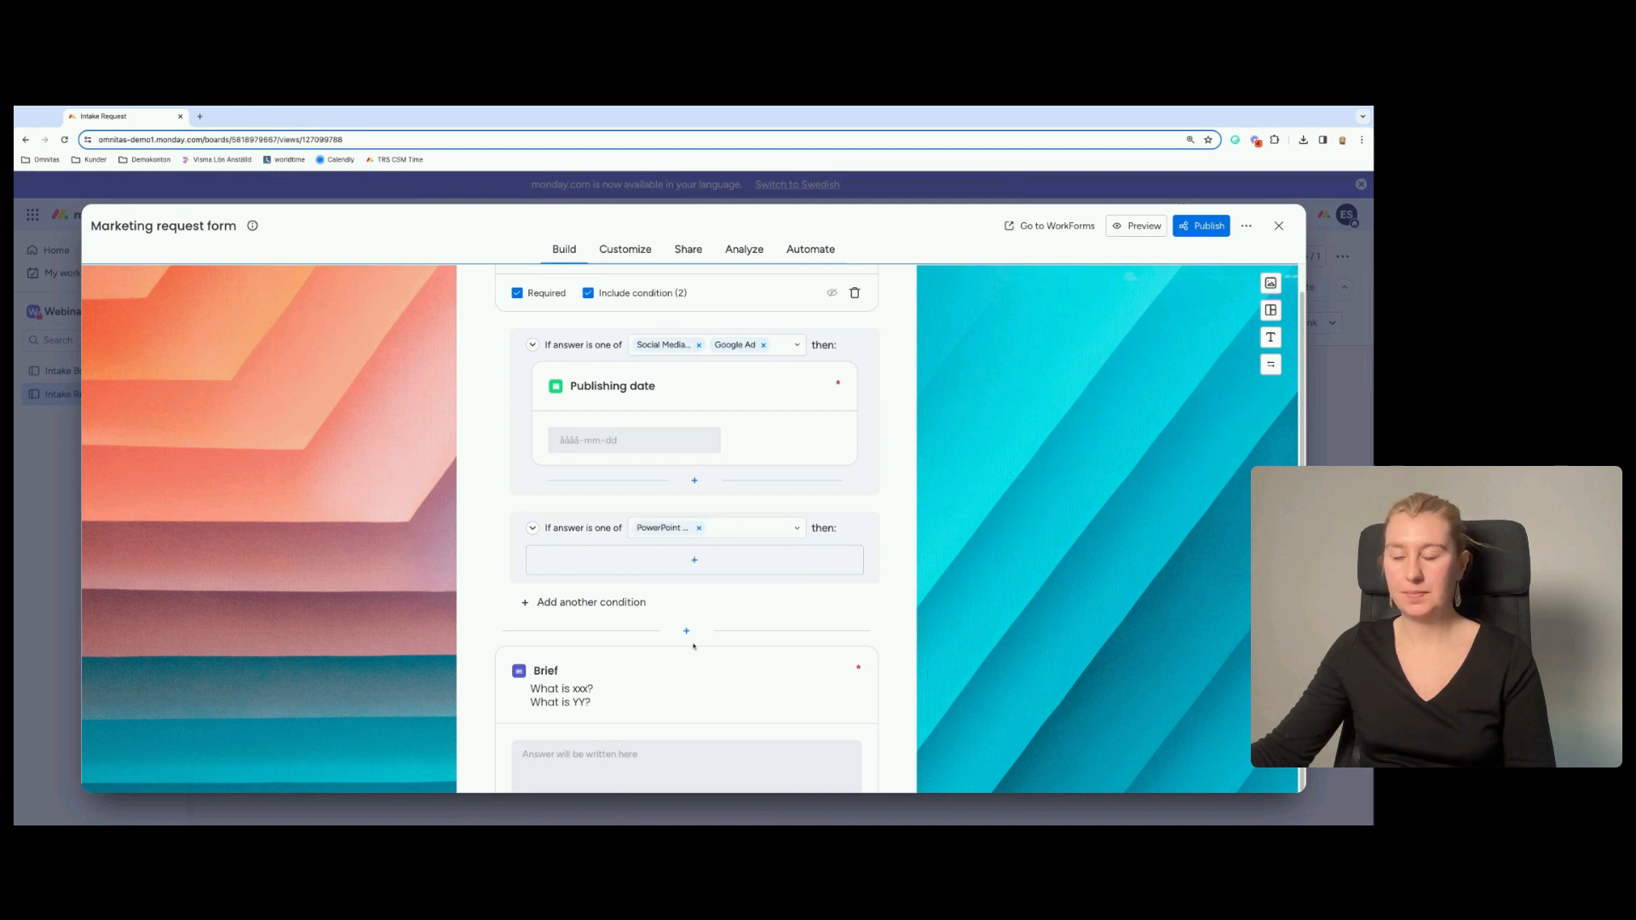
Add a required Number question titled "# of slides in presentation?" under the PowerPoint Presentation condition.
left_click(657, 572)
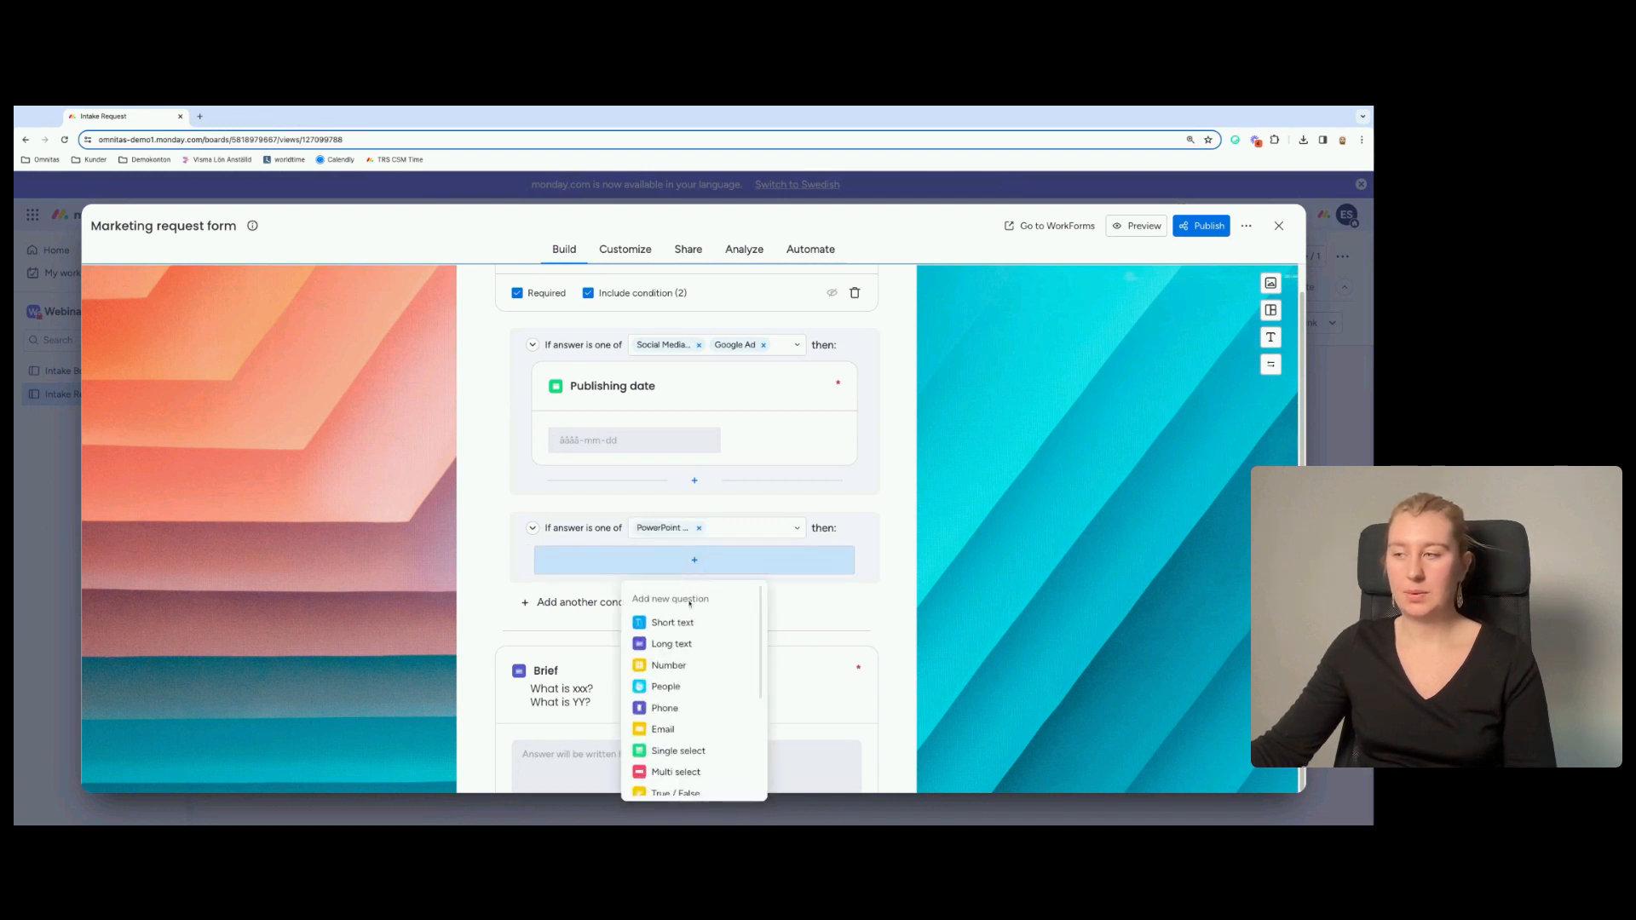
left_click(669, 666)
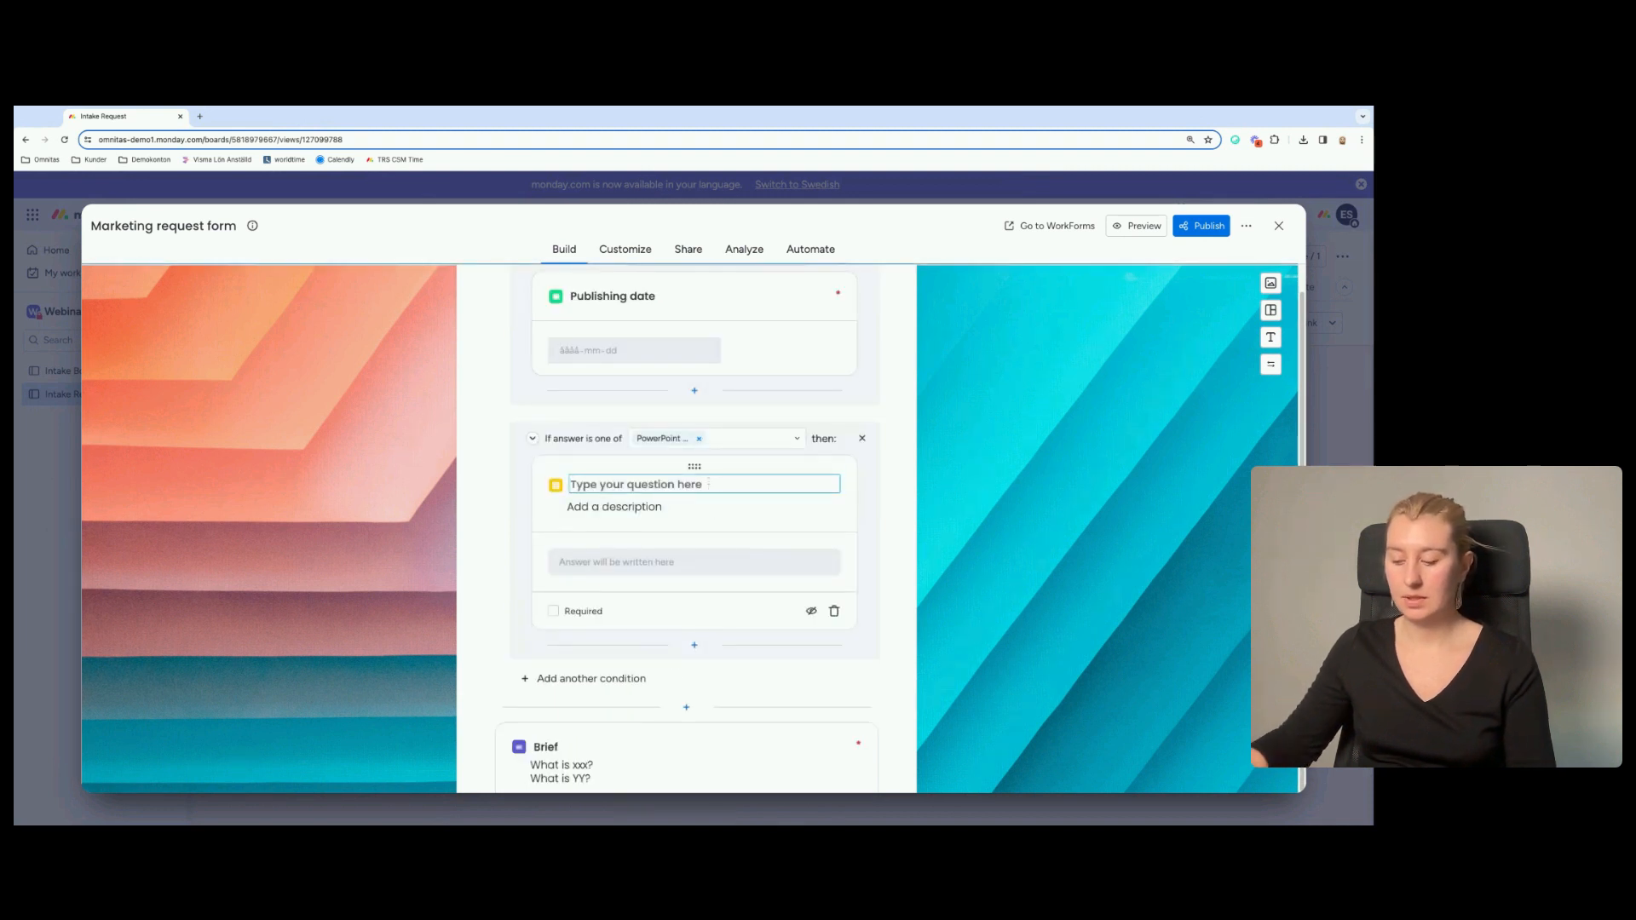
type("# of slides")
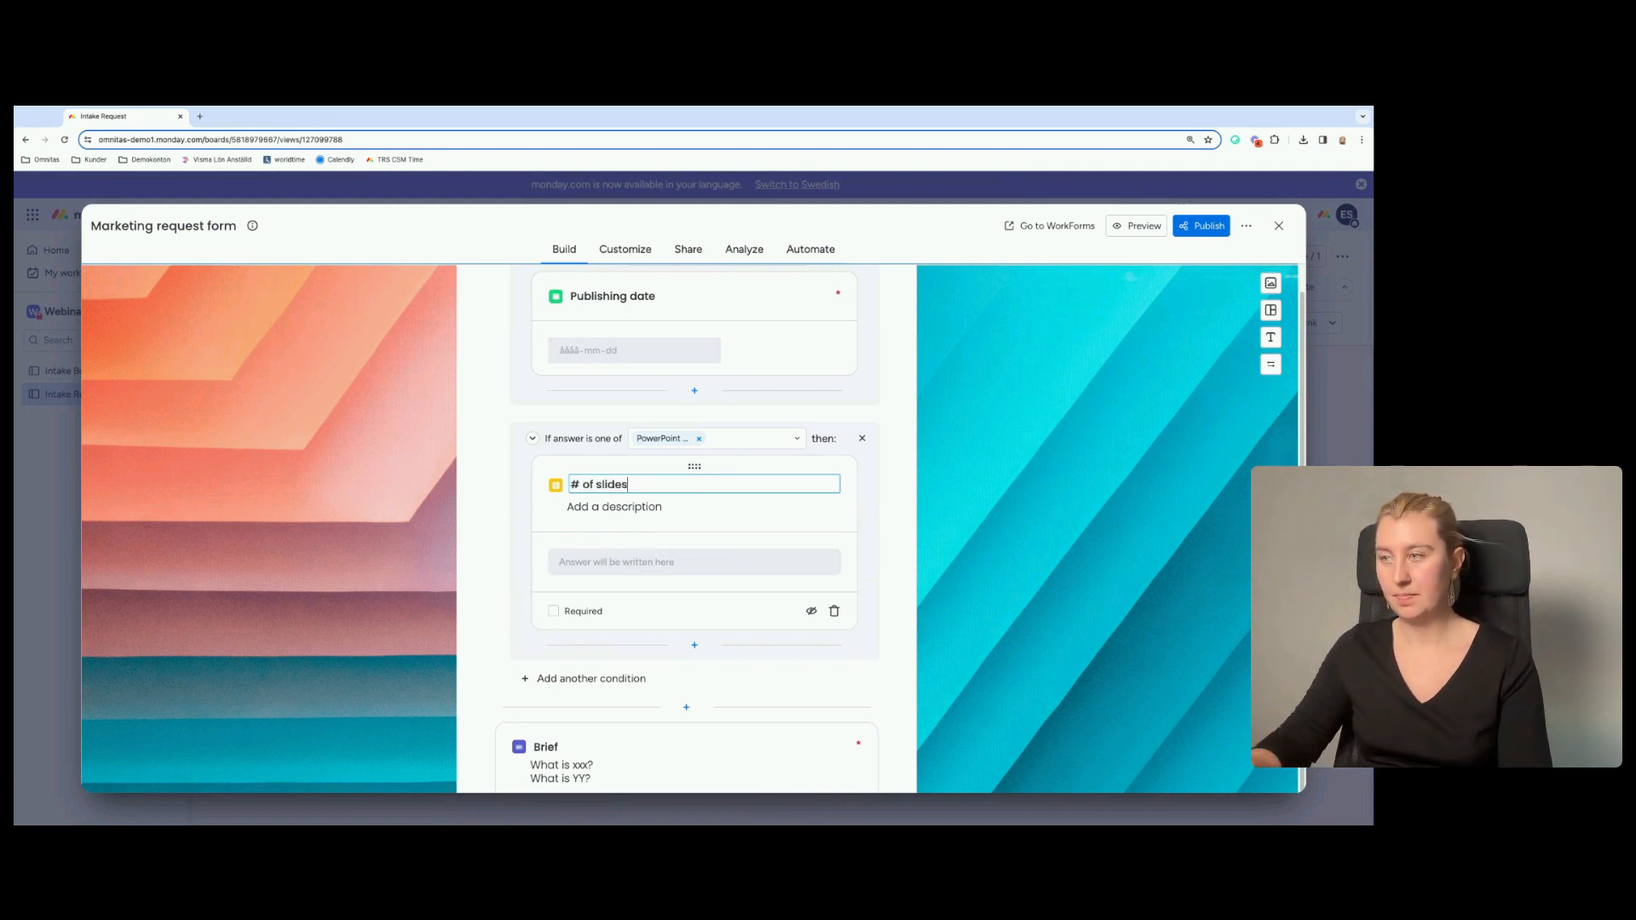
type(" in presentation?")
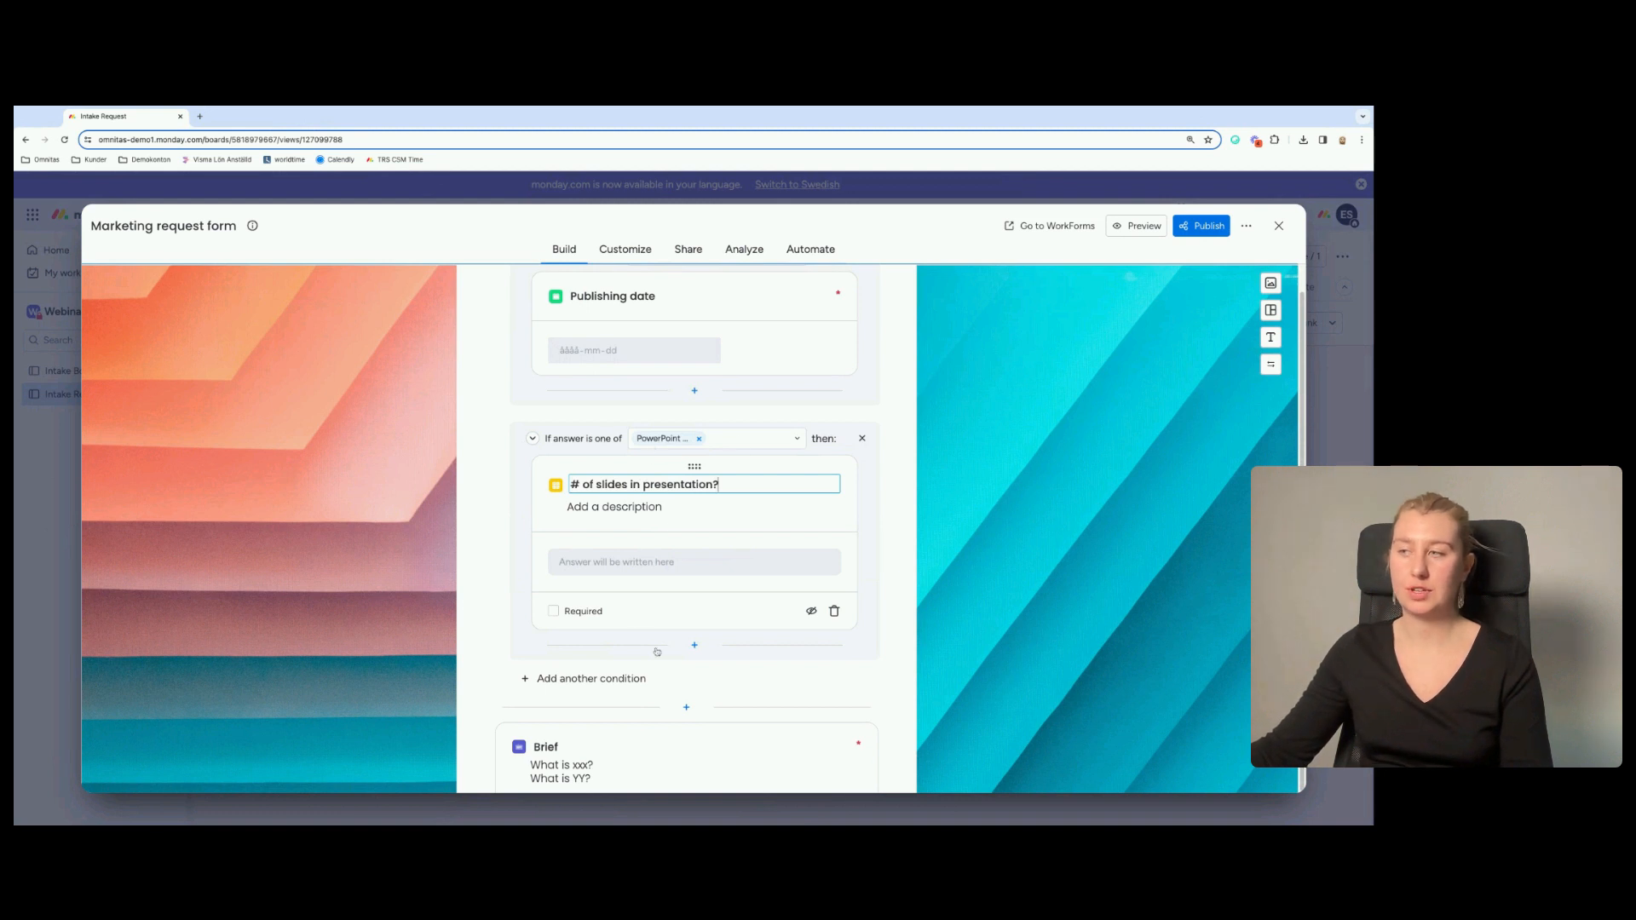
left_click(553, 611)
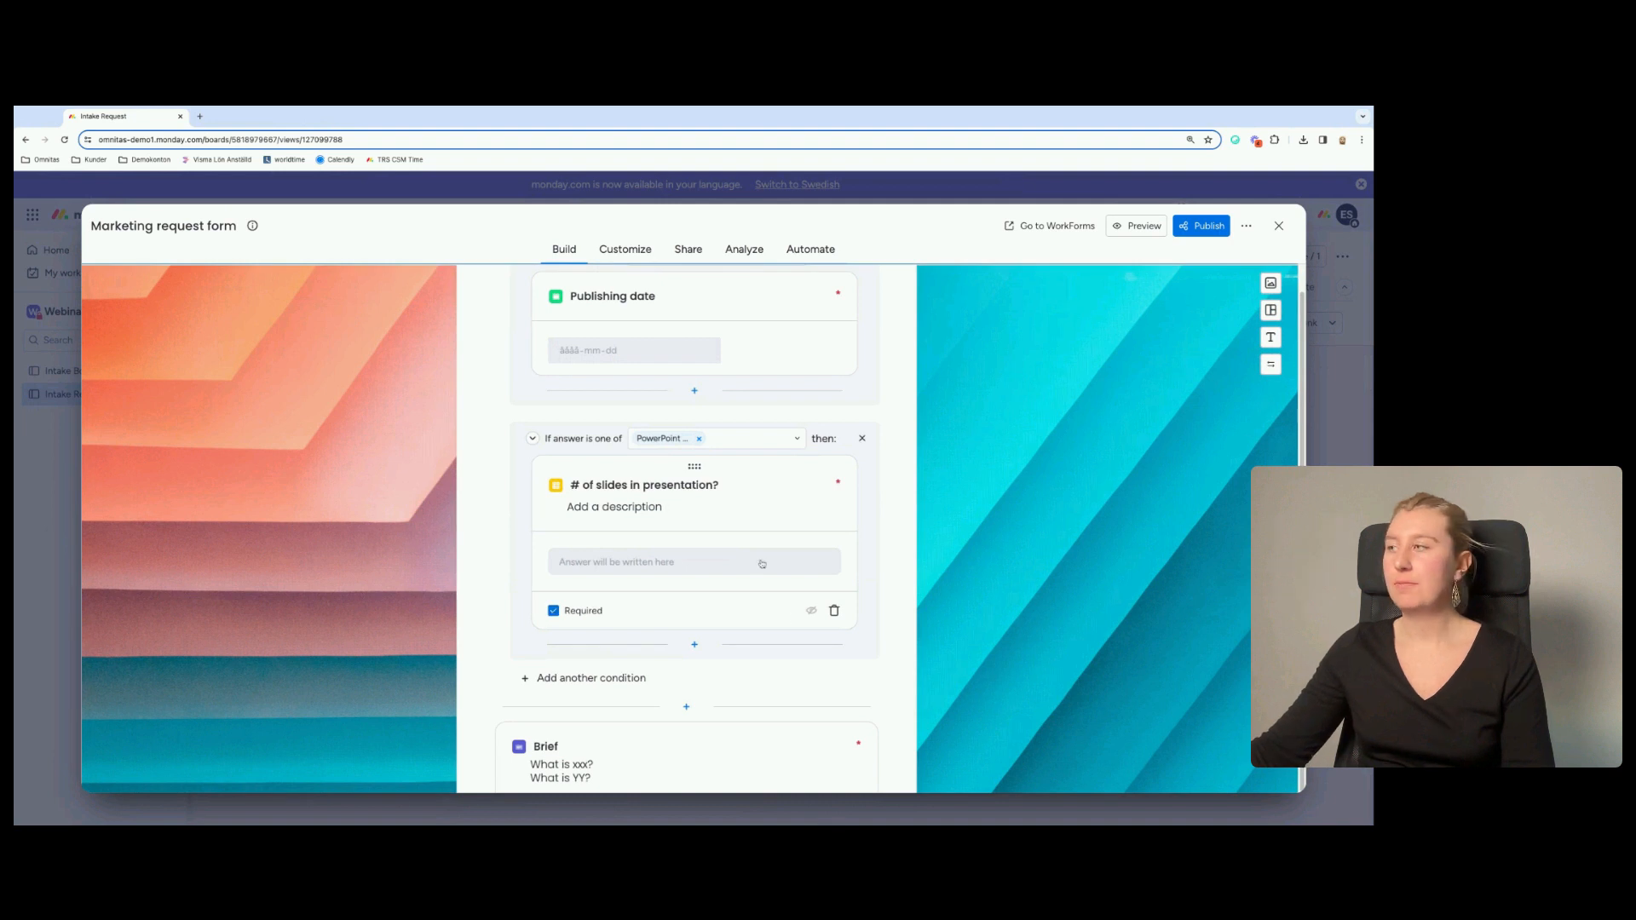
Open the form preview and answer the question about the kind of content requested with "Sales deck".
scroll(762, 563, "up", 1)
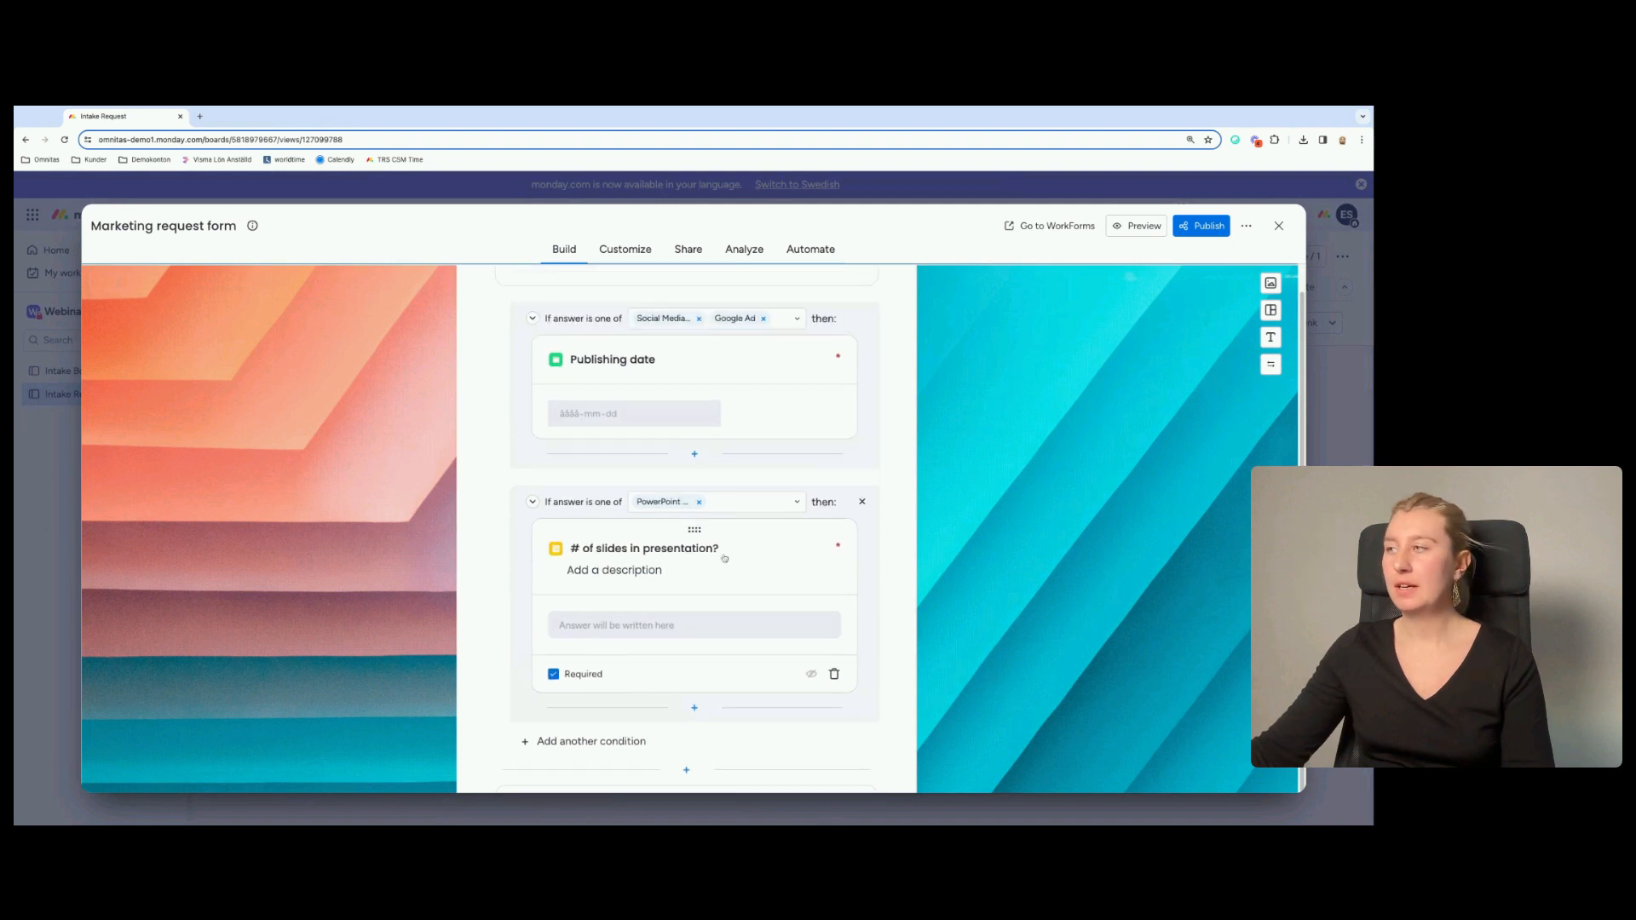
left_click(1141, 226)
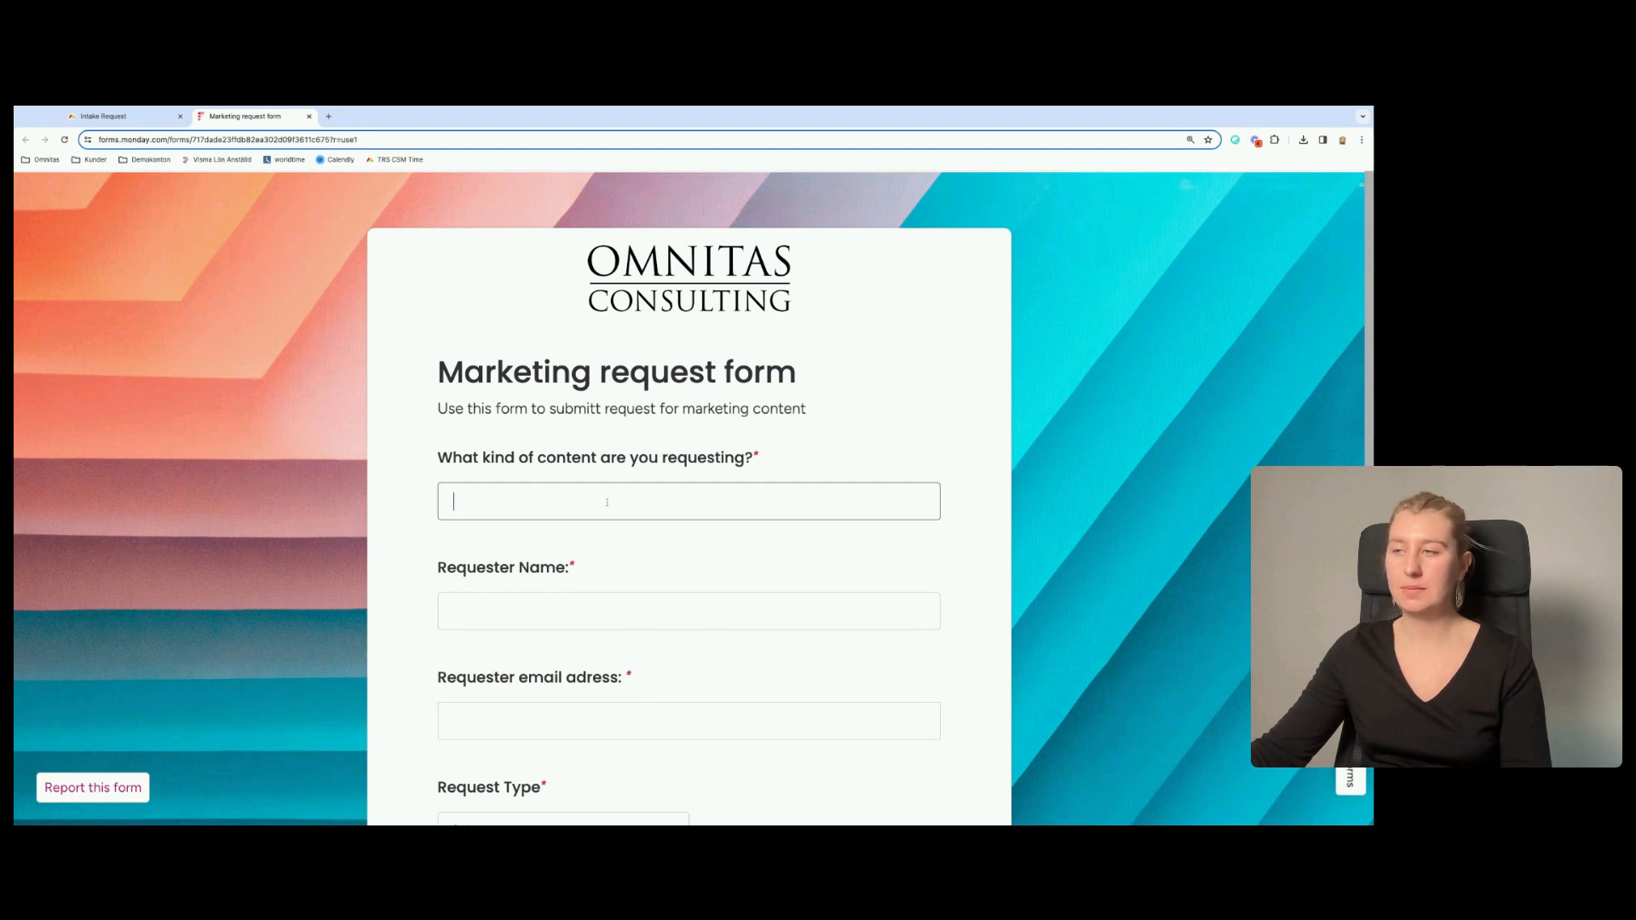
type("Sale")
type("deck")
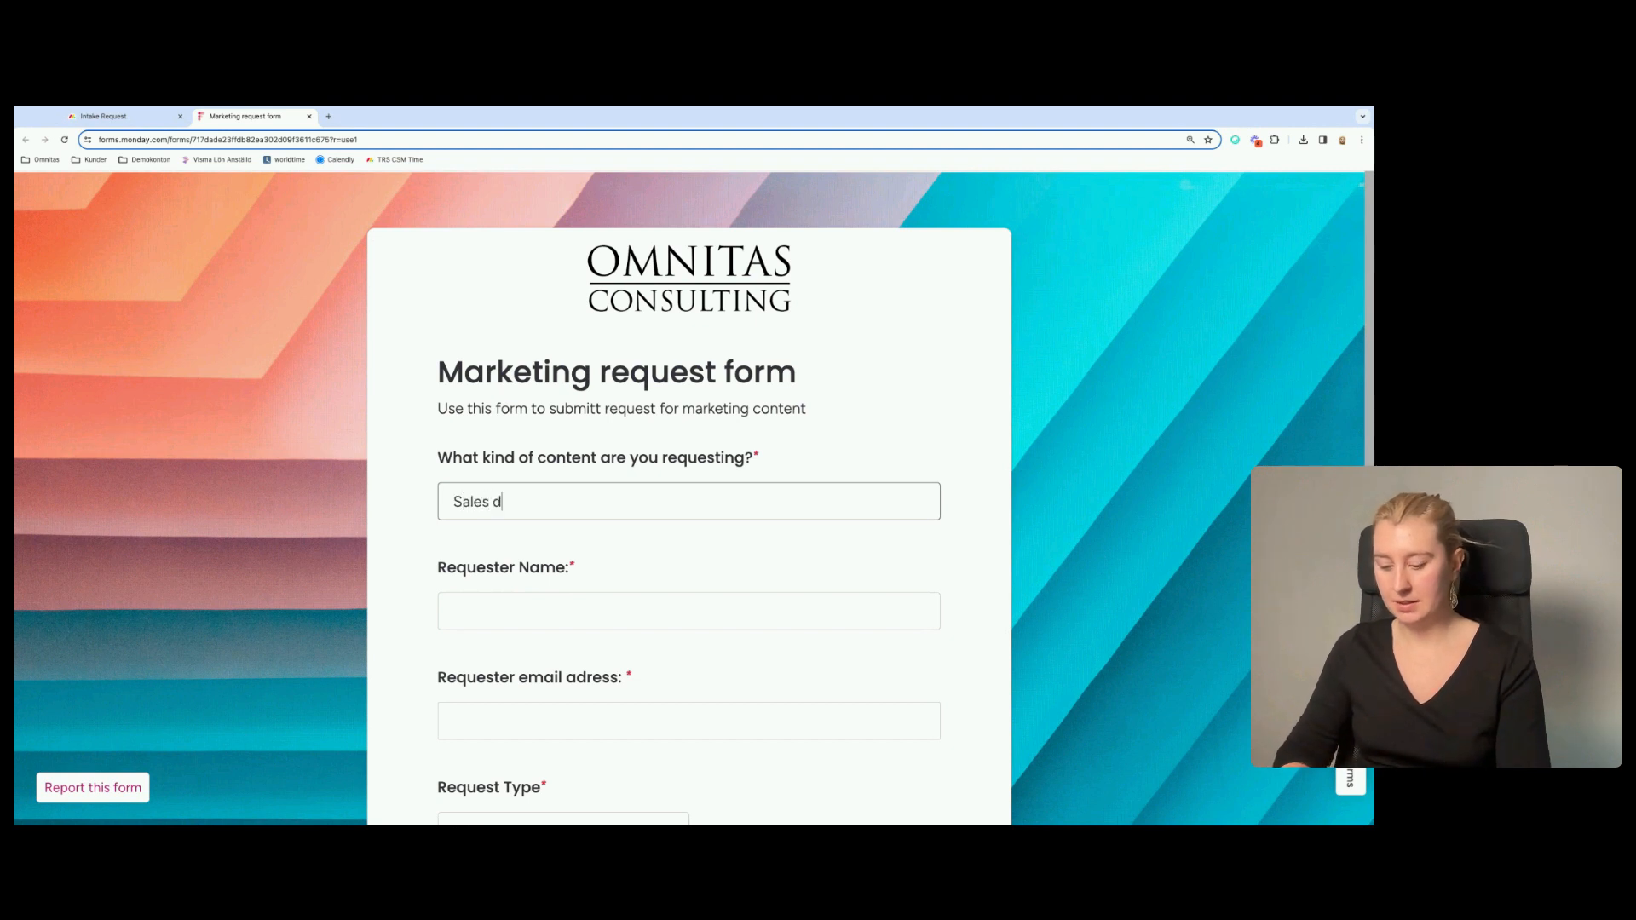
Fill in the requester's name and email address in the previewed form.
scroll(587, 565, "down", 1)
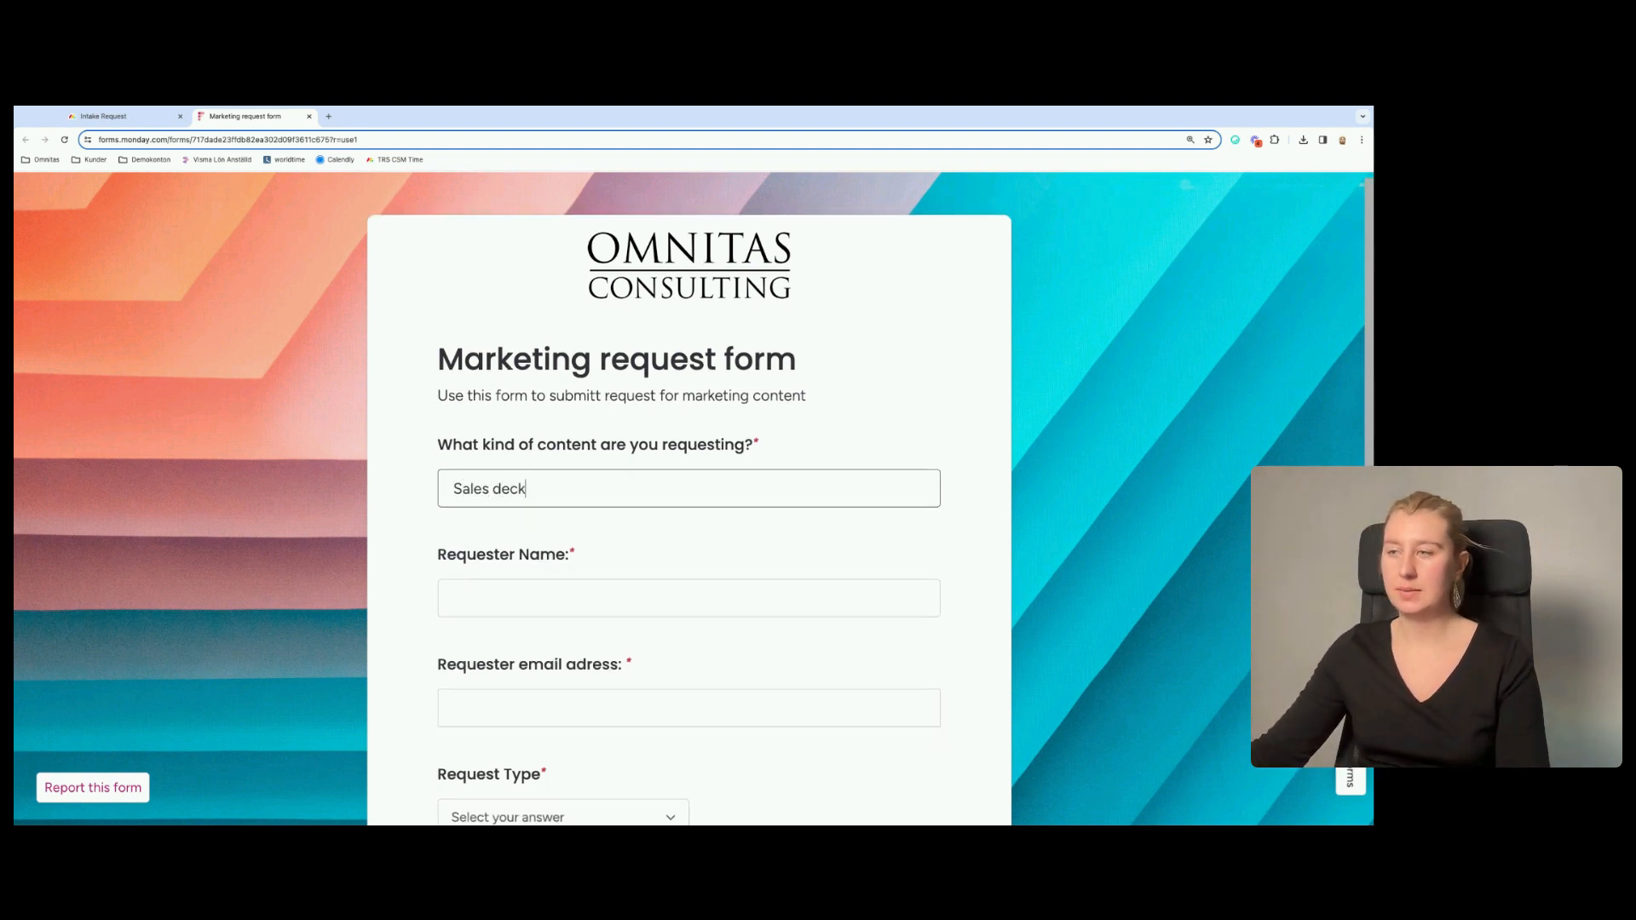
left_click(586, 565)
type("Elin")
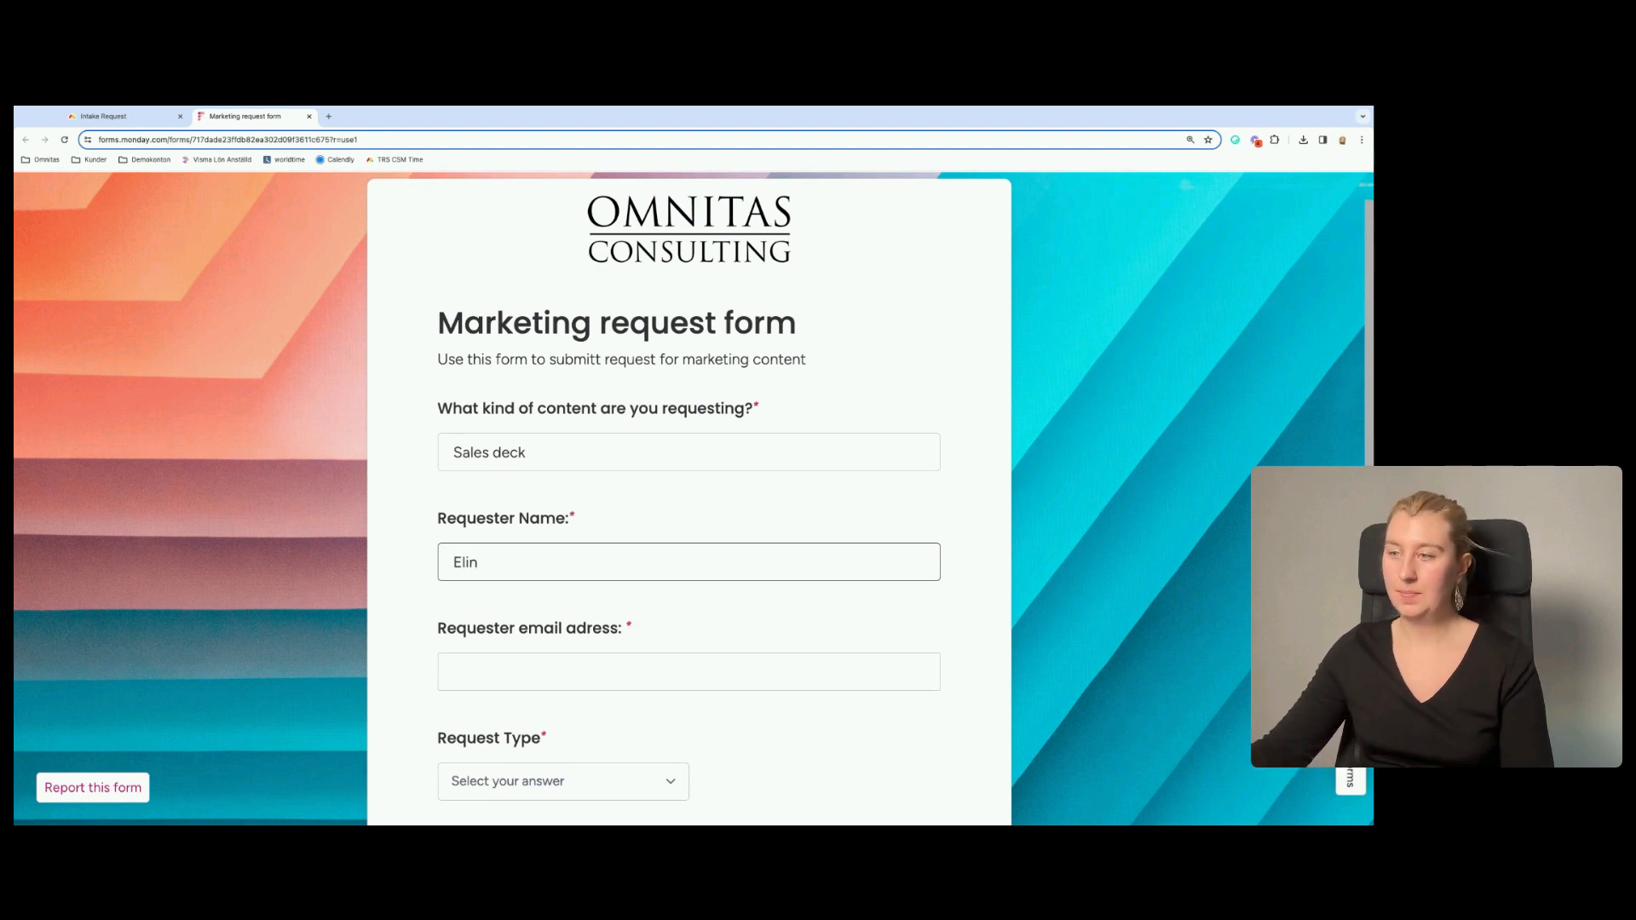
scroll(511, 566, "down", 3)
left_click(532, 520)
type("elin")
key("BackSpace")
type("n@test.se")
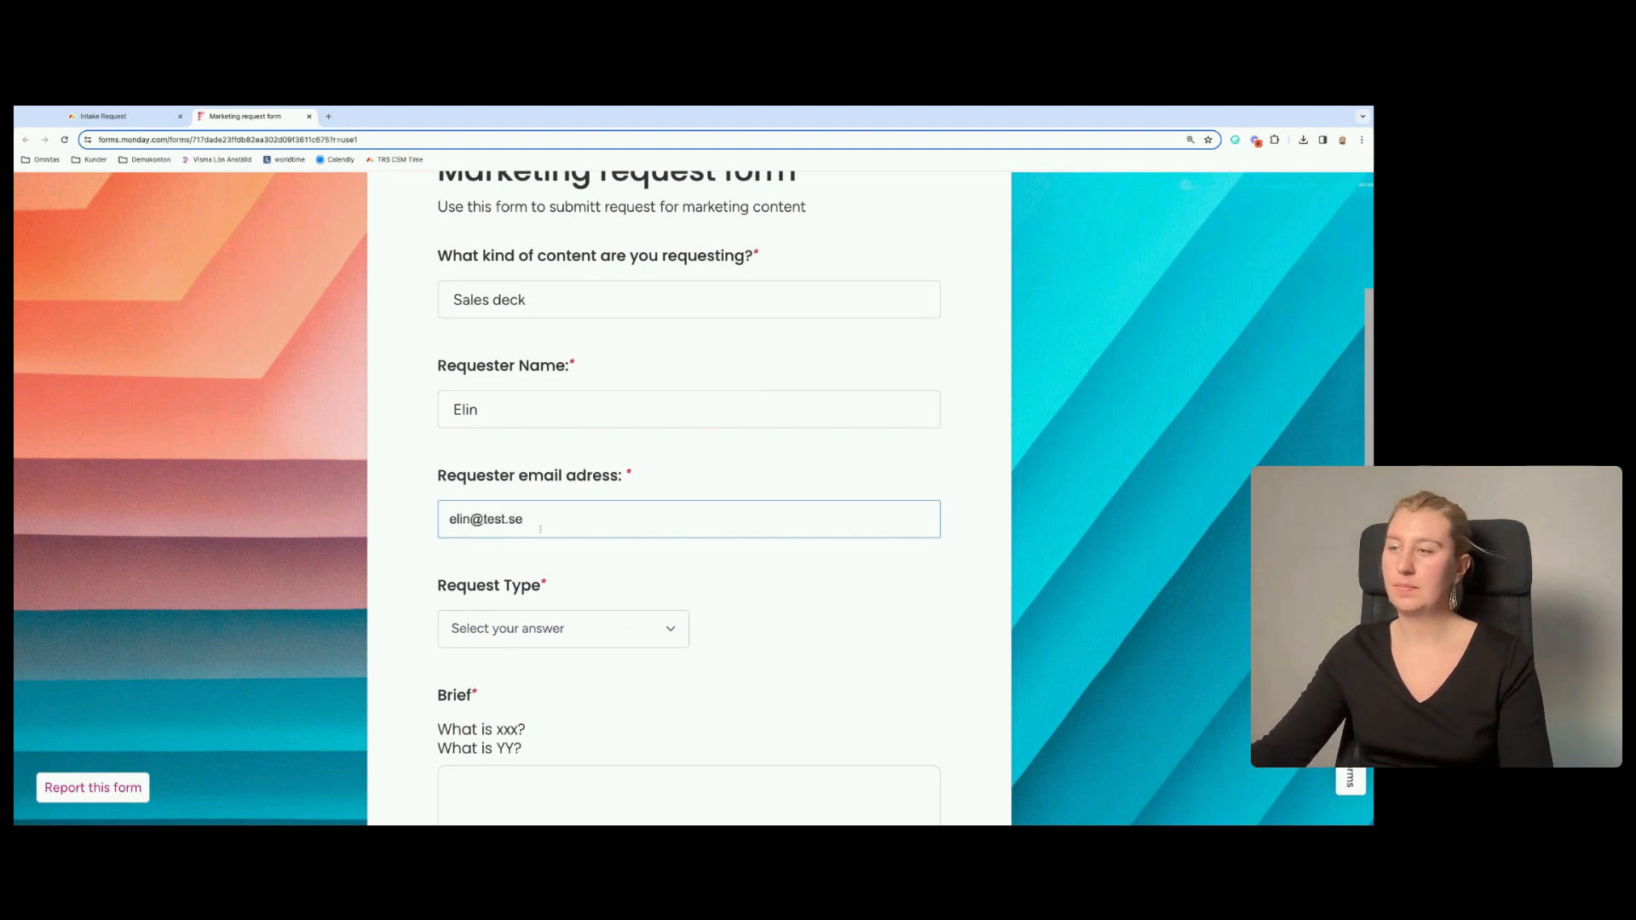
scroll(545, 532, "down", 3)
left_click(803, 480)
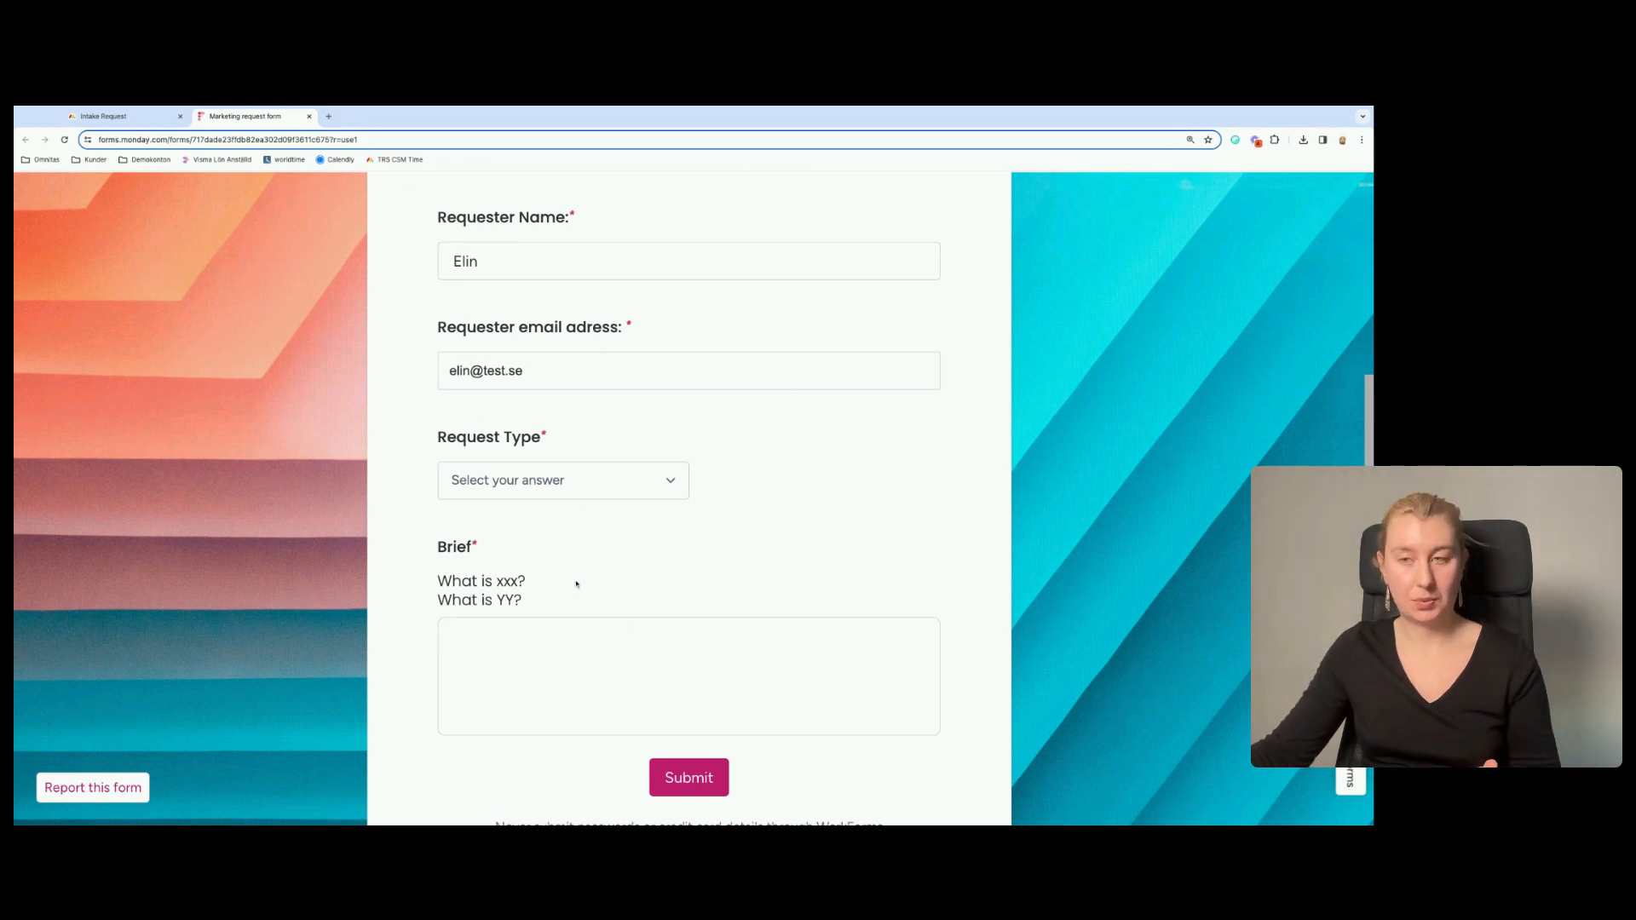
Choose PowerPoint Presentation as the Request Type and enter 10 as the number of slides in the presentation.
left_click(671, 480)
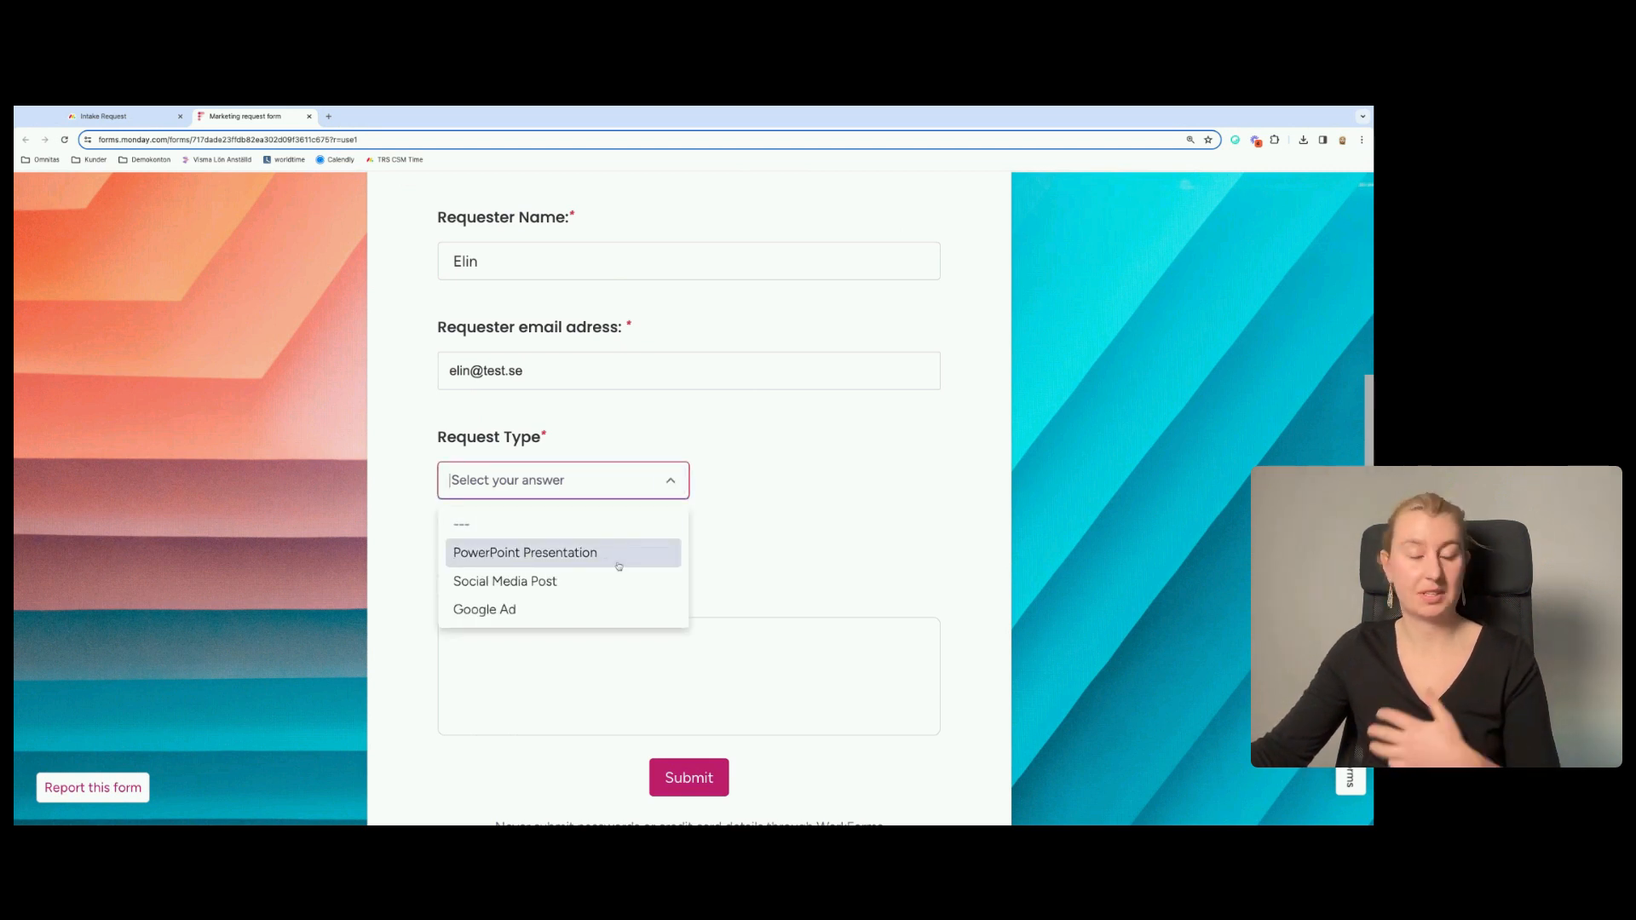
left_click(568, 559)
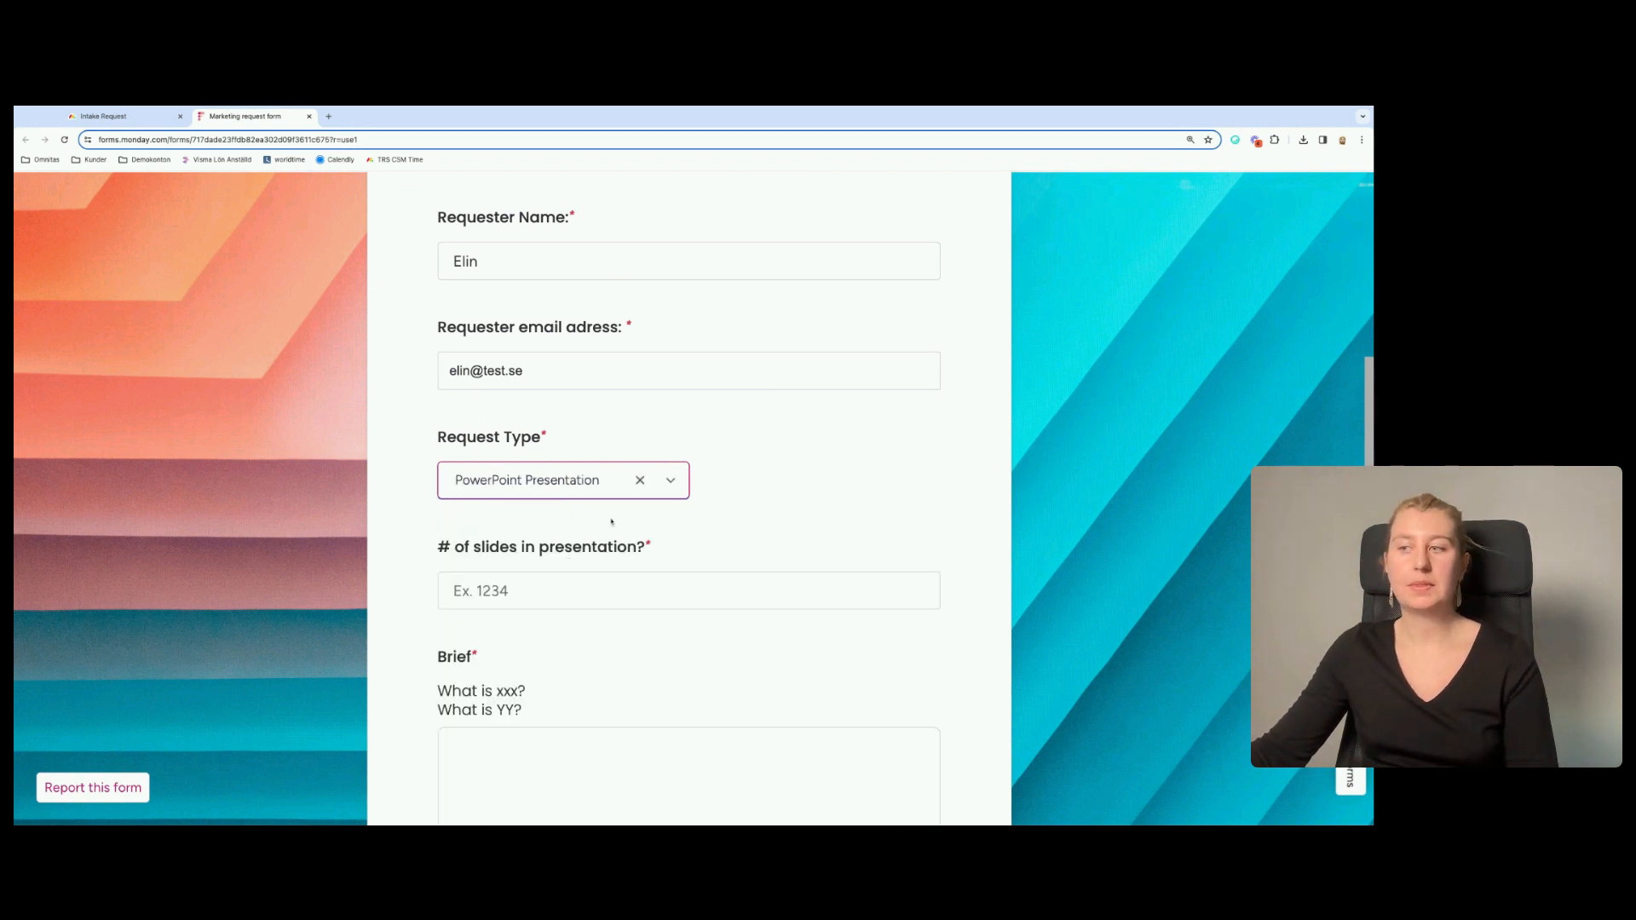
left_click(563, 597)
type("10")
Enter "brief text.........." as the Brief and submit the form.
scroll(539, 595, "down", 2)
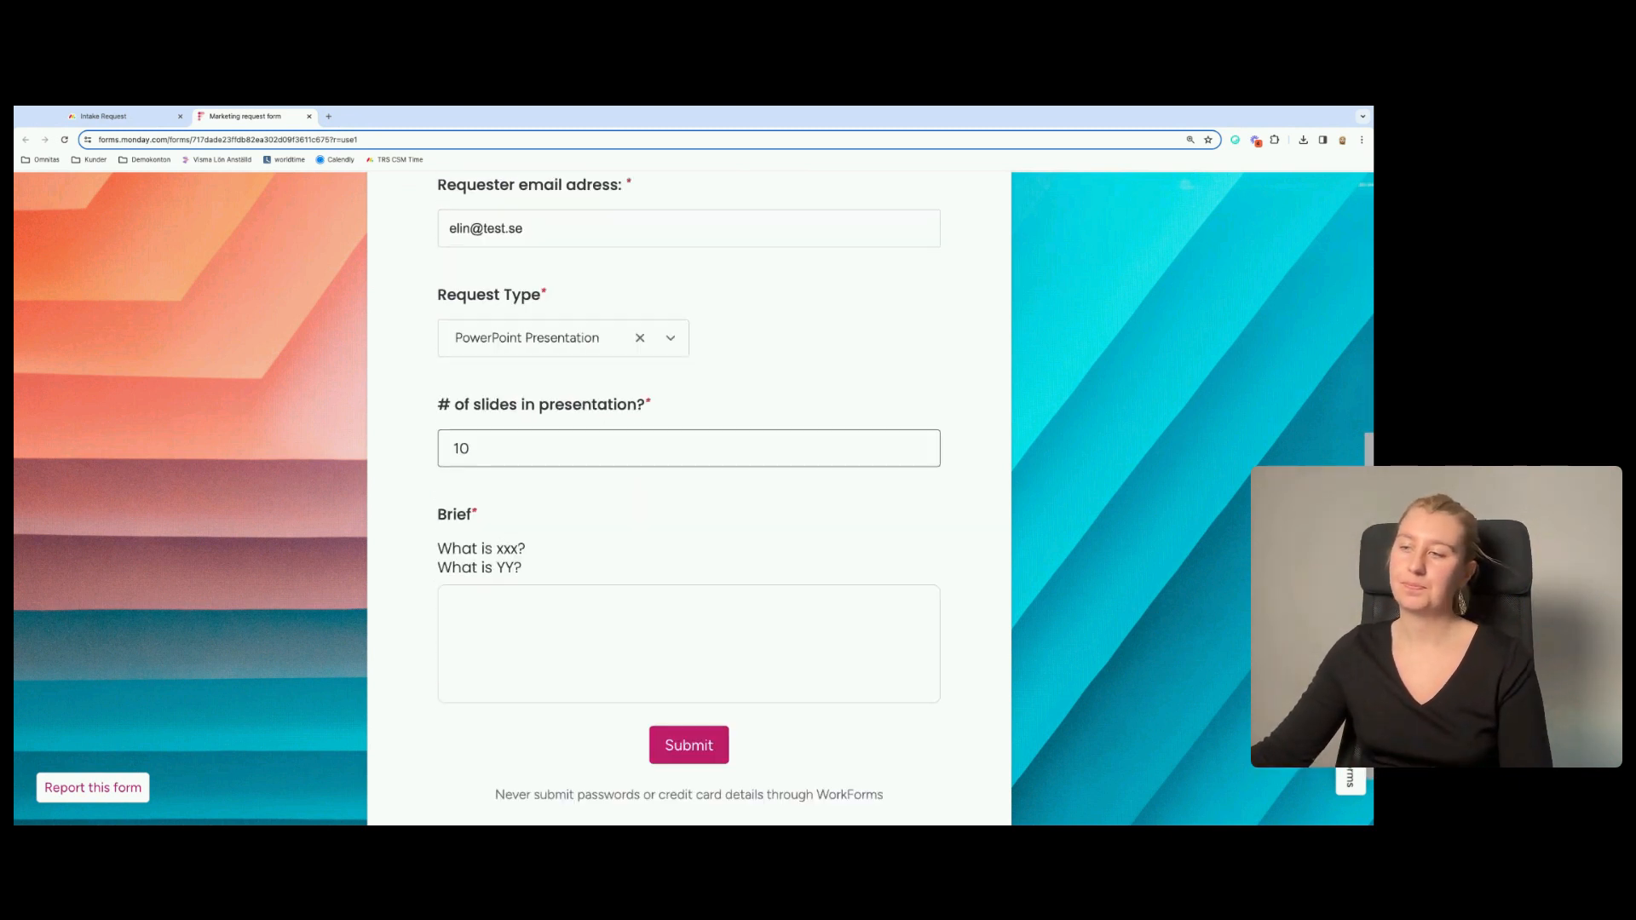
left_click(539, 596)
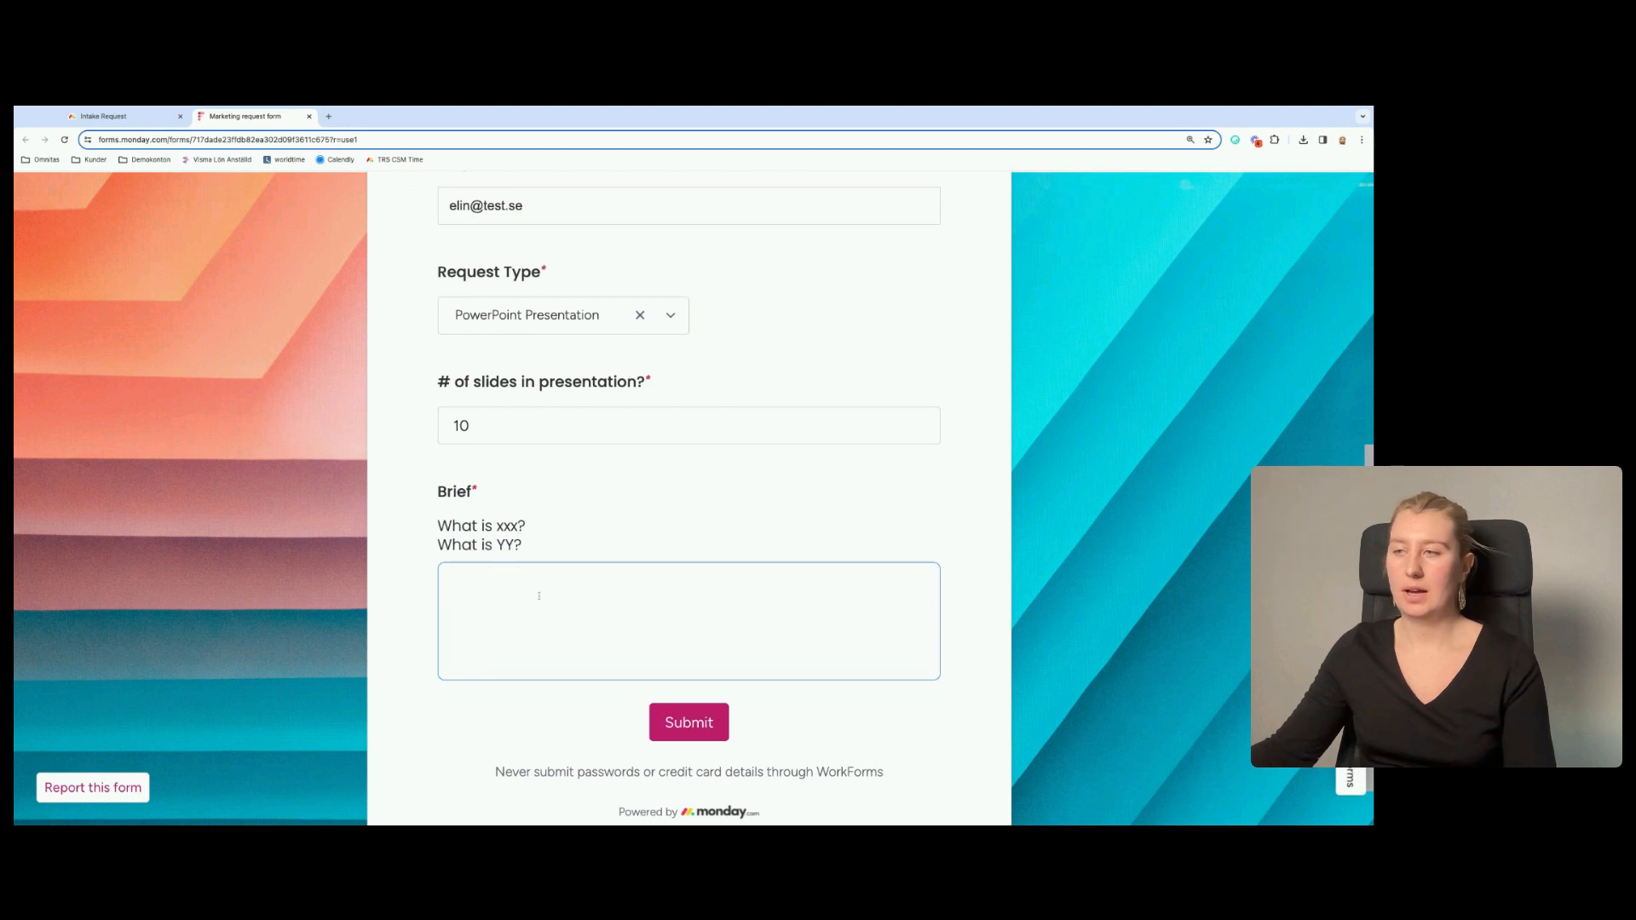
type("brief ")
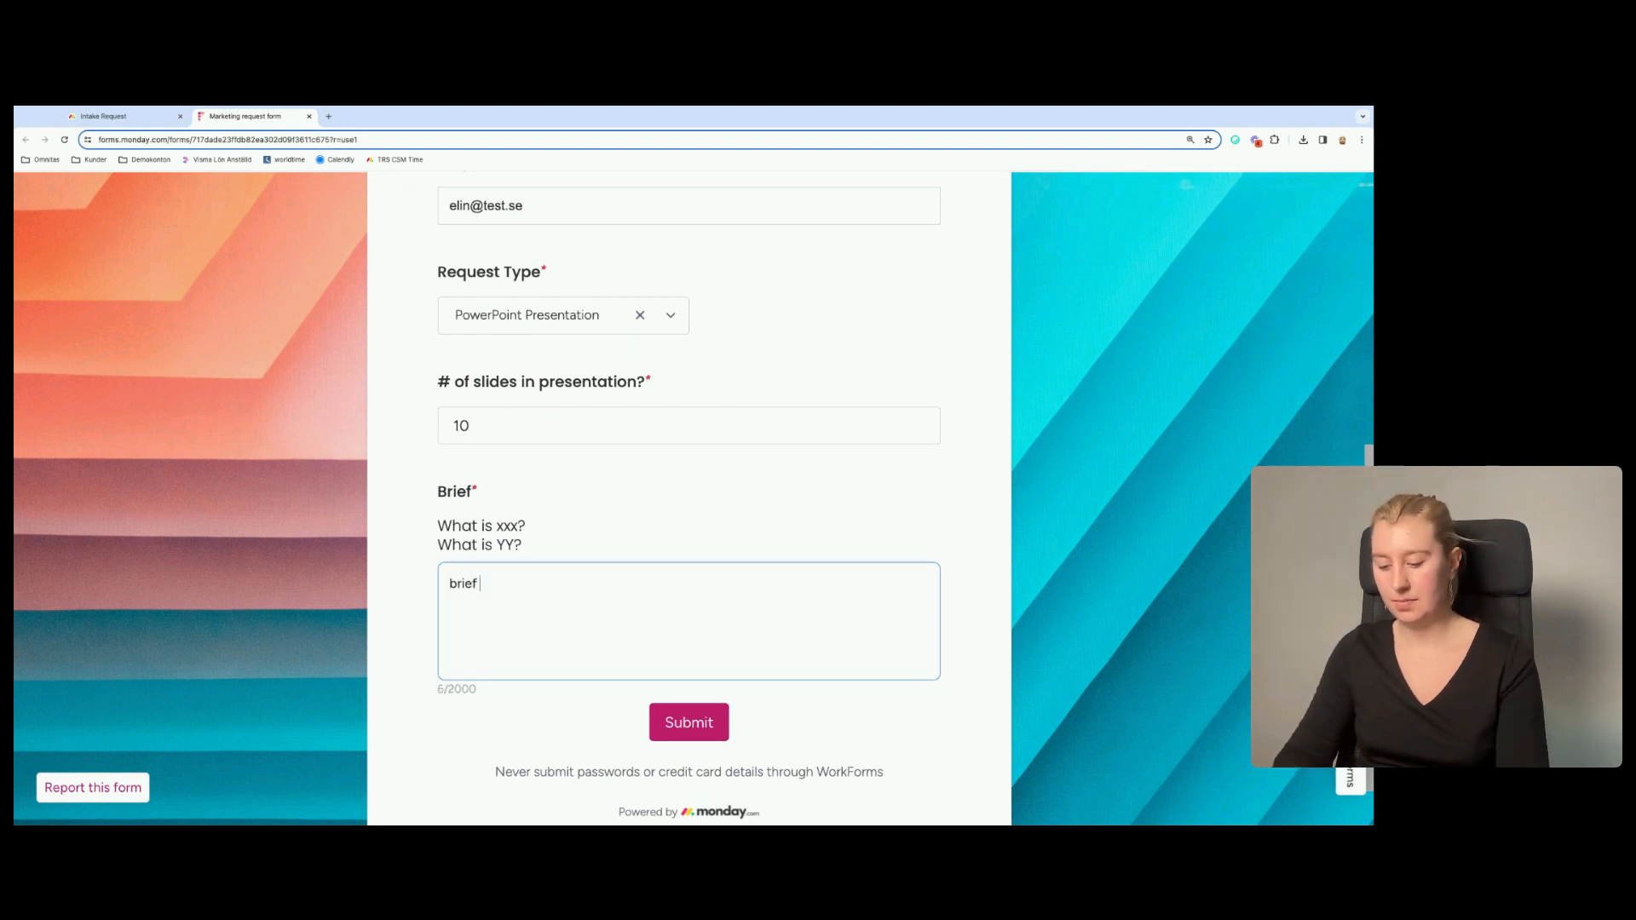
type("text..........")
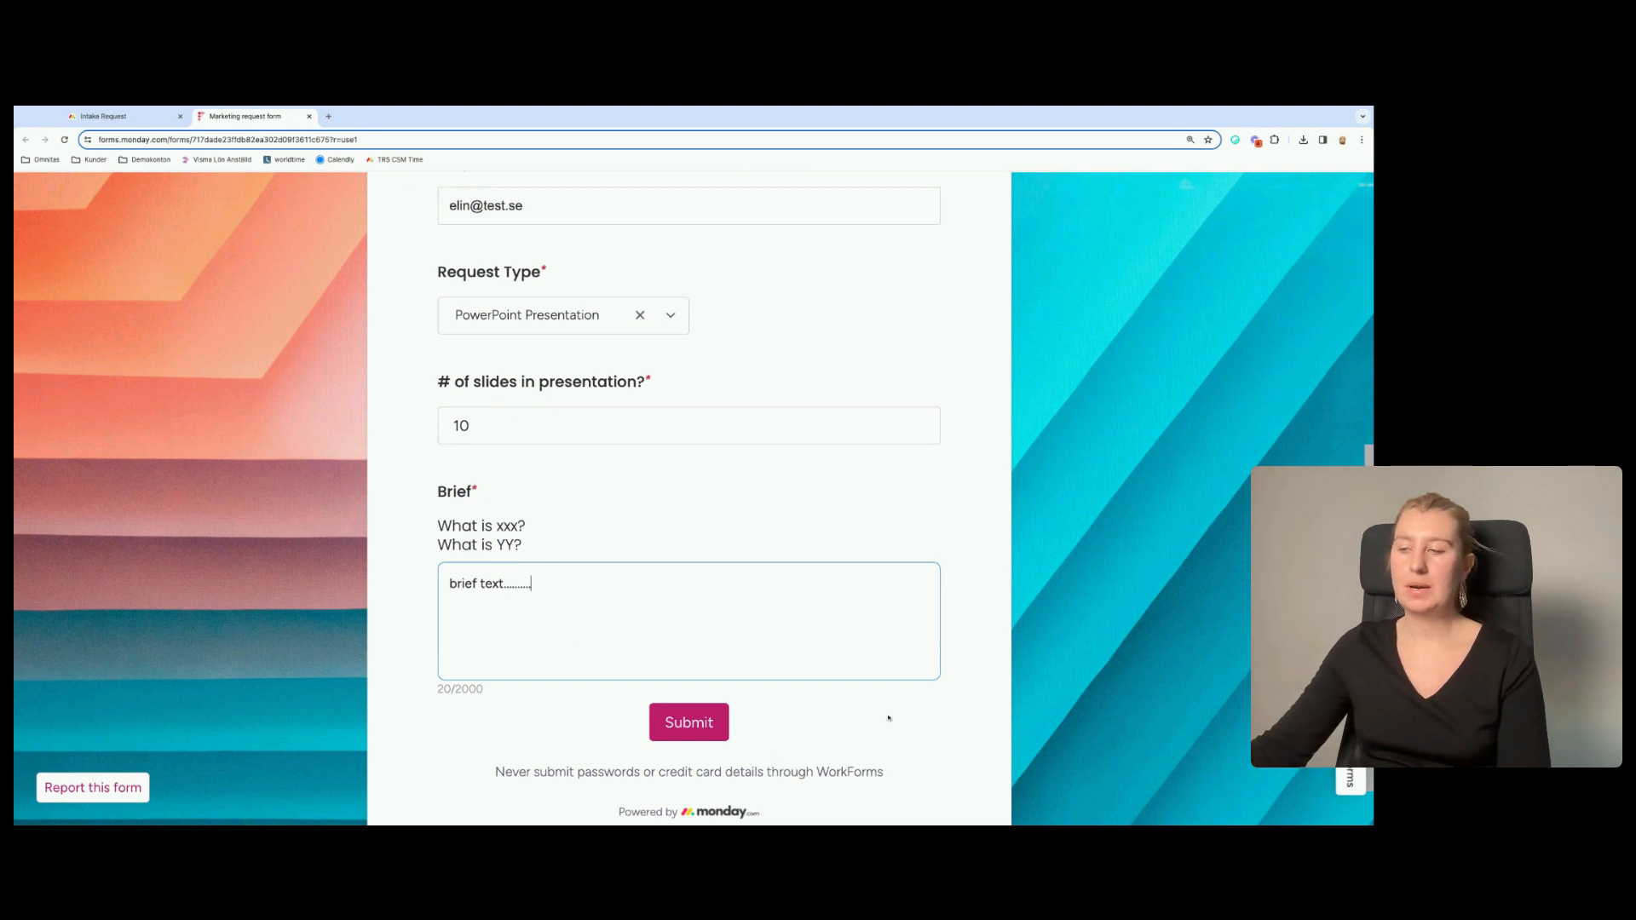
left_click(695, 725)
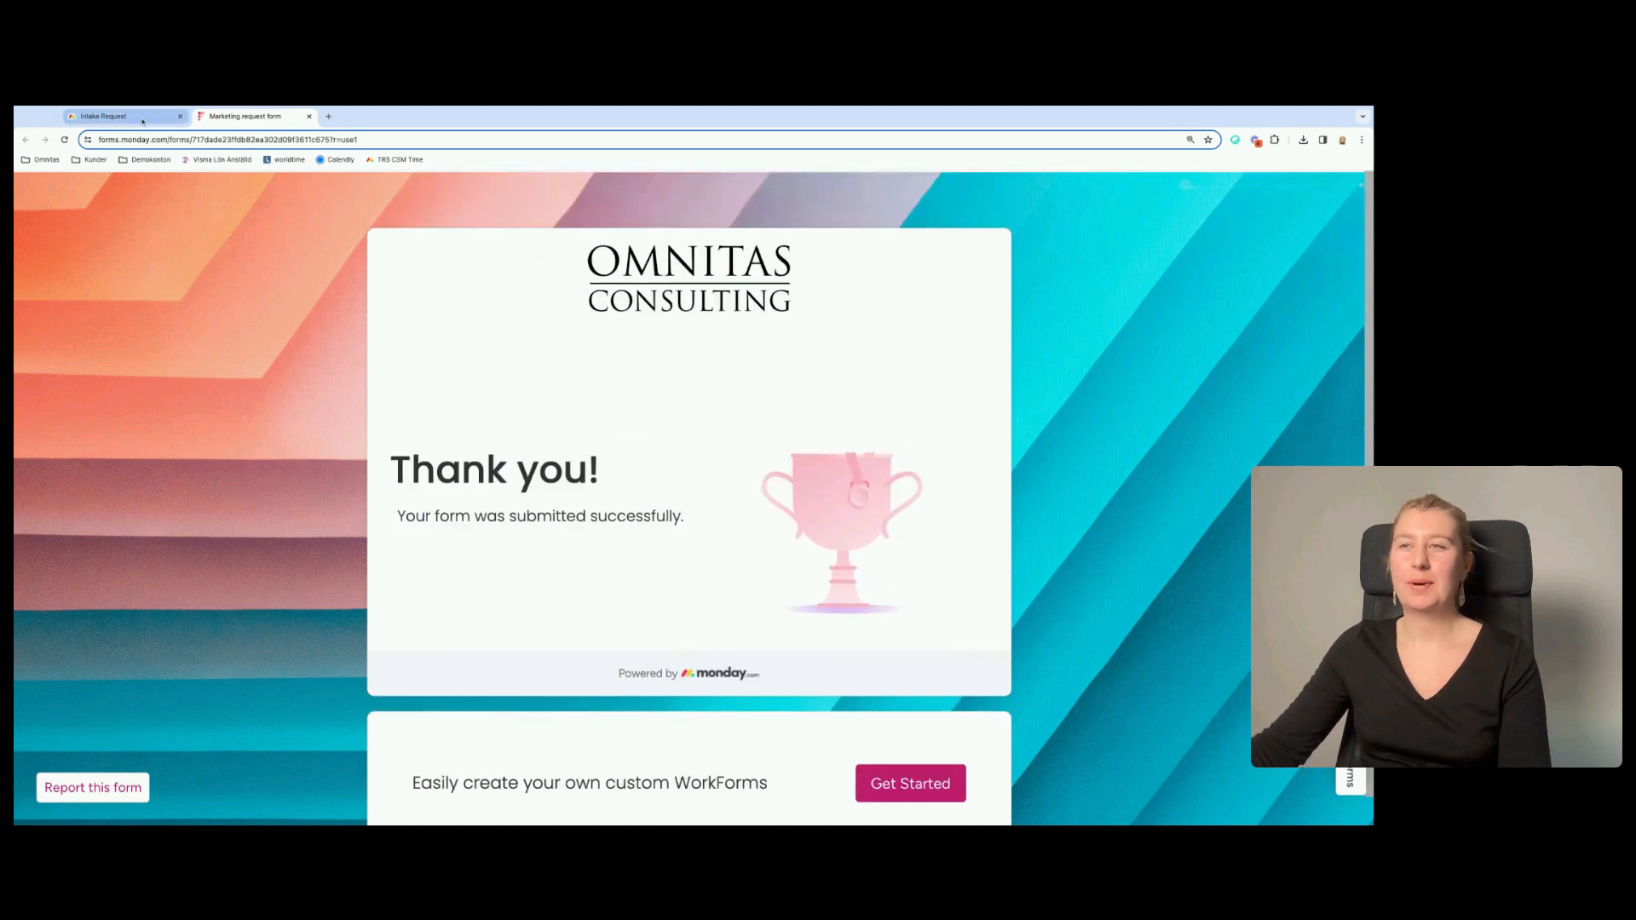
Return to the Intake Request board's main table and widen the Request Type column to show its full label.
left_click(308, 116)
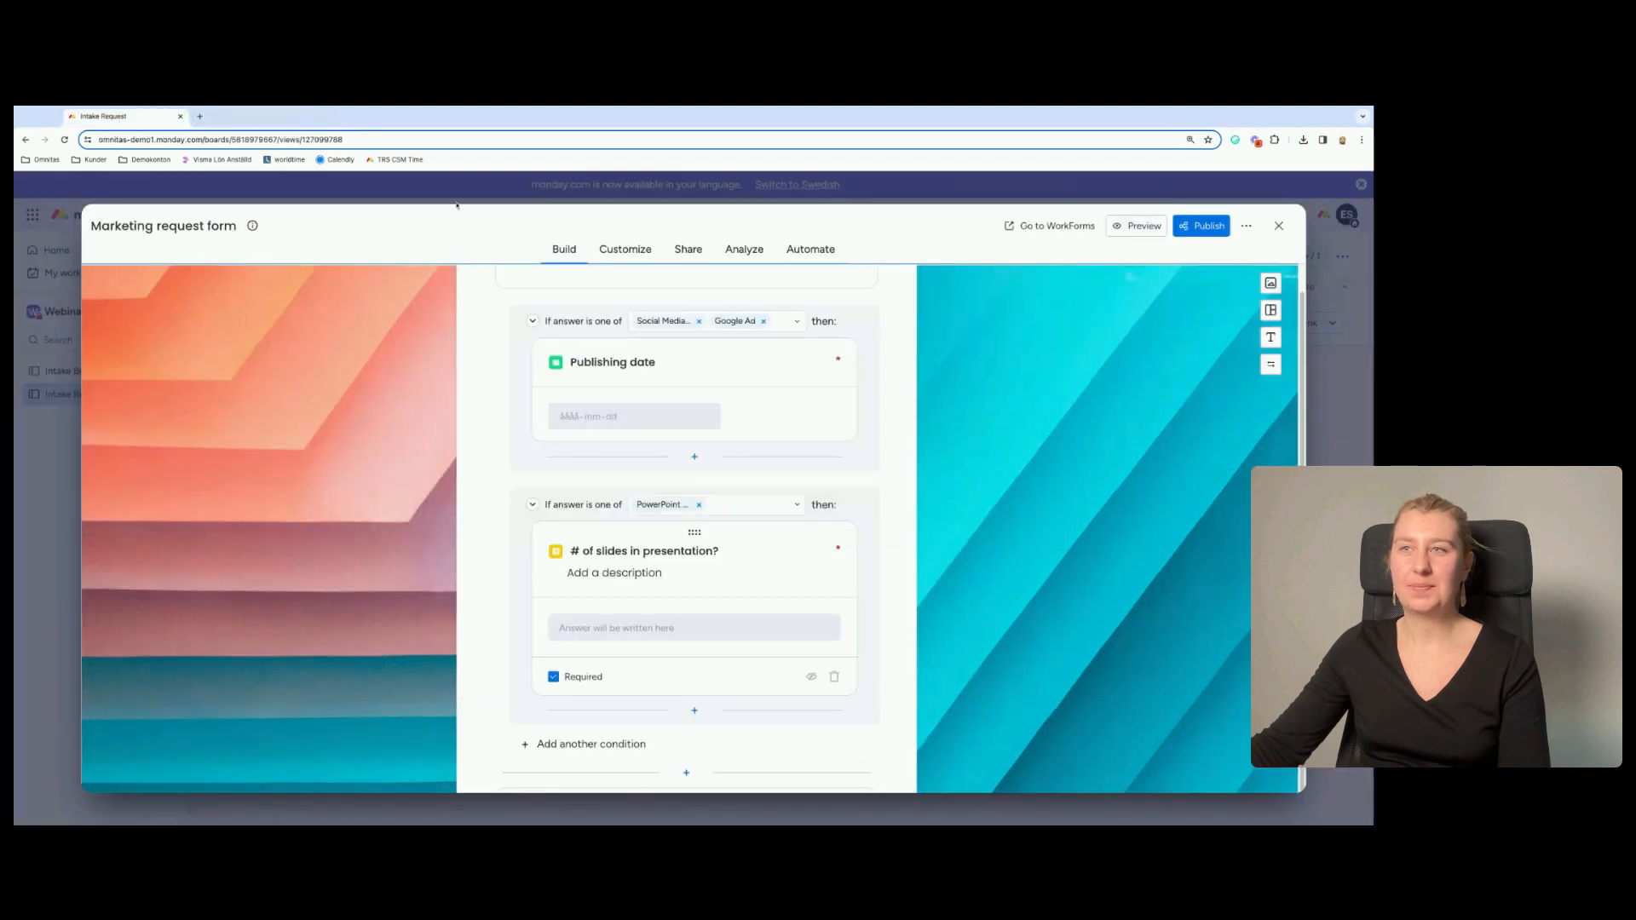
left_click(1279, 225)
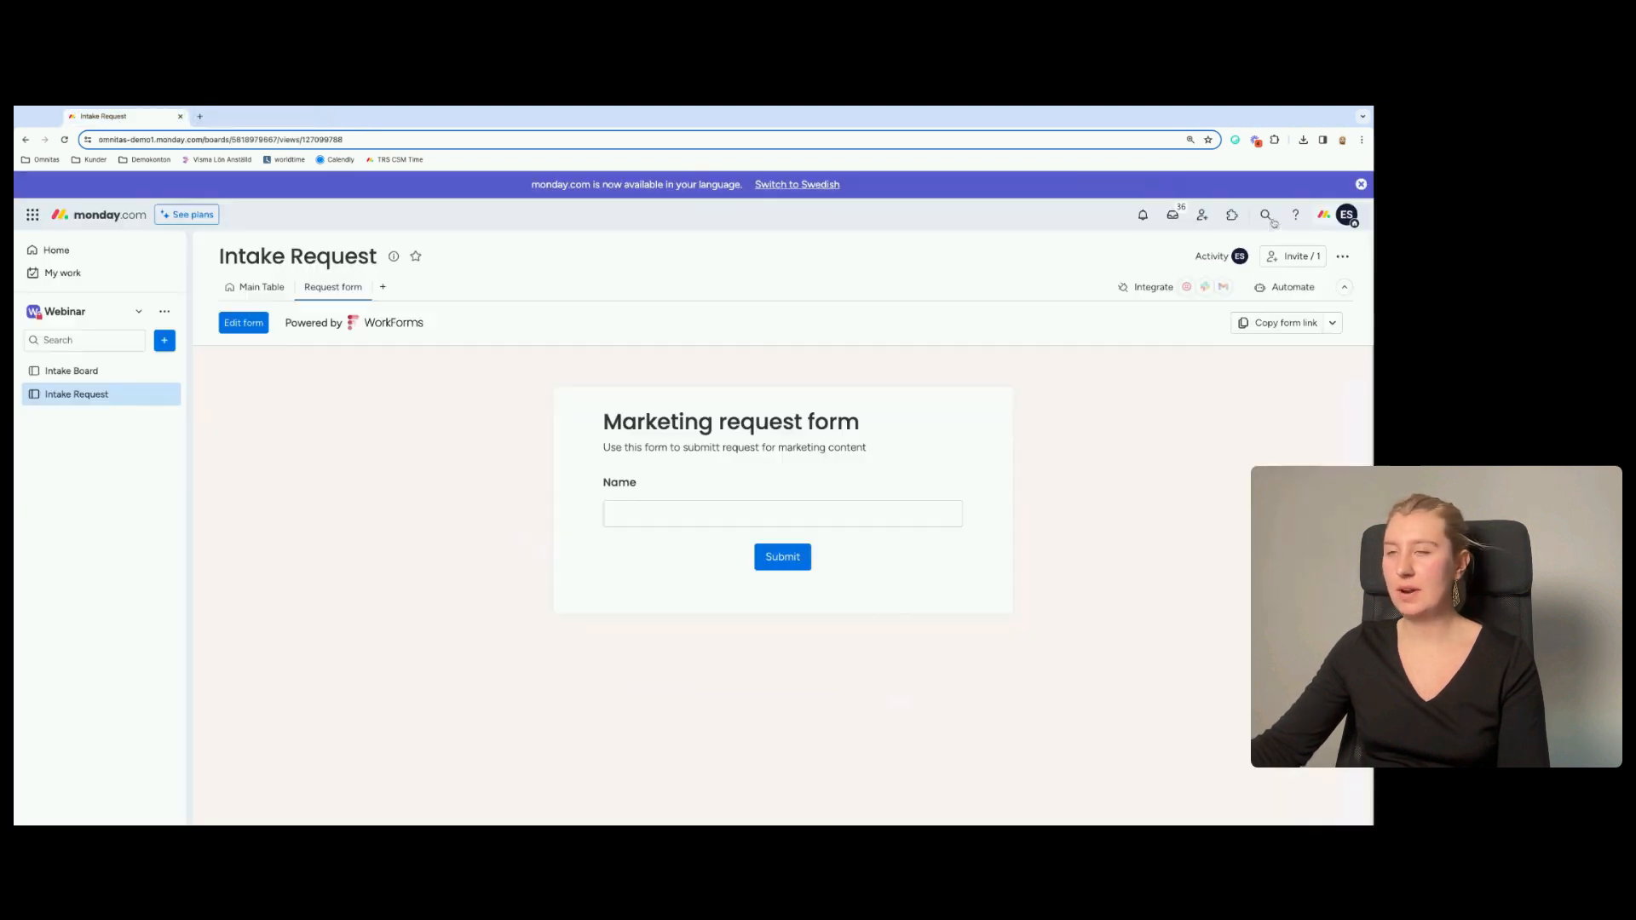
left_click(255, 288)
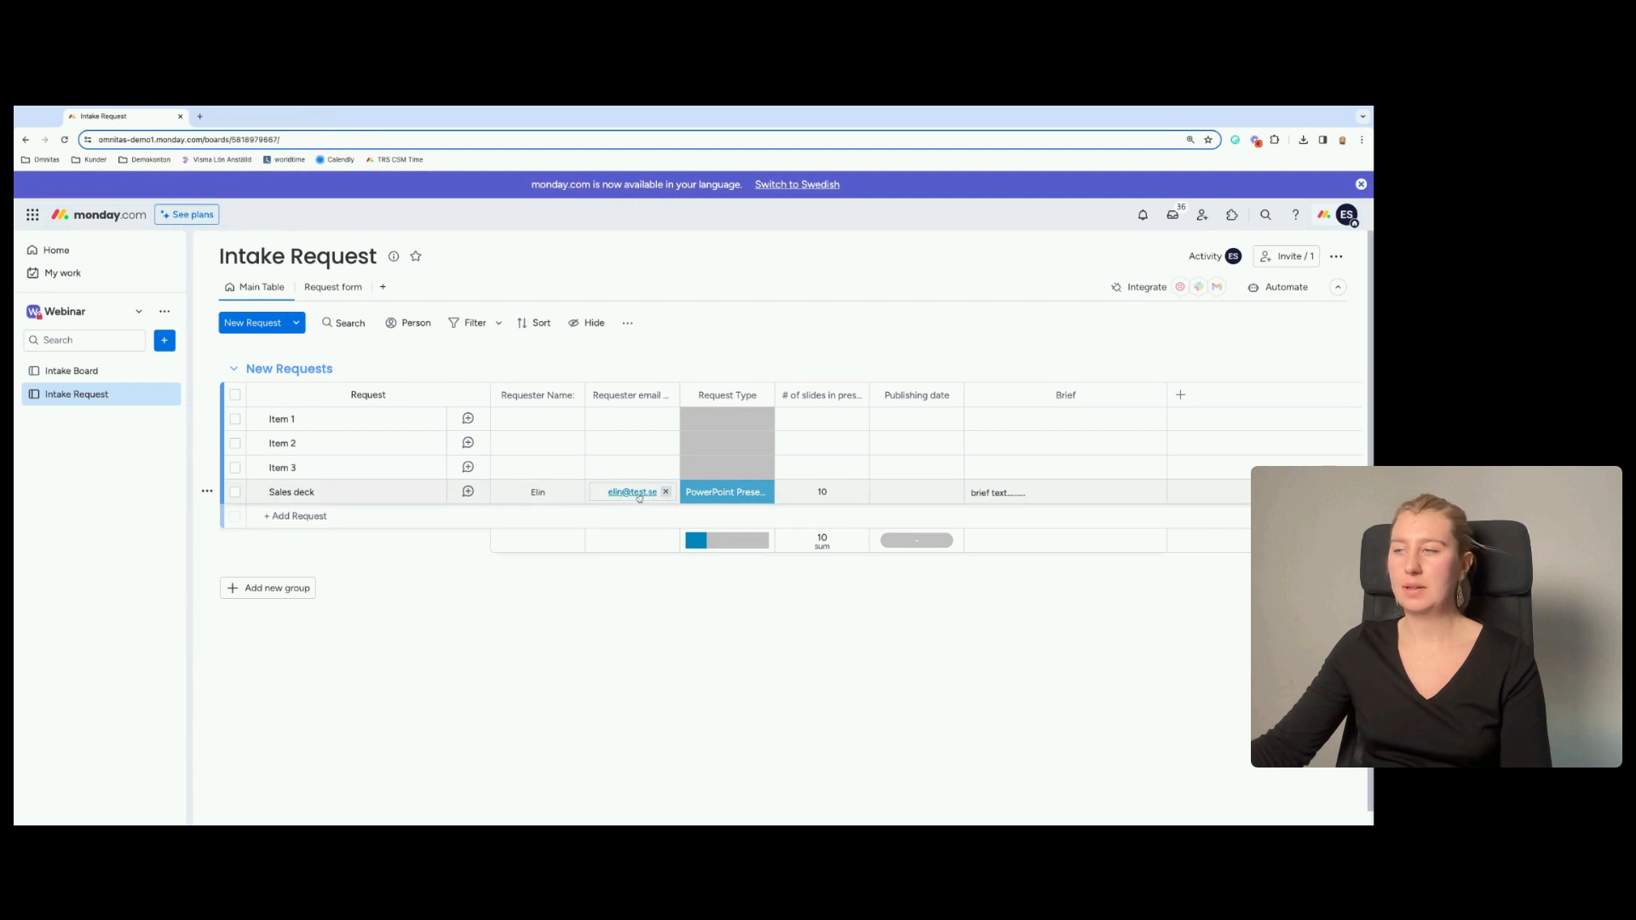
left_click_drag(774, 395, 867, 401)
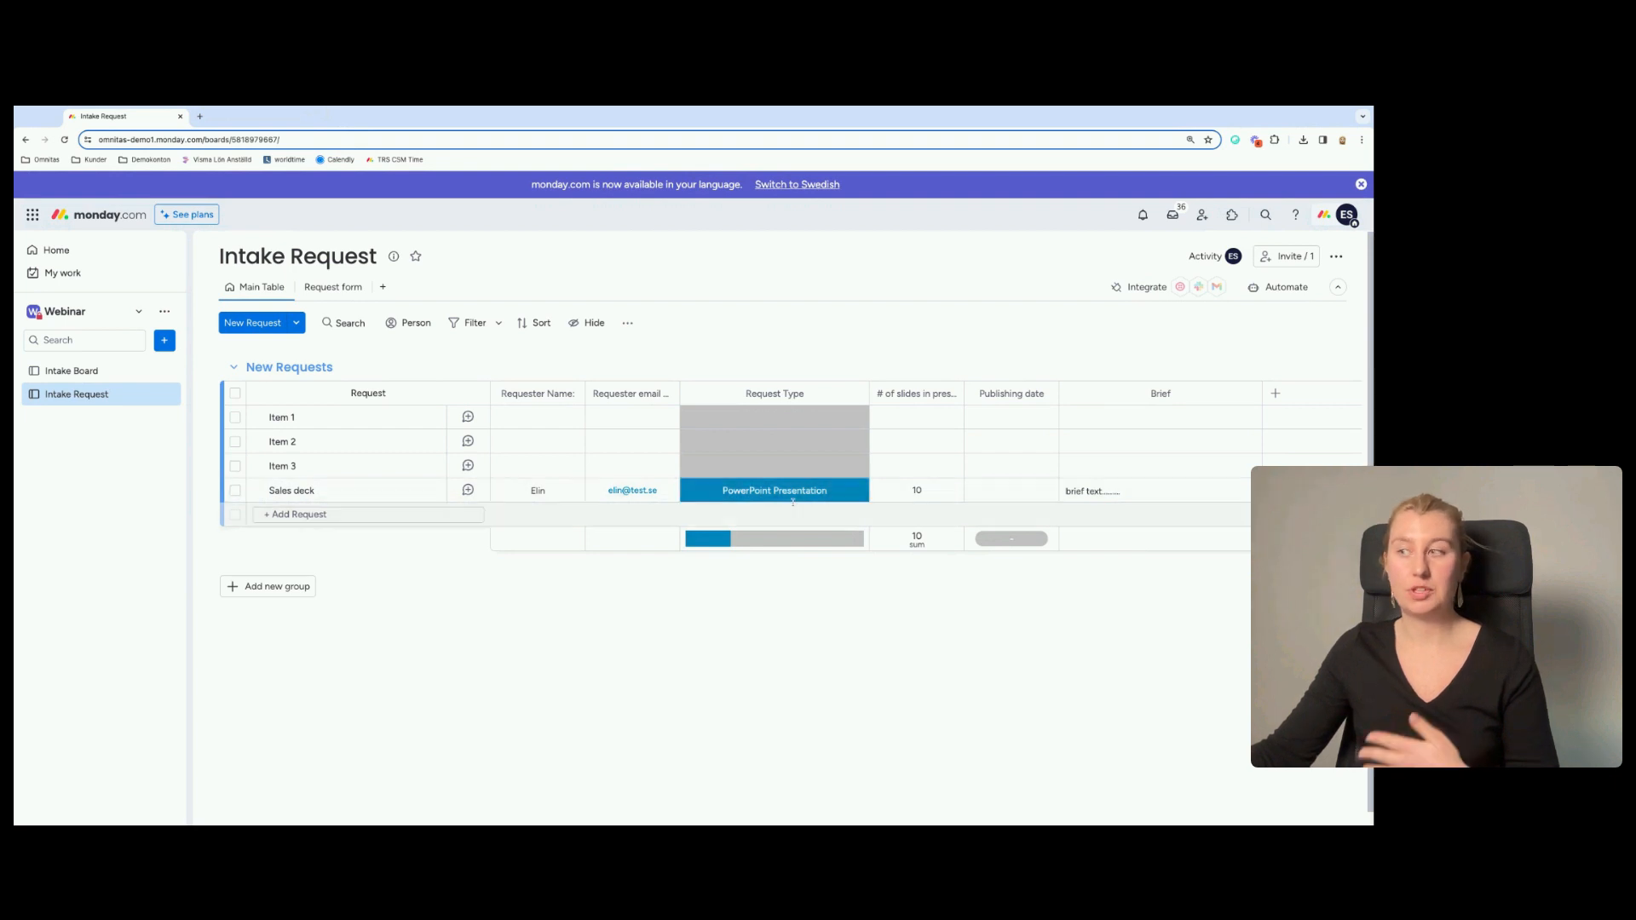
Open the Request form for editing and launch its preview to submit another sample request.
left_click(333, 287)
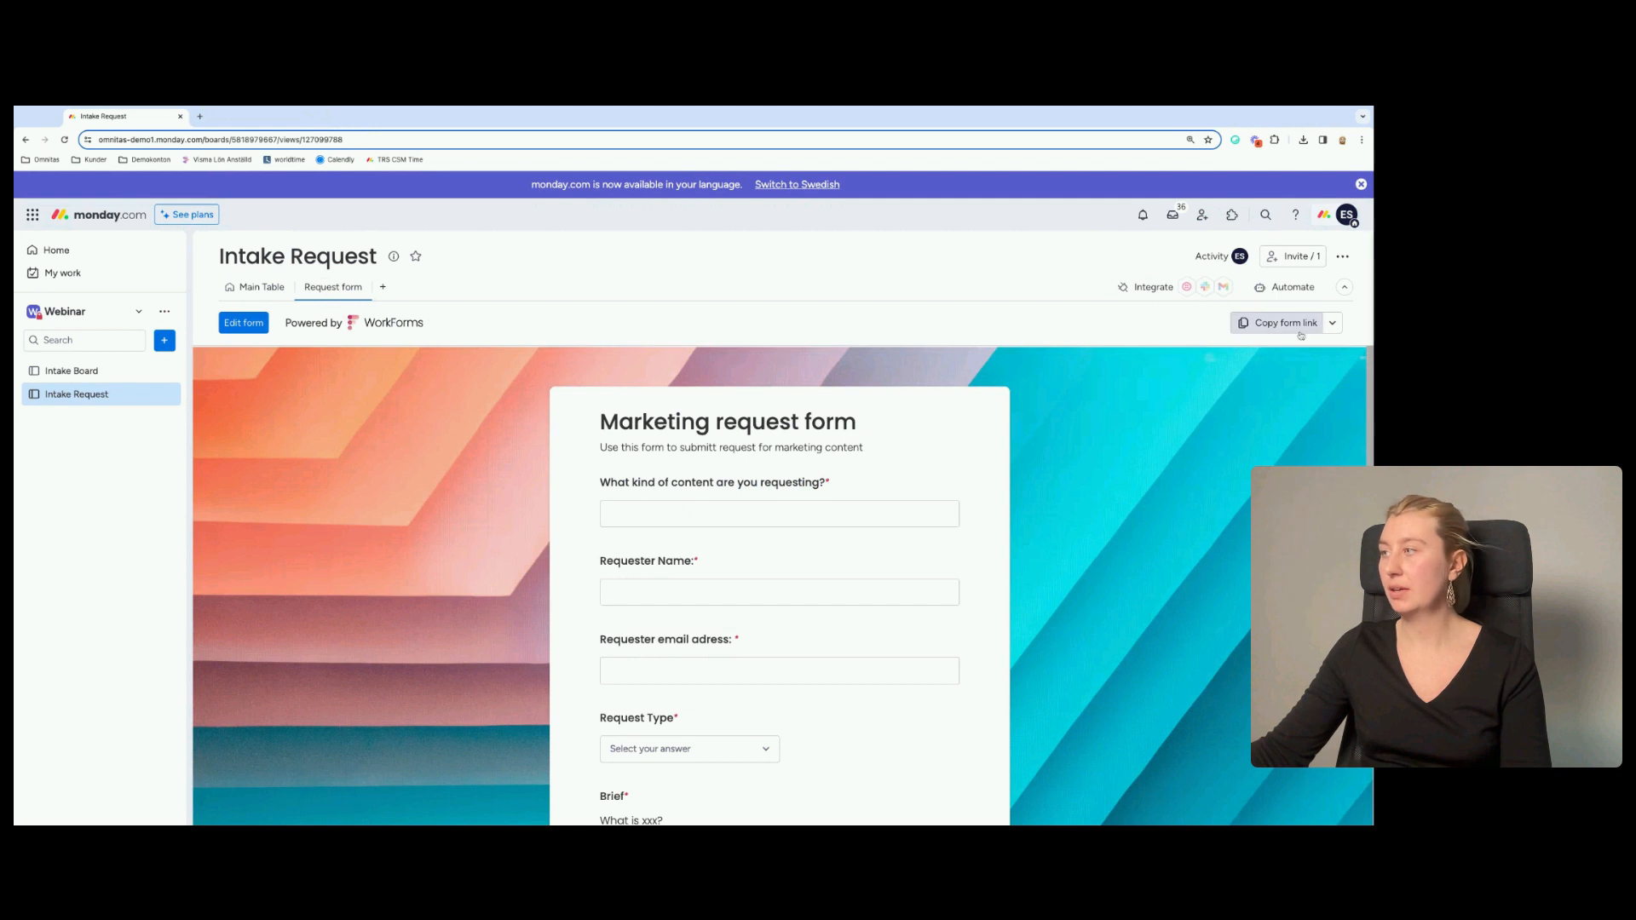
left_click(244, 322)
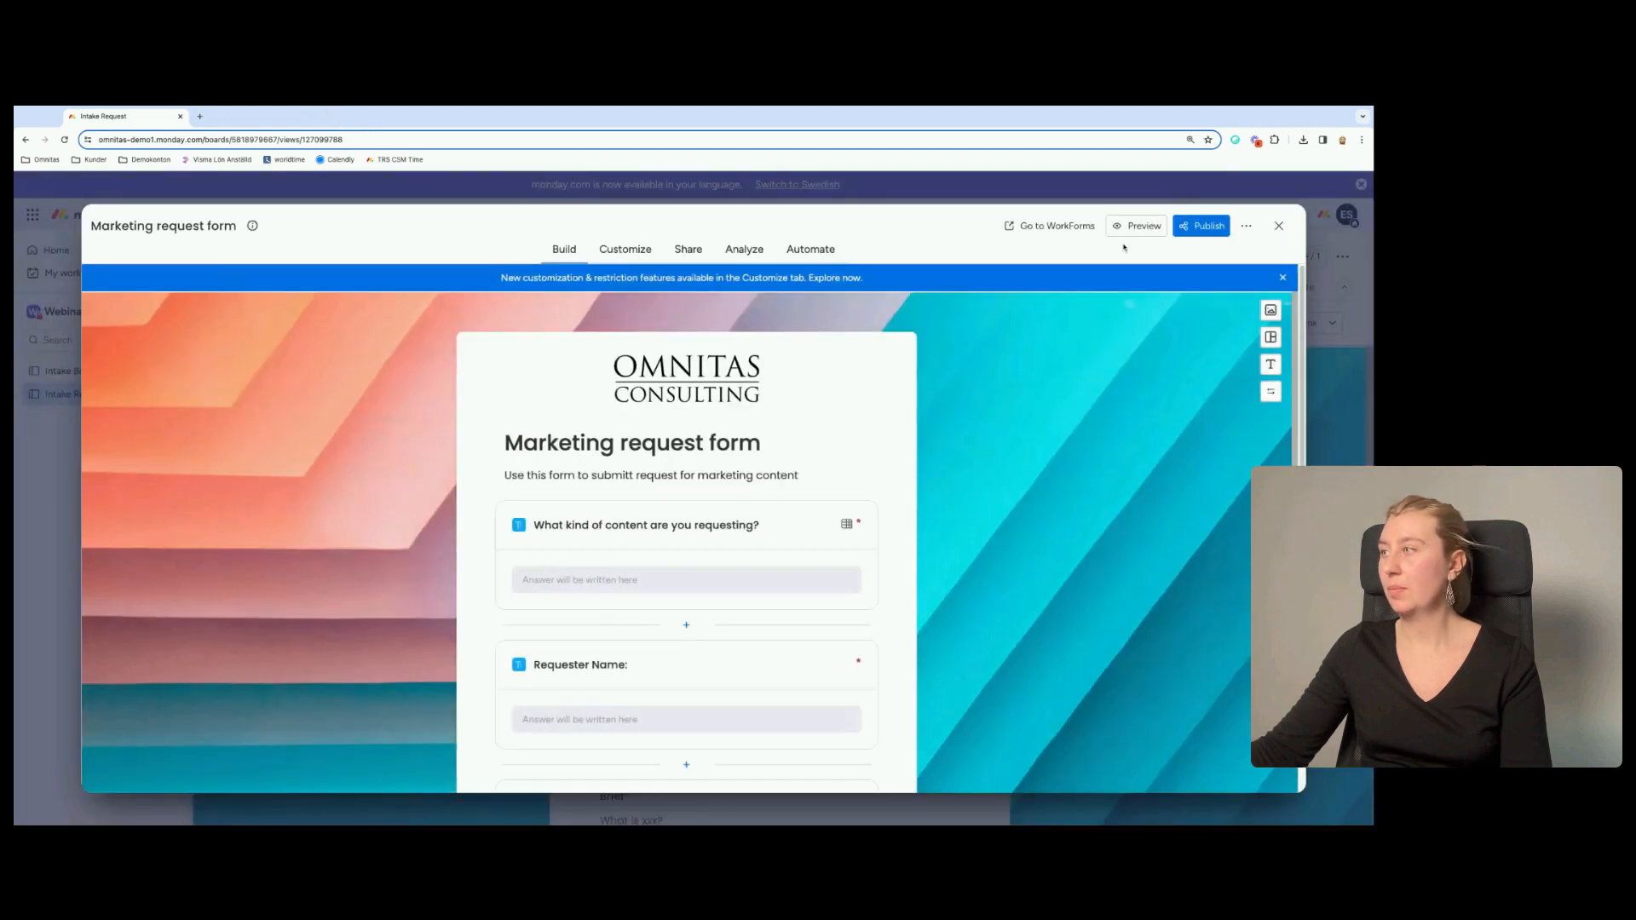
left_click(1137, 226)
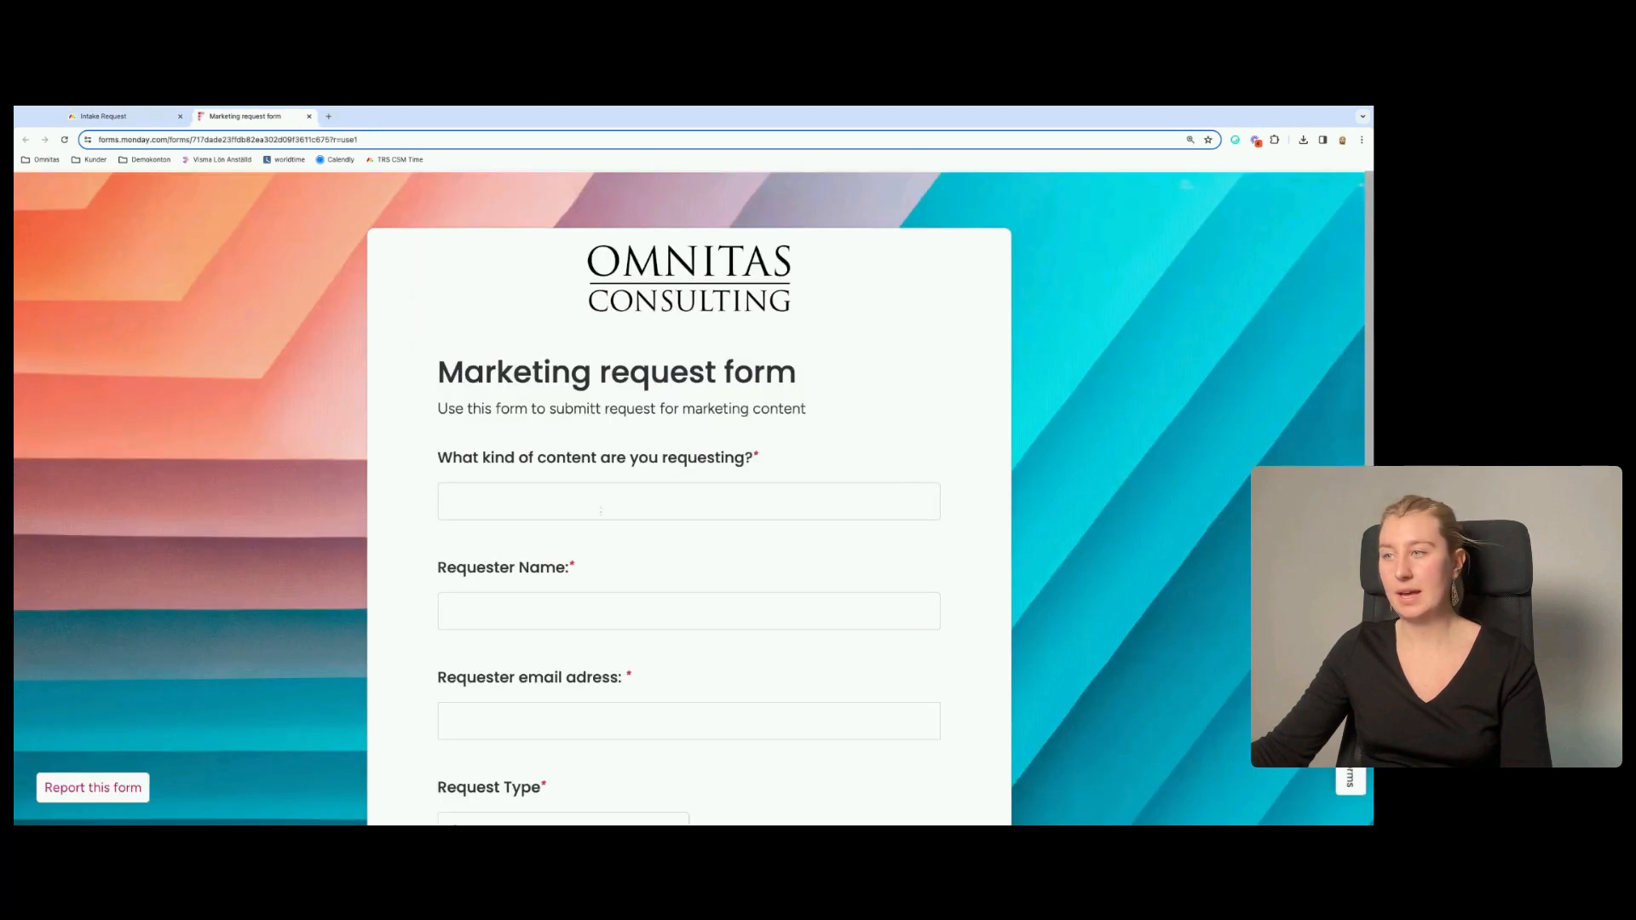
Enter "Facebook post" as the kind of content being requested.
left_click(601, 507)
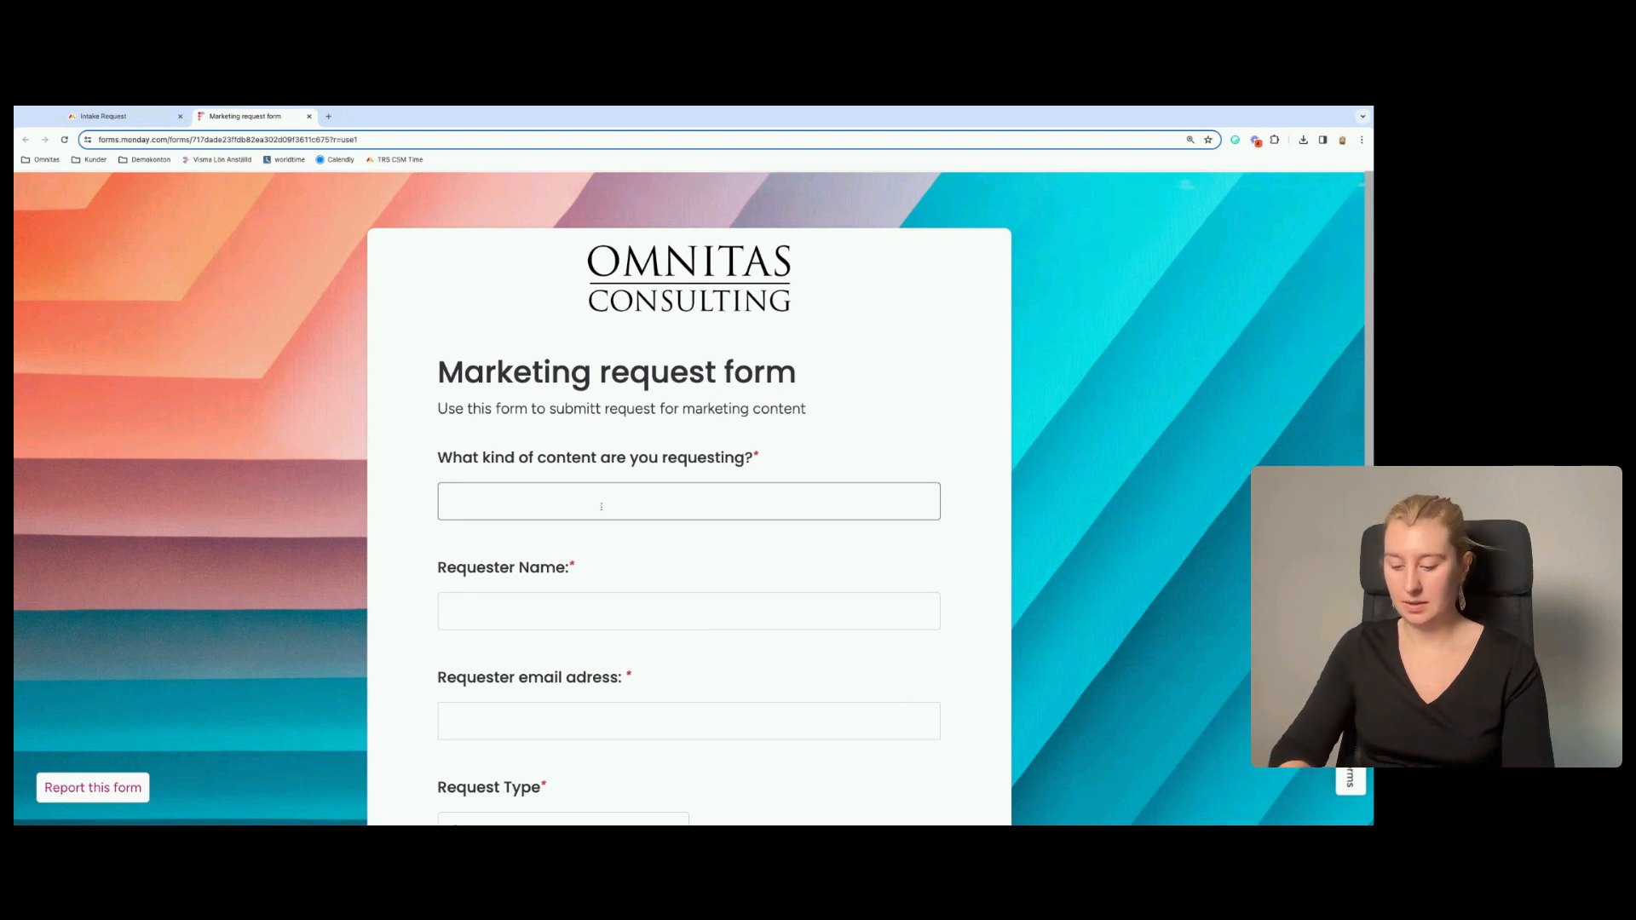
type("Socia")
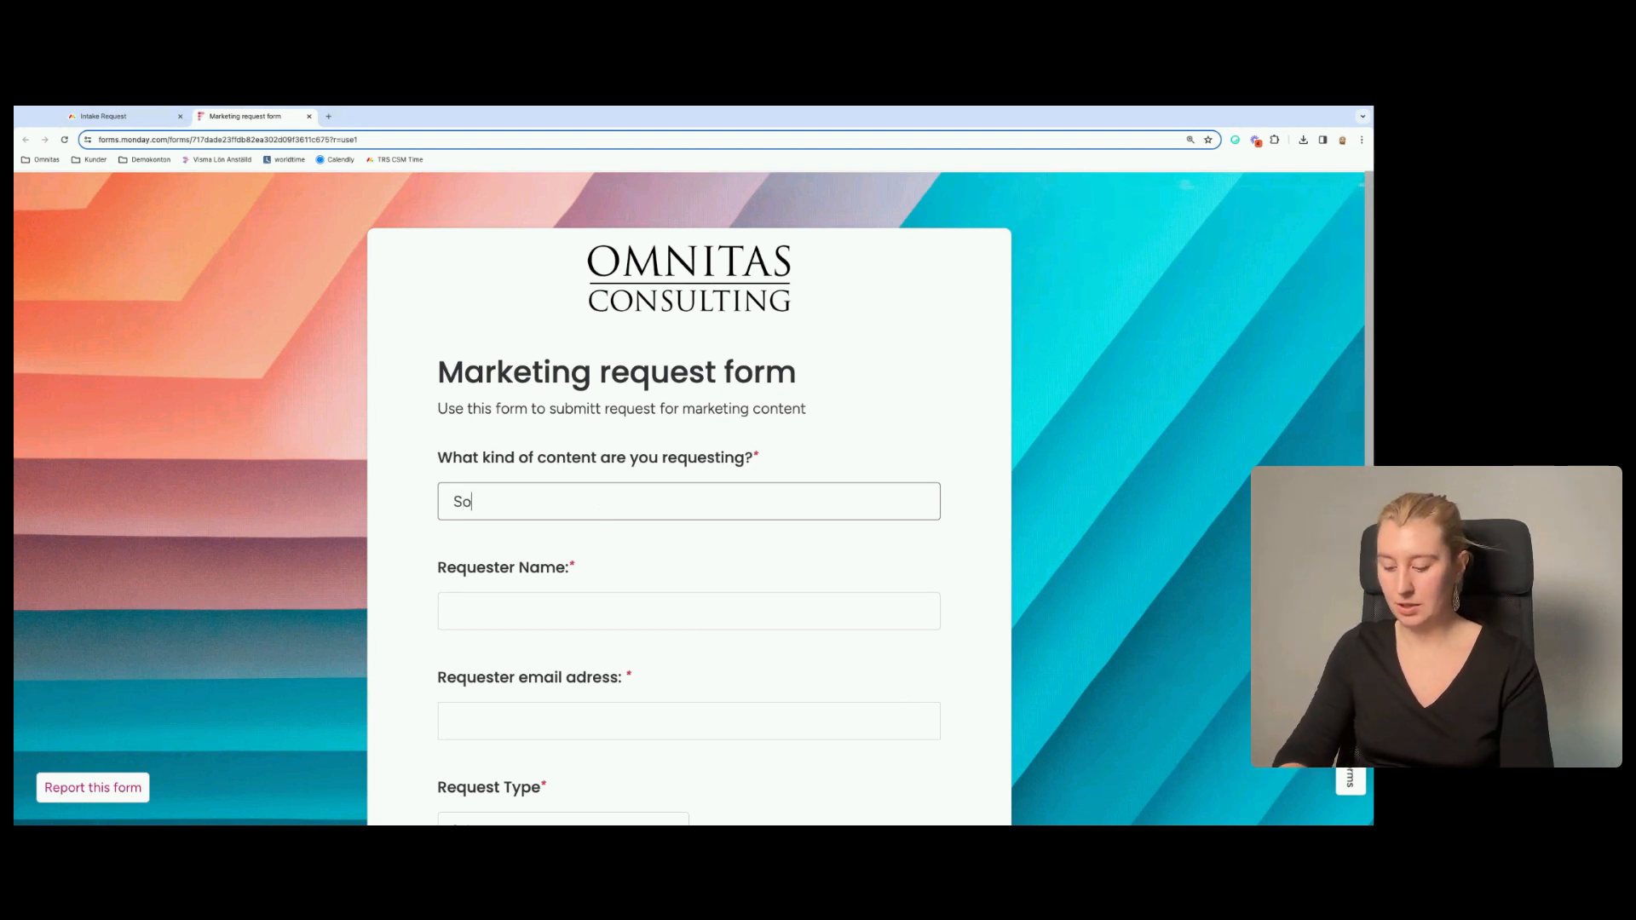
key("BackSpace")
key("BackSpace")
key("BackSpace")
key("BackSpace")
type("Fac")
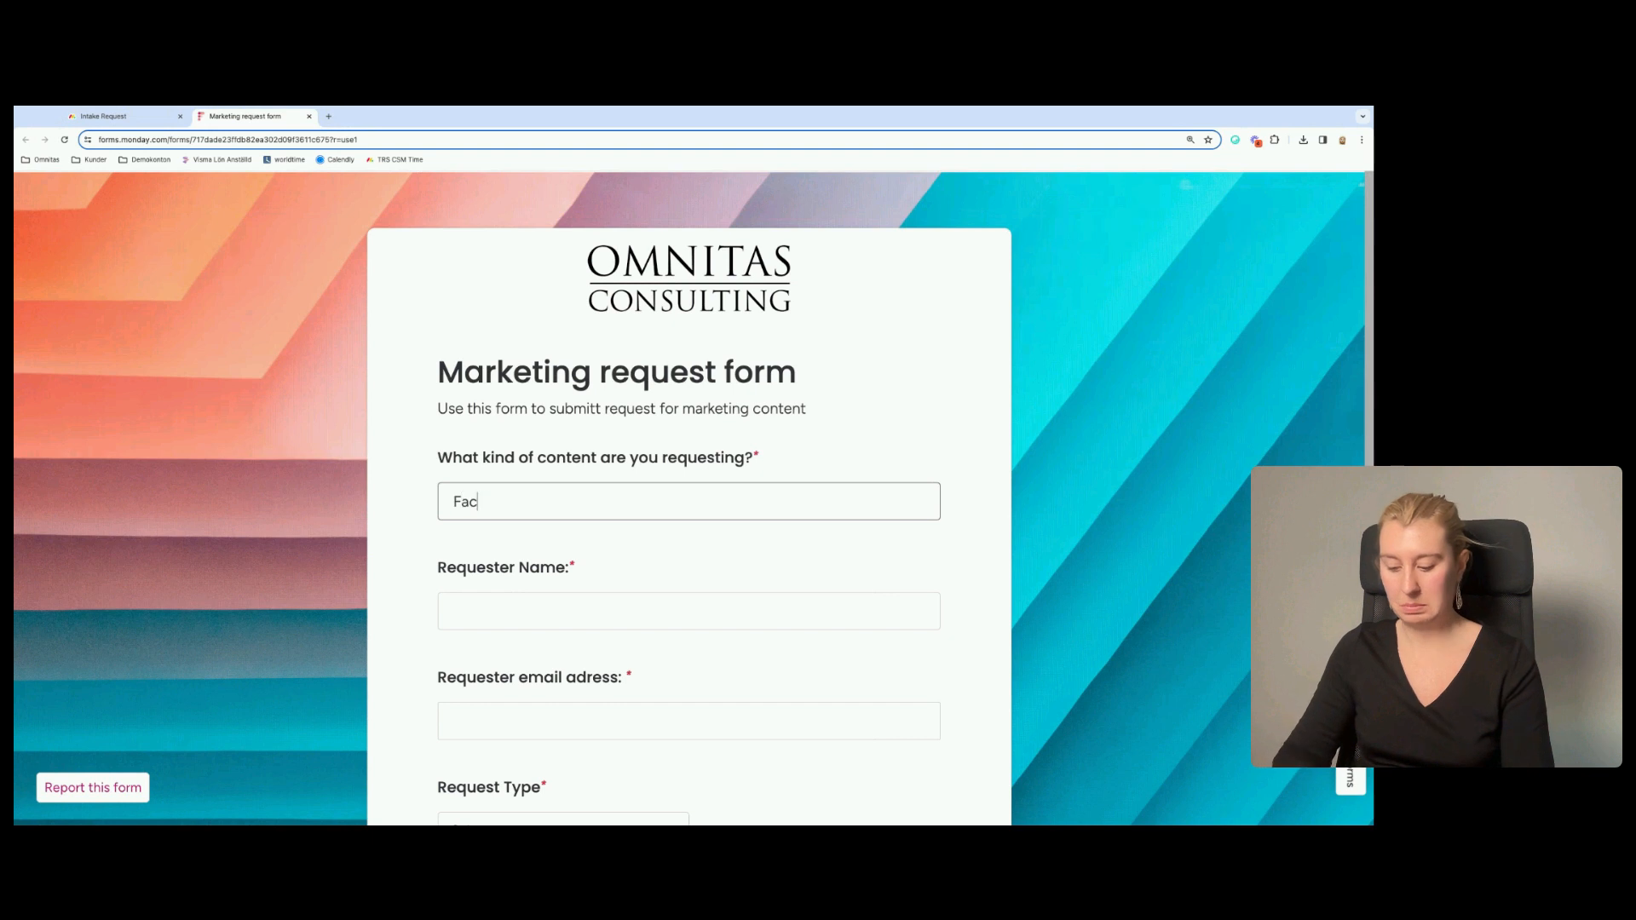
type("ebook post")
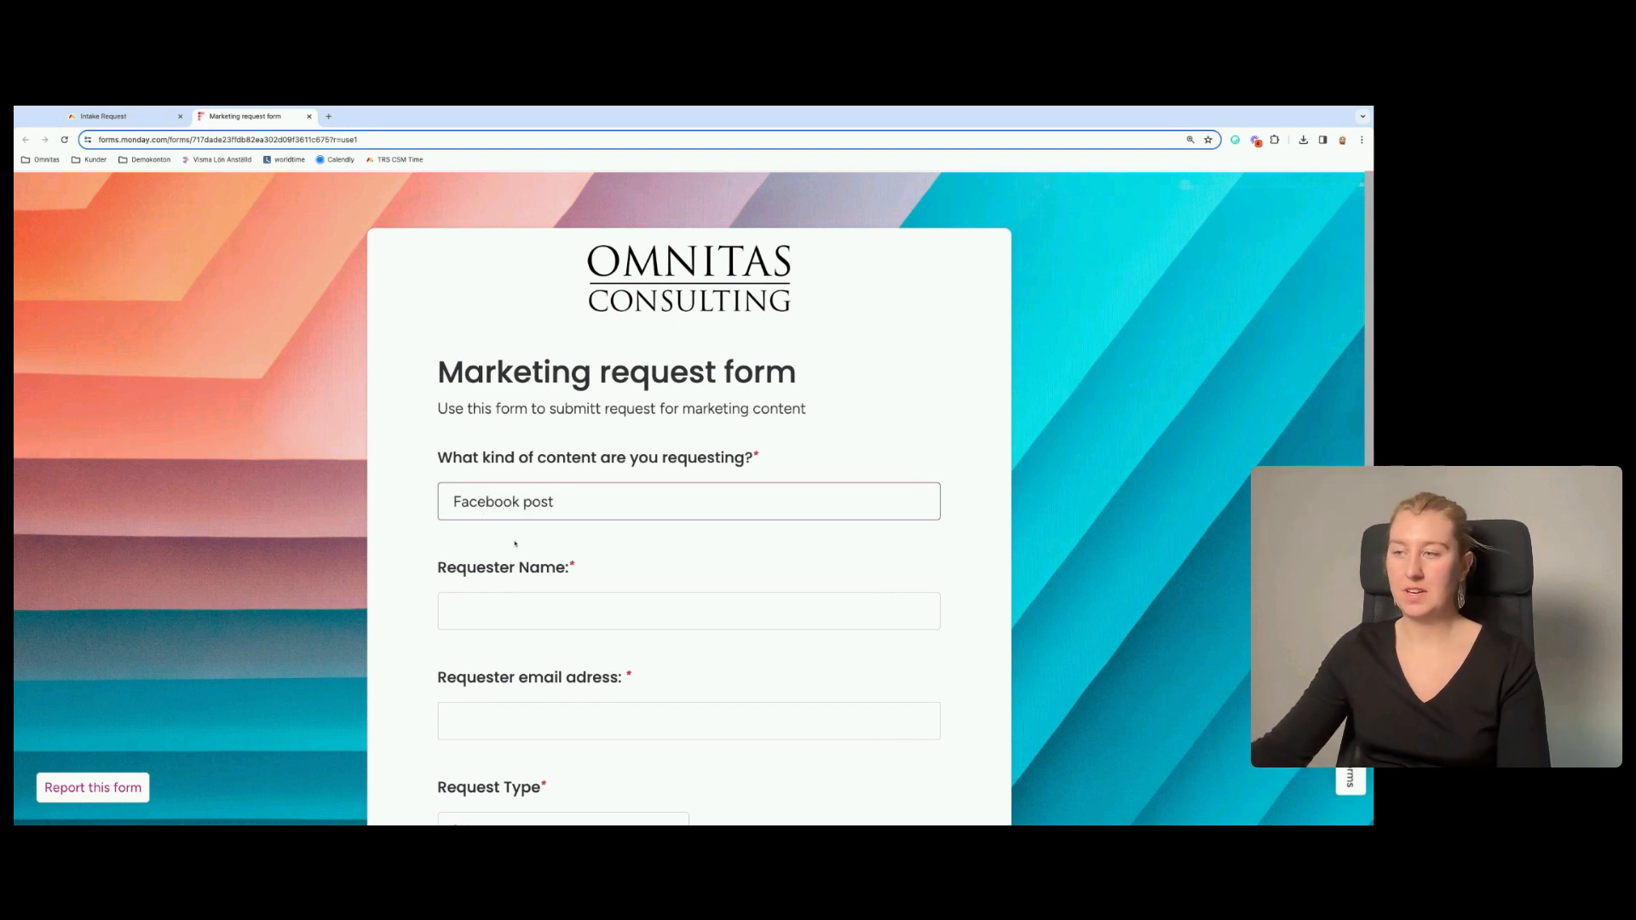
Fill in the requester's name and email address for the Facebook post request.
scroll(515, 544, "down", 2)
left_click(503, 487)
type("Elin")
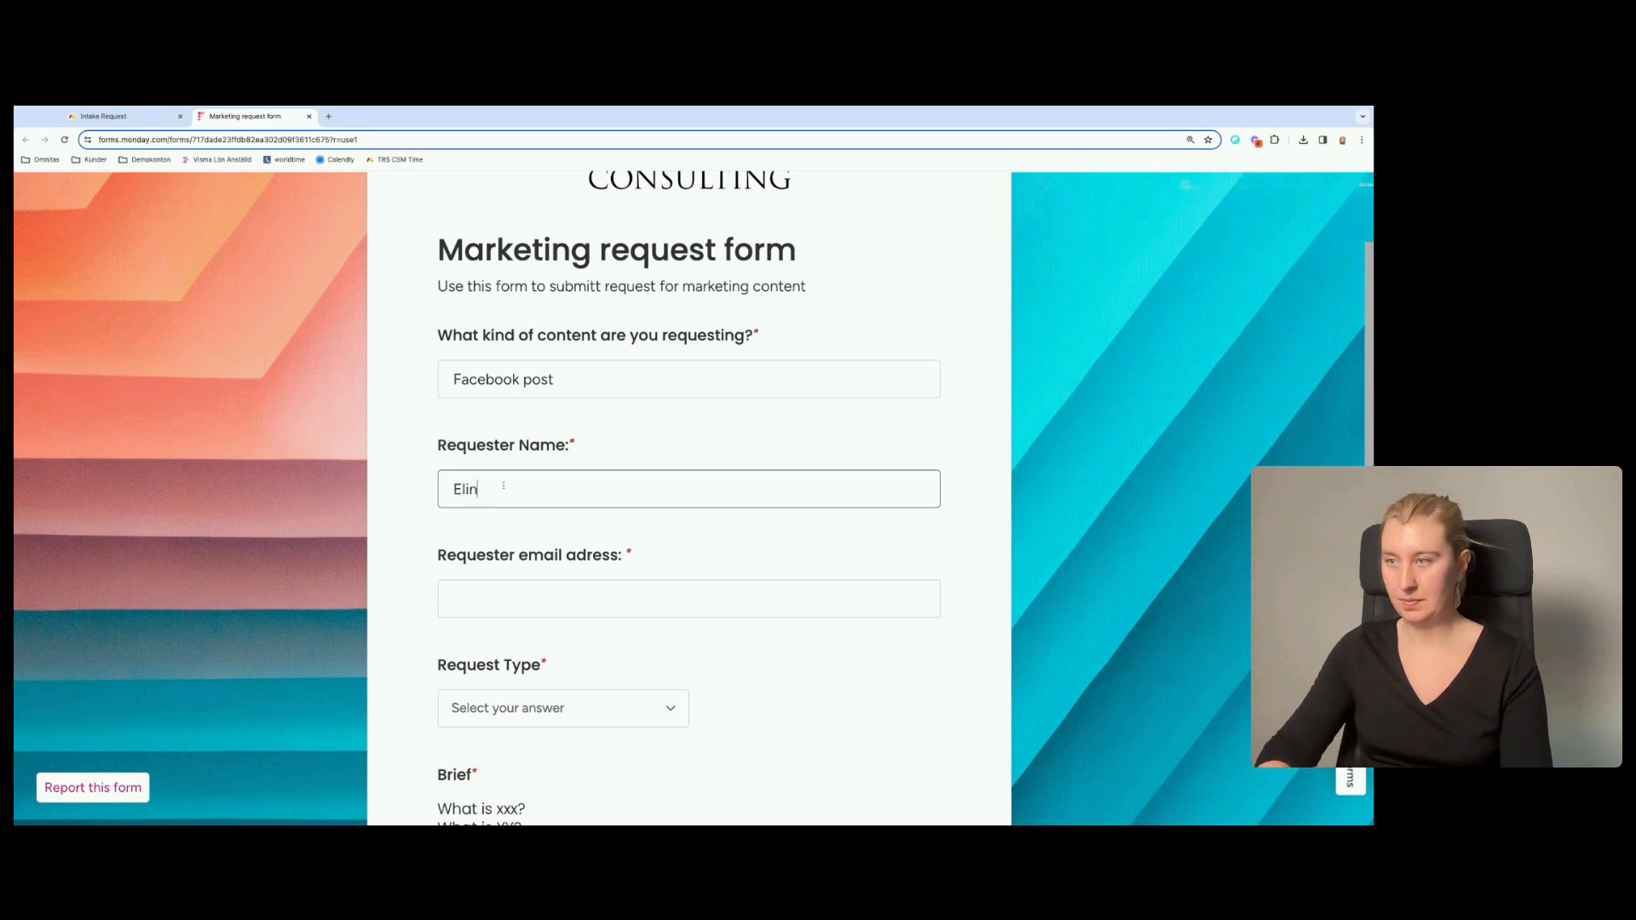
left_click(531, 598)
type("elin")
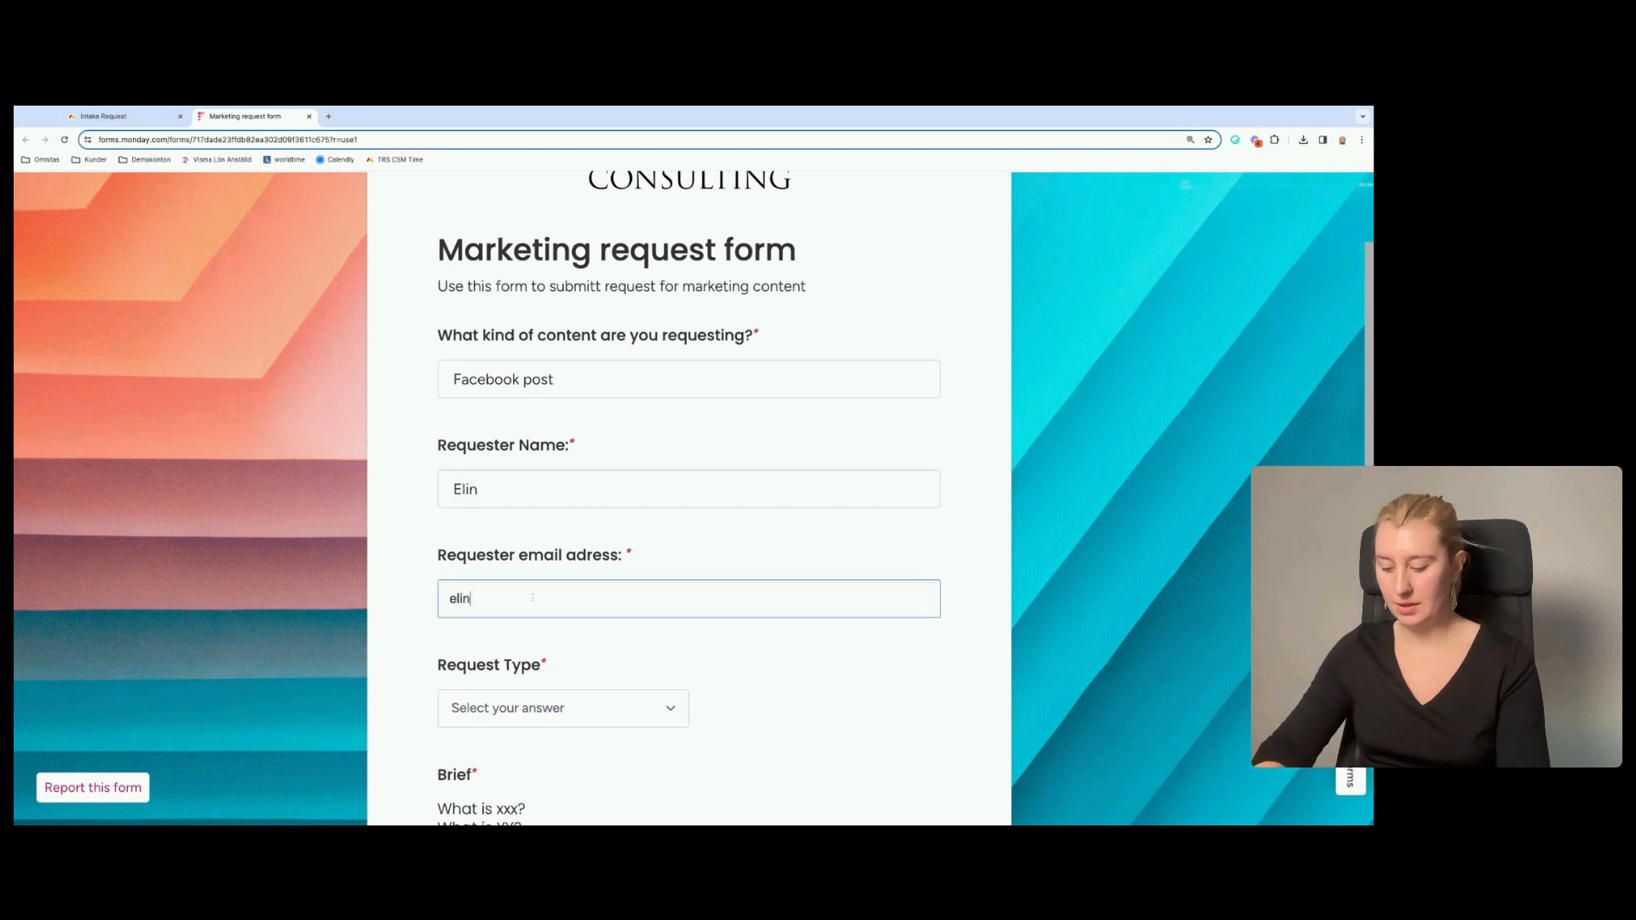
type("@test")
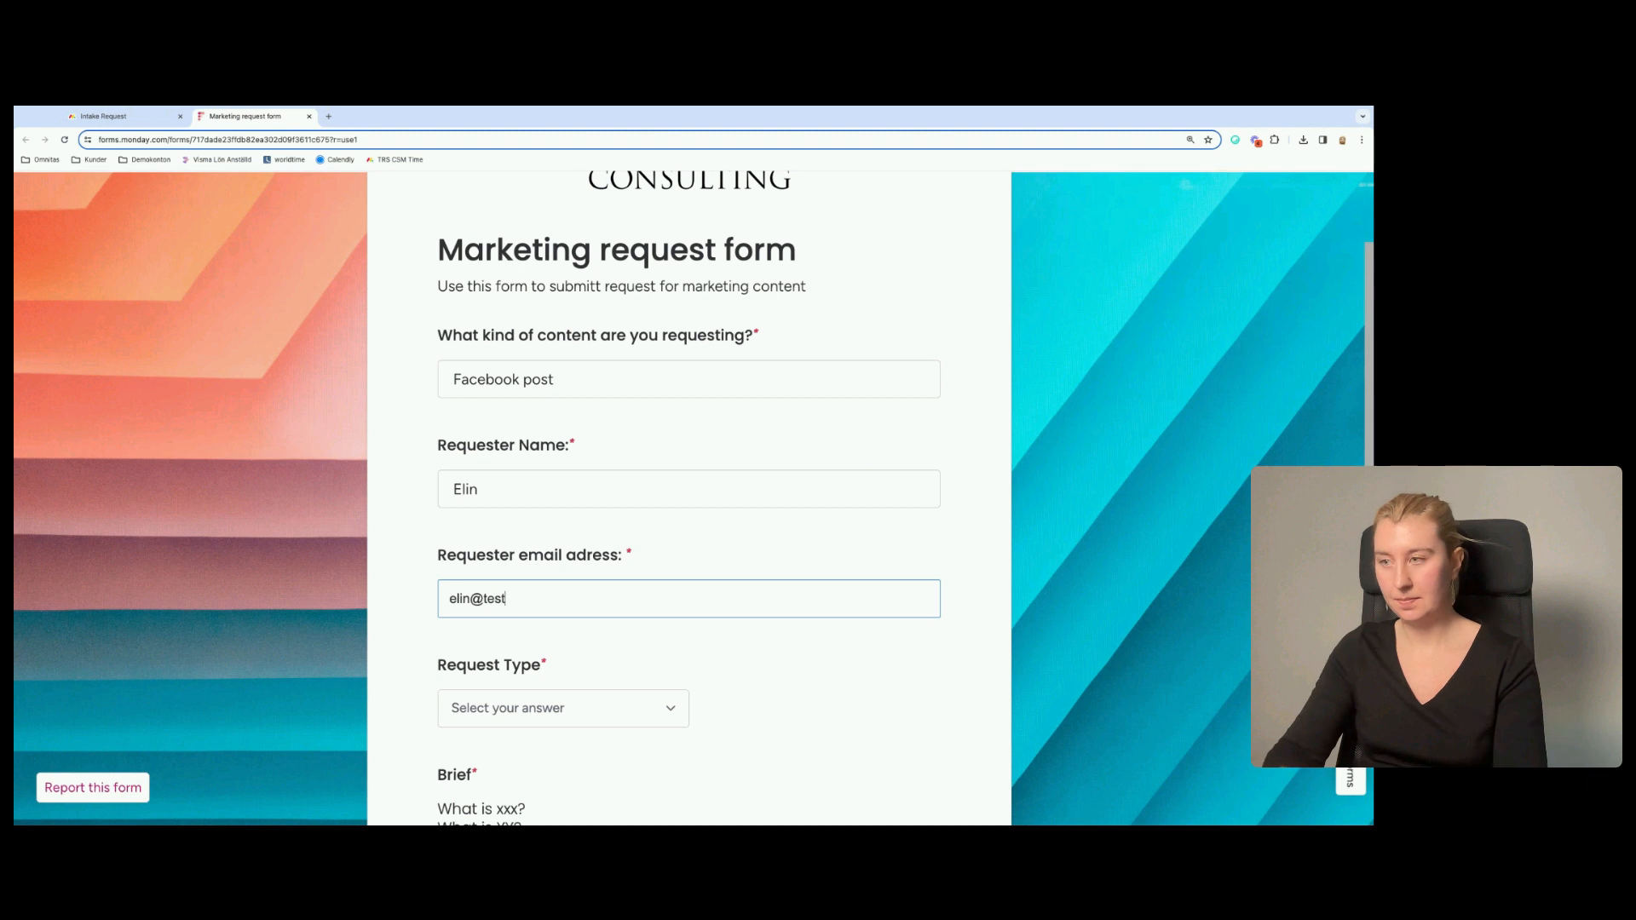
Choose Social Media Post as the Request Type and set the Publishing date to 2024-06-28.
scroll(665, 712, "down", 2)
left_click(669, 625)
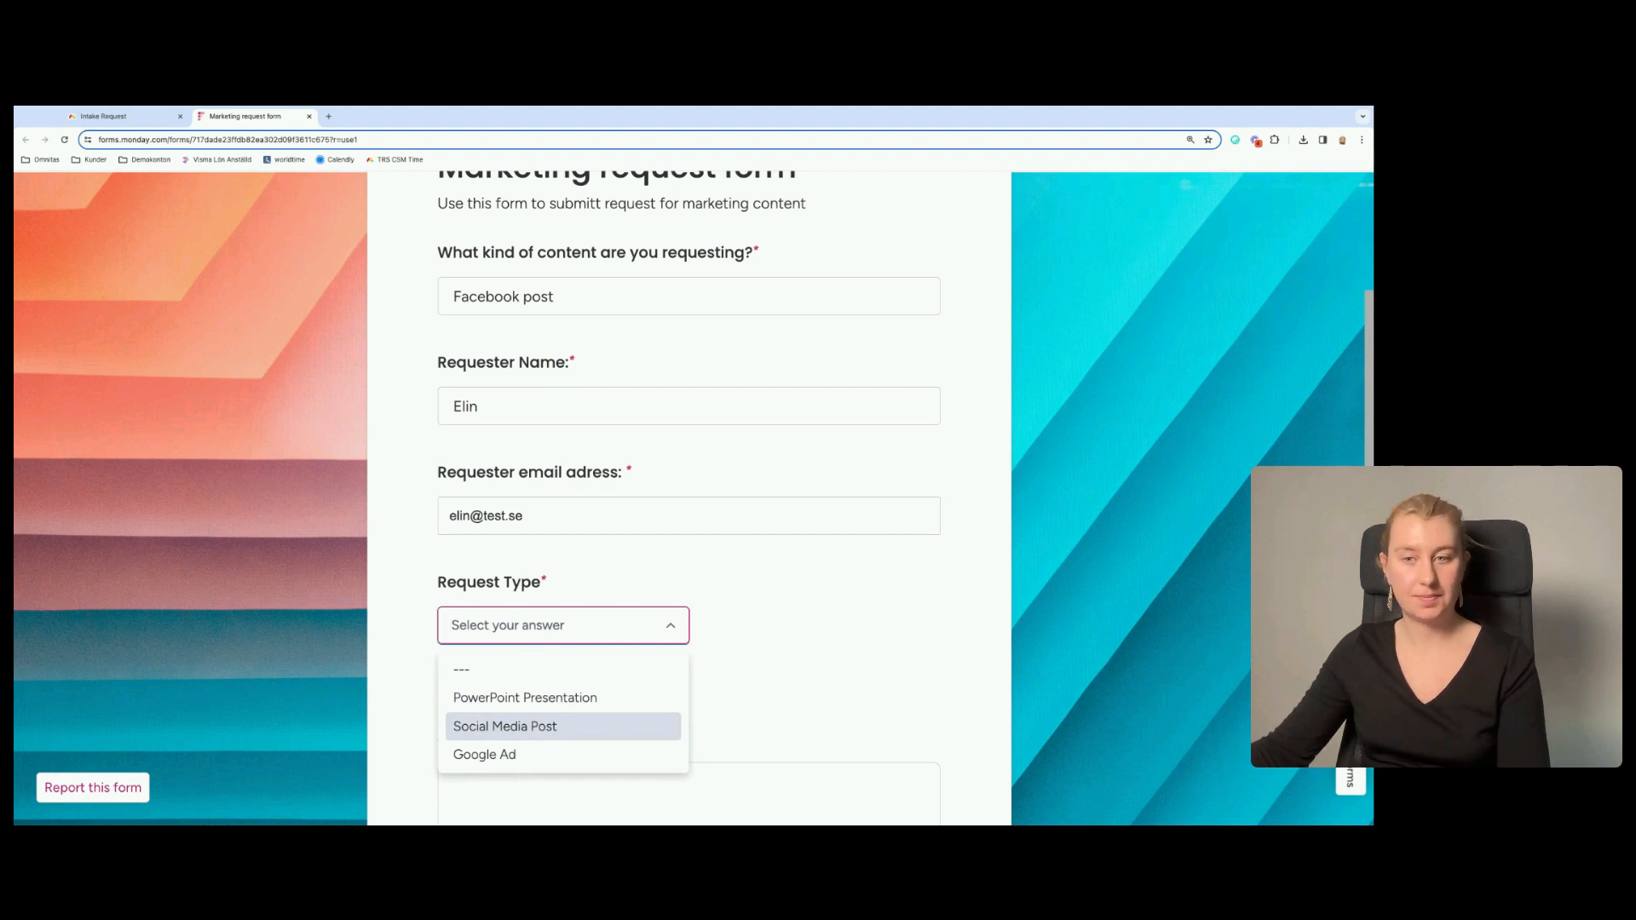
left_click(529, 726)
scroll(792, 712, "down", 2)
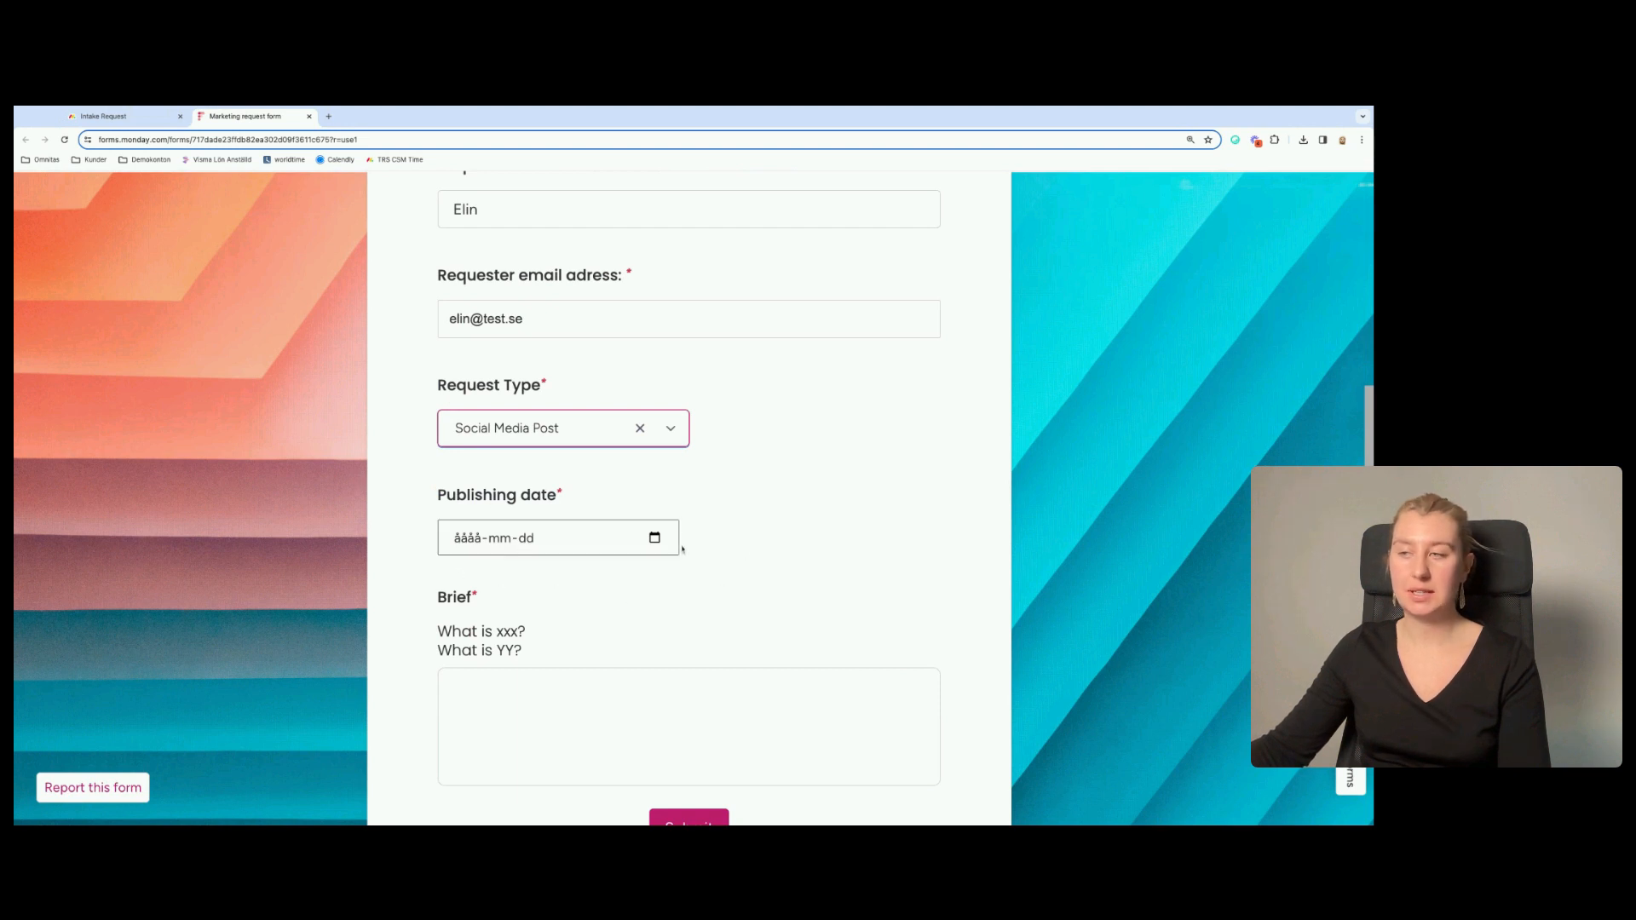
left_click(632, 542)
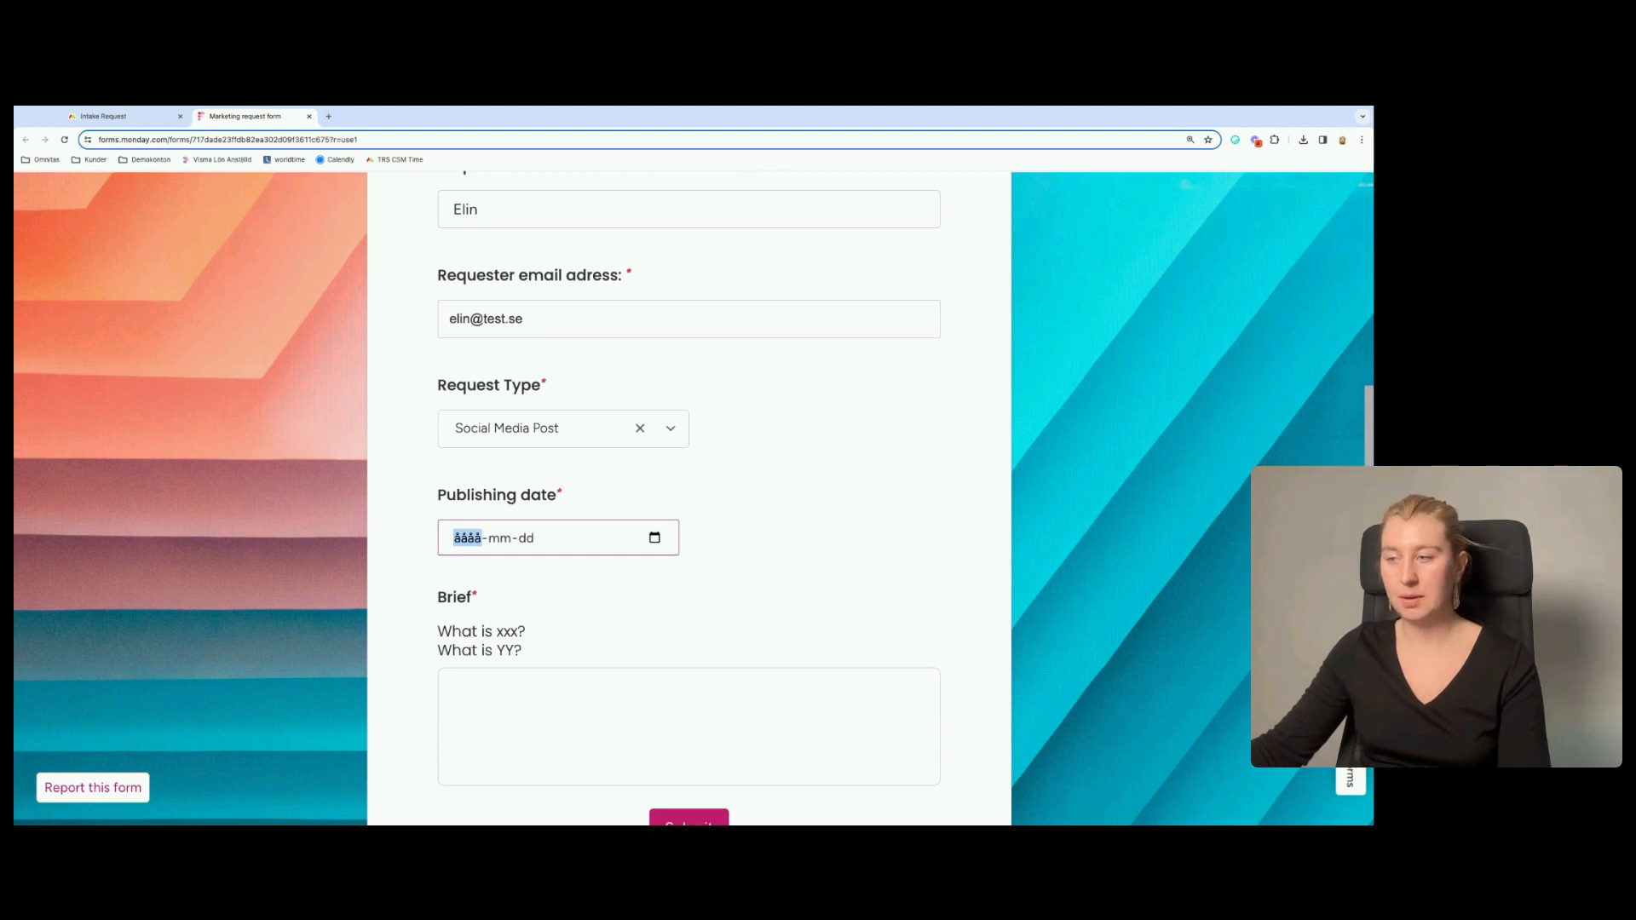
type("2024-06-28")
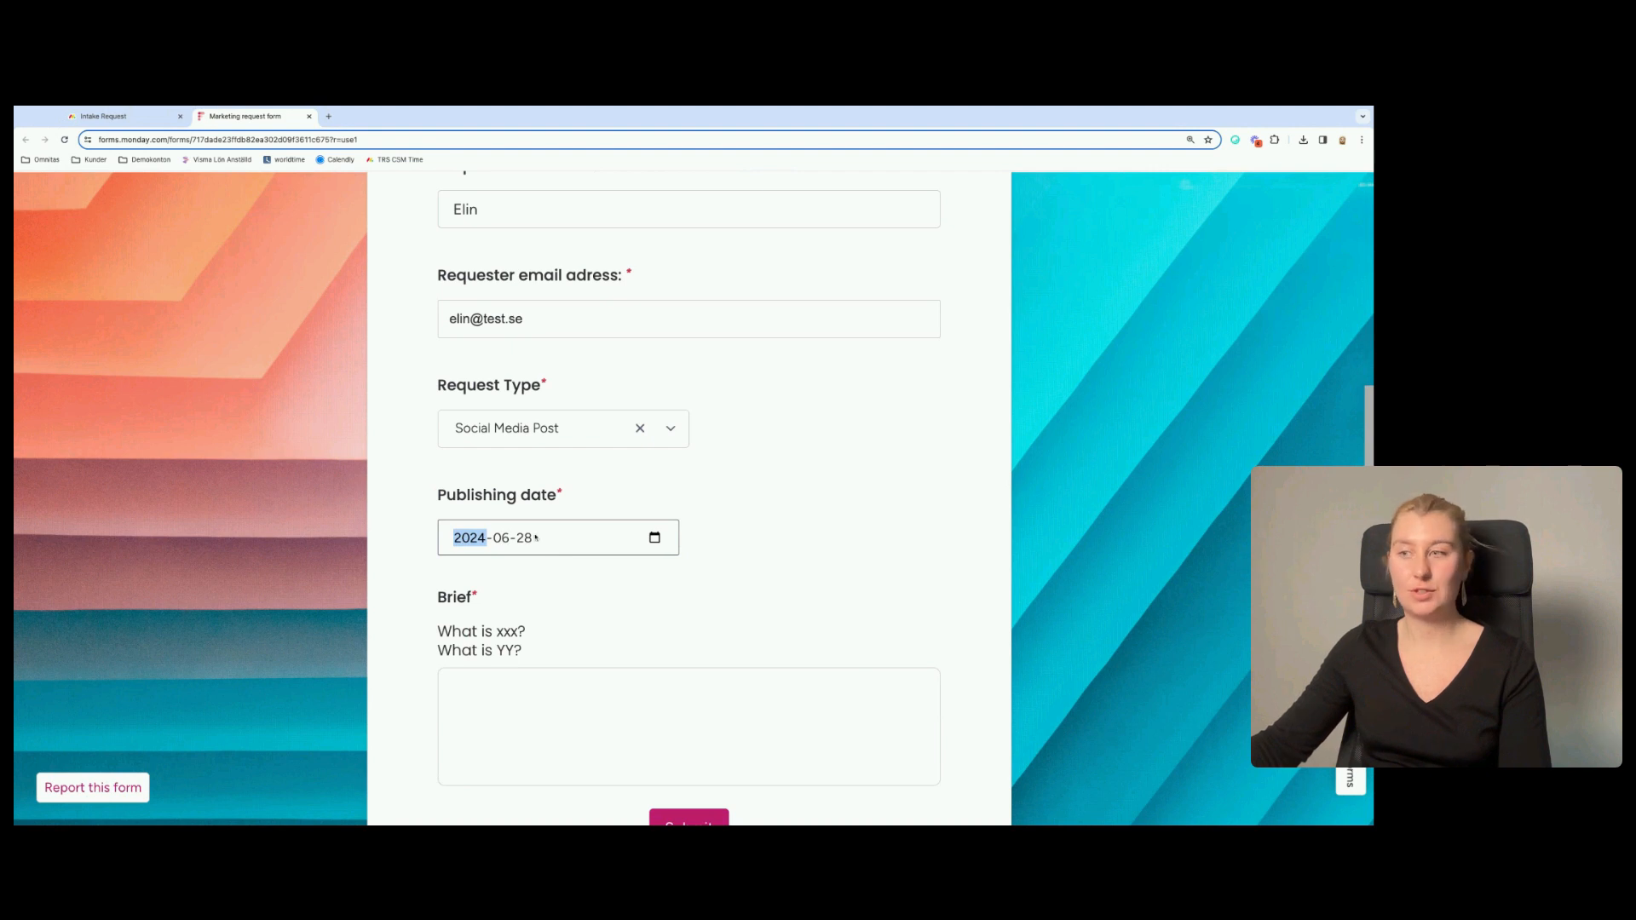
Enter "brief text....." as the Brief and submit the social media request.
left_click(508, 781)
type("brieft")
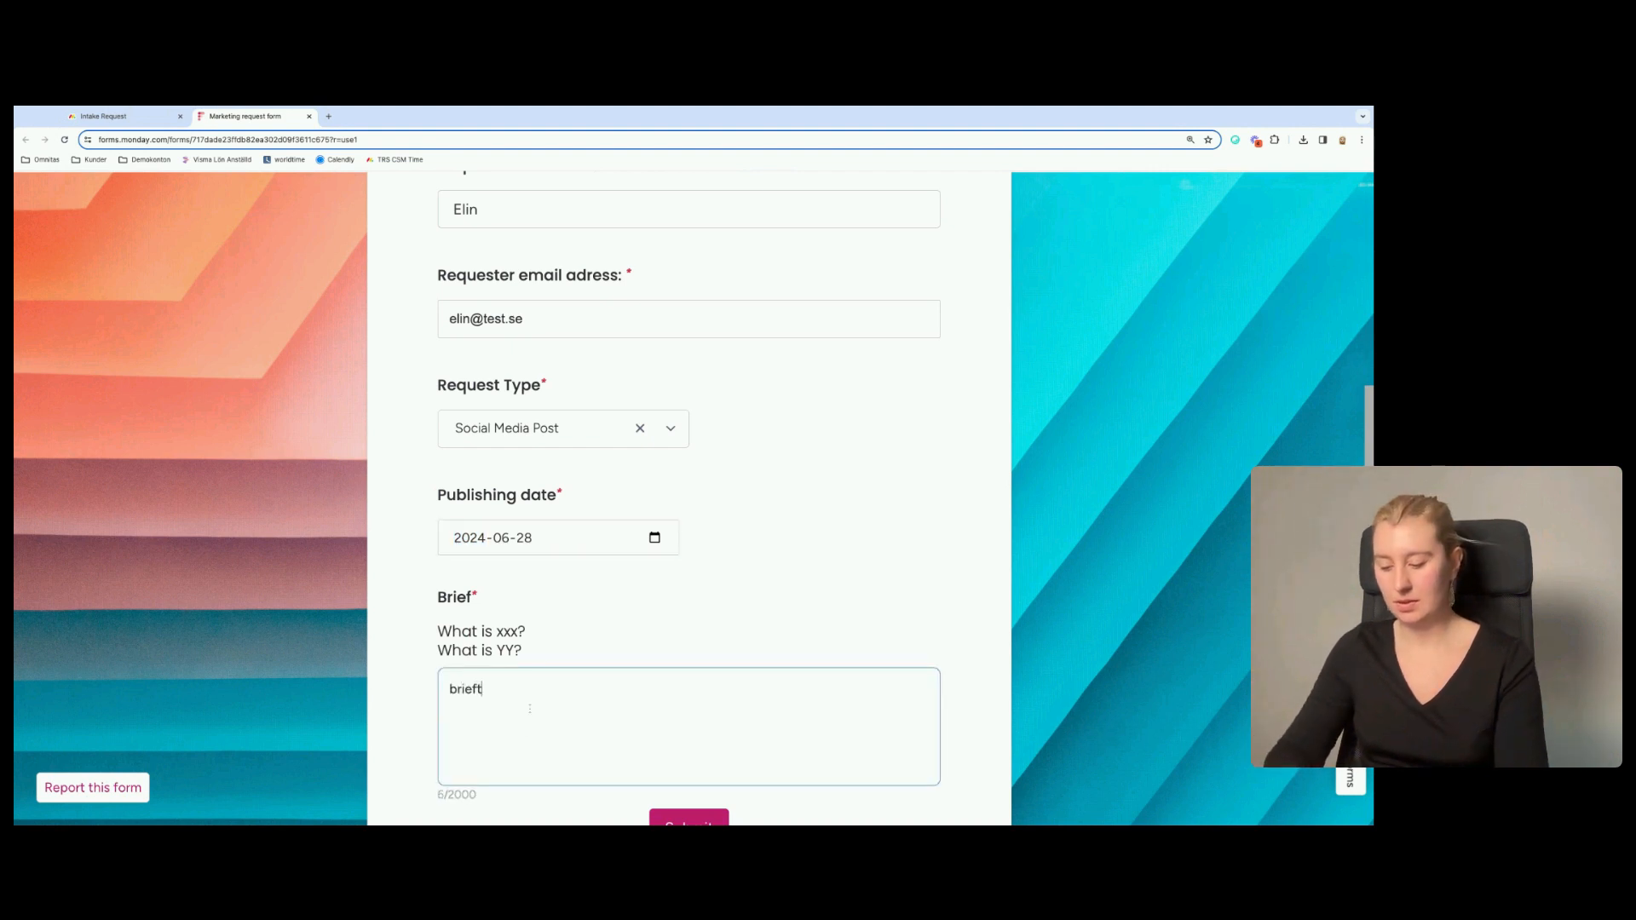
key("BackSpace")
key("BackSpace")
type("text")
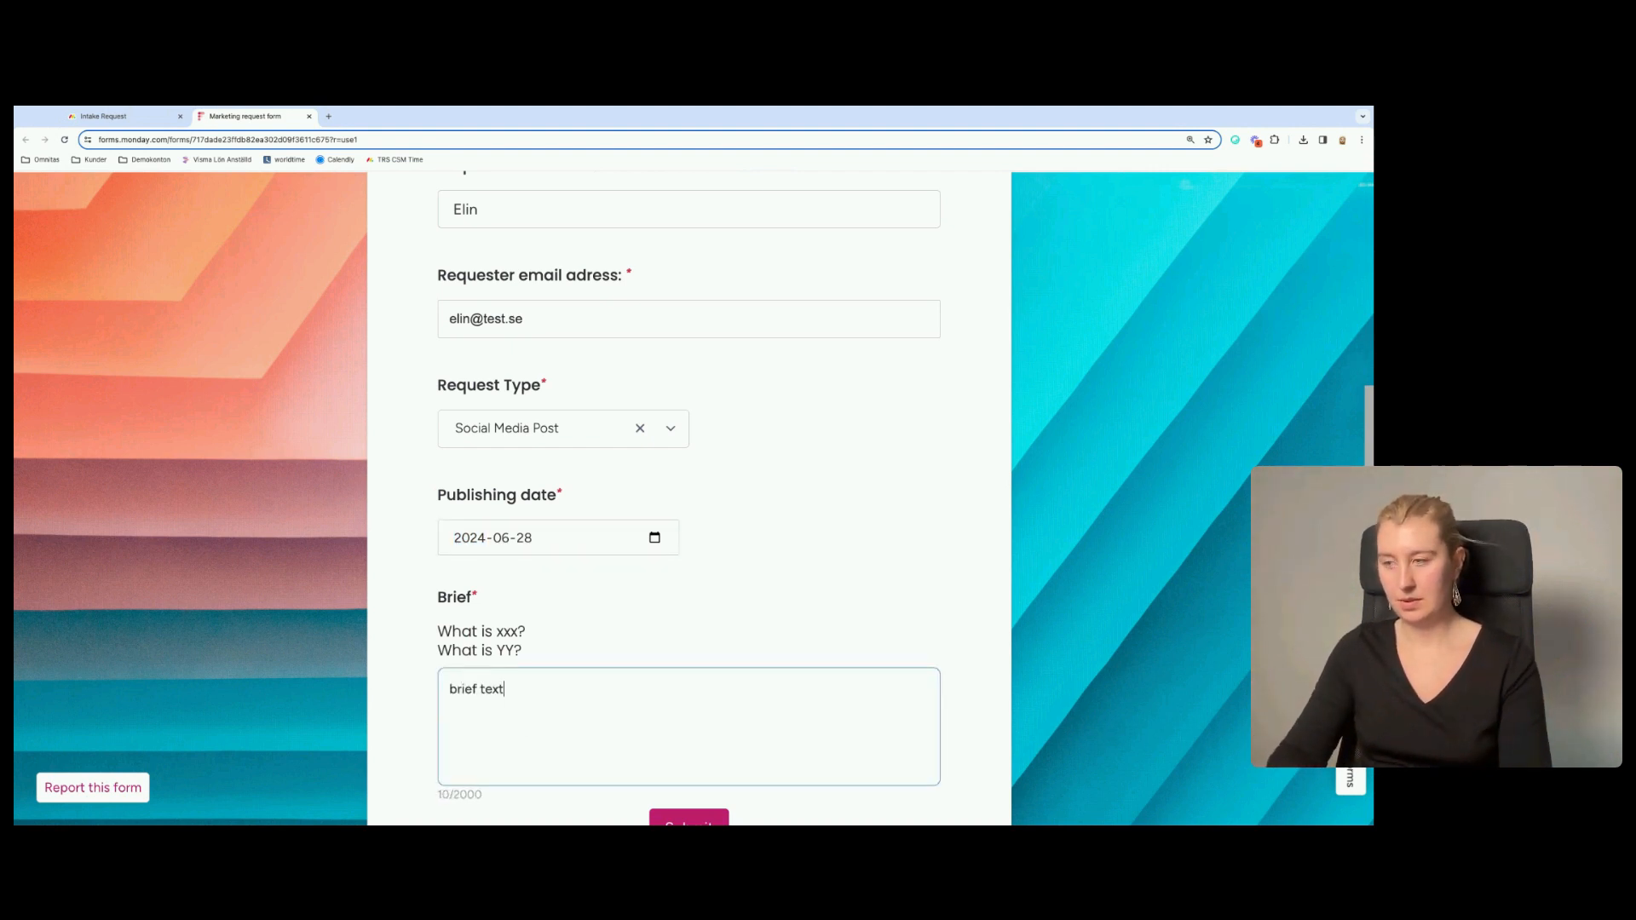
type(".....")
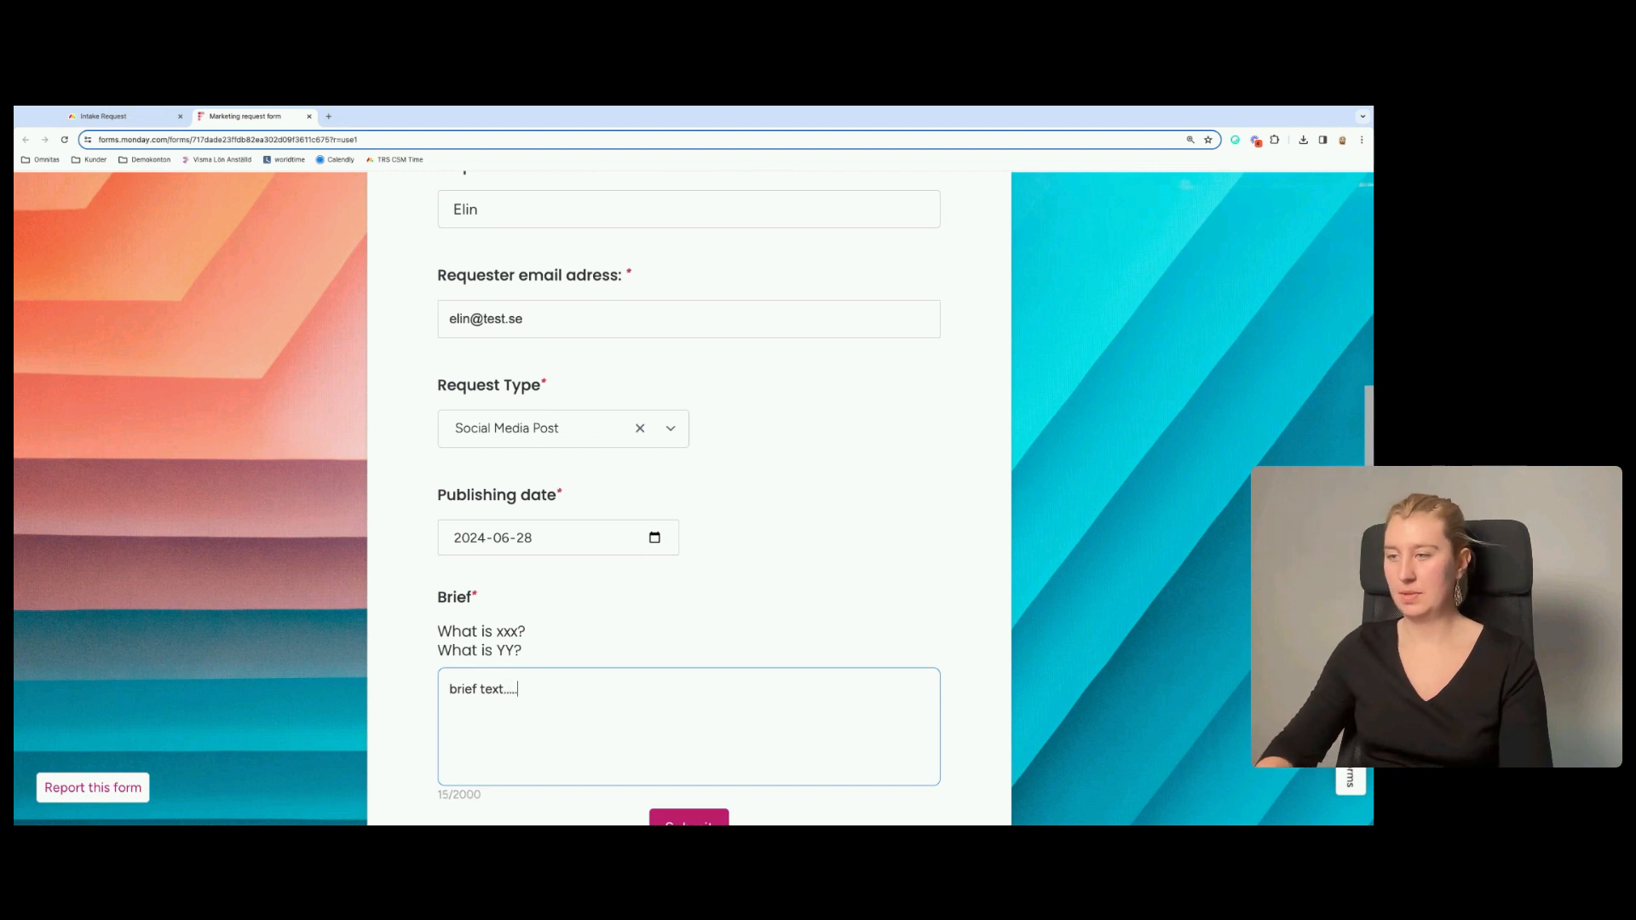
scroll(690, 597, "down", 2)
left_click(690, 659)
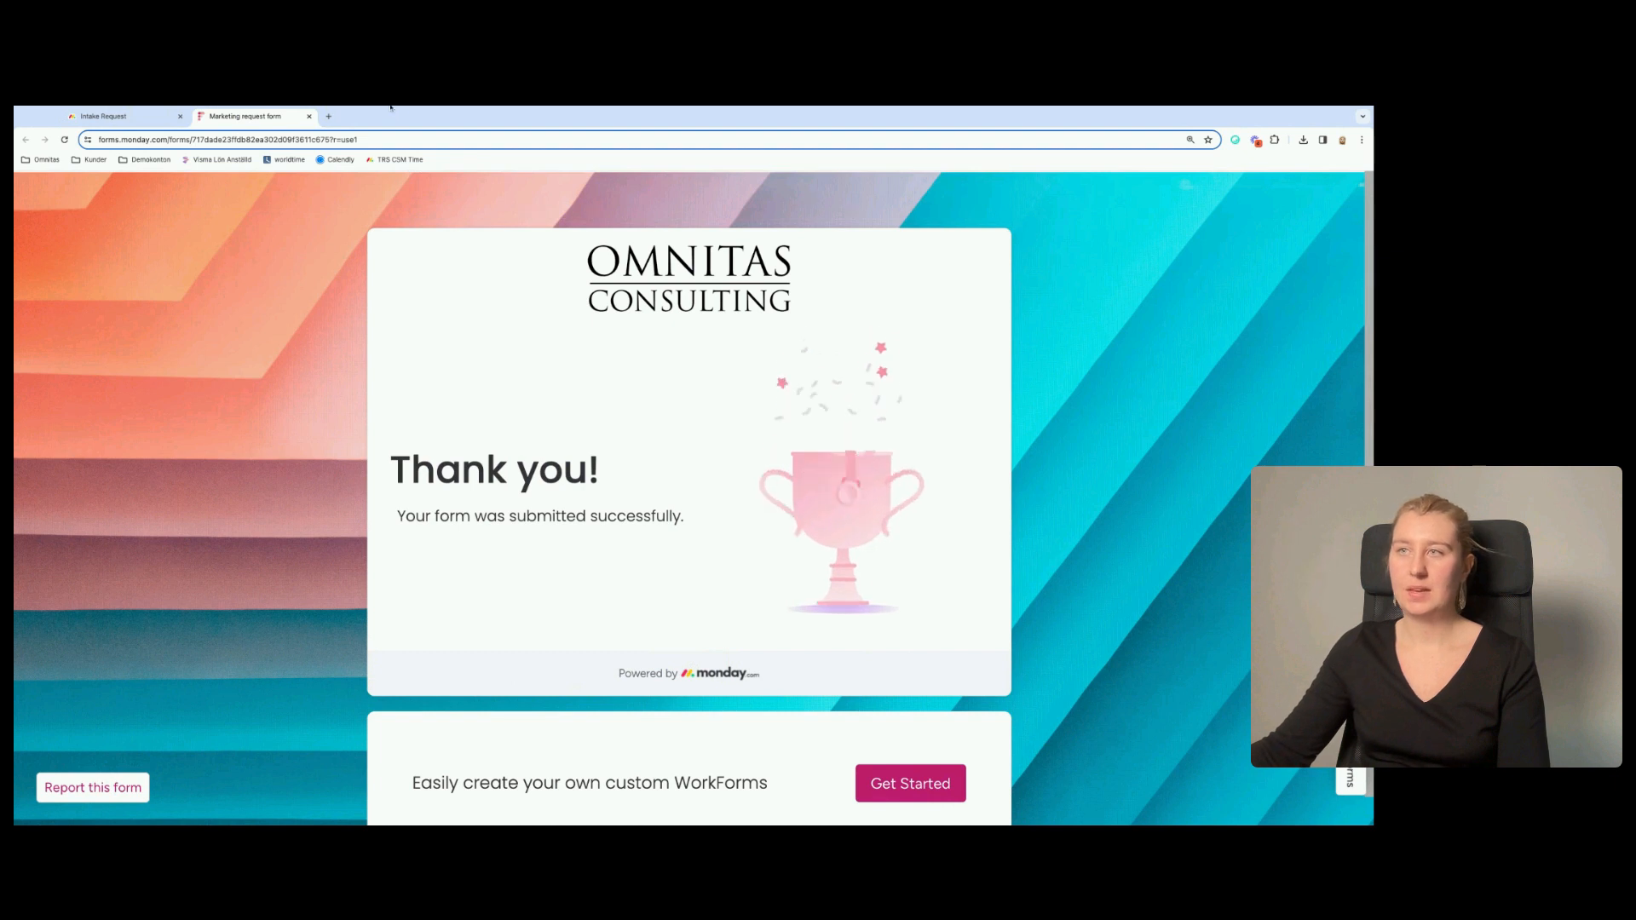
Close the form preview and the form editor, and return to the Intake Request board's main table.
left_click(308, 116)
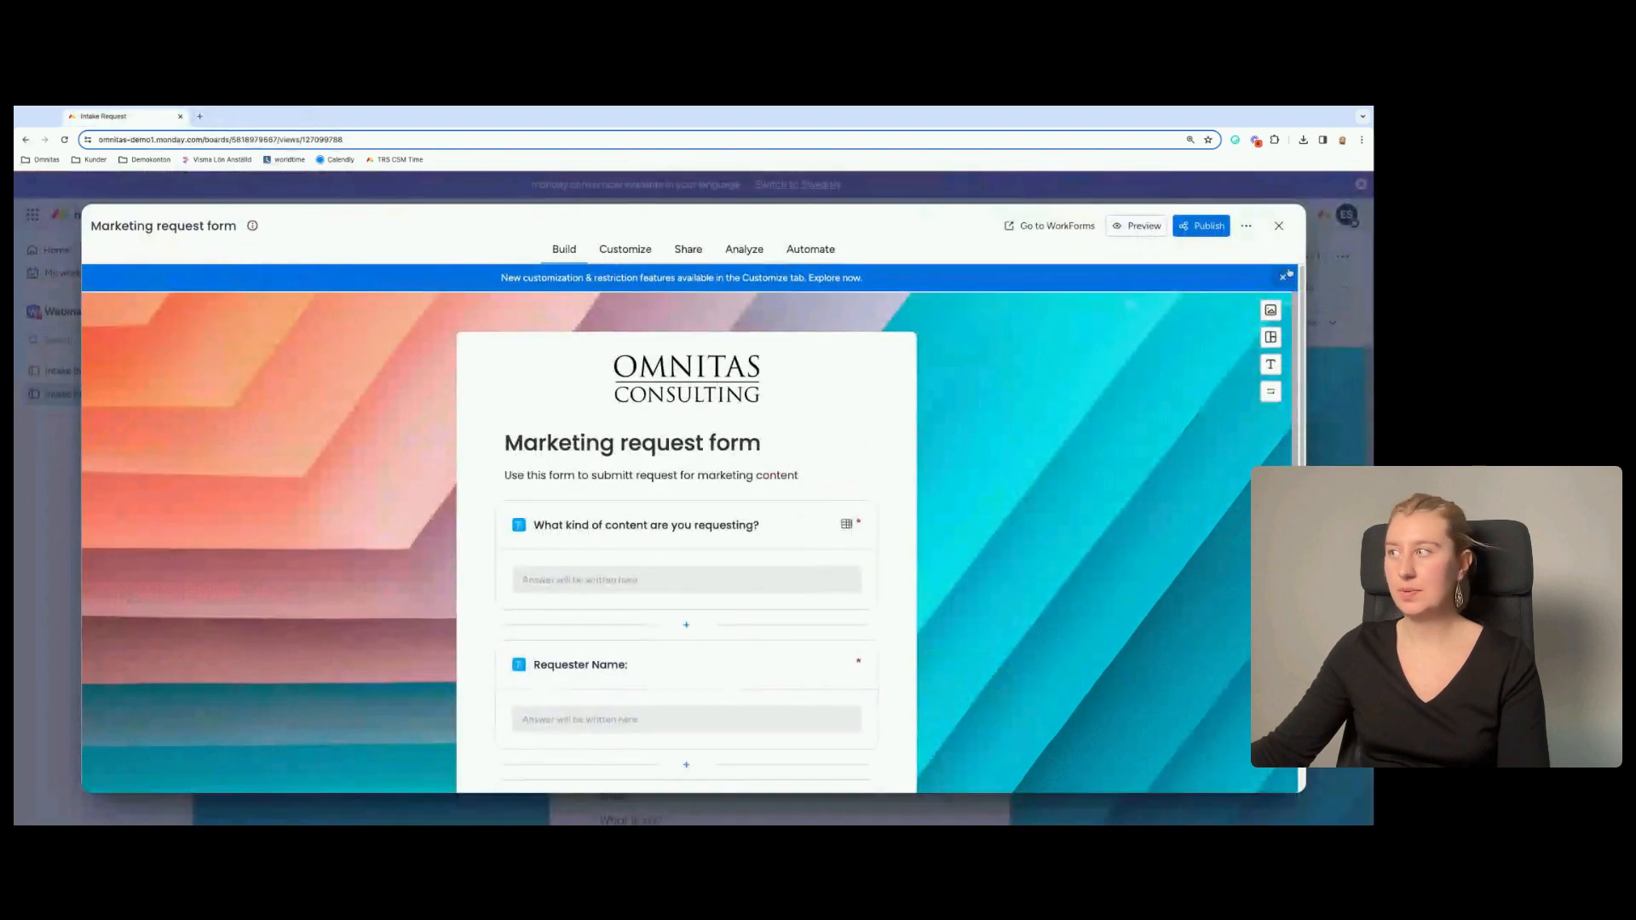
left_click(1279, 226)
left_click(252, 288)
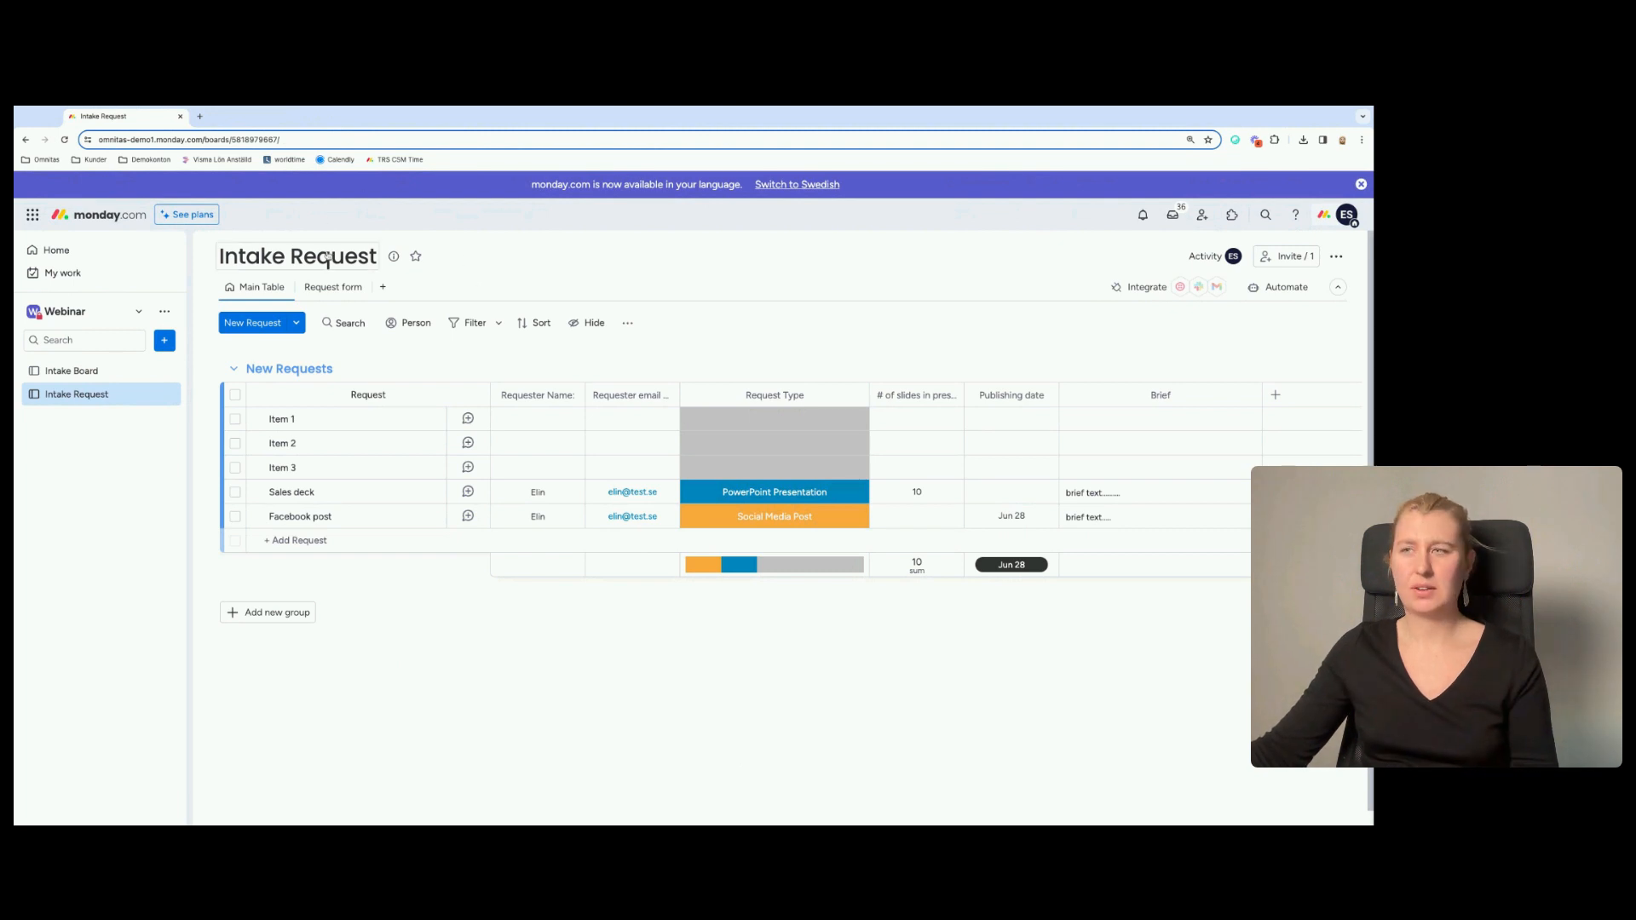
Copy the share link of the Request form and open it in a new browser tab.
left_click(322, 289)
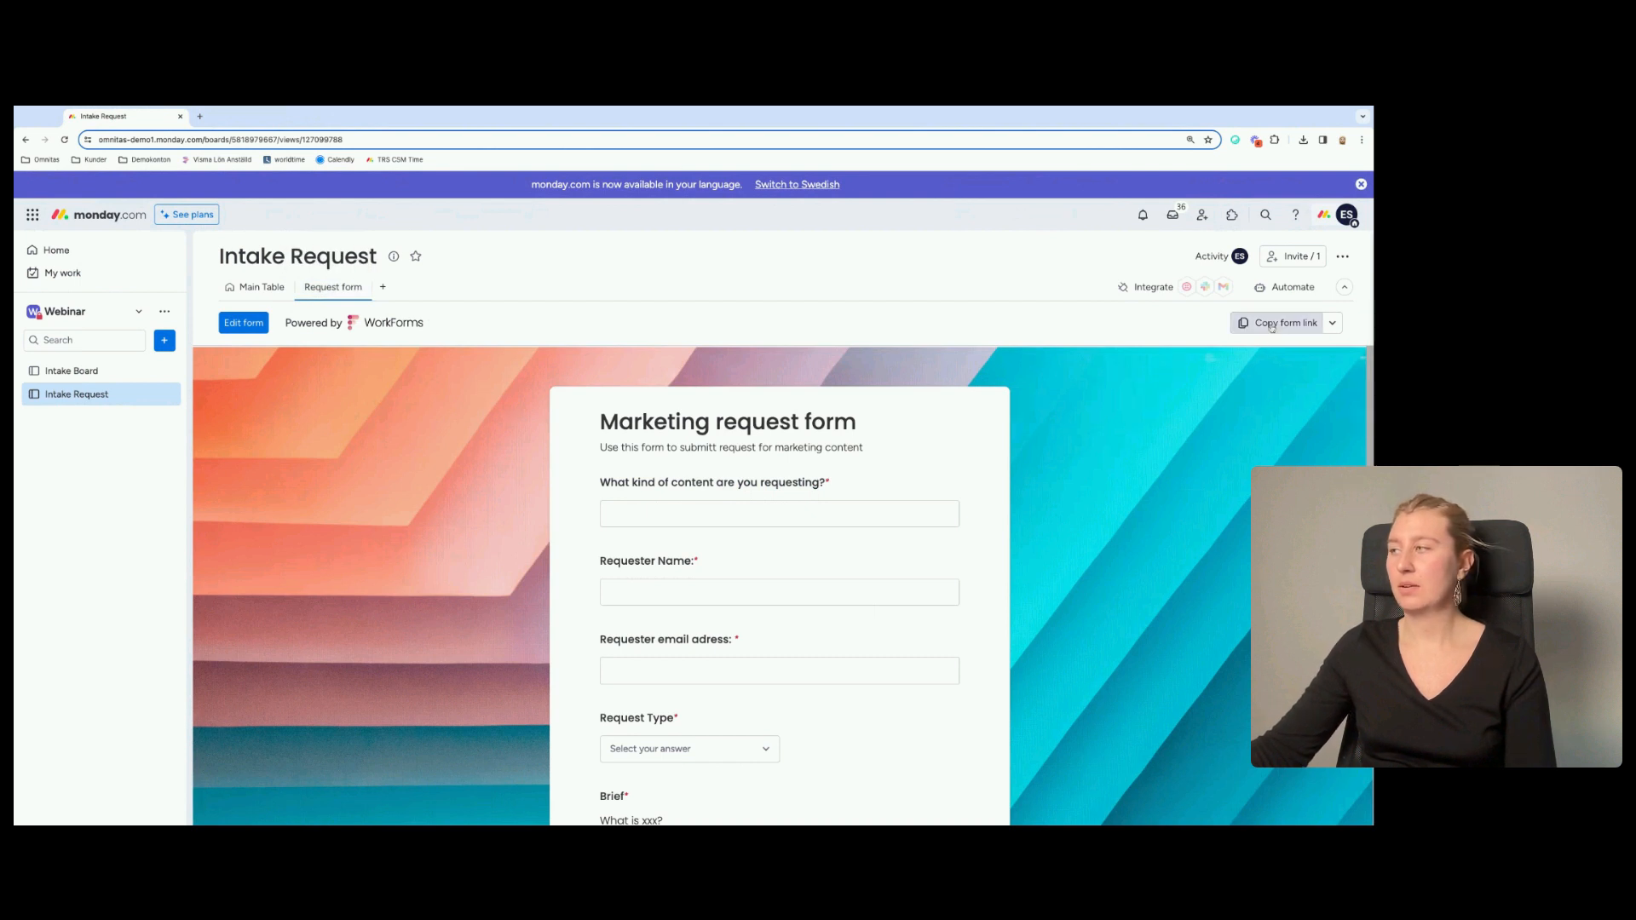
left_click(1296, 327)
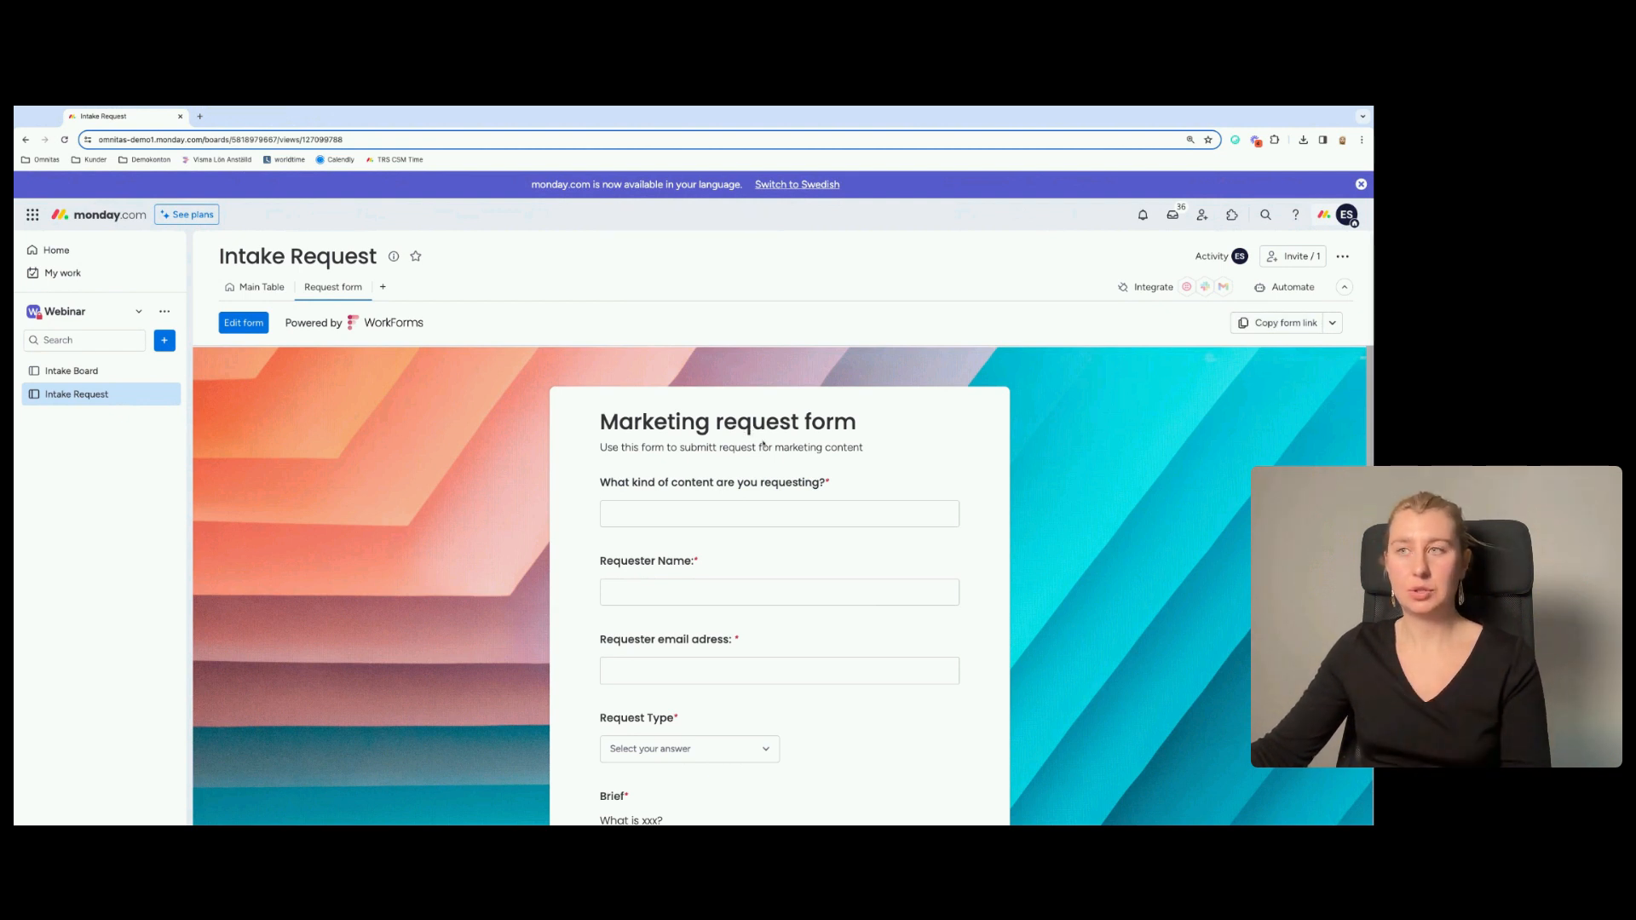
left_click(200, 117)
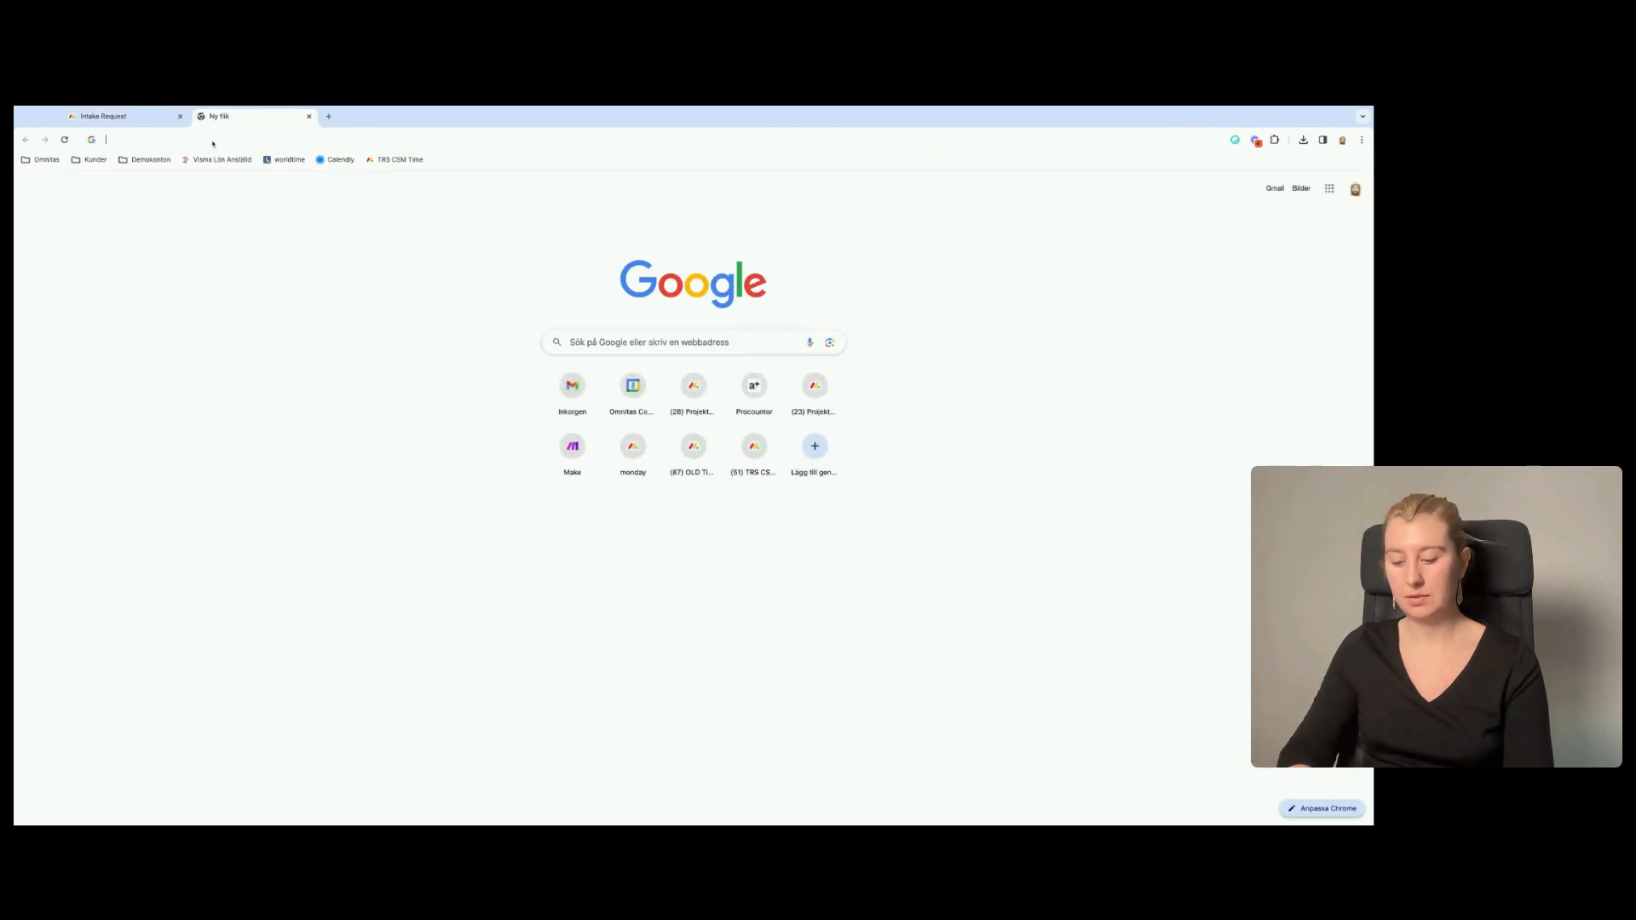
key("ctrl+v")
key("Return")
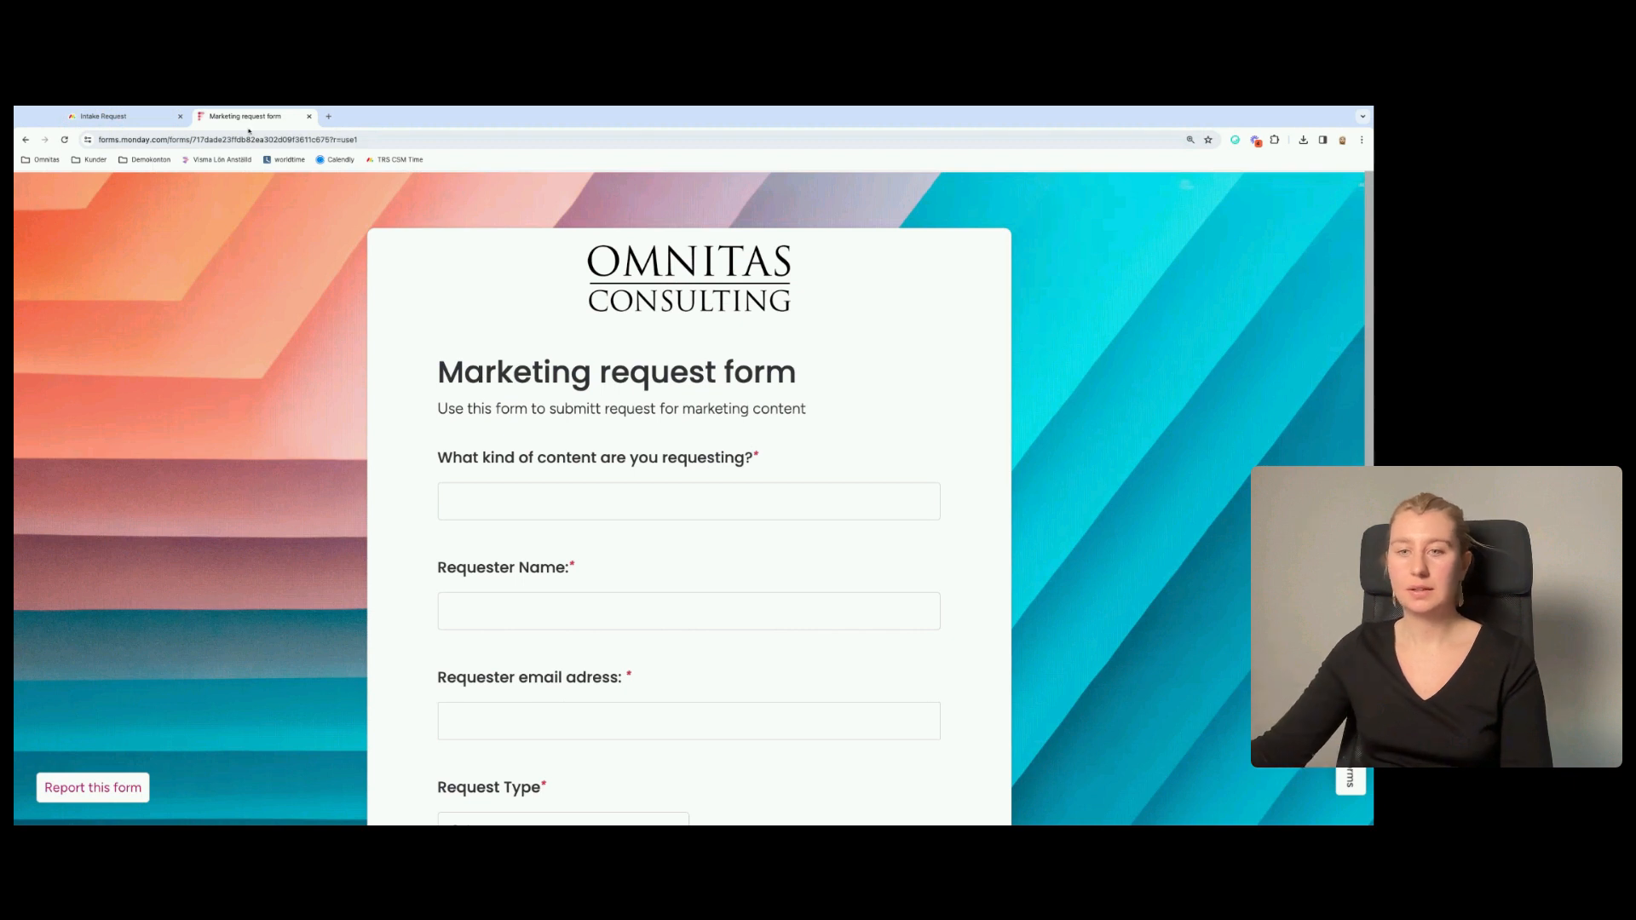
Look over the form opened from the link, close it, and go back to the board's main table.
scroll(613, 540, "down", 4)
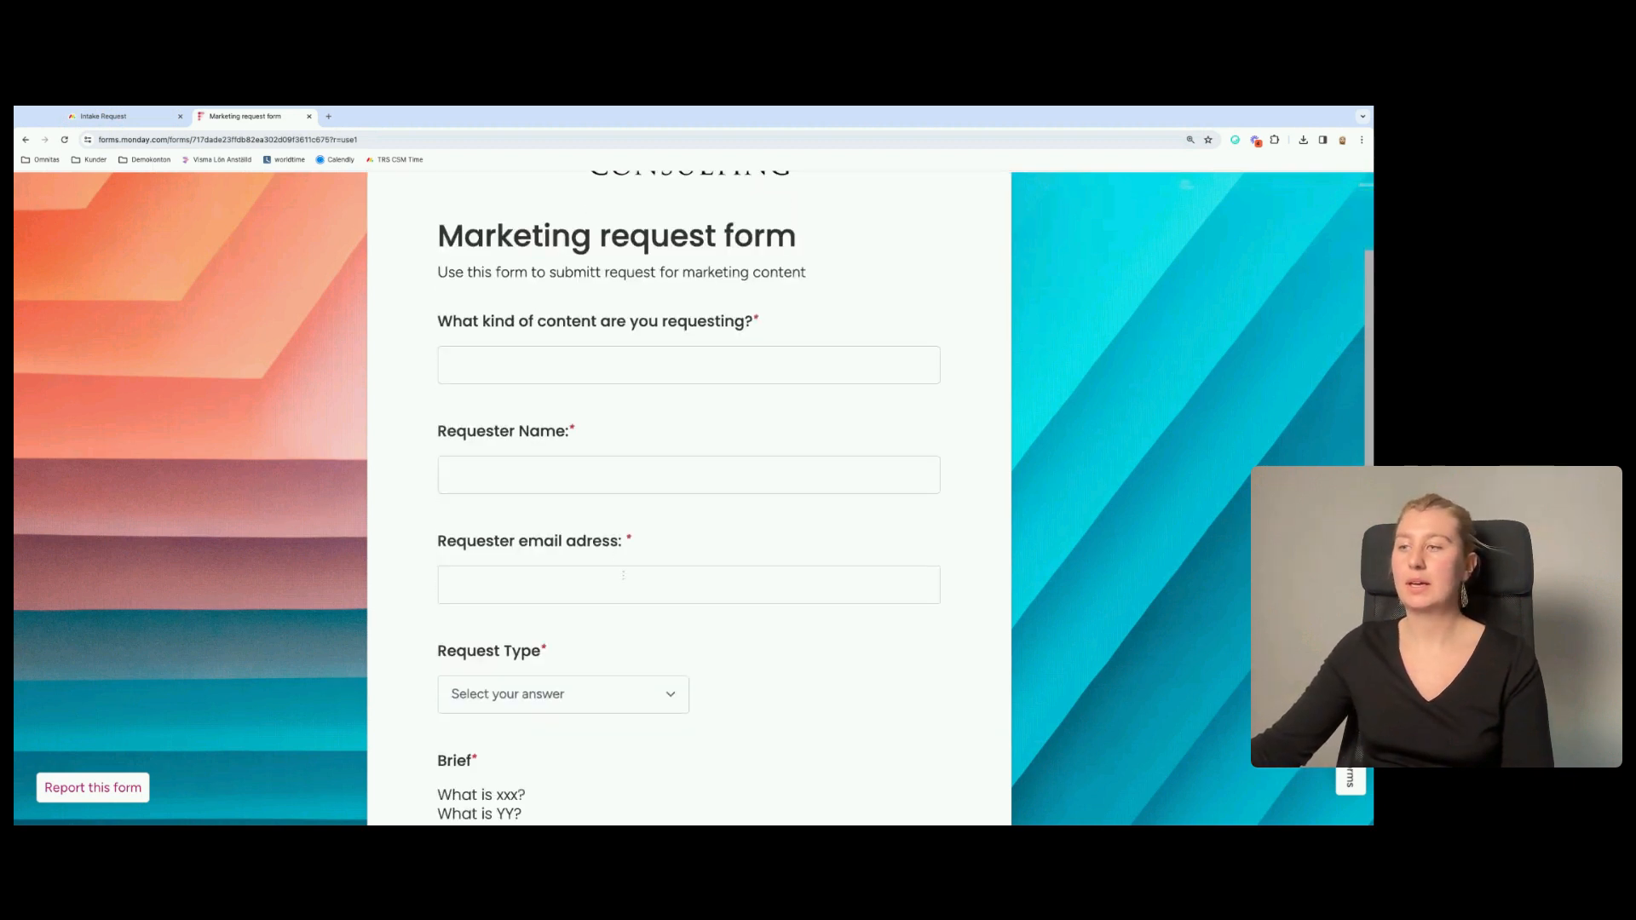
scroll(675, 572, "up", 4)
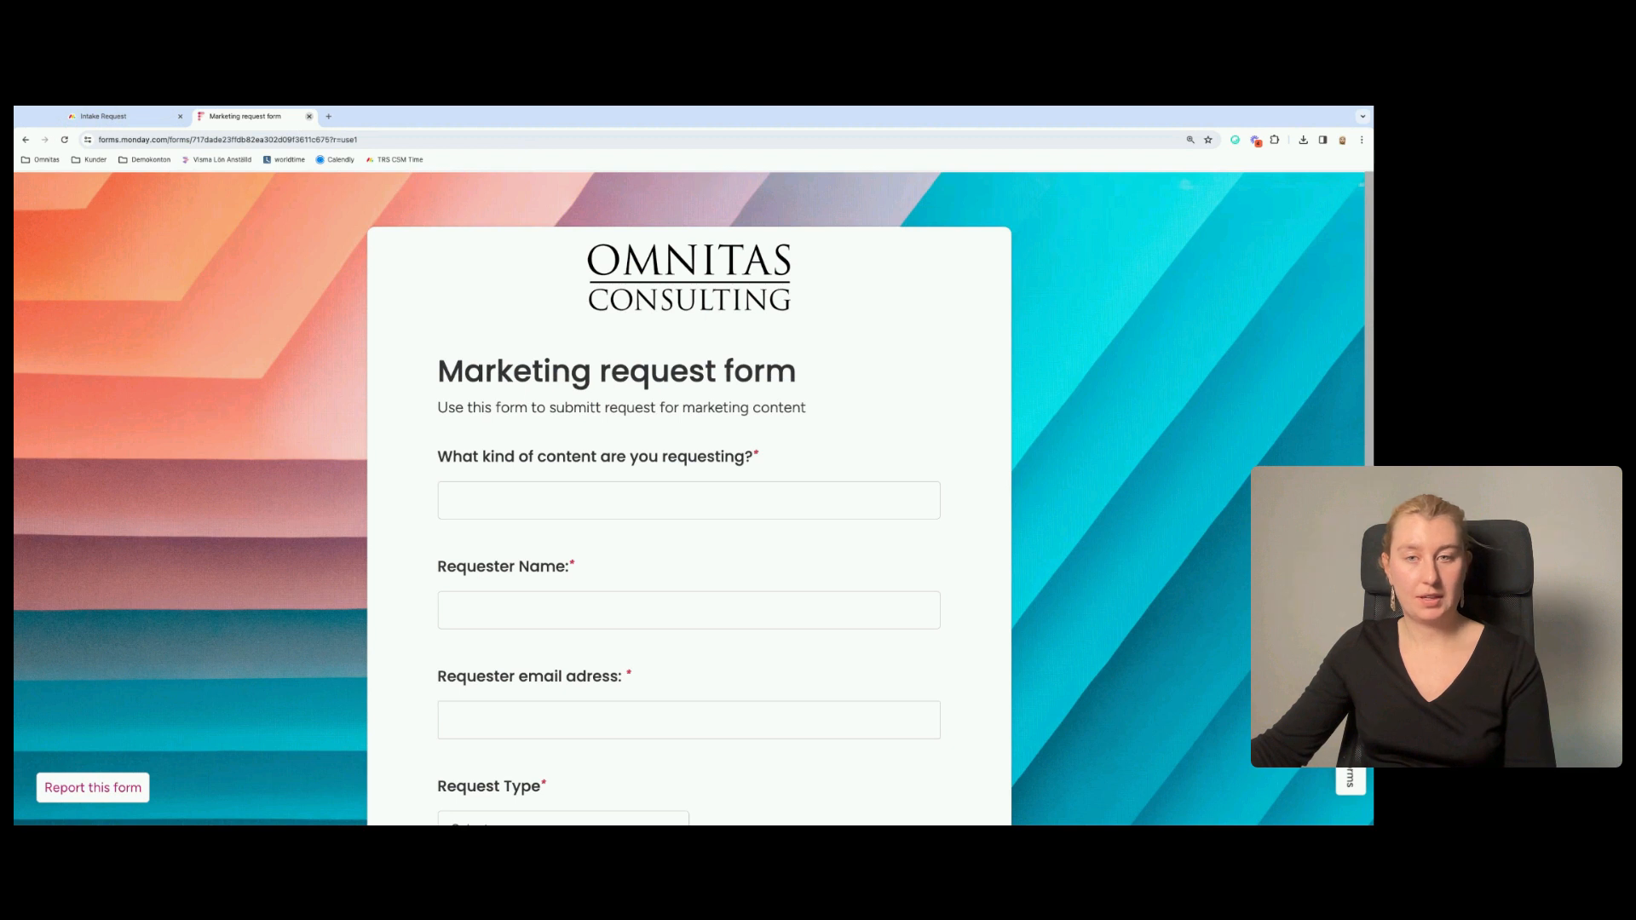
left_click(309, 117)
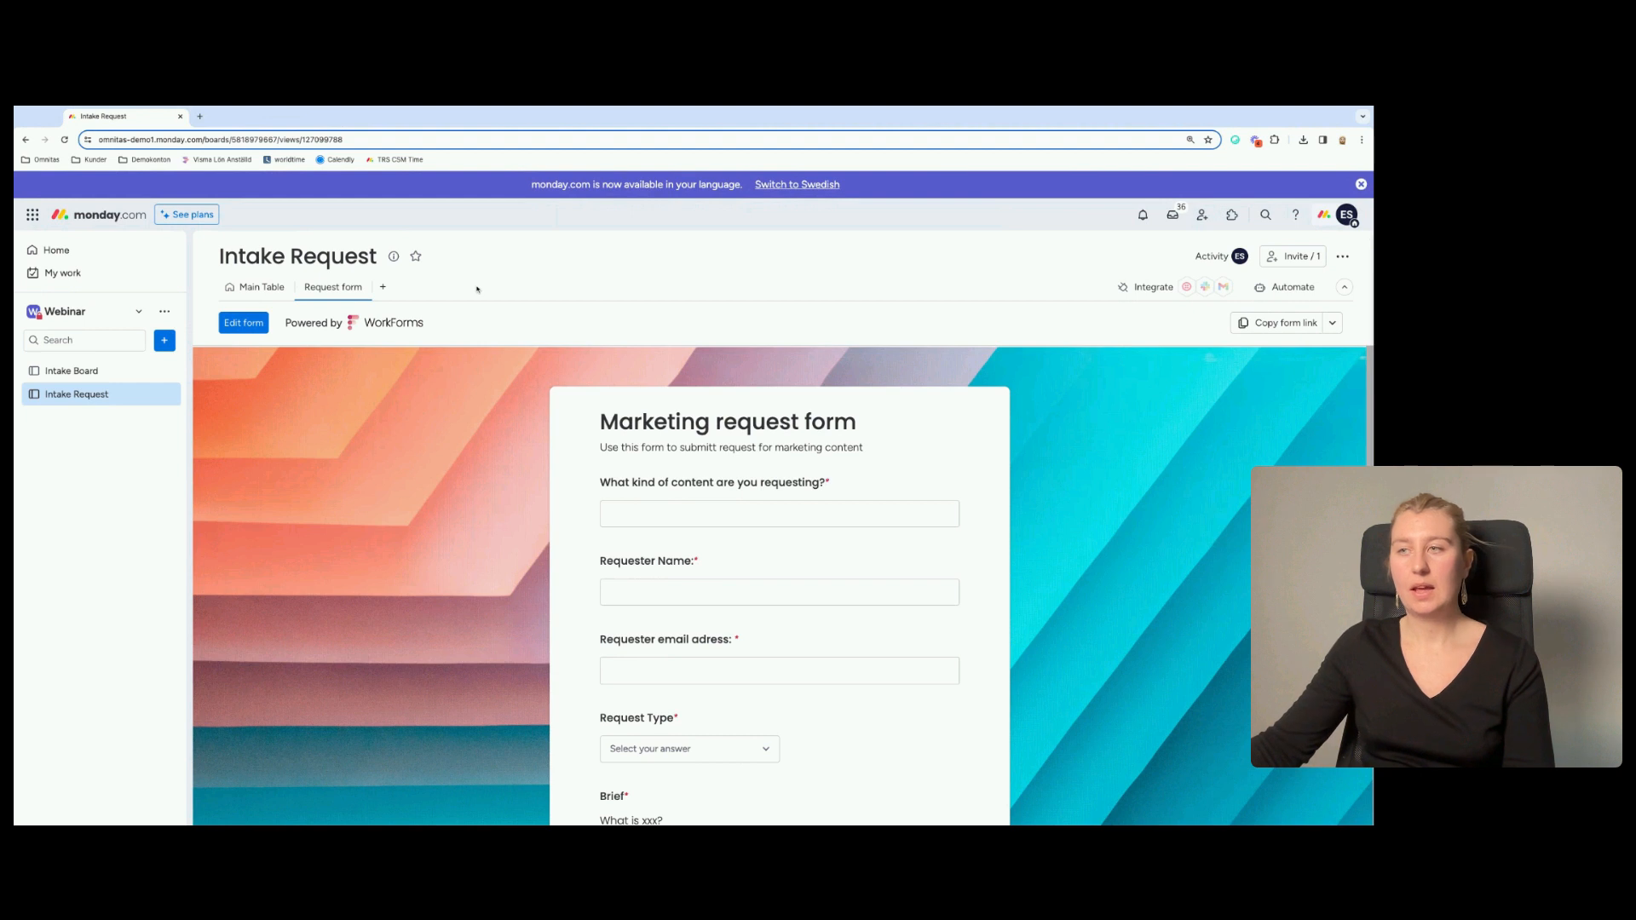
left_click(250, 288)
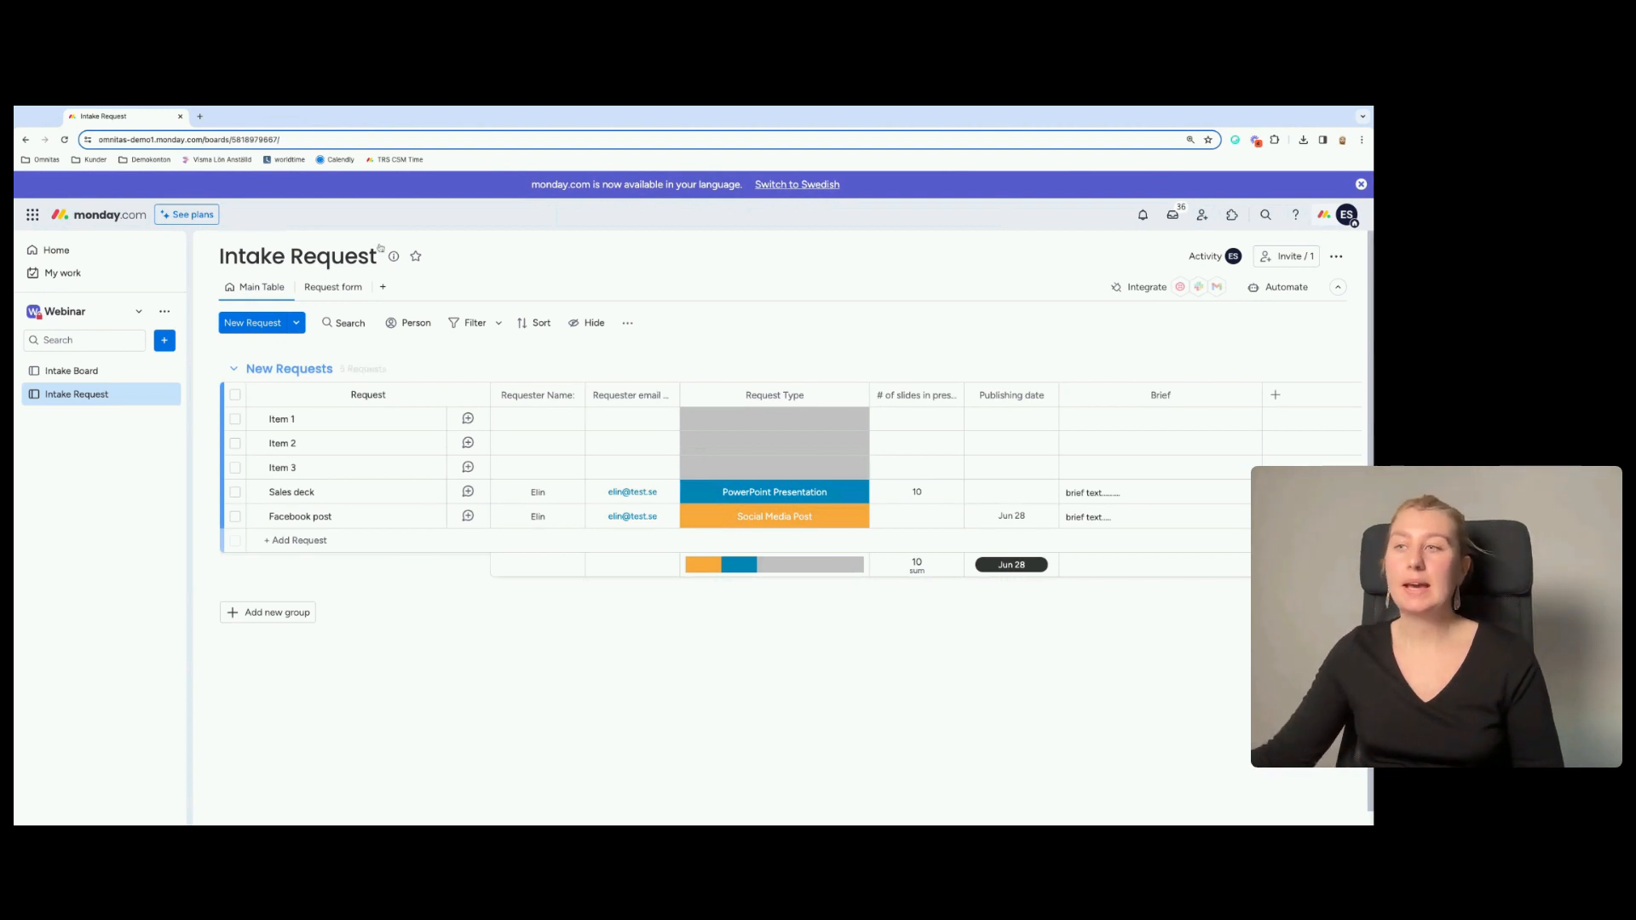
Choose PowerPoint Presentation as the Request Type in the board's Request form view to check its conditional question.
left_click(318, 286)
scroll(745, 590, "down", 3)
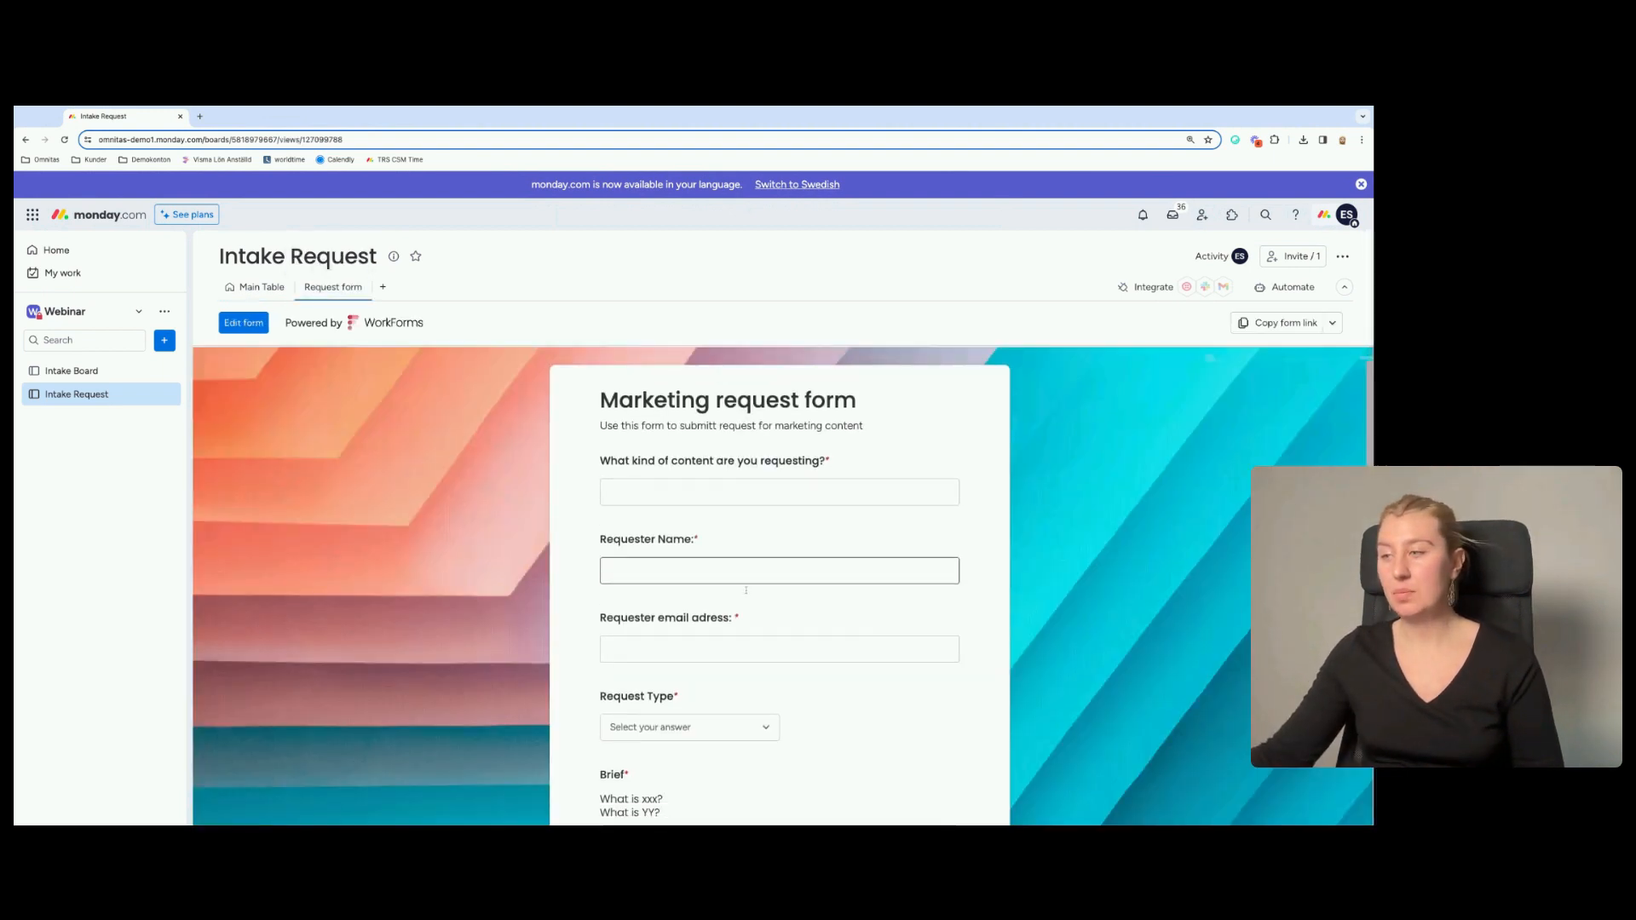
left_click(766, 550)
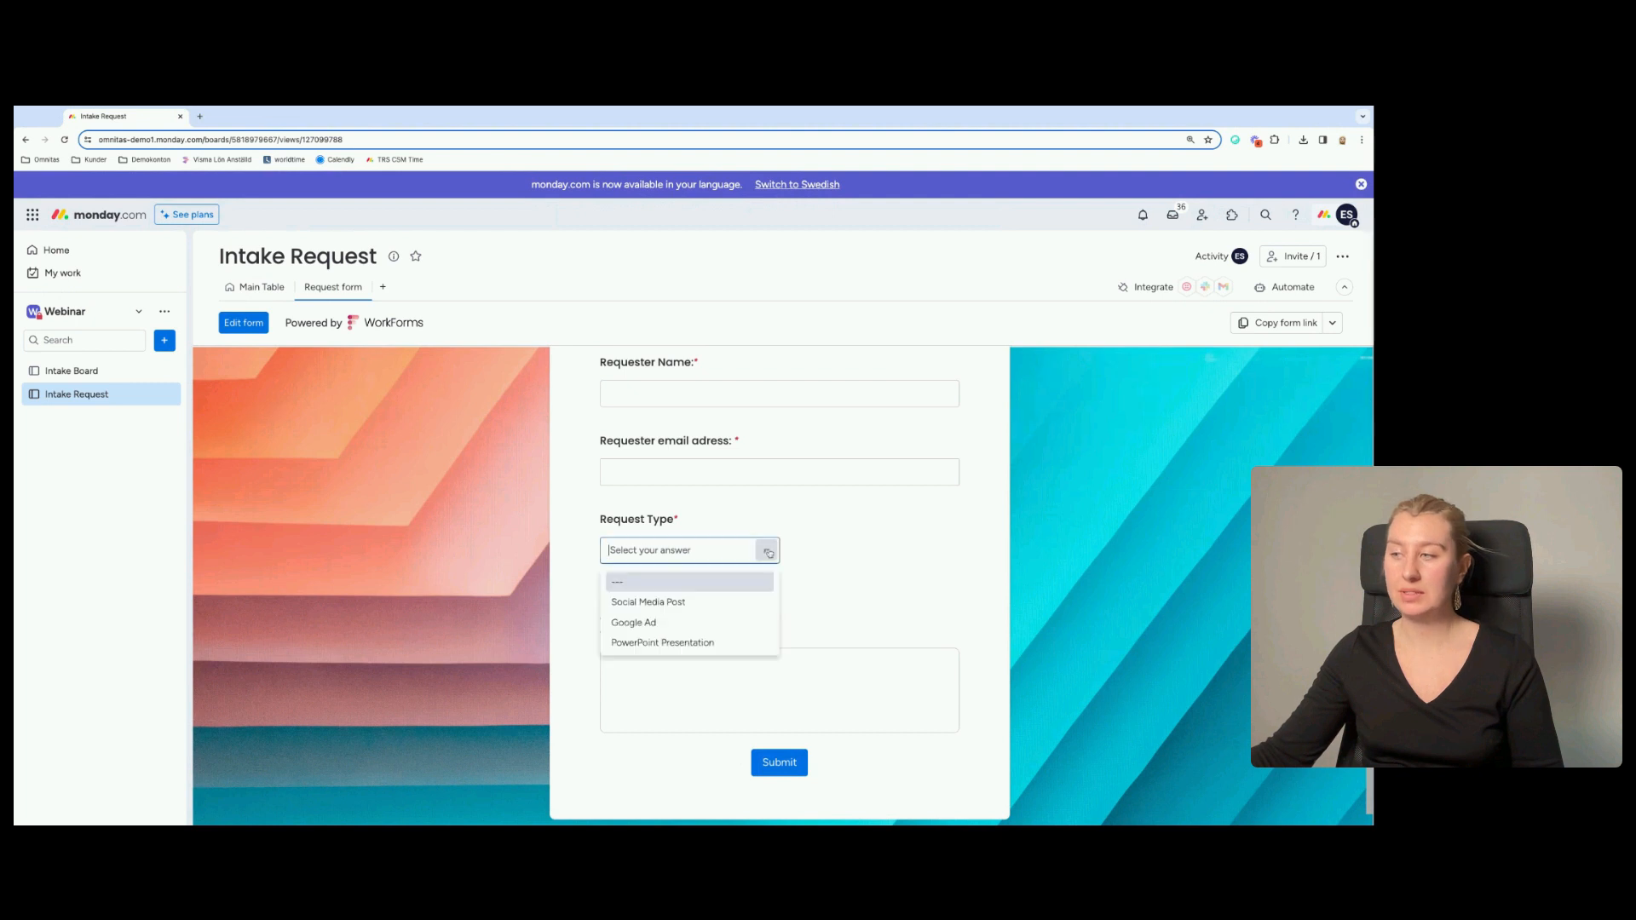
left_click(724, 645)
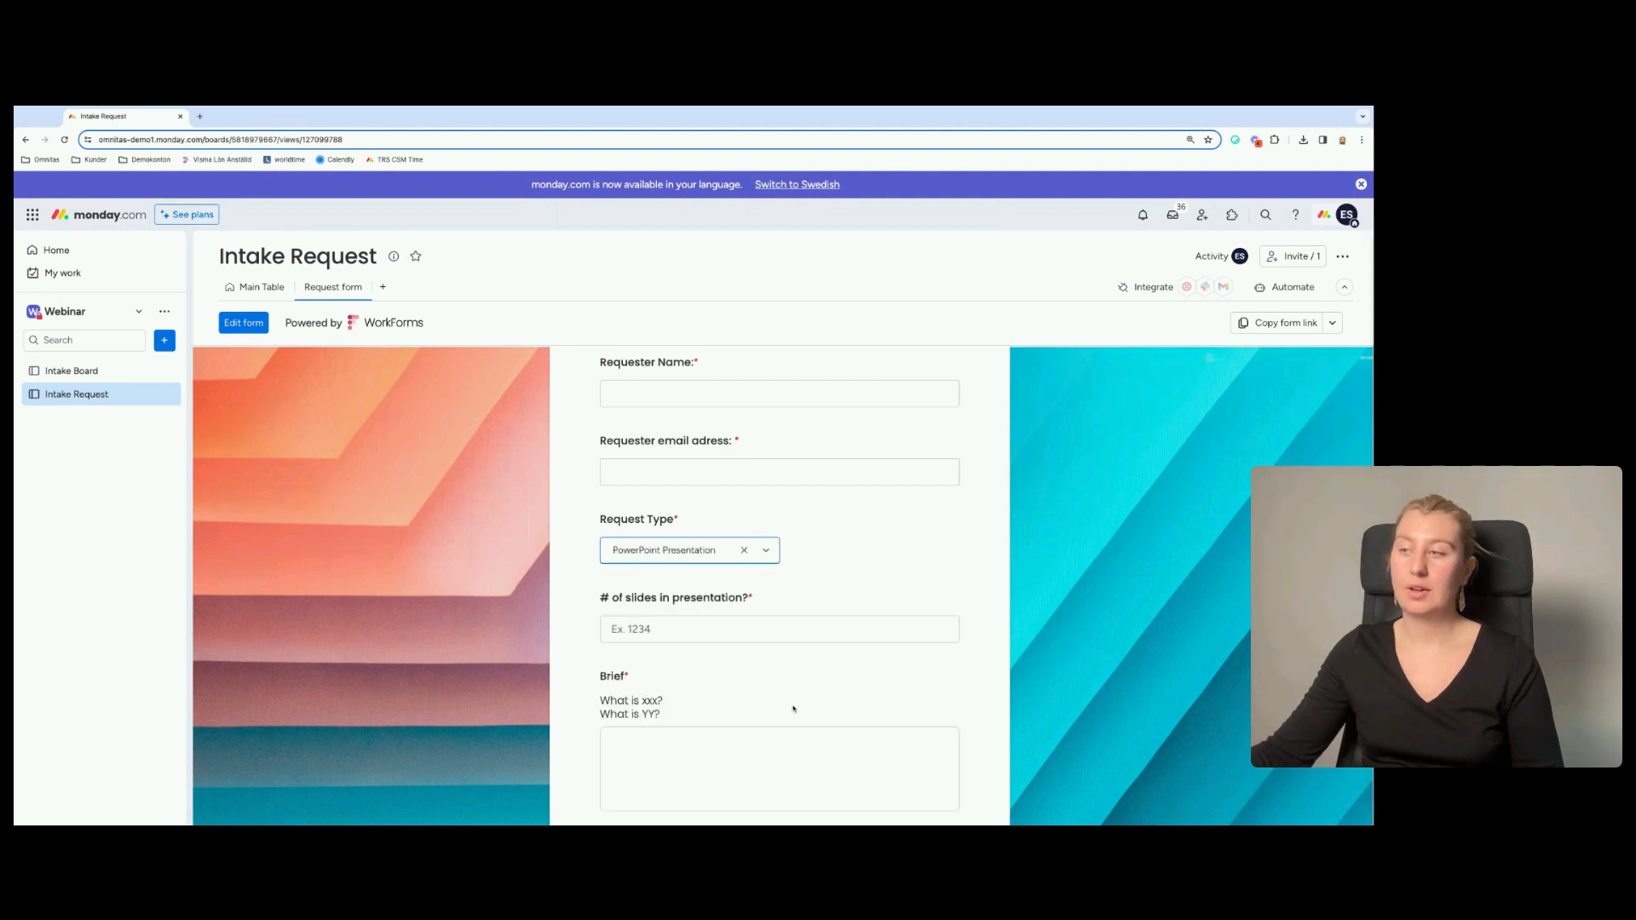
scroll(742, 614, "up", 3)
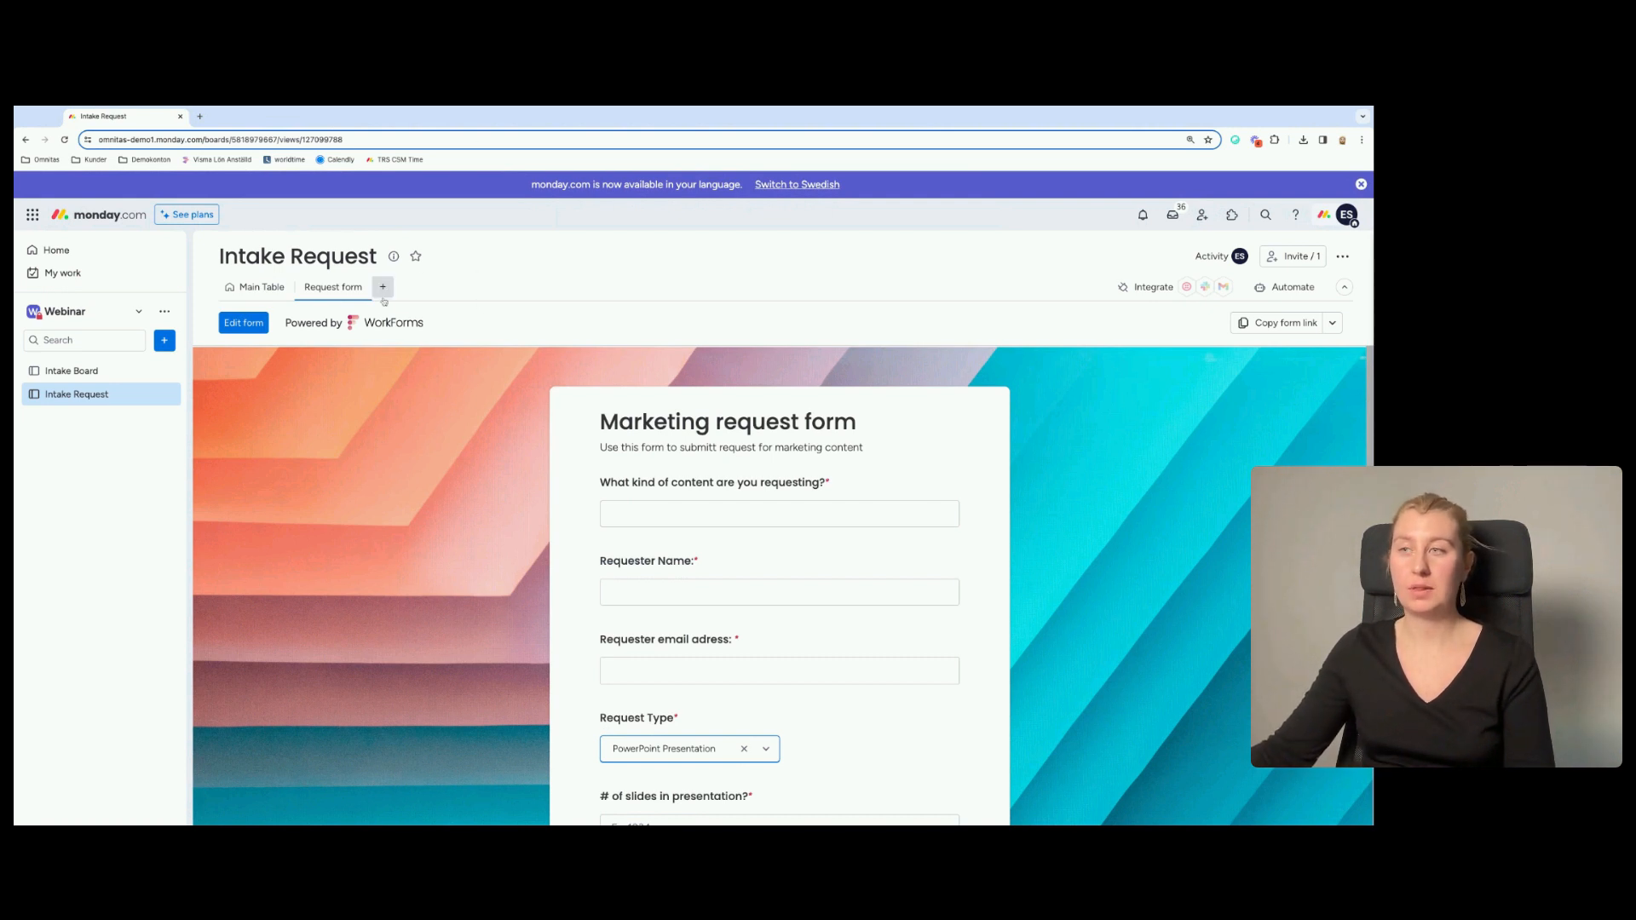
Rename the board's Request form view as "Internal request".
left_click(446, 296)
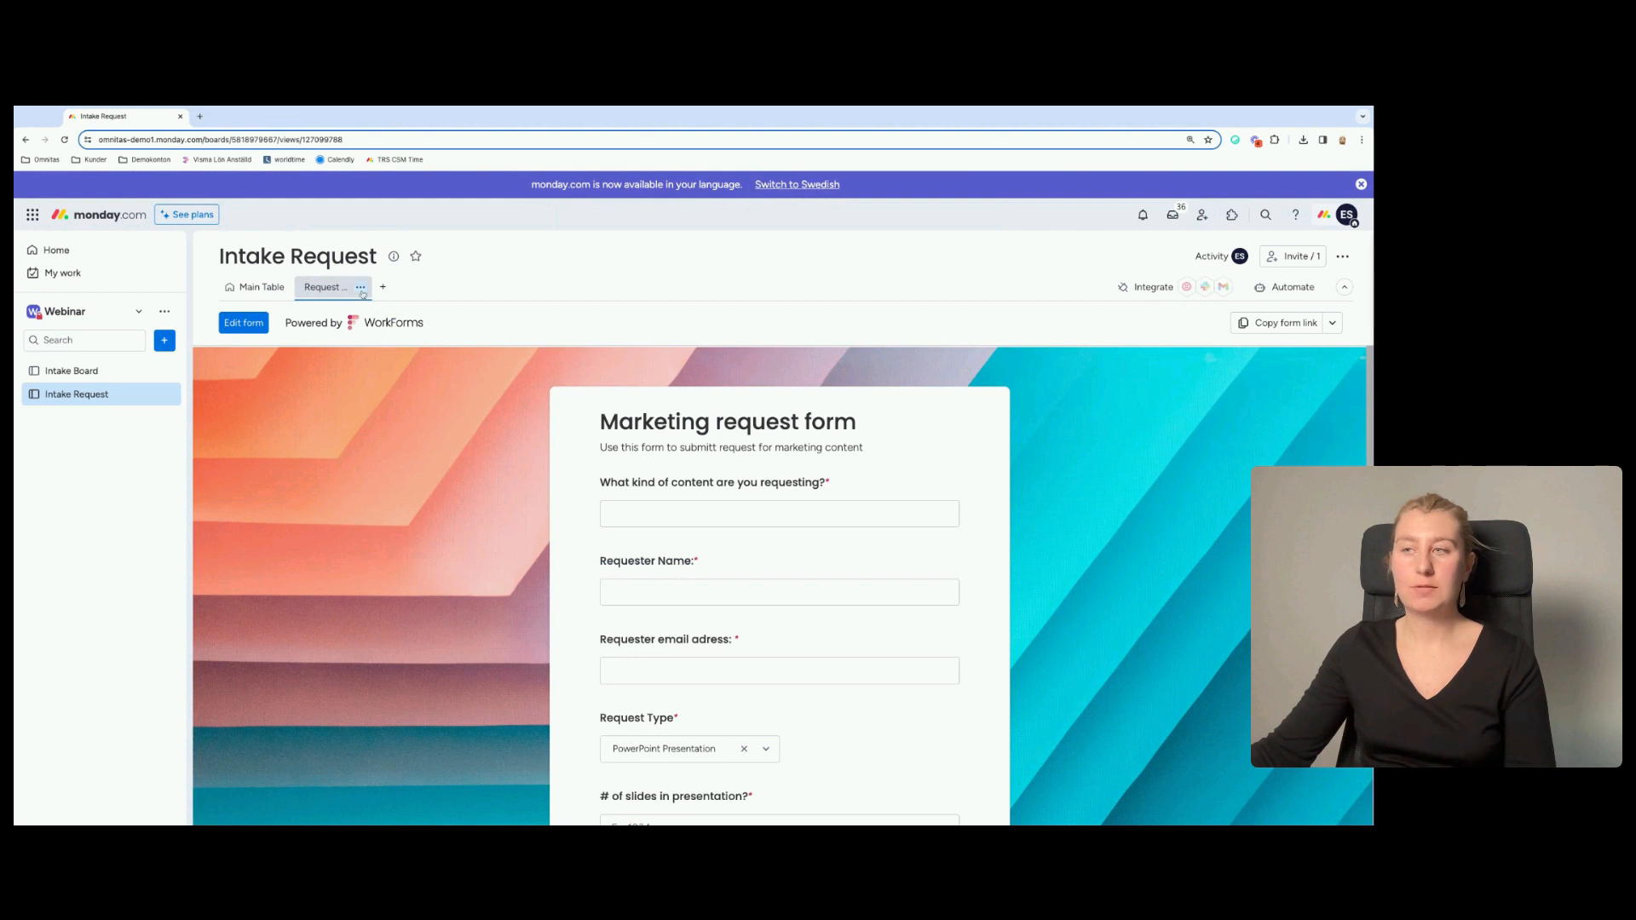
left_click(360, 287)
left_click(333, 398)
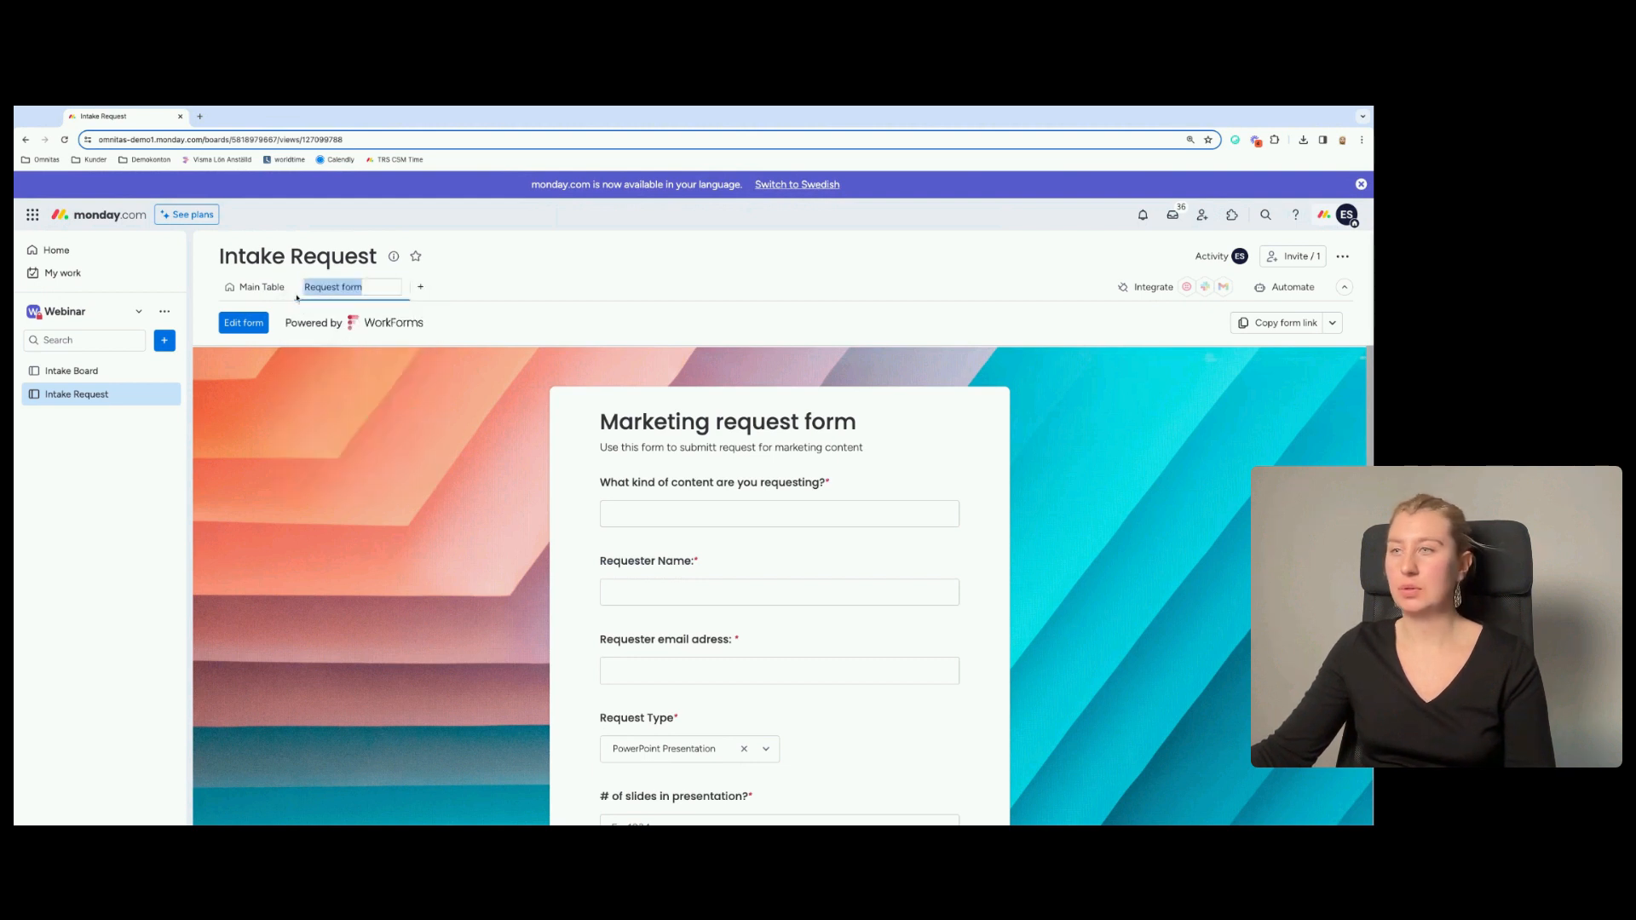
type("Internal")
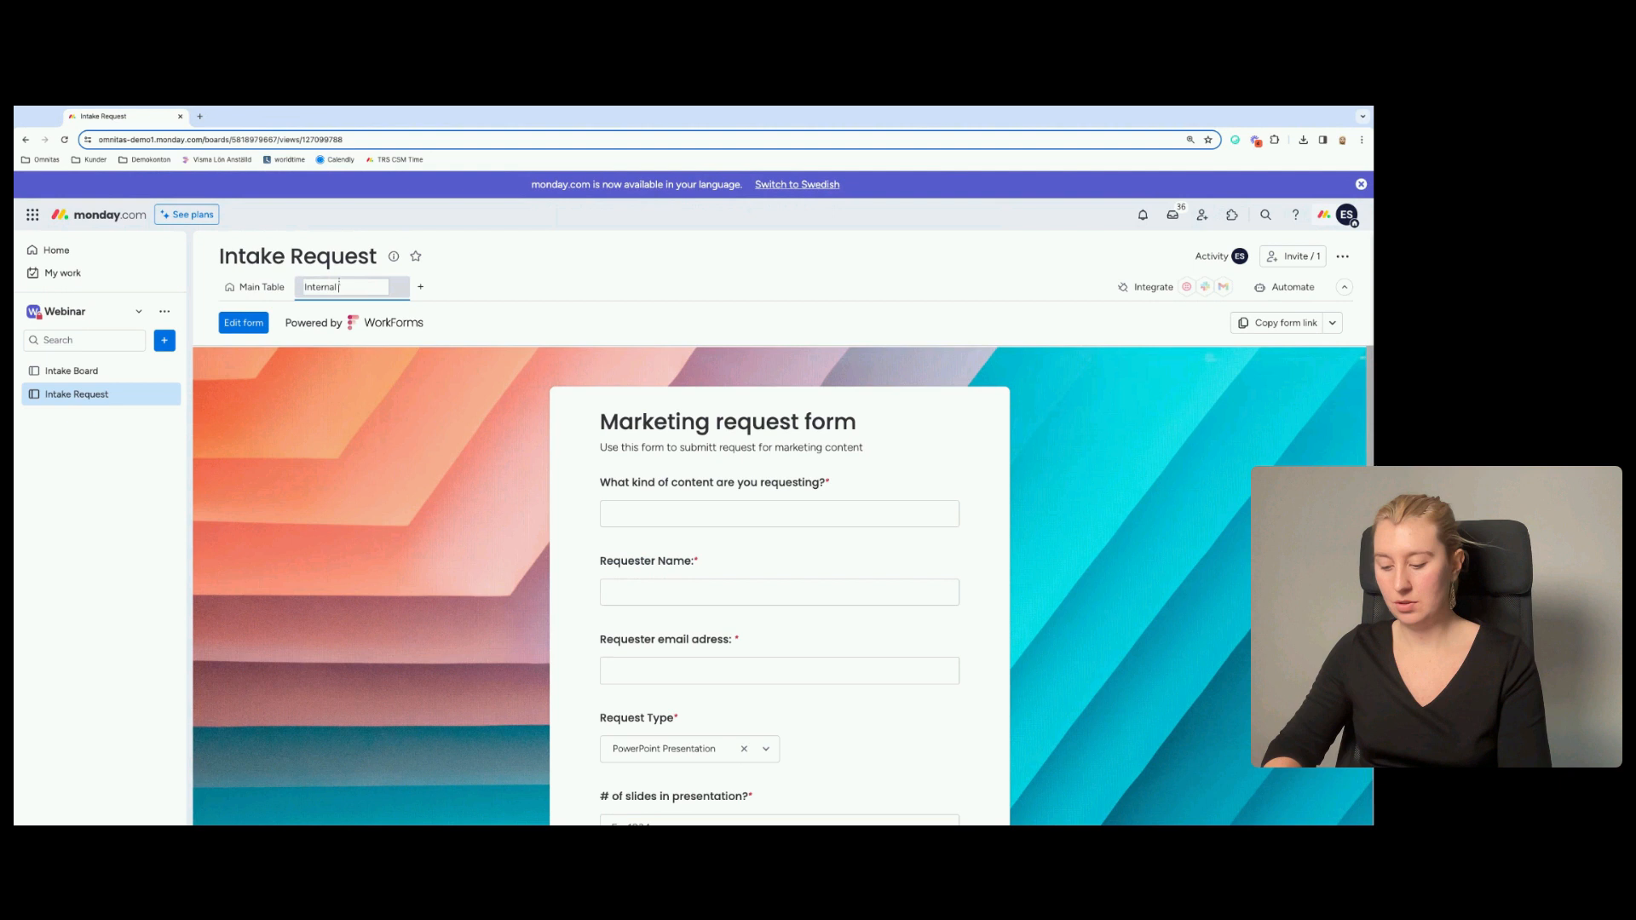
type(" request")
key("Return")
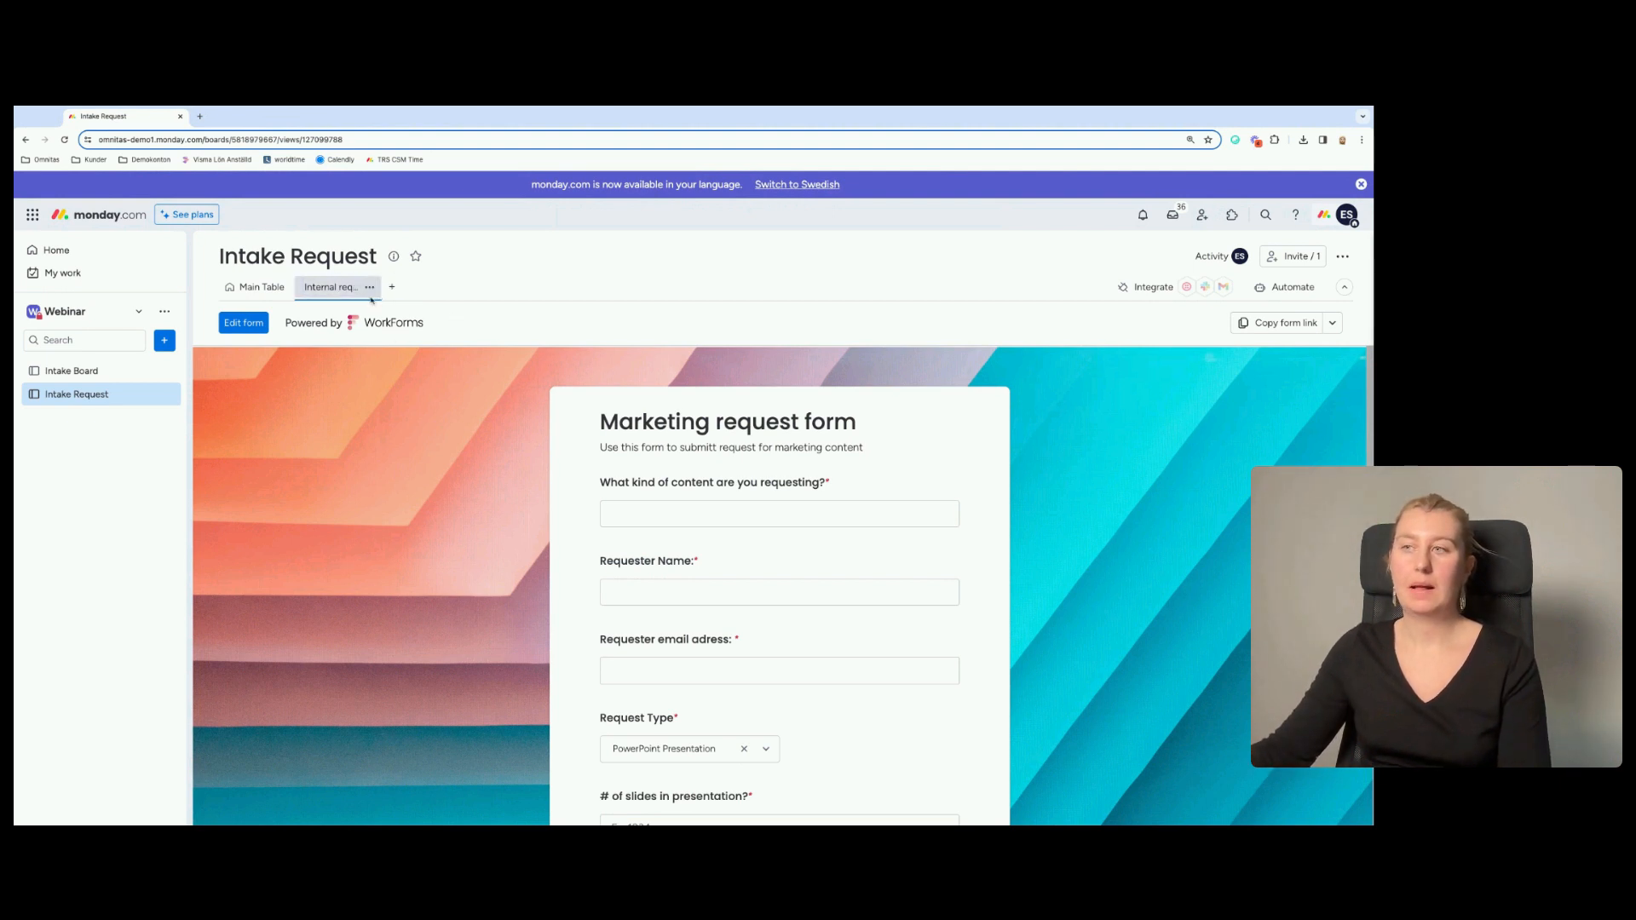
Add a second Form view to the Intake Request board, keep its default name, and look over its questions.
left_click(394, 289)
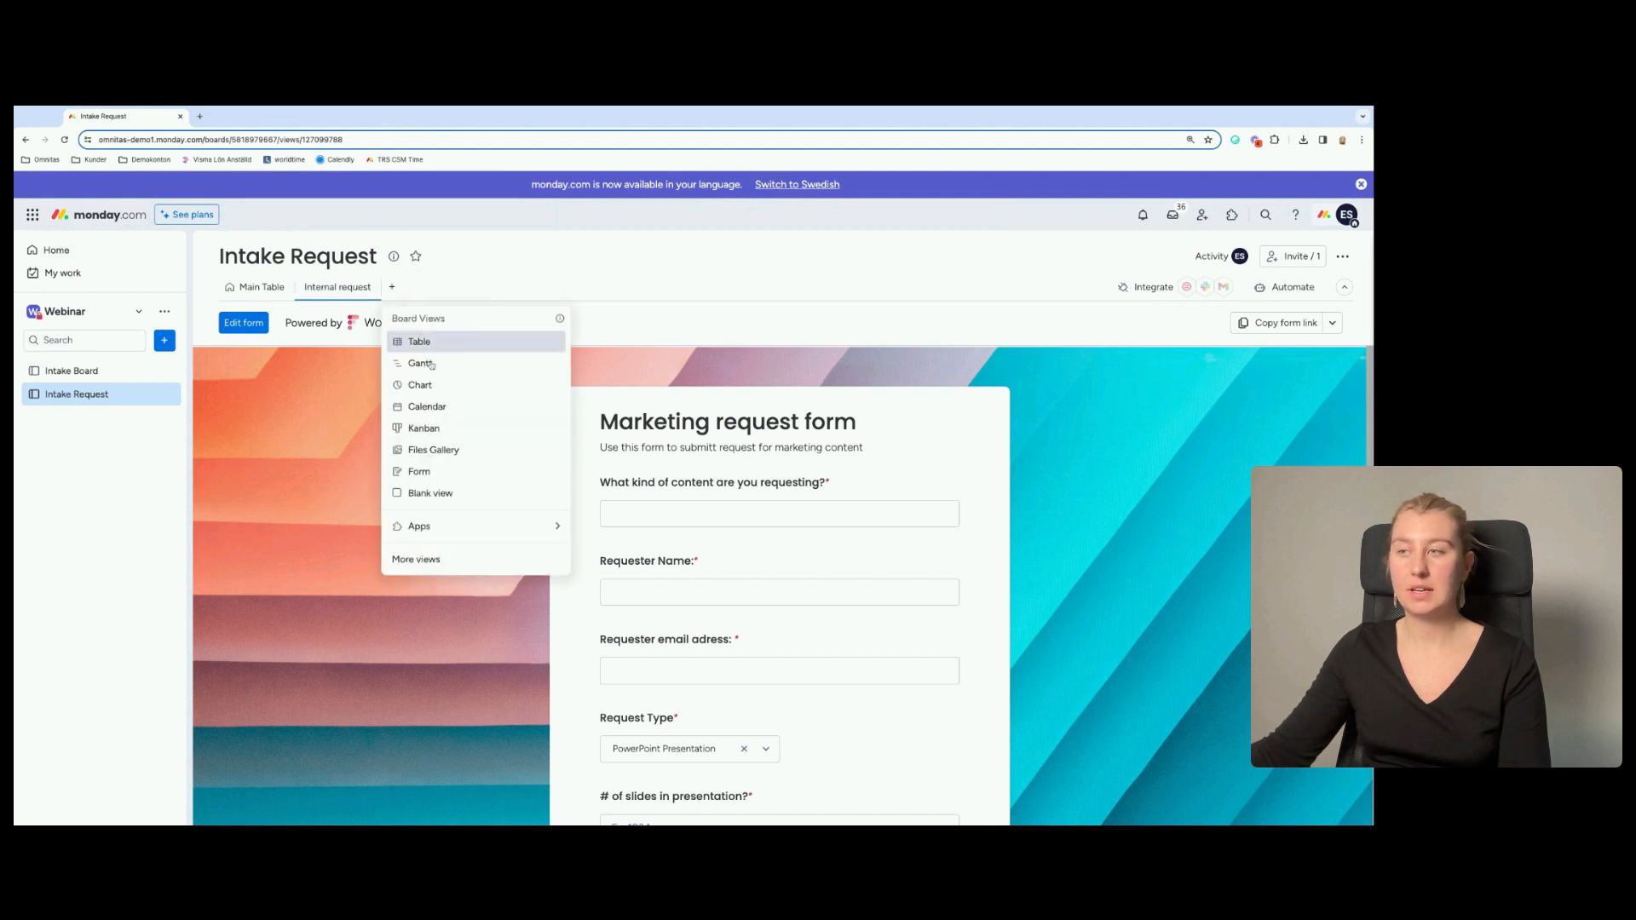
left_click(419, 472)
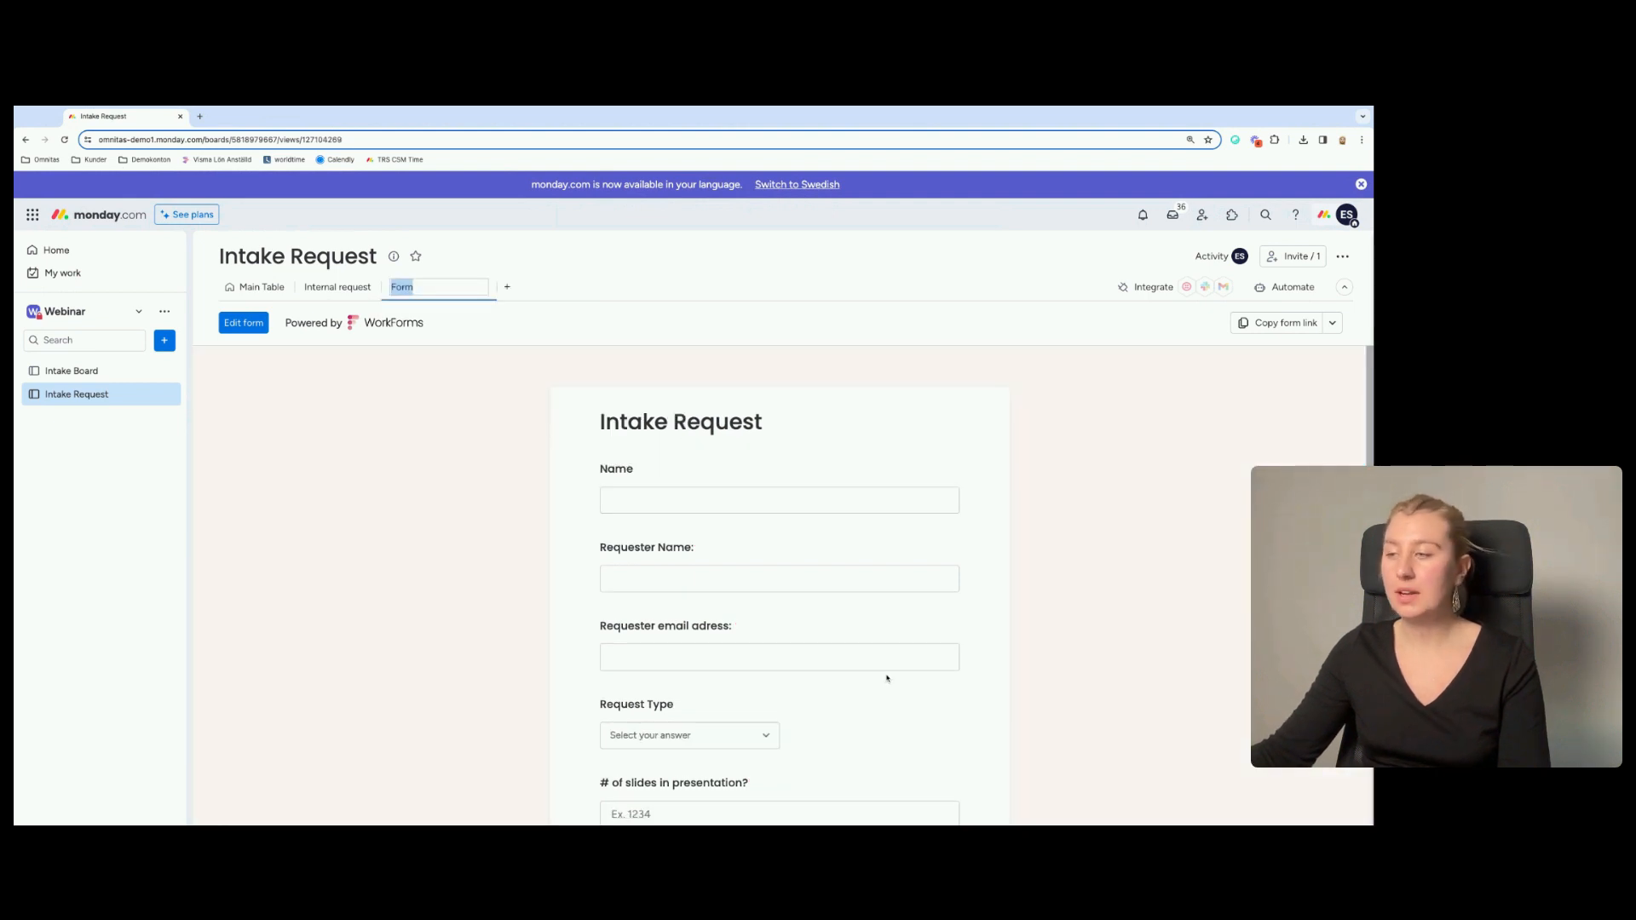
scroll(886, 679, "down", 4)
scroll(811, 701, "up", 4)
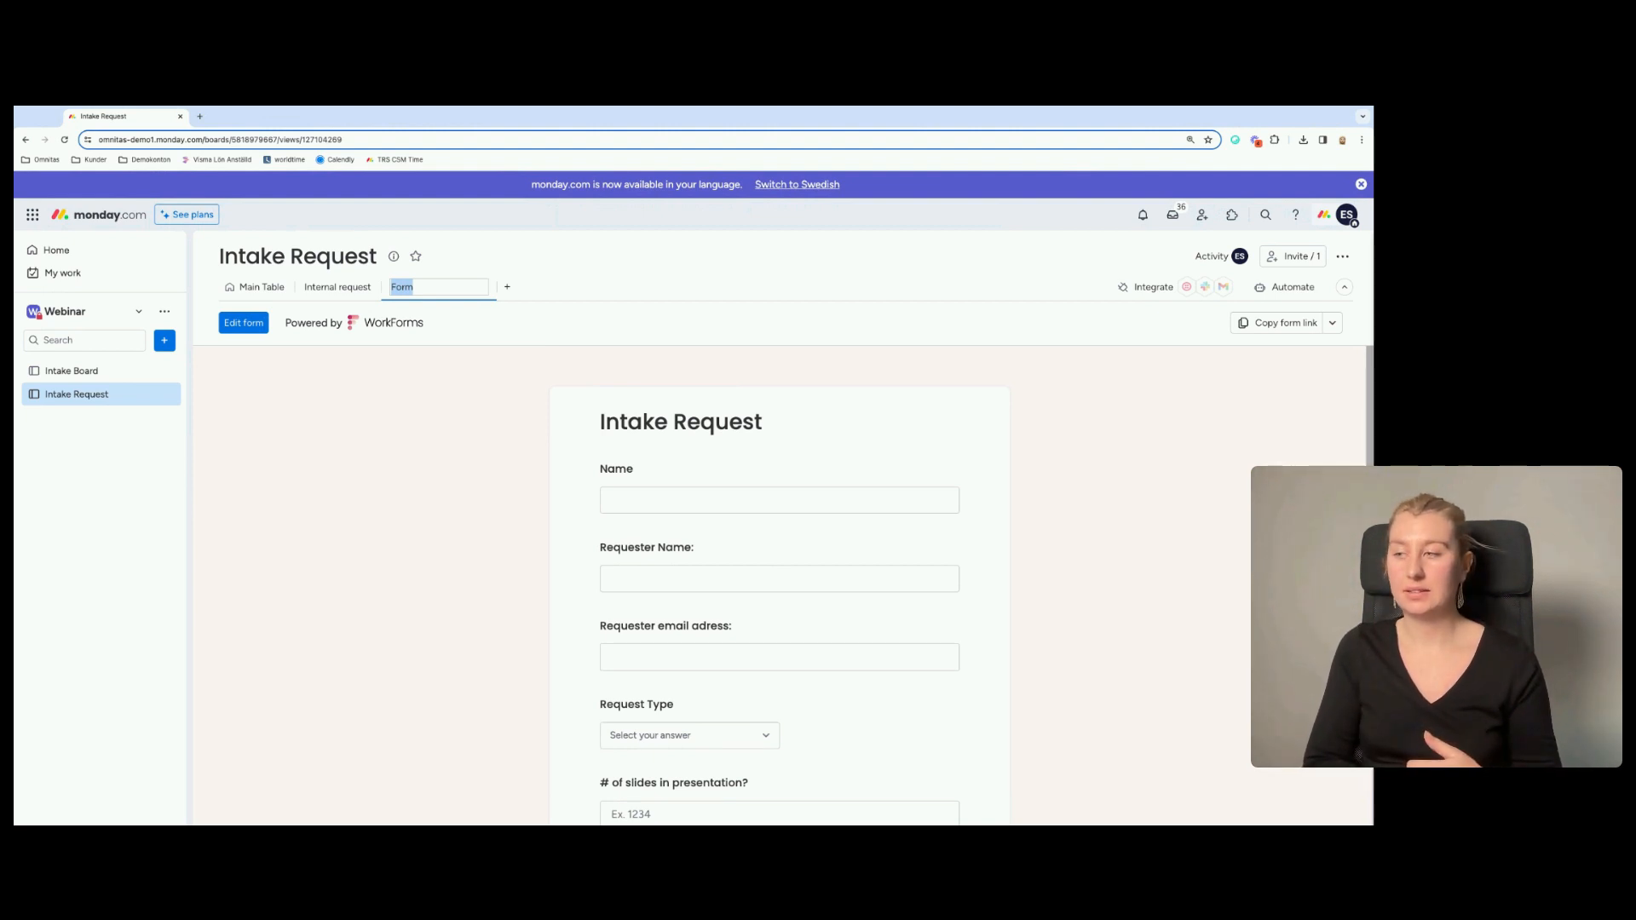
left_click(819, 453)
scroll(843, 486, "down", 1)
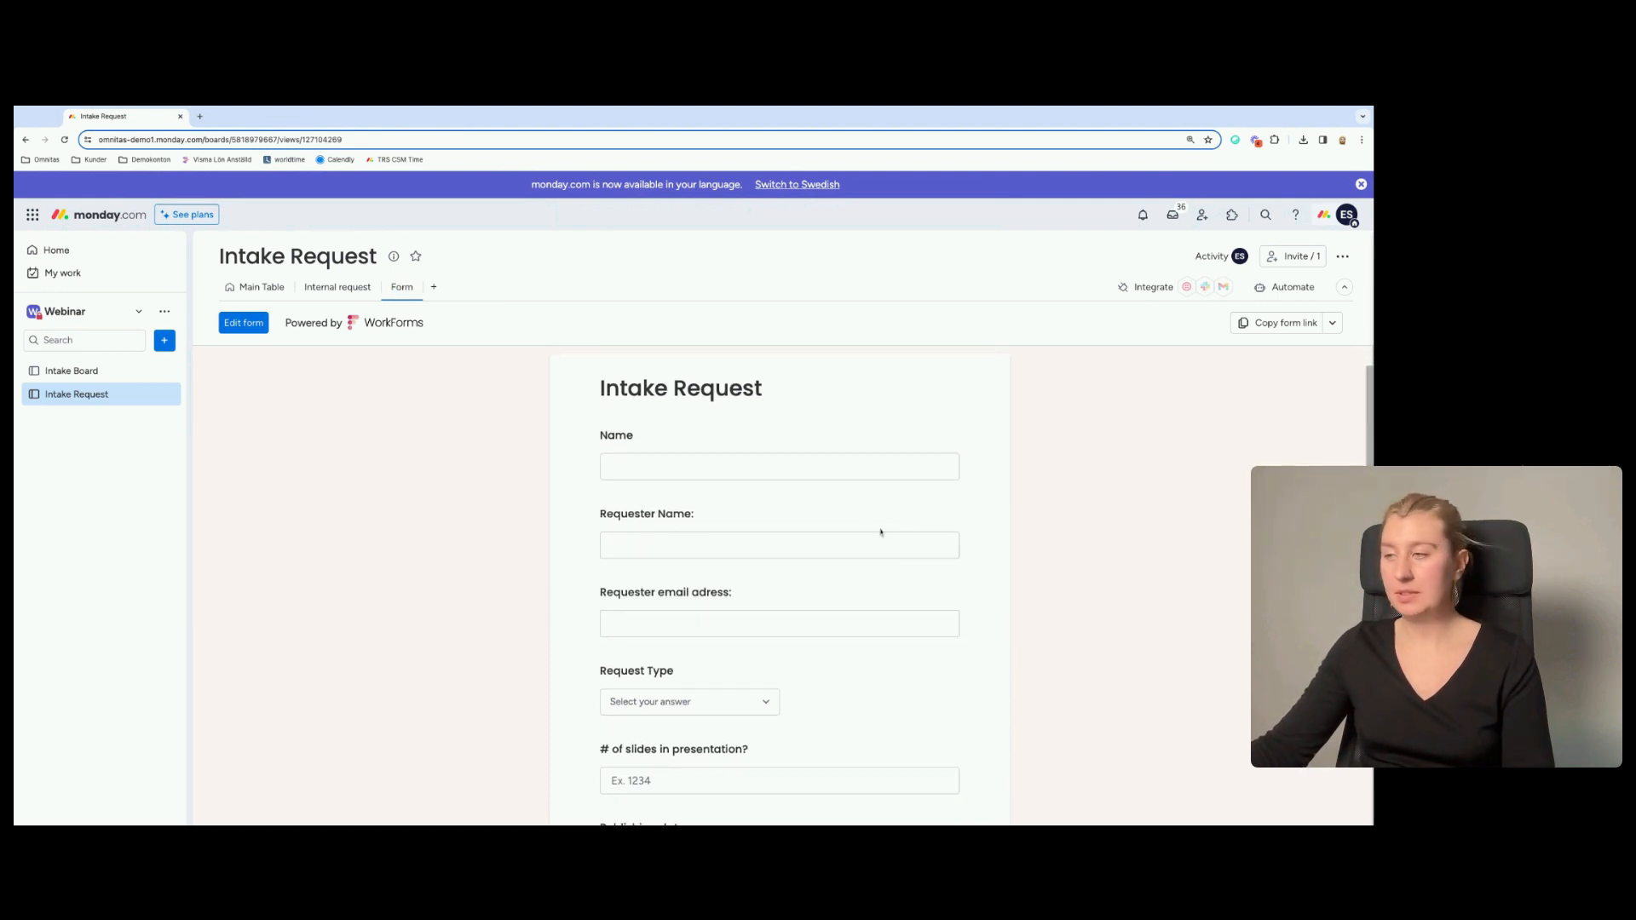
Open the new form for editing and hide its Publishing date question.
left_click(243, 323)
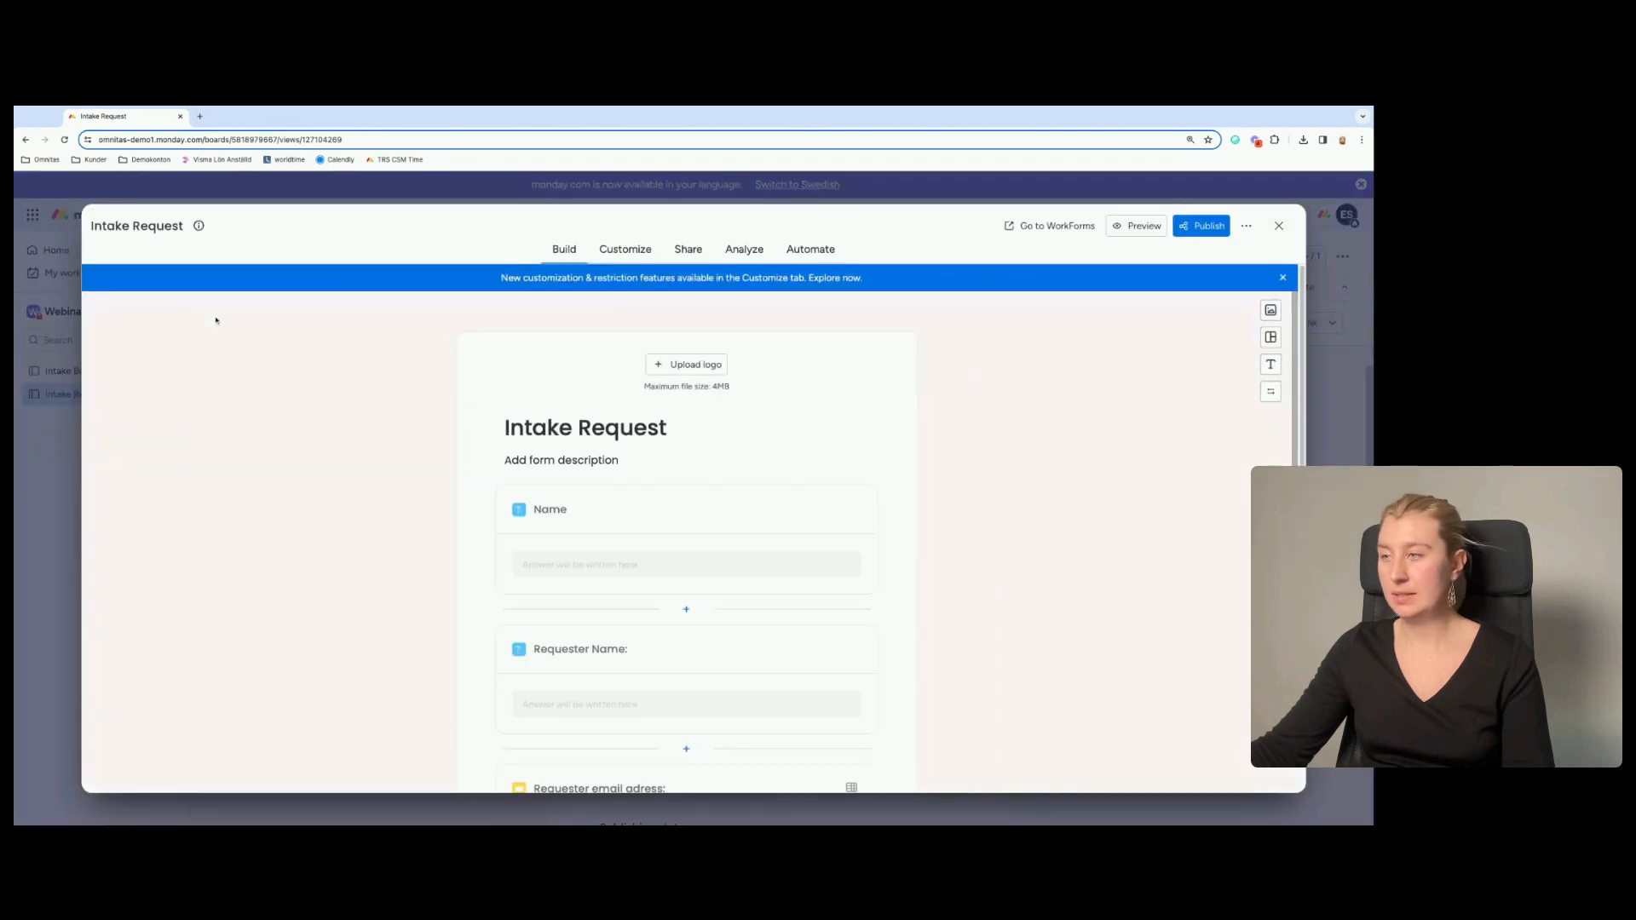
left_click(687, 611)
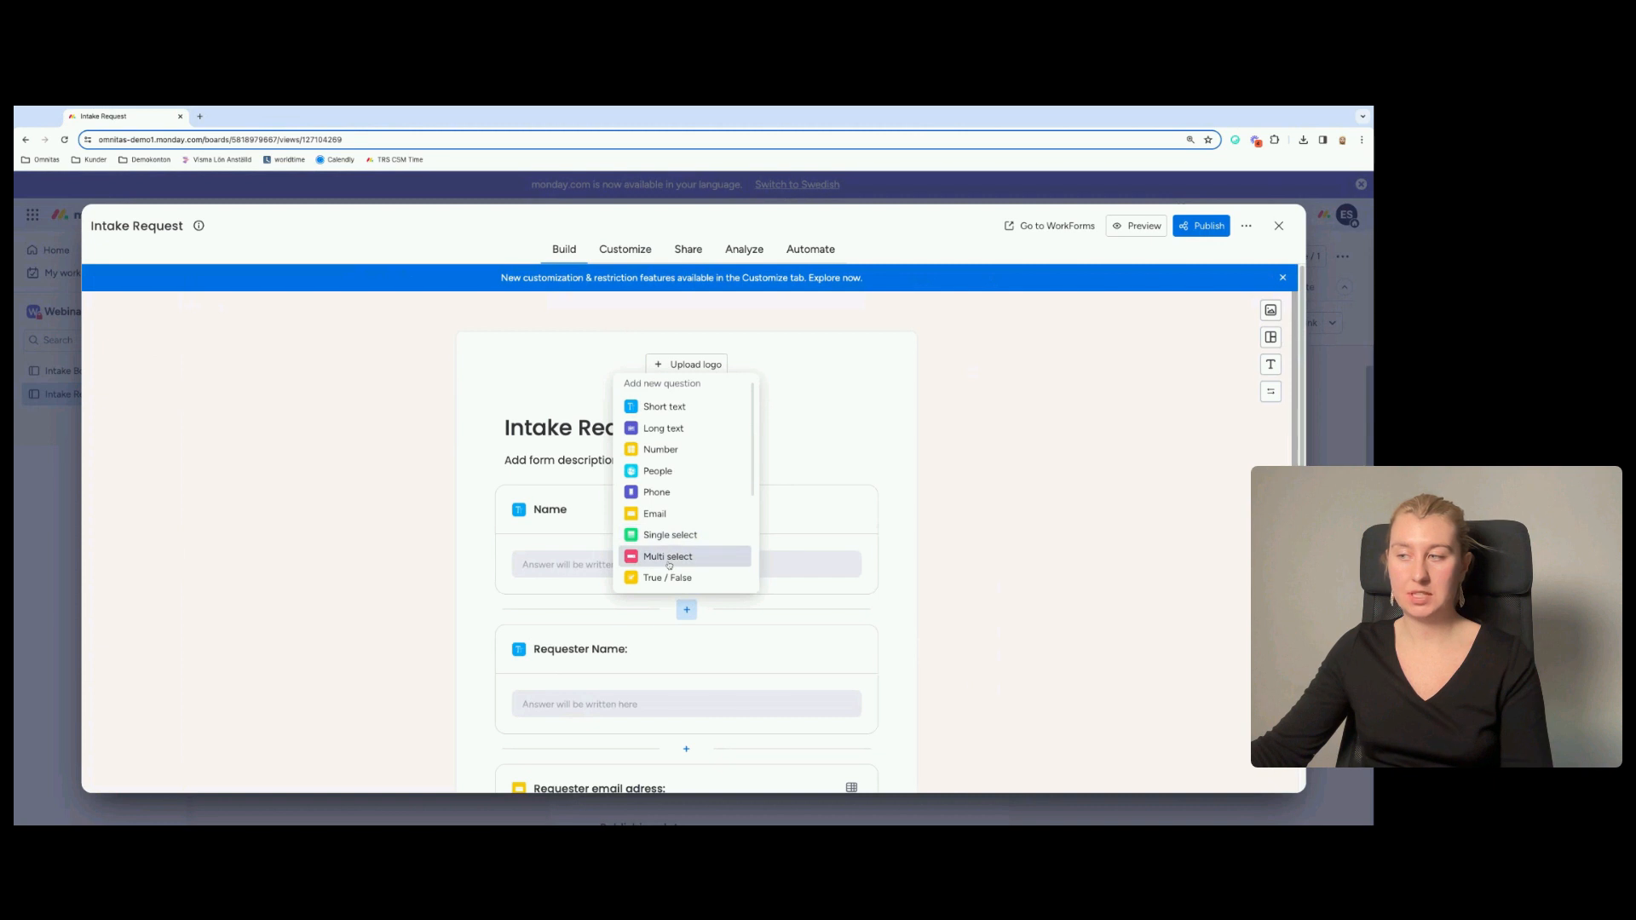
left_click(854, 459)
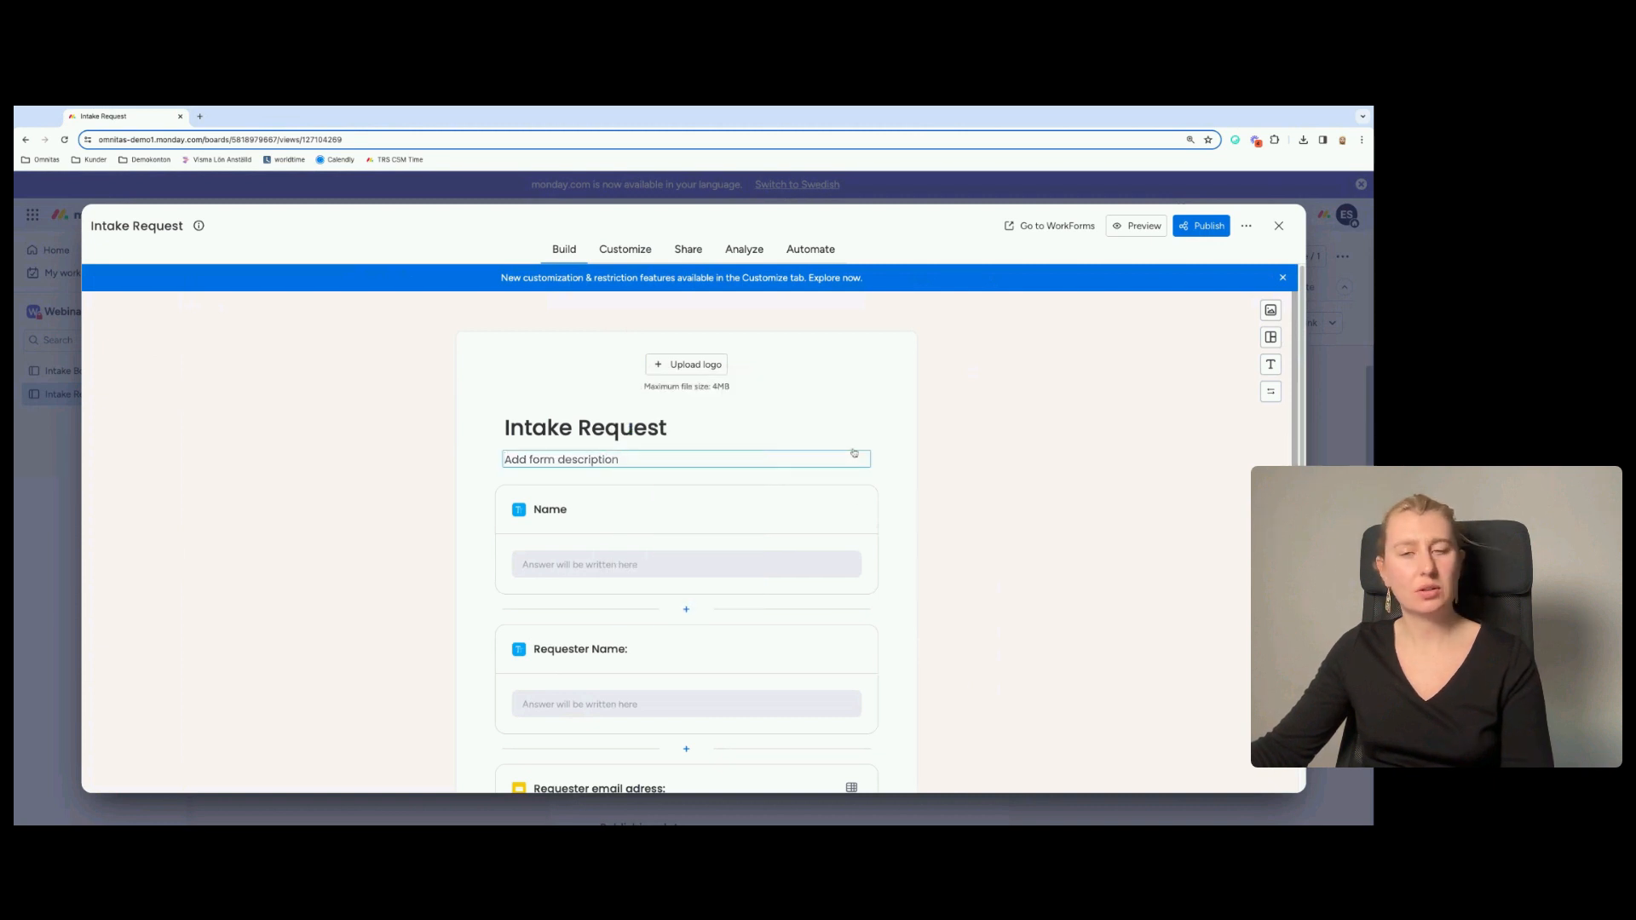
scroll(739, 583, "down", 3)
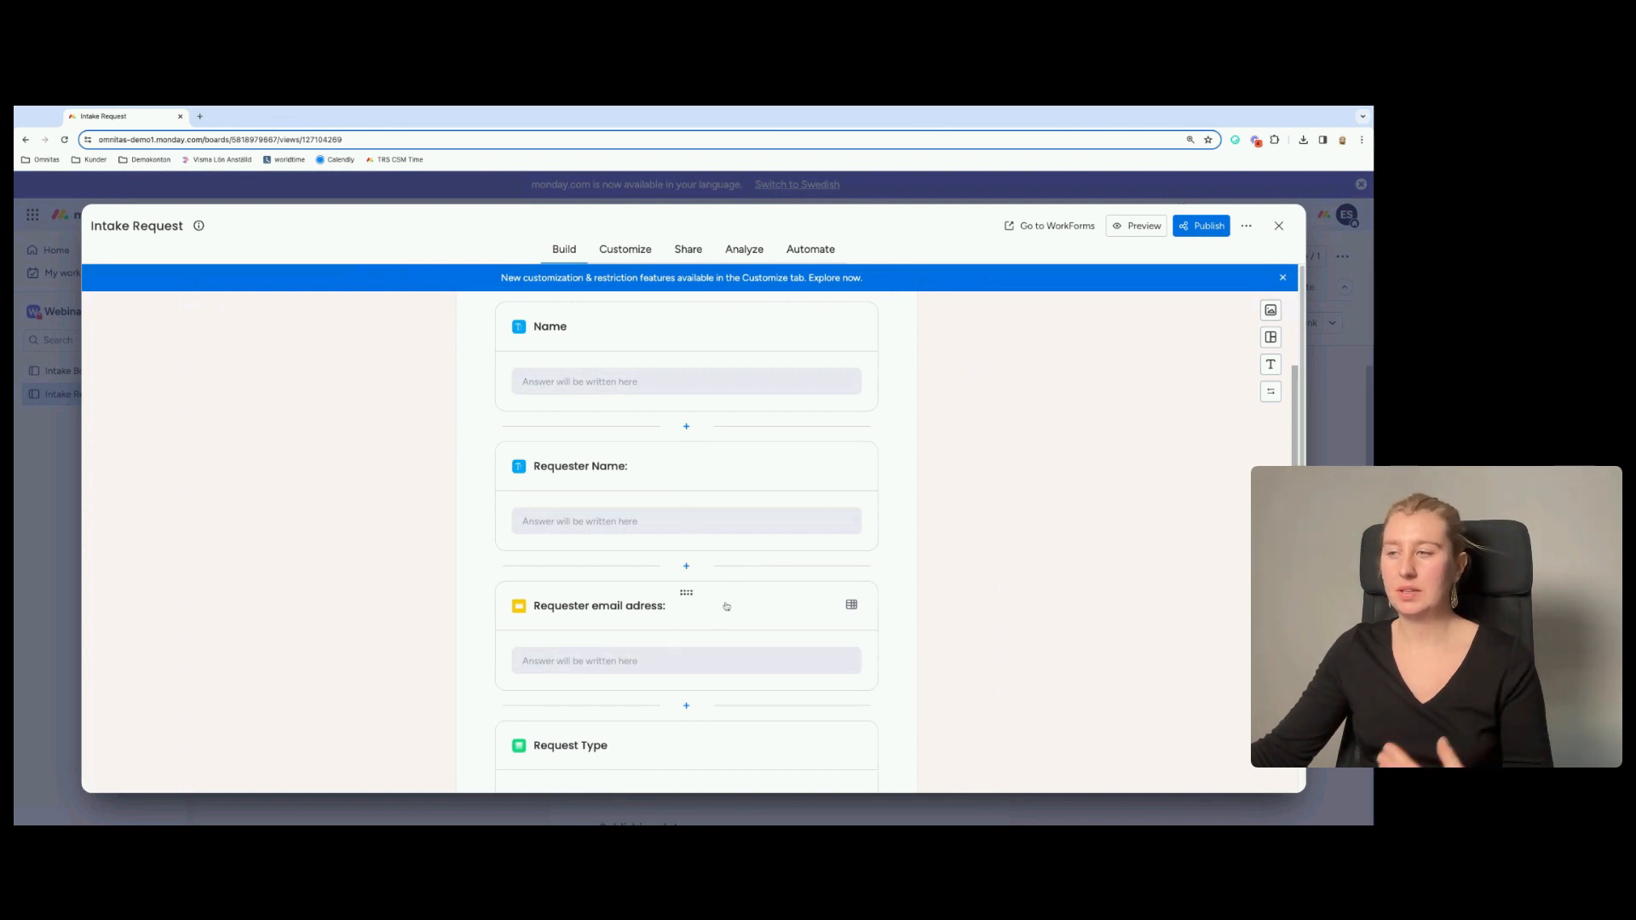
scroll(742, 631, "down", 6)
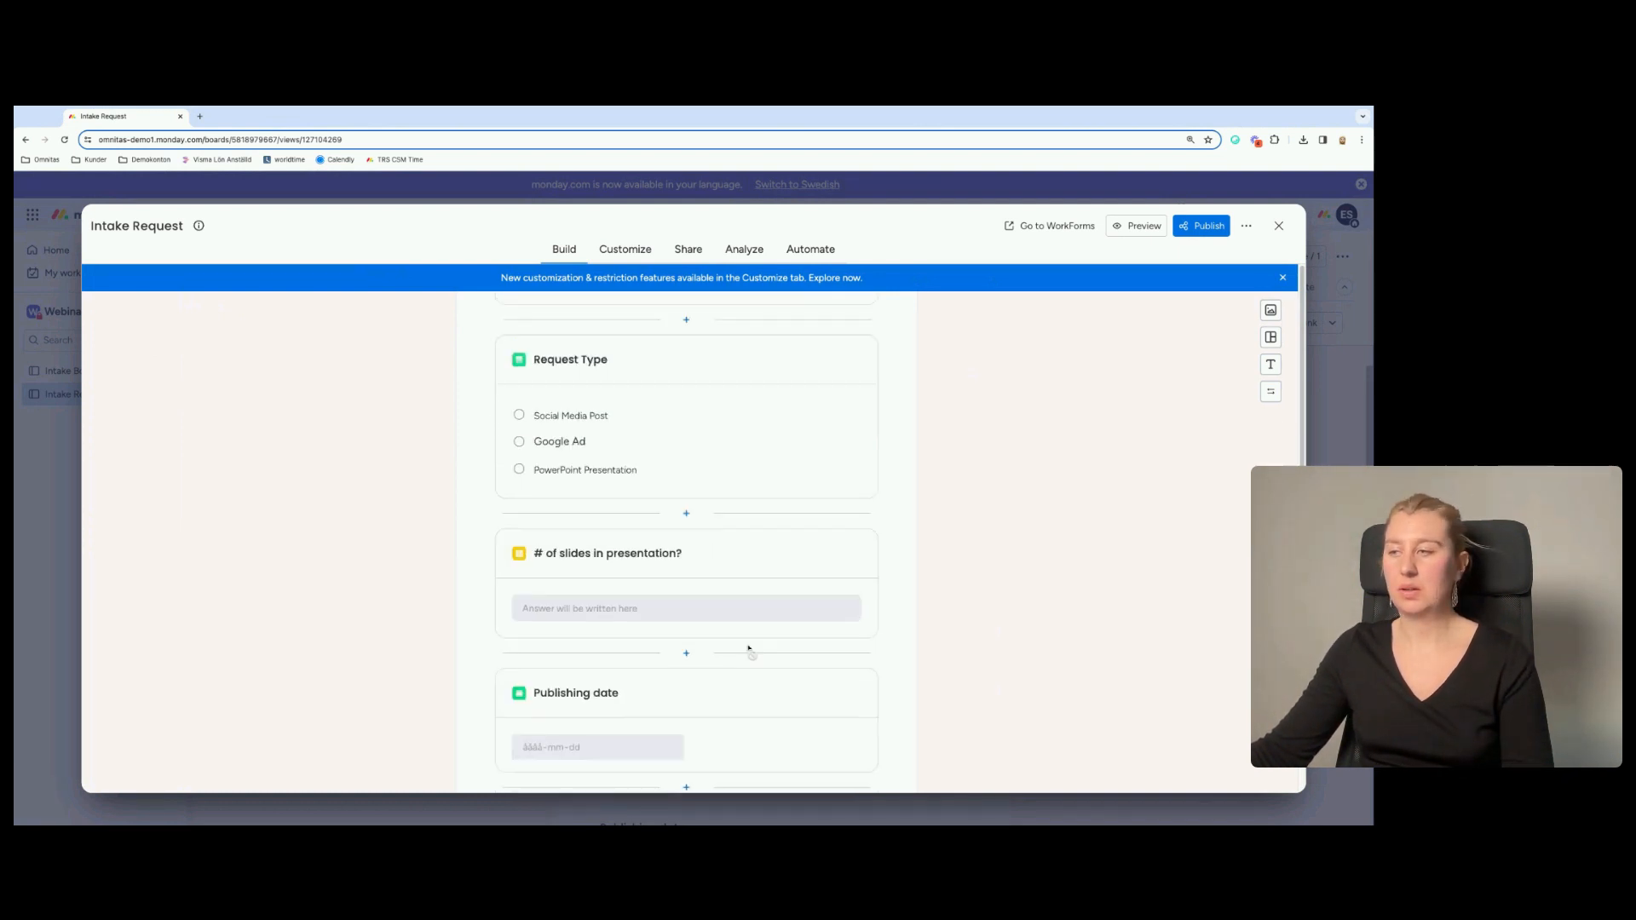
scroll(749, 649, "down", 3)
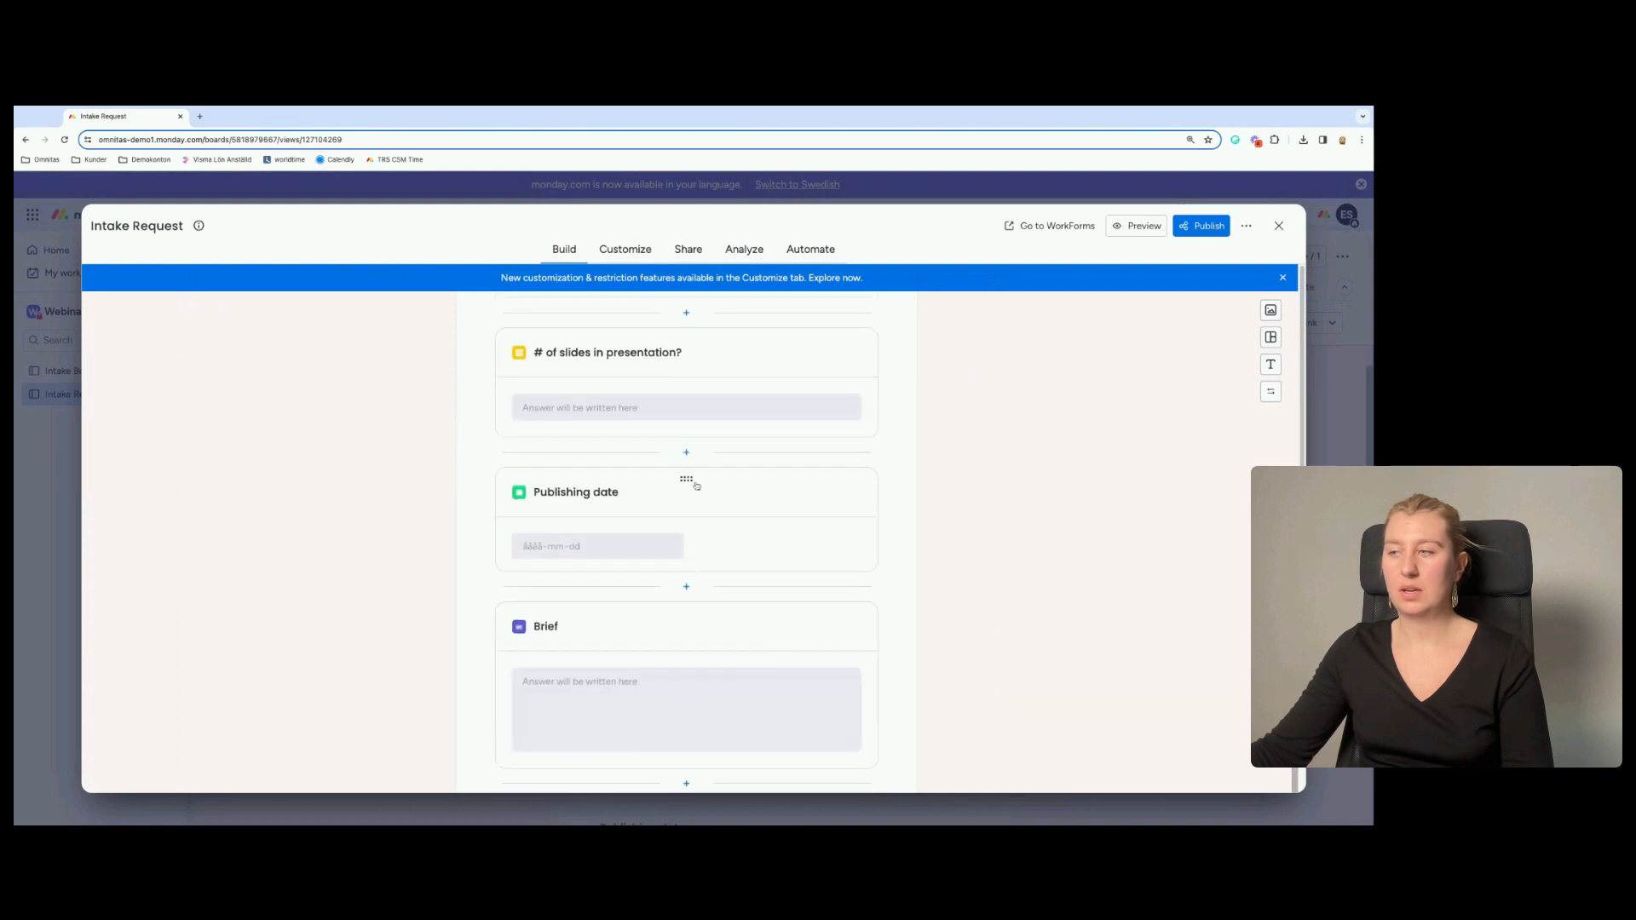
left_click(694, 482)
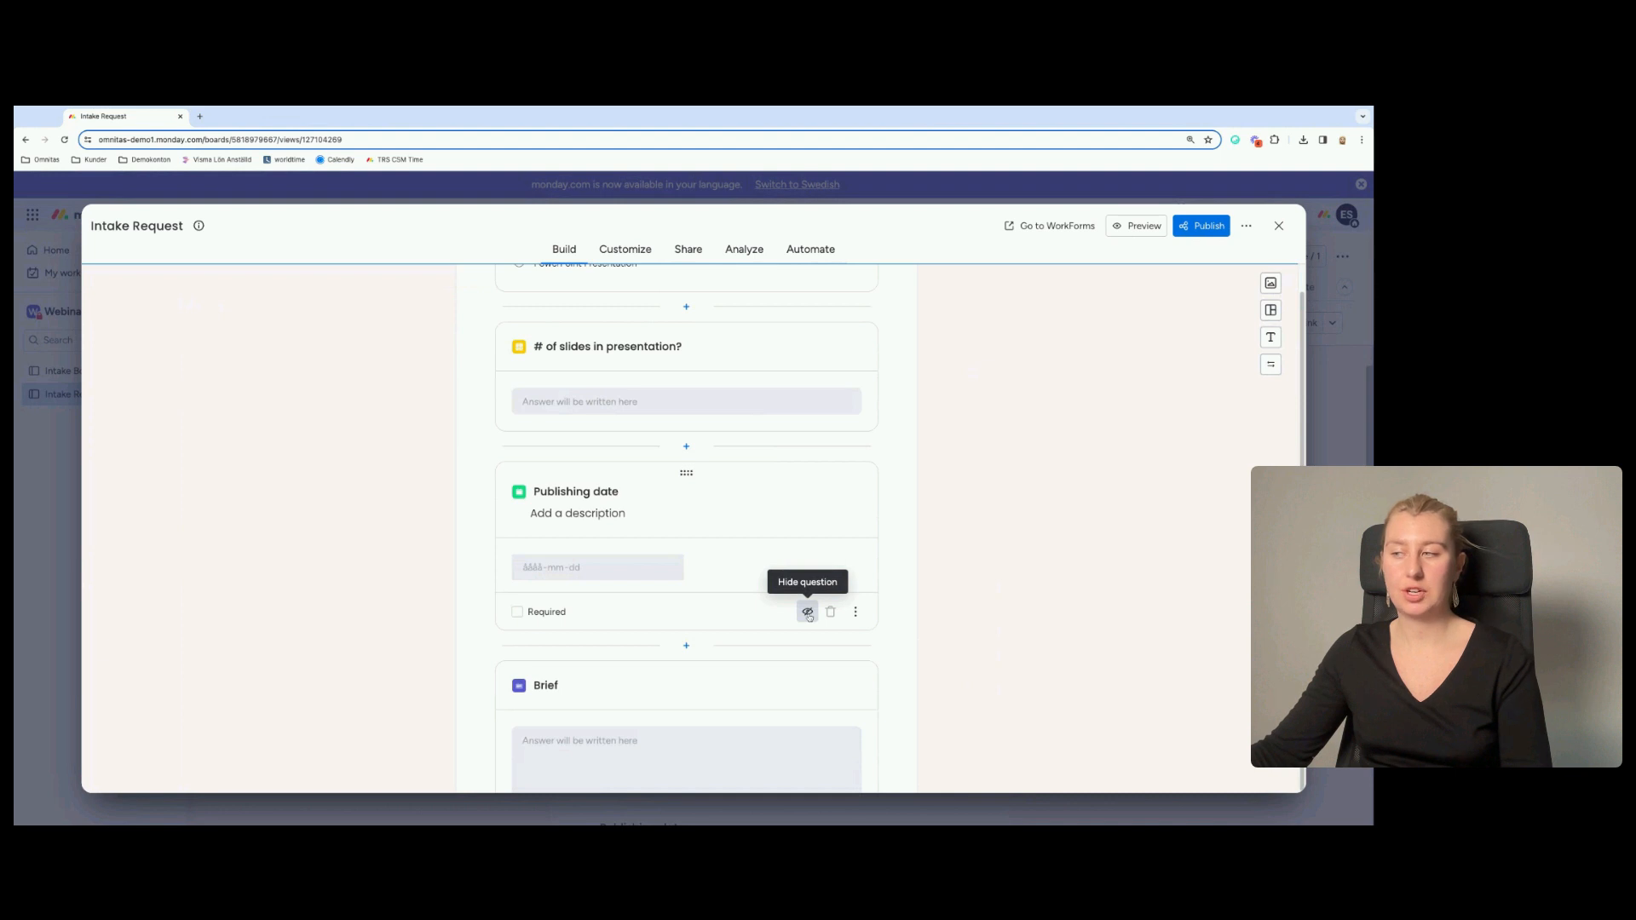
left_click(808, 613)
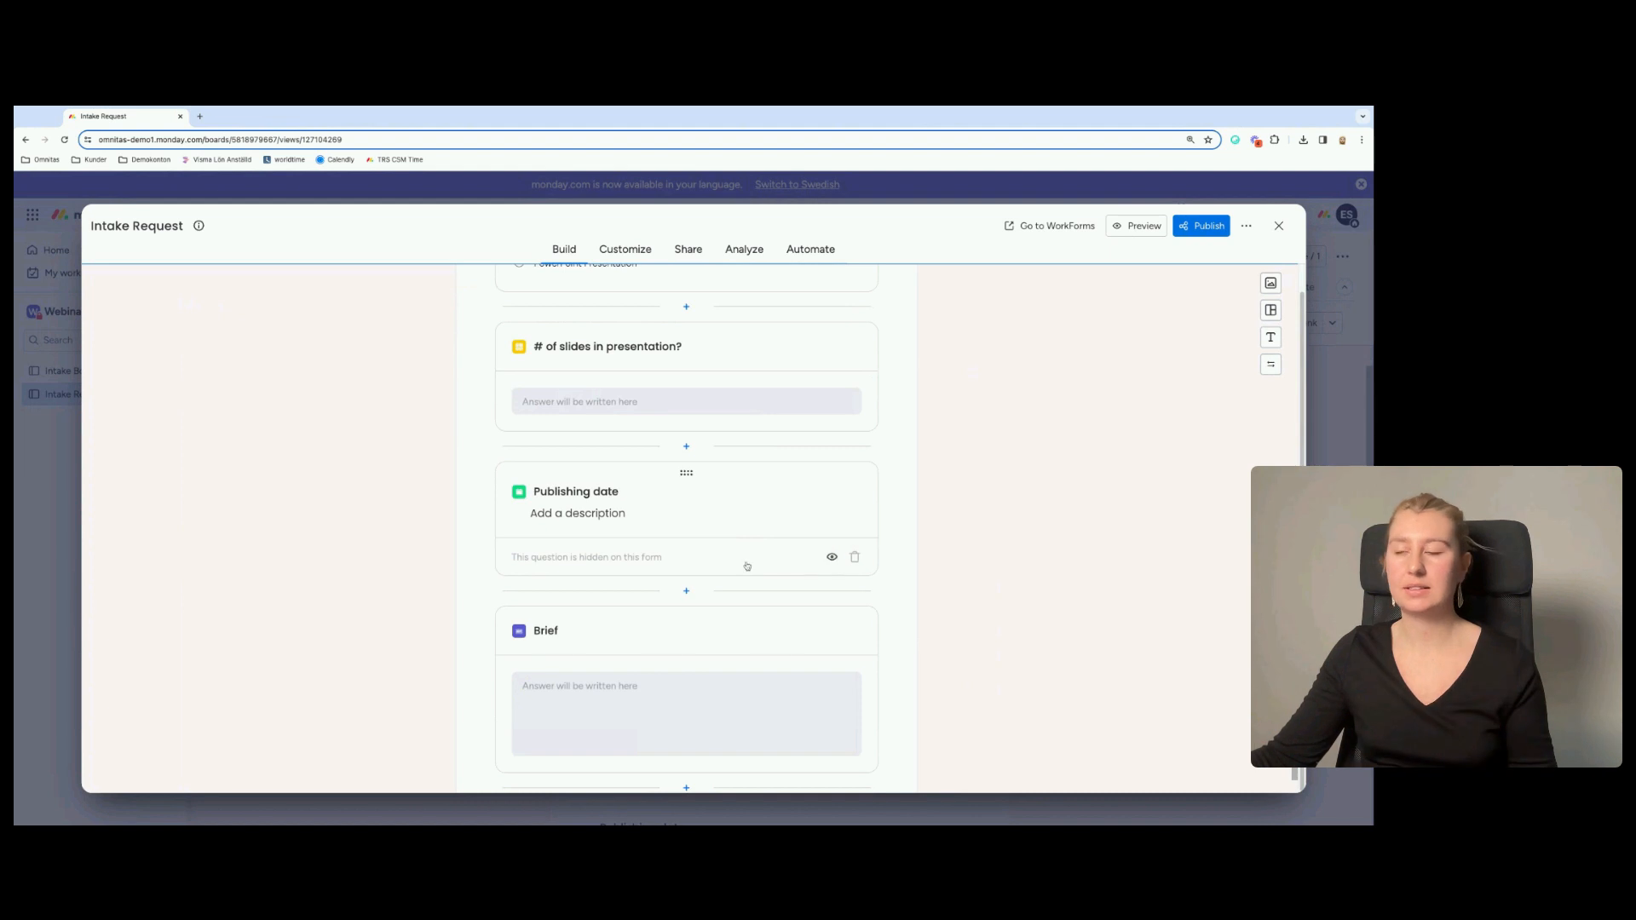
Hide the Name question on the new Intake Request form.
scroll(711, 566, "up", 10)
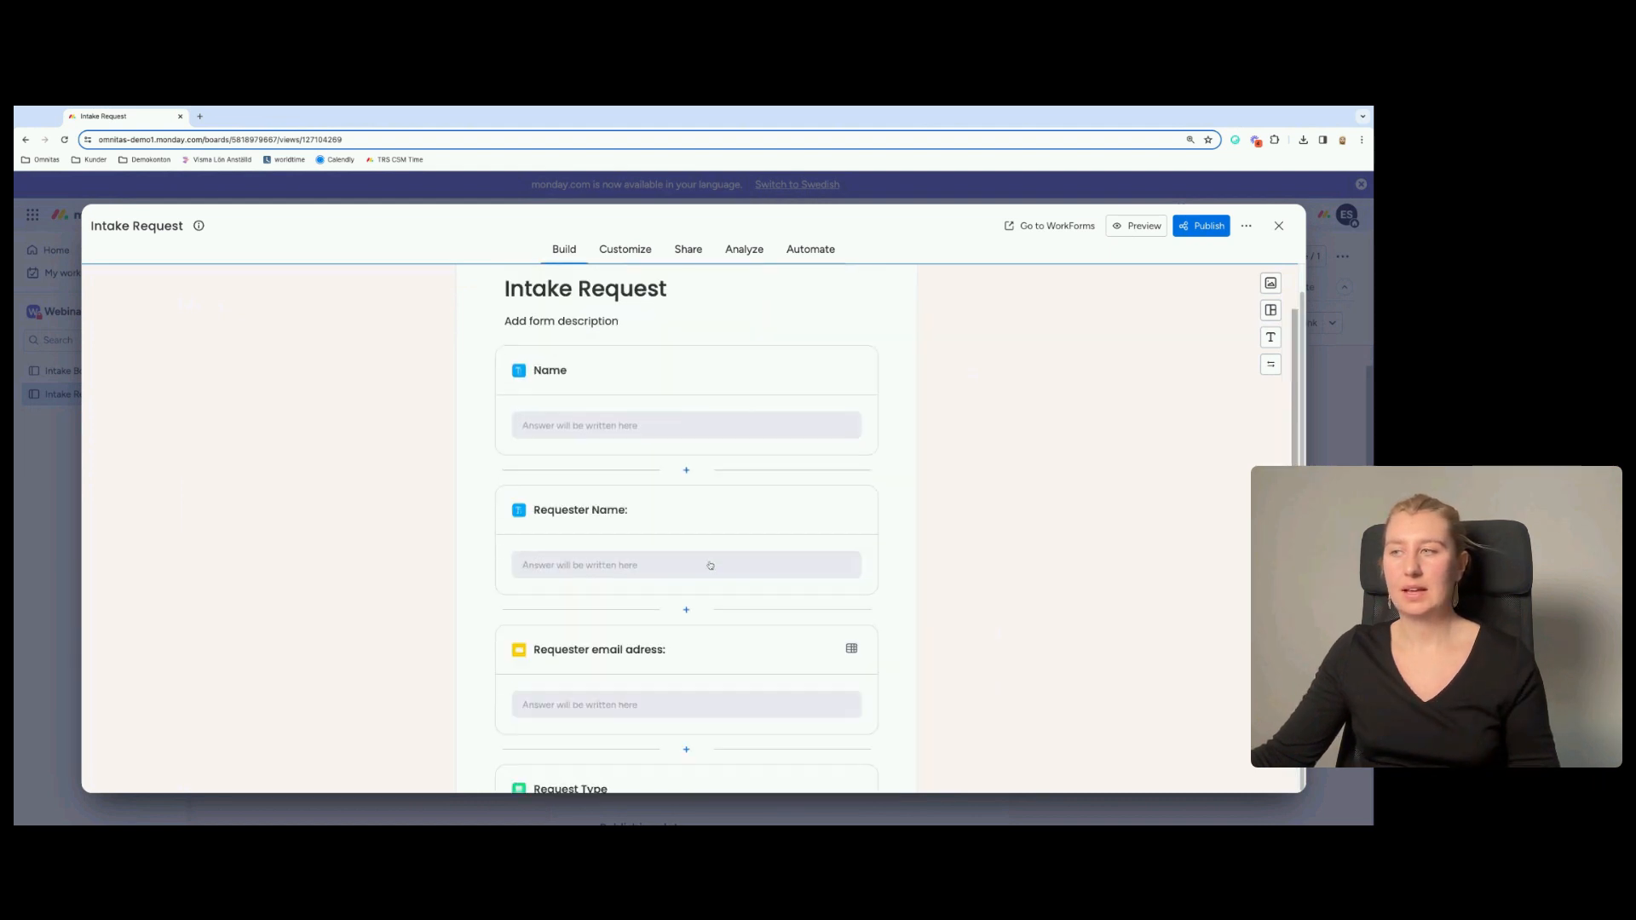
scroll(711, 566, "down", 3)
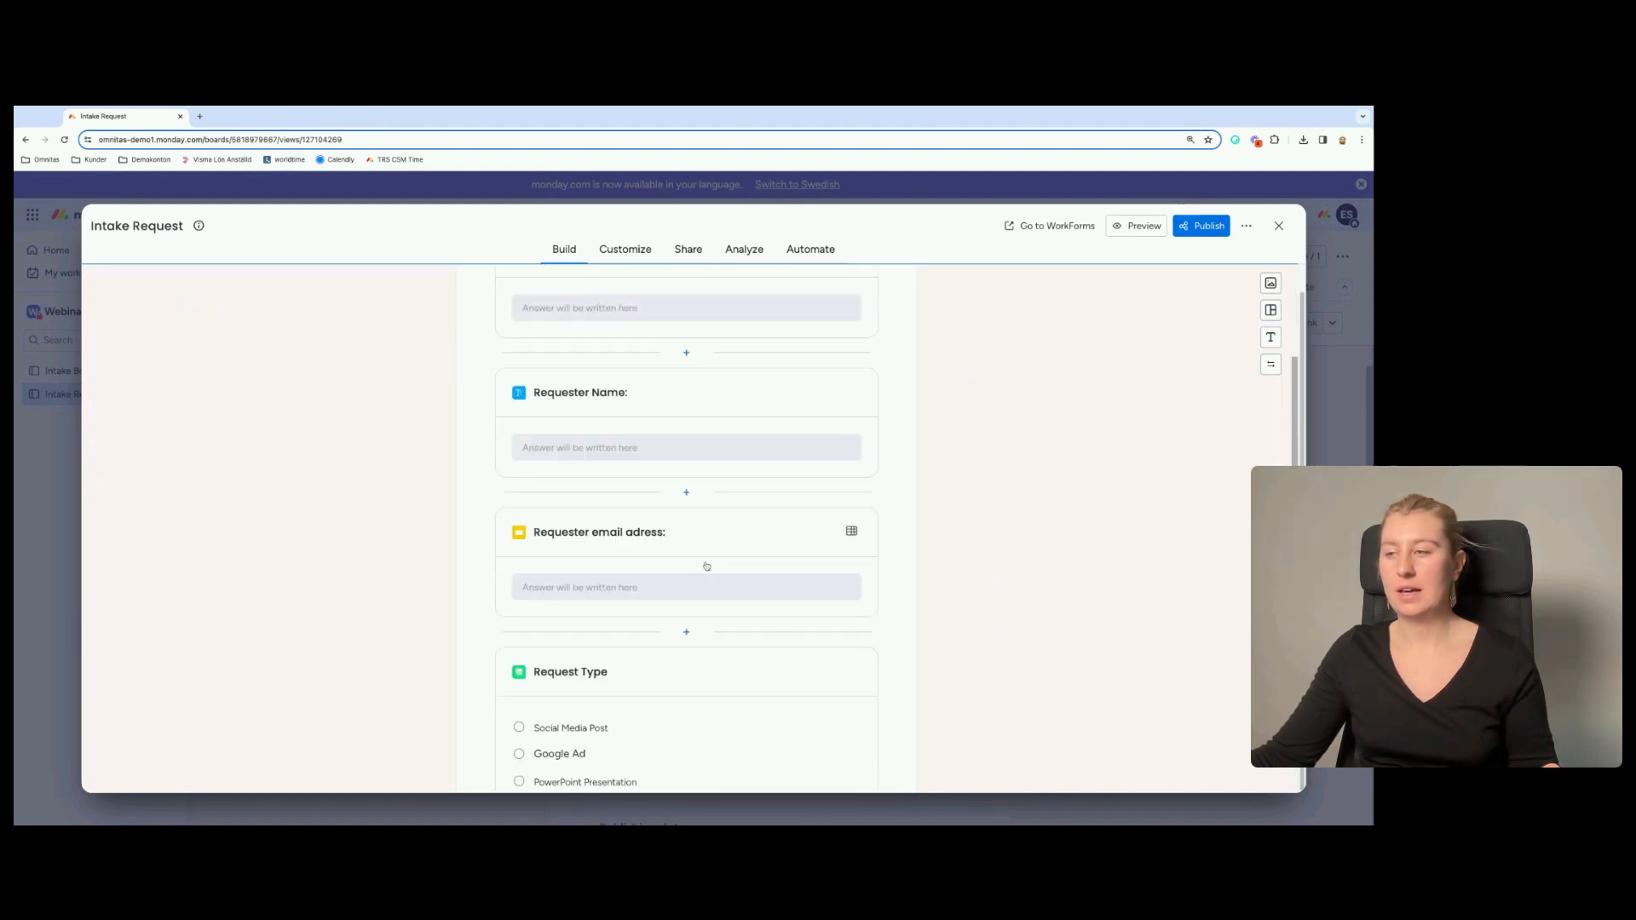
scroll(710, 511, "up", 2)
left_click(760, 351)
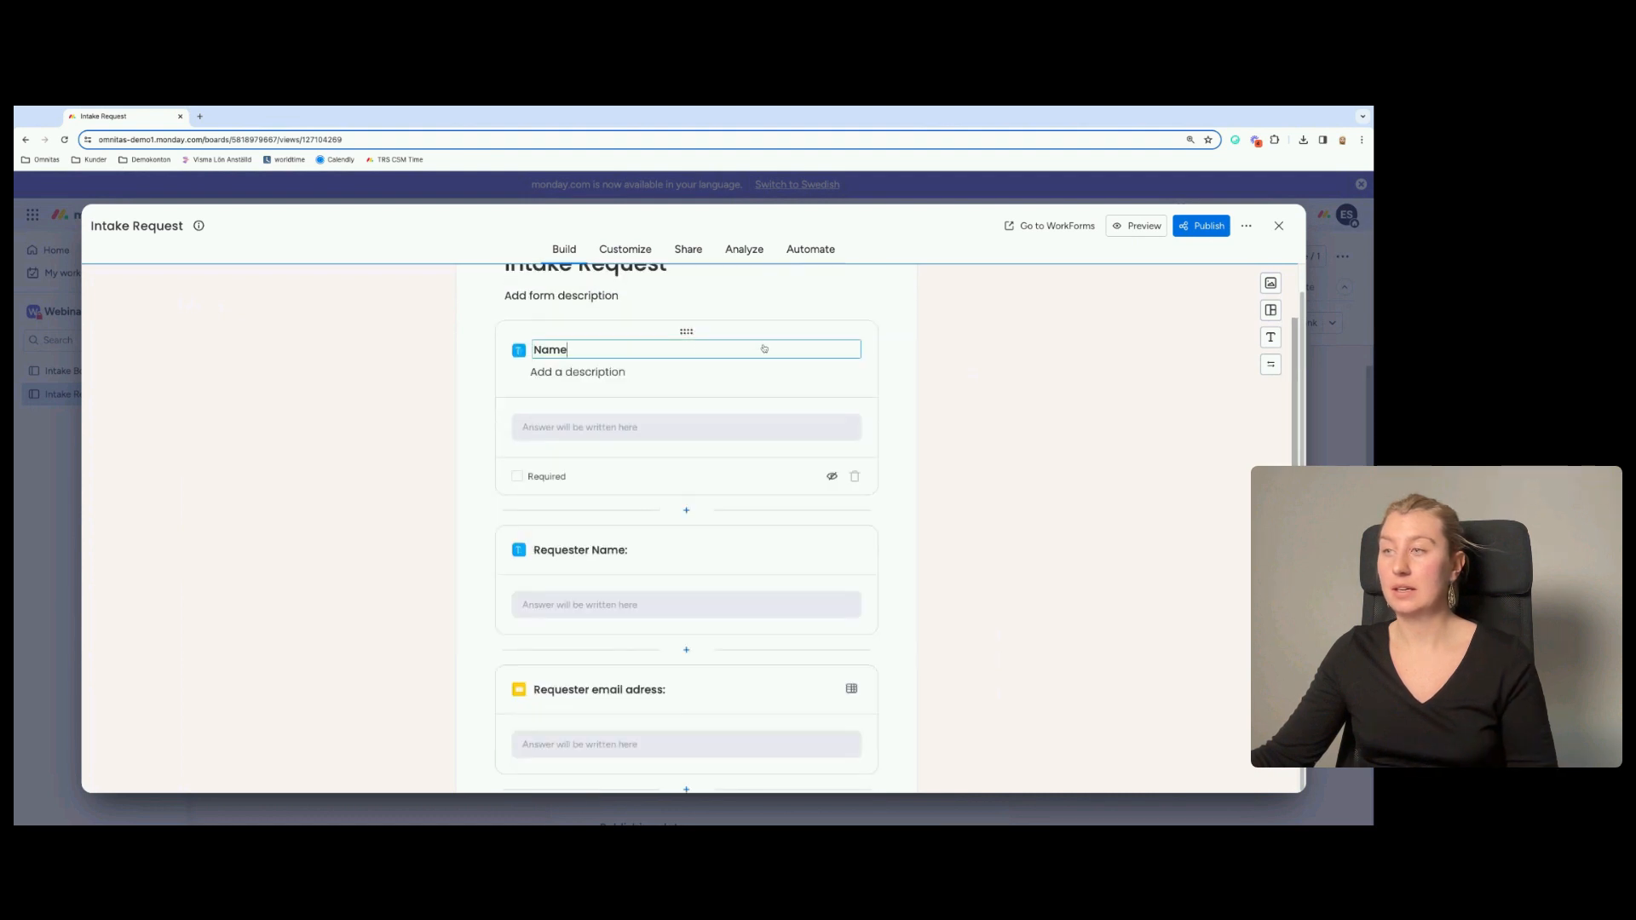
left_click(831, 476)
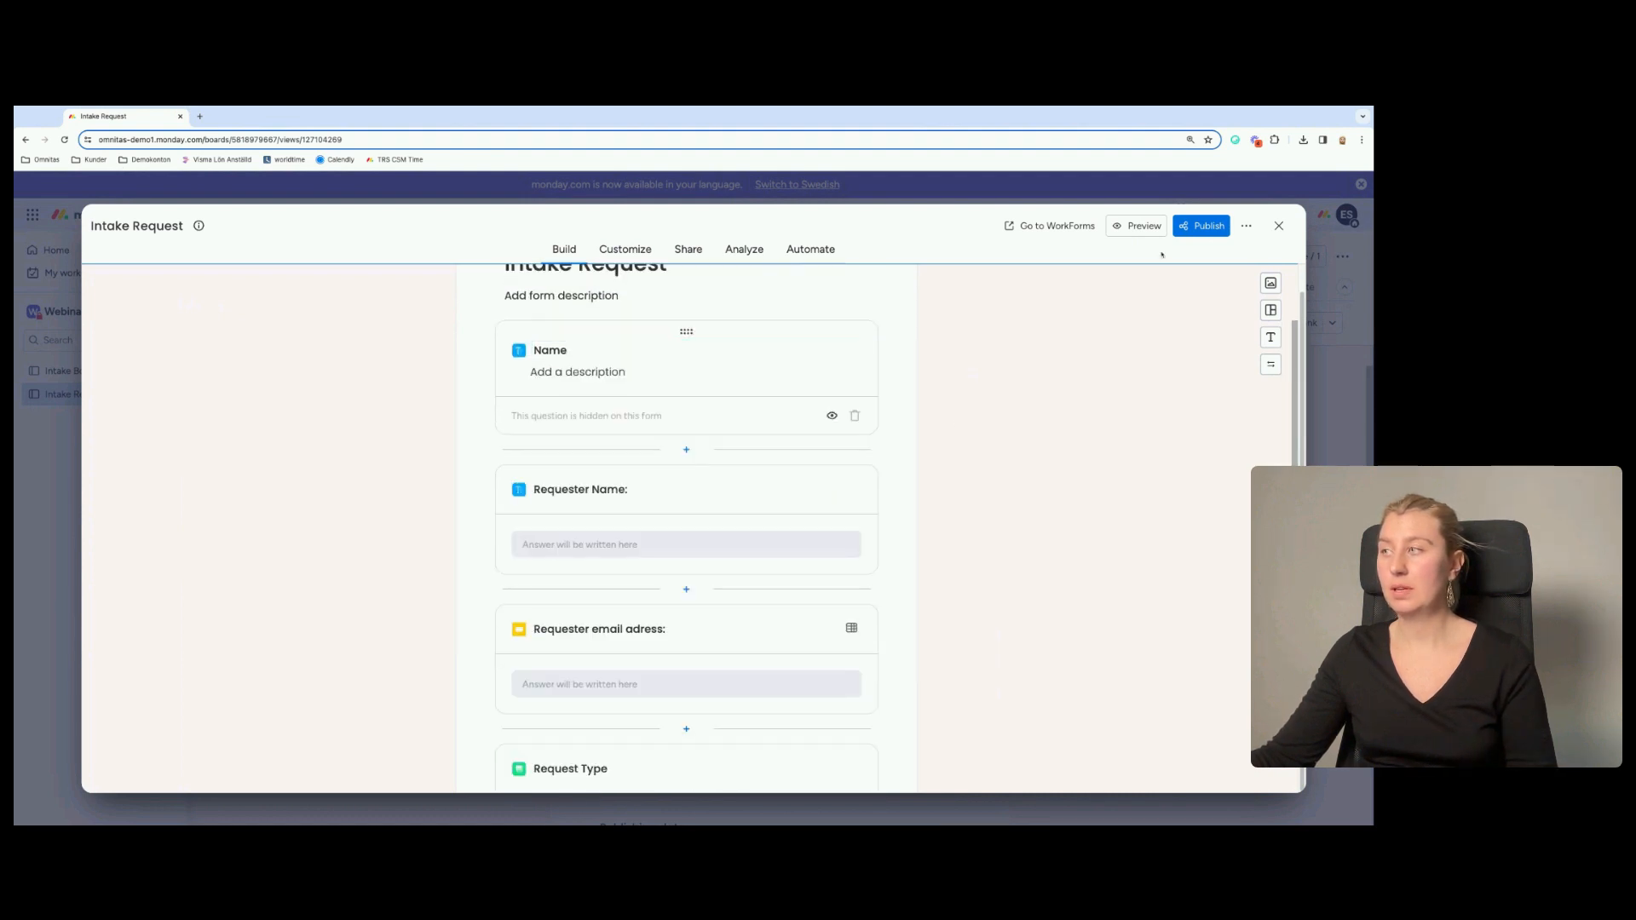
Preview the new form with Social Media Post as the Request Type, and close the preview and the form editor.
left_click(1147, 227)
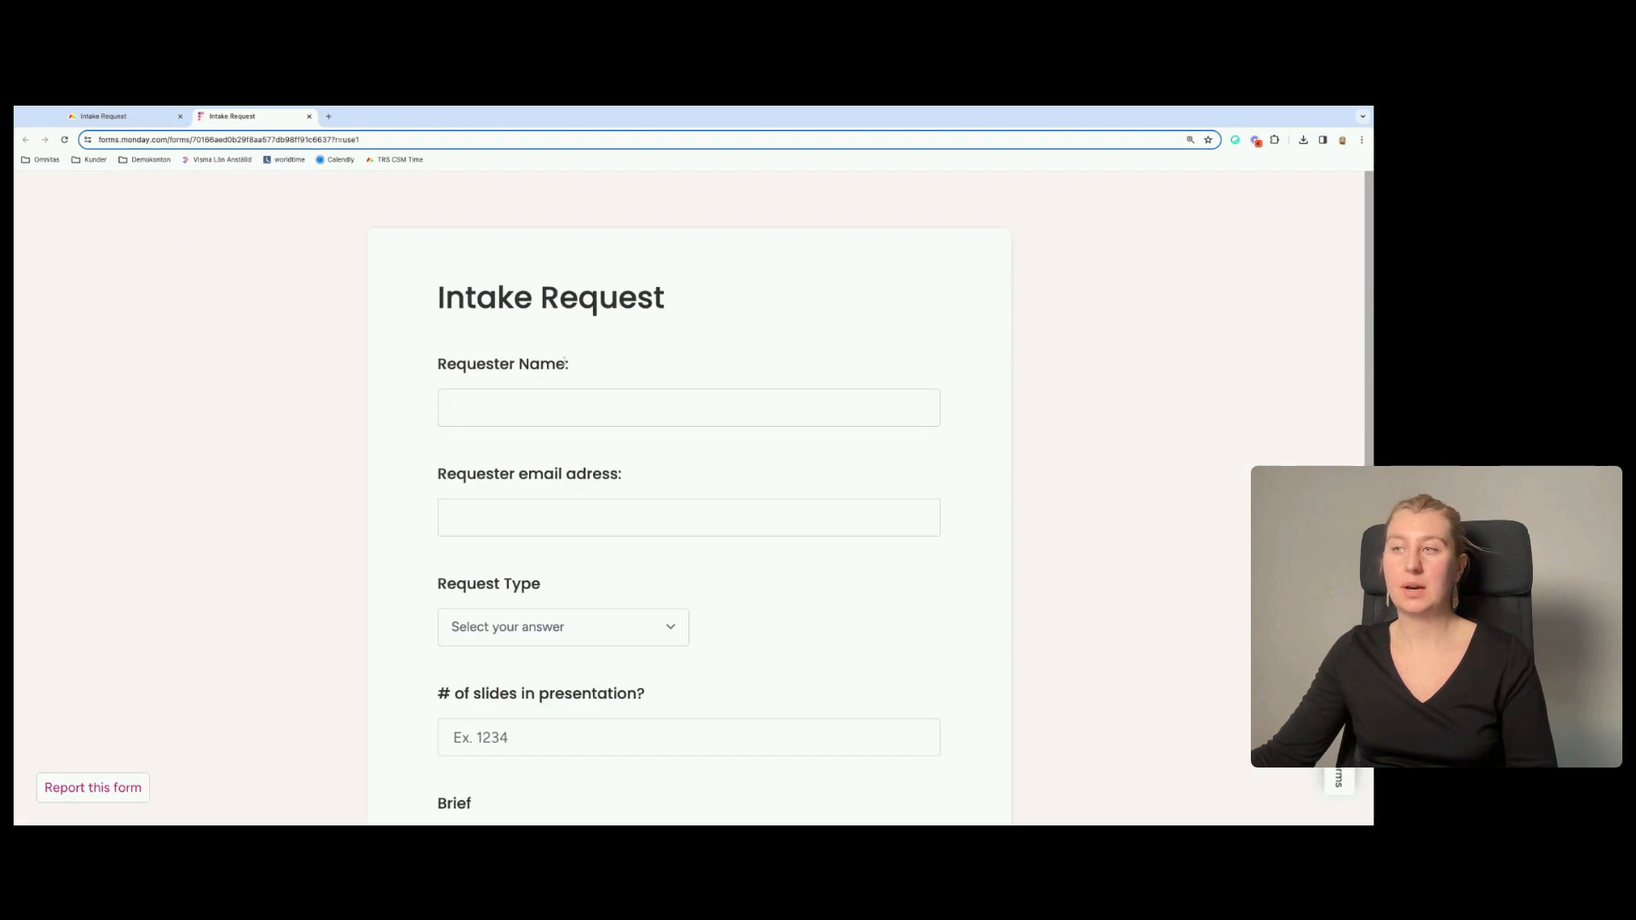
scroll(522, 319, "down", 1)
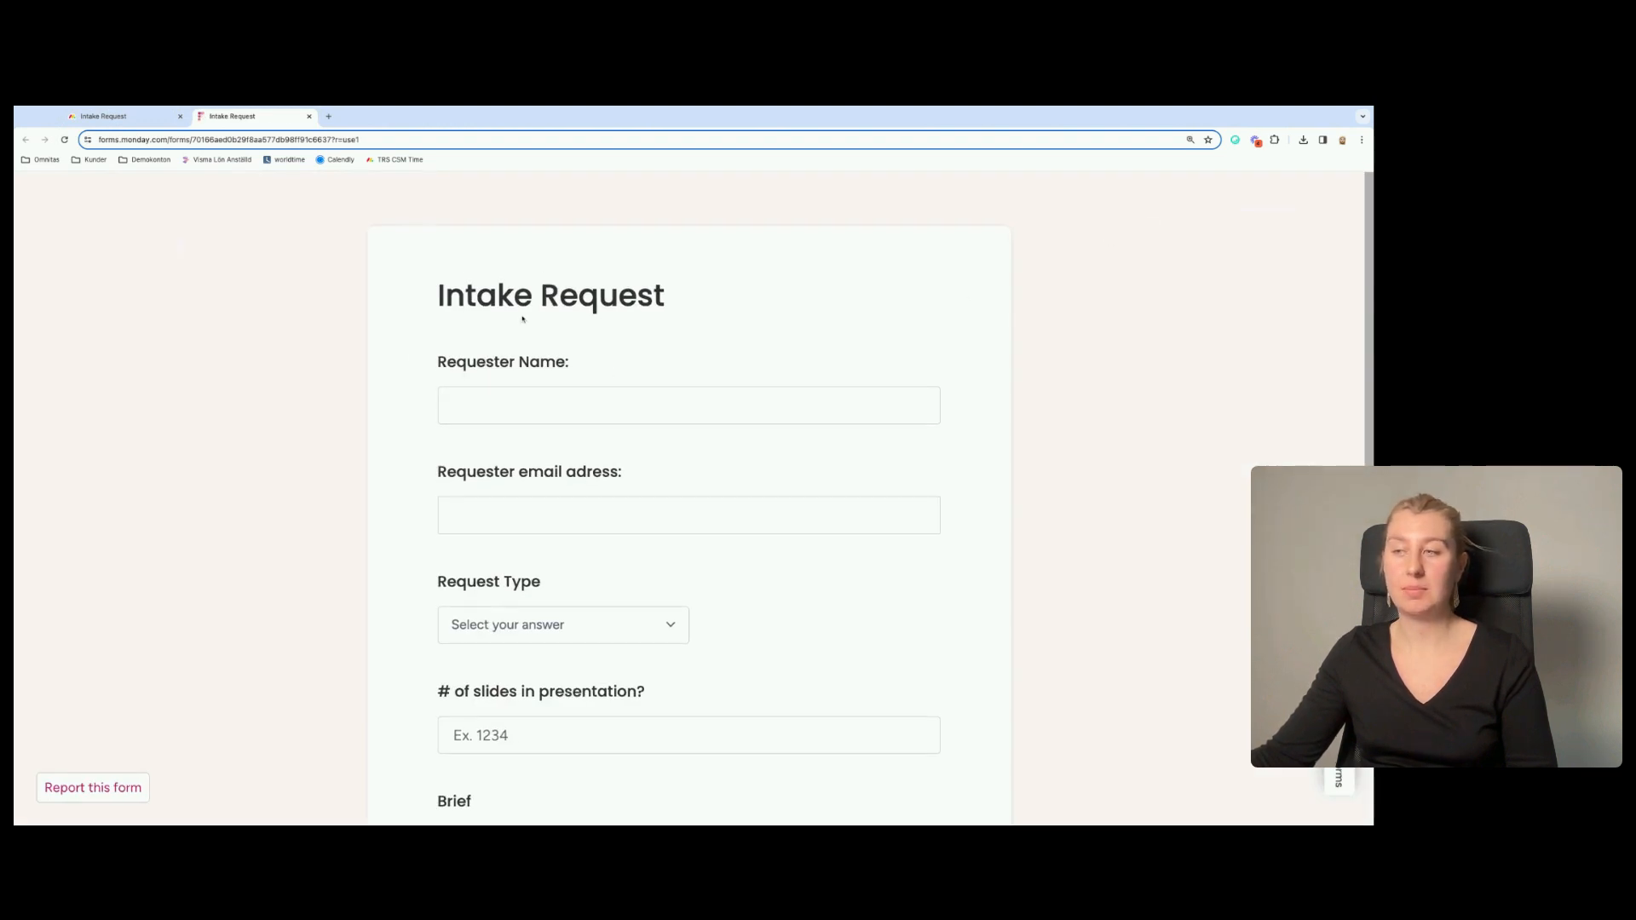
scroll(729, 575, "down", 3)
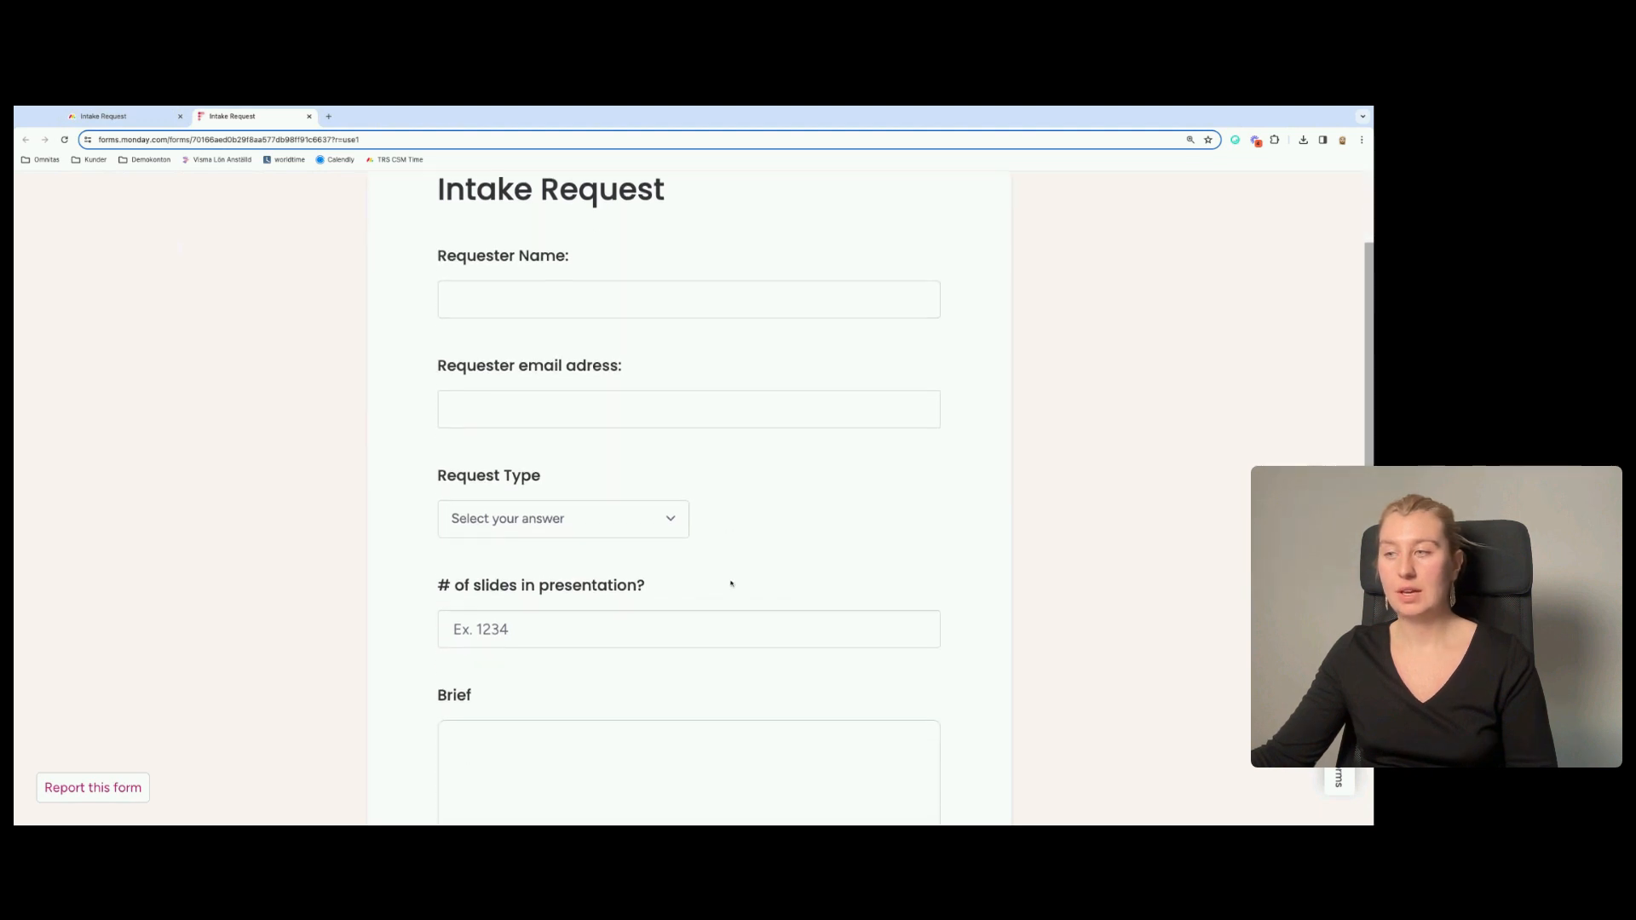
left_click(537, 510)
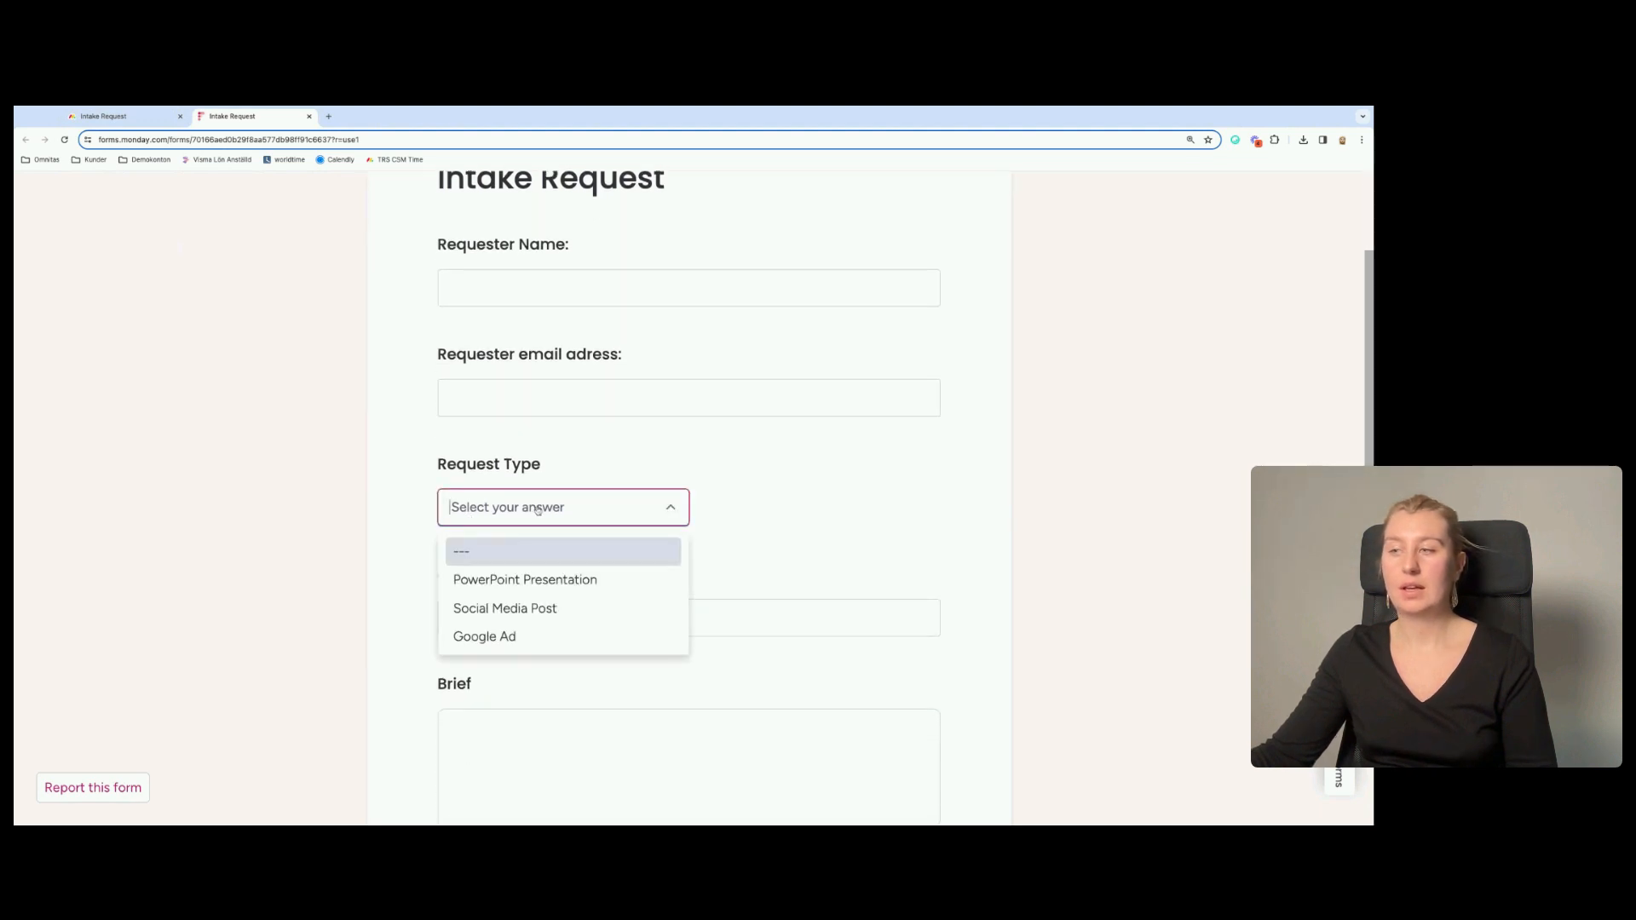
left_click(769, 509)
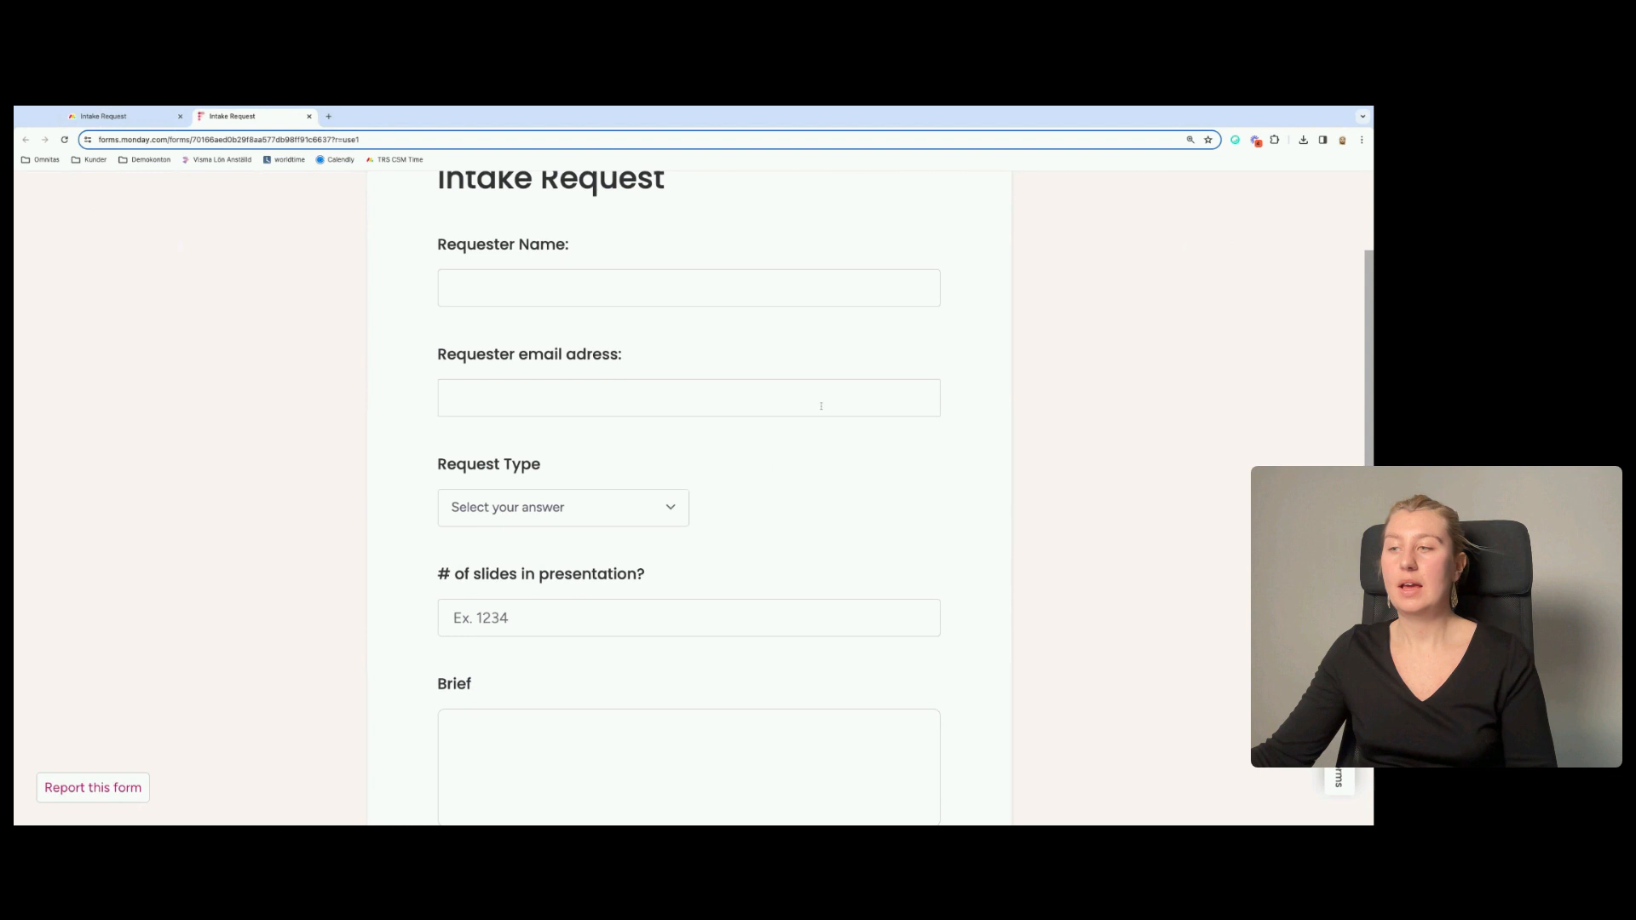
left_click(571, 513)
left_click(545, 609)
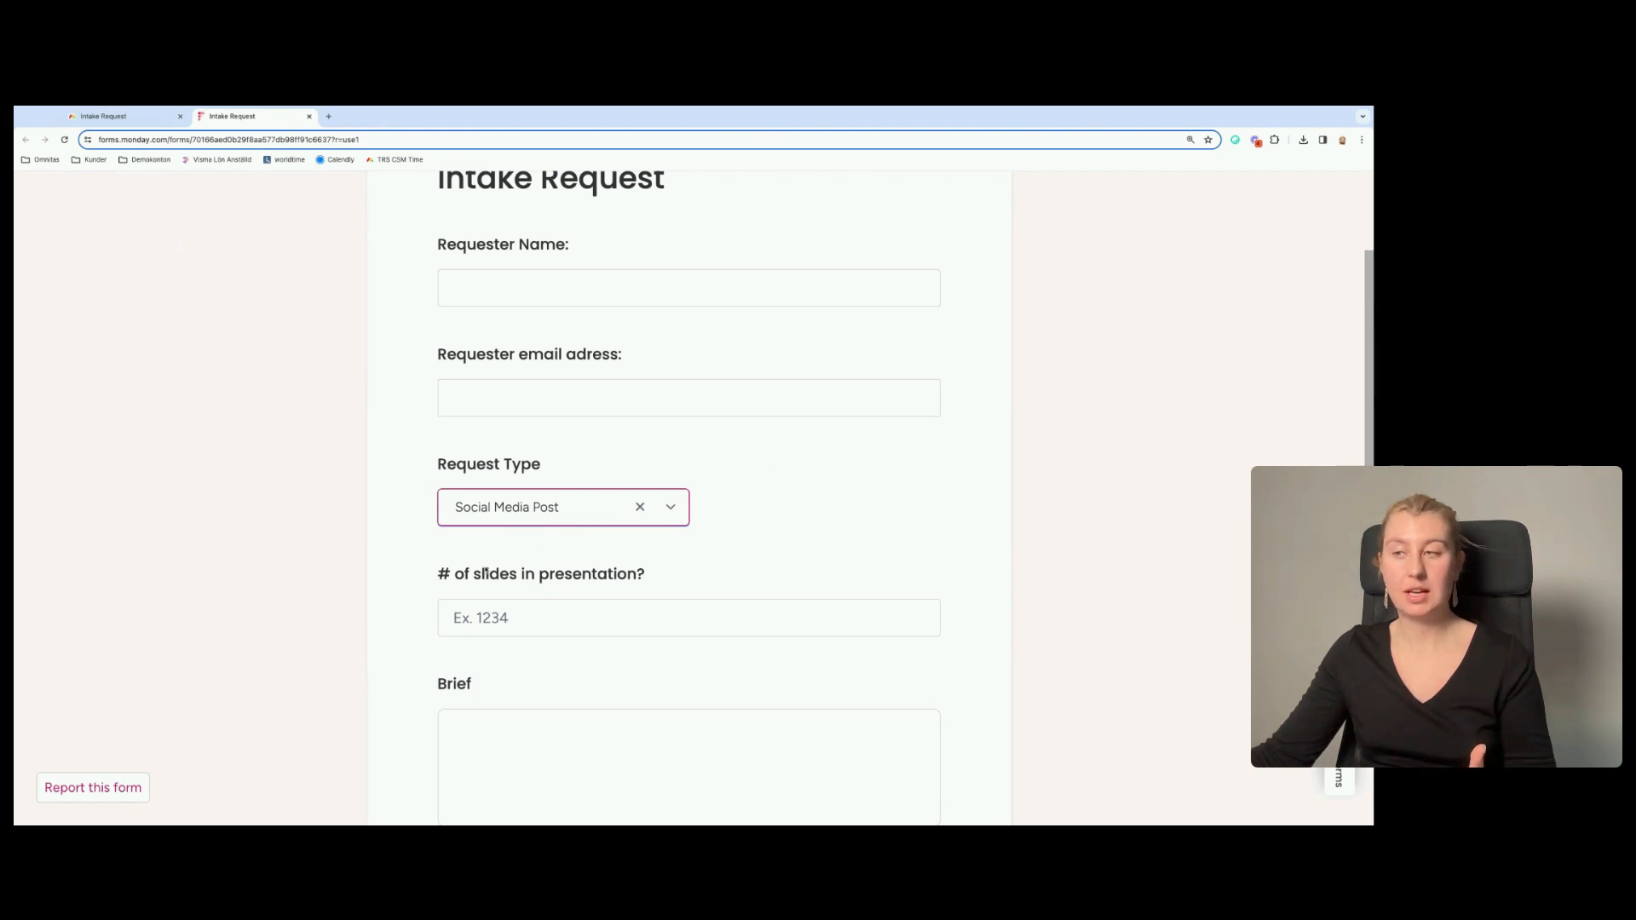
left_click(309, 117)
left_click(1279, 226)
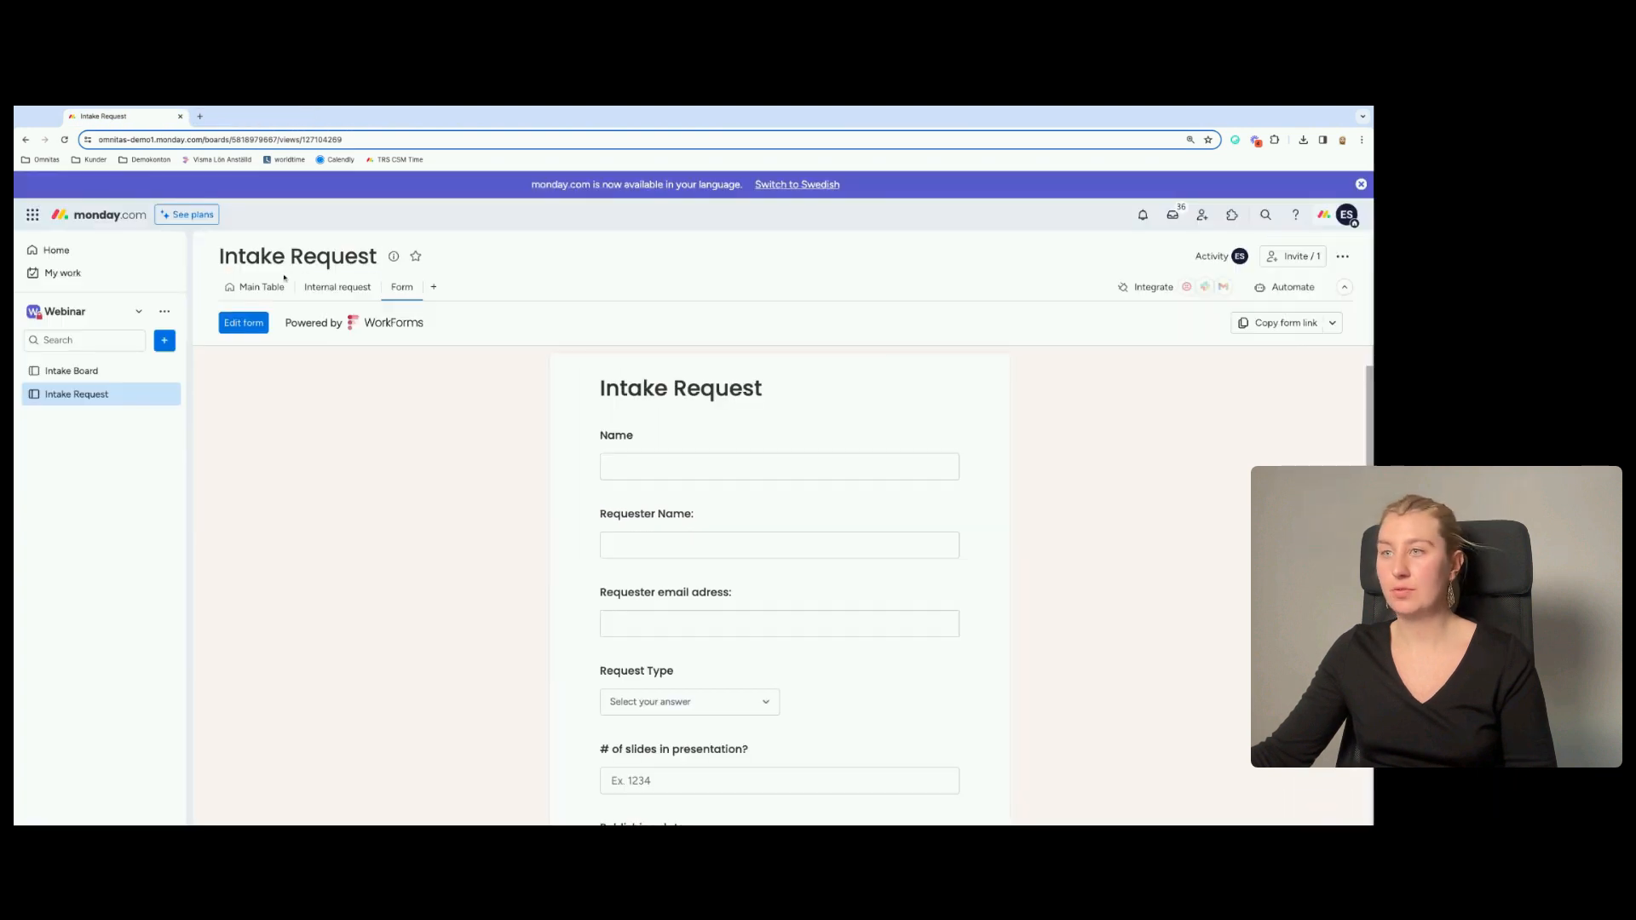
Reset the saved answers in the Internal request view and open its copied form link in a new browser tab.
left_click(336, 287)
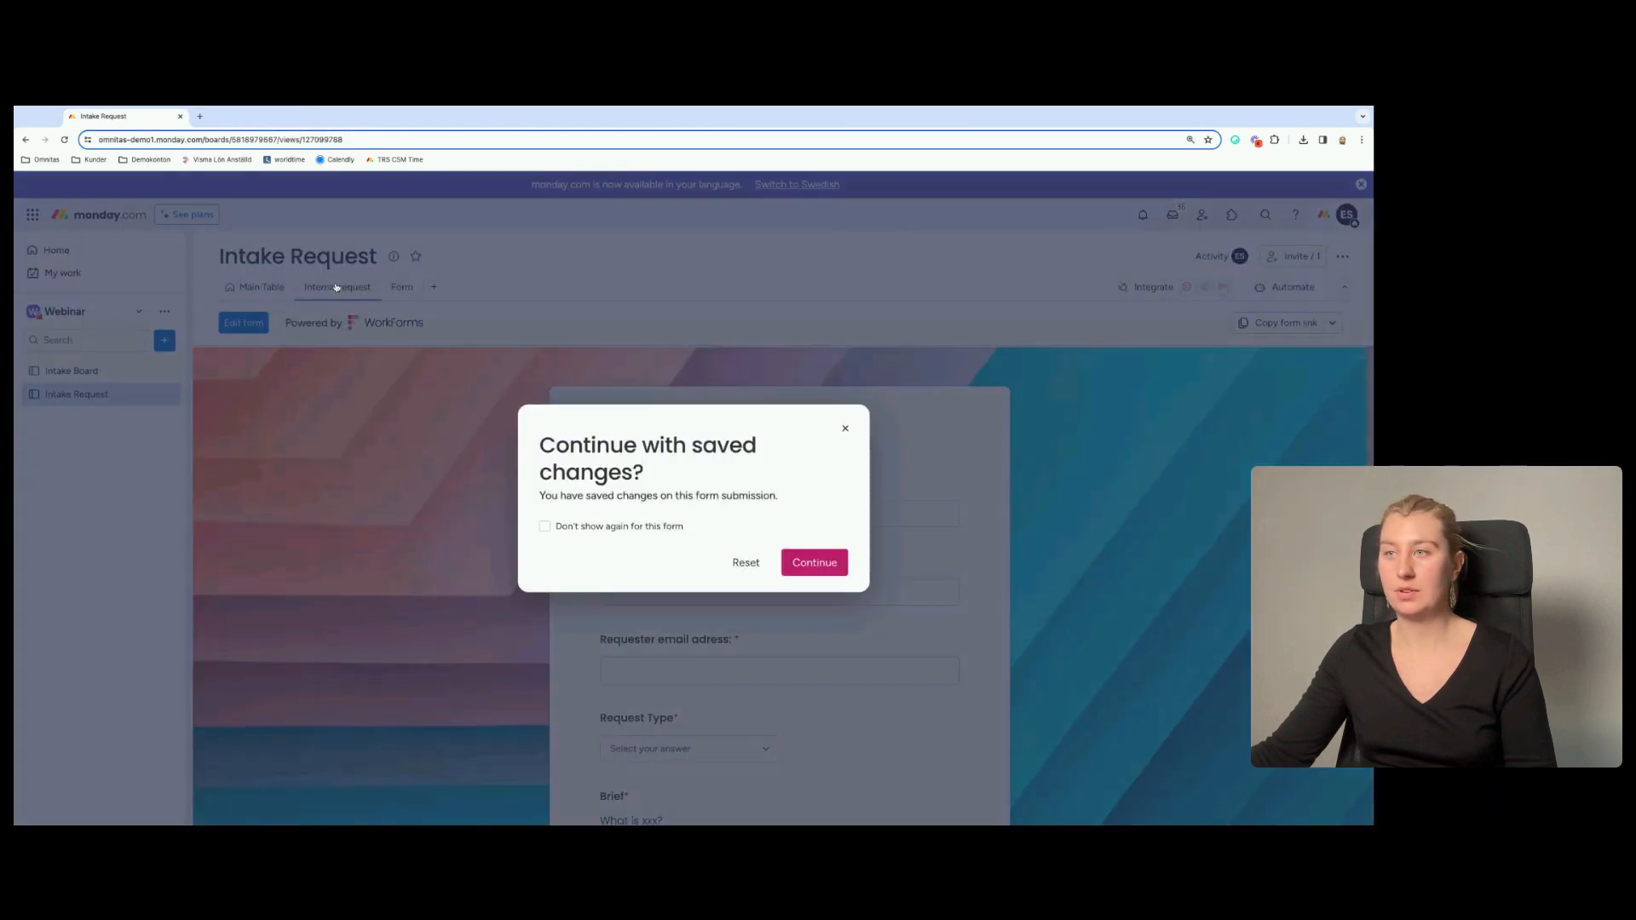
left_click(738, 563)
left_click(1283, 322)
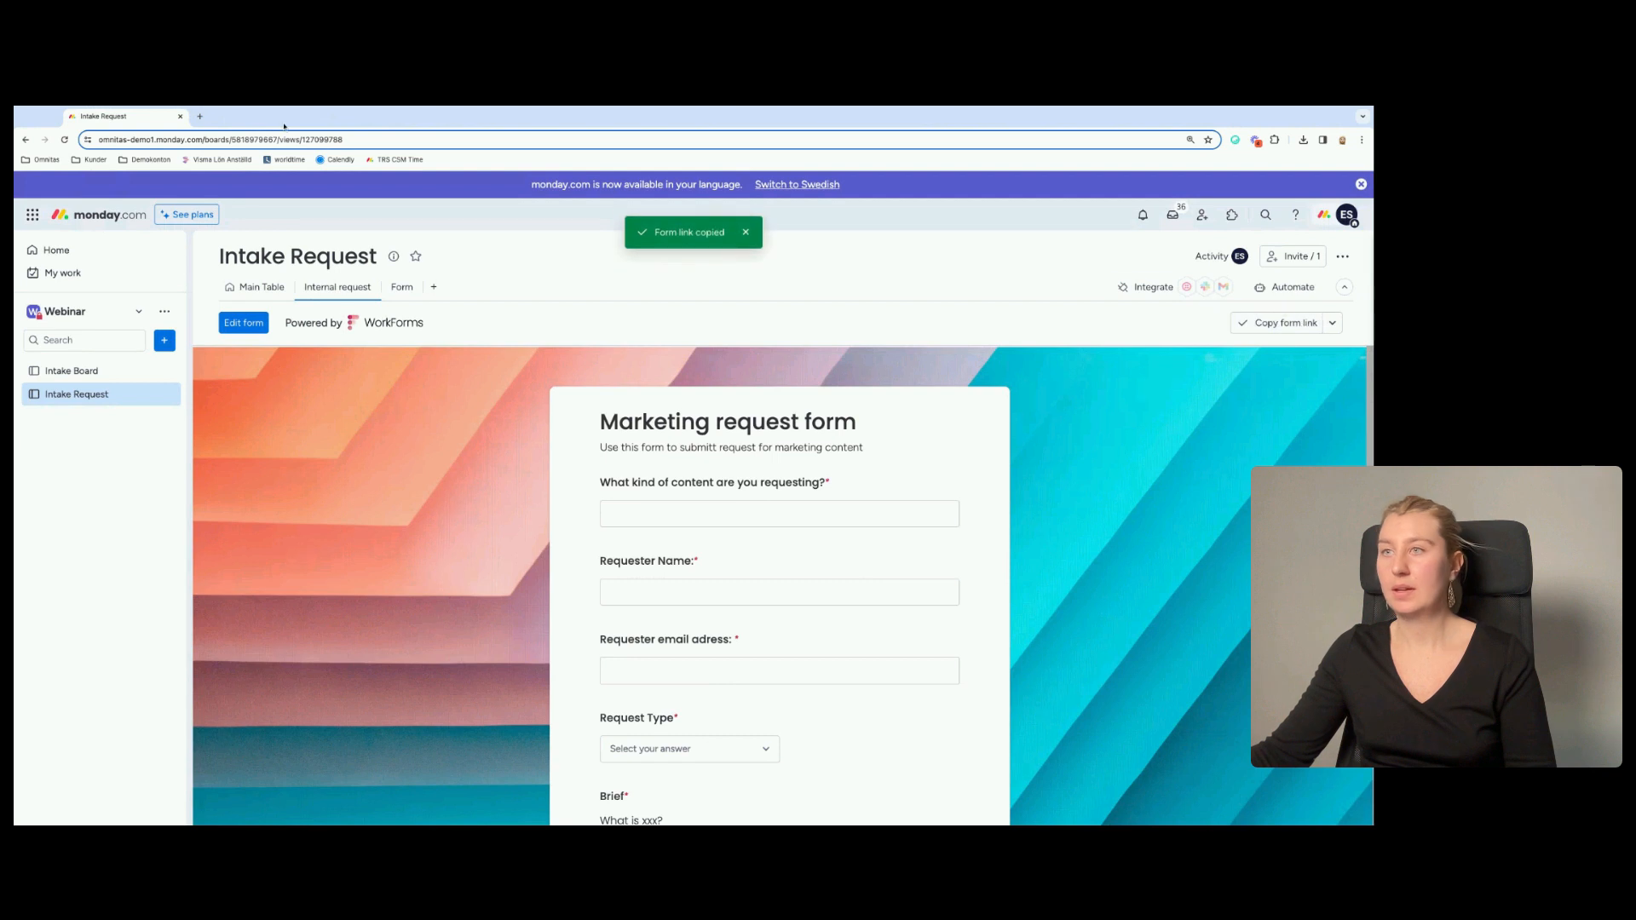
left_click(201, 116)
key("ctrl+v")
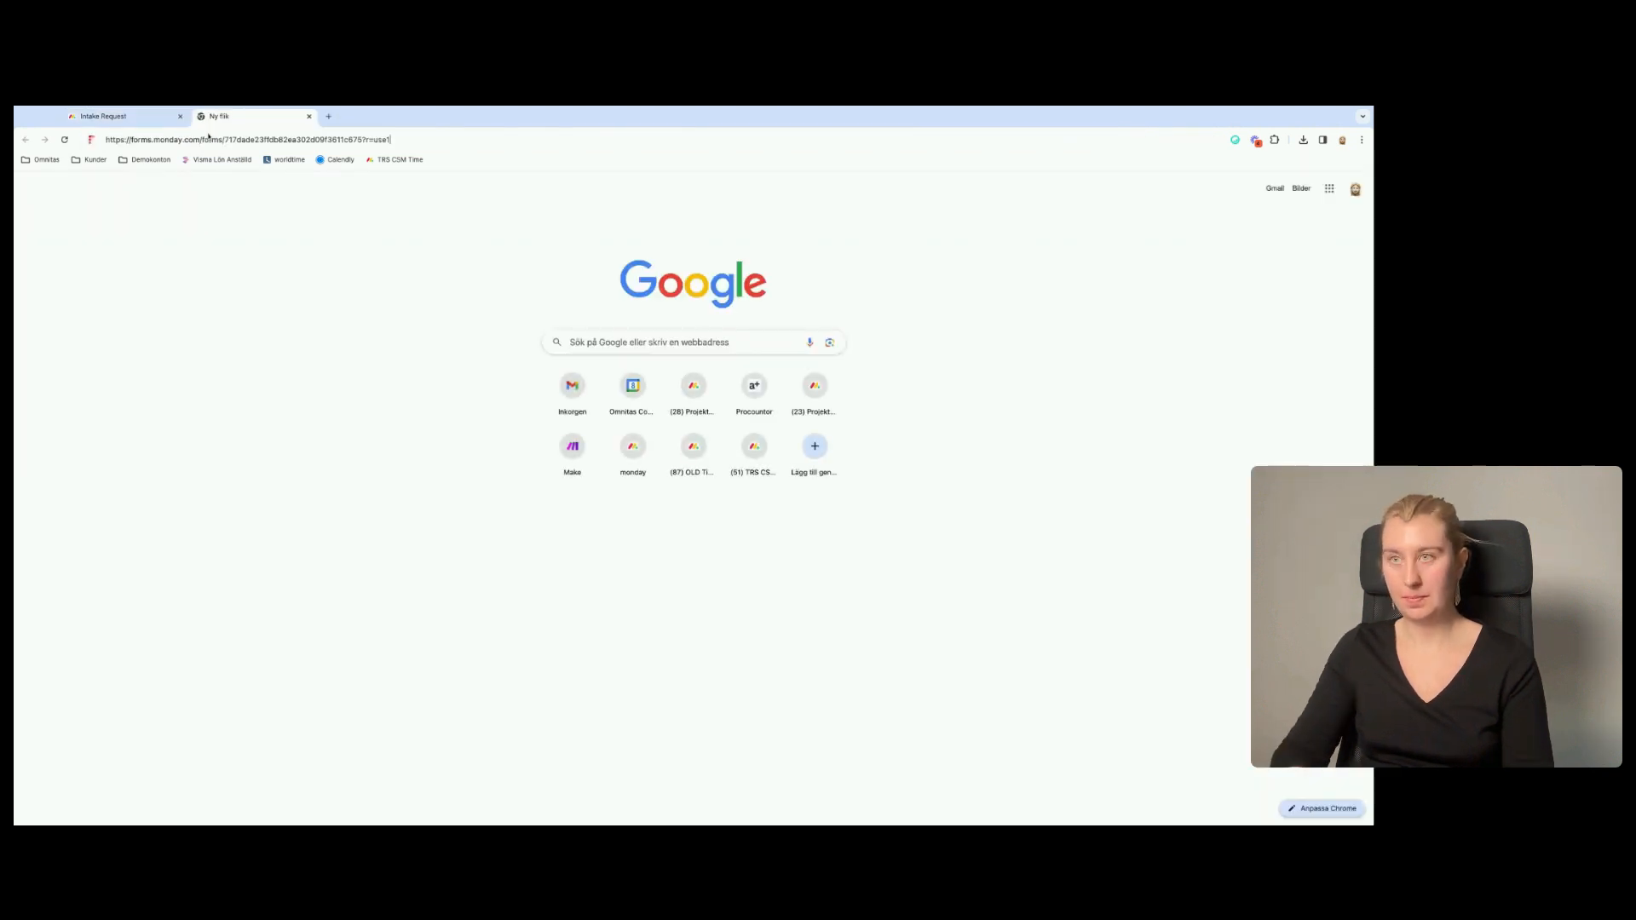
key("Return")
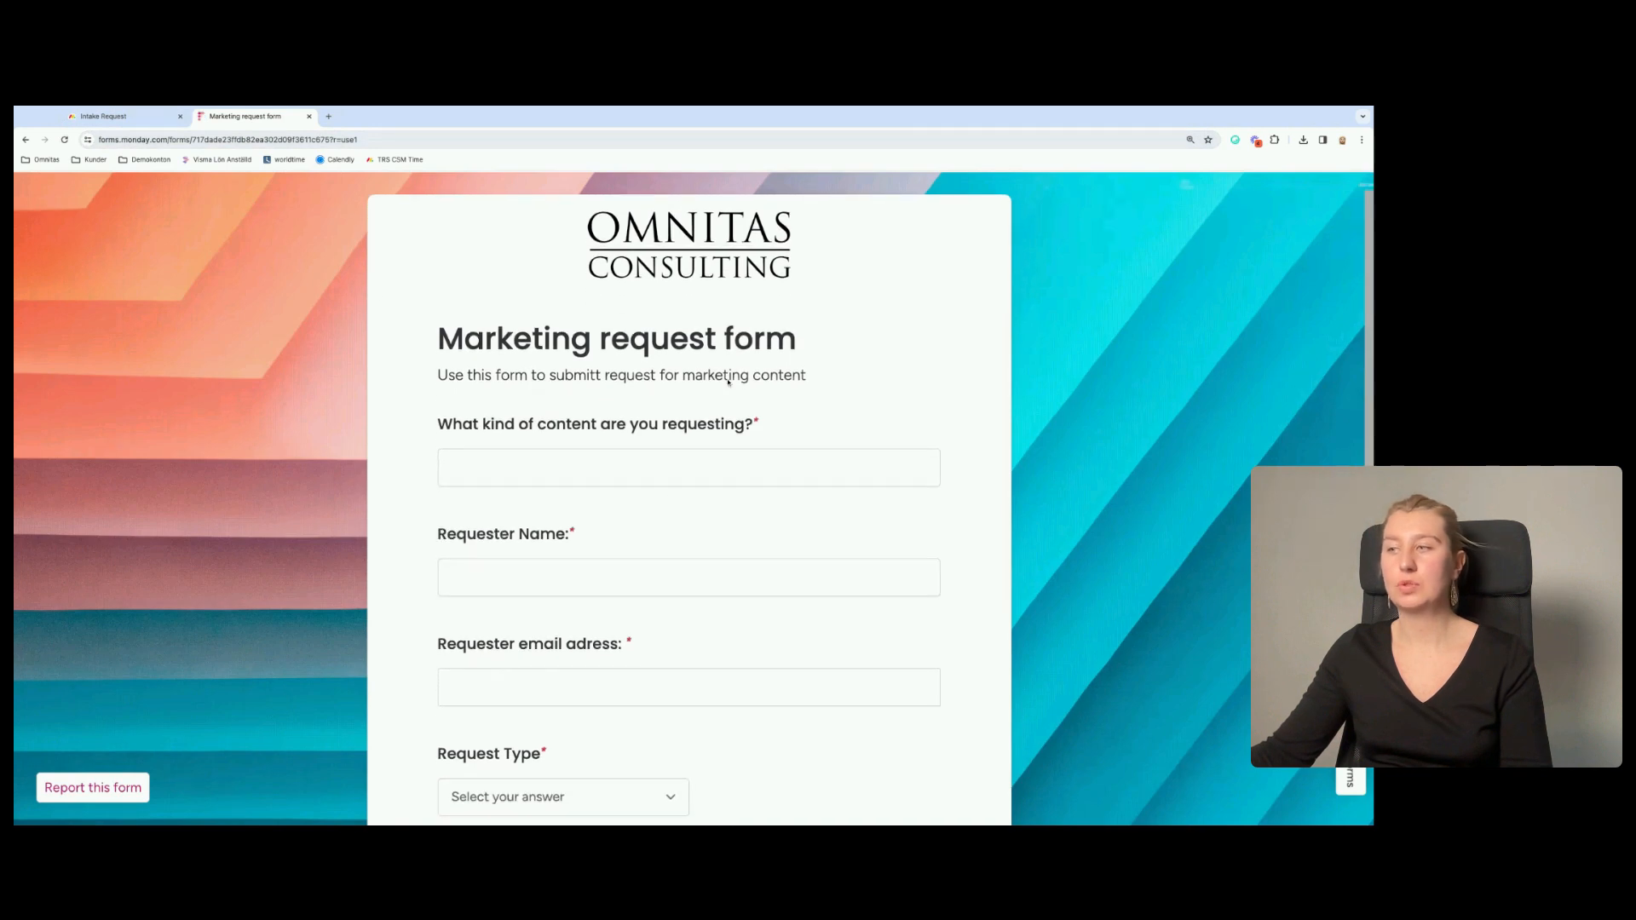
Check the conditional question for Social Media Post in the linked Marketing request form, and return to the board's Internal request view.
scroll(683, 537, "down", 2)
left_click(669, 613)
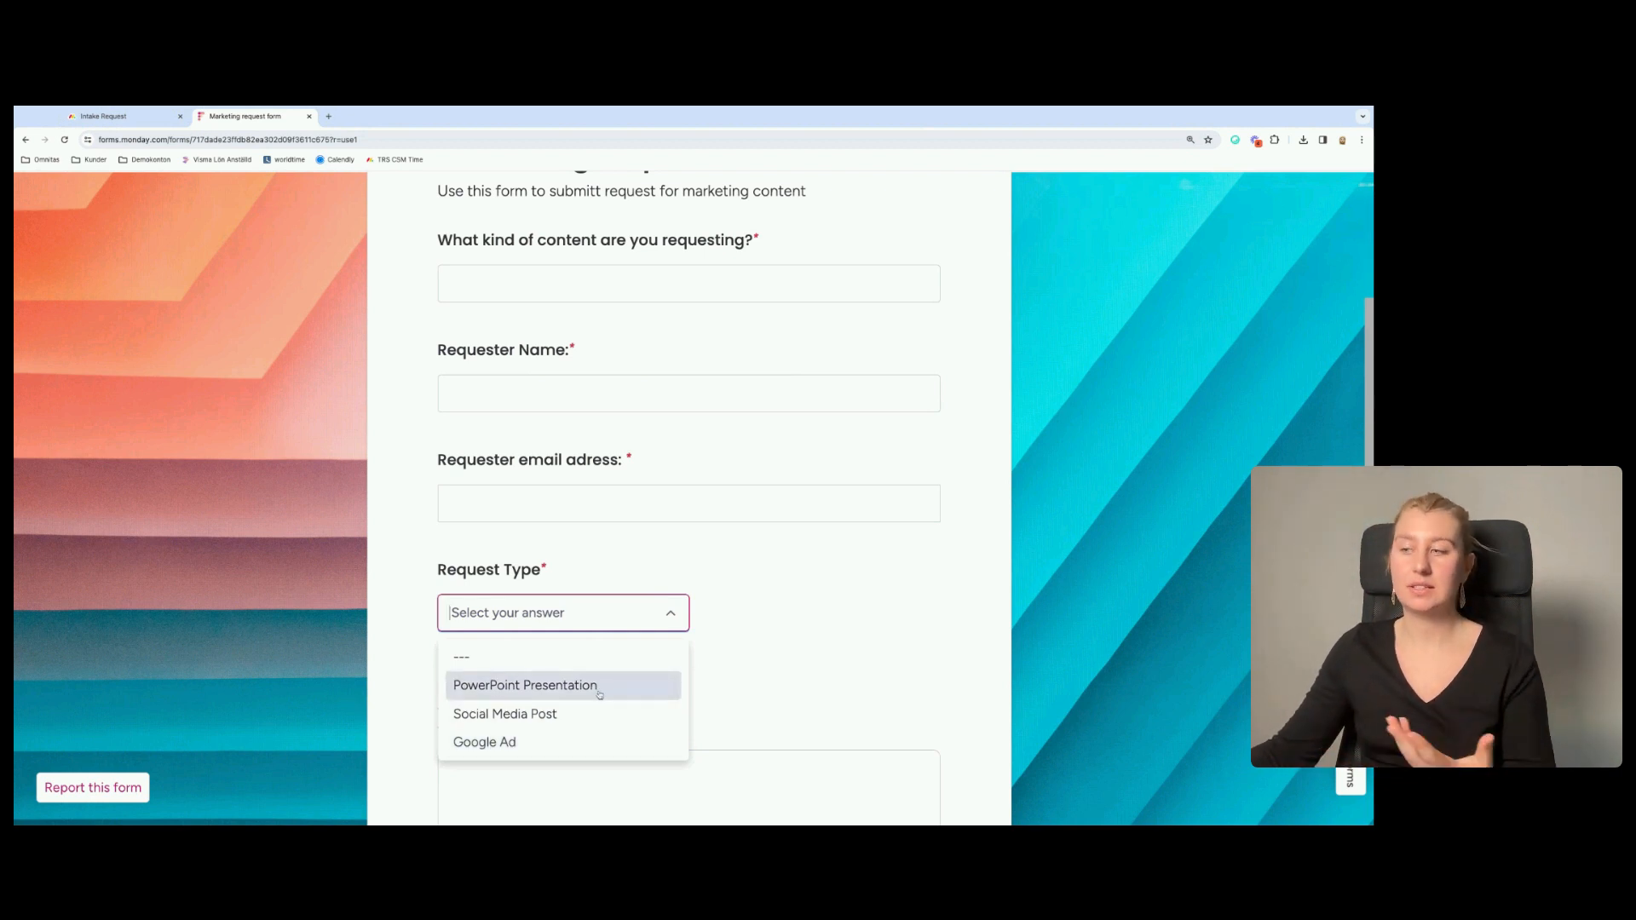
left_click(578, 715)
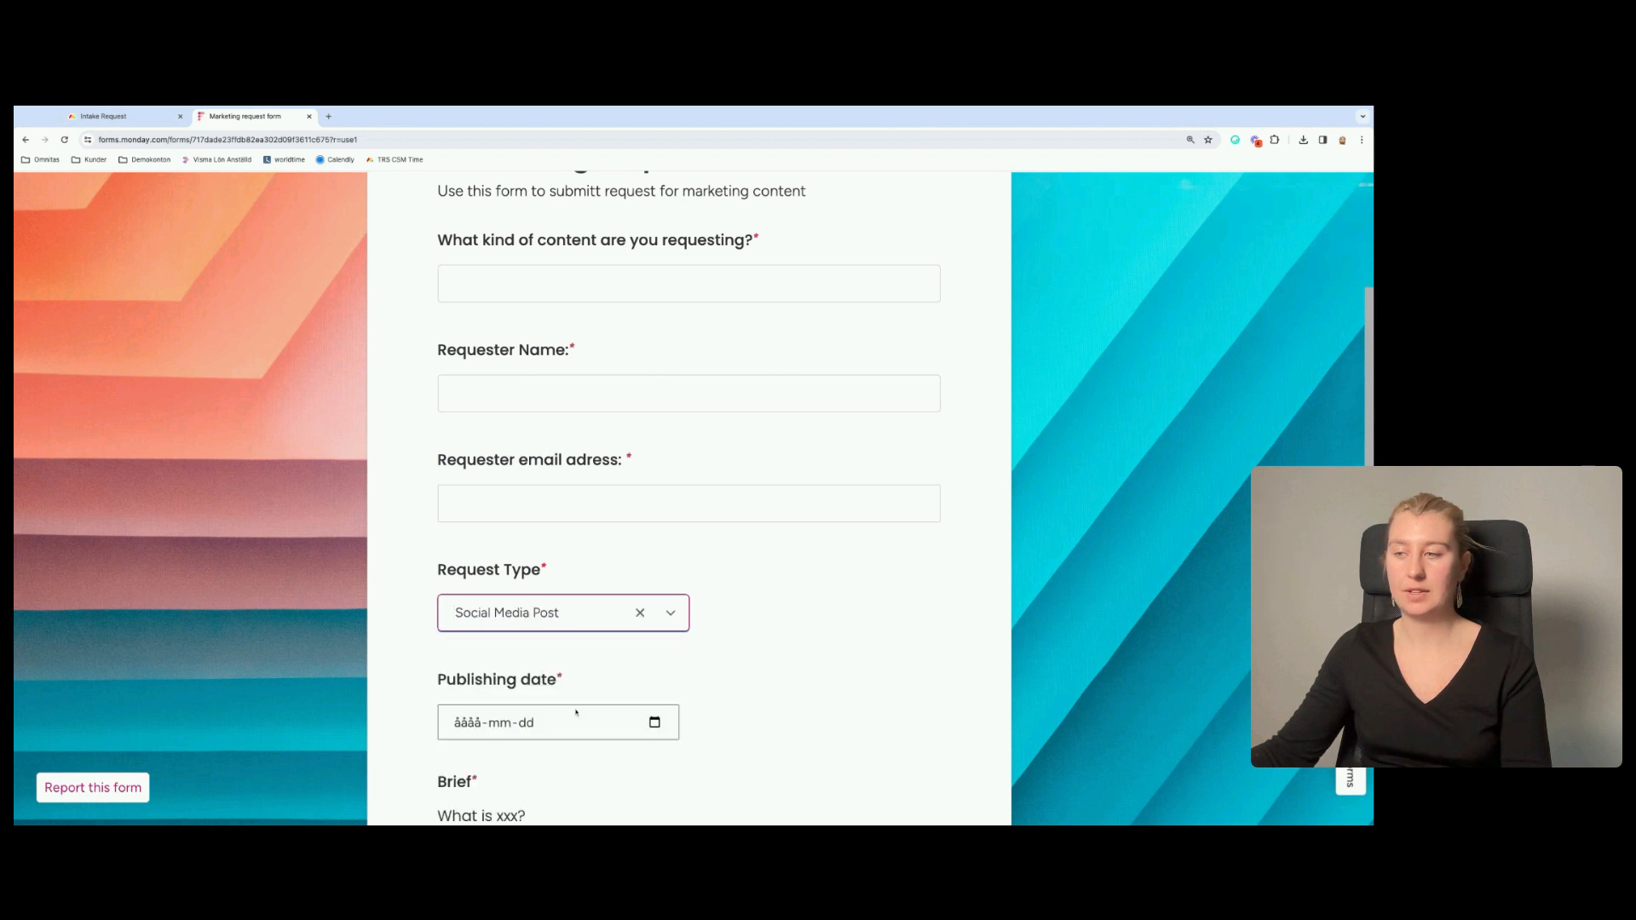
left_click(309, 117)
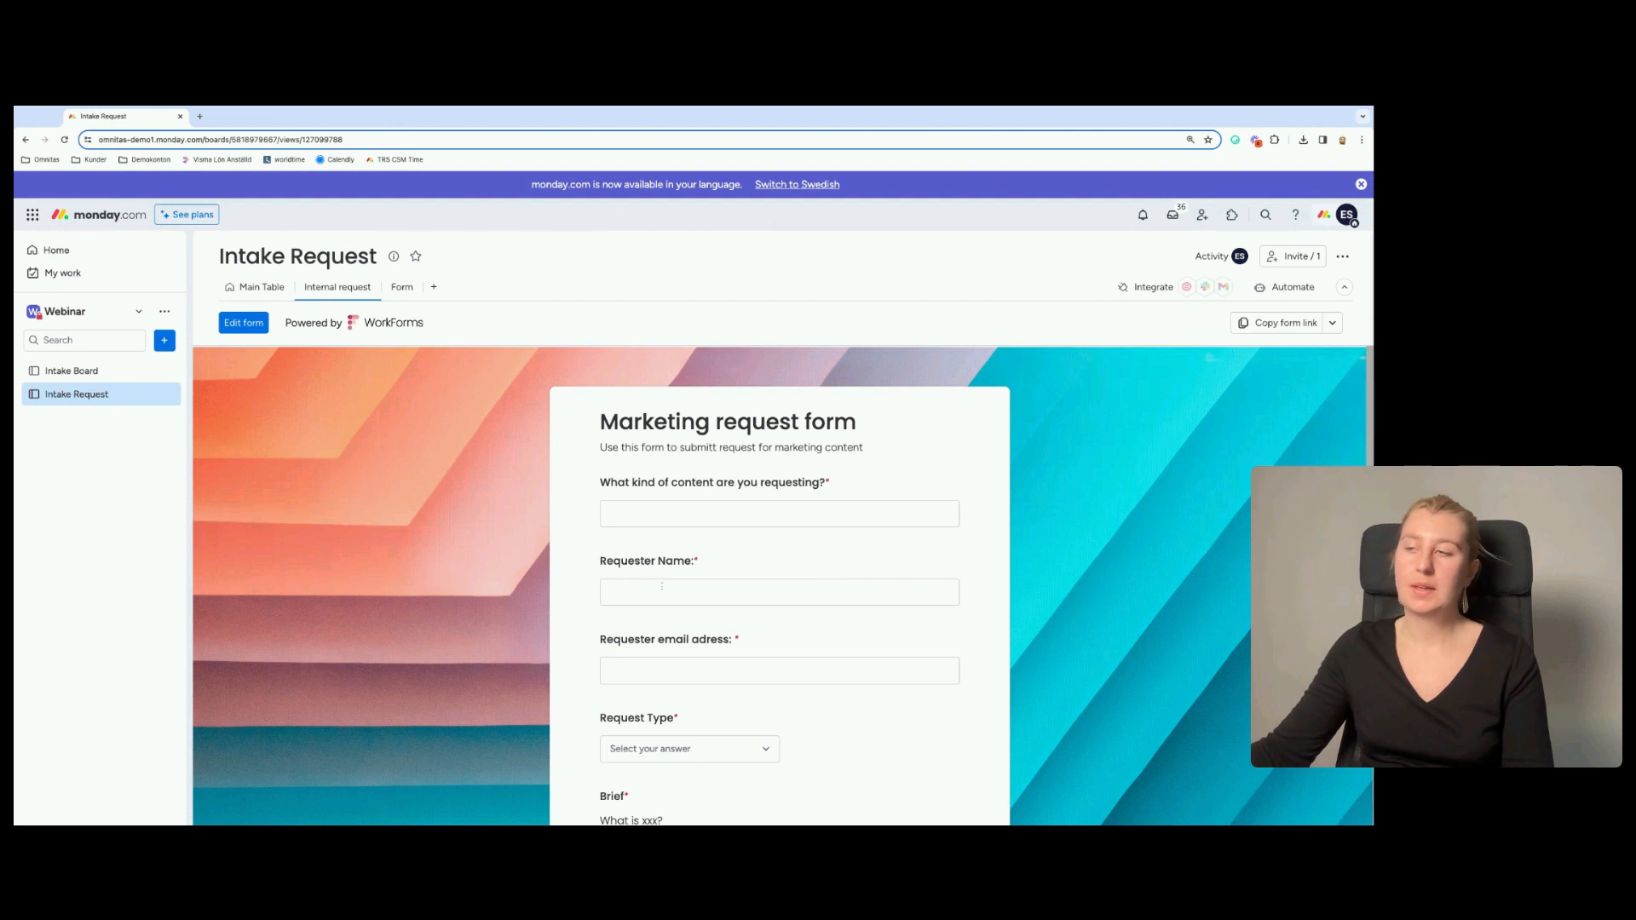
scroll(848, 565, "down", 1)
scroll(857, 558, "down", 3)
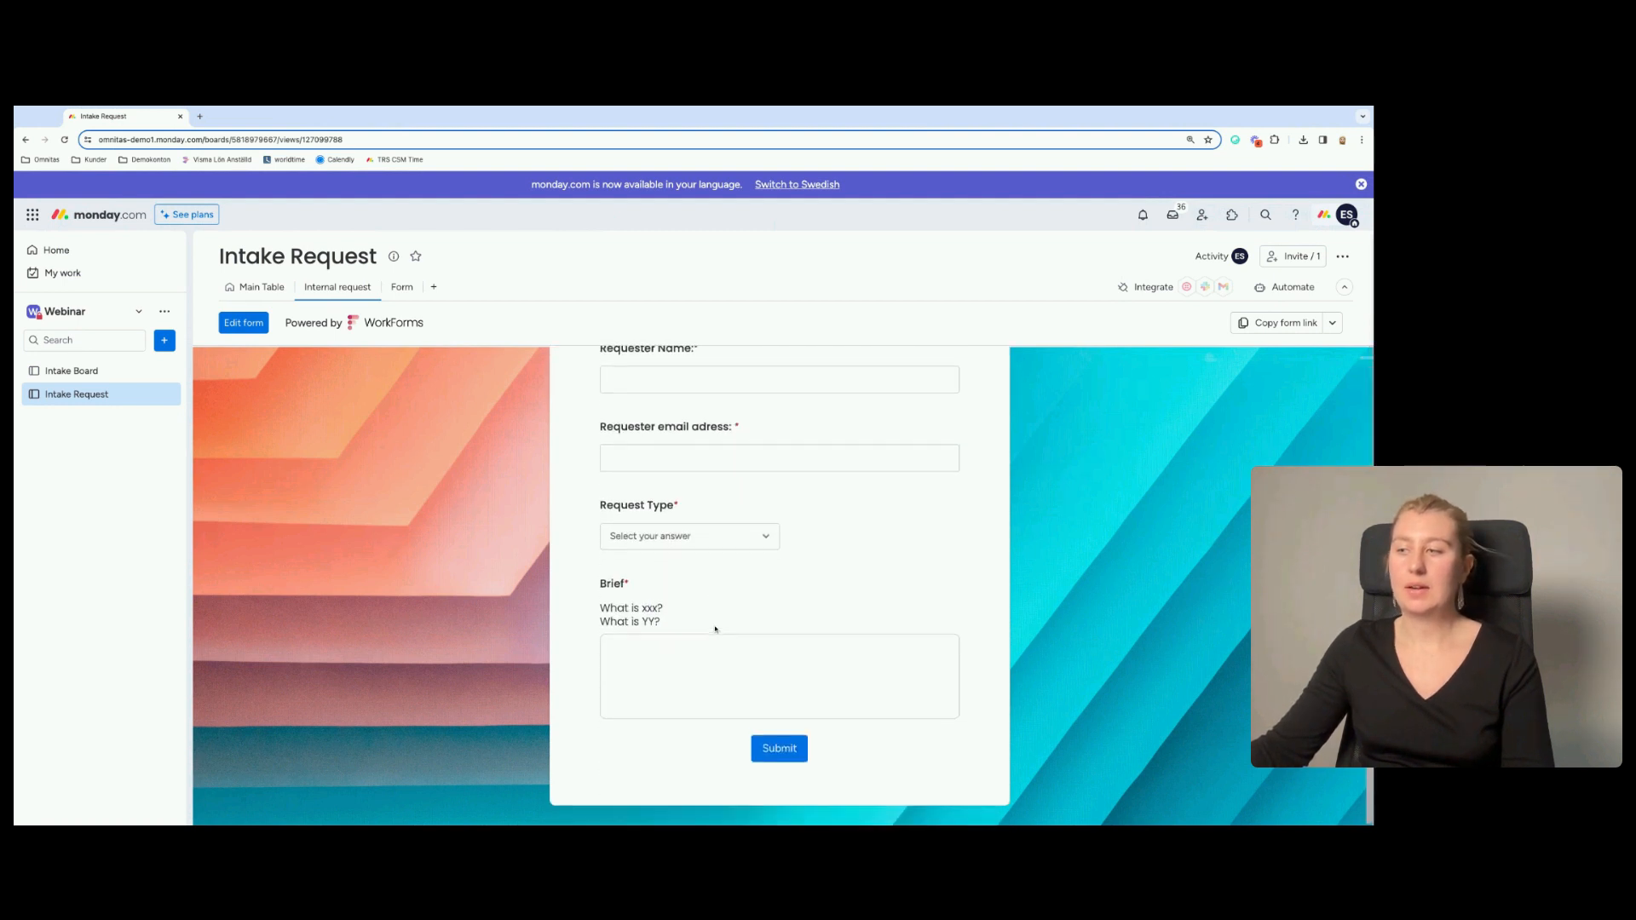
left_click(252, 289)
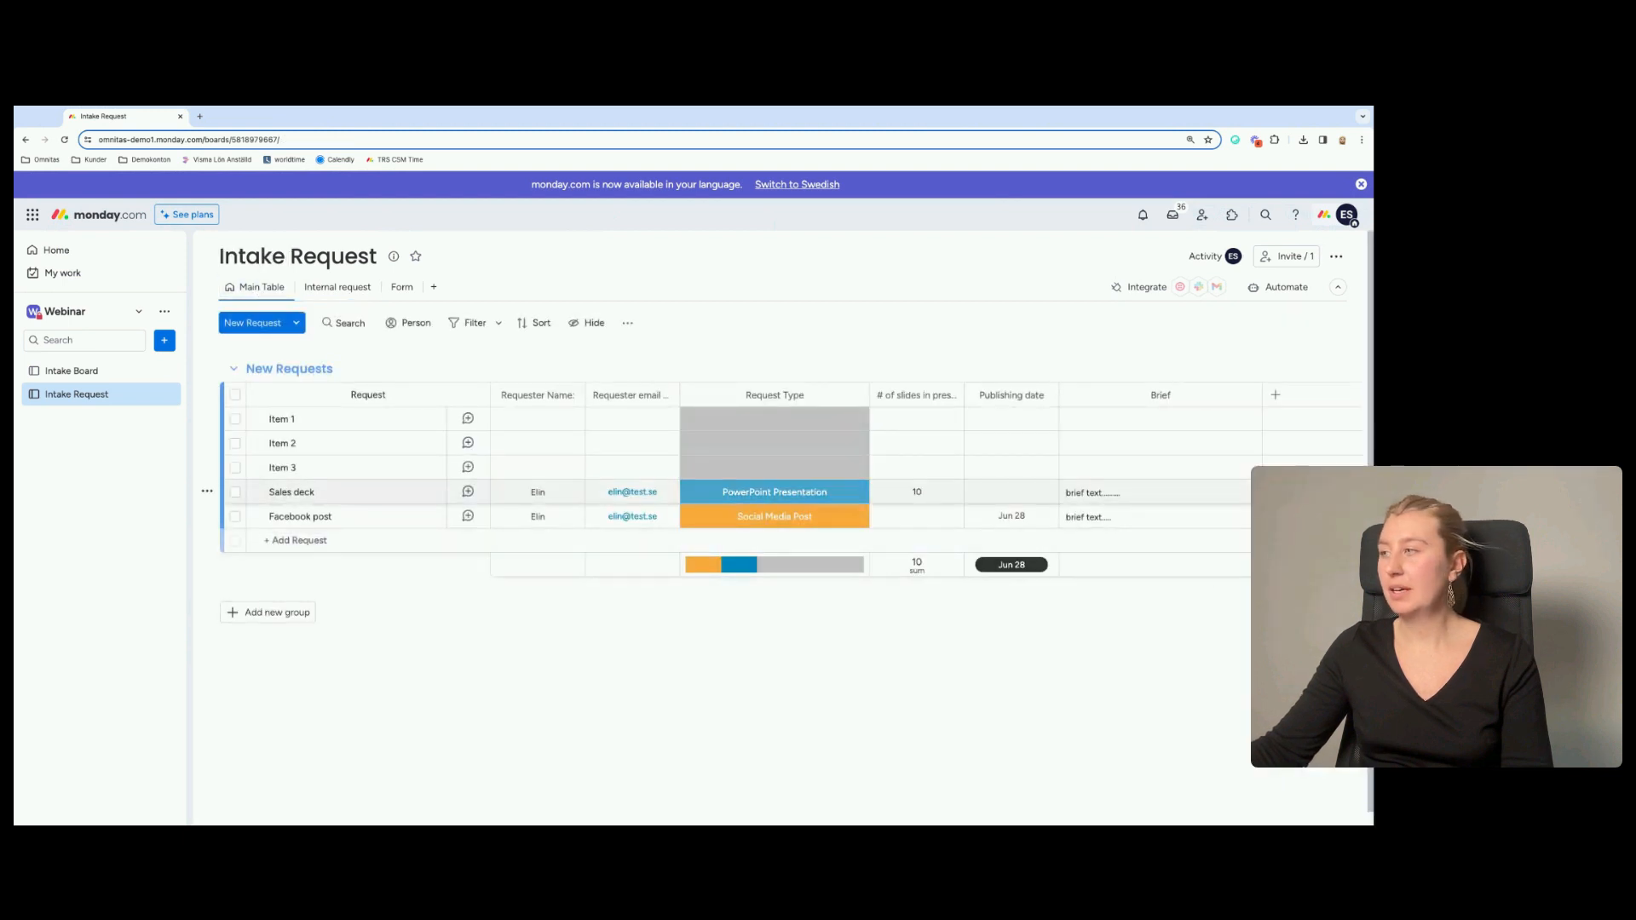
left_click(1276, 397)
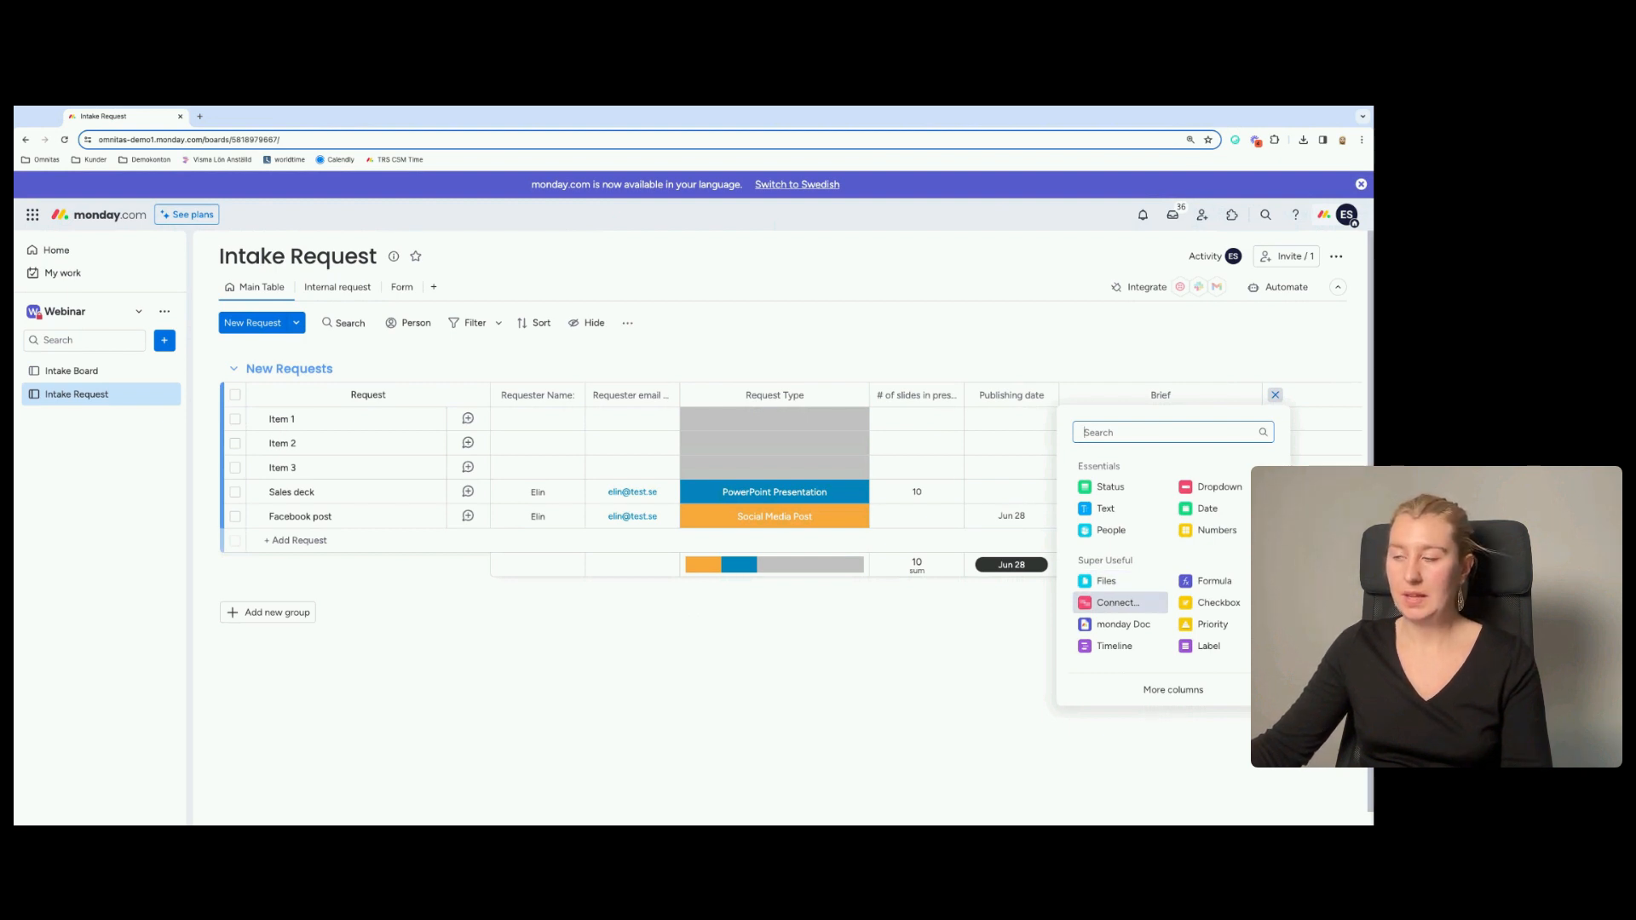
left_click(337, 289)
scroll(719, 582, "down", 3)
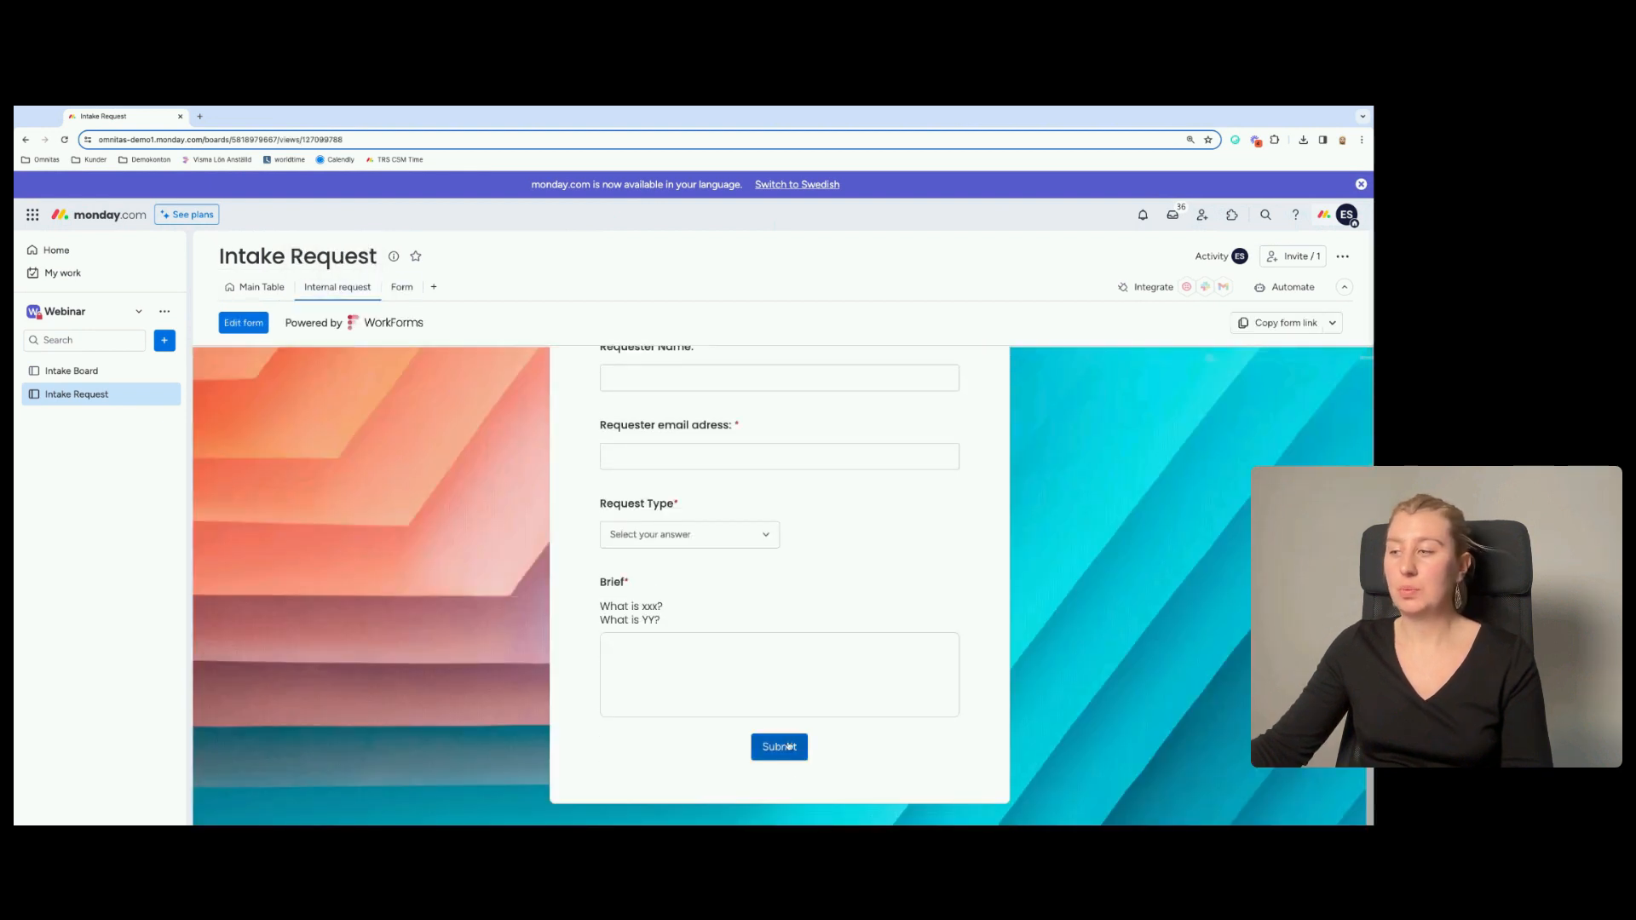
Add a People question below the Brief question in the Marketing request form, and close the form editor.
left_click(244, 322)
scroll(726, 653, "down", 10)
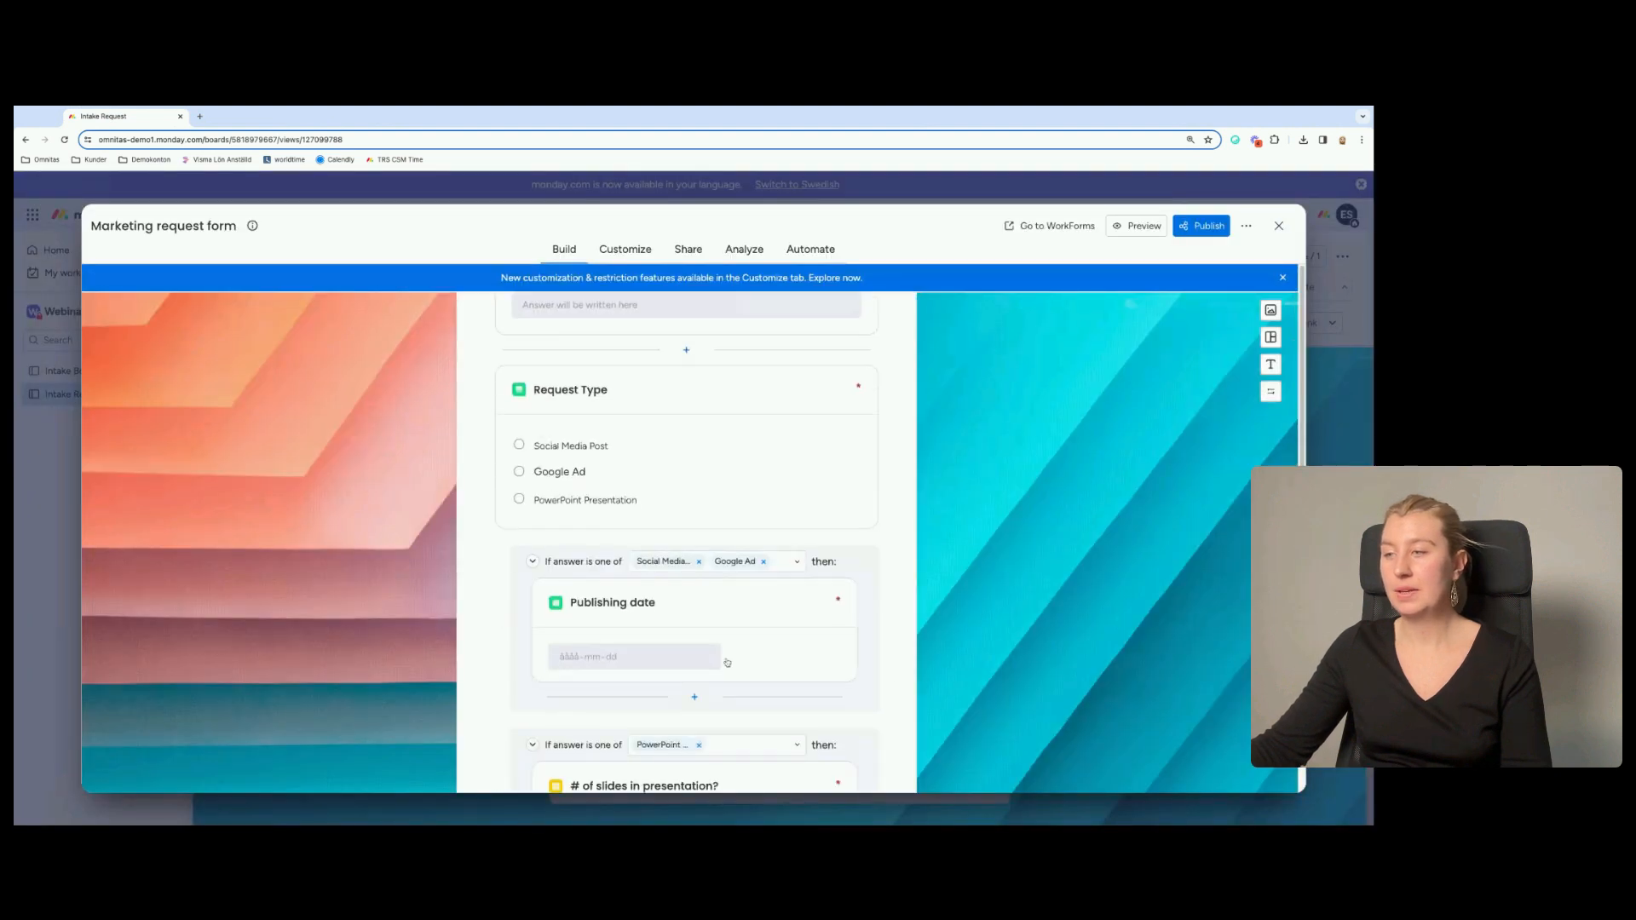
left_click(685, 784)
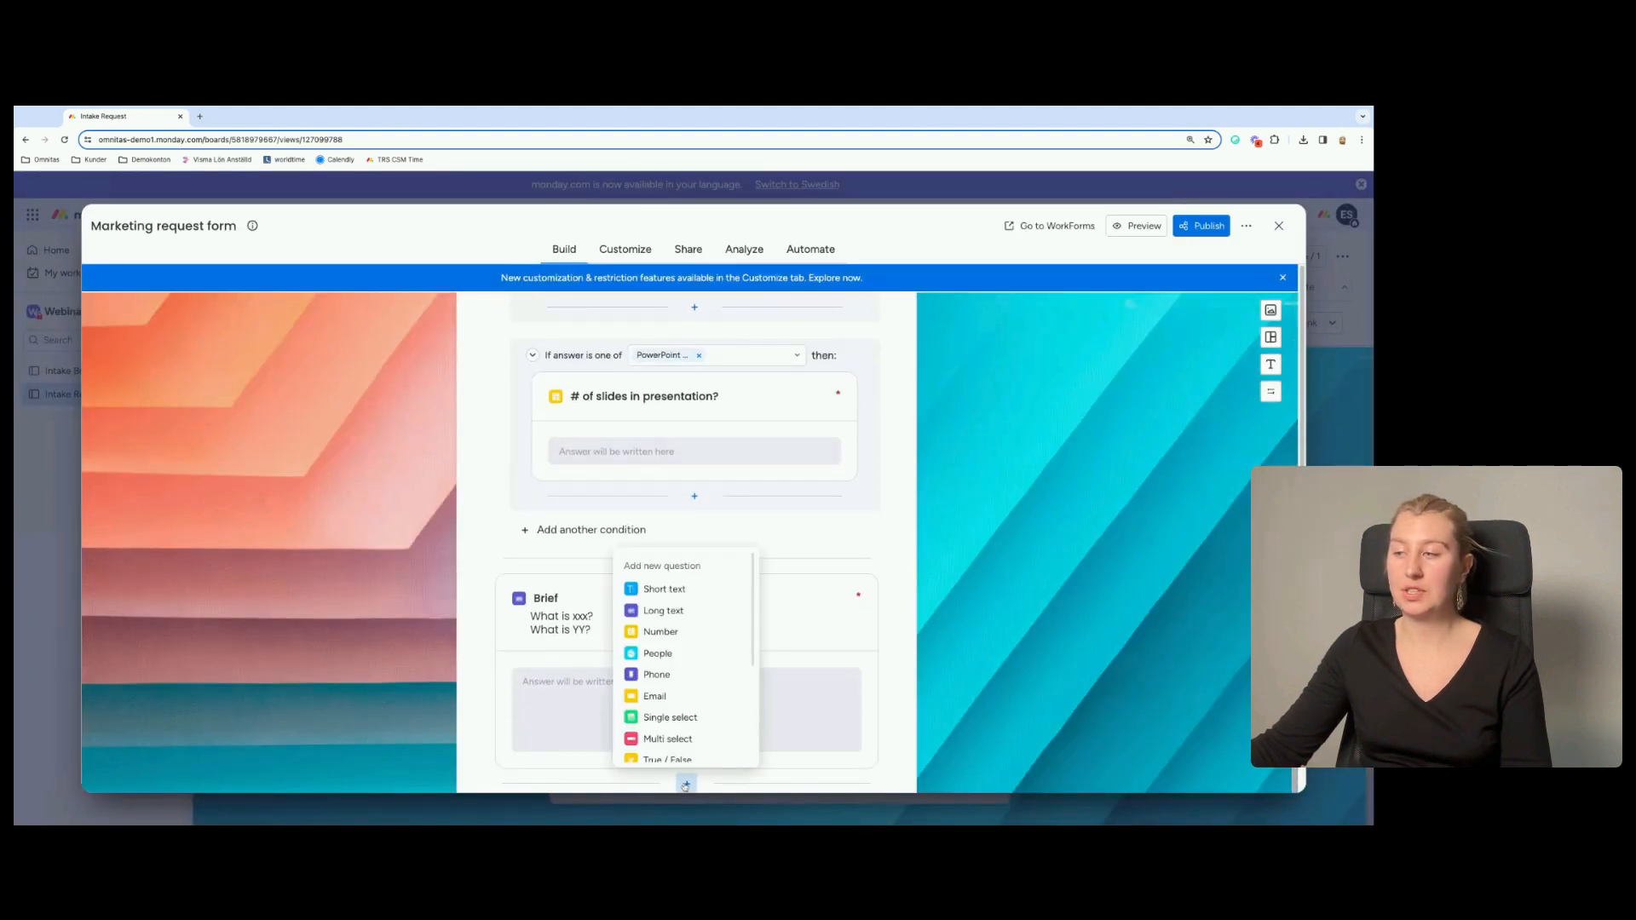
scroll(689, 605, "down", 3)
scroll(685, 623, "down", 2)
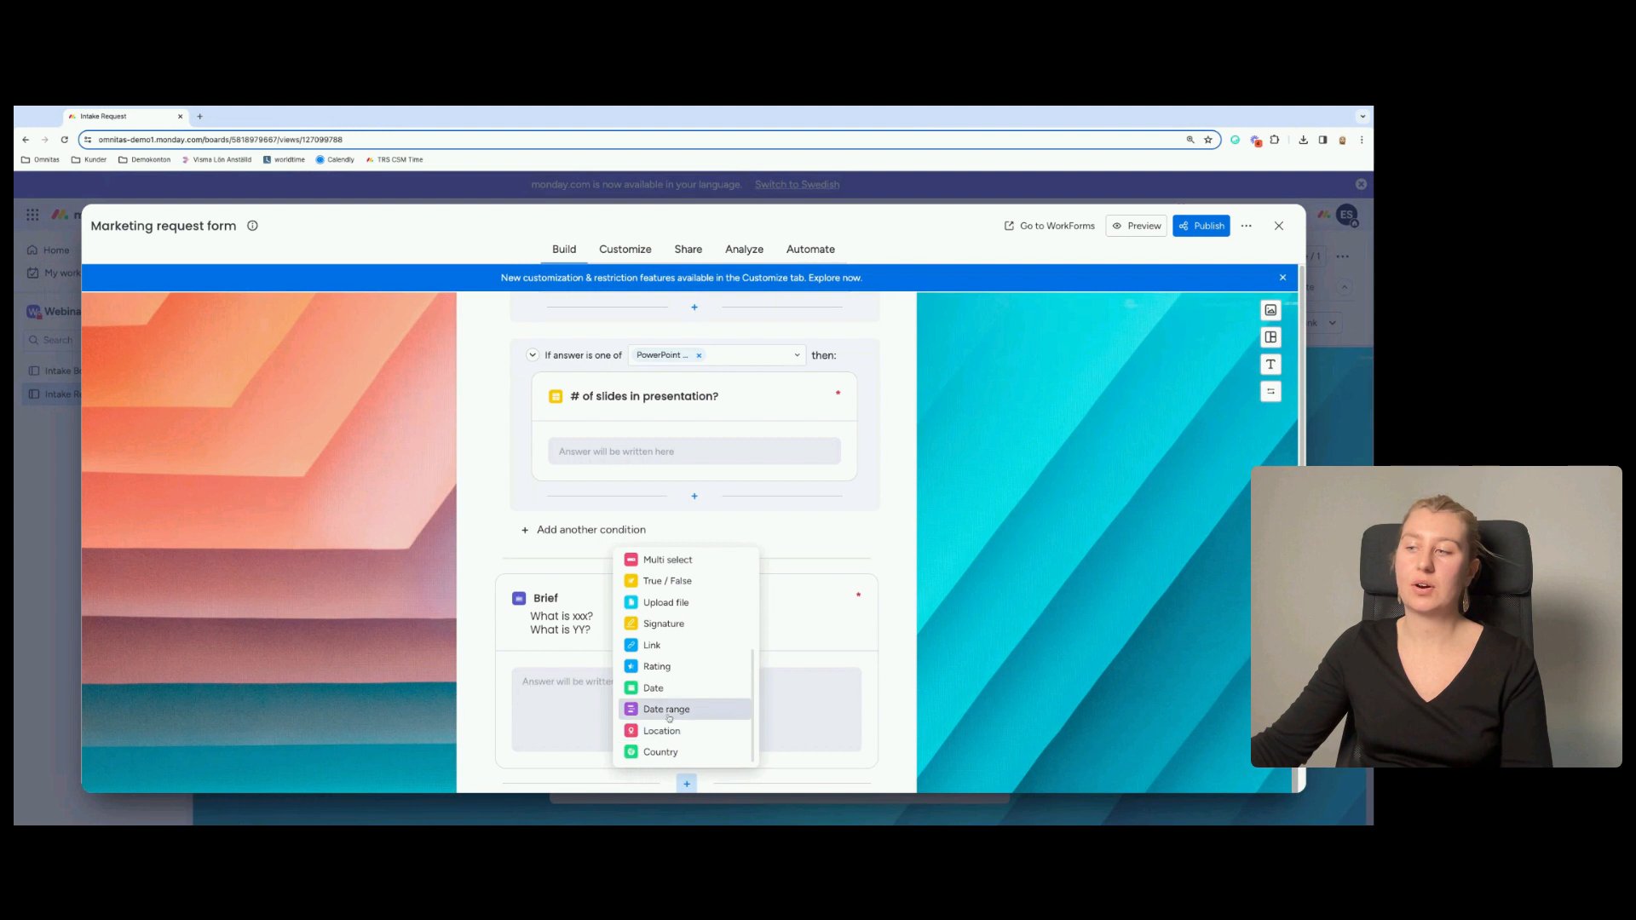
scroll(678, 644, "up", 5)
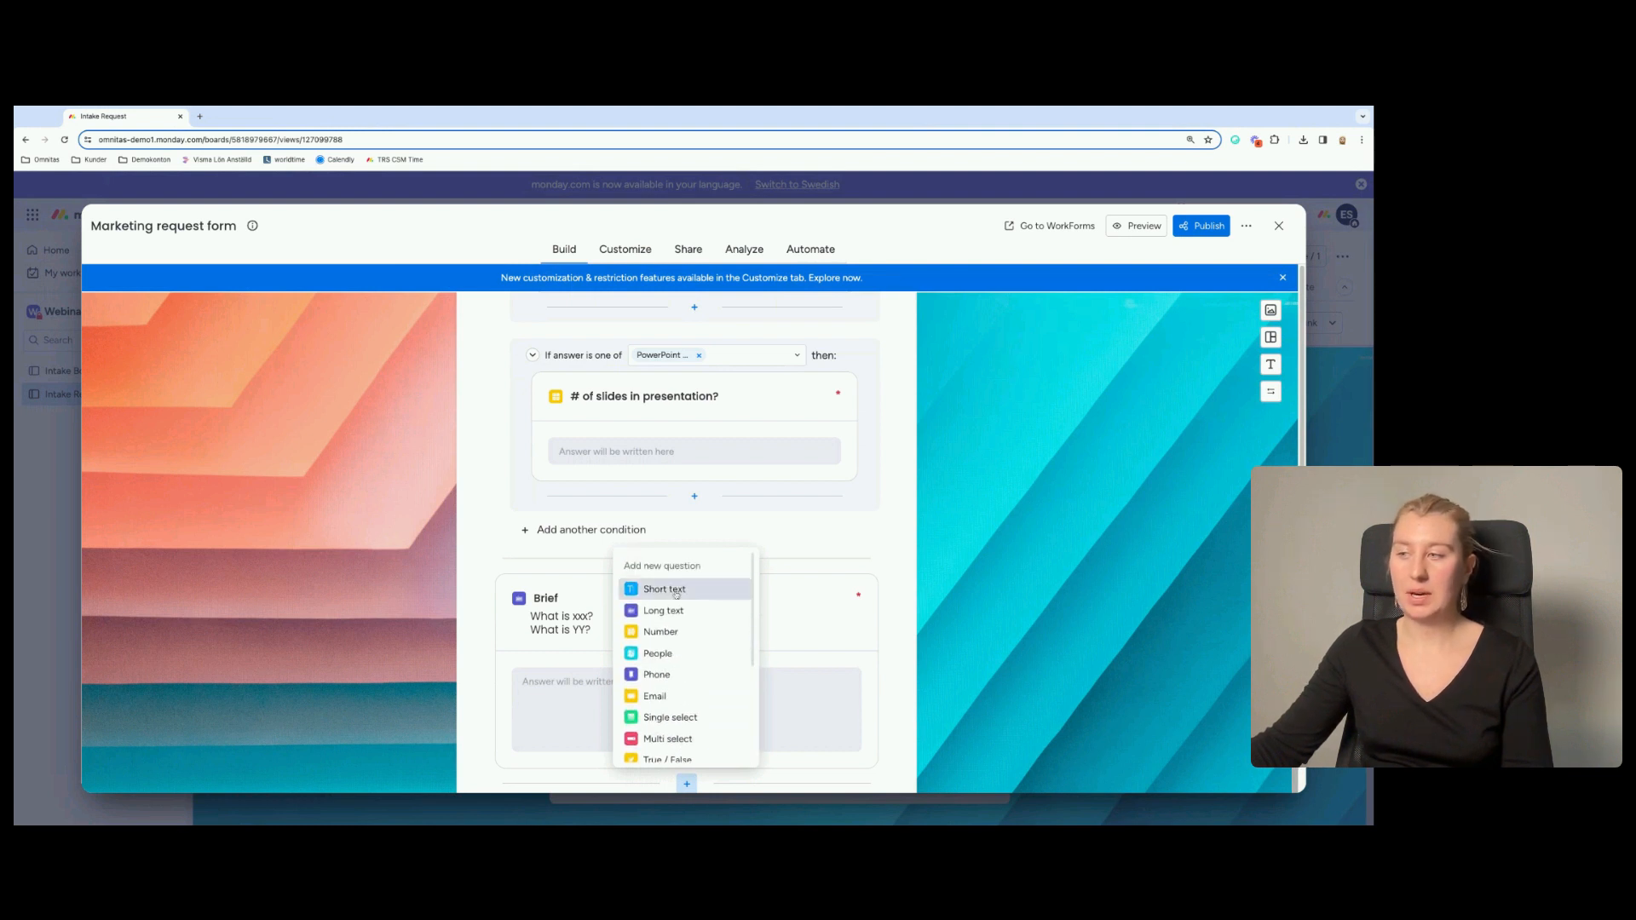
left_click(669, 654)
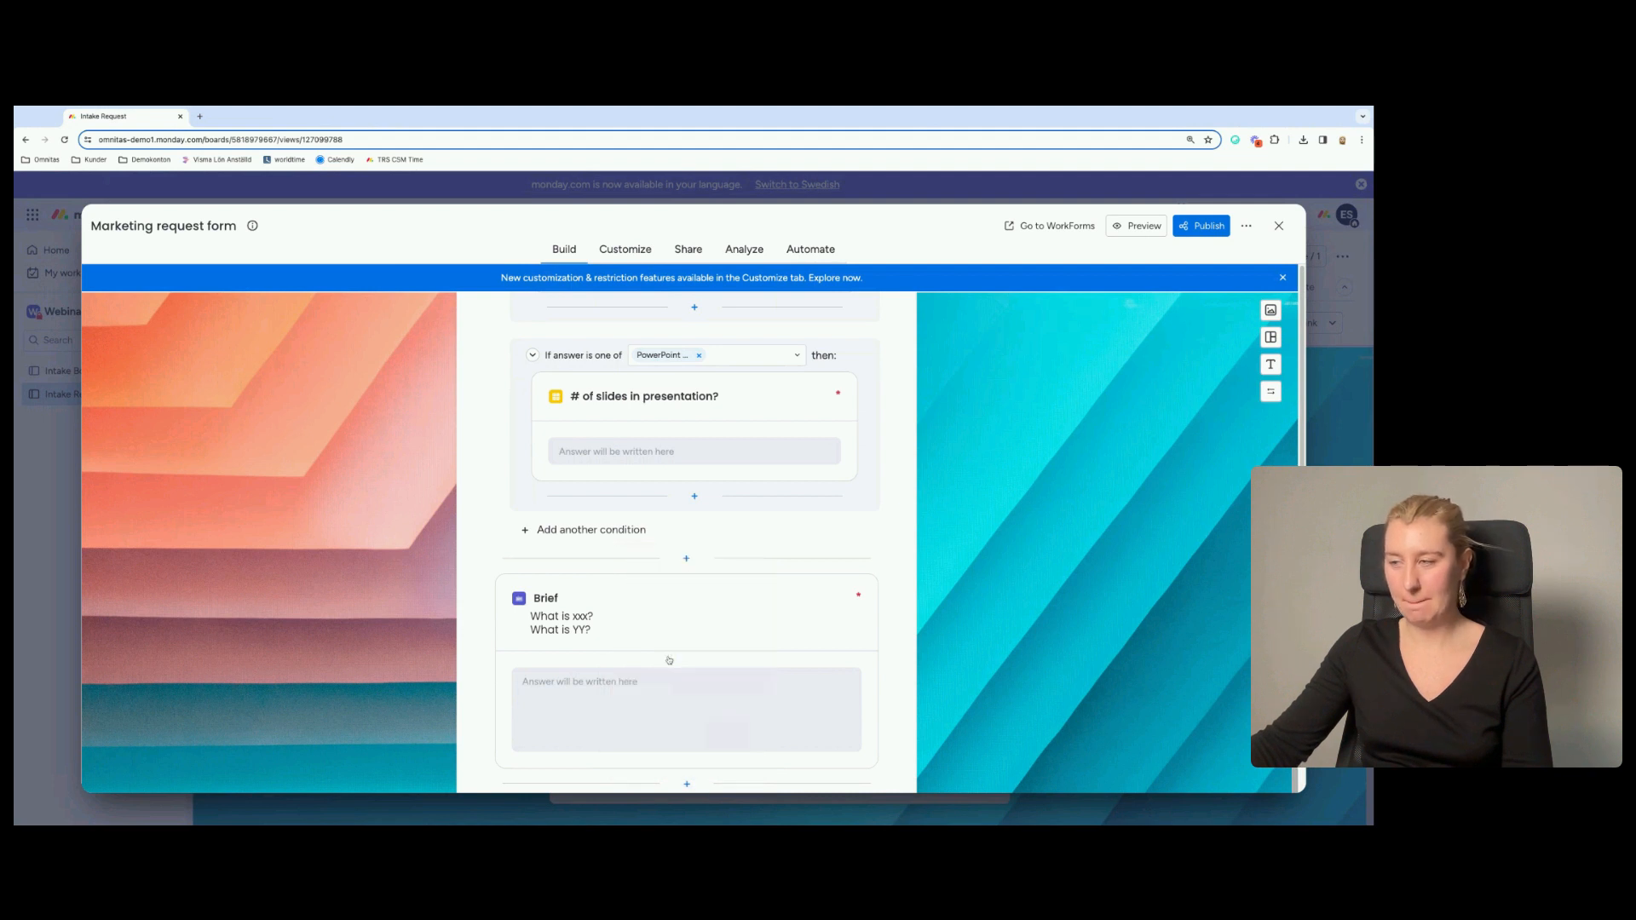
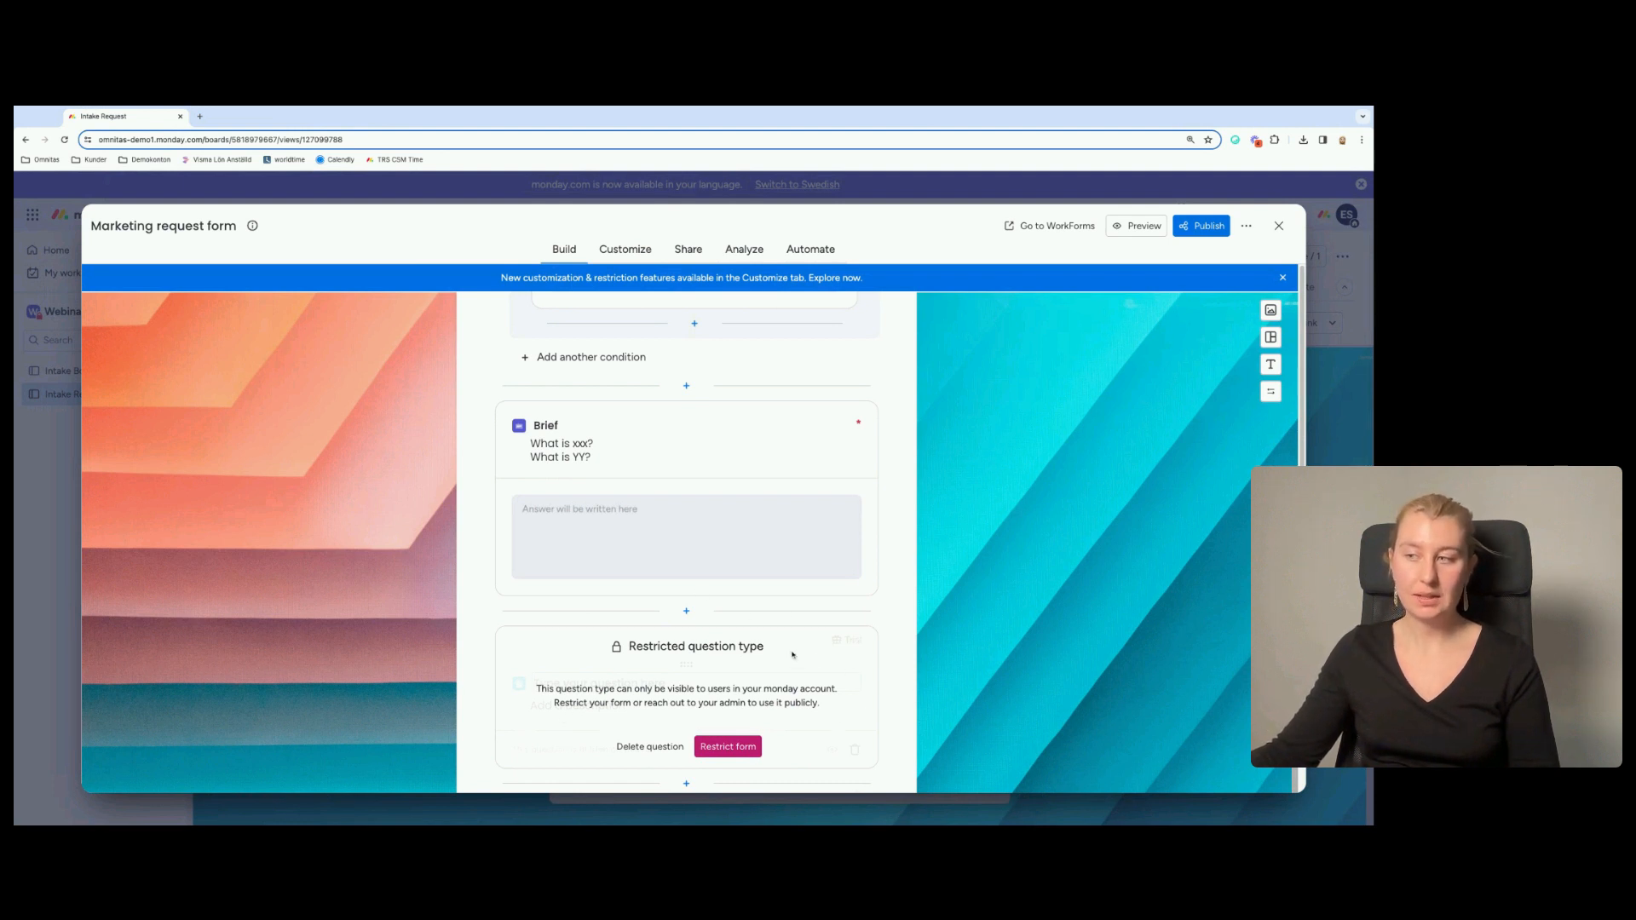
scroll(792, 655, "up", 10)
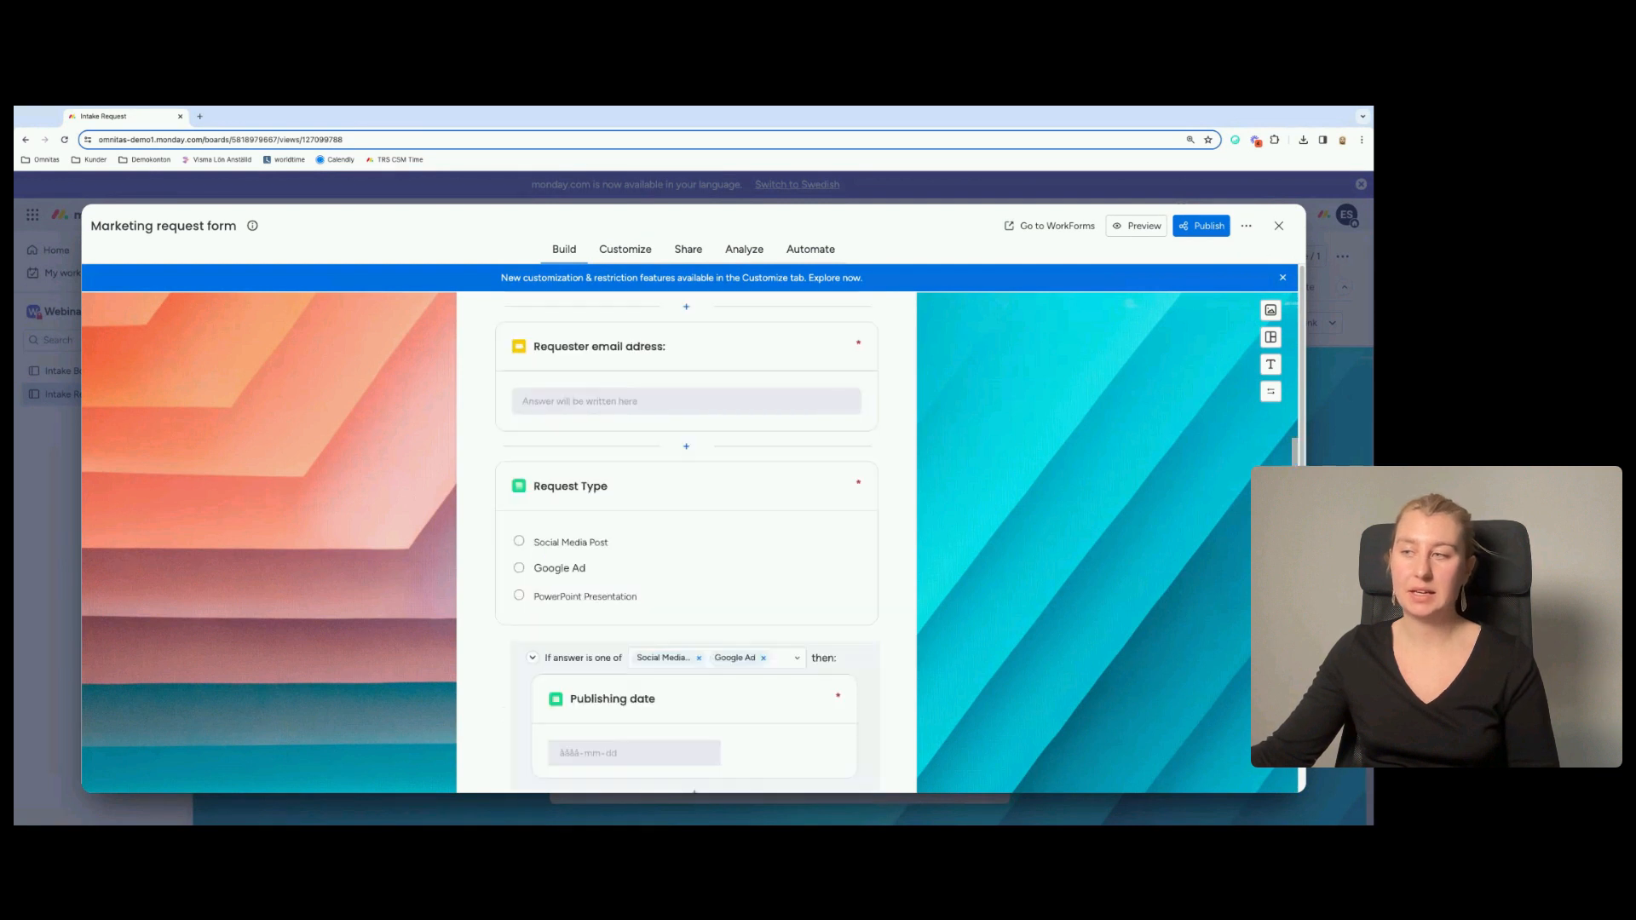
scroll(737, 435, "down", 3)
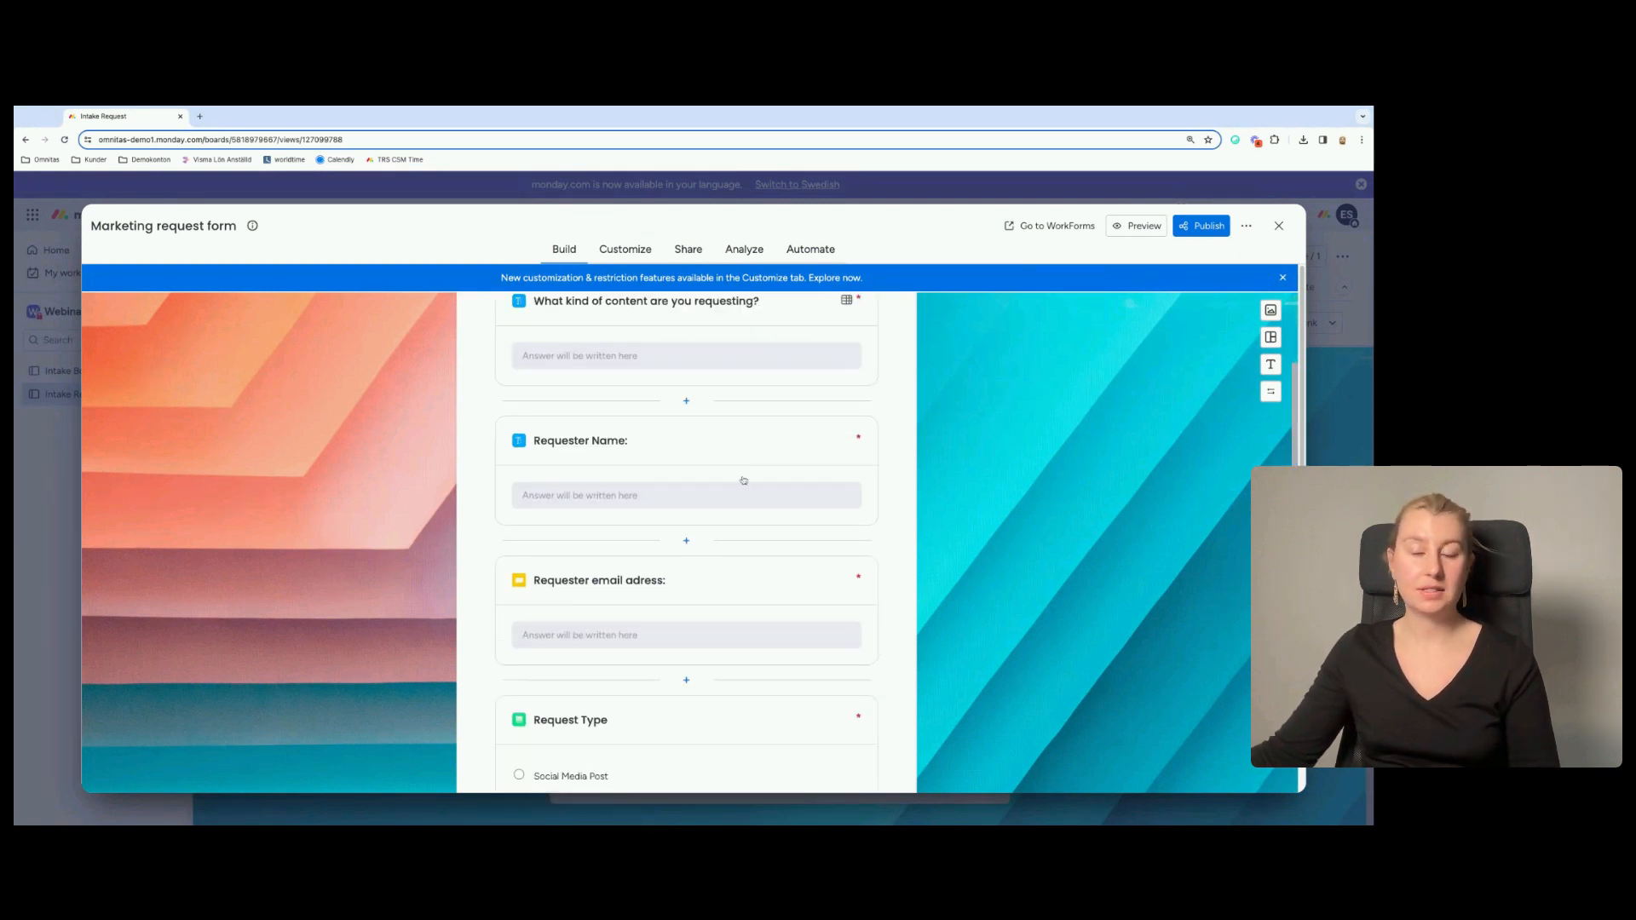
scroll(741, 481, "down", 1)
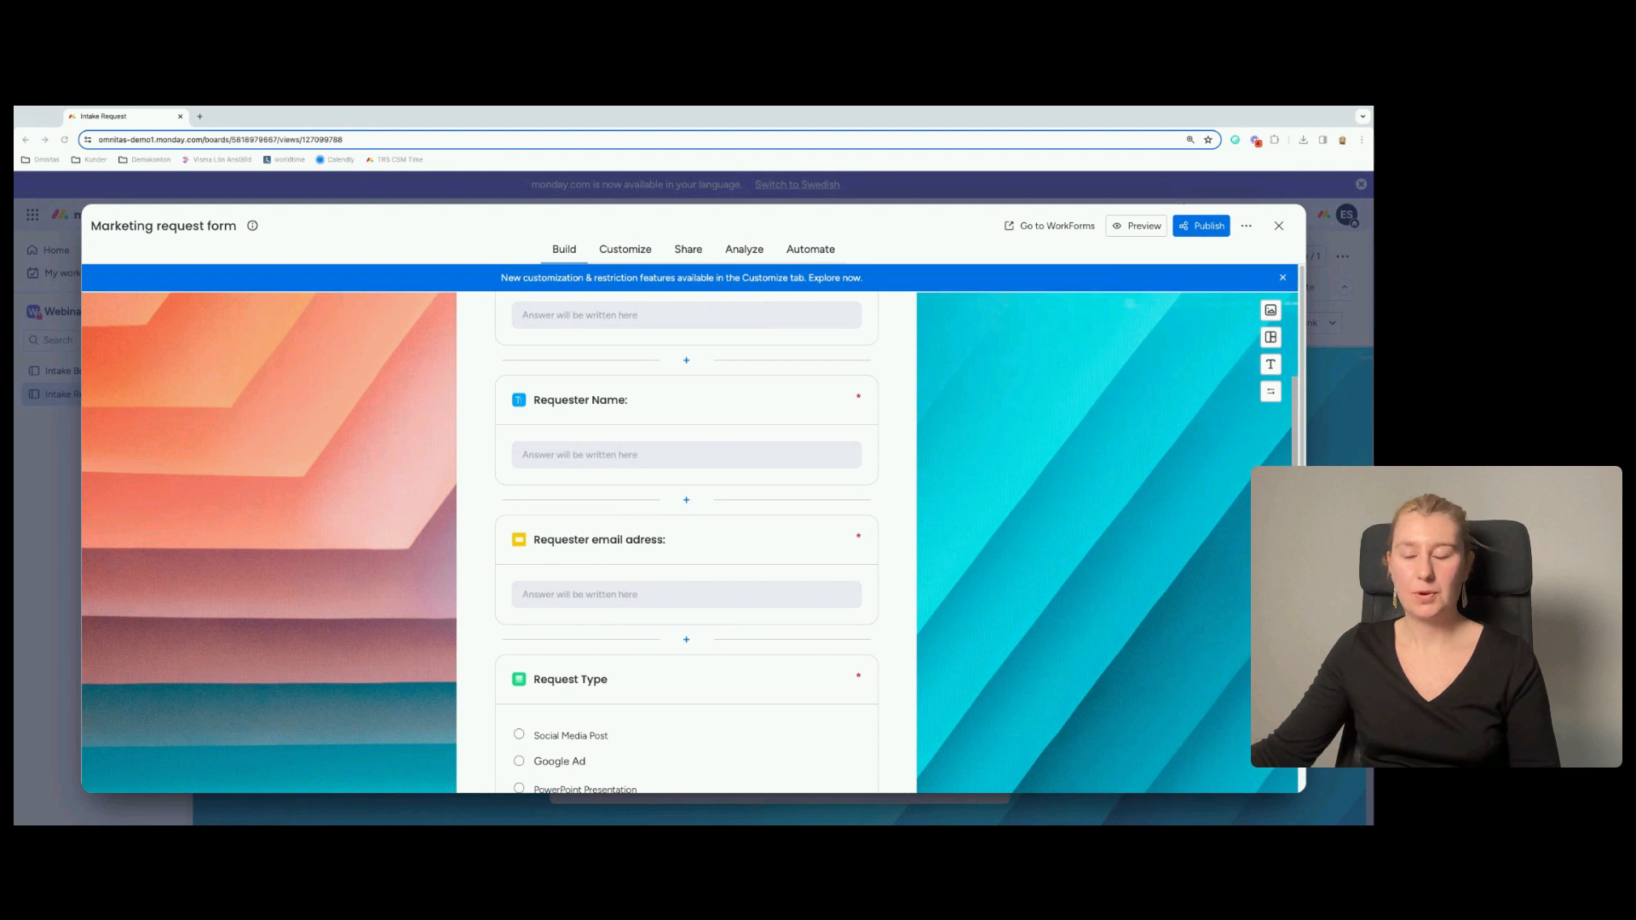
left_click(1276, 246)
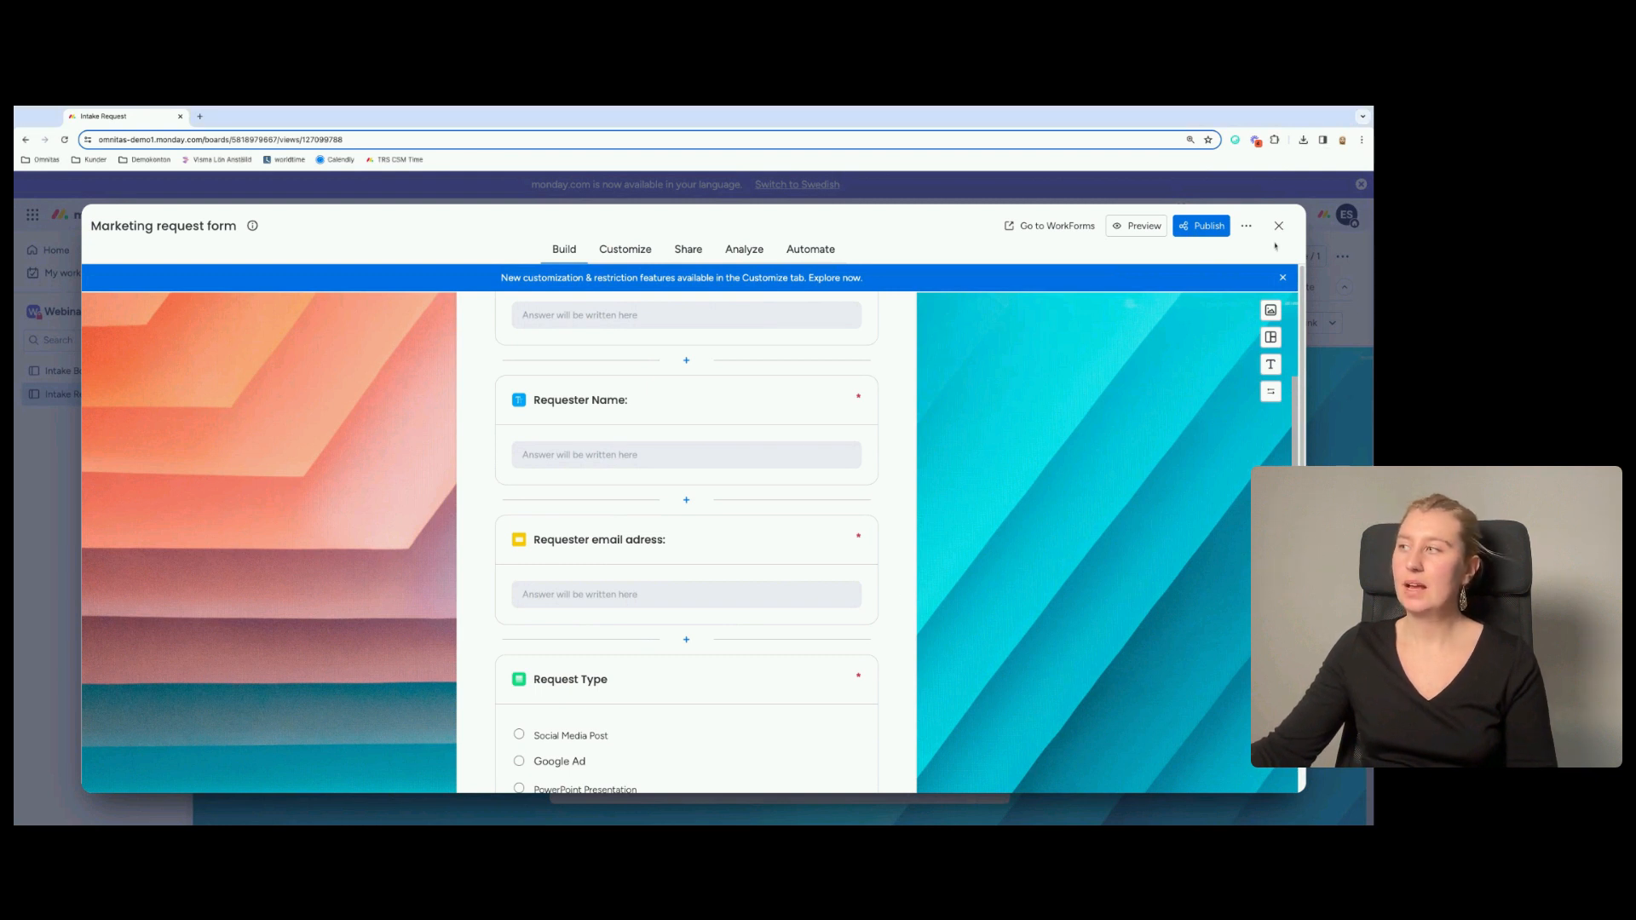
left_click(1278, 226)
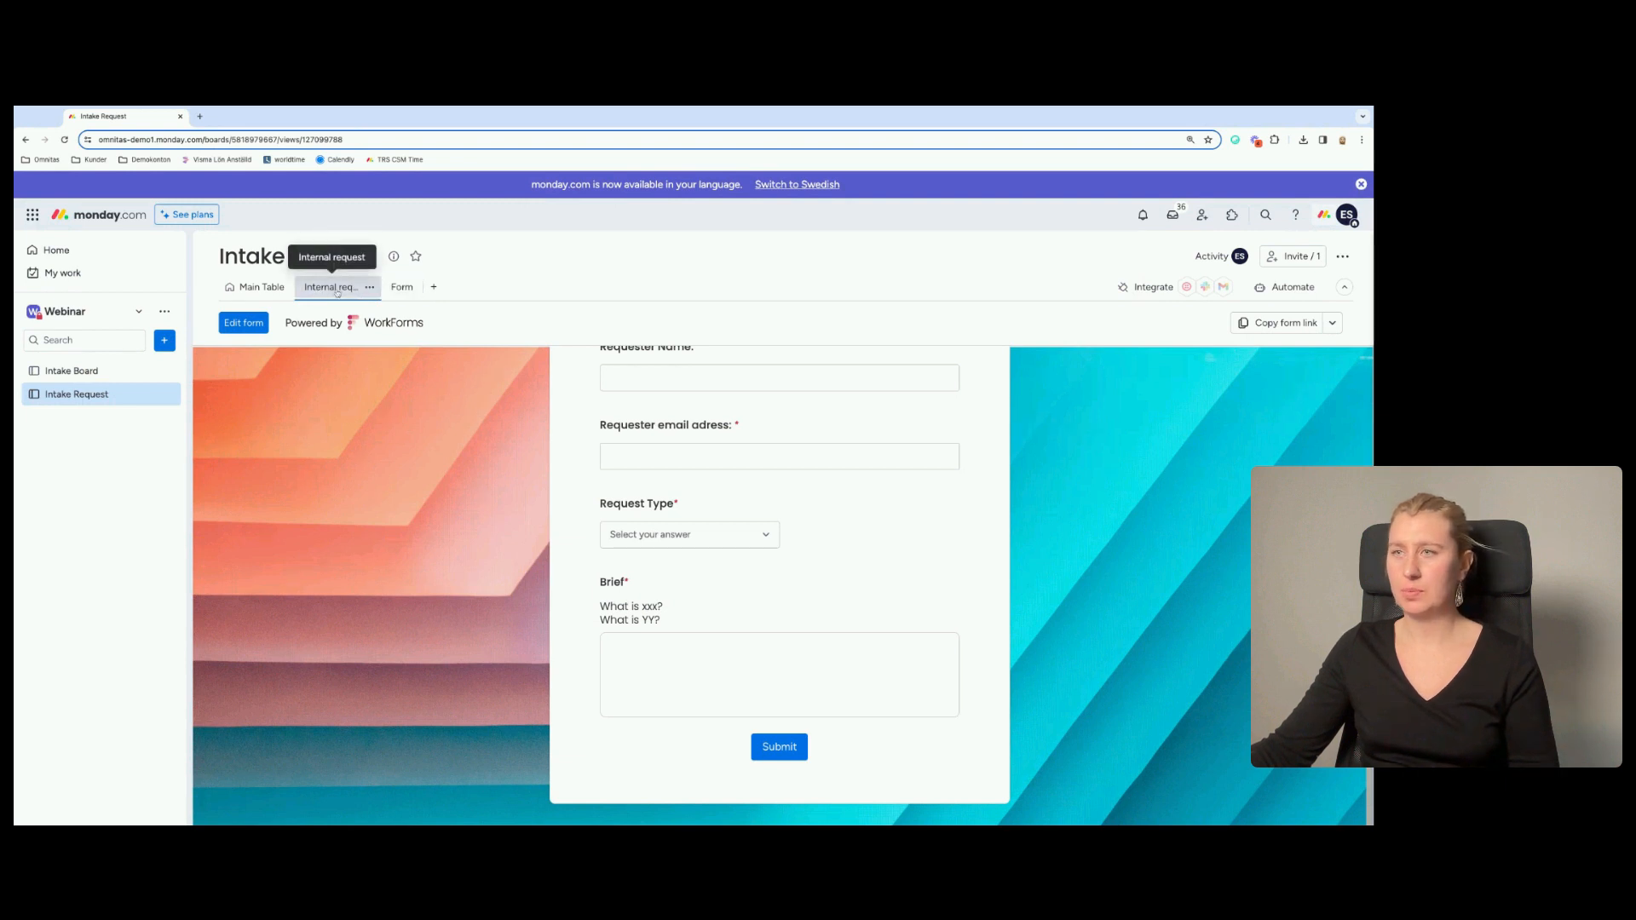
Rename the board's second form view, called Form, as External form.
left_click(411, 287)
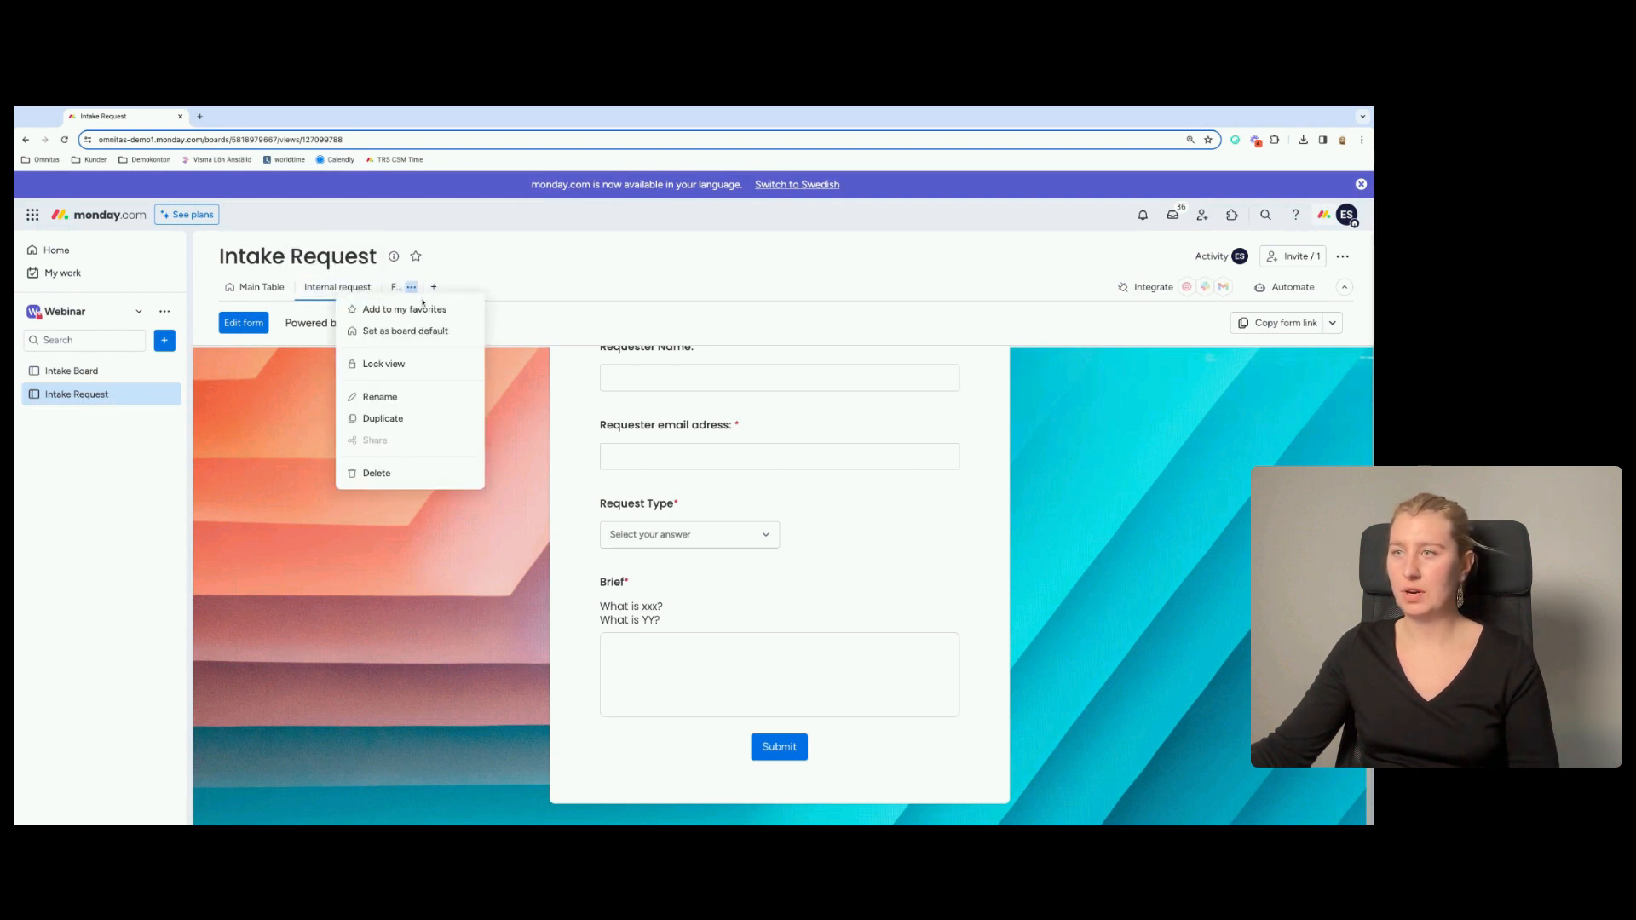
left_click(450, 390)
type("External form")
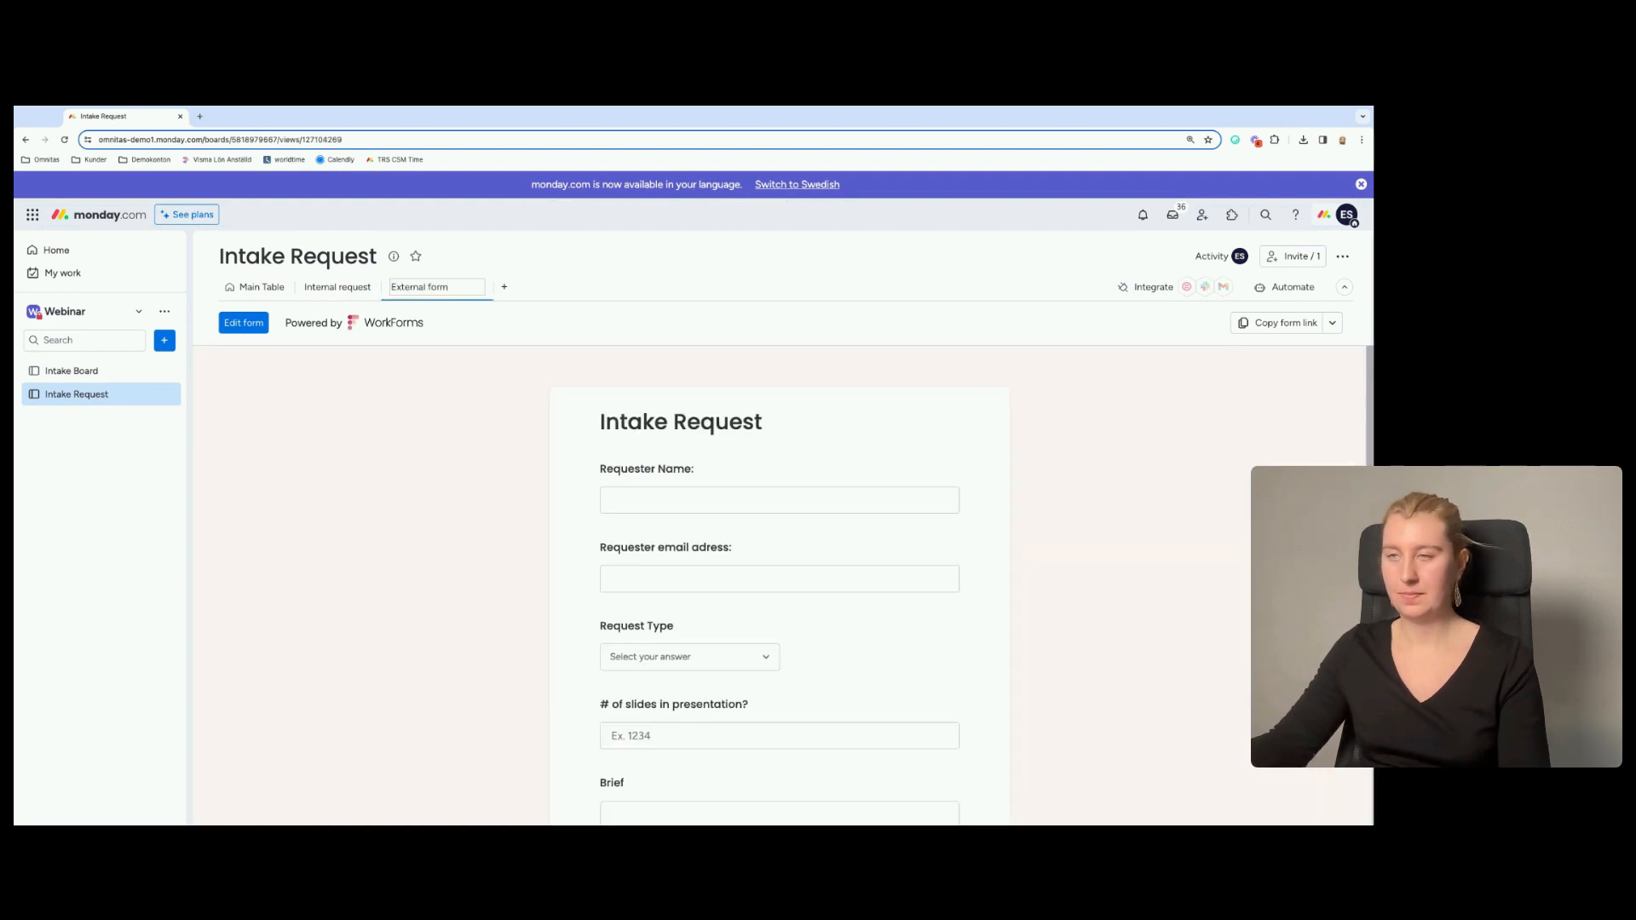
key("Return")
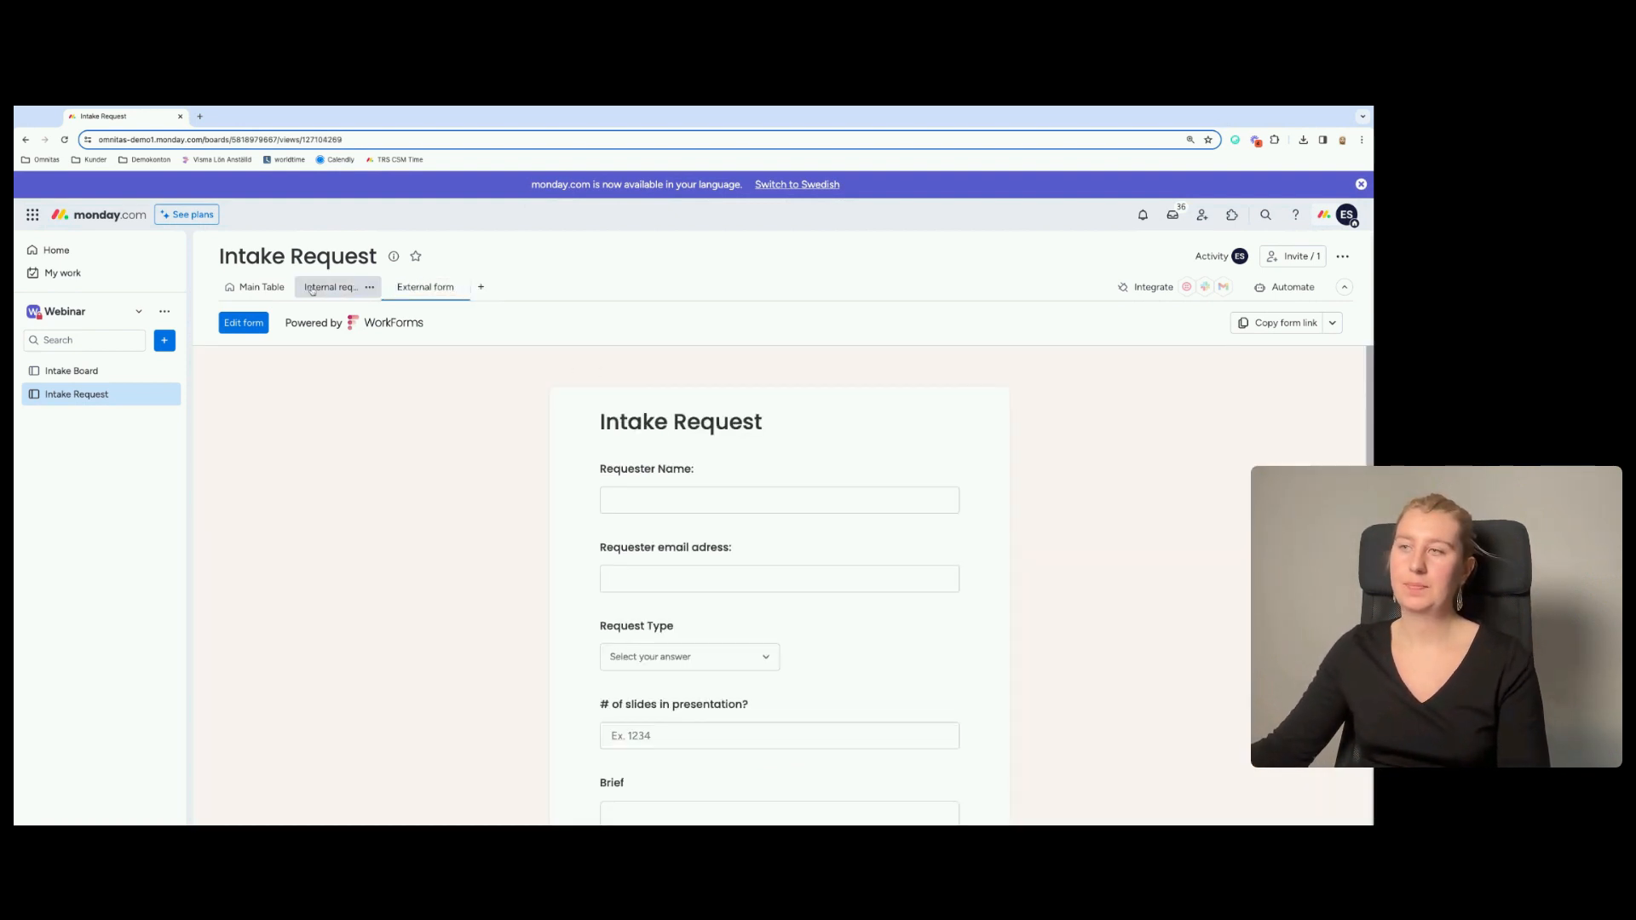
Add a group named Approved below New Requests in the Main Table and colour it bright green.
left_click(247, 287)
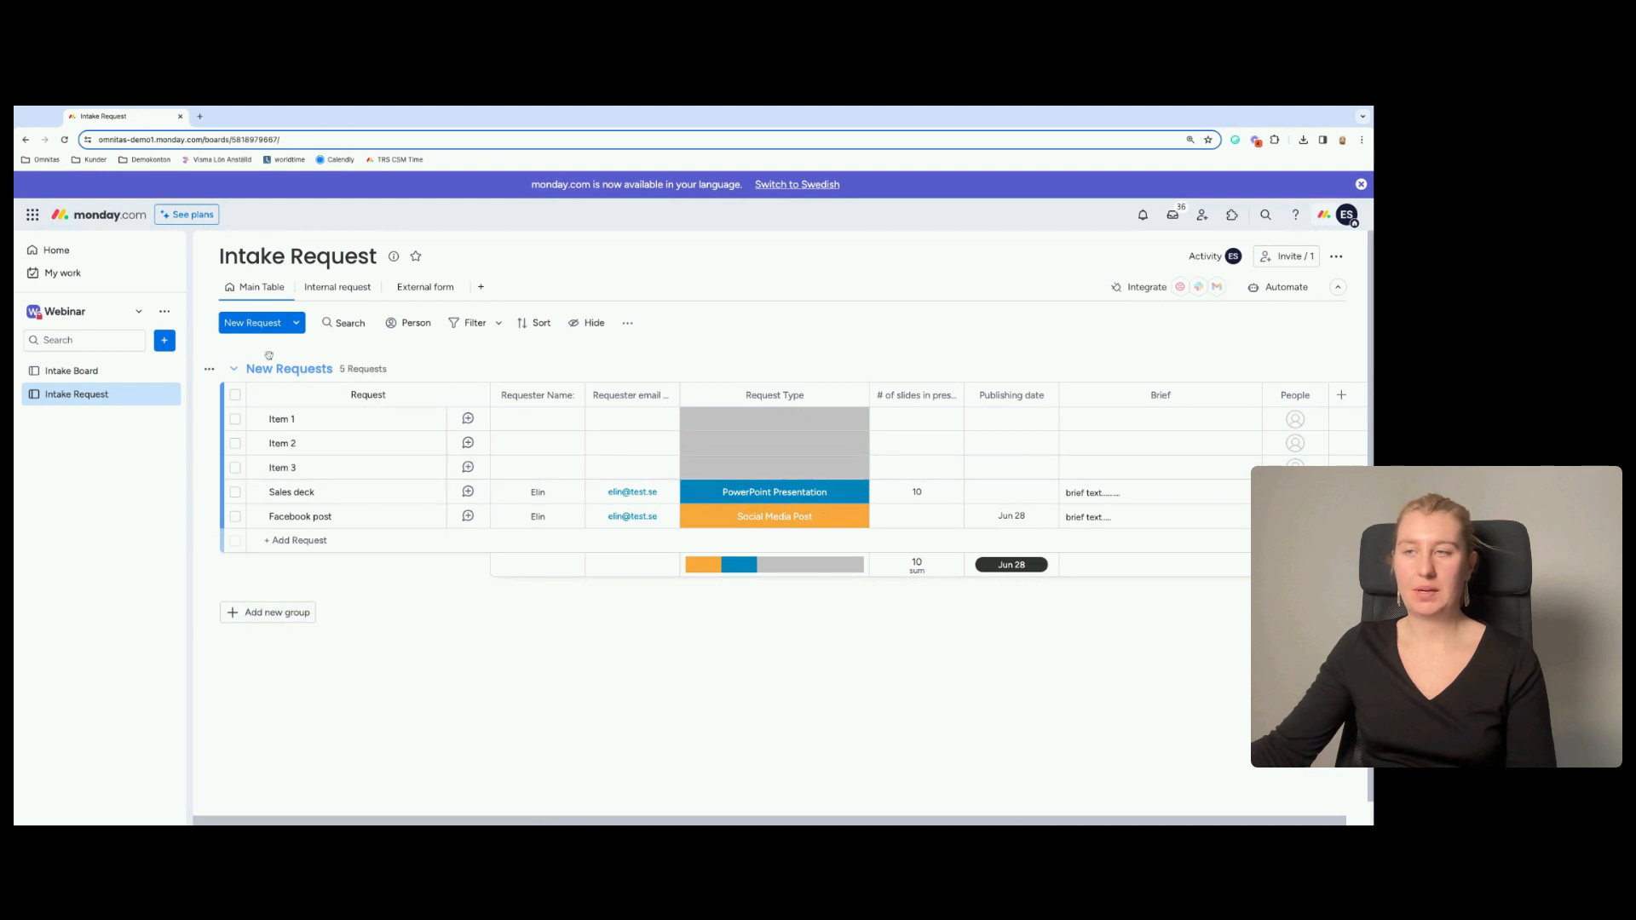
left_click(281, 613)
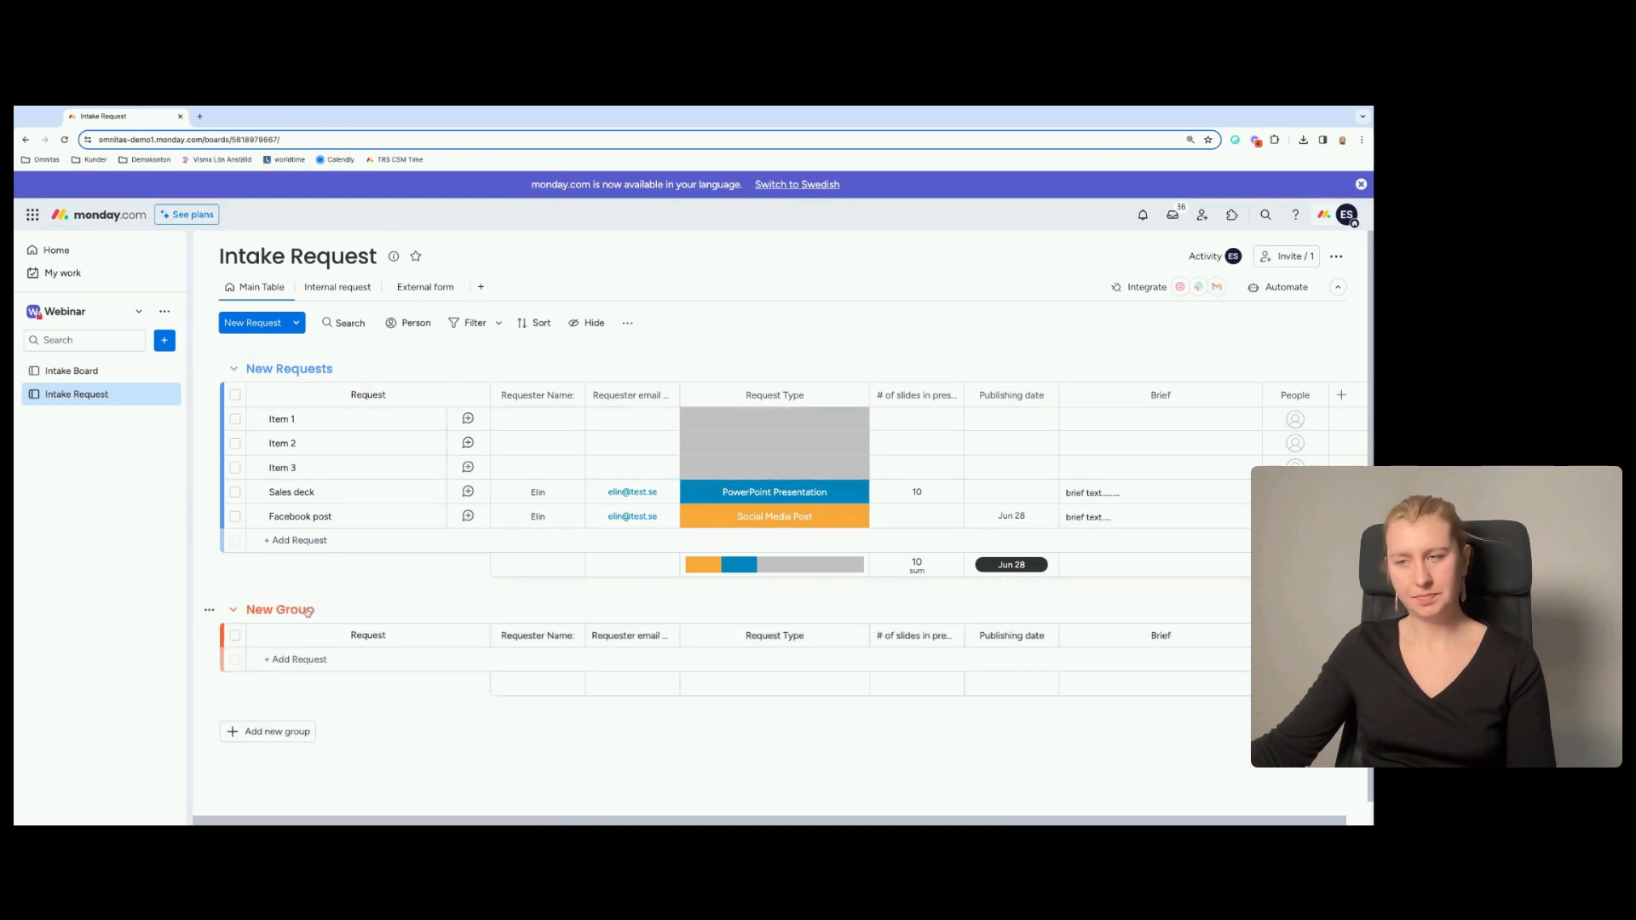
triple_click(357, 610)
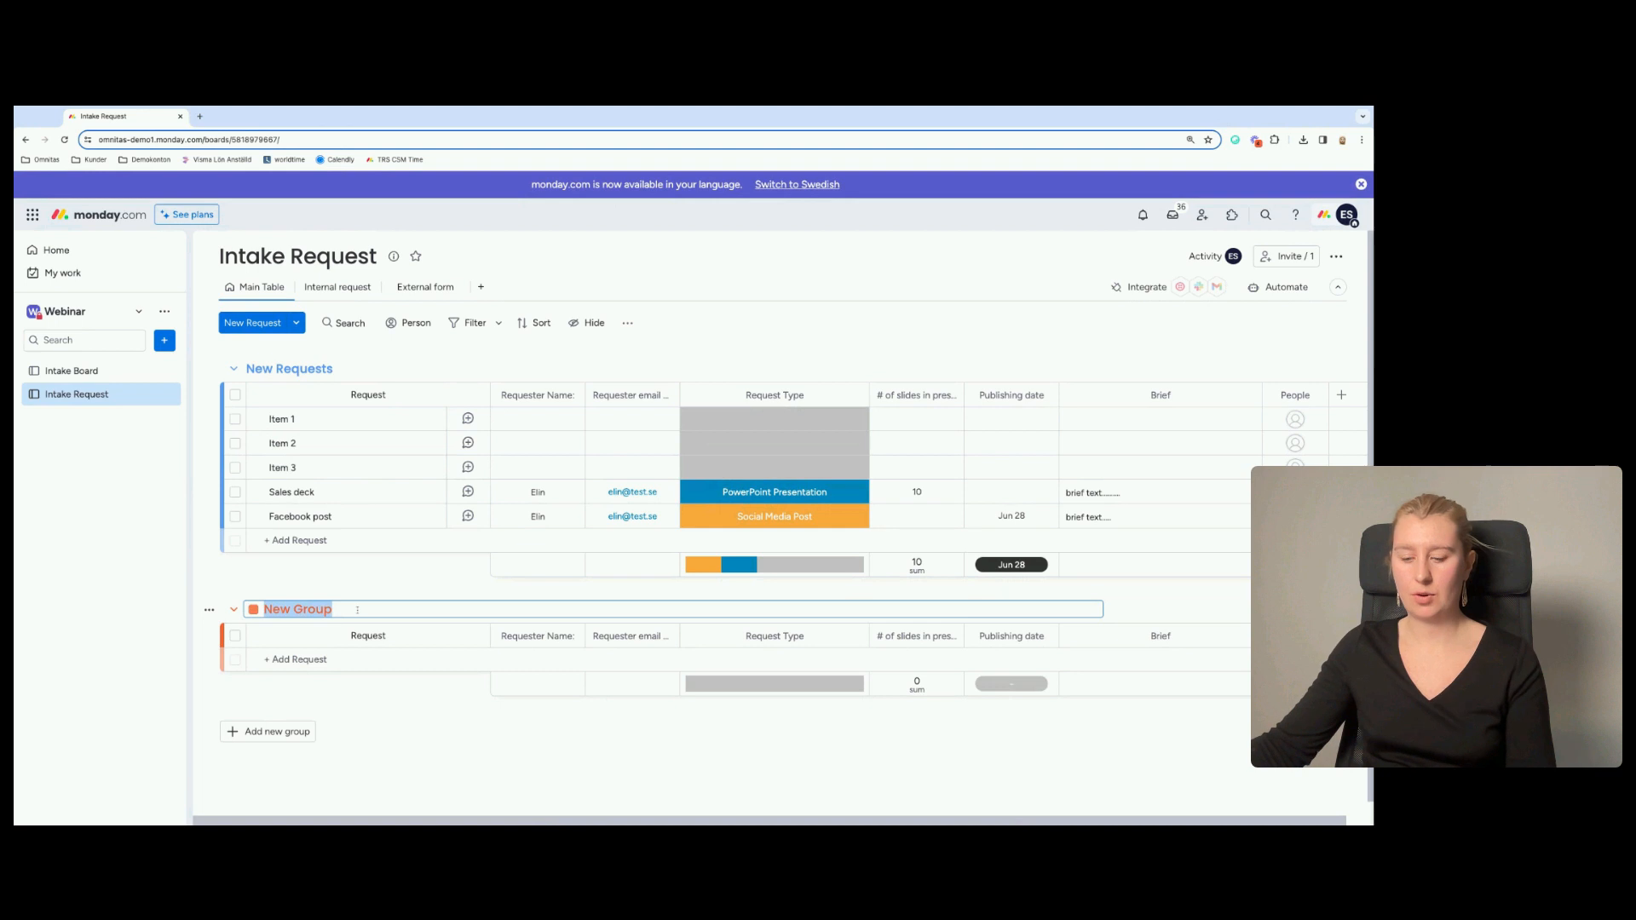
type("Approved")
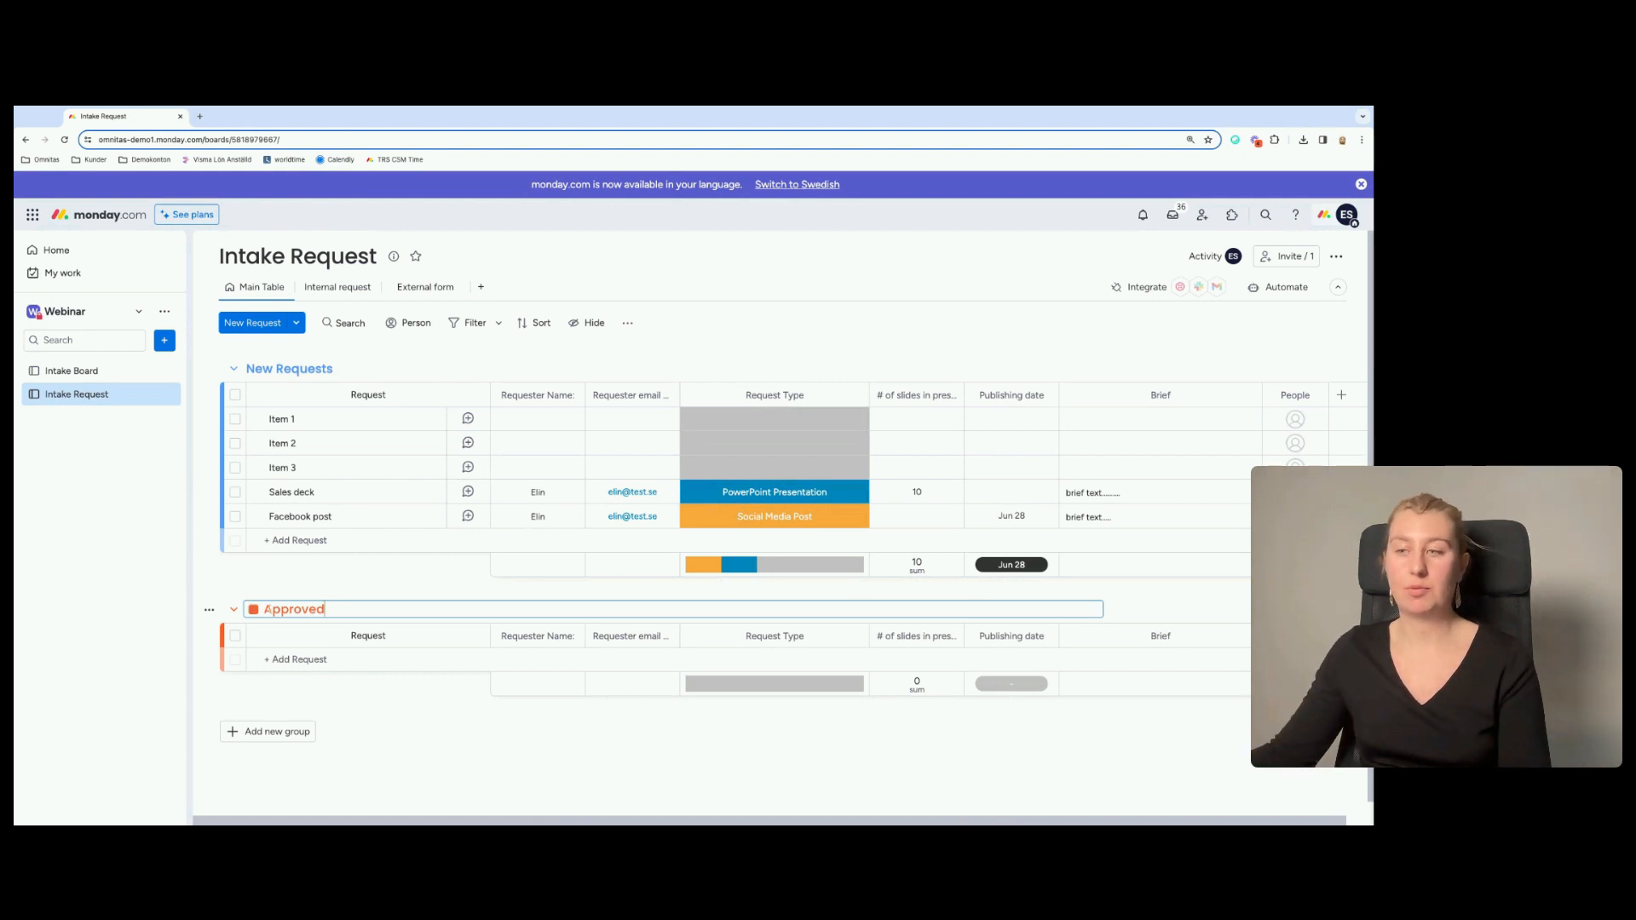
left_click(253, 609)
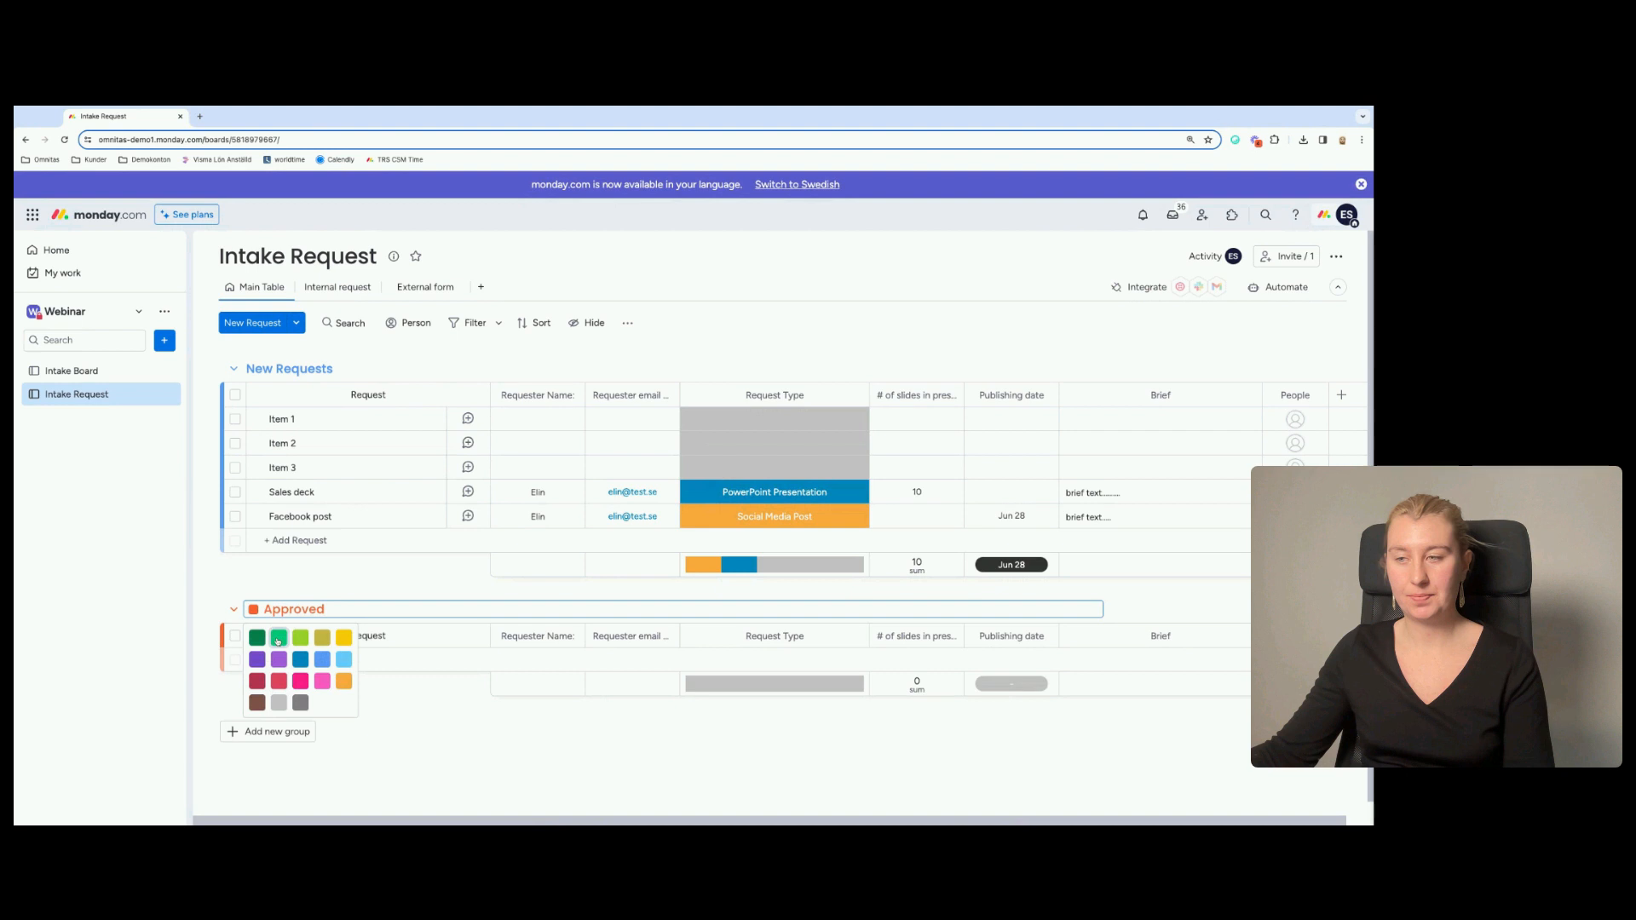
left_click(278, 639)
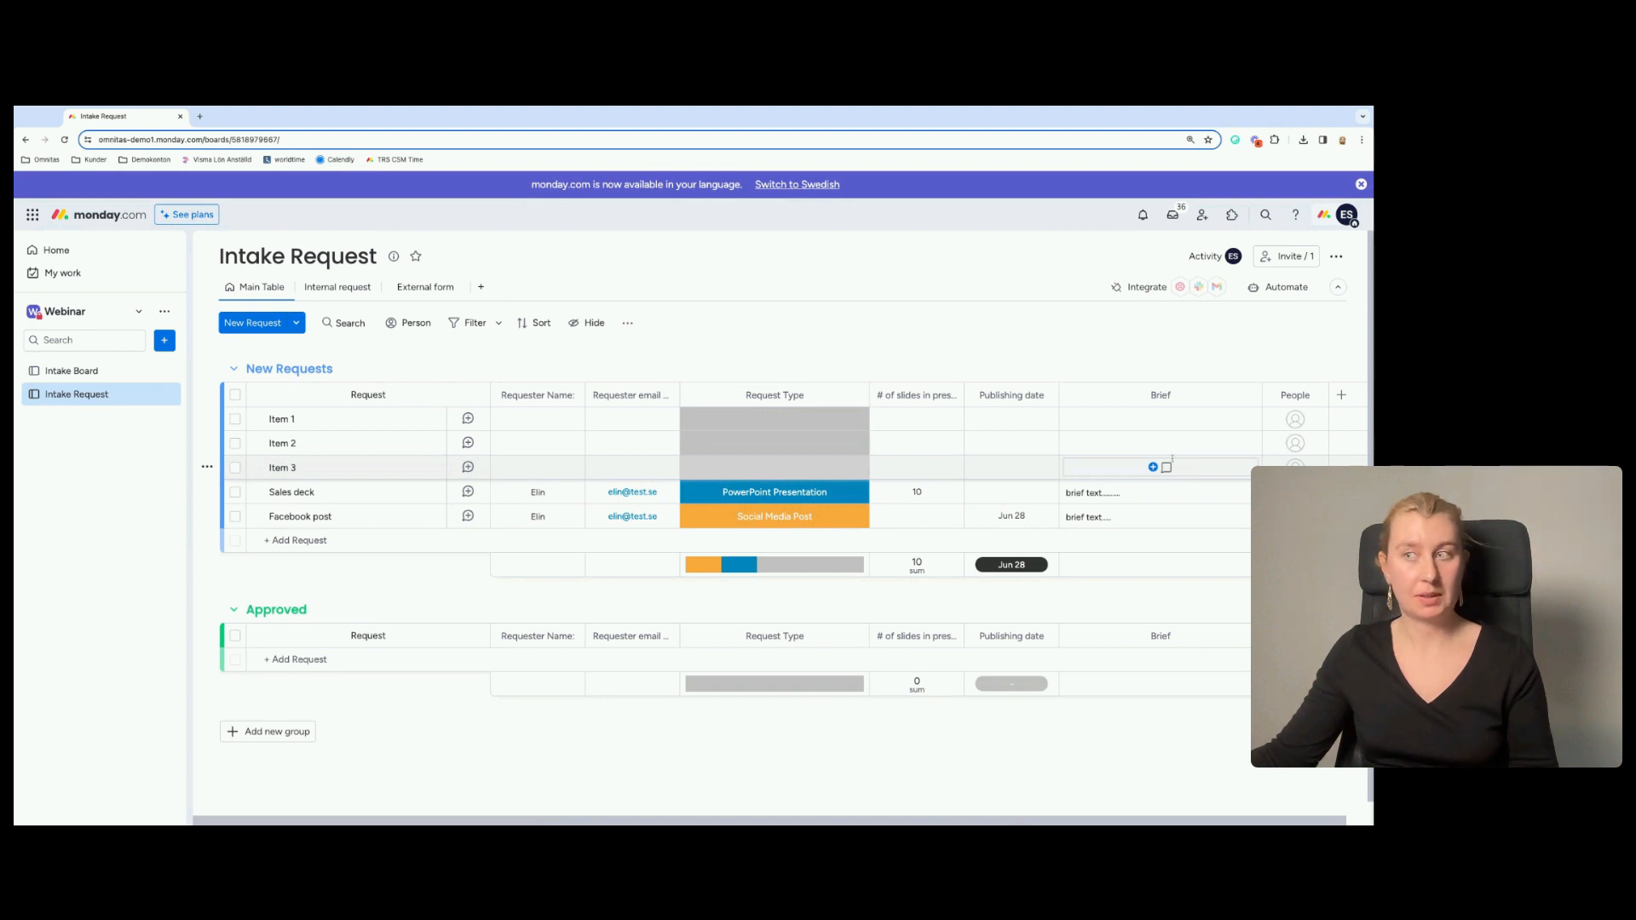
Add another group named Denied below Approved and colour it red.
left_click(267, 731)
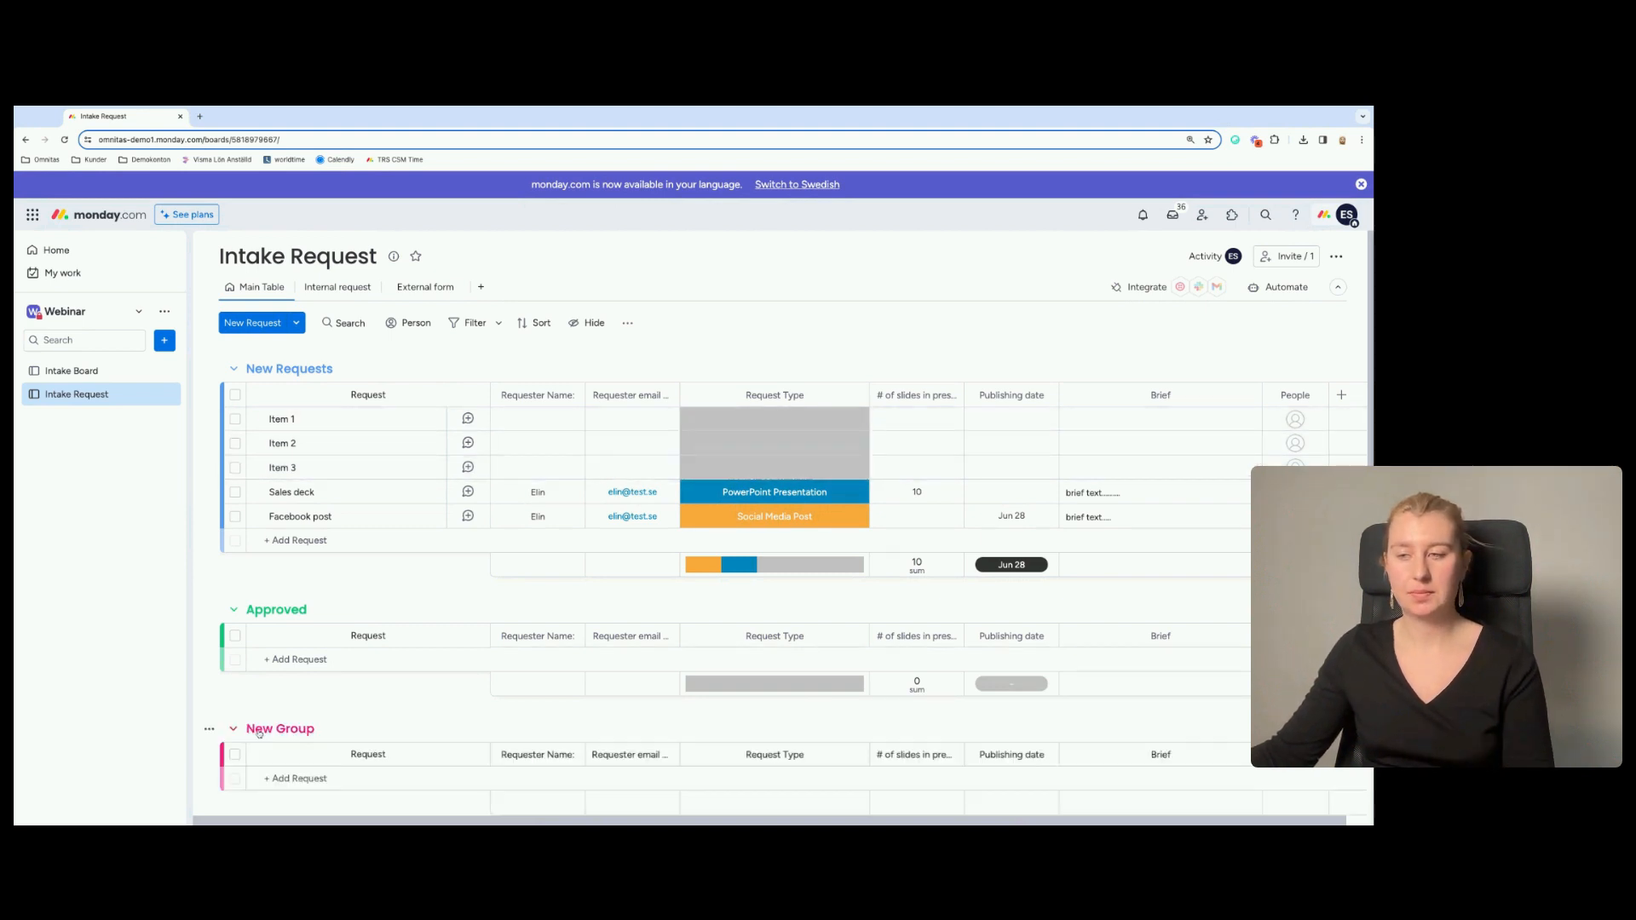
scroll(384, 719, "down", 3)
left_click_drag(336, 642, 256, 643)
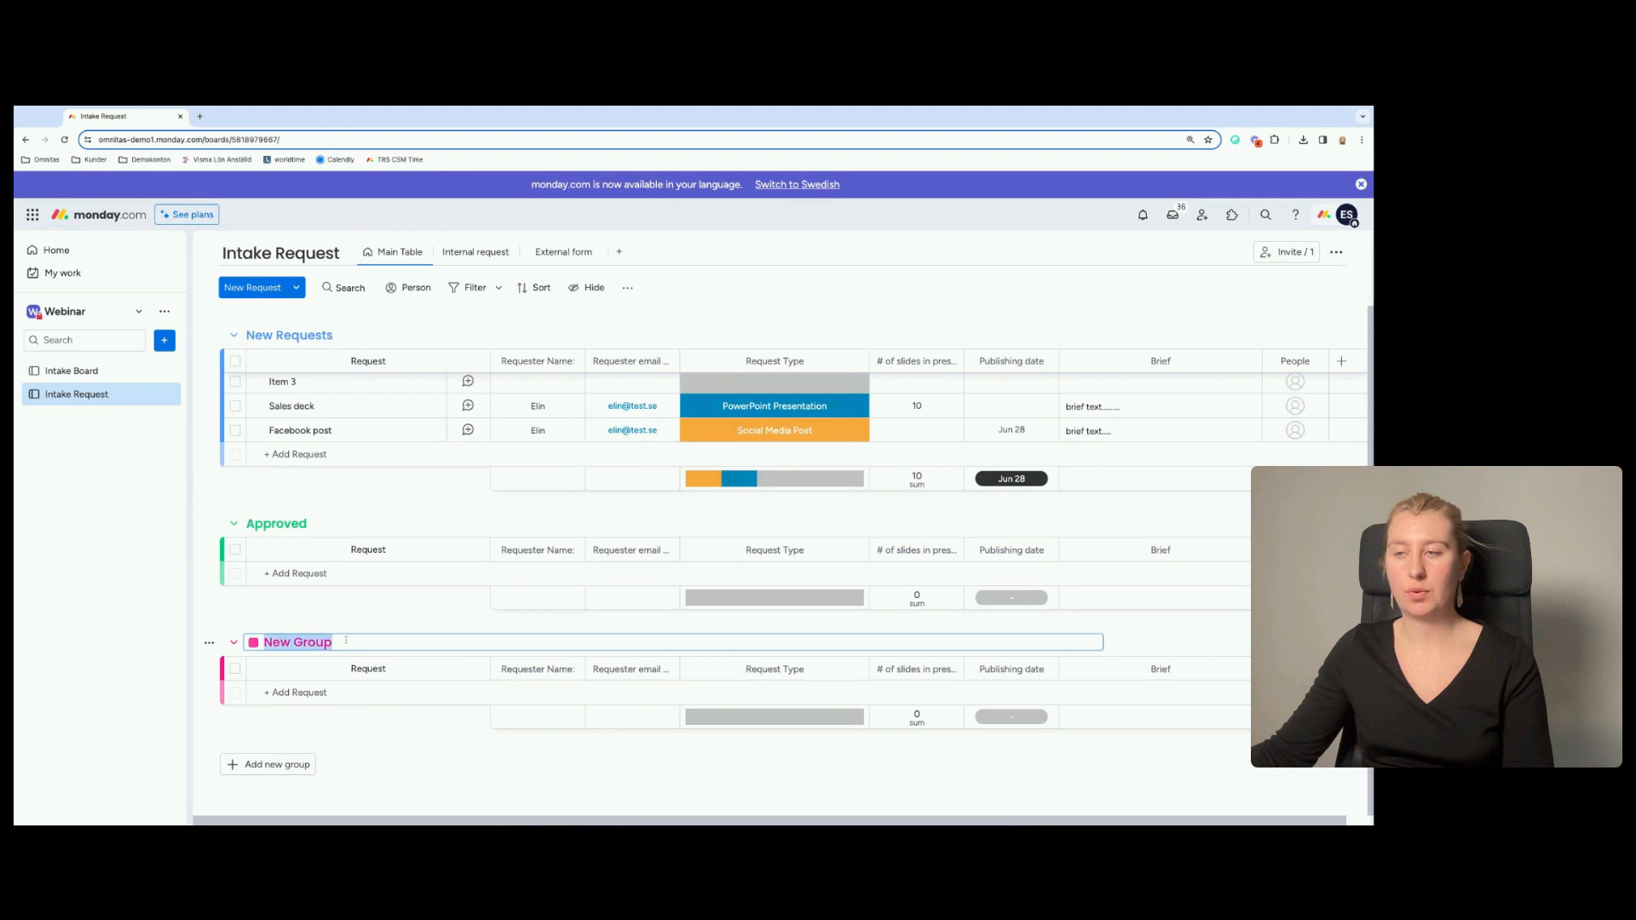
type("Den")
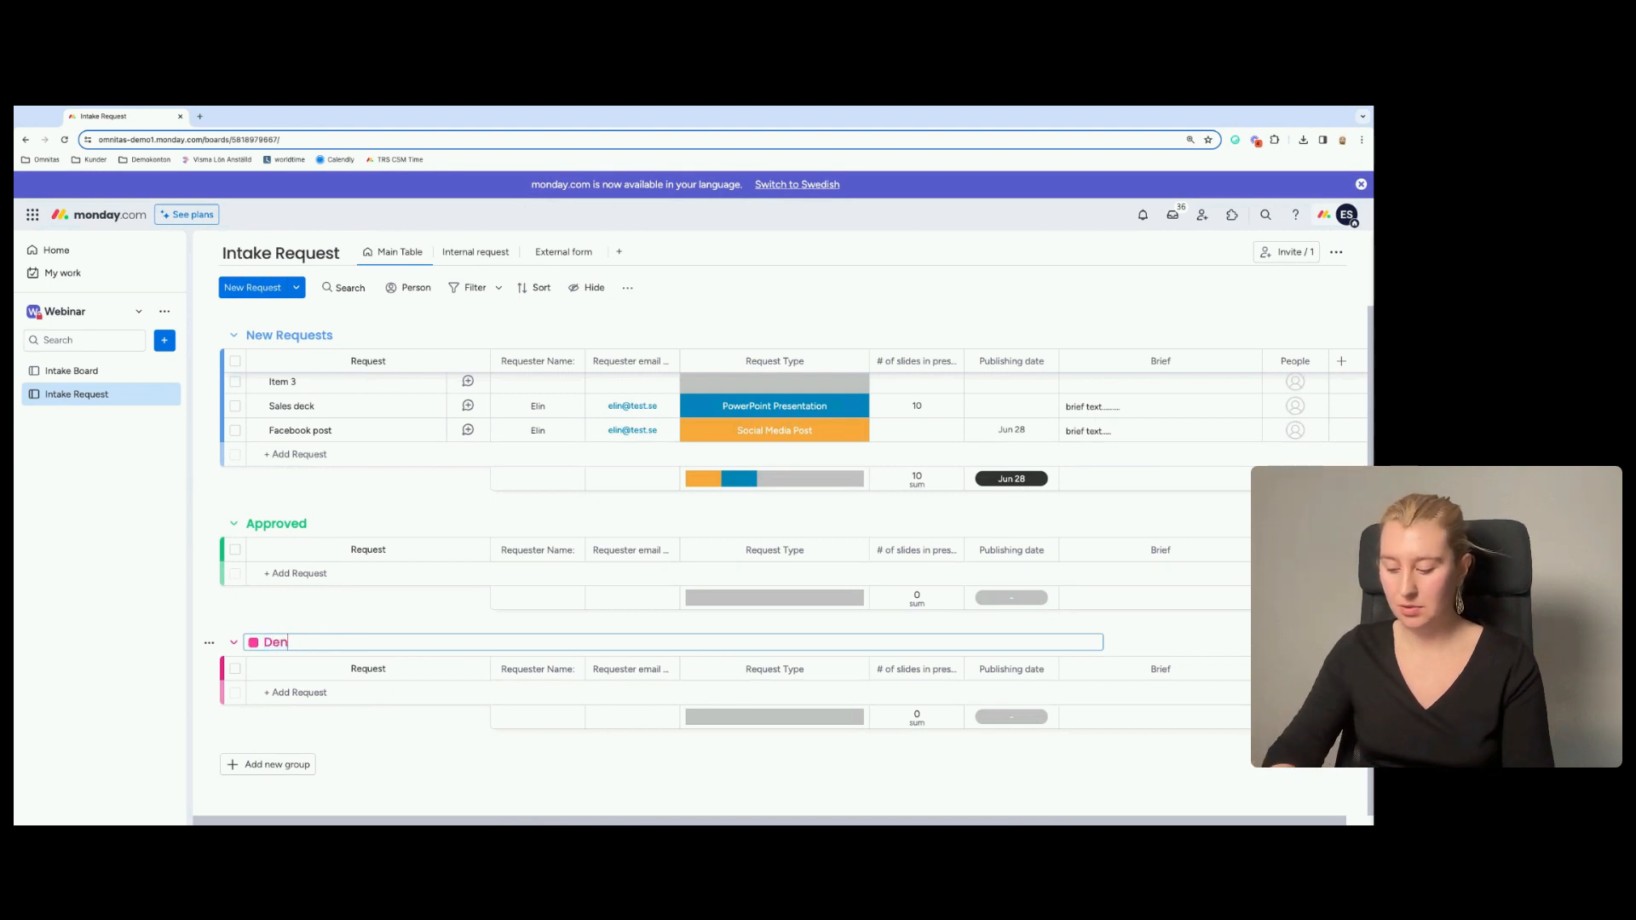
type("ied")
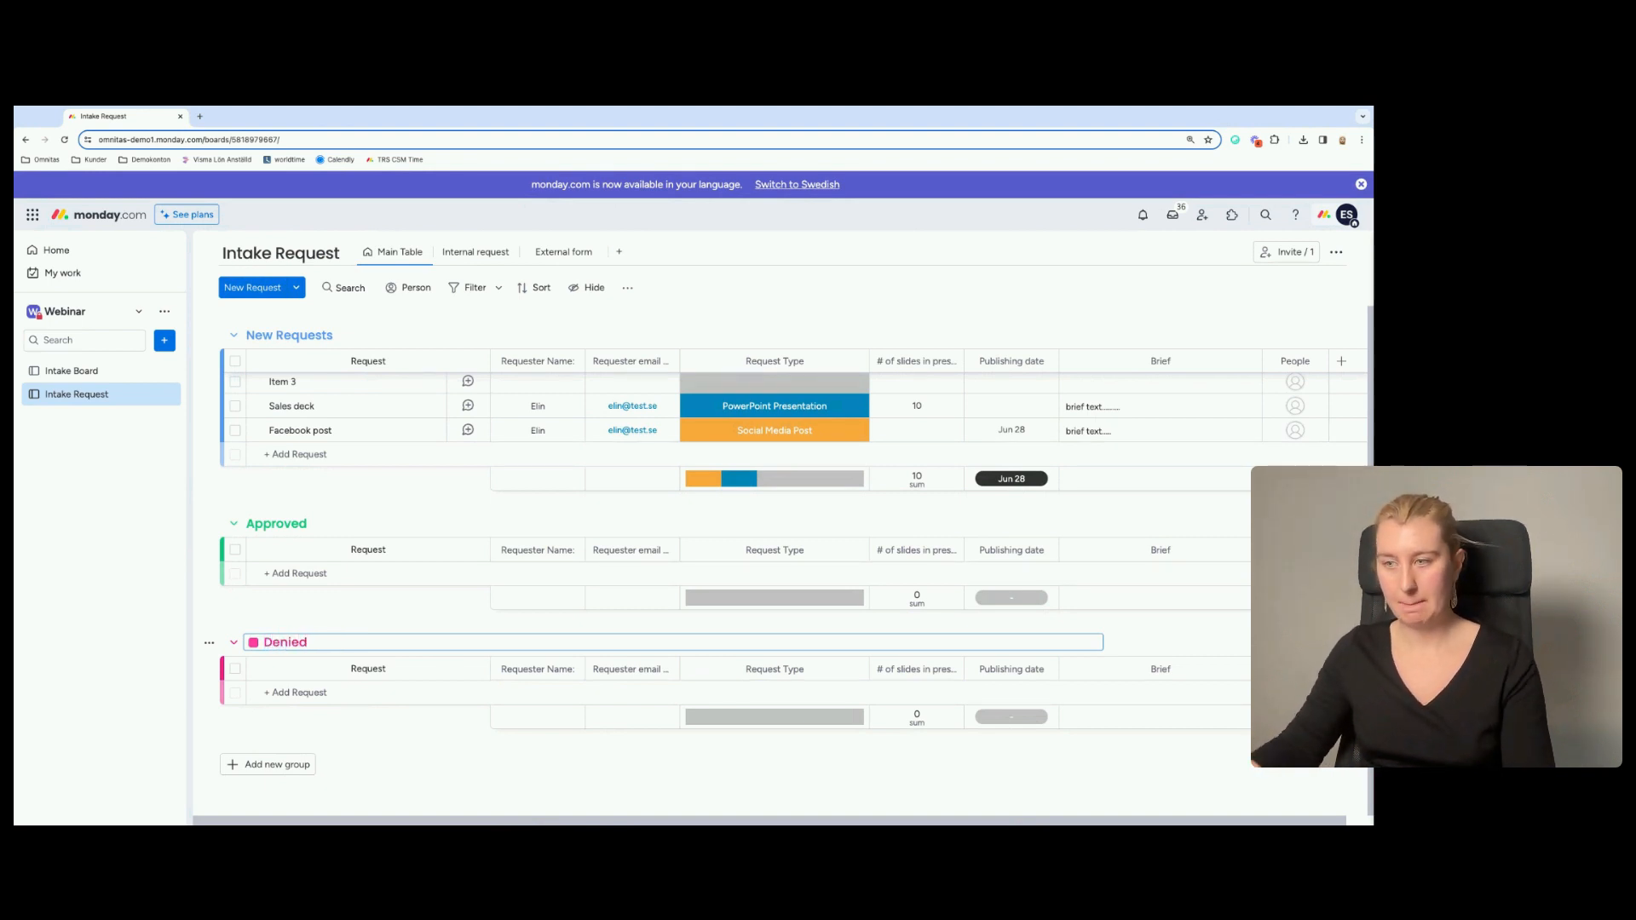
left_click(253, 642)
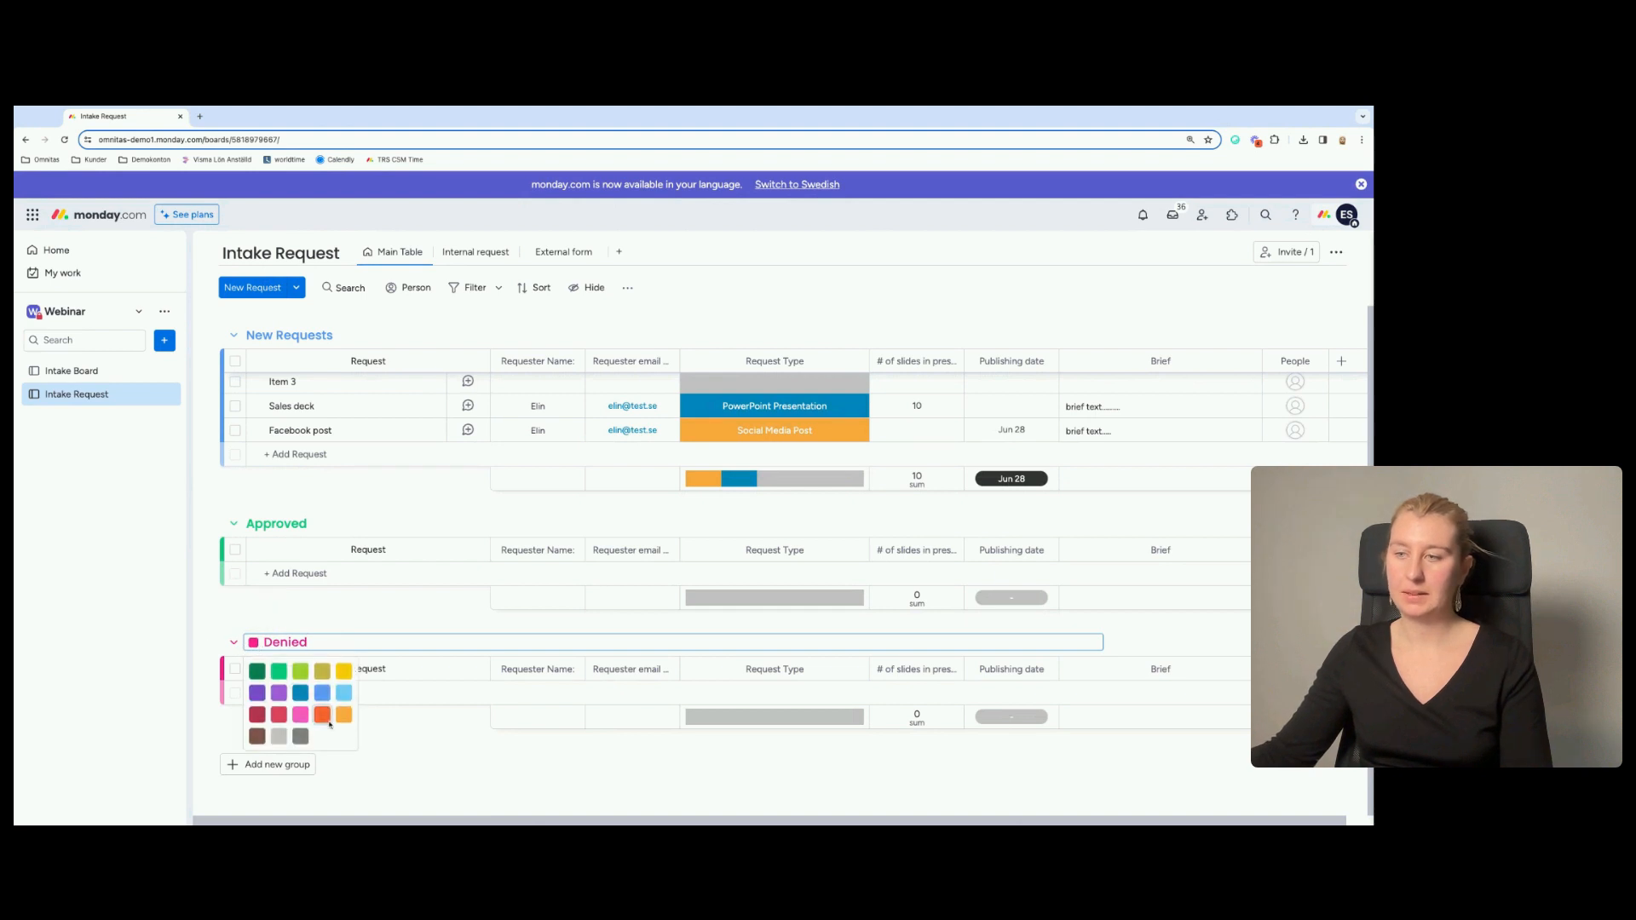
left_click(279, 716)
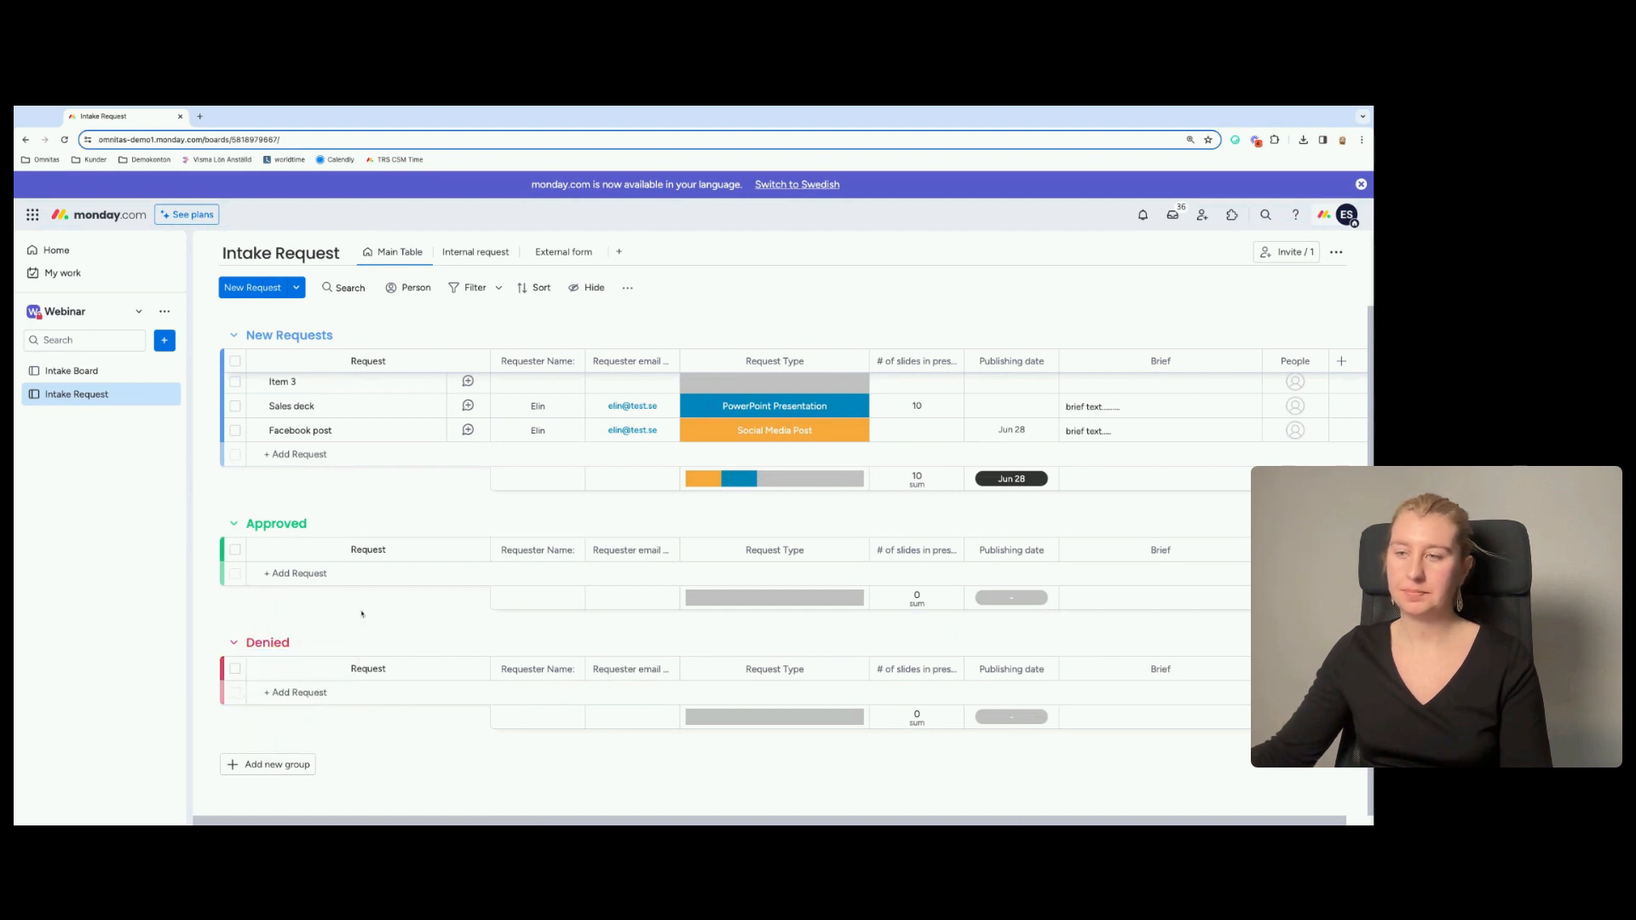
Add a Status column to the board and place it directly after the Request column.
scroll(365, 579, "up", 3)
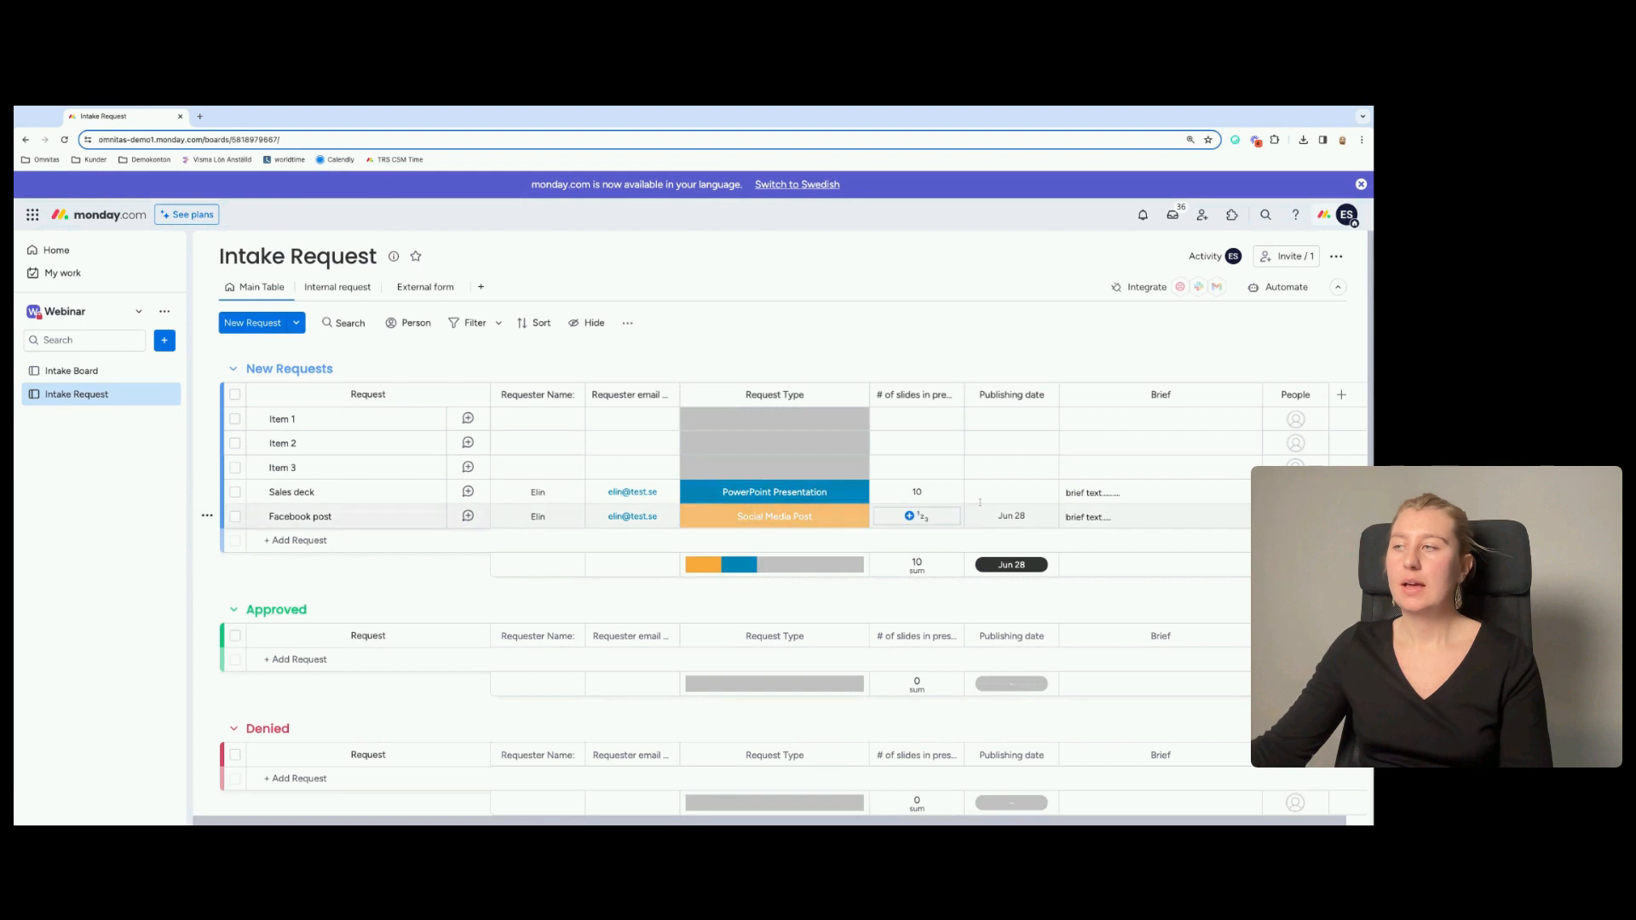
left_click(1343, 395)
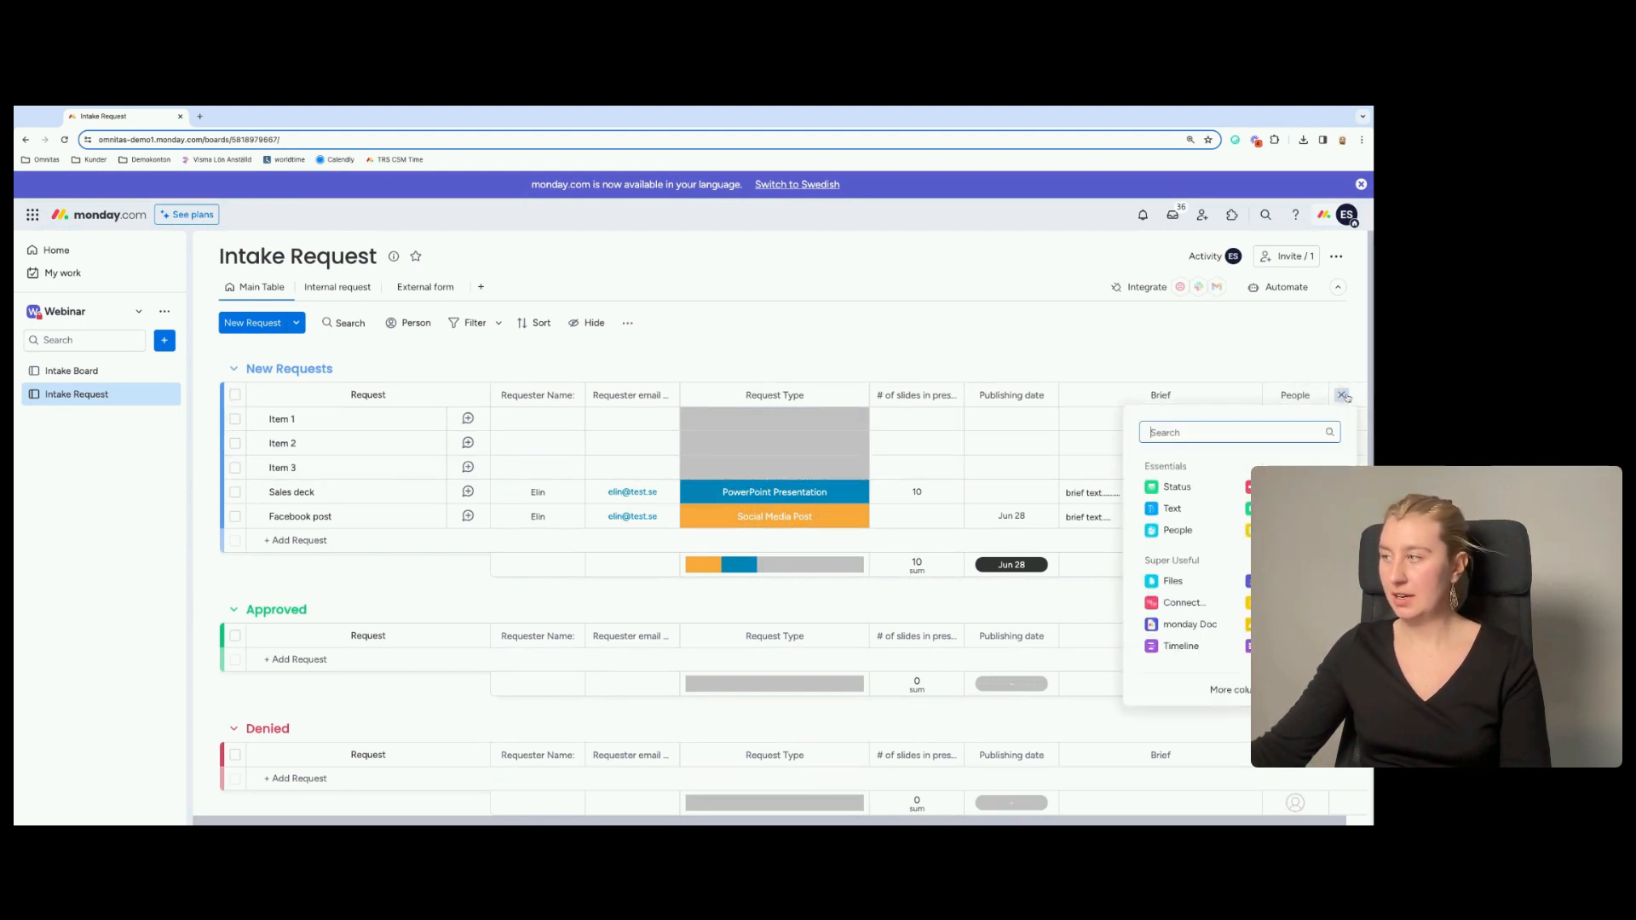
left_click(1171, 489)
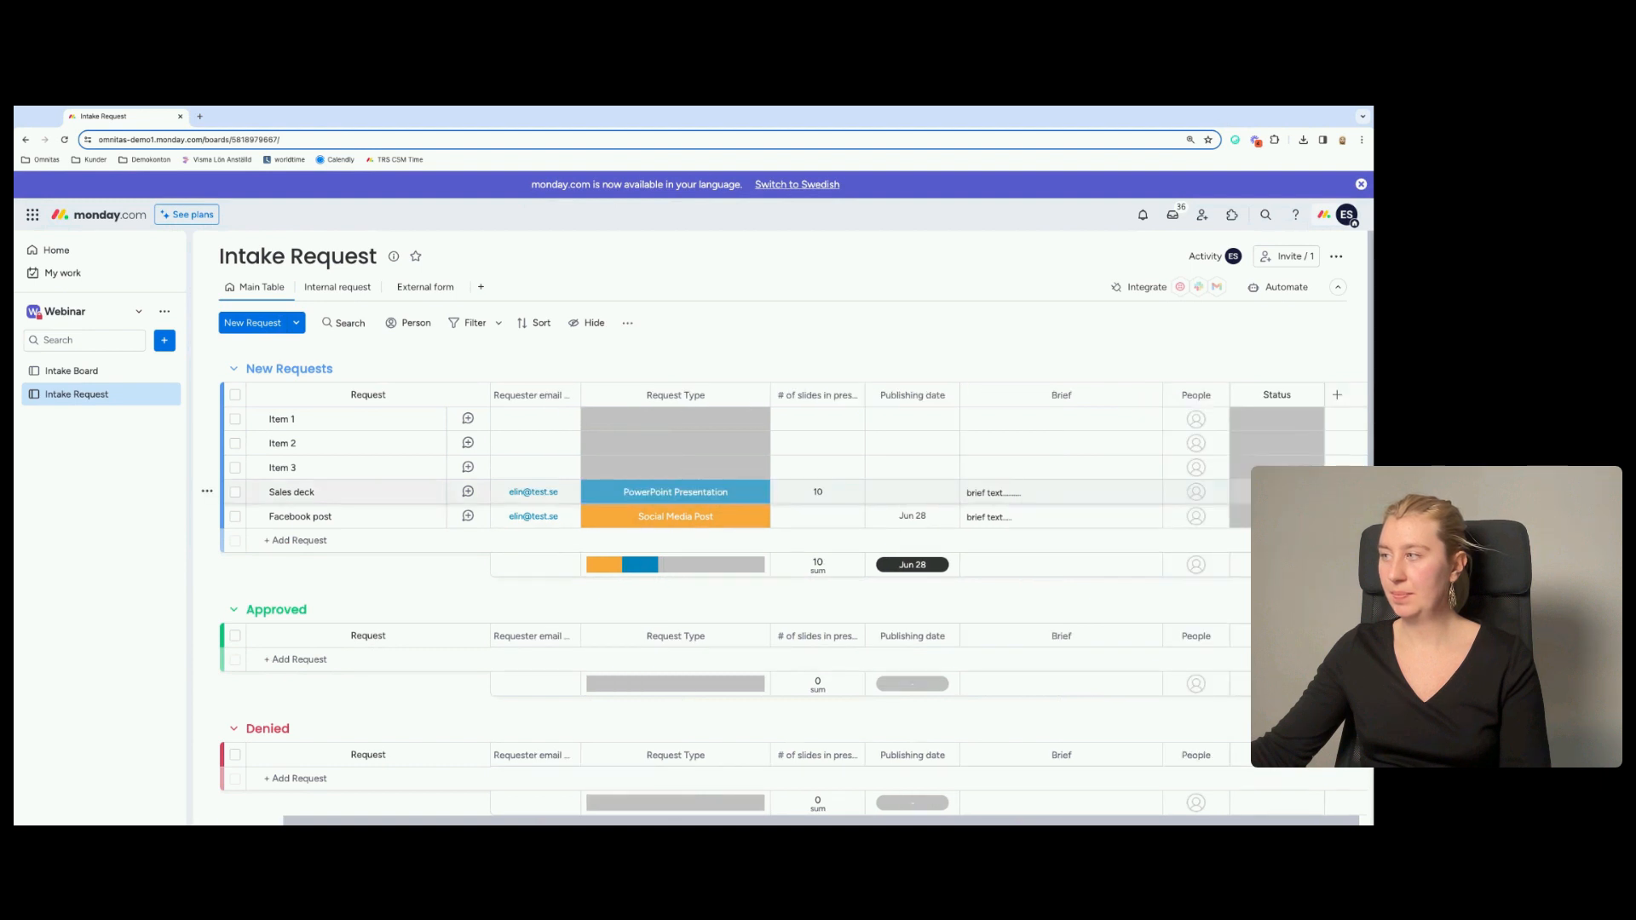
left_click_drag(1252, 398, 533, 431)
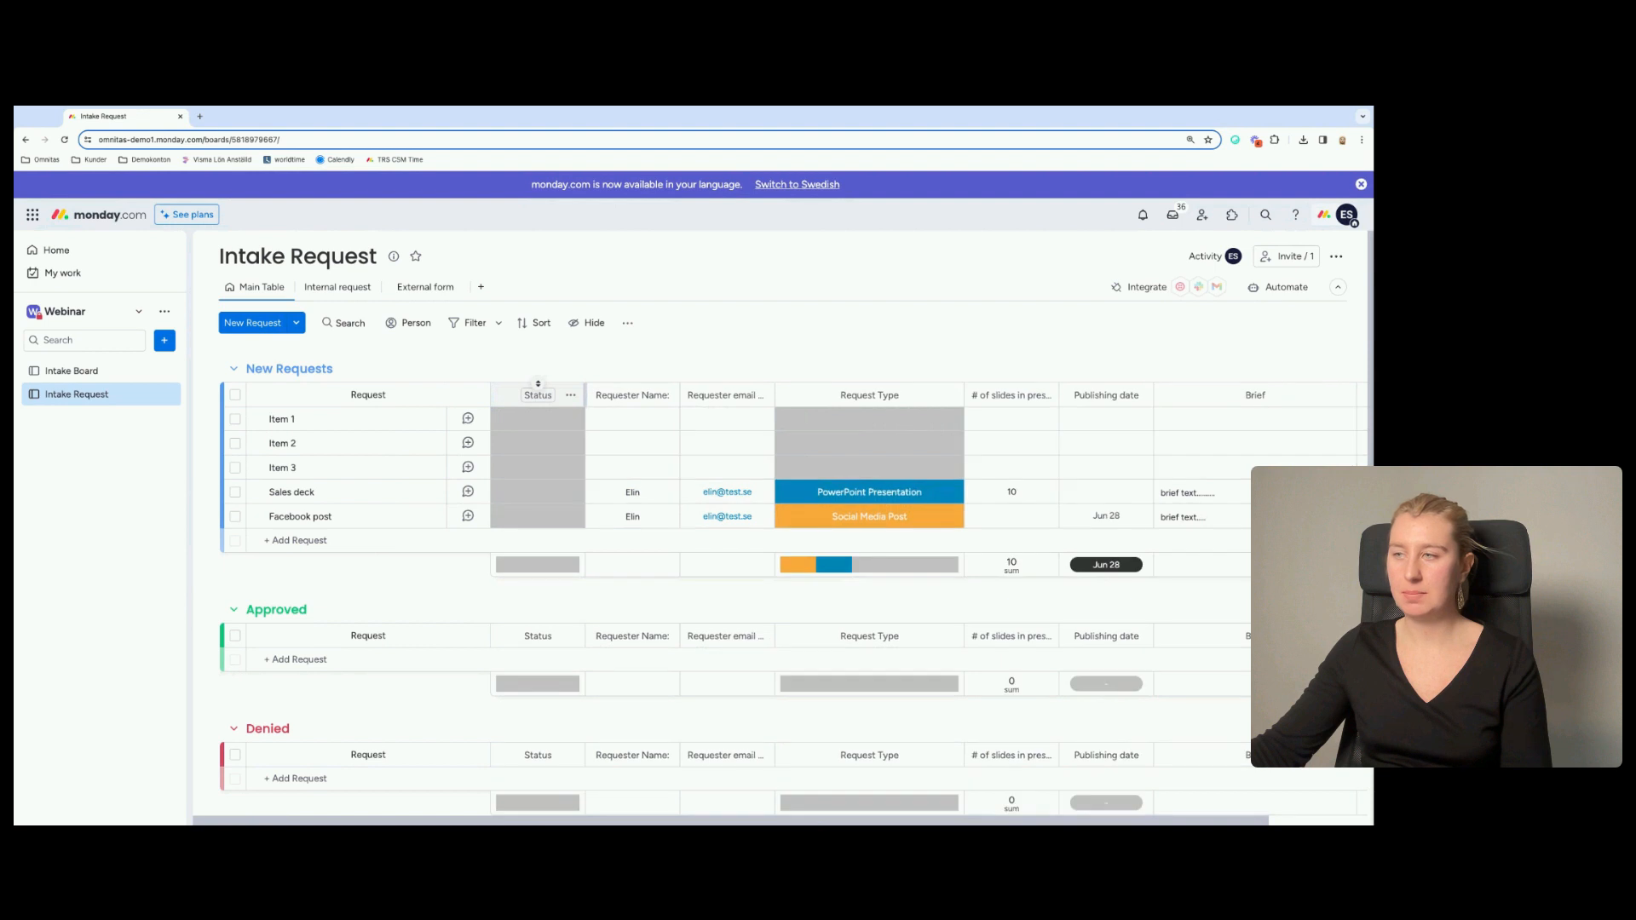
Remove every Status column label except Klar, Pågående, Fastnat and the grey default label.
left_click(528, 422)
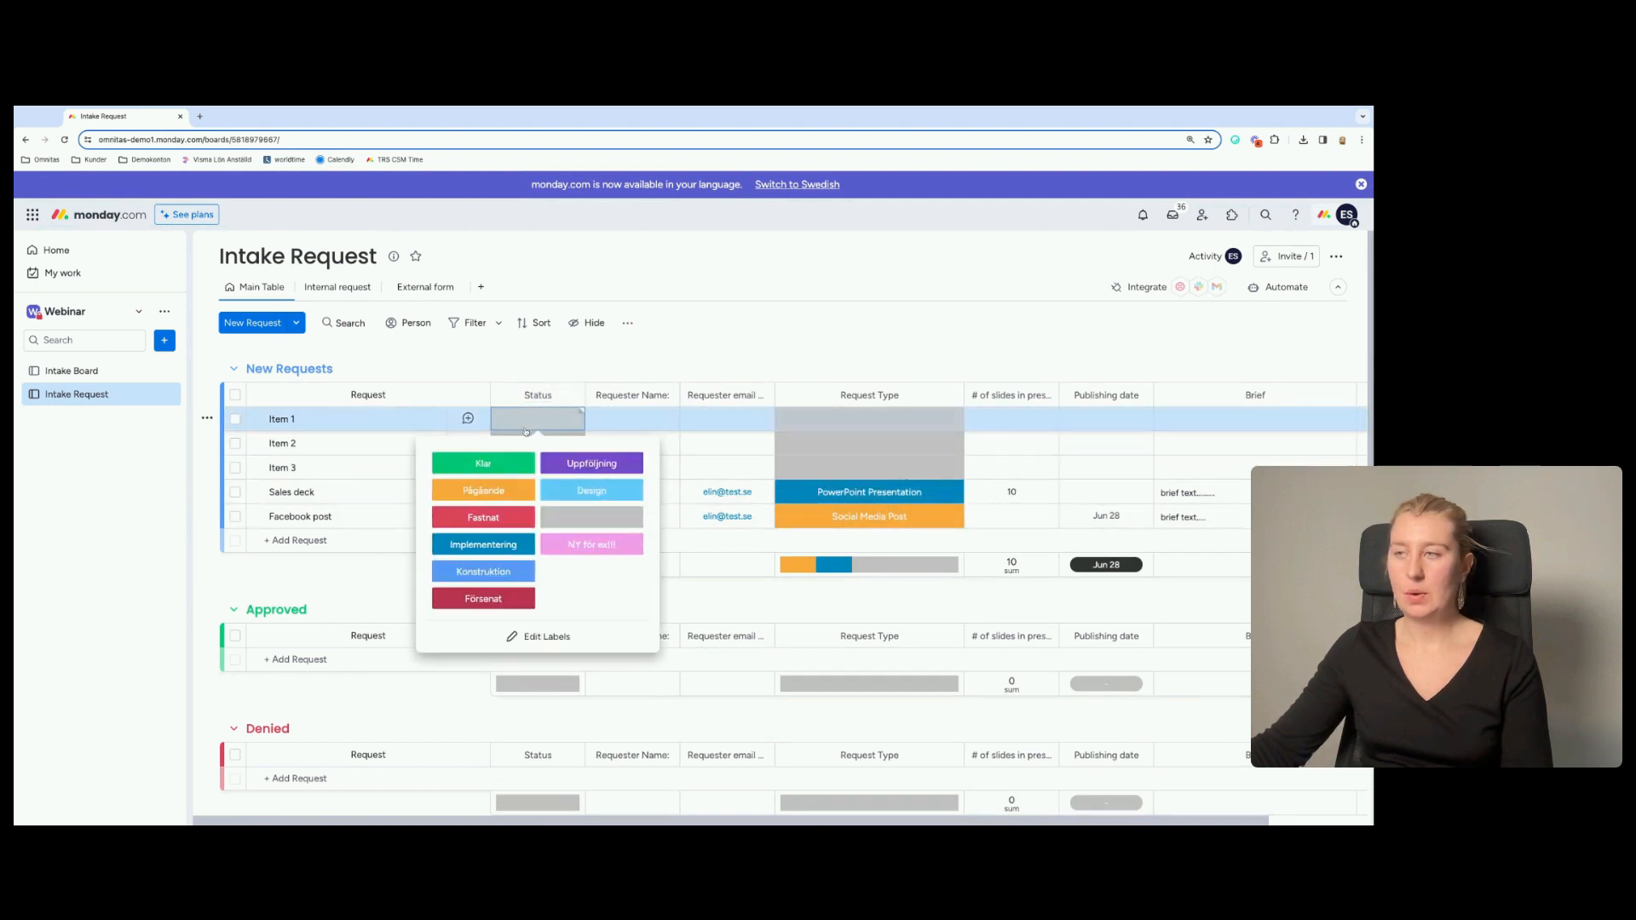
left_click(537, 636)
left_click(531, 599)
left_click(533, 571)
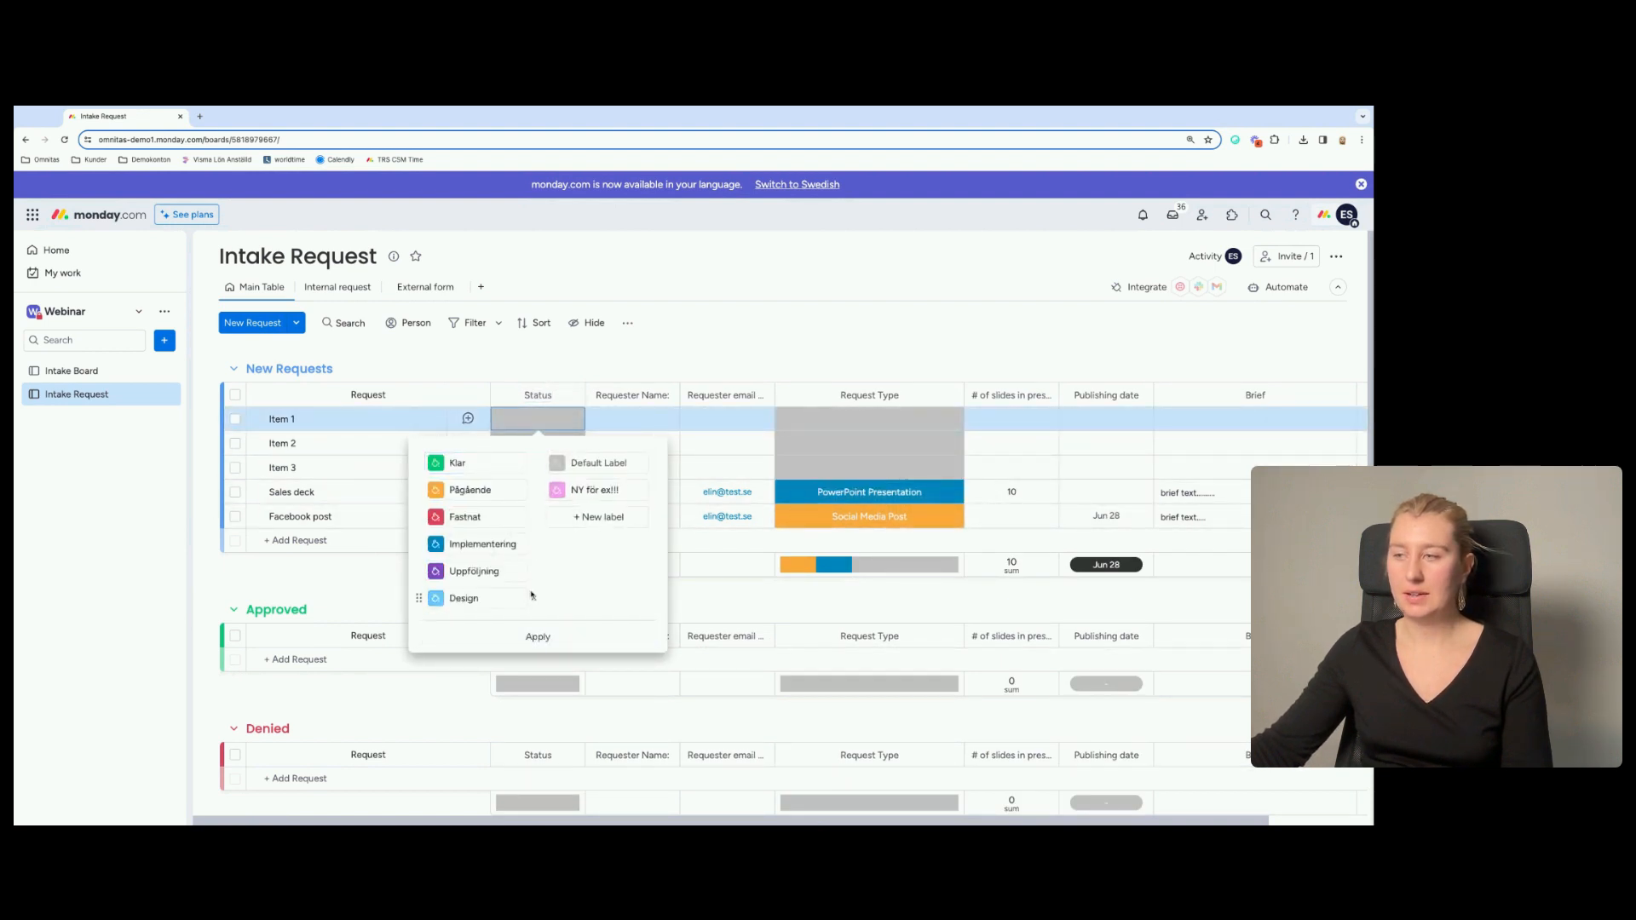
left_click(533, 571)
left_click(533, 571)
left_click(533, 544)
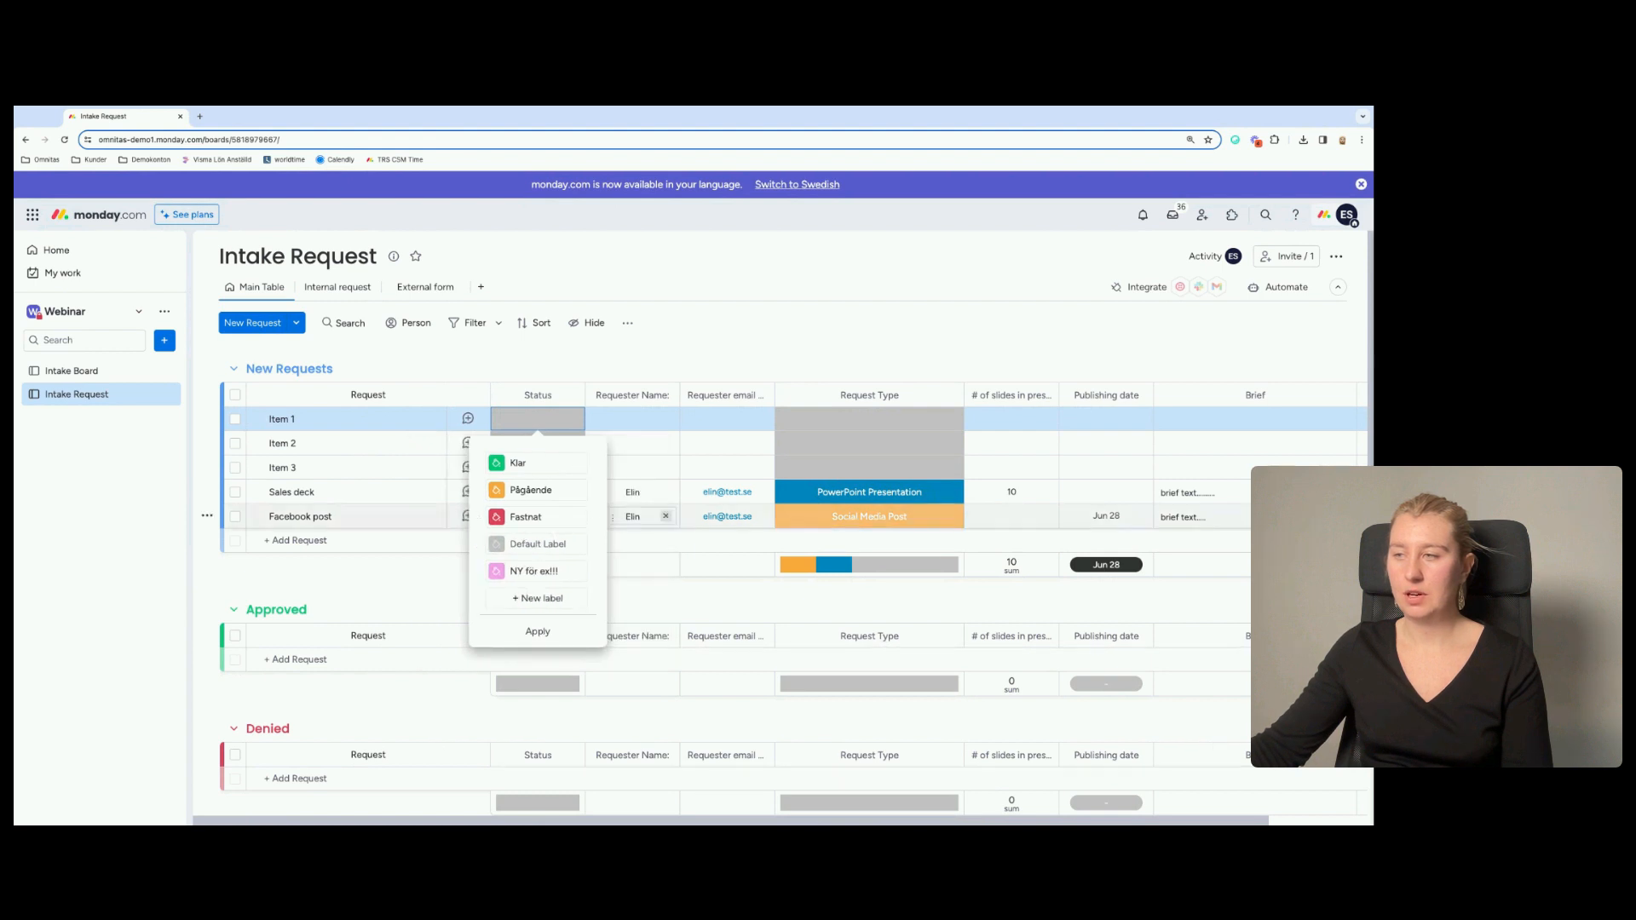
left_click(594, 570)
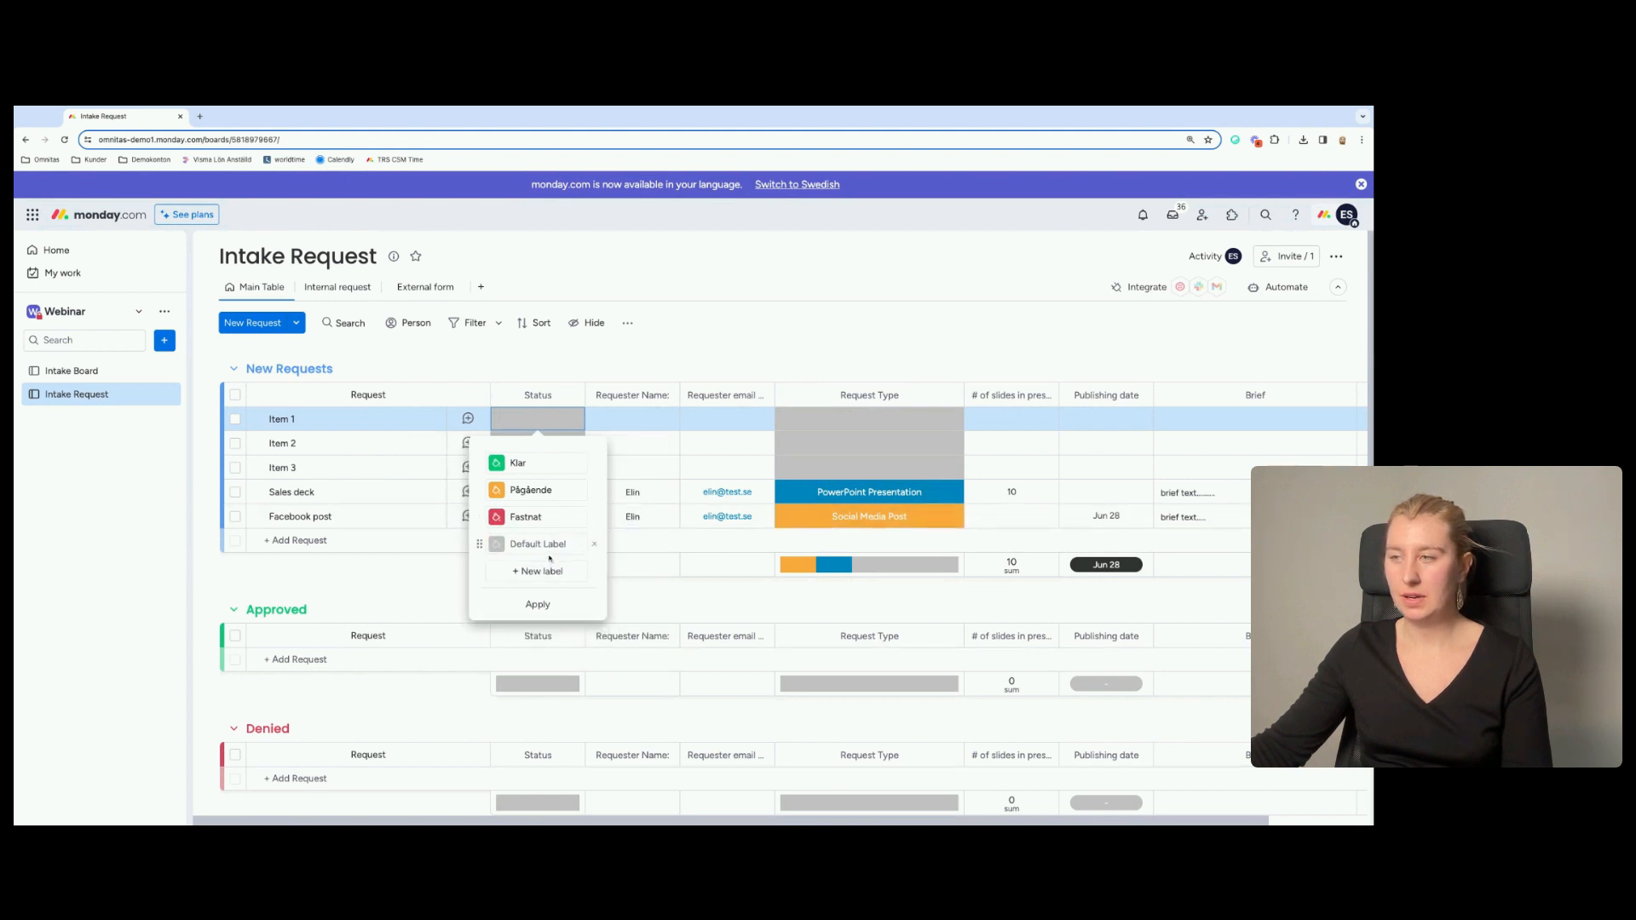
Rename the grey default status label to New request and the red Fastnat label to Denied.
left_click(558, 543)
type("New")
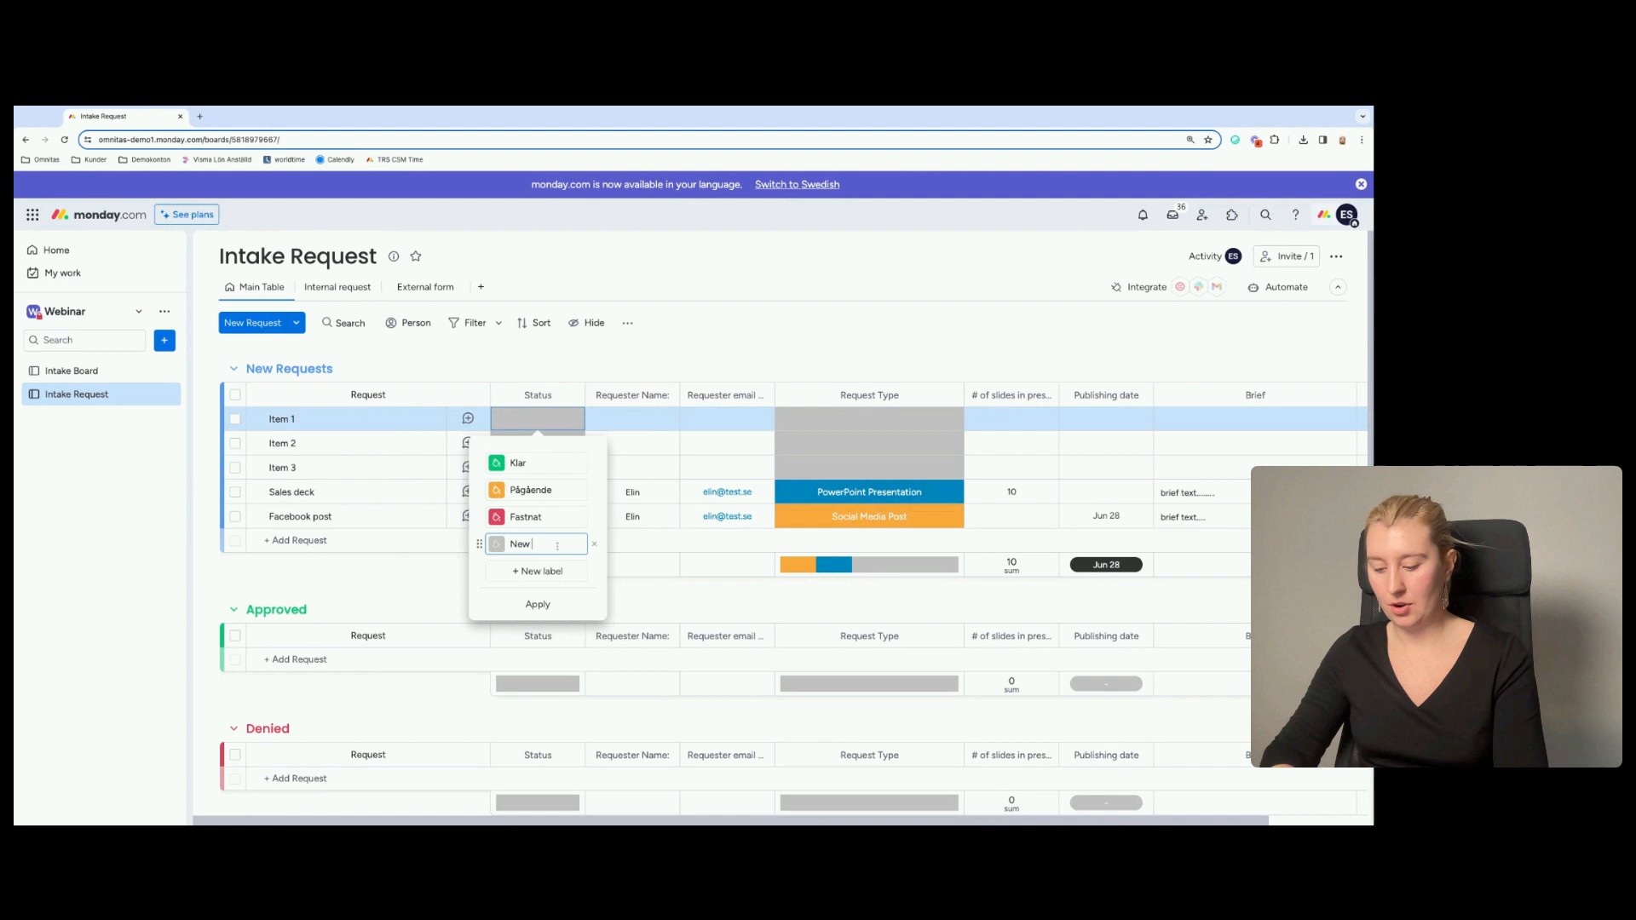
type(" request")
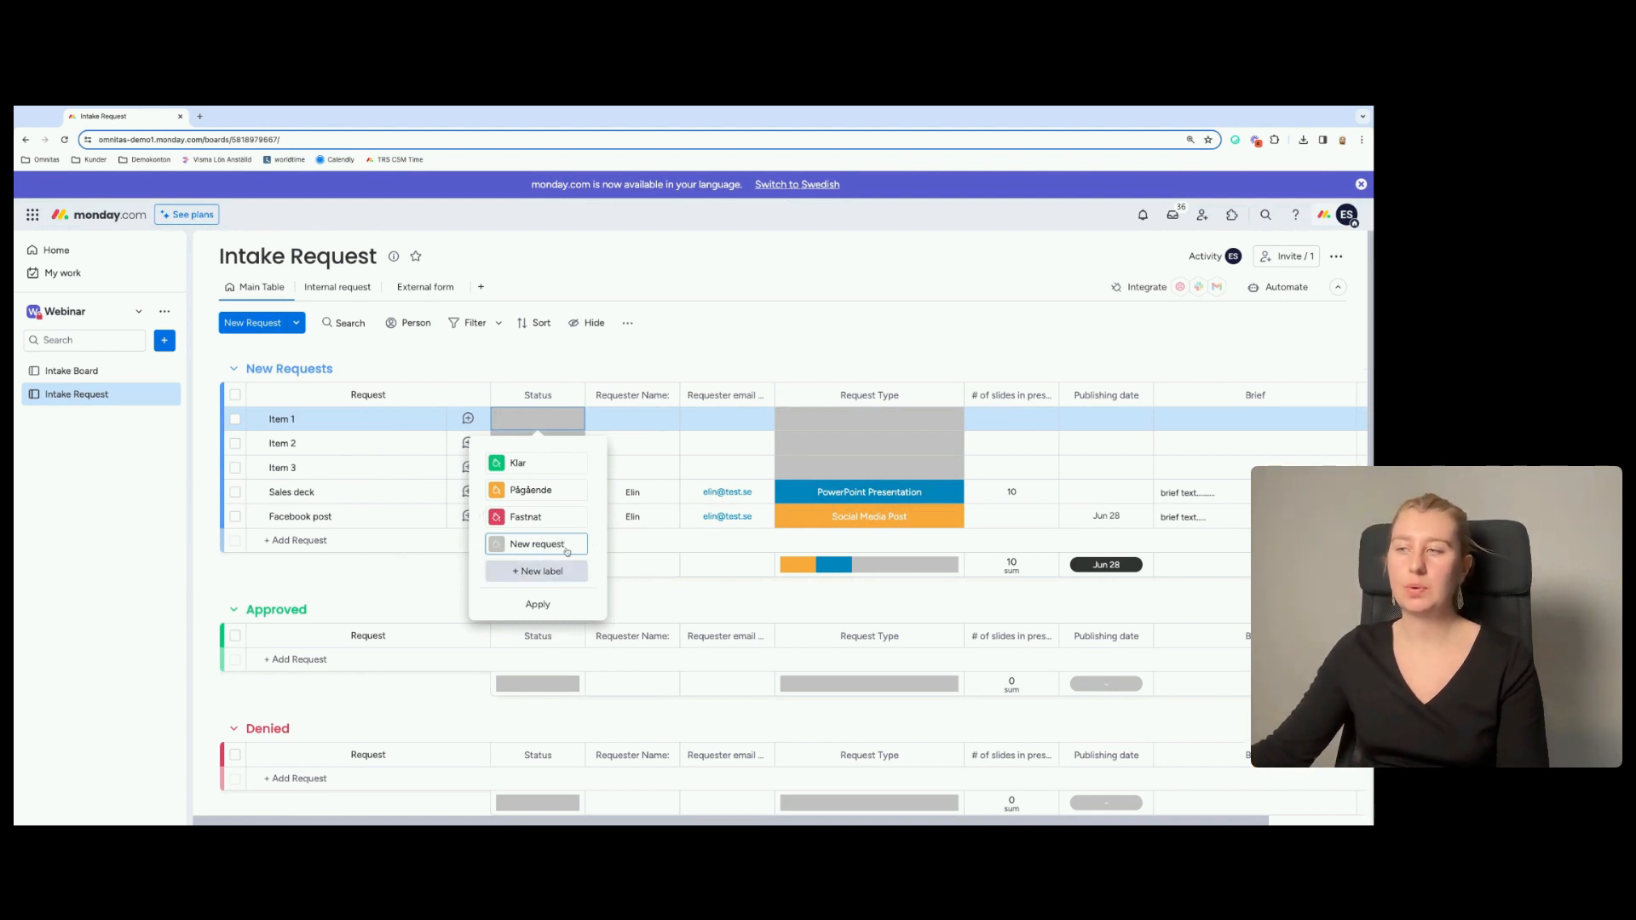
left_click(568, 517)
left_click_drag(568, 517, 503, 518)
type("d")
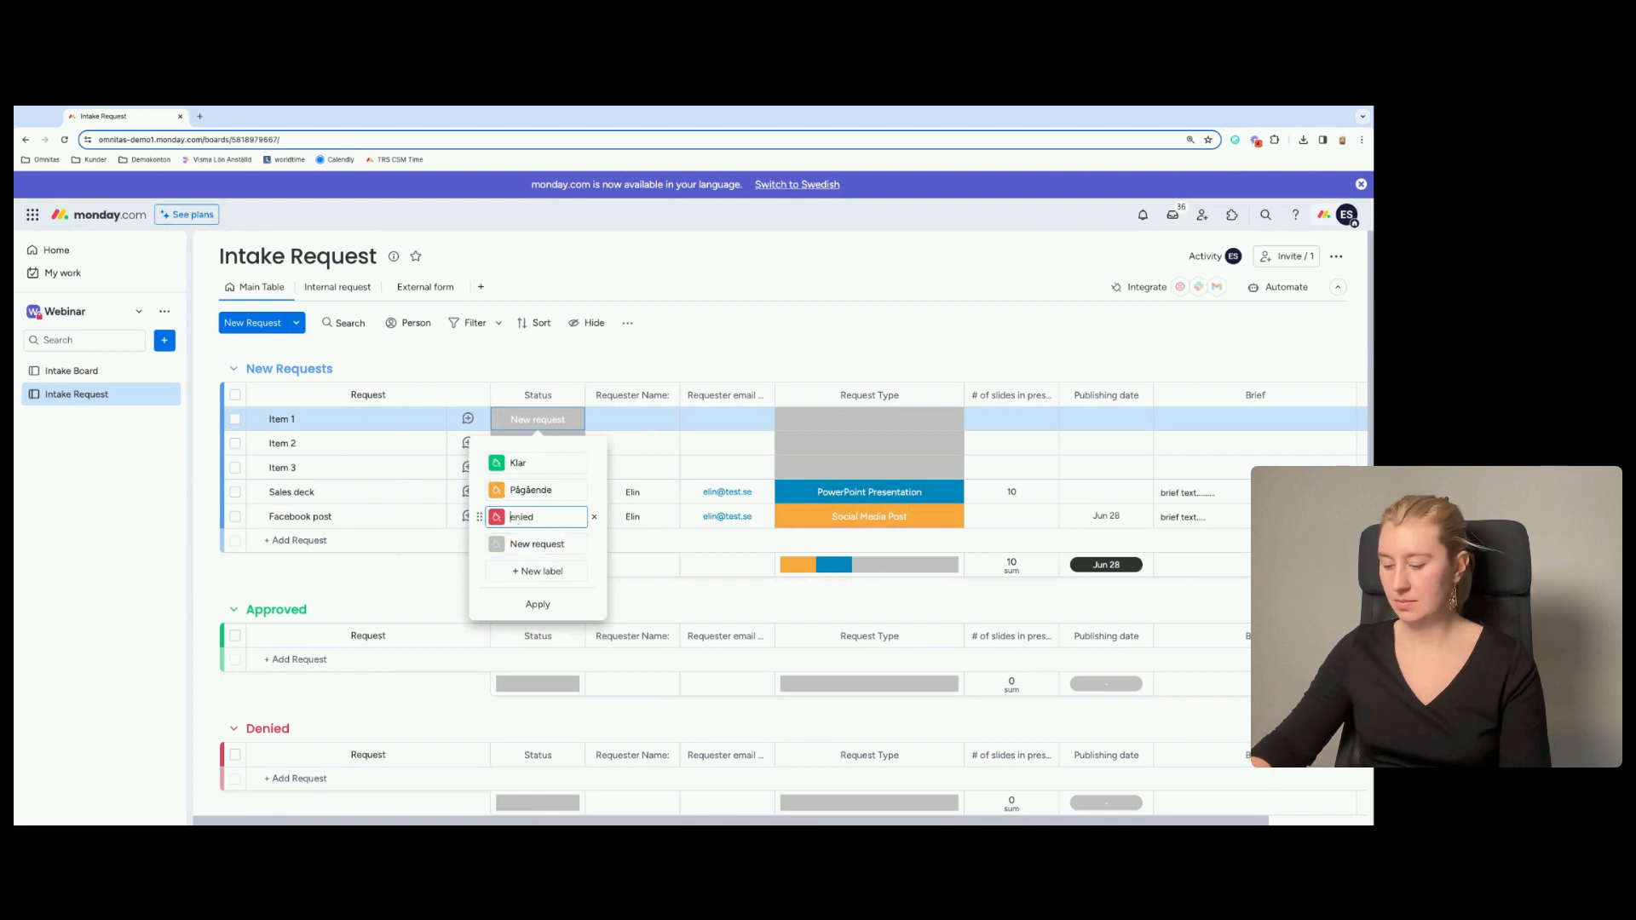
Rename the green Klar status label to Approved request.
left_click(554, 490)
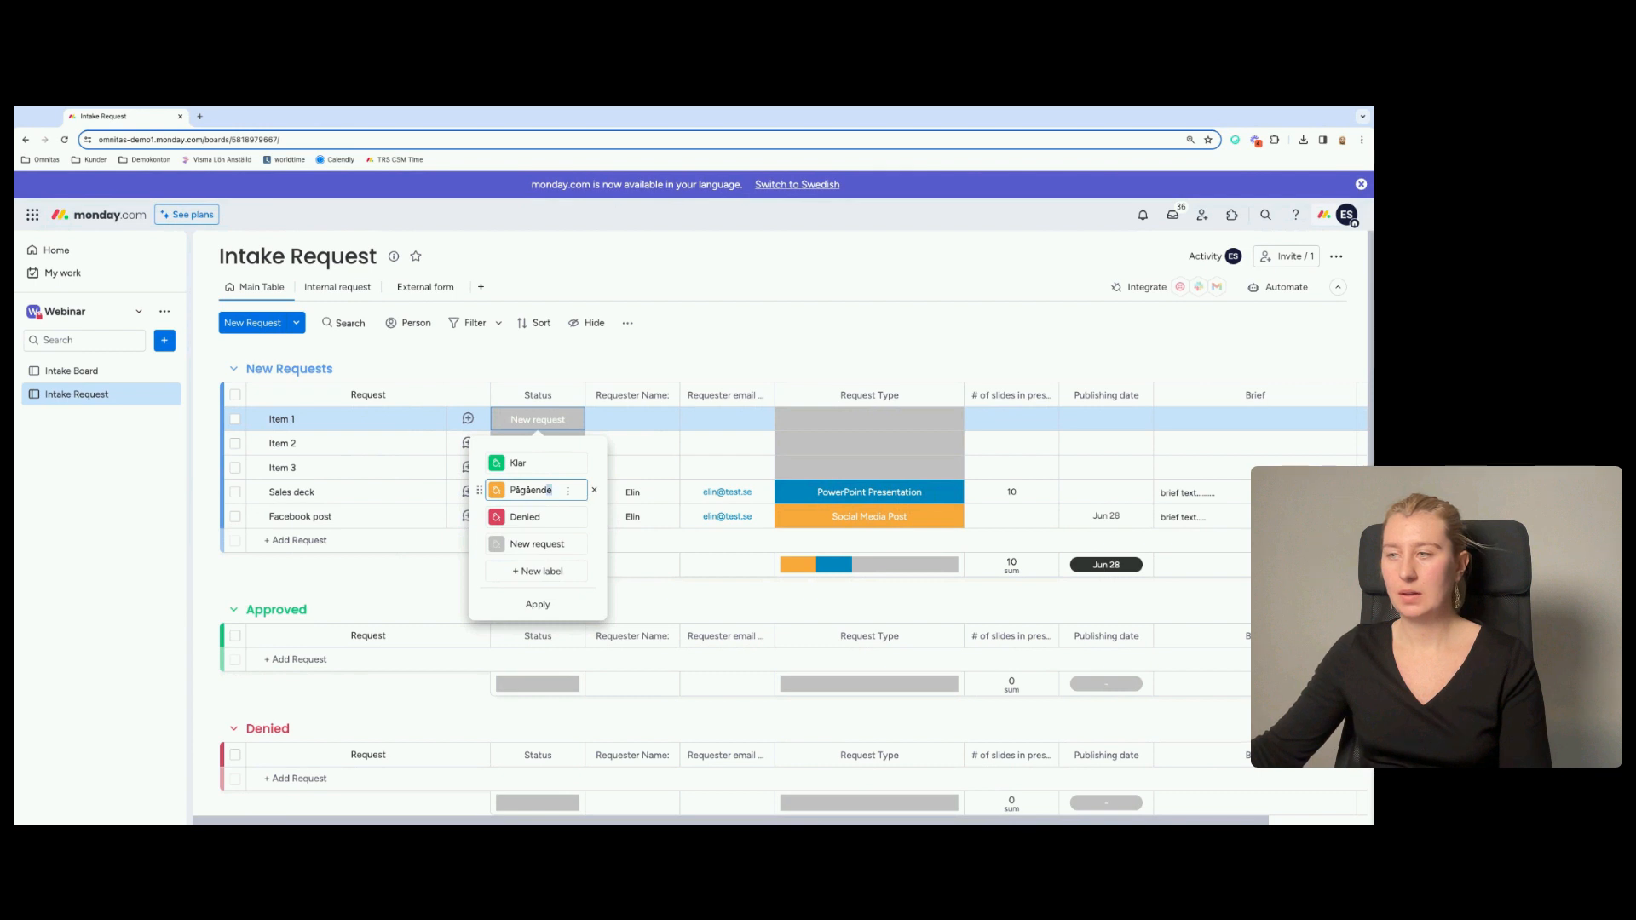
double_click(539, 462)
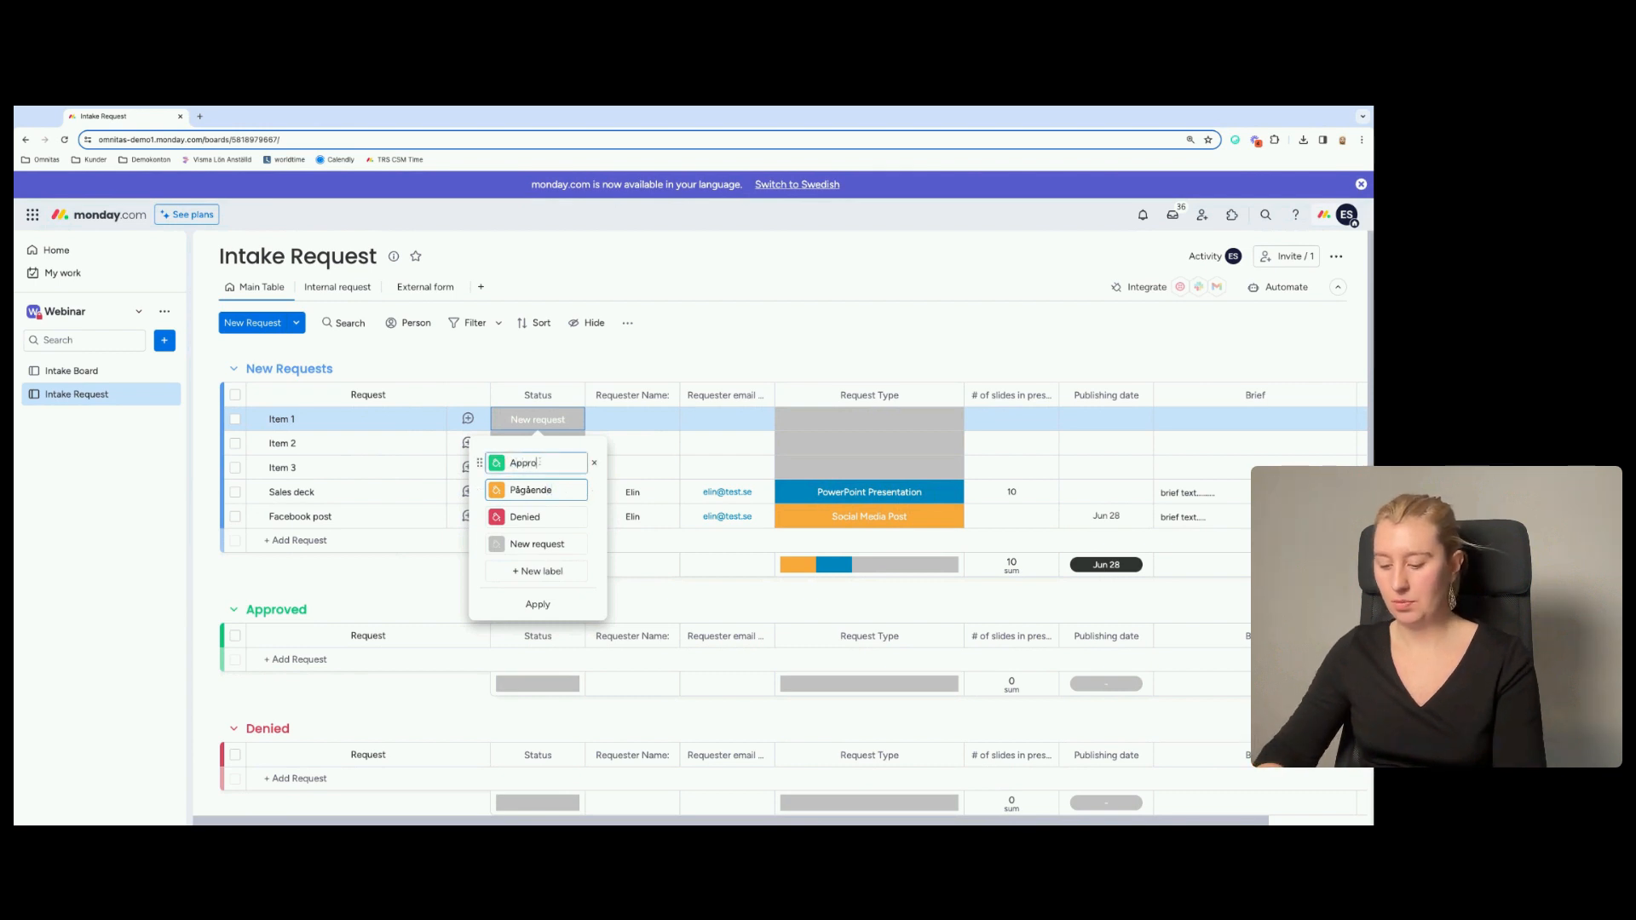
type("Approved equest")
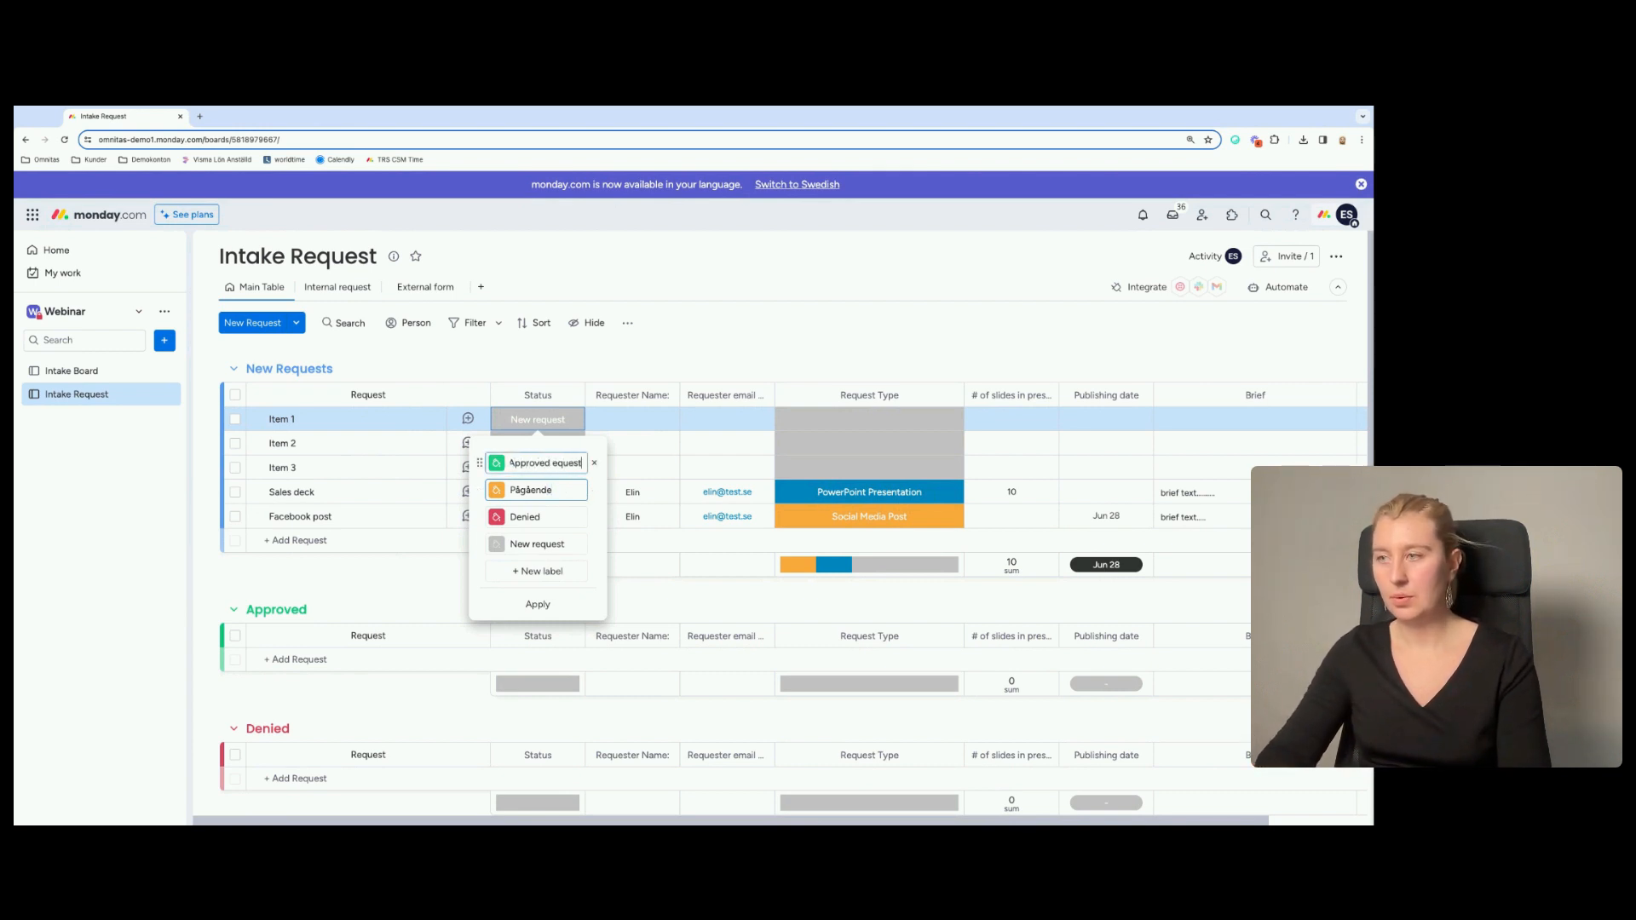
left_click(553, 464)
type("r")
Rename the orange Pågående status label to Need more info and check the label choices on Item 2.
left_click(560, 493)
left_click_drag(560, 494, 490, 495)
key("BackSpace")
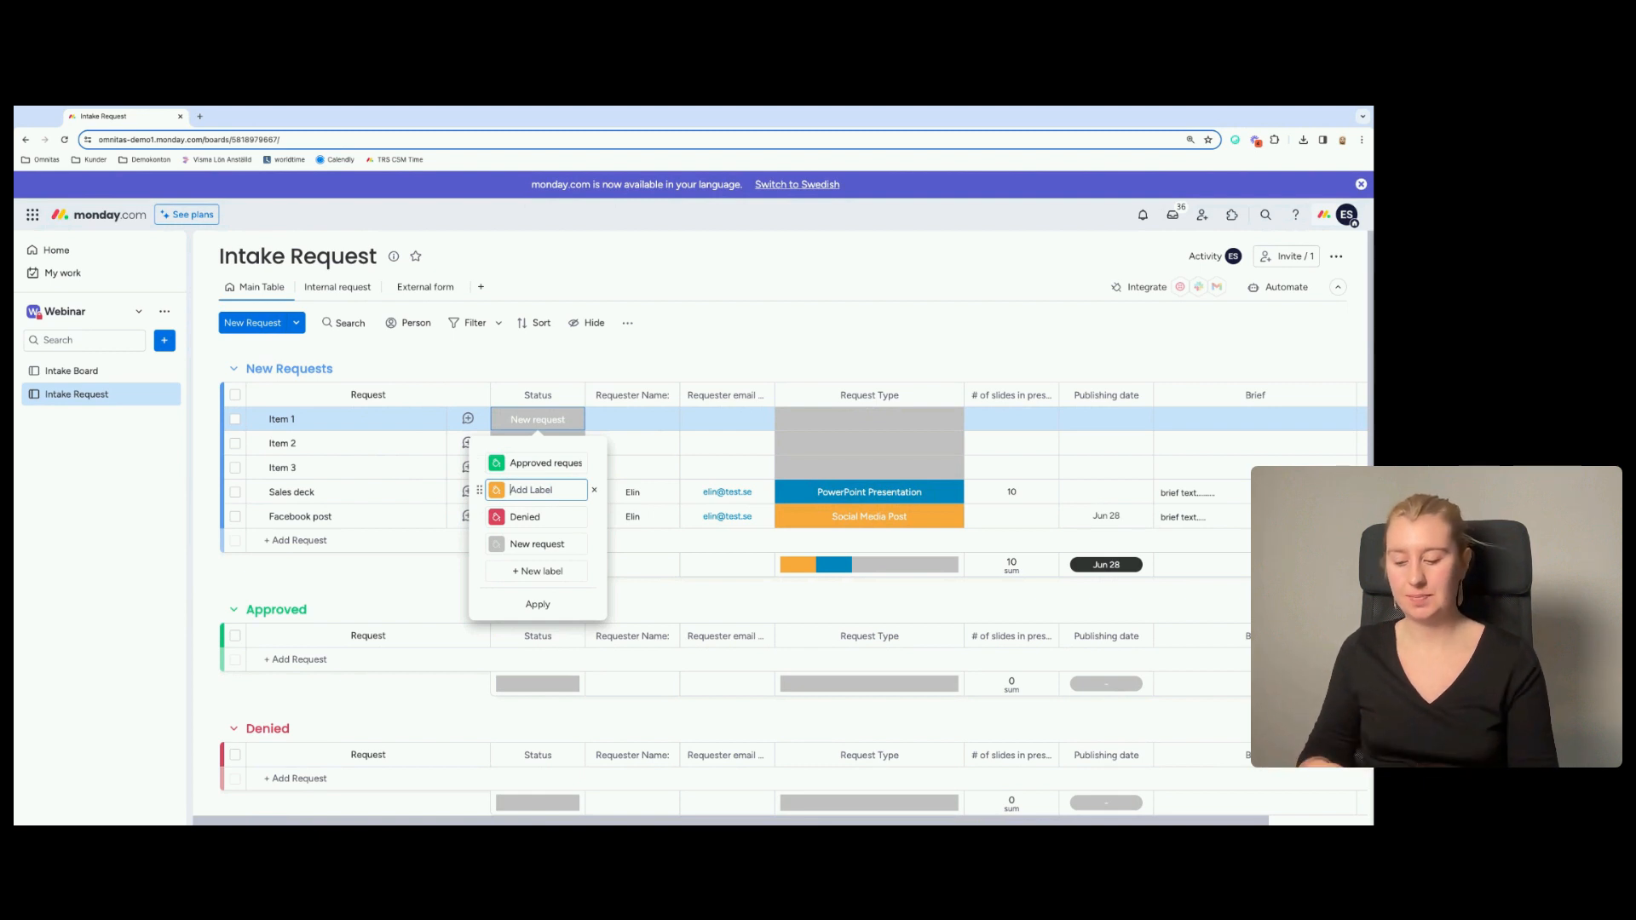
type("Ne")
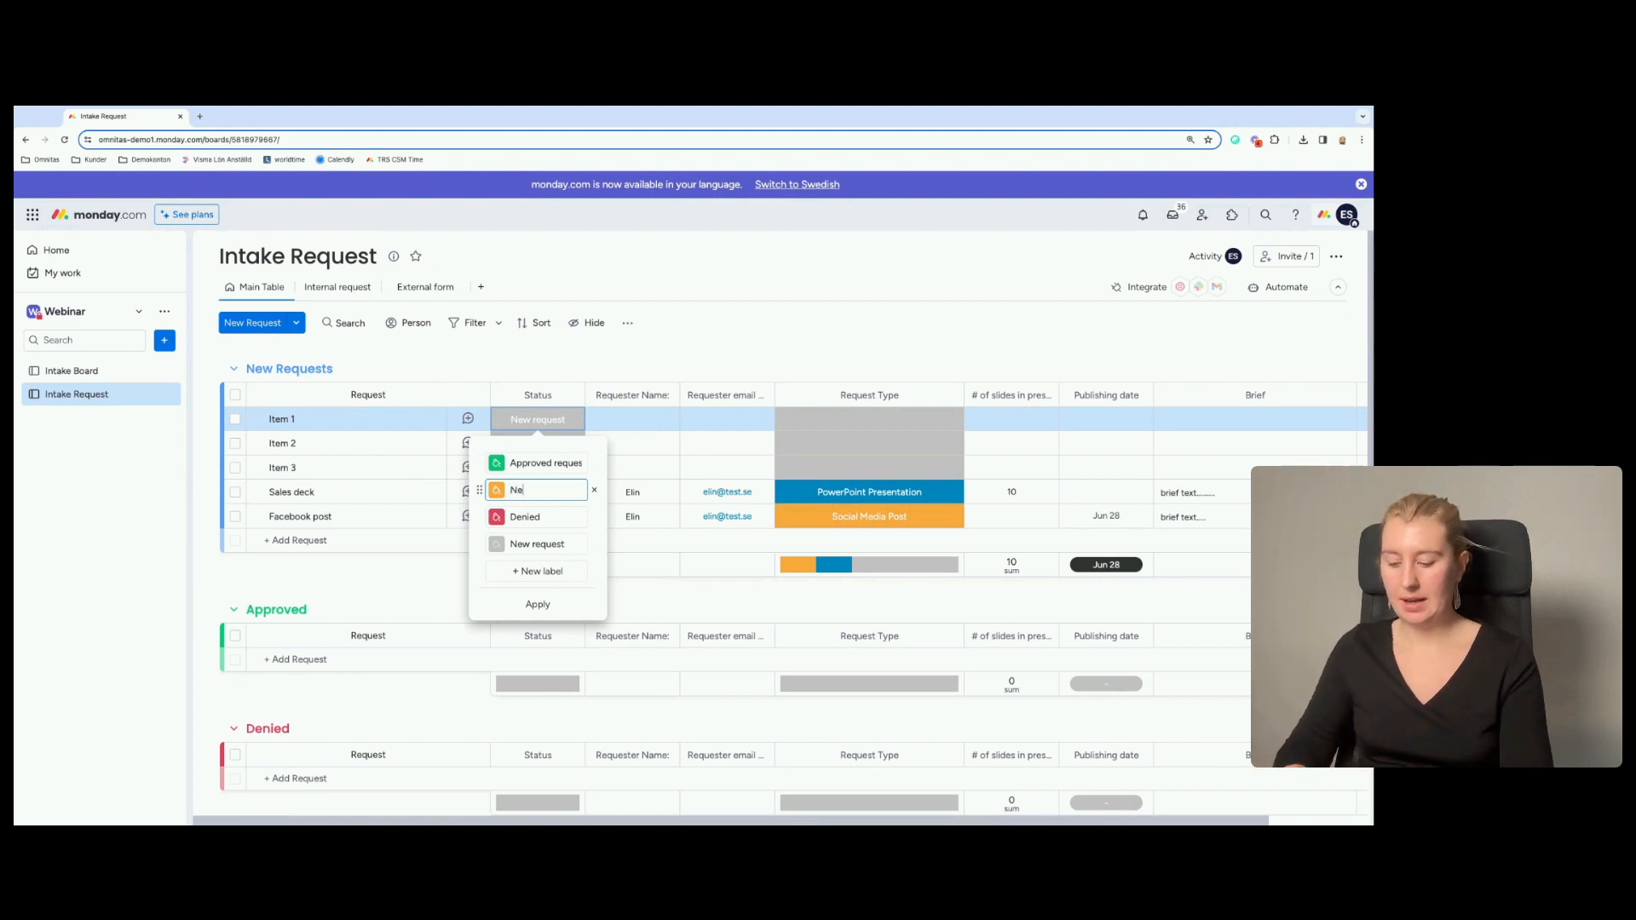
type("ed more info")
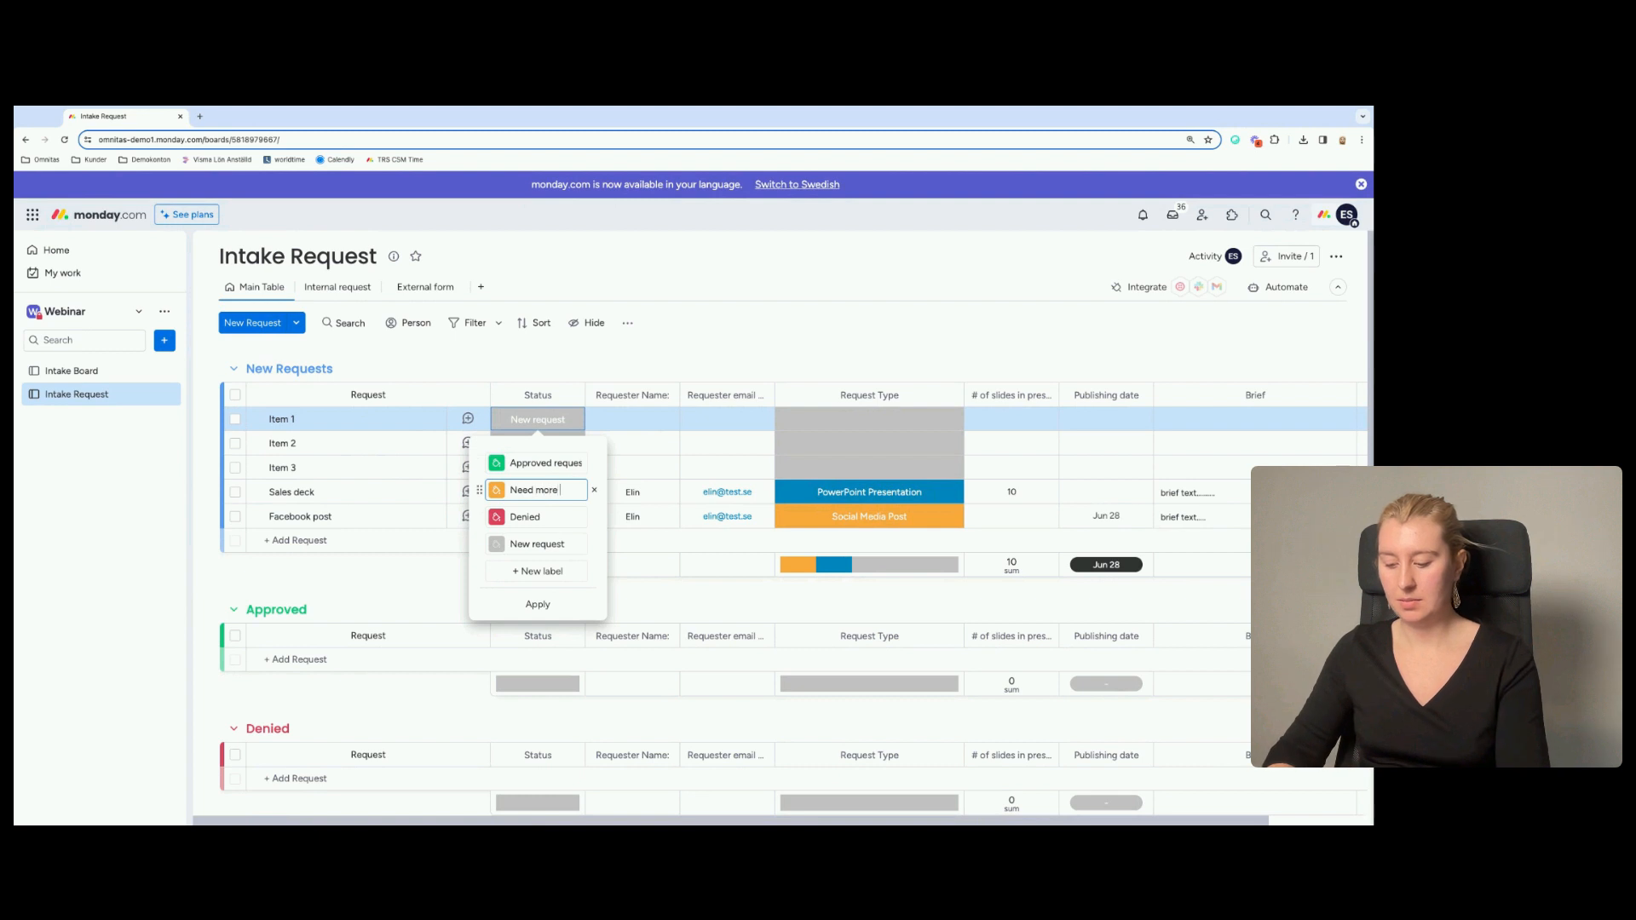
left_click(720, 351)
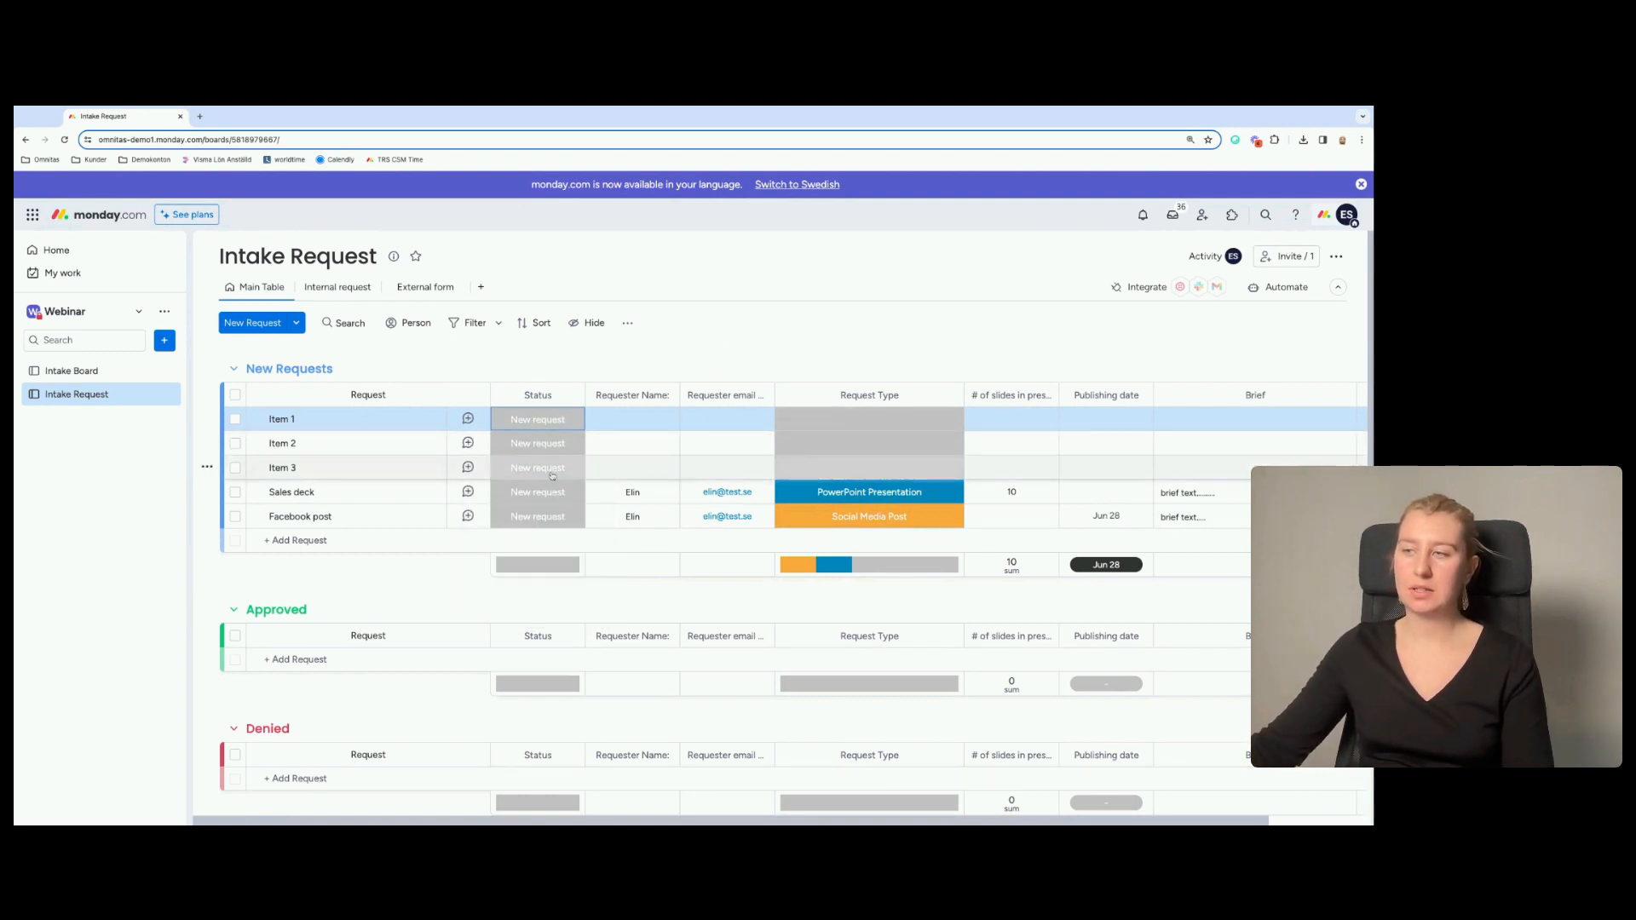
left_click(538, 443)
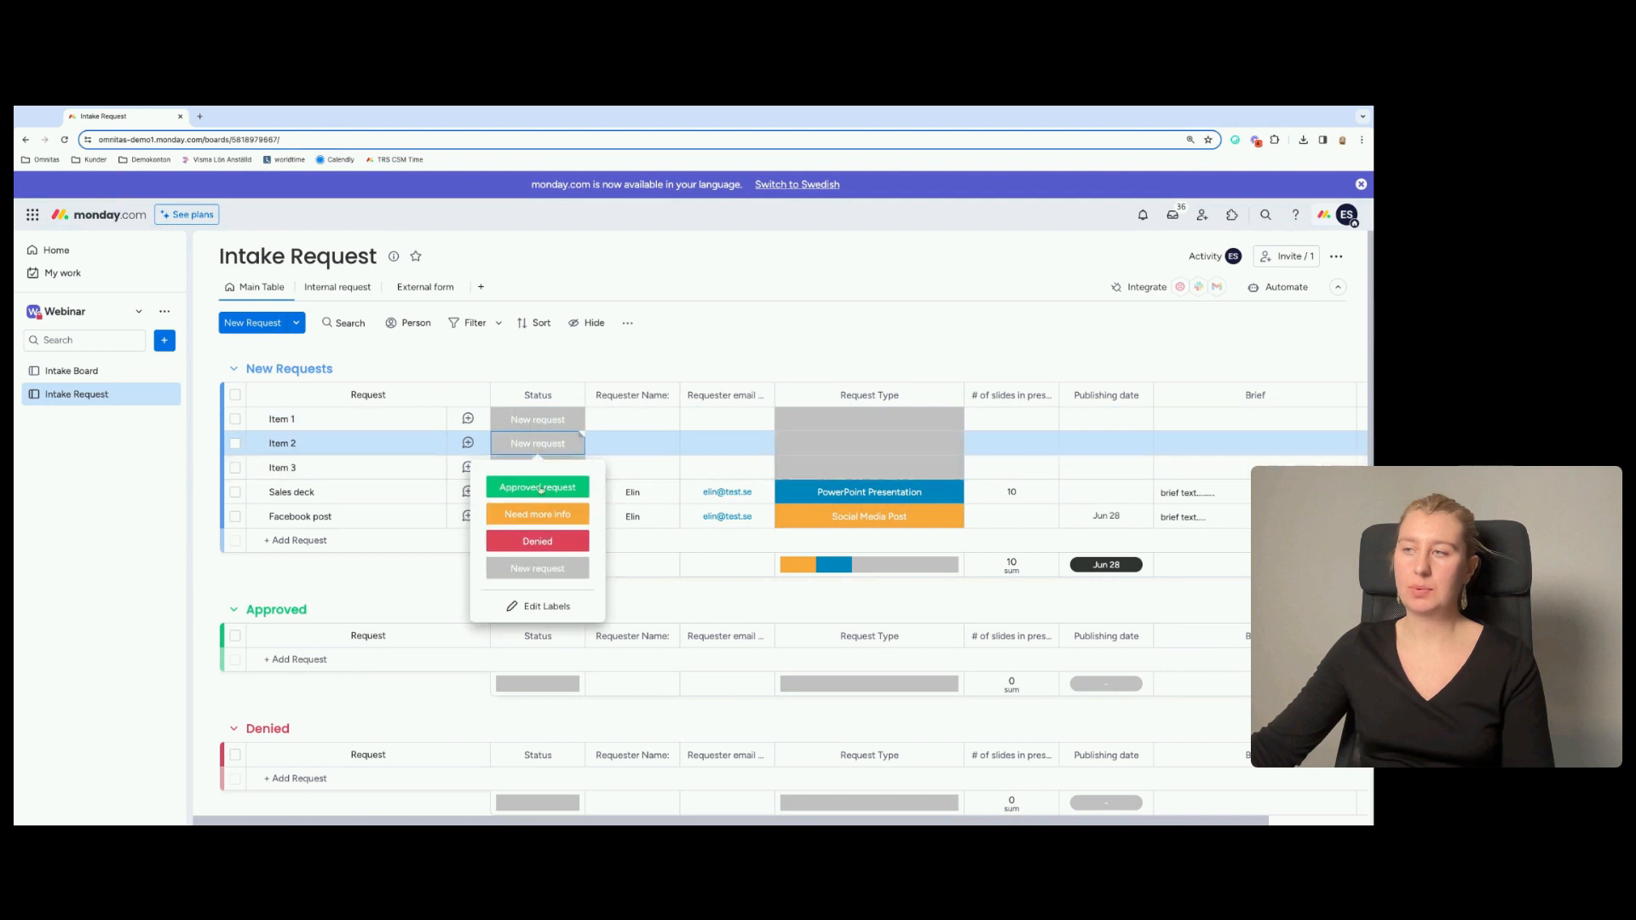
left_click(986, 337)
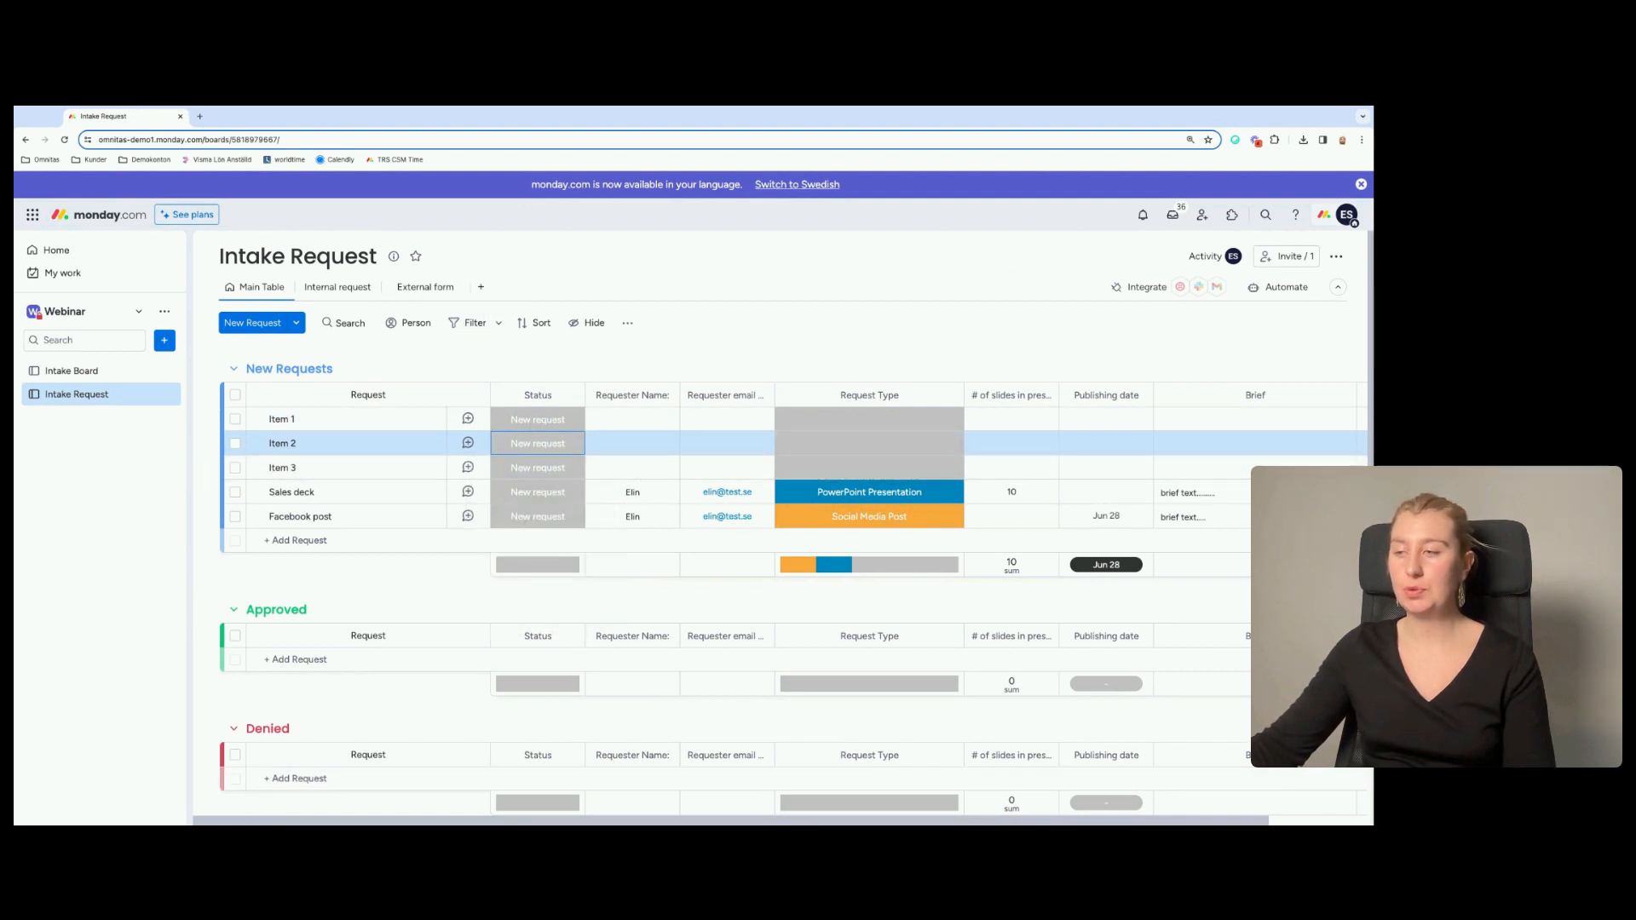
Start a custom board automation triggered when the Status column changes to Approved request.
left_click(1282, 288)
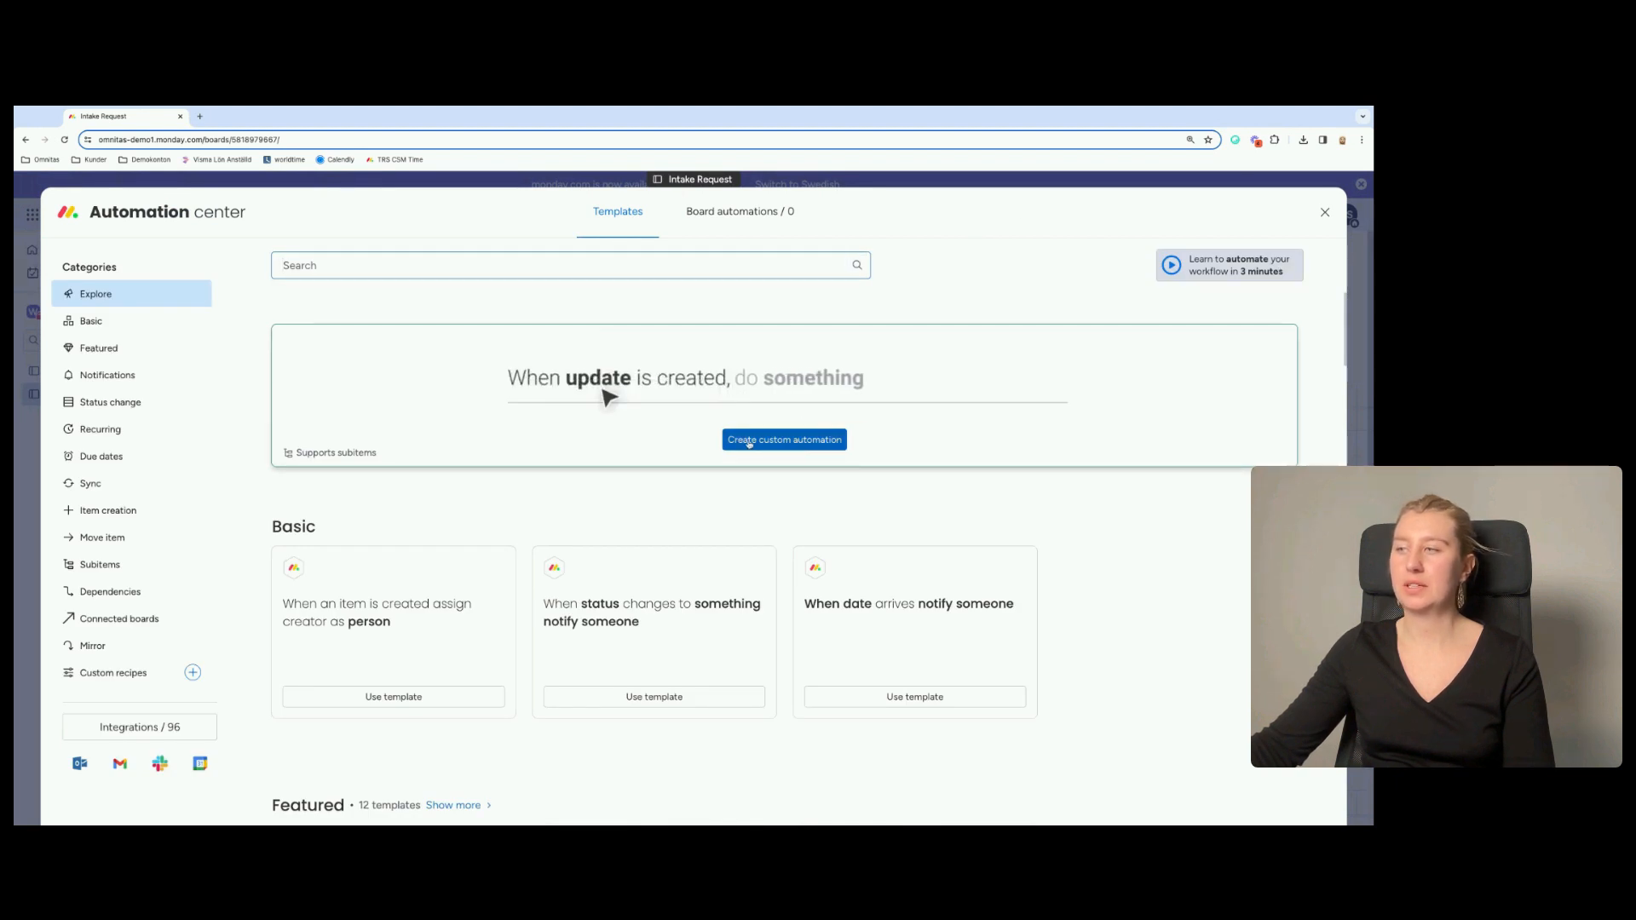
left_click(782, 440)
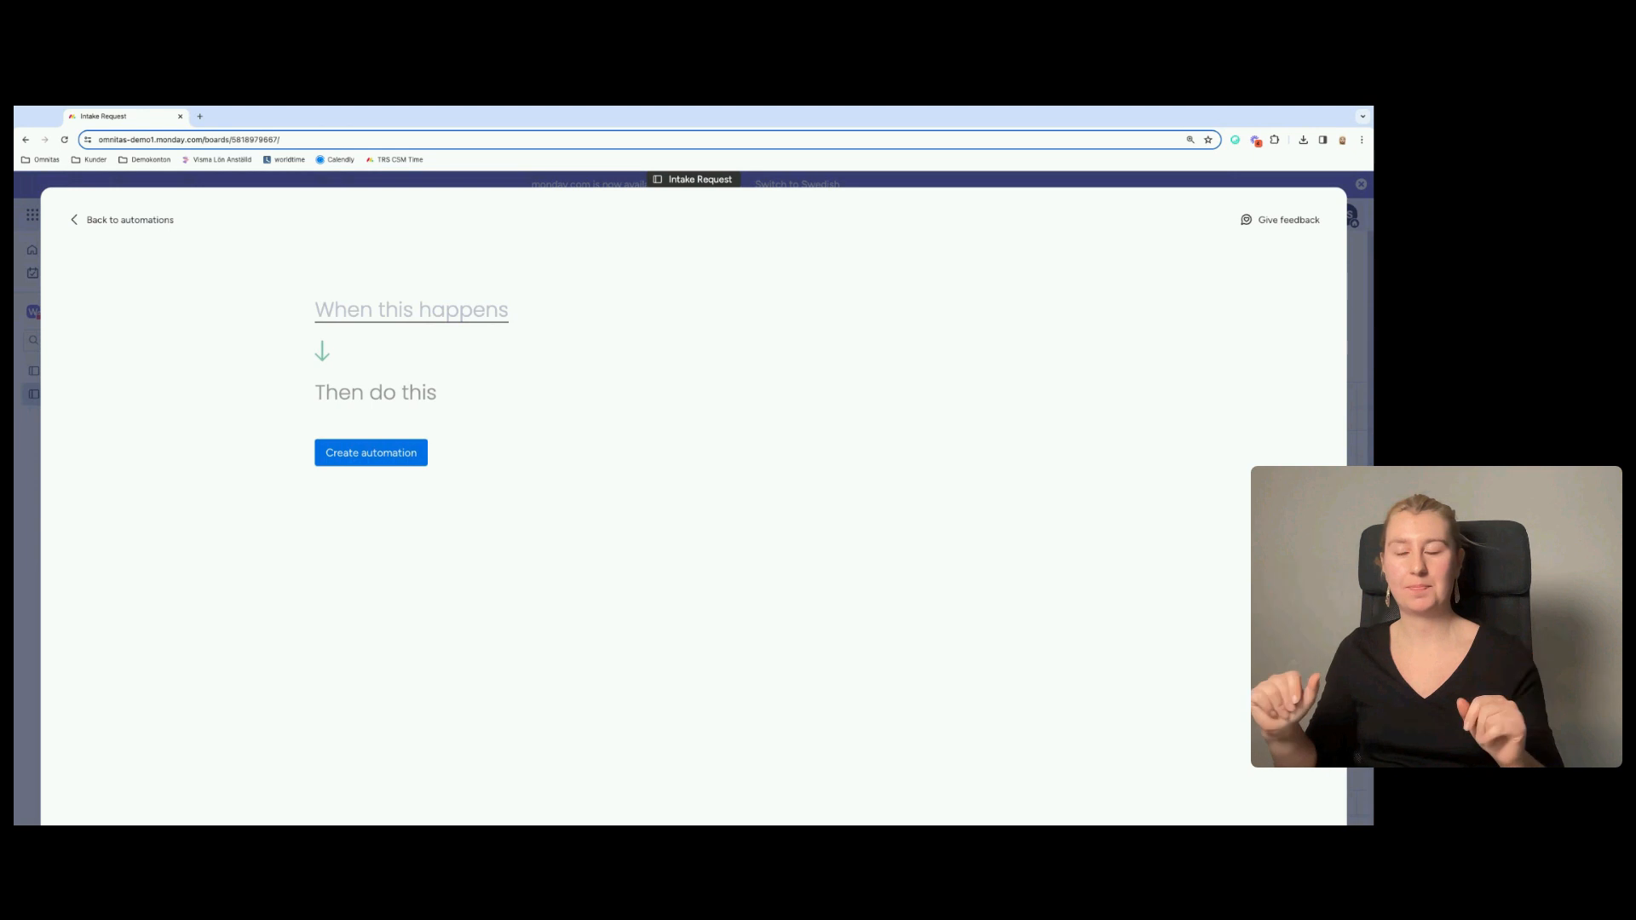
left_click(418, 316)
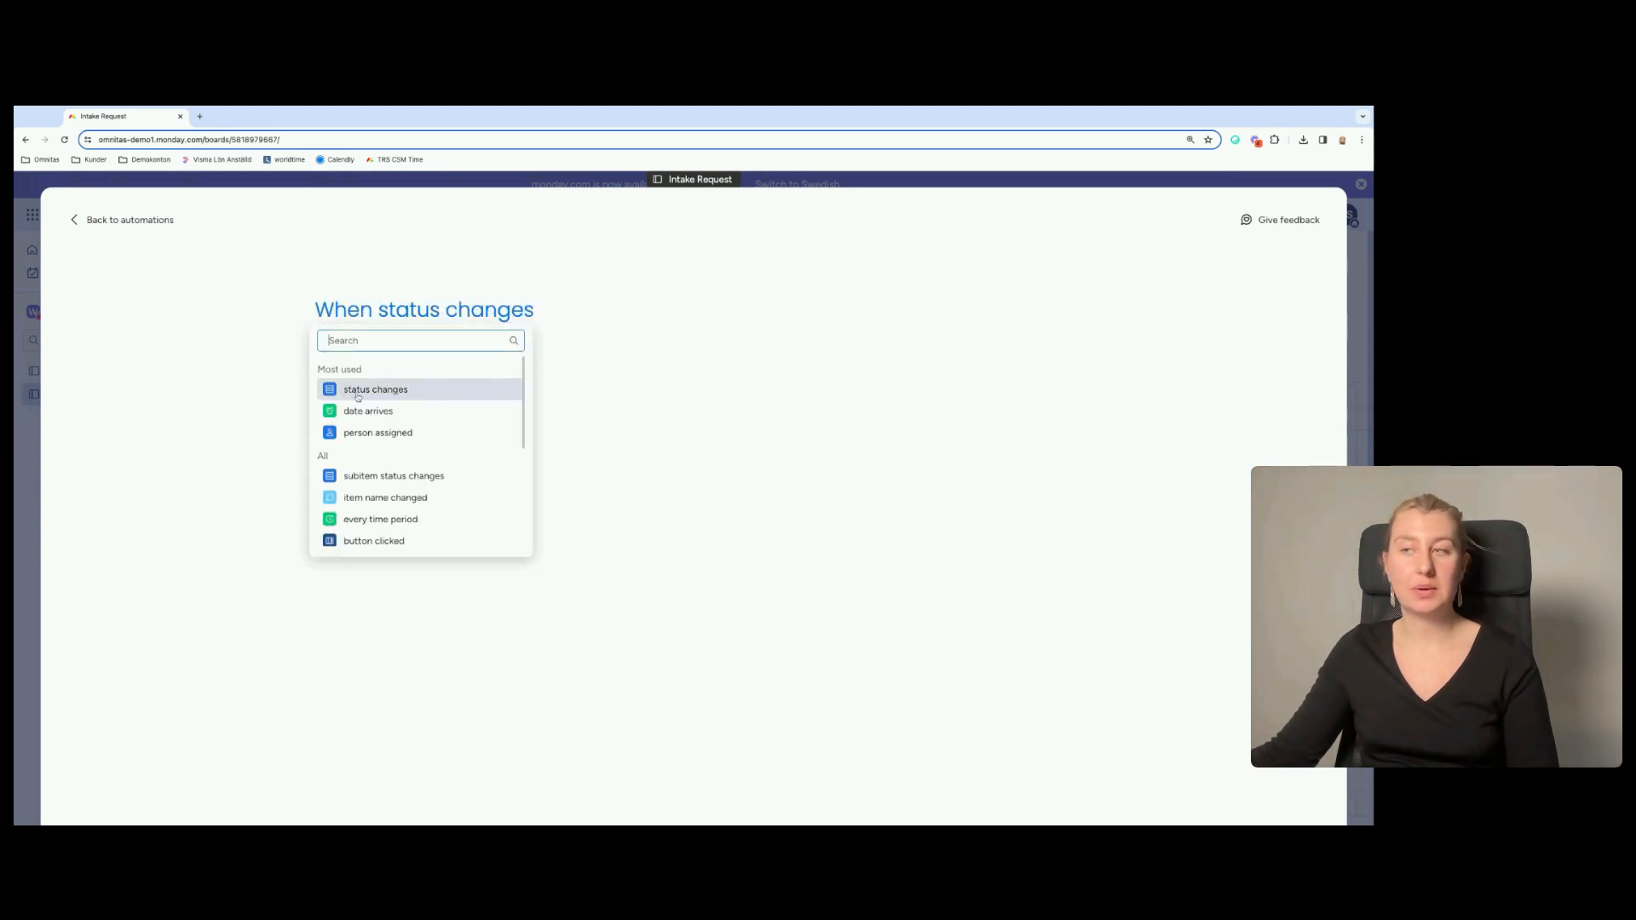
left_click(426, 390)
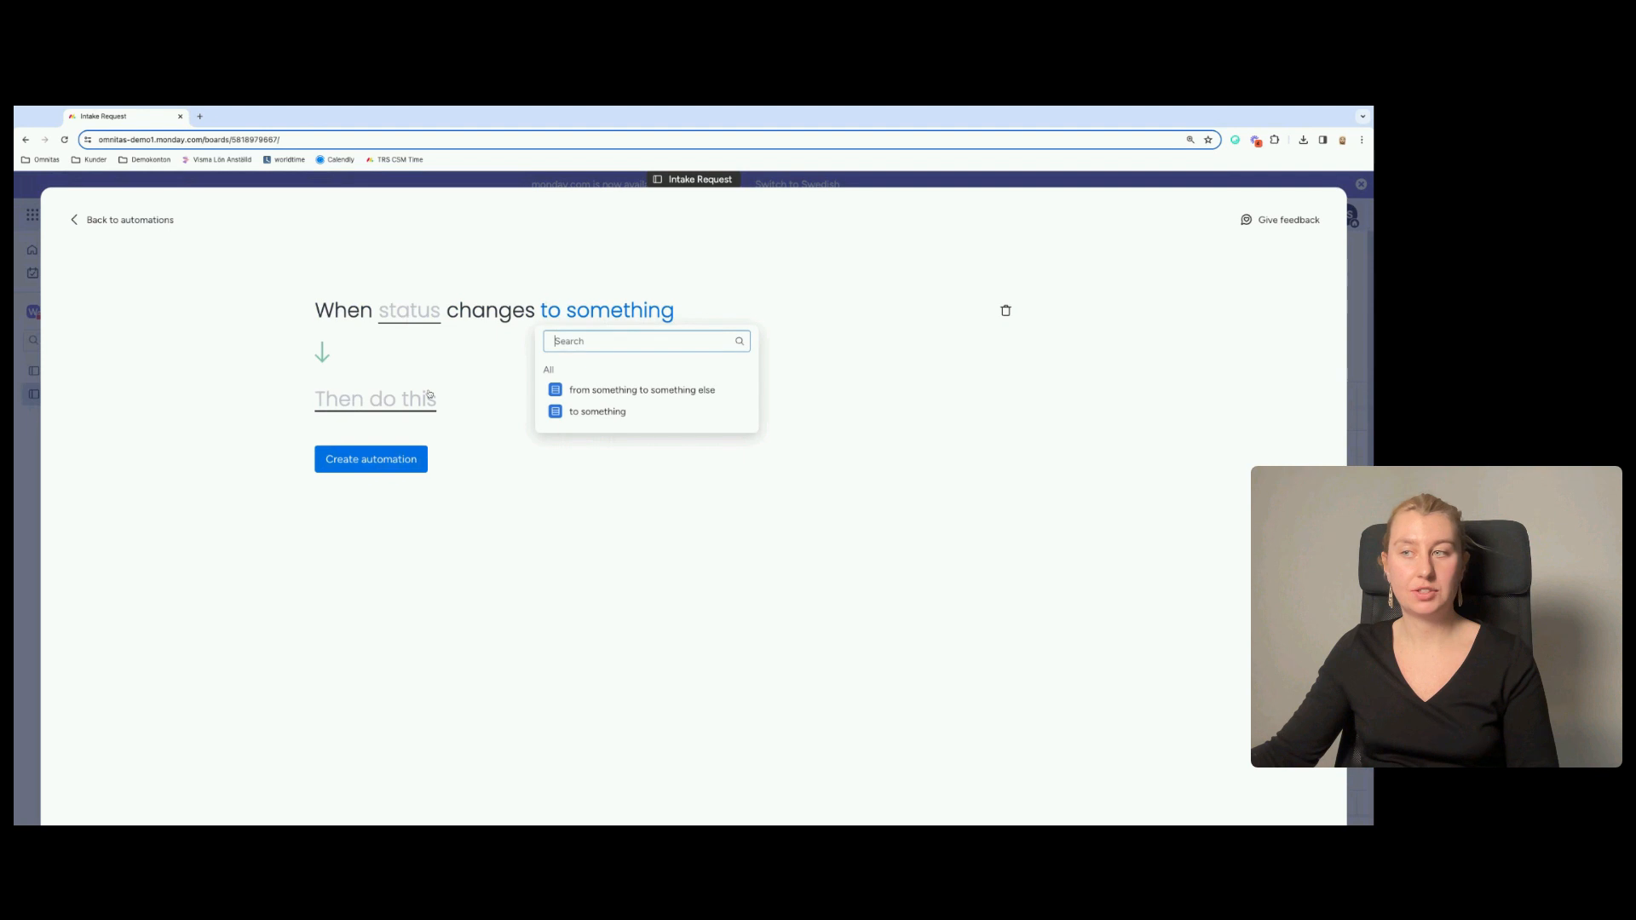
left_click(407, 313)
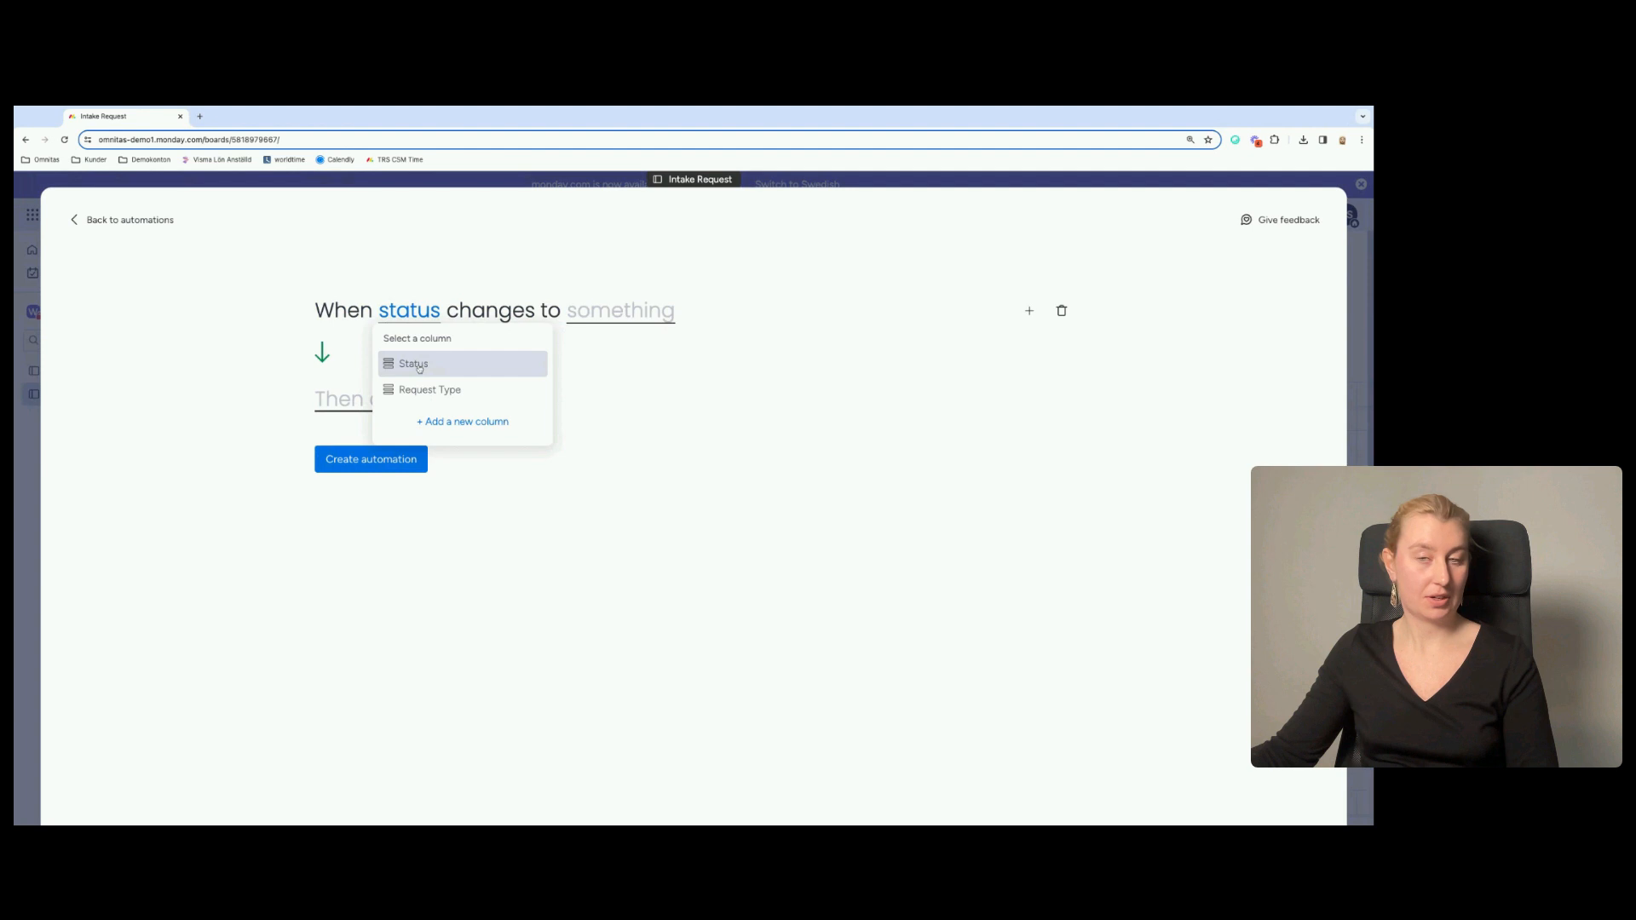
left_click(418, 365)
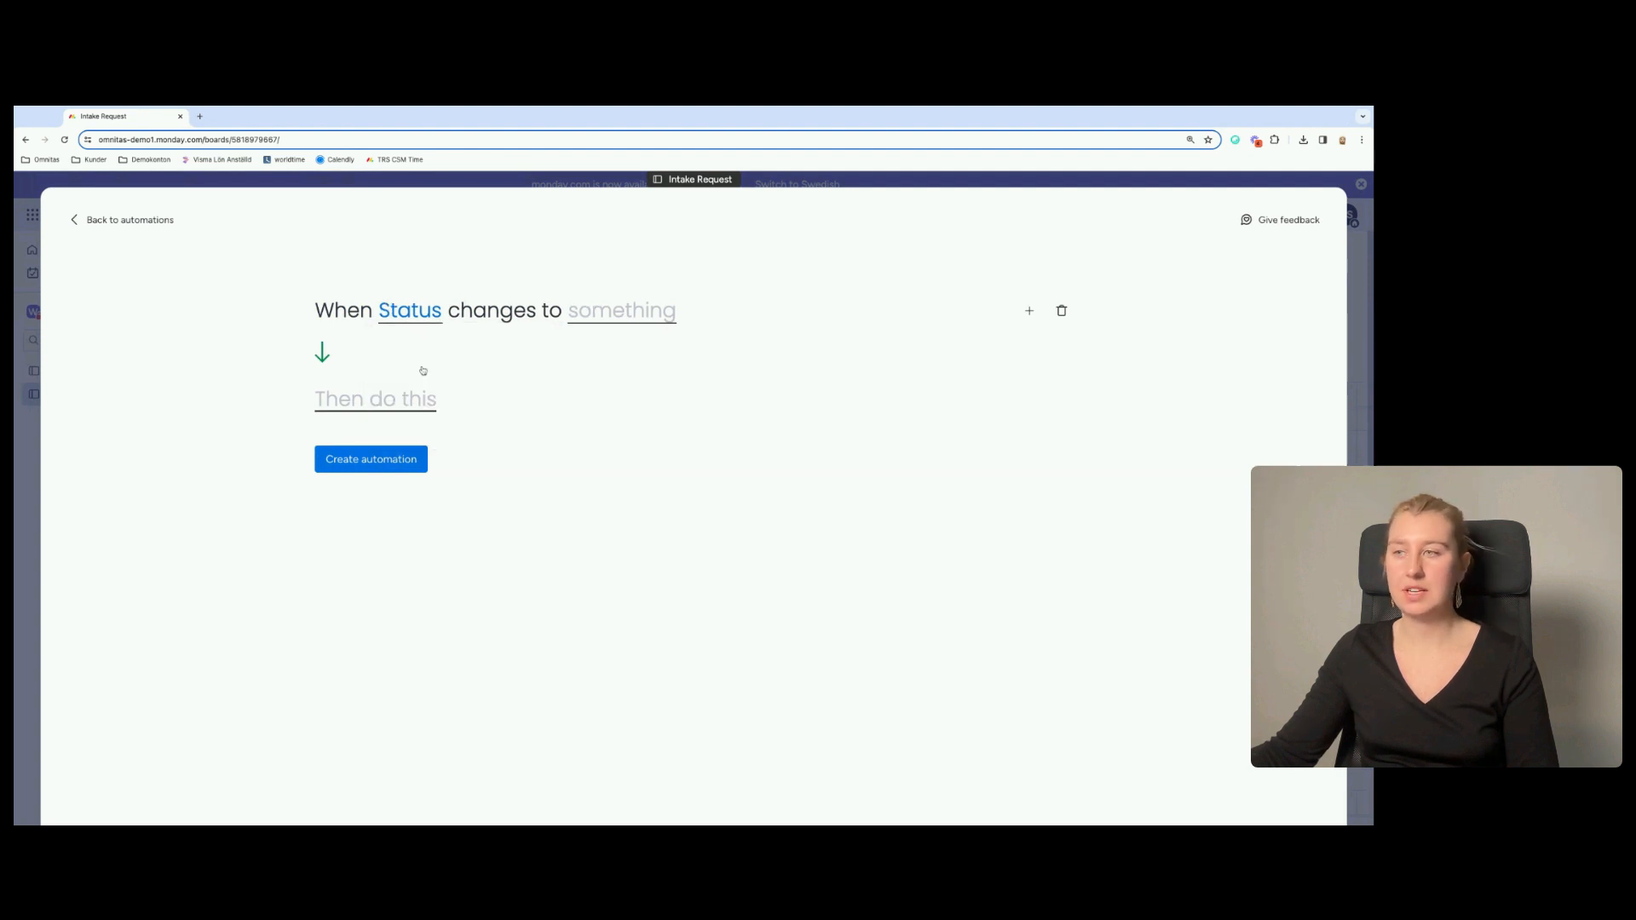
left_click(617, 321)
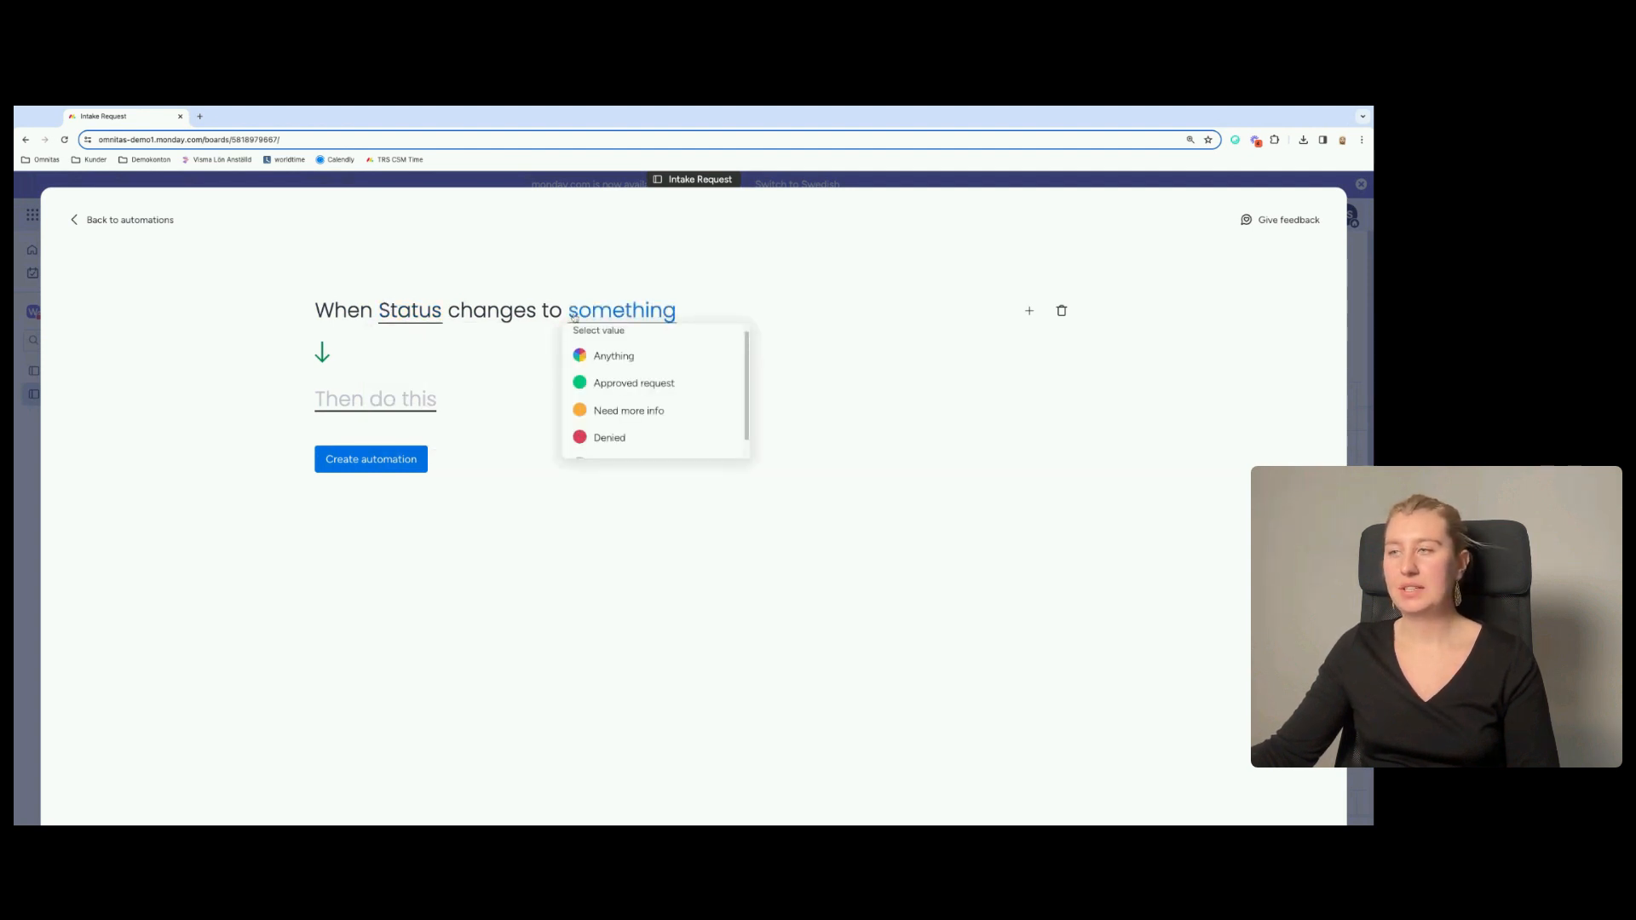
left_click(655, 385)
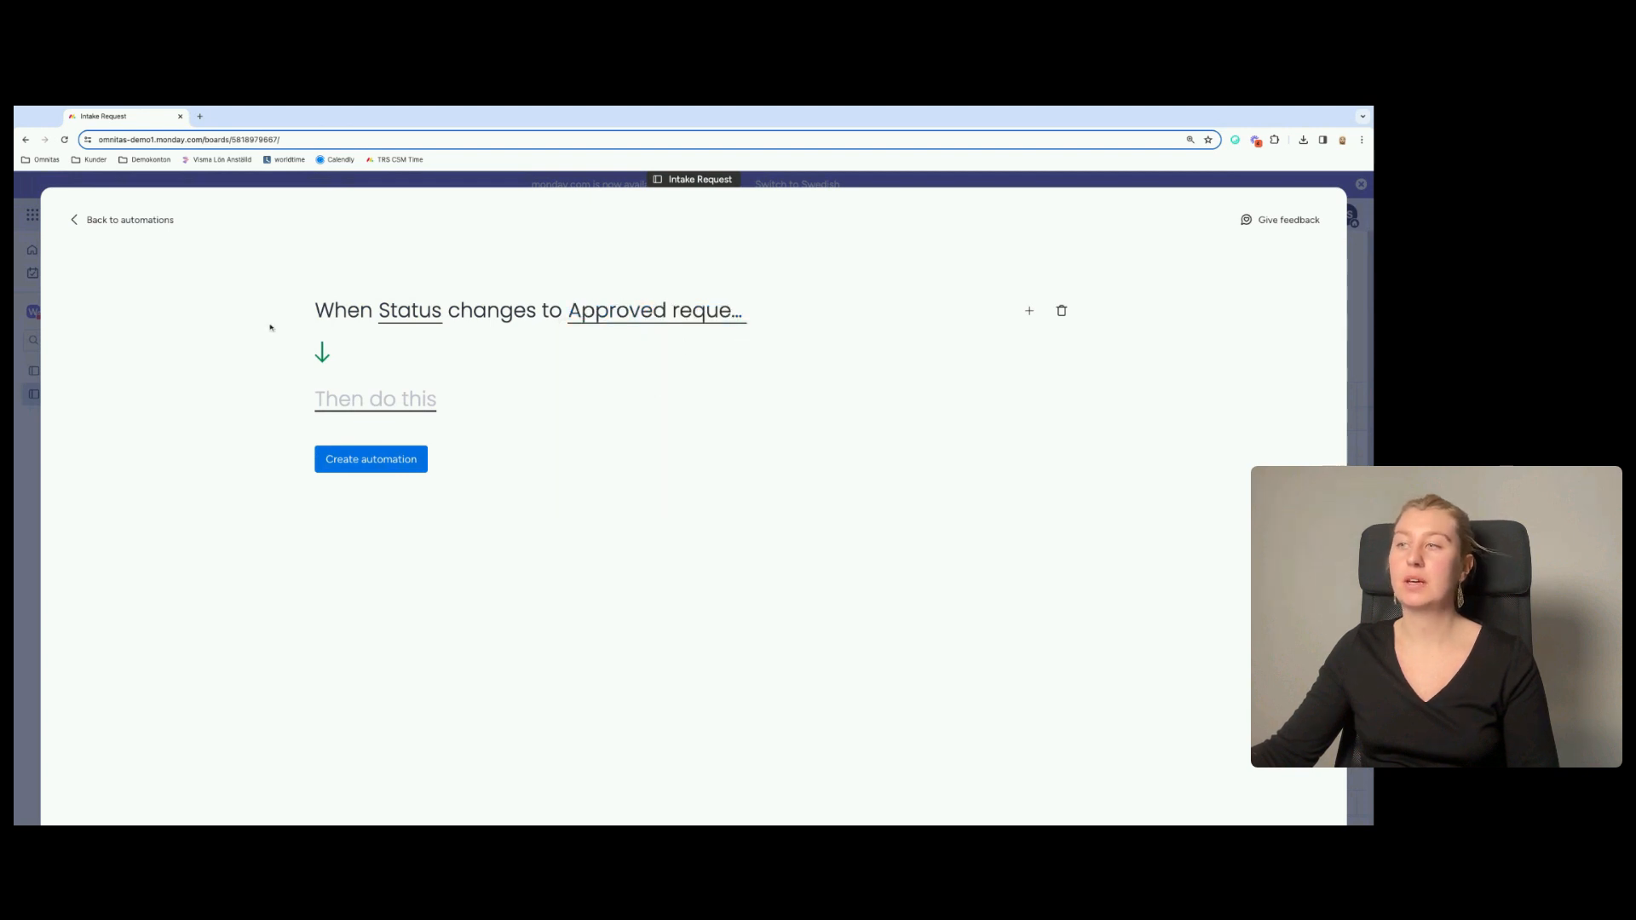
Set the automation's action to move the item to the Approved group and create the automation.
left_click(402, 406)
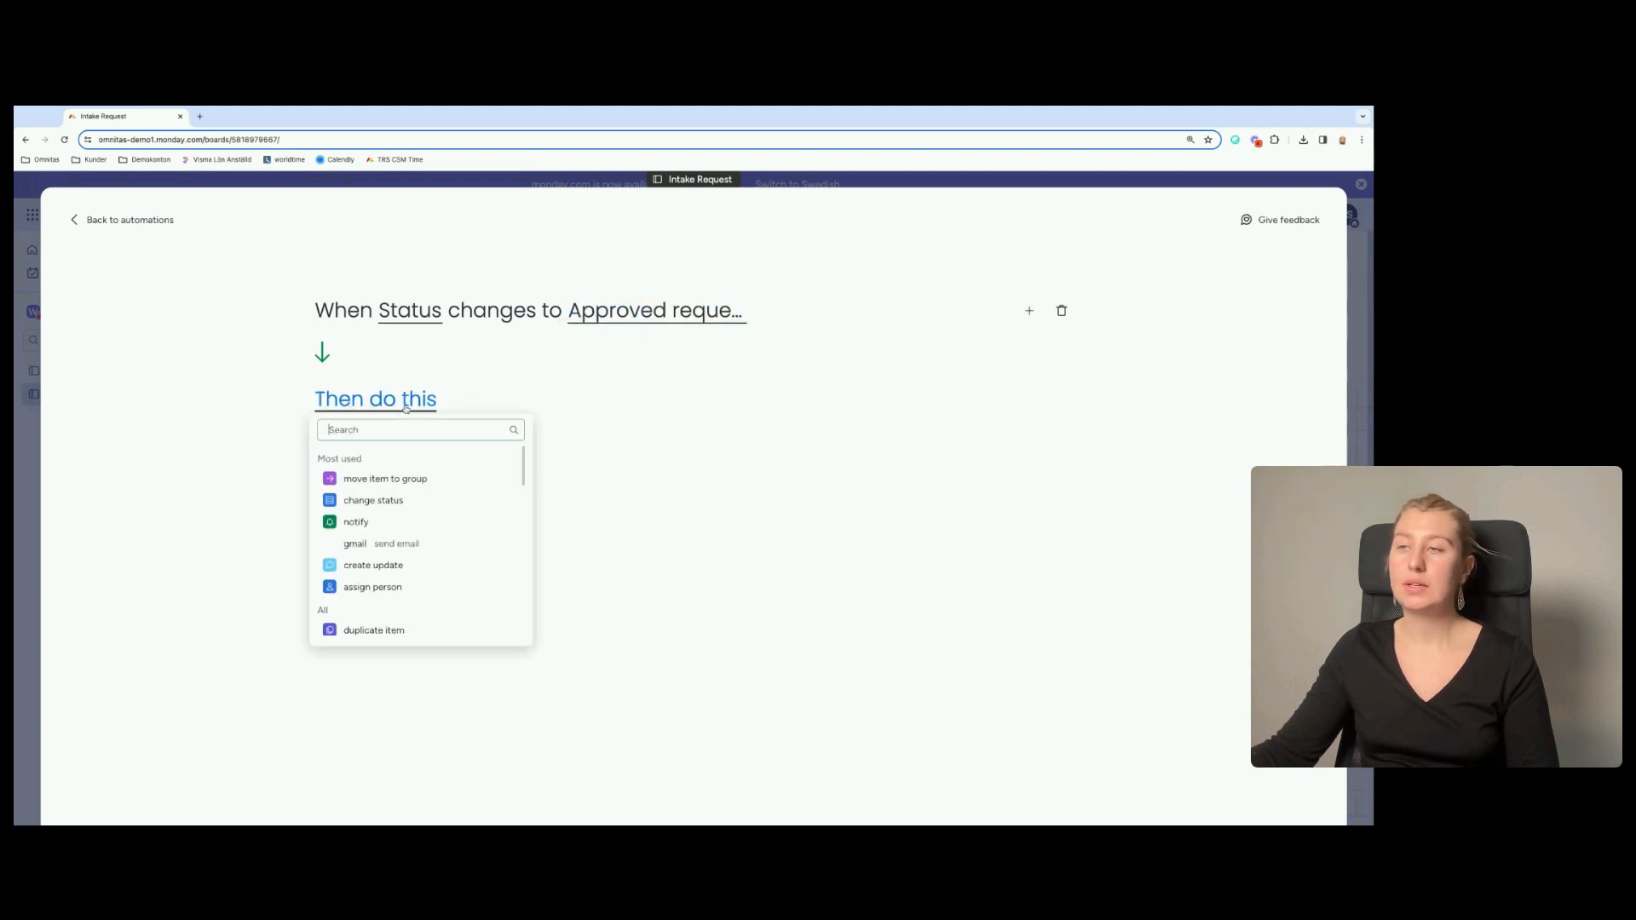
left_click(405, 483)
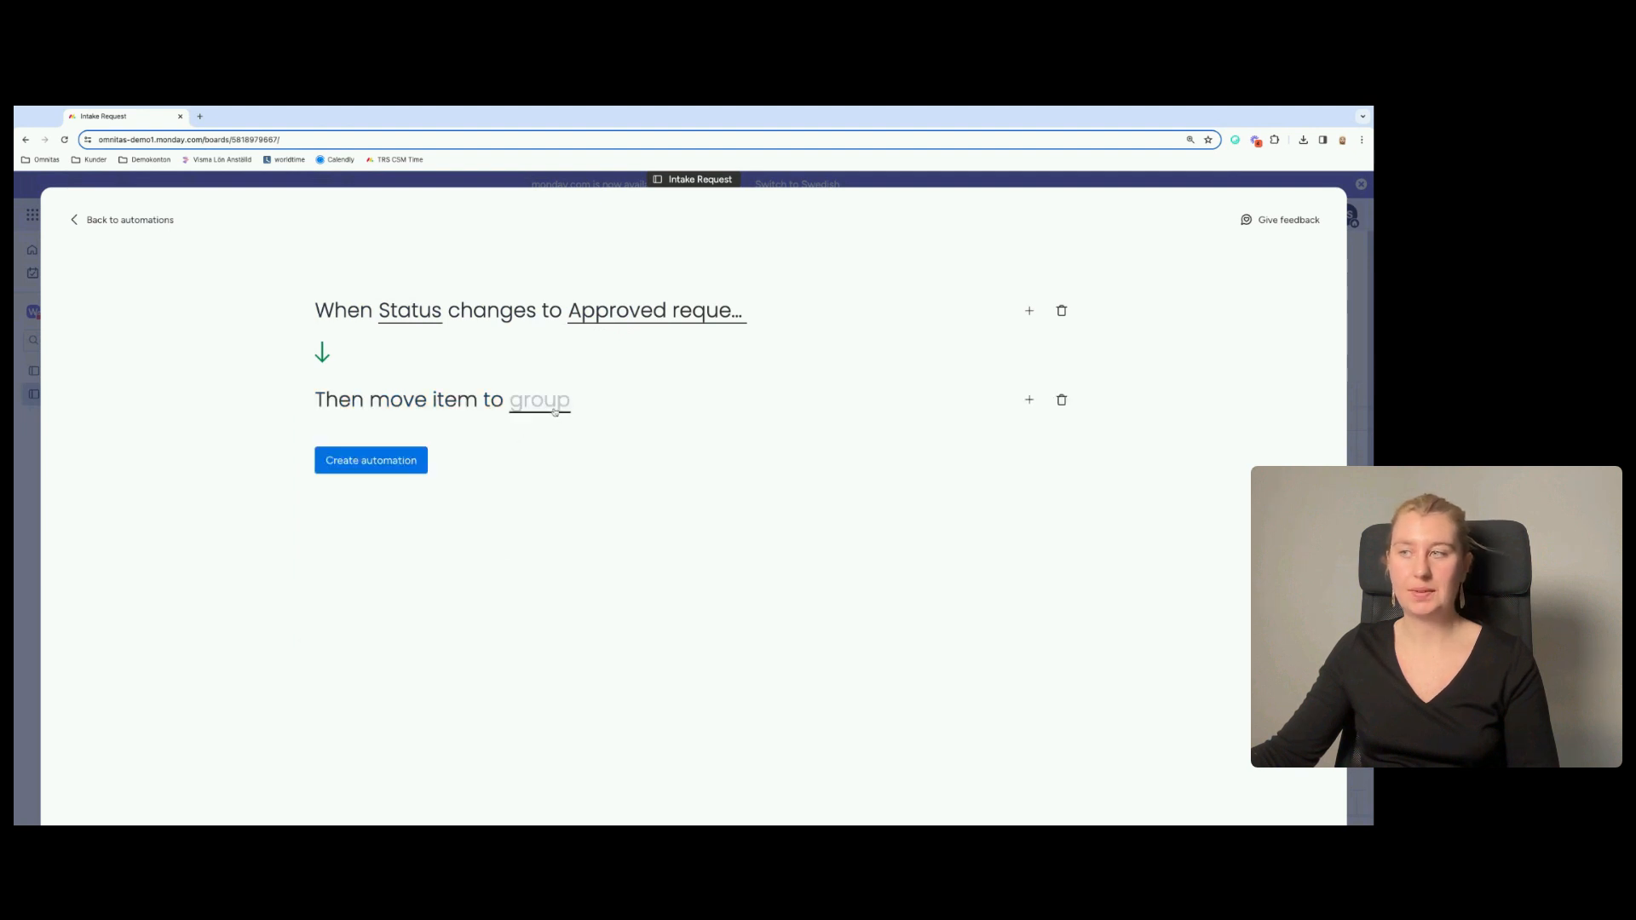
left_click(554, 412)
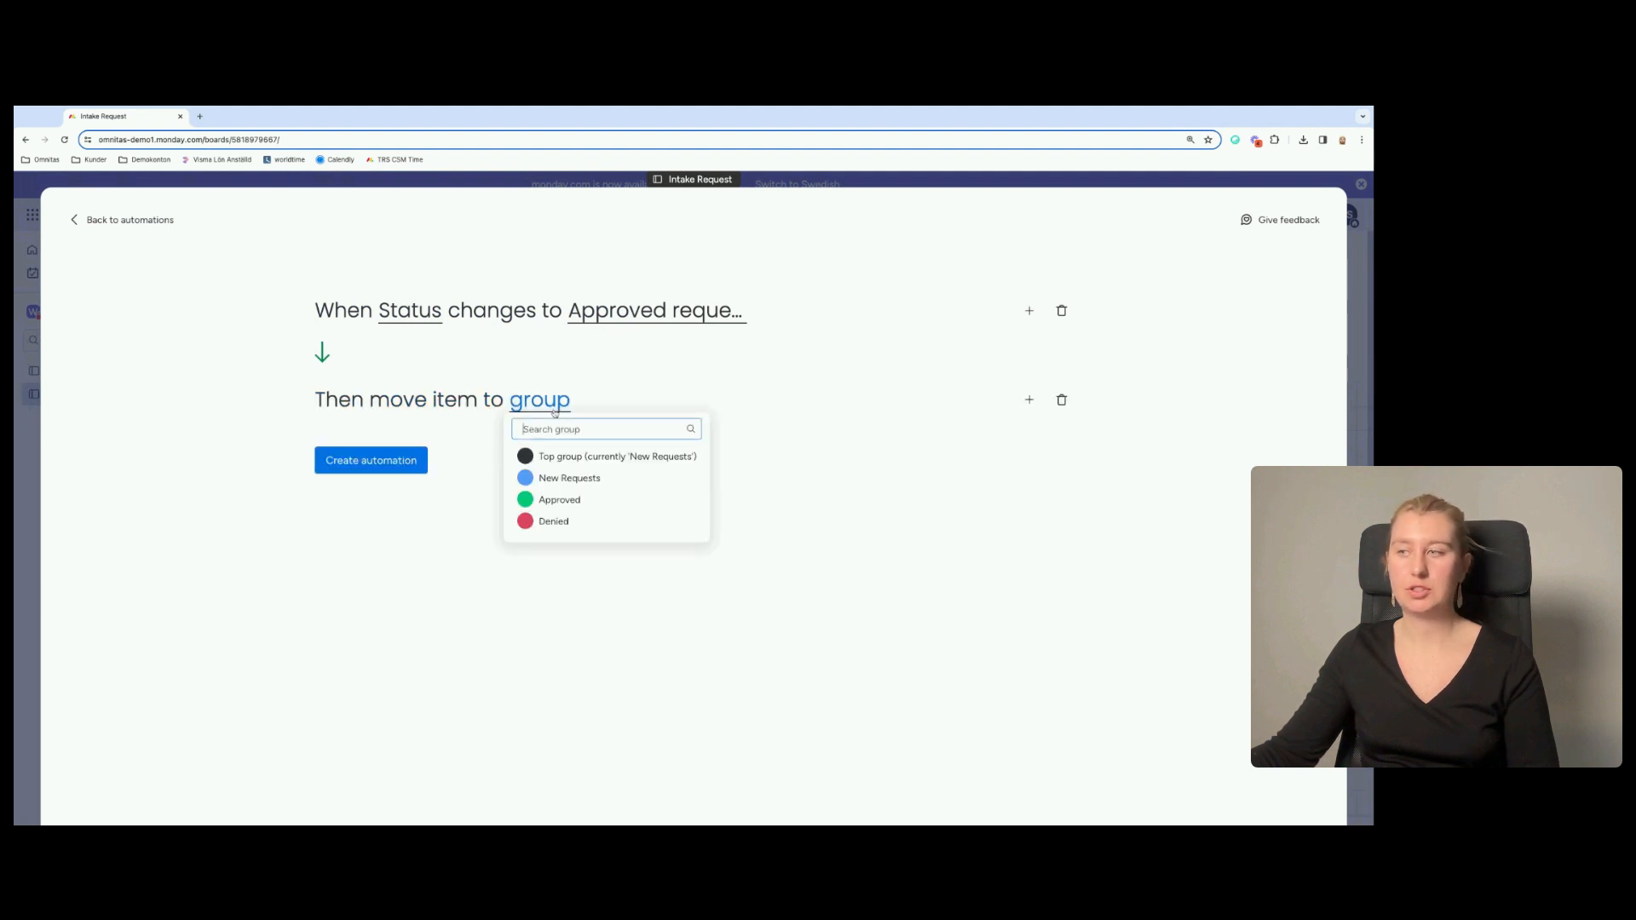
left_click(583, 503)
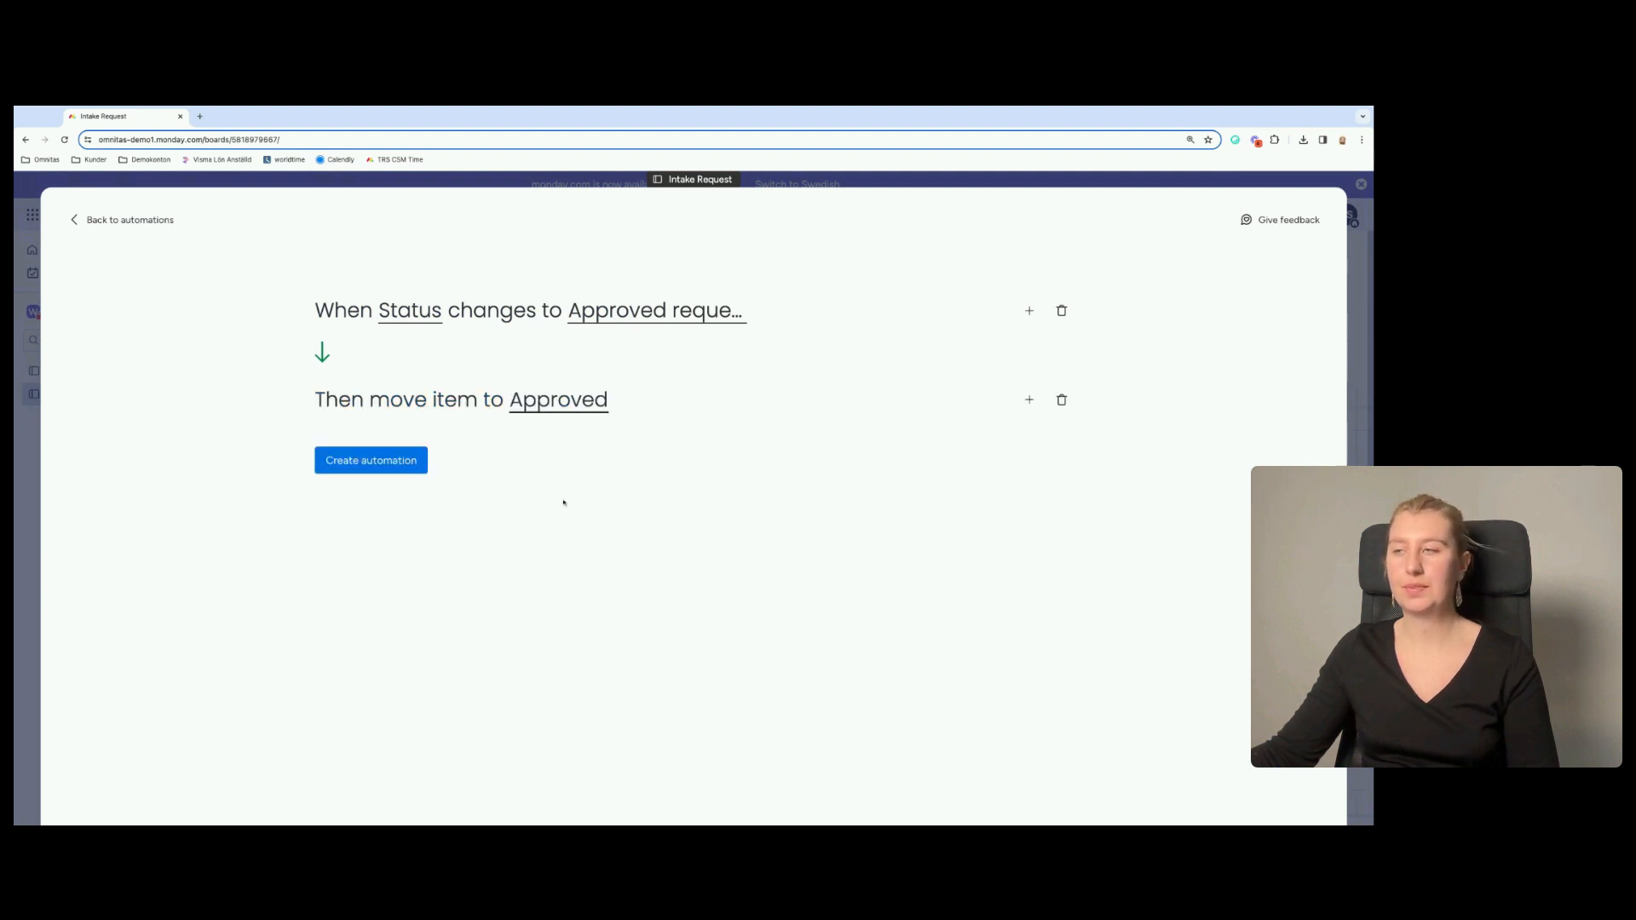
left_click(371, 461)
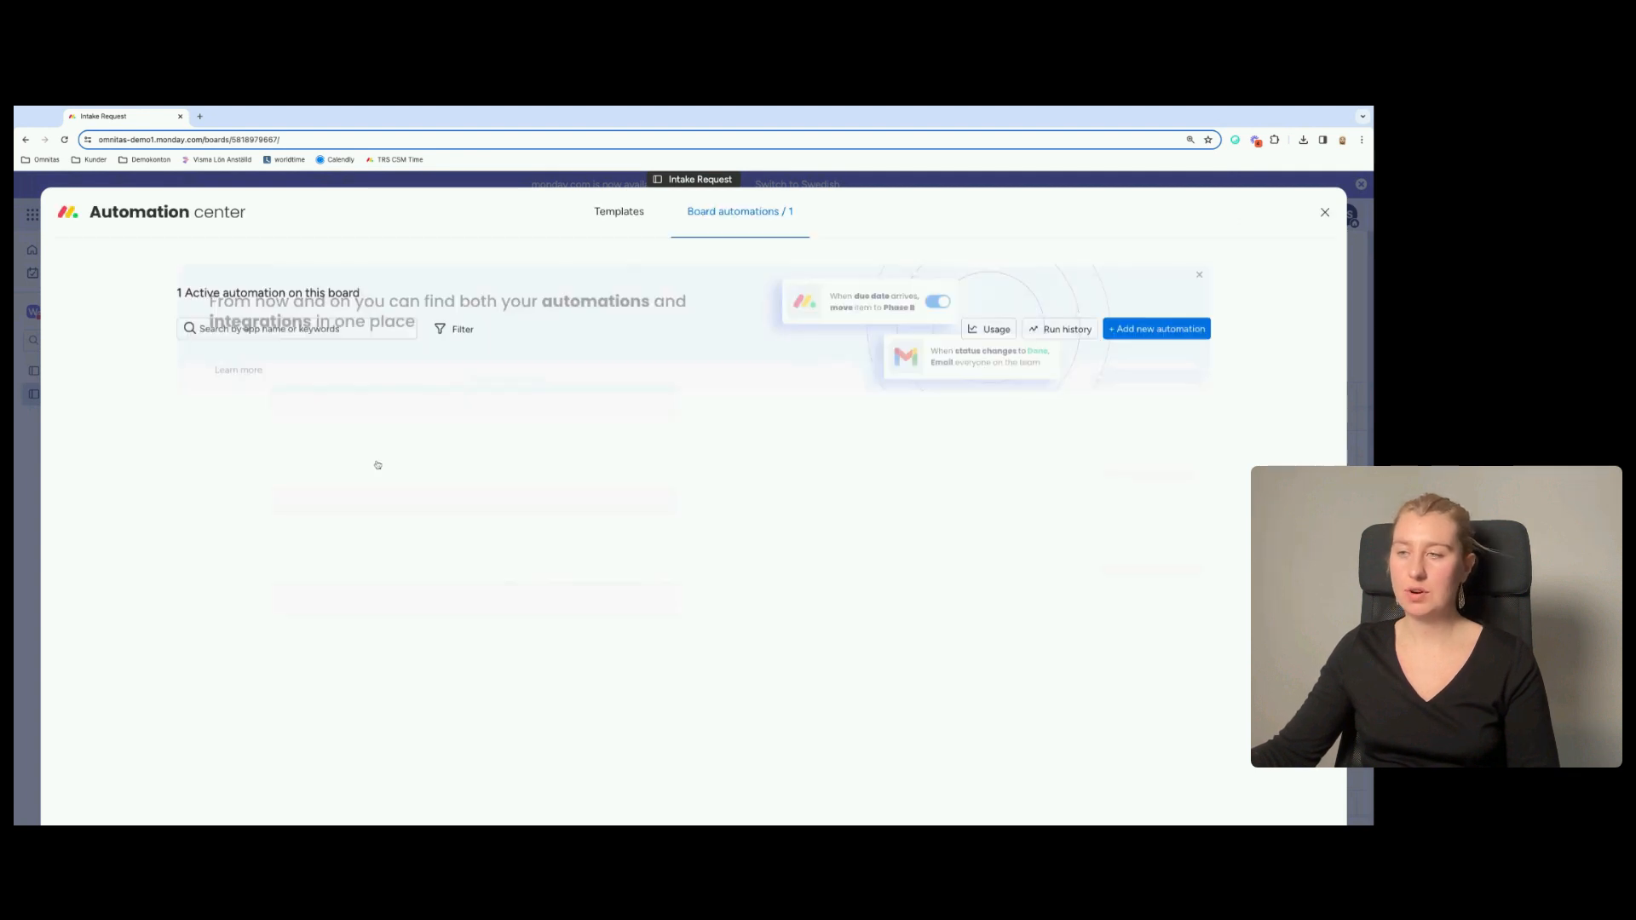
Return to the board and set the Sales deck item's status to Approved request.
left_click(1325, 212)
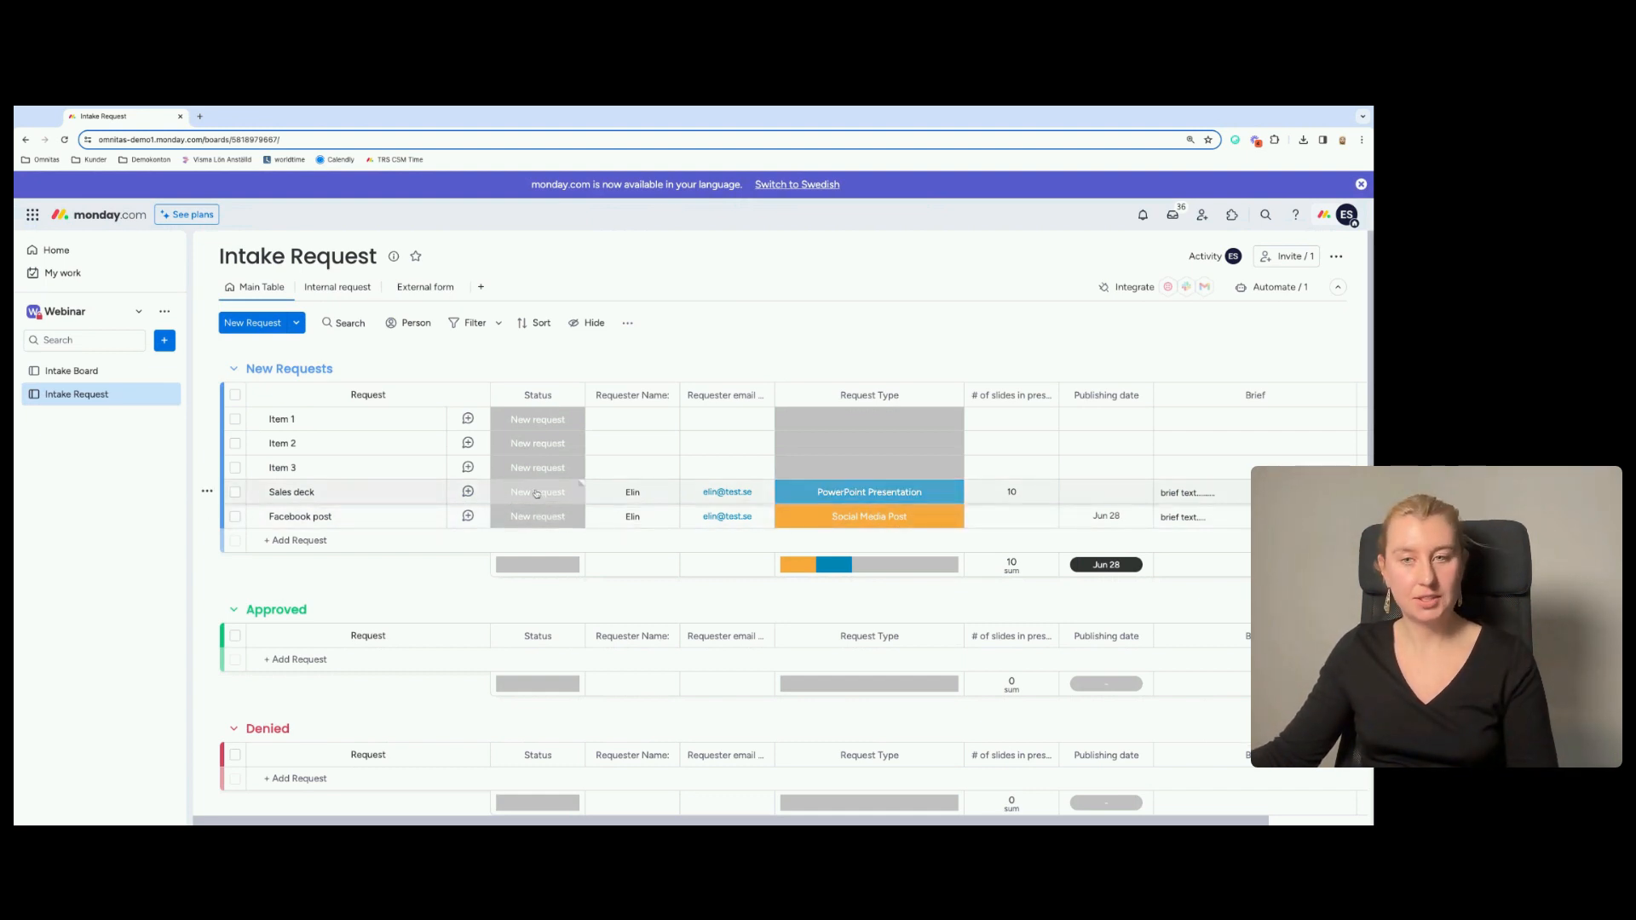
left_click(581, 483)
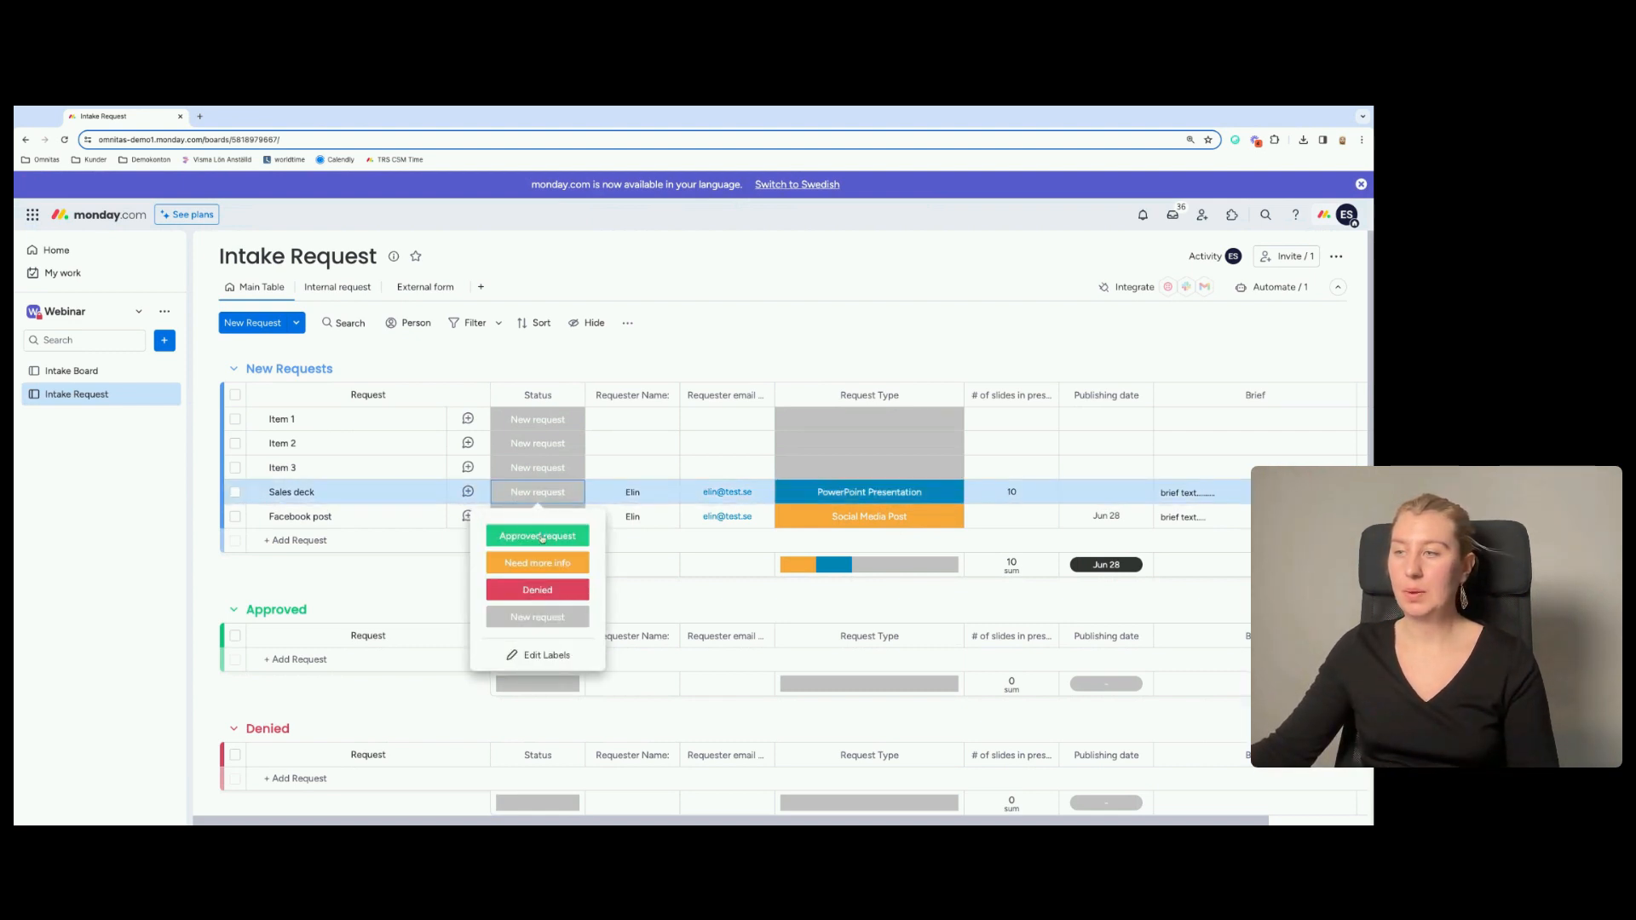
left_click(546, 536)
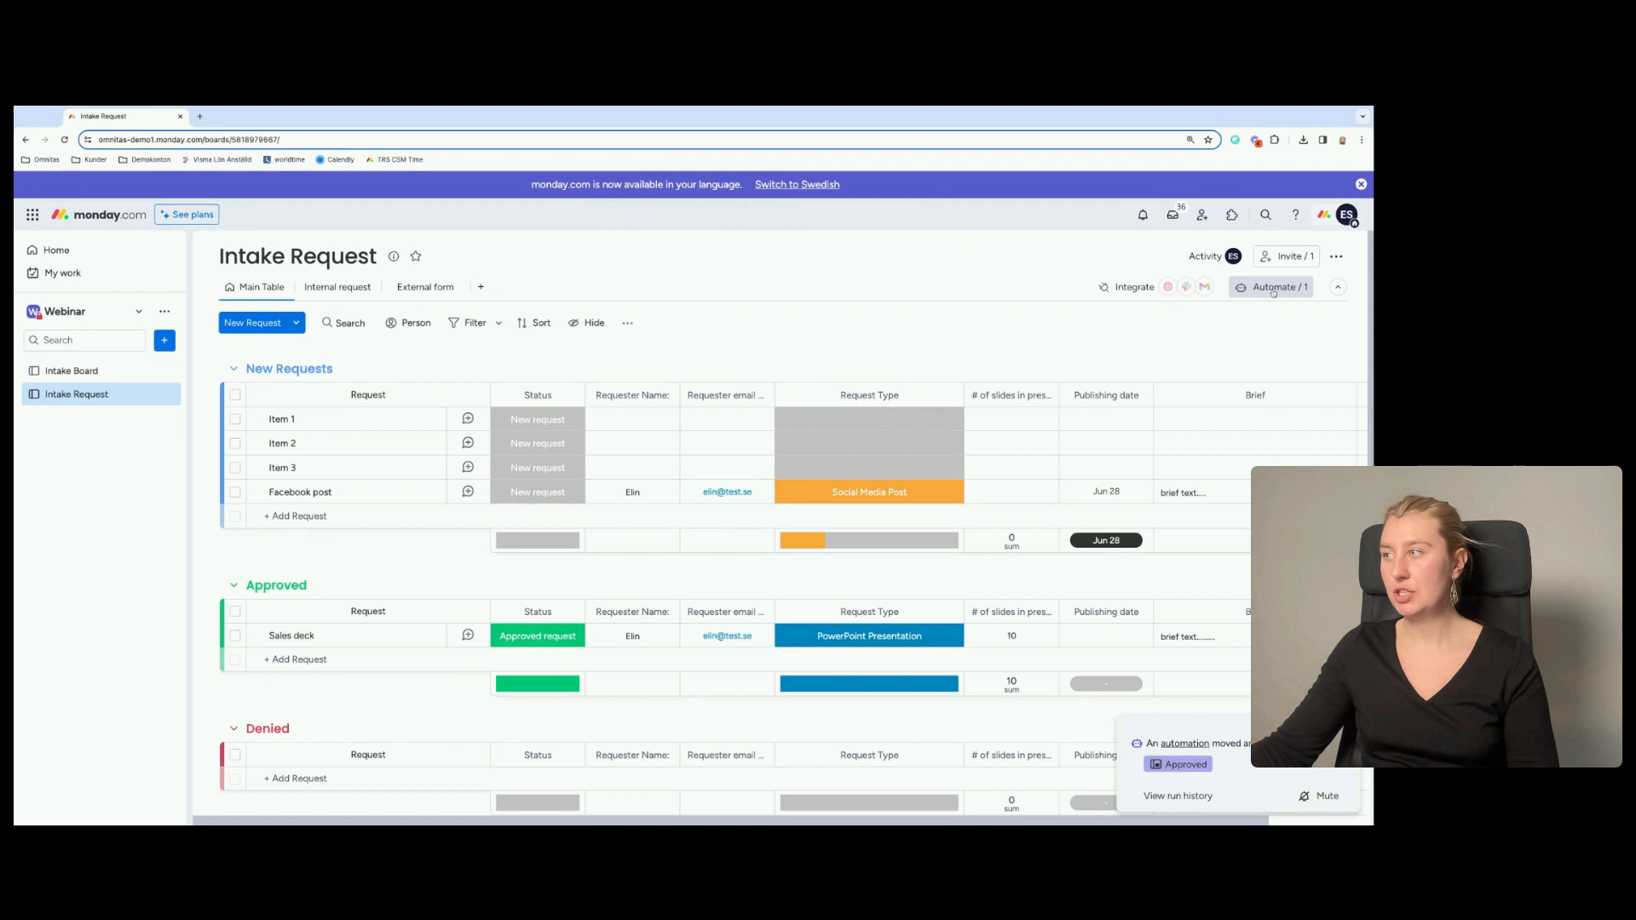
Duplicate the board automation that moves approved requests to the Approved group.
left_click(1245, 291)
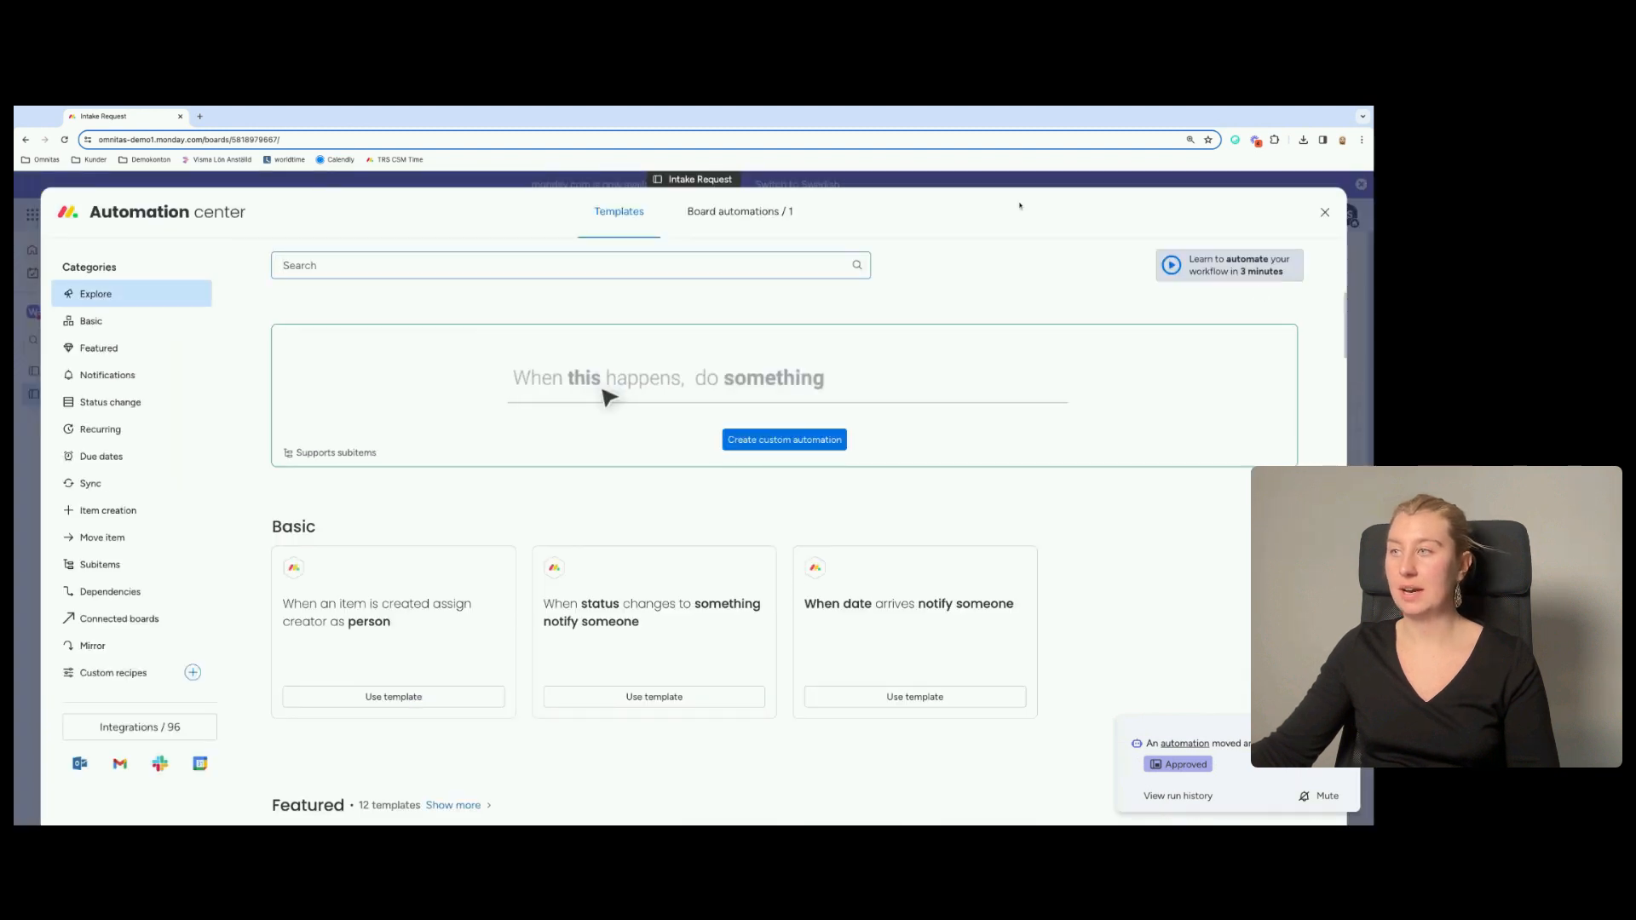
left_click(727, 213)
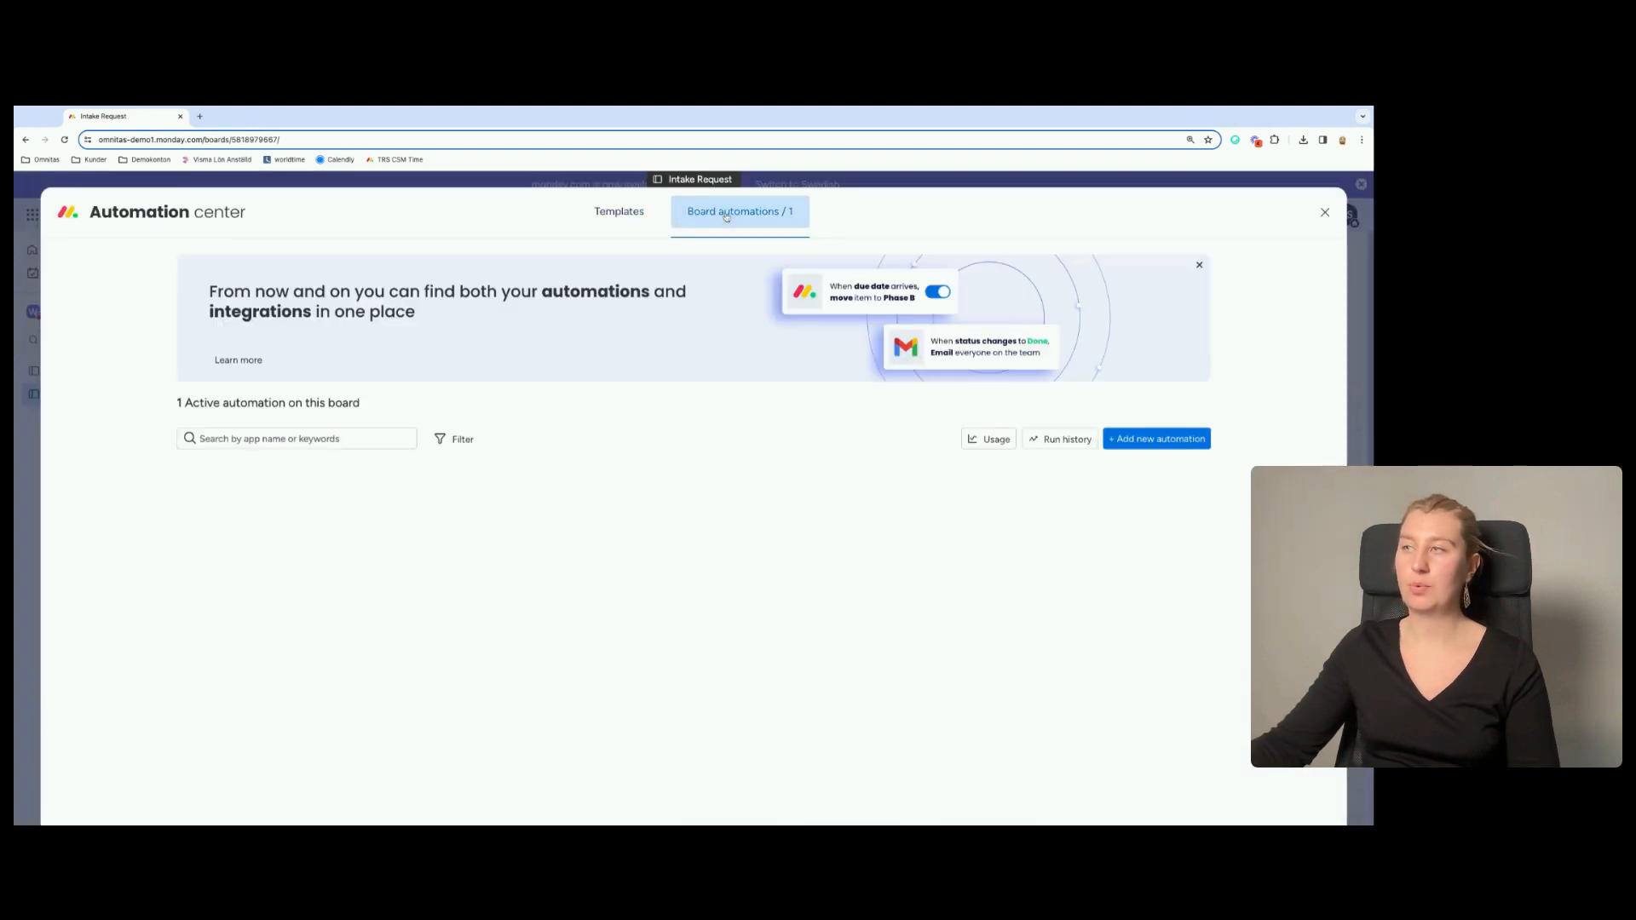
left_click(1194, 513)
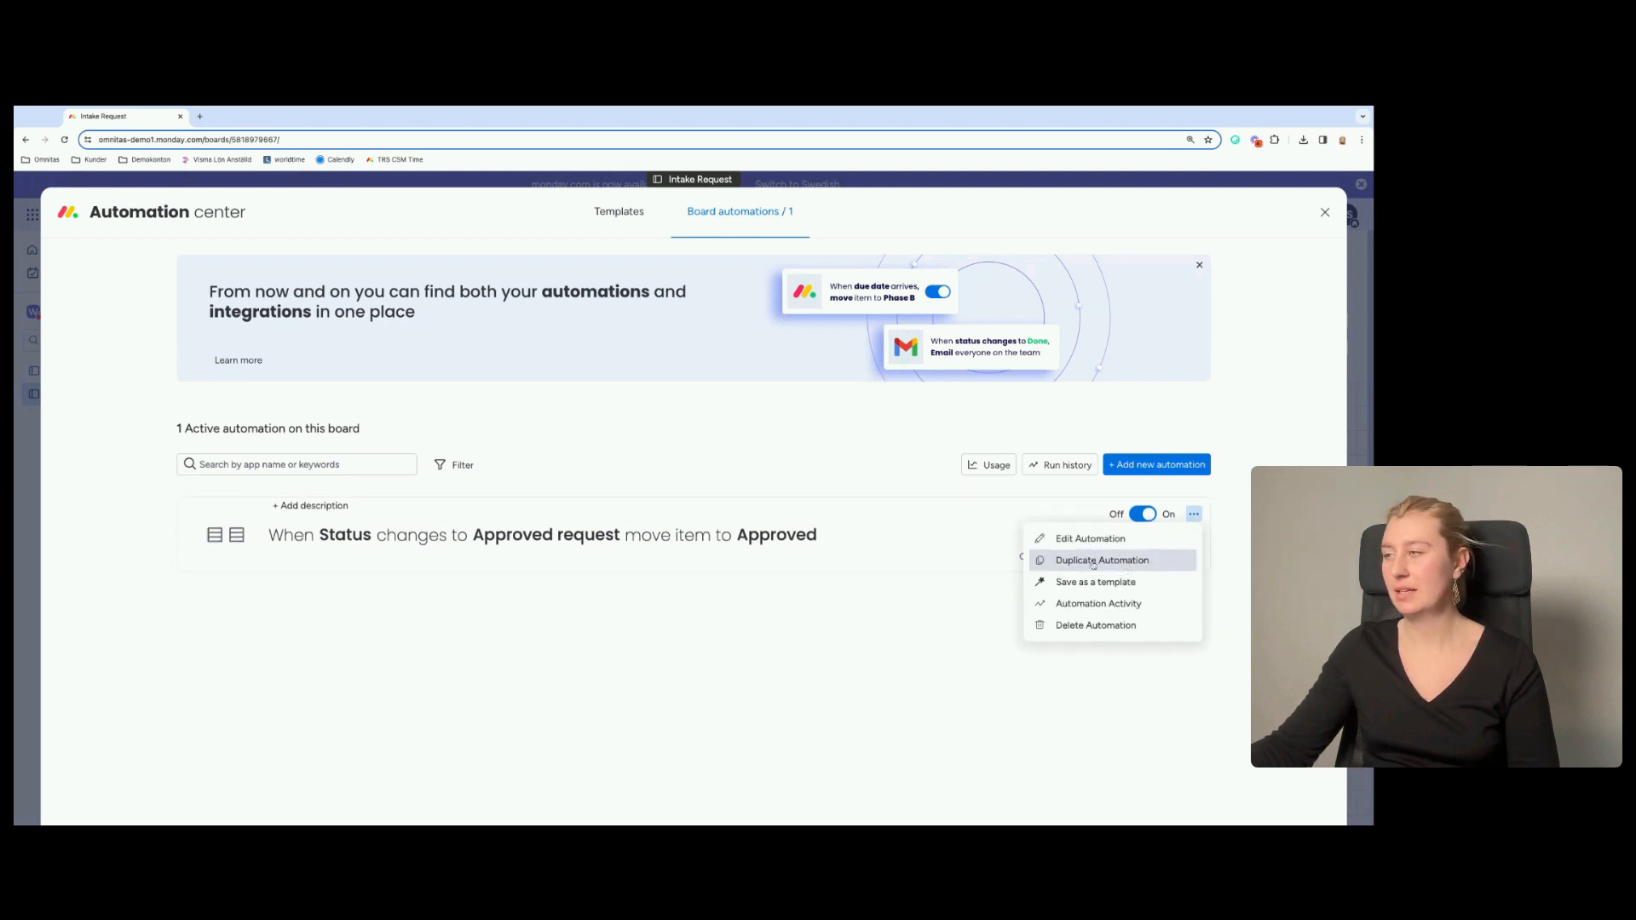
left_click(1100, 560)
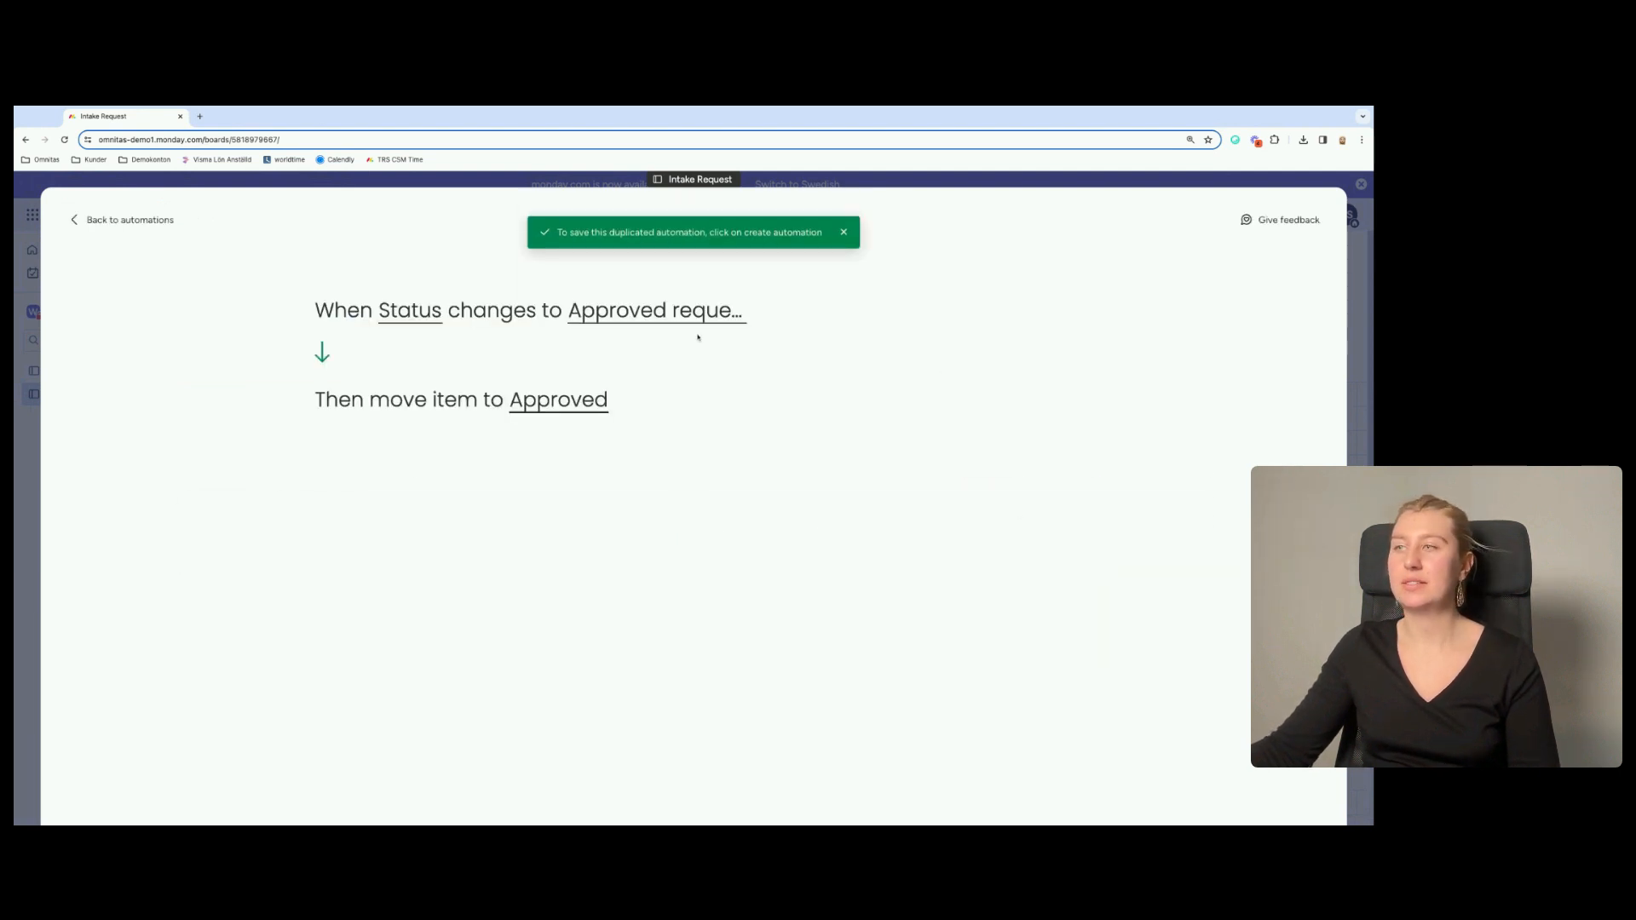
Make the duplicate move items to the Denied group when Status changes to Denied, create it and return to the board.
left_click(601, 320)
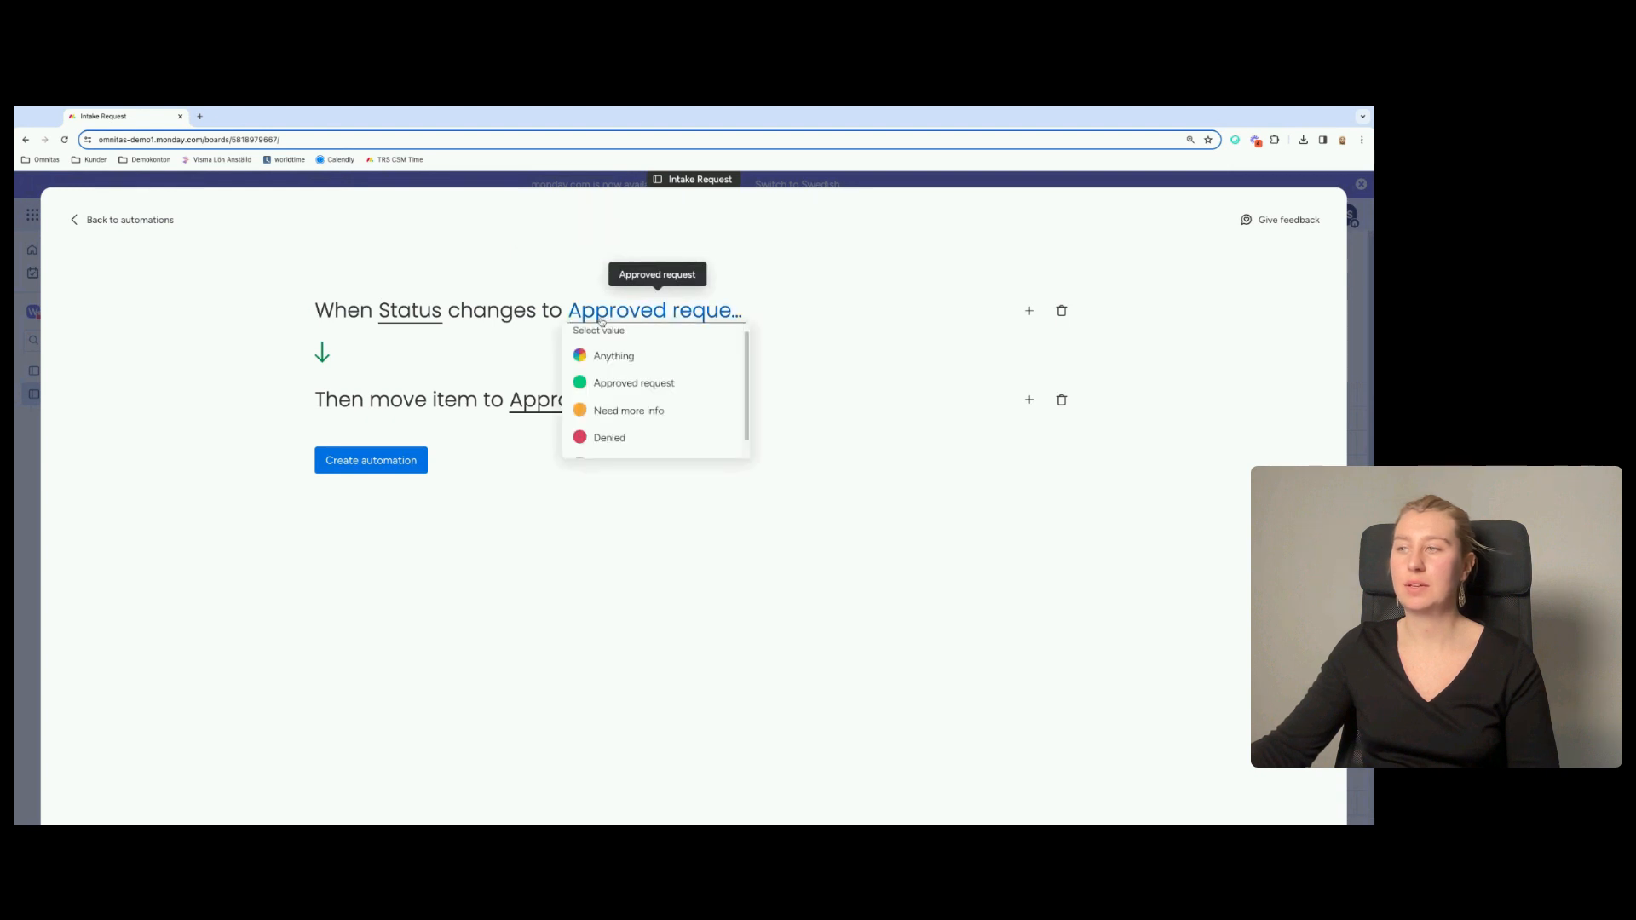
left_click(622, 437)
left_click(555, 412)
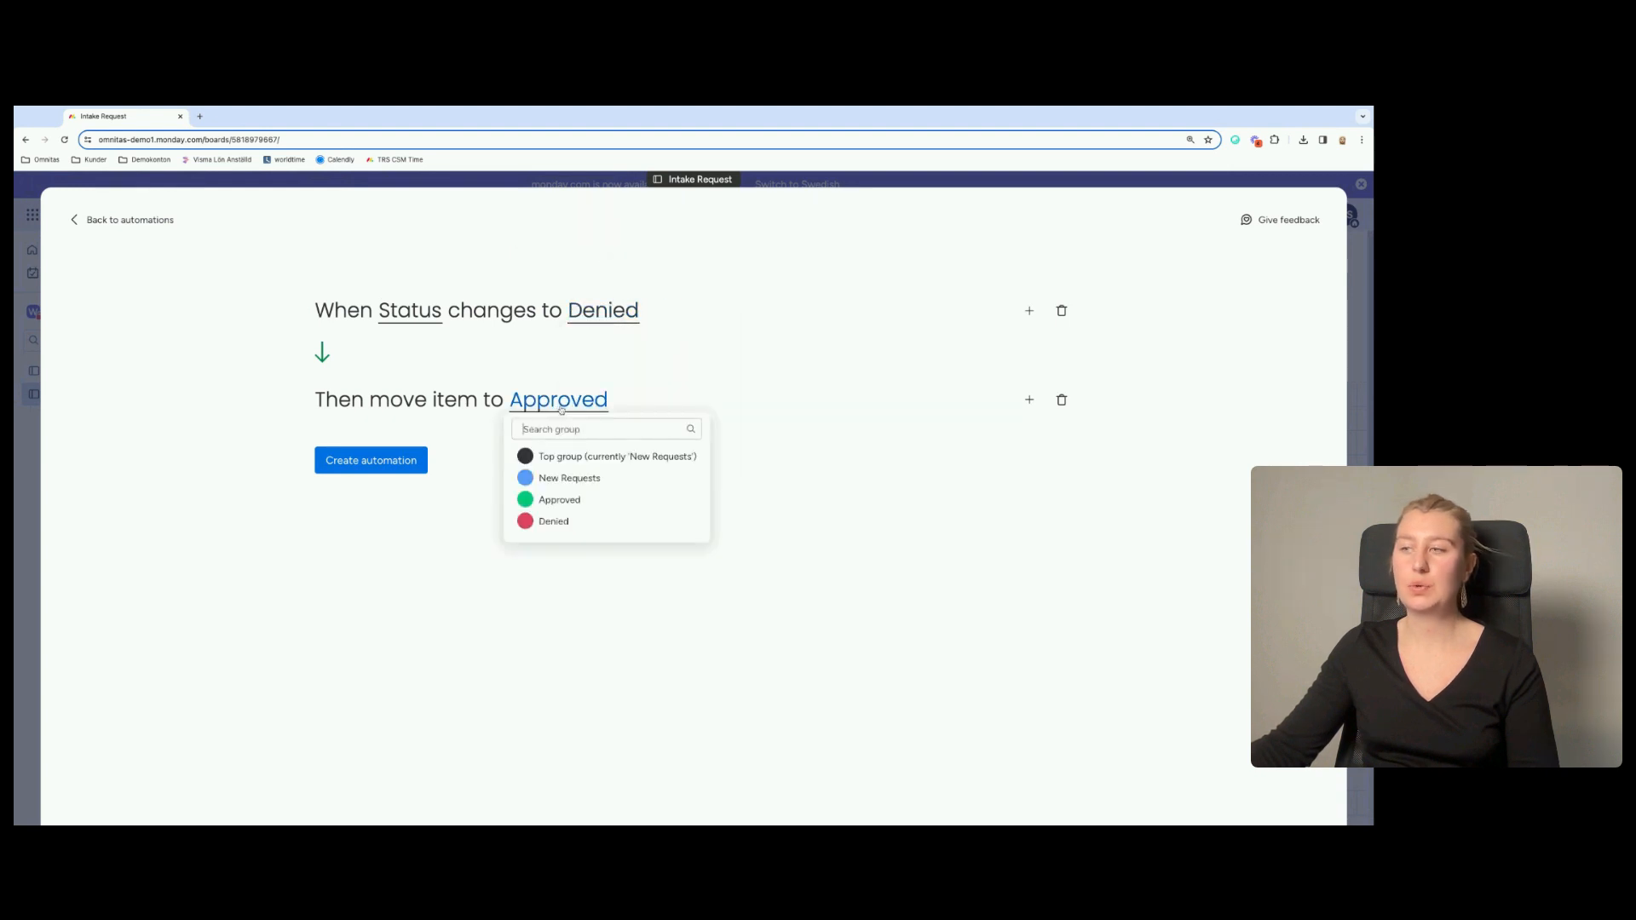
left_click(589, 521)
left_click(371, 464)
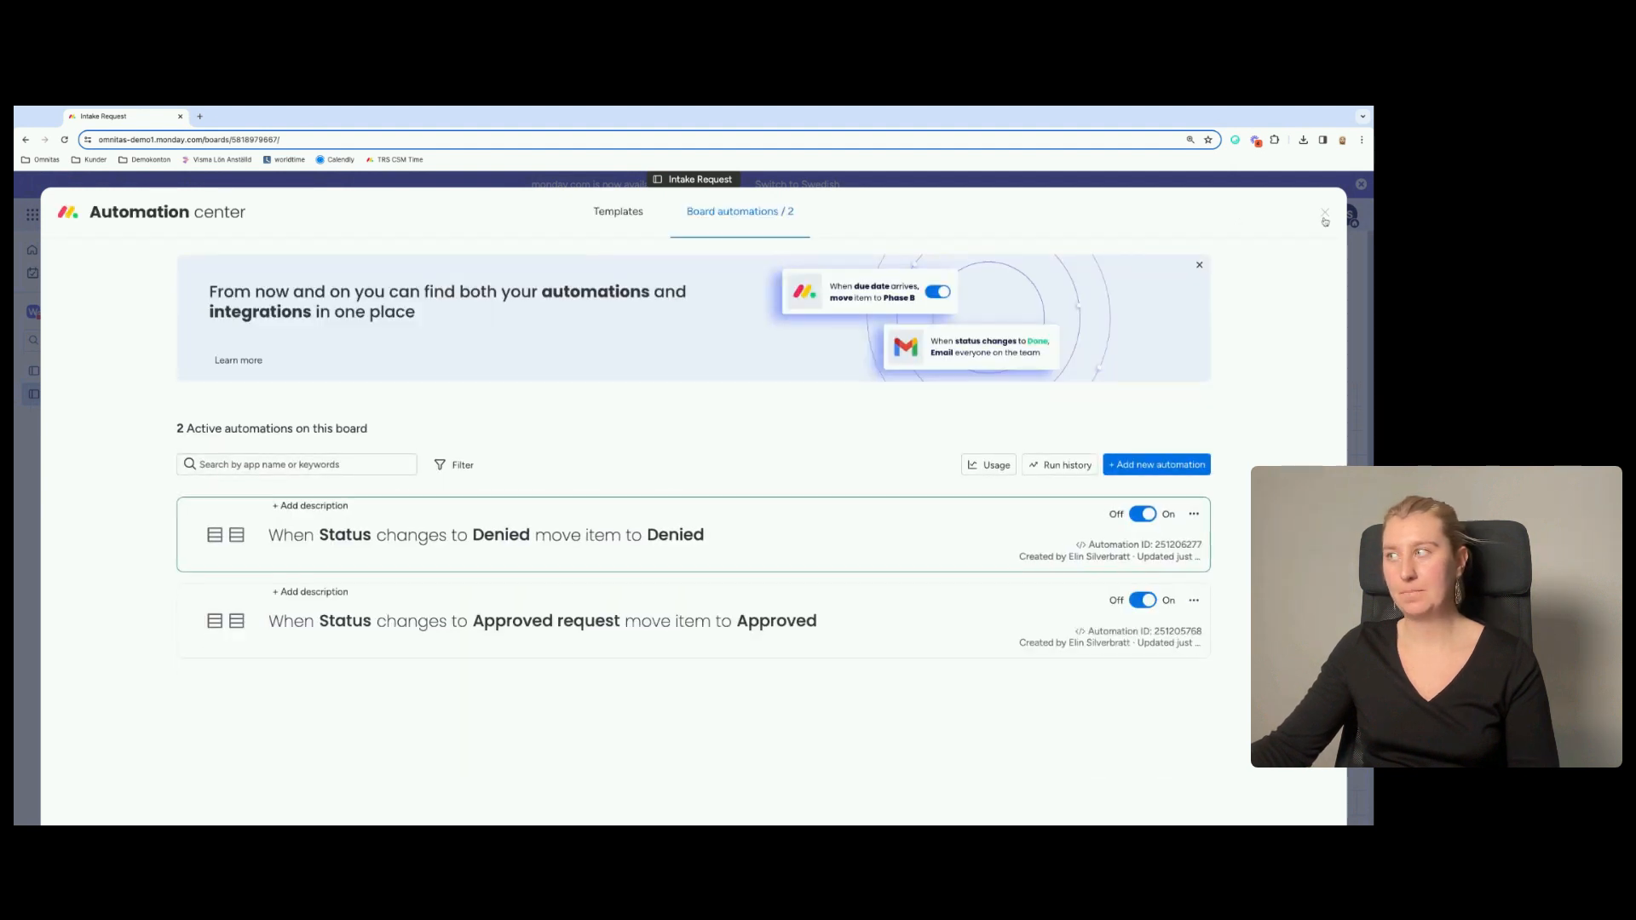
left_click(1324, 216)
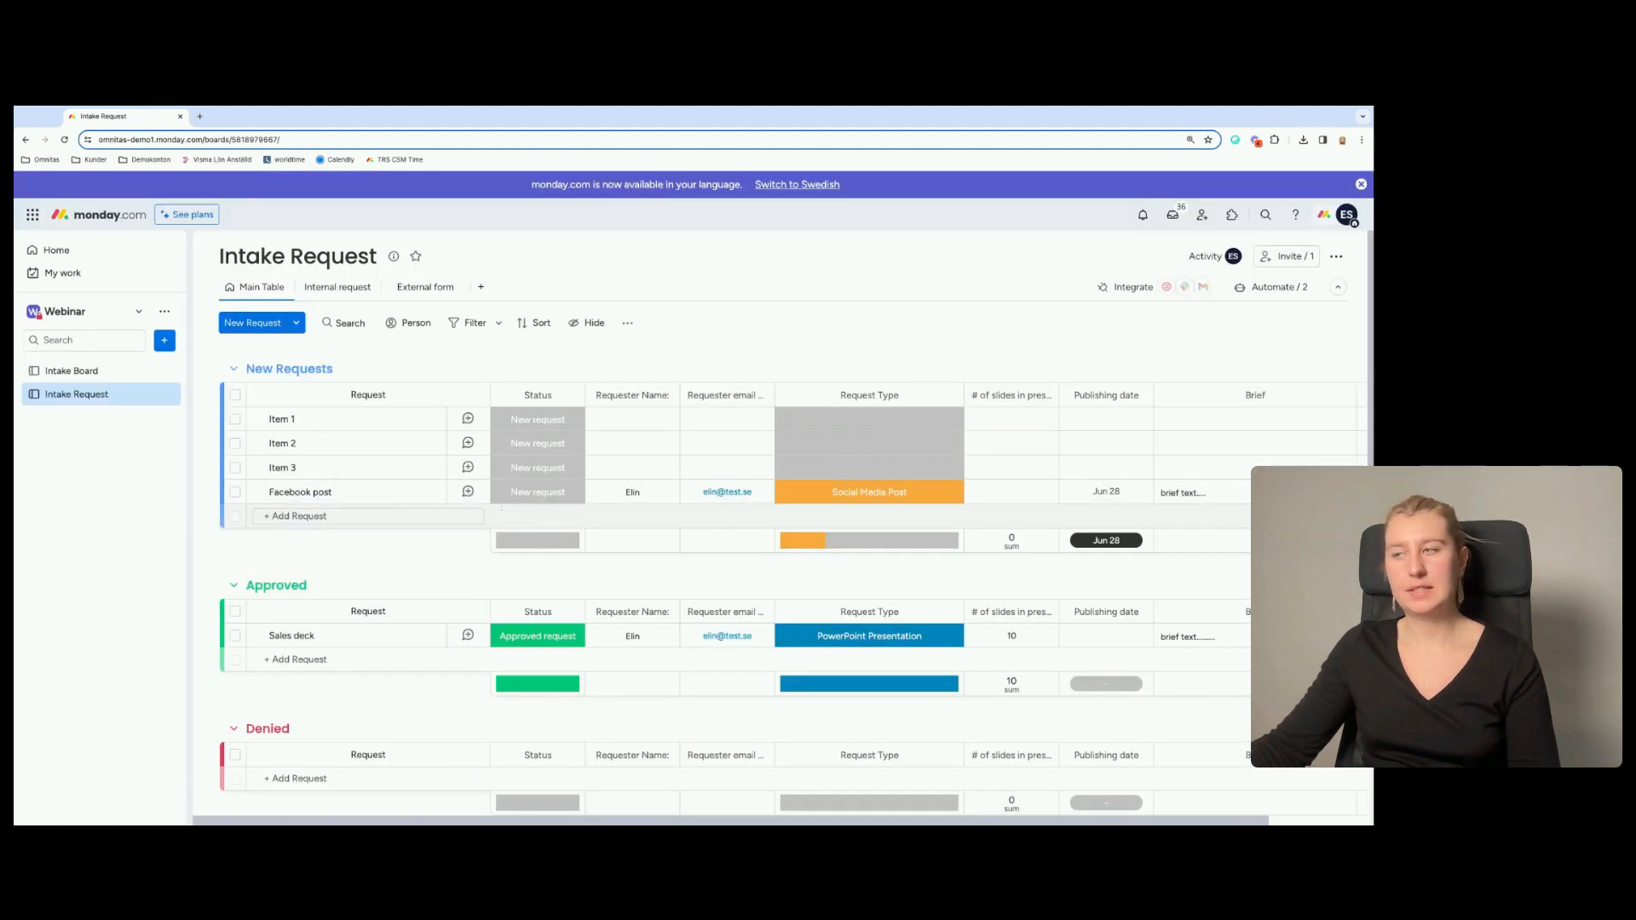
Set the Facebook post item's status to Denied and check its place among the board's groups.
left_click(550, 496)
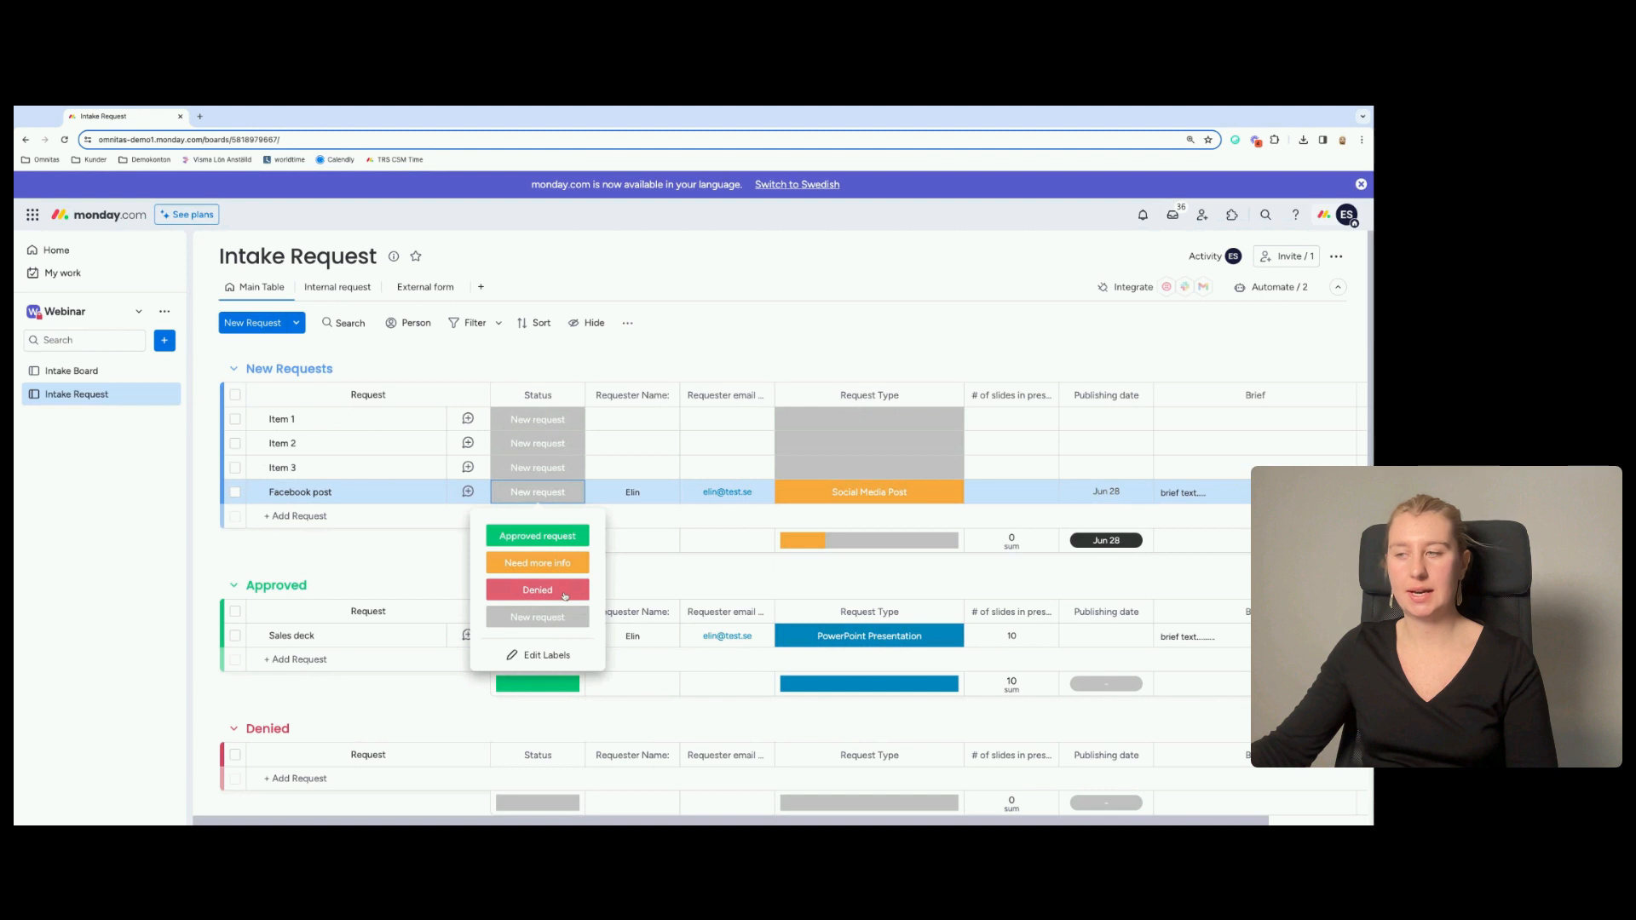
left_click(563, 595)
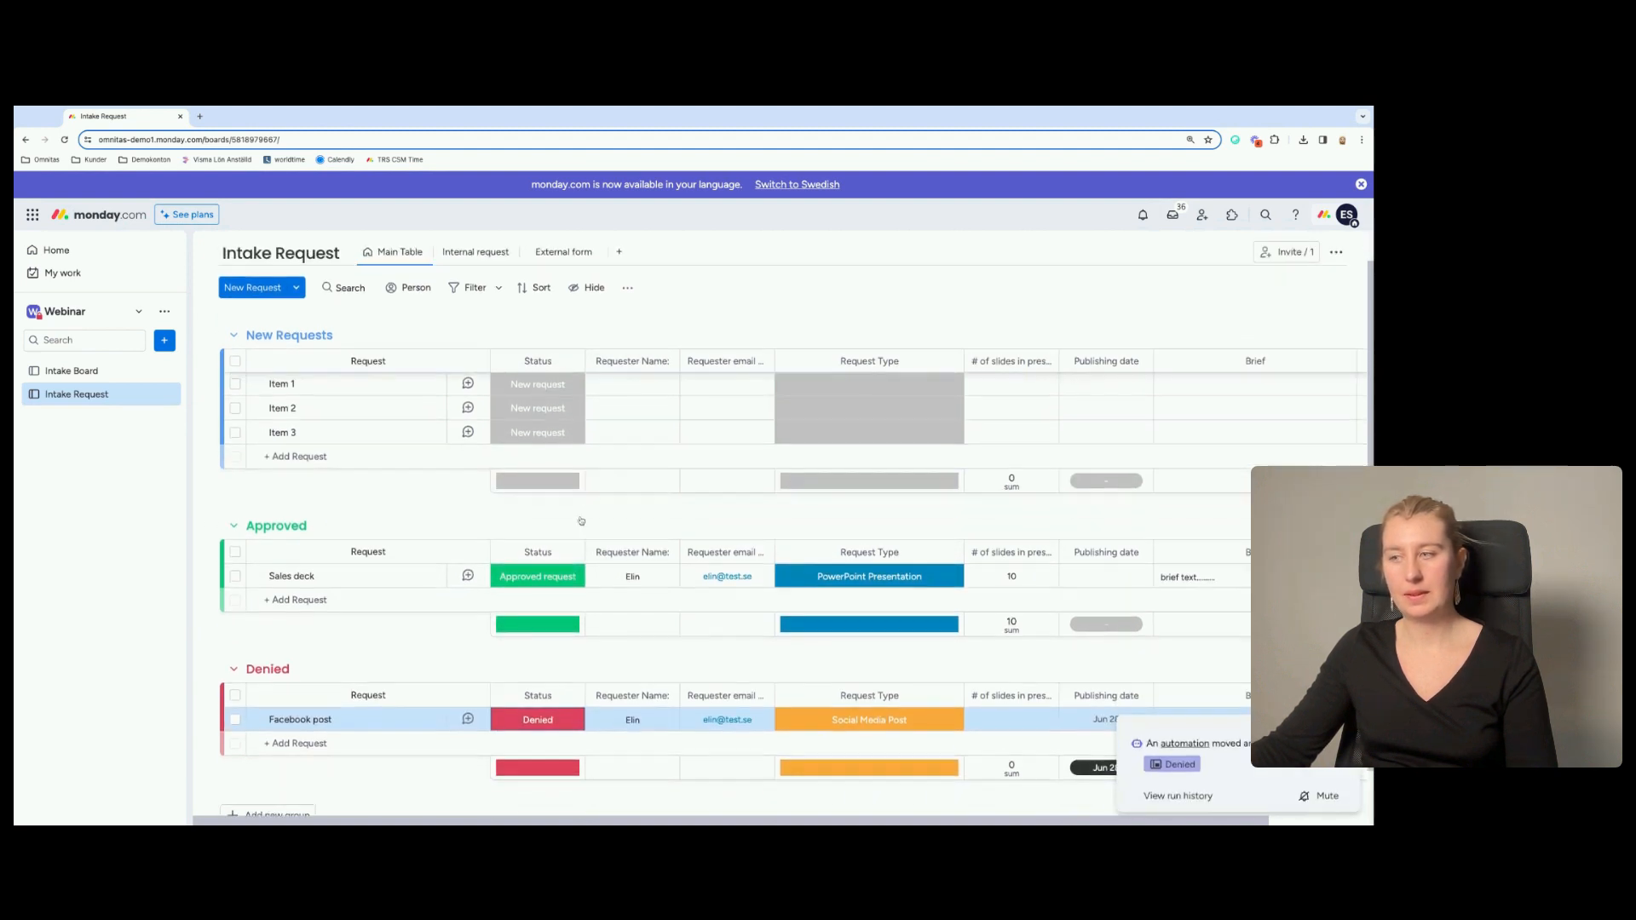
scroll(798, 680, "down", 1)
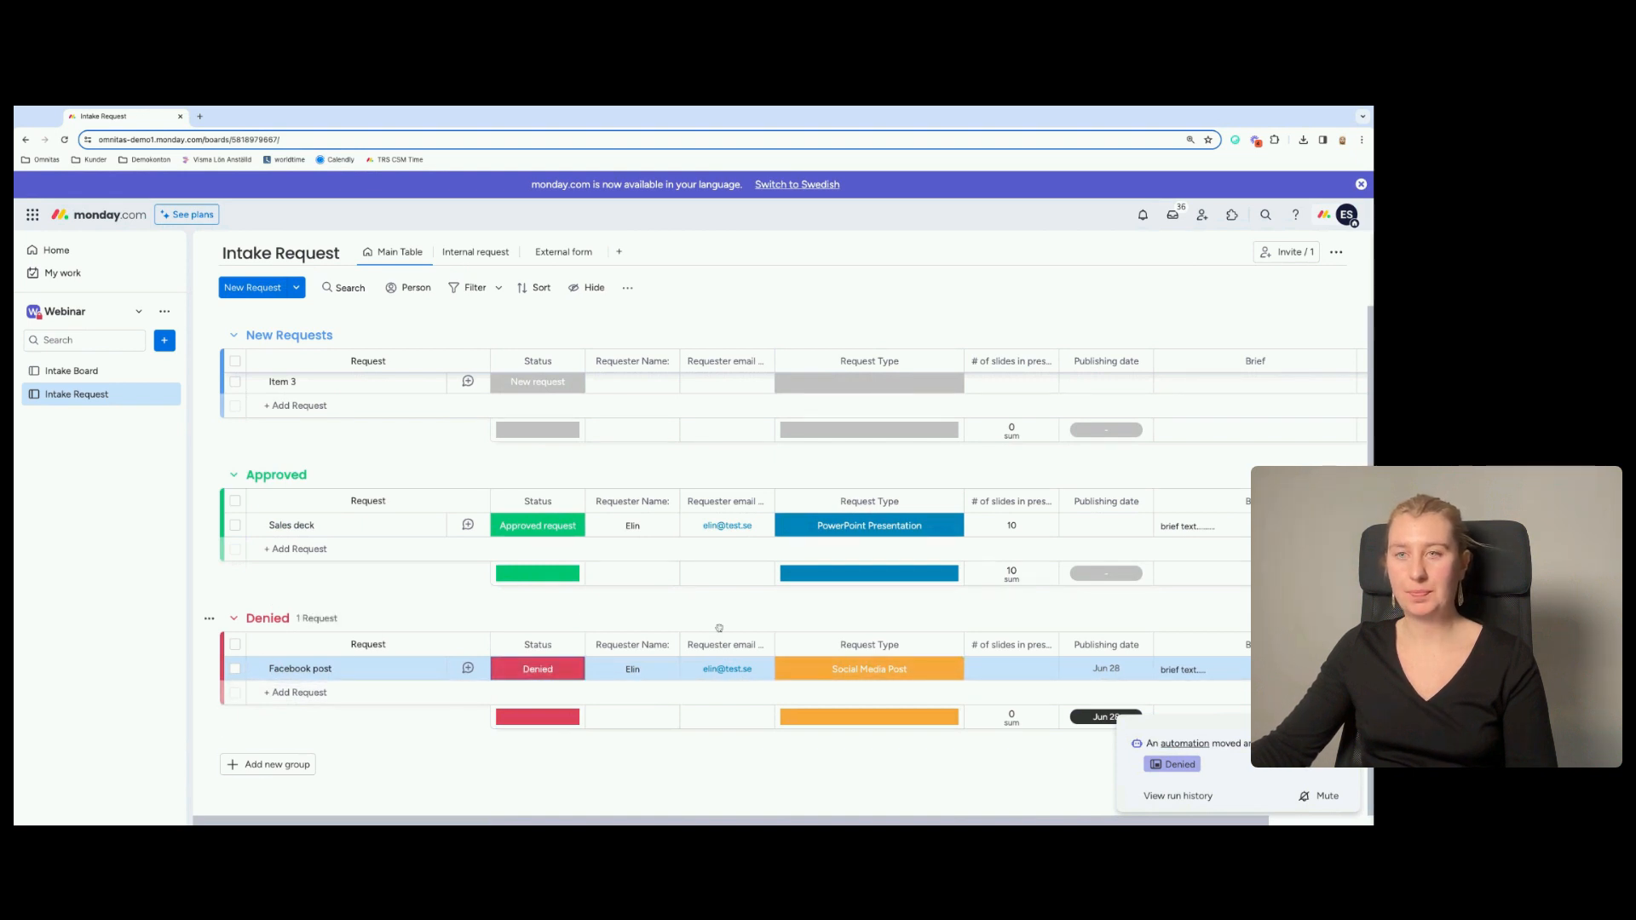
scroll(719, 628, "up", 1)
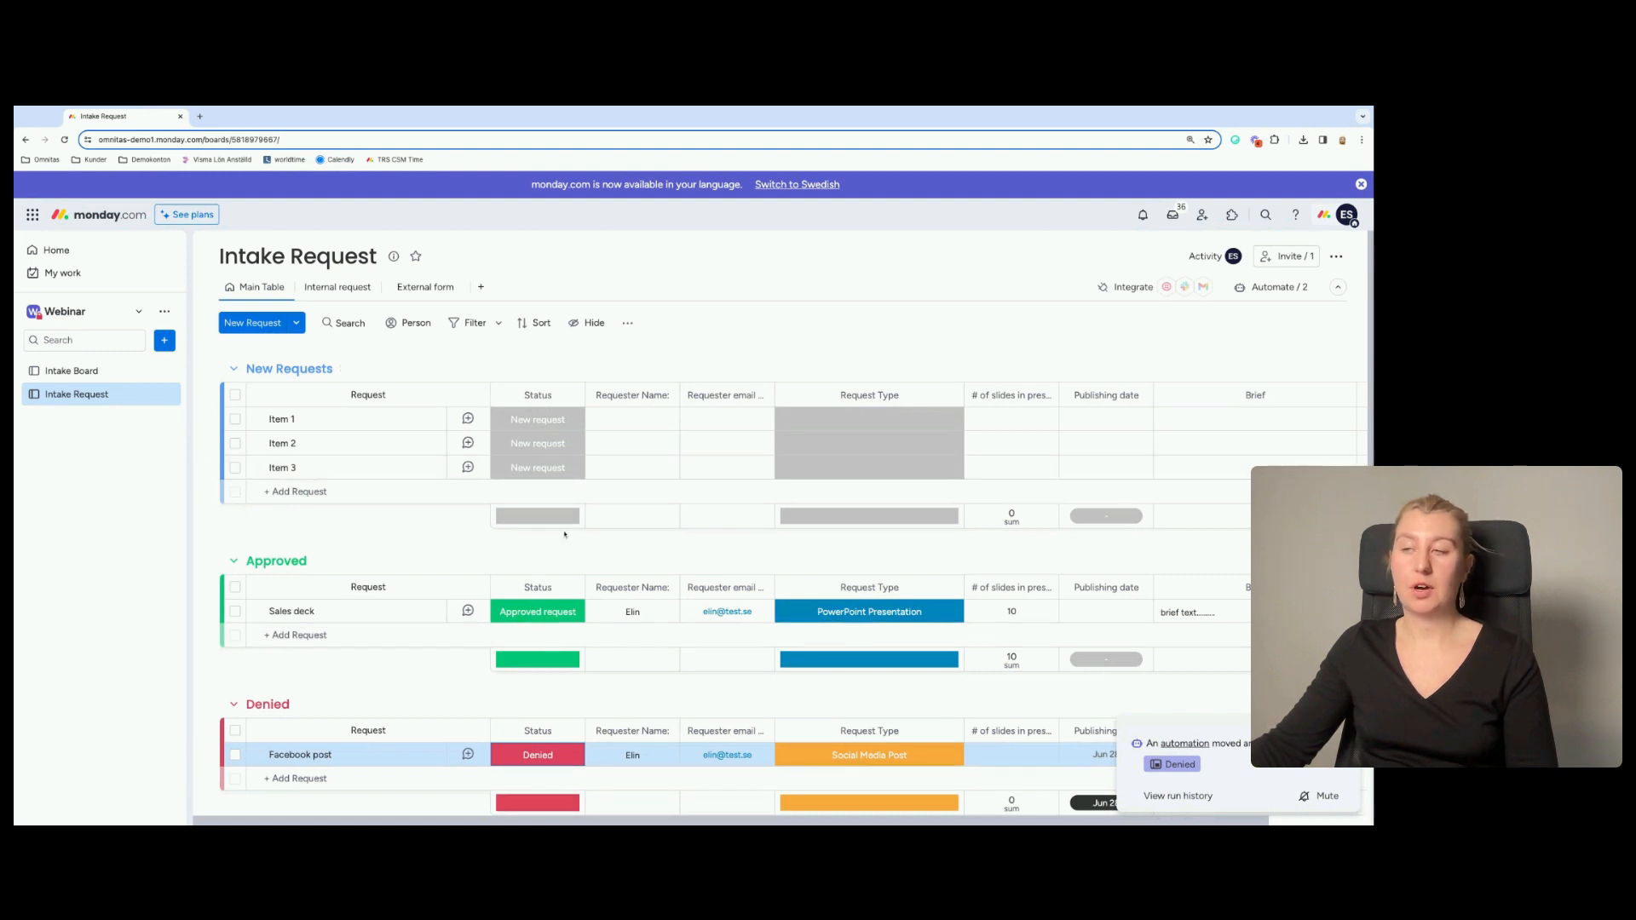
mouse_move(575, 671)
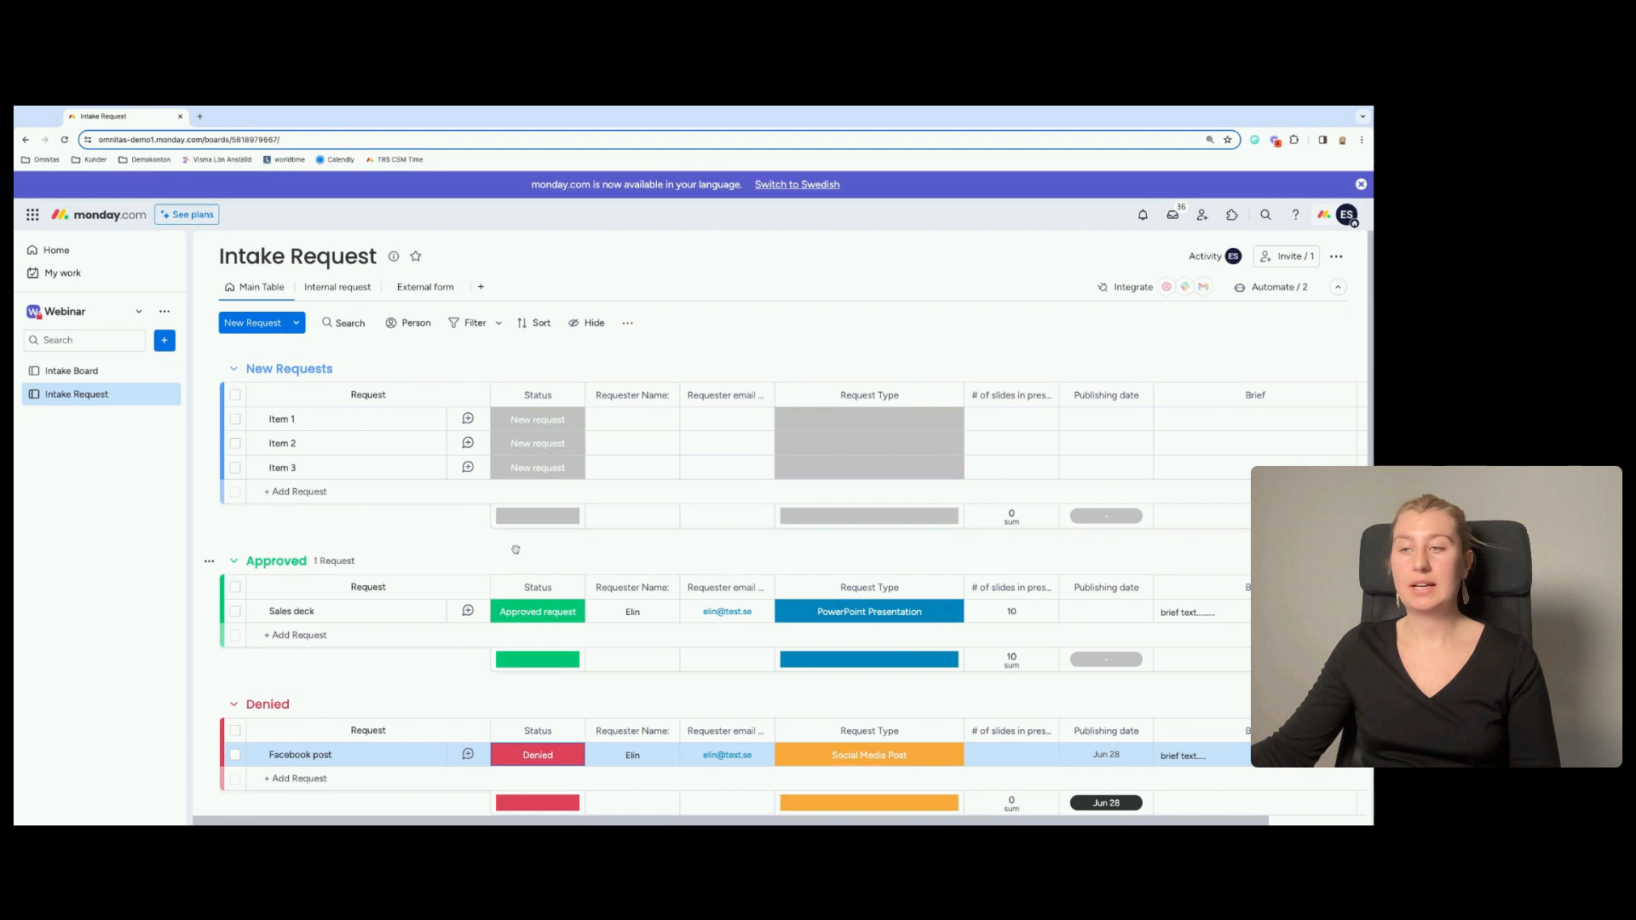
left_click(168, 343)
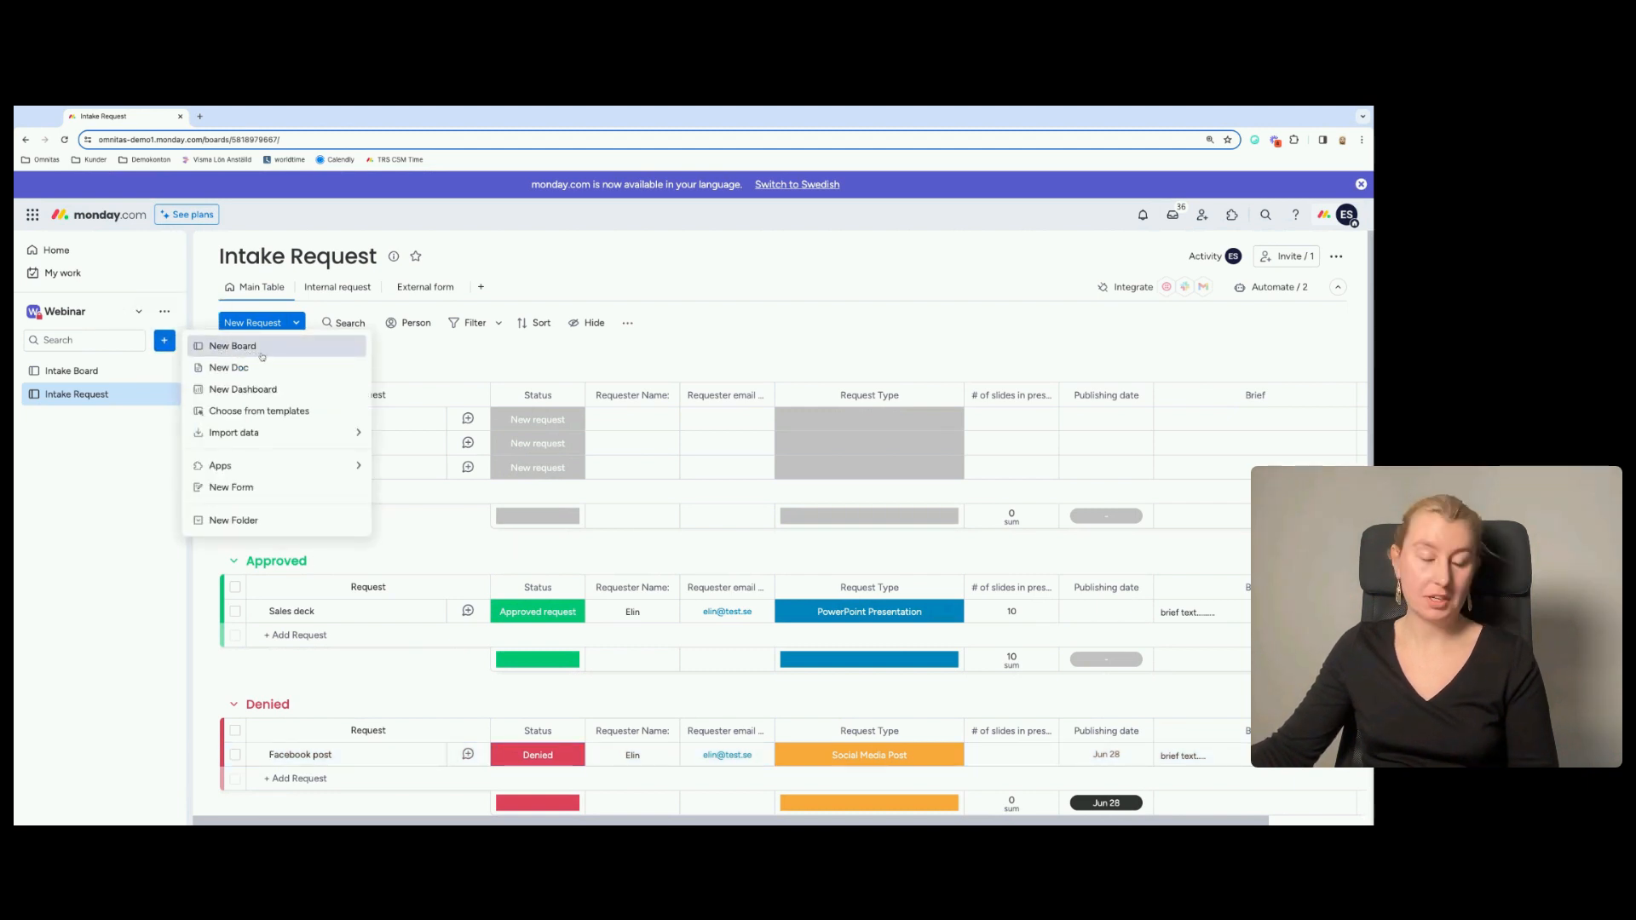
left_click(732, 358)
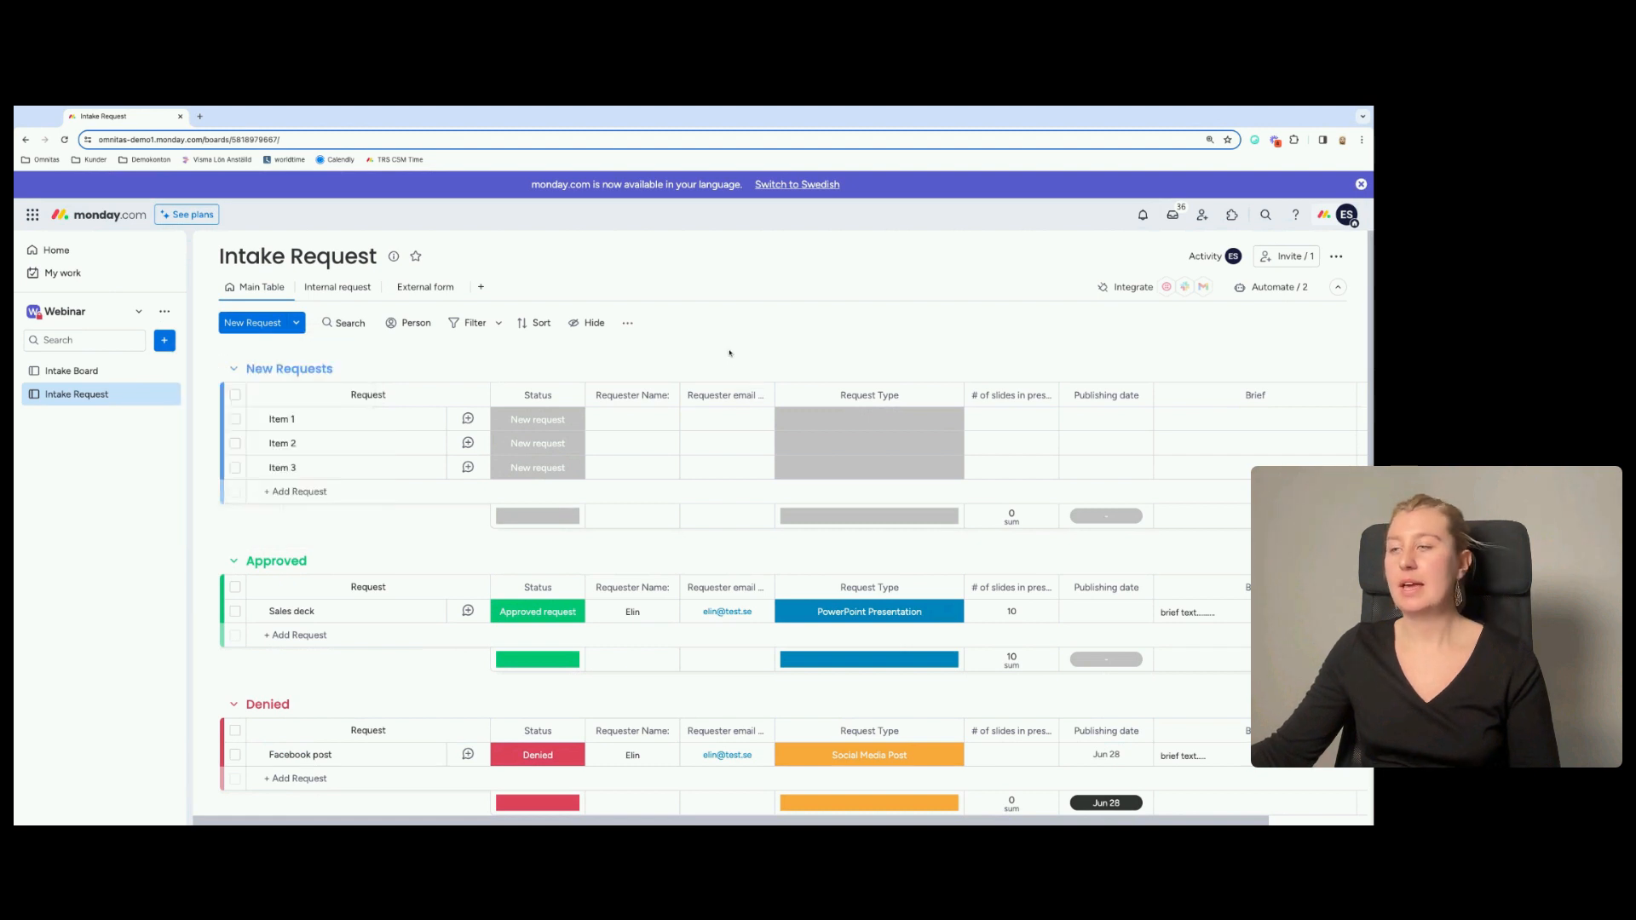
left_click(537, 614)
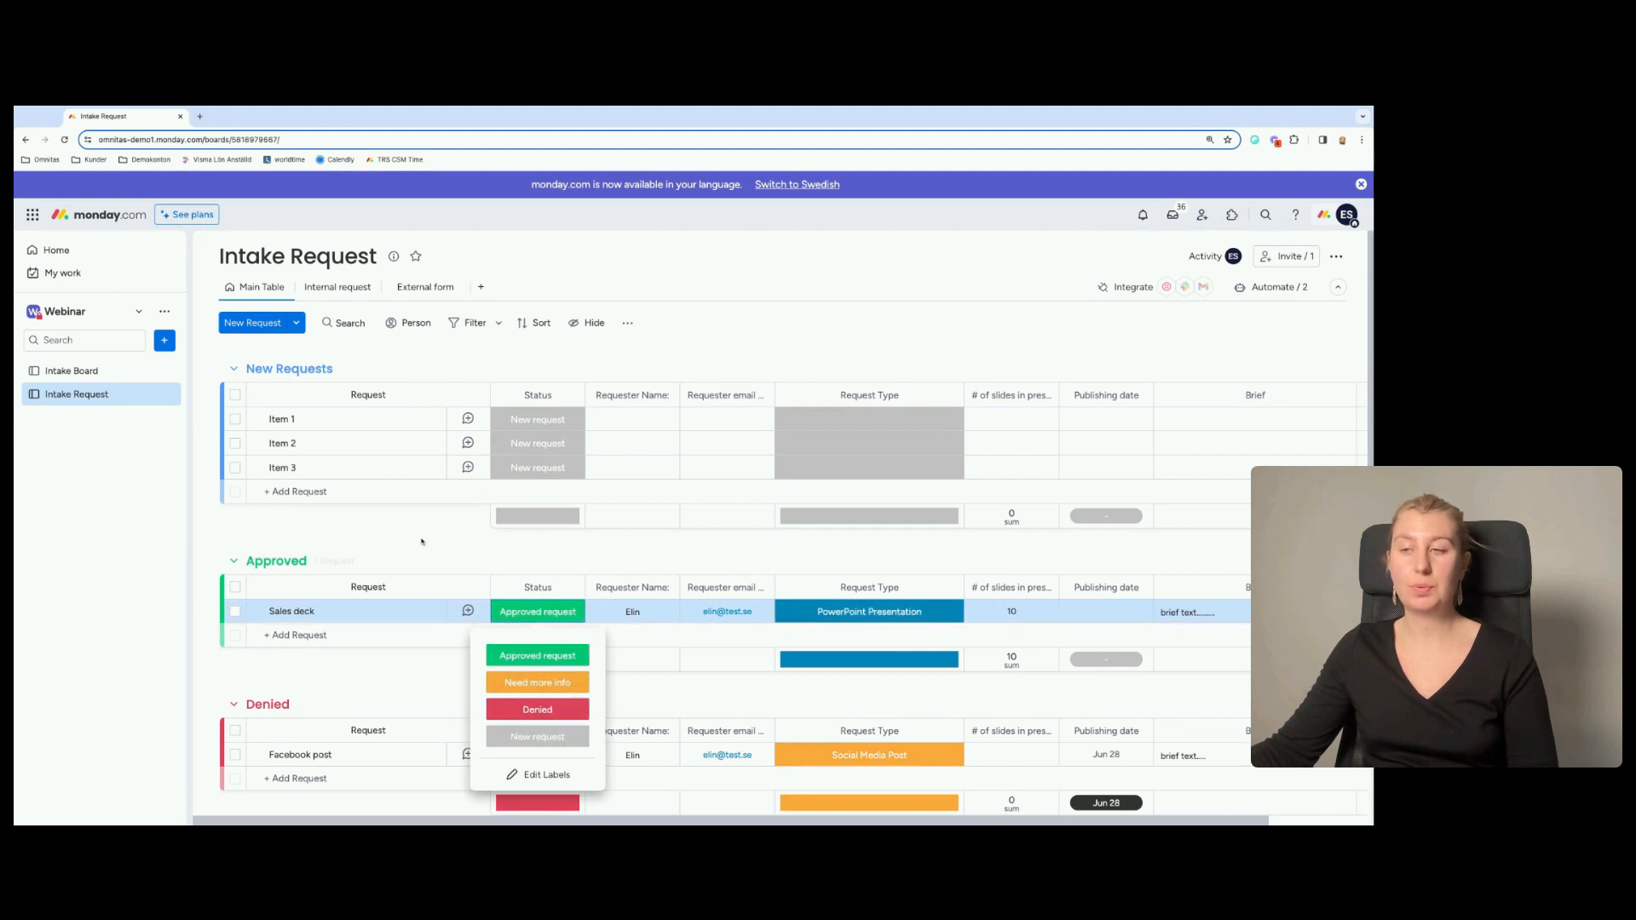
left_click(548, 544)
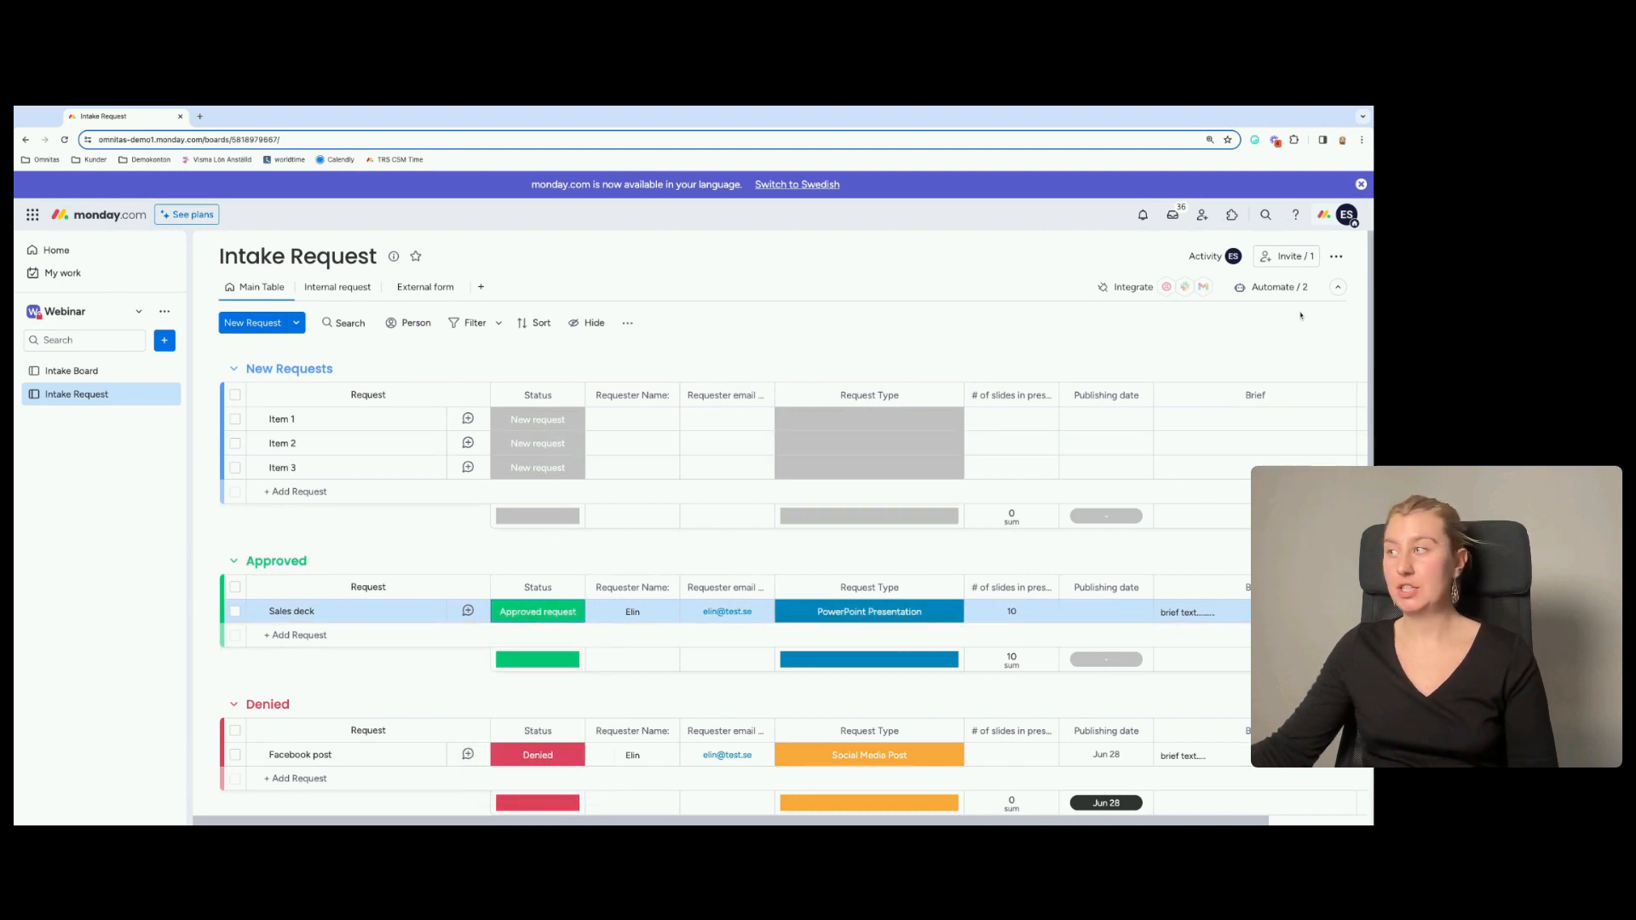
Try to replace the Approved request automation's action with moving the item to another board.
left_click(1274, 287)
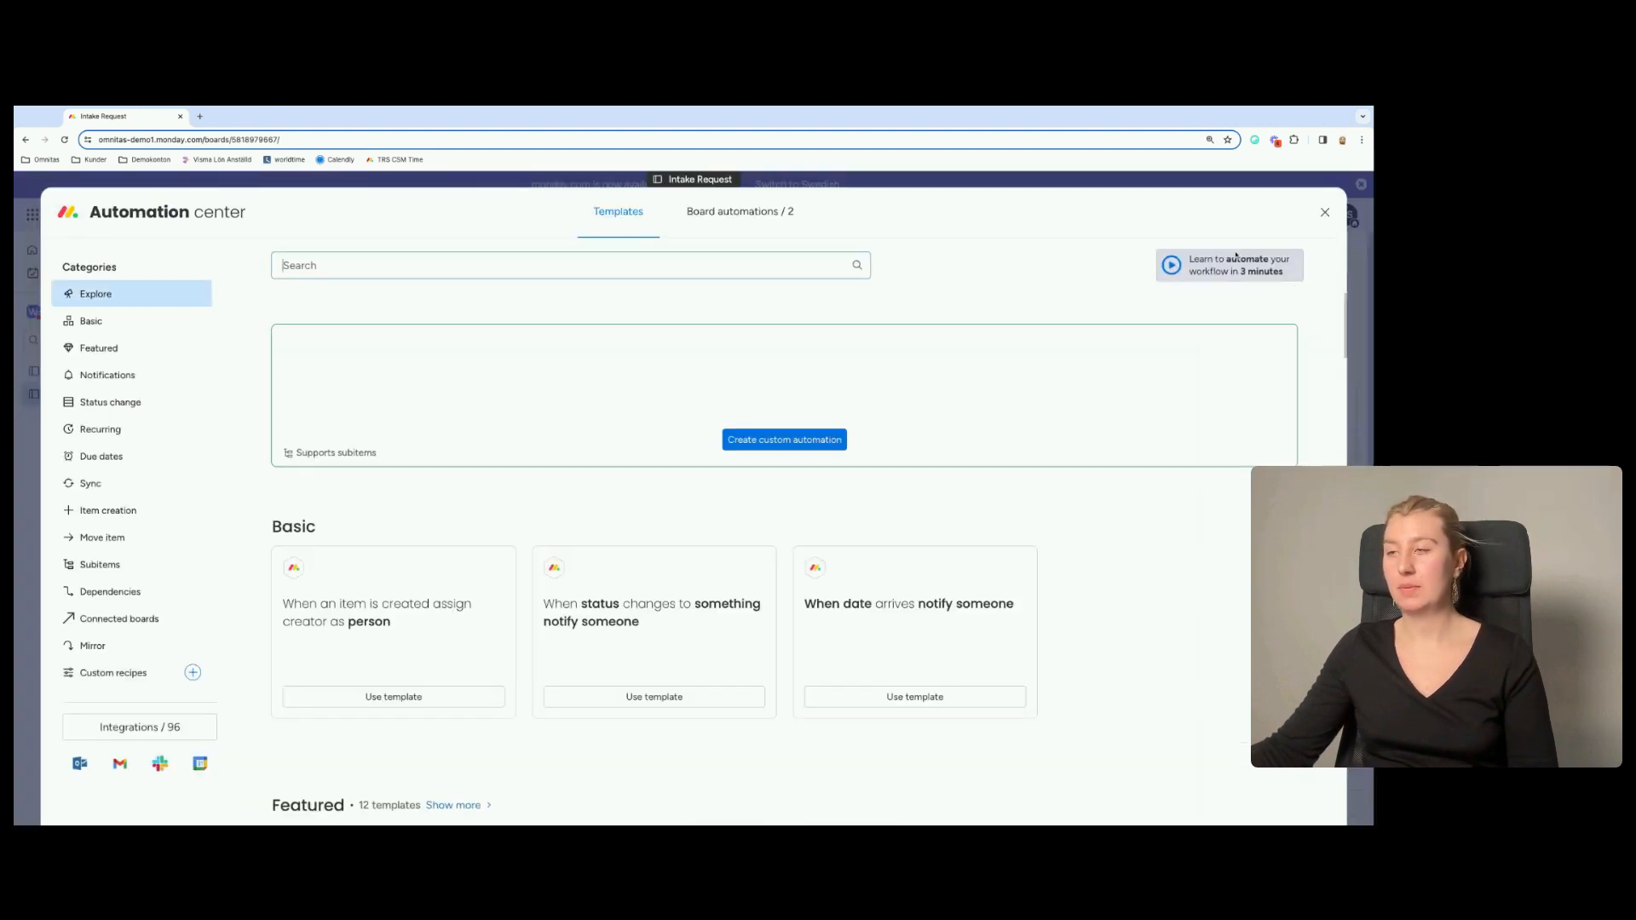
left_click(740, 211)
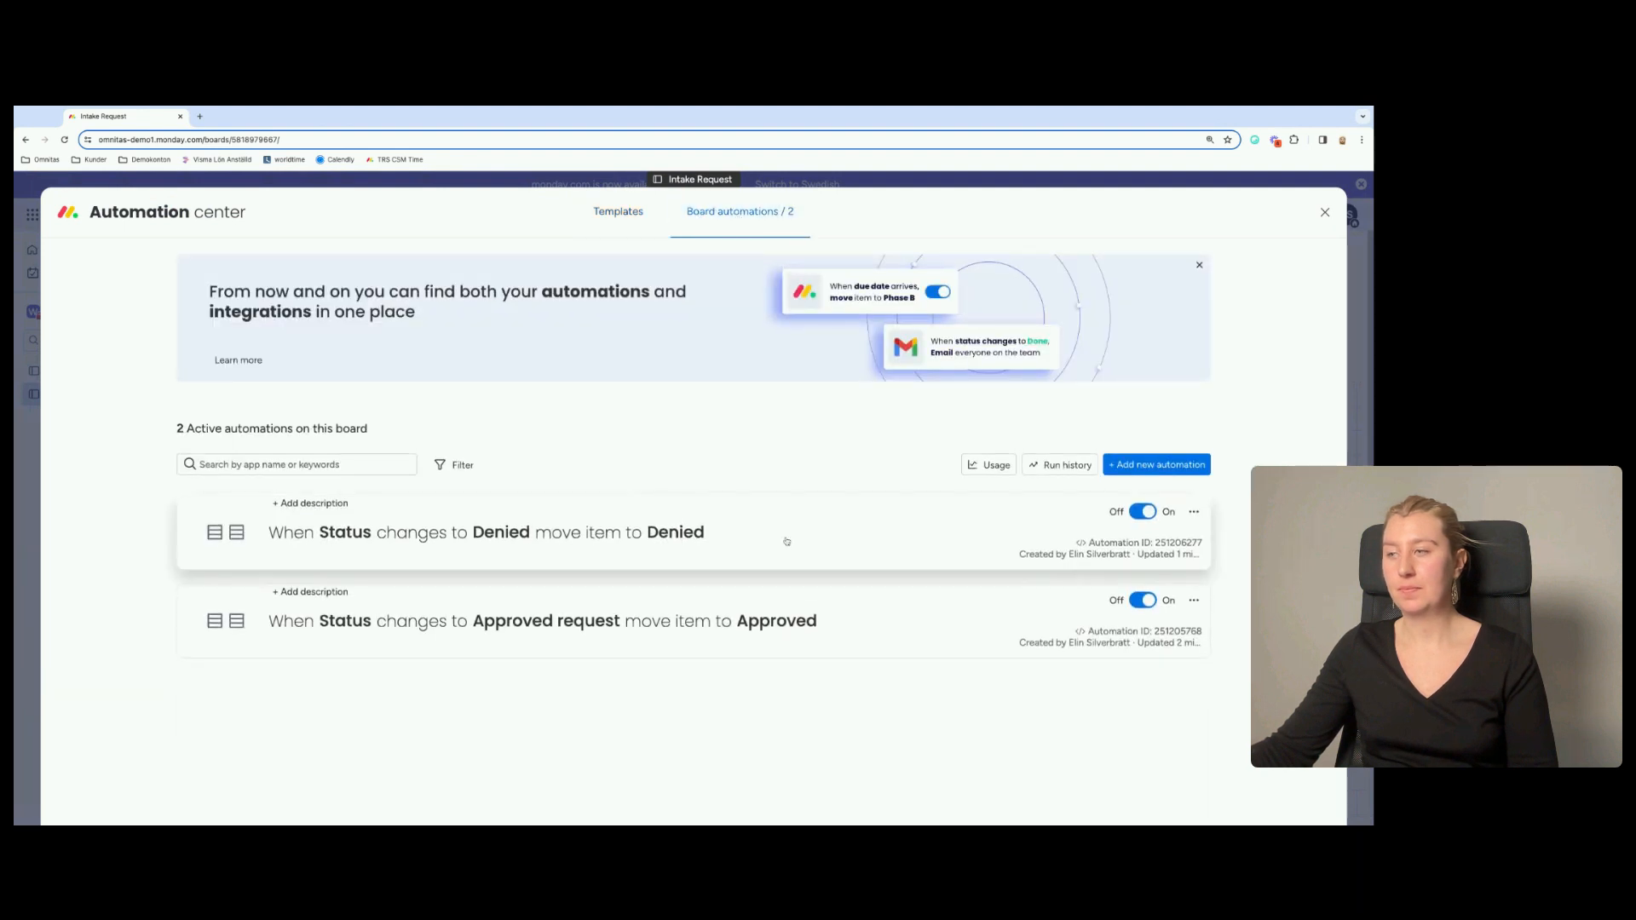
left_click(804, 625)
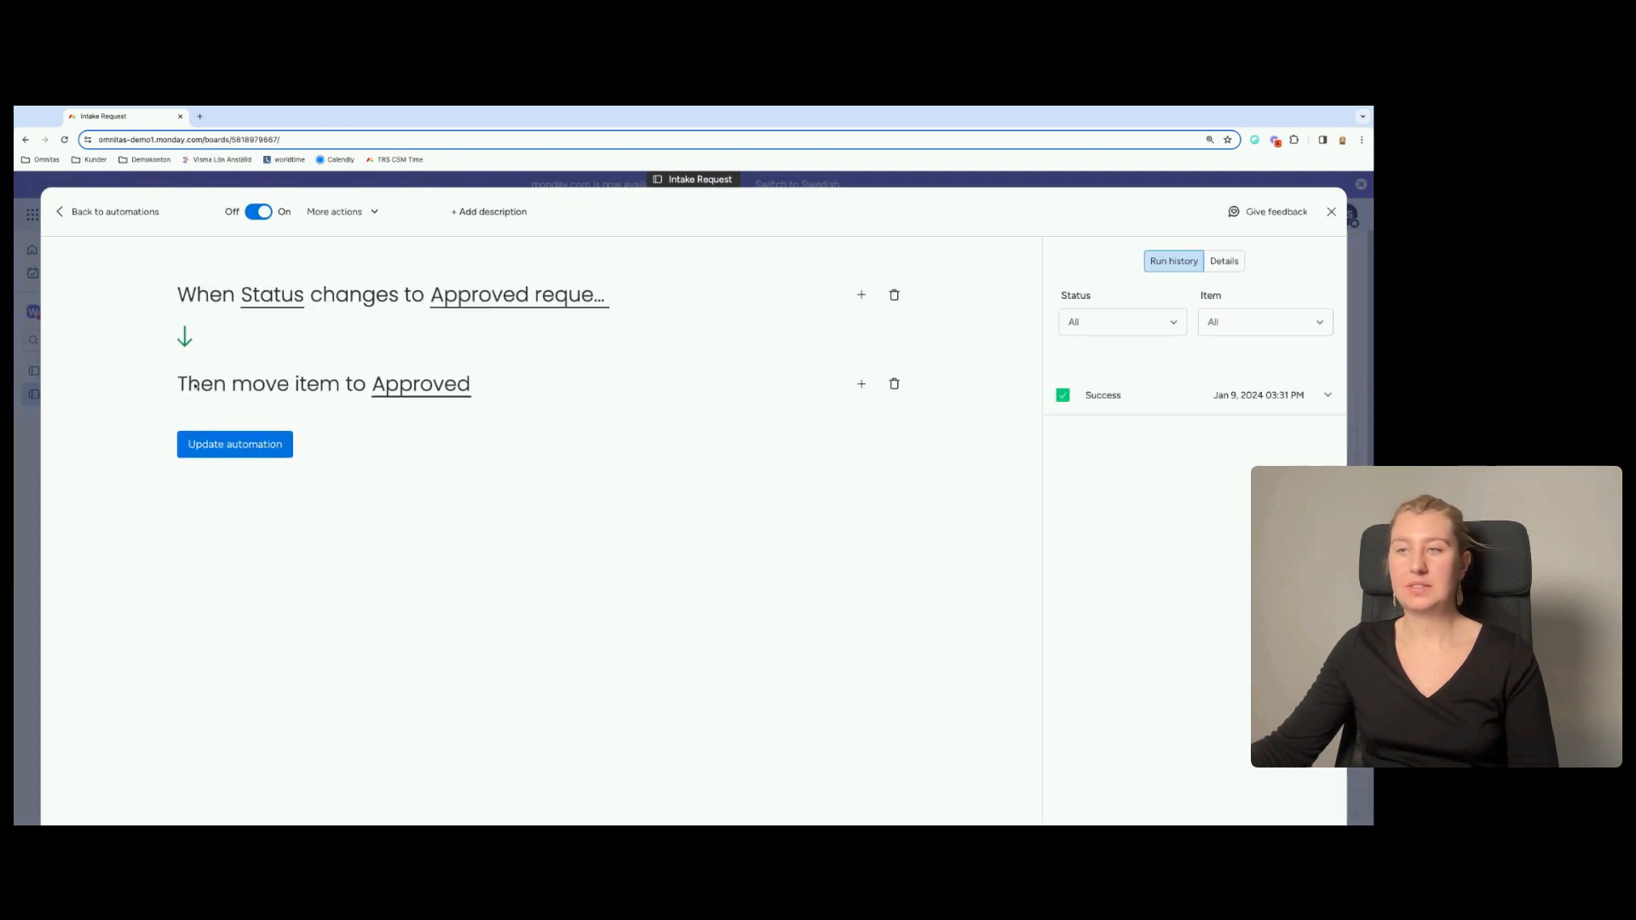
left_click(893, 384)
type("move")
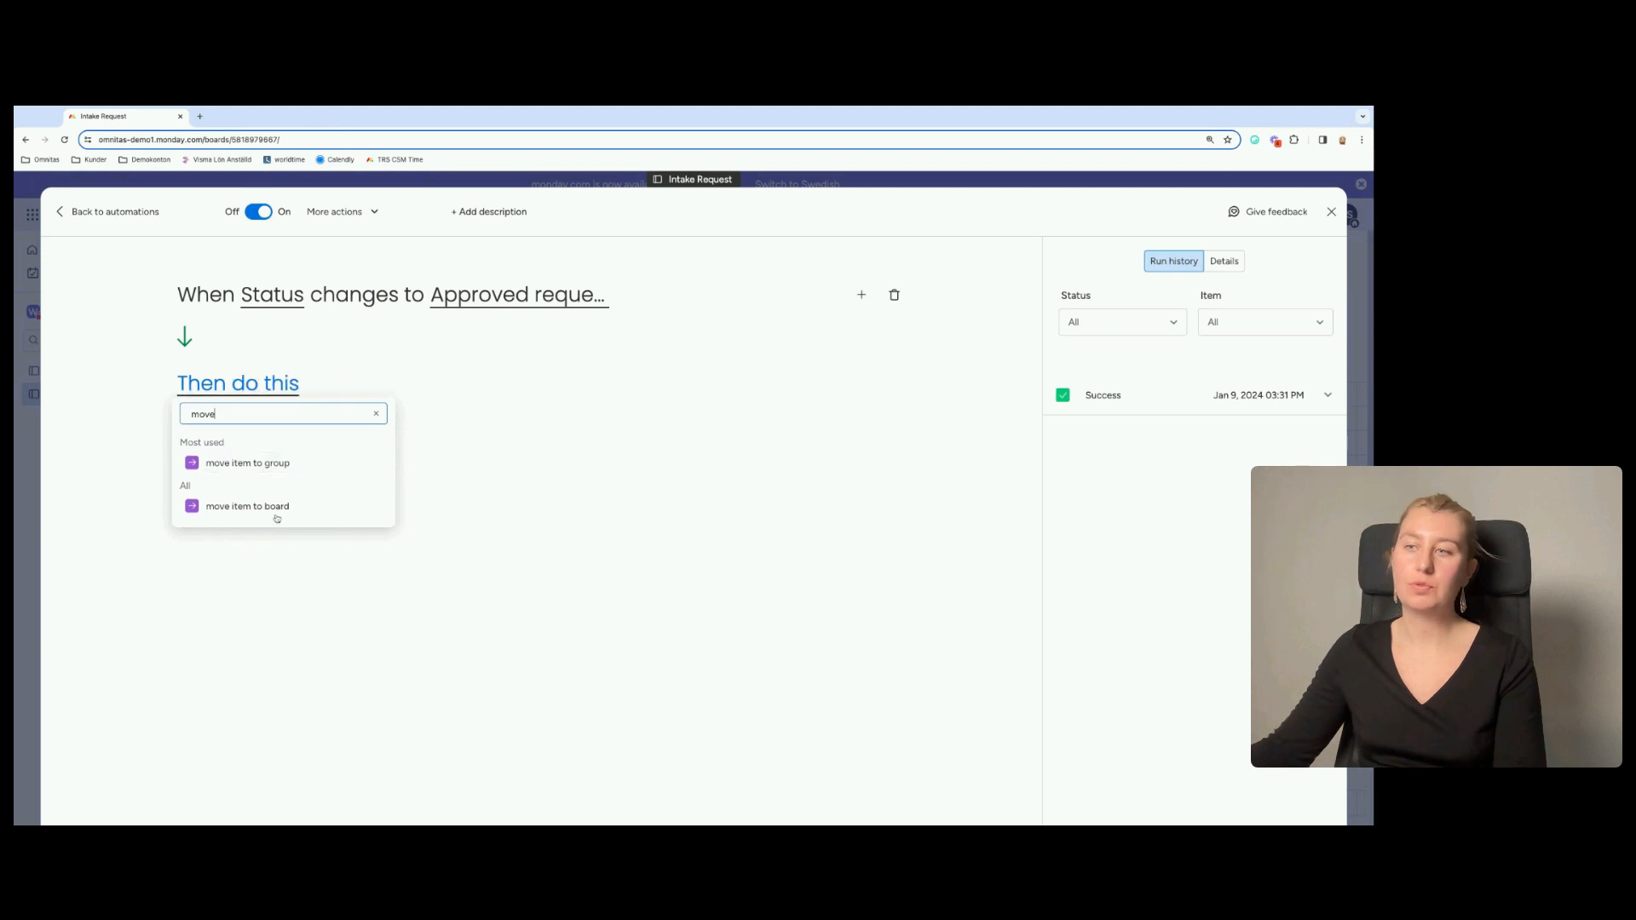
left_click(277, 508)
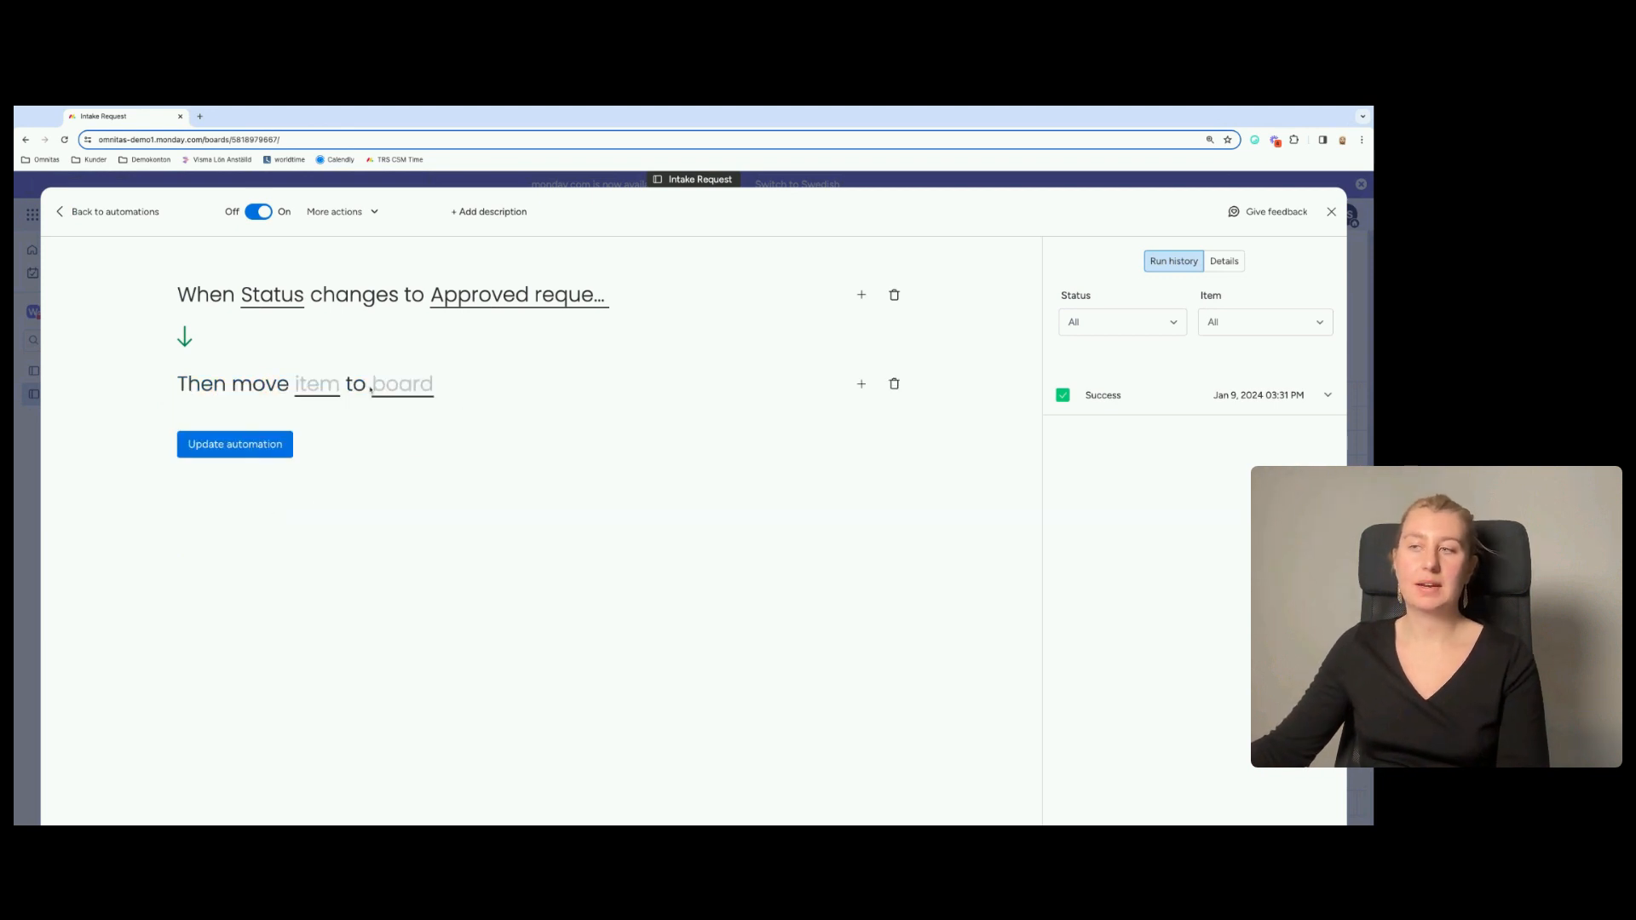
Look at the board and item choices of the move action, and return to the board without updating the automation.
left_click(412, 391)
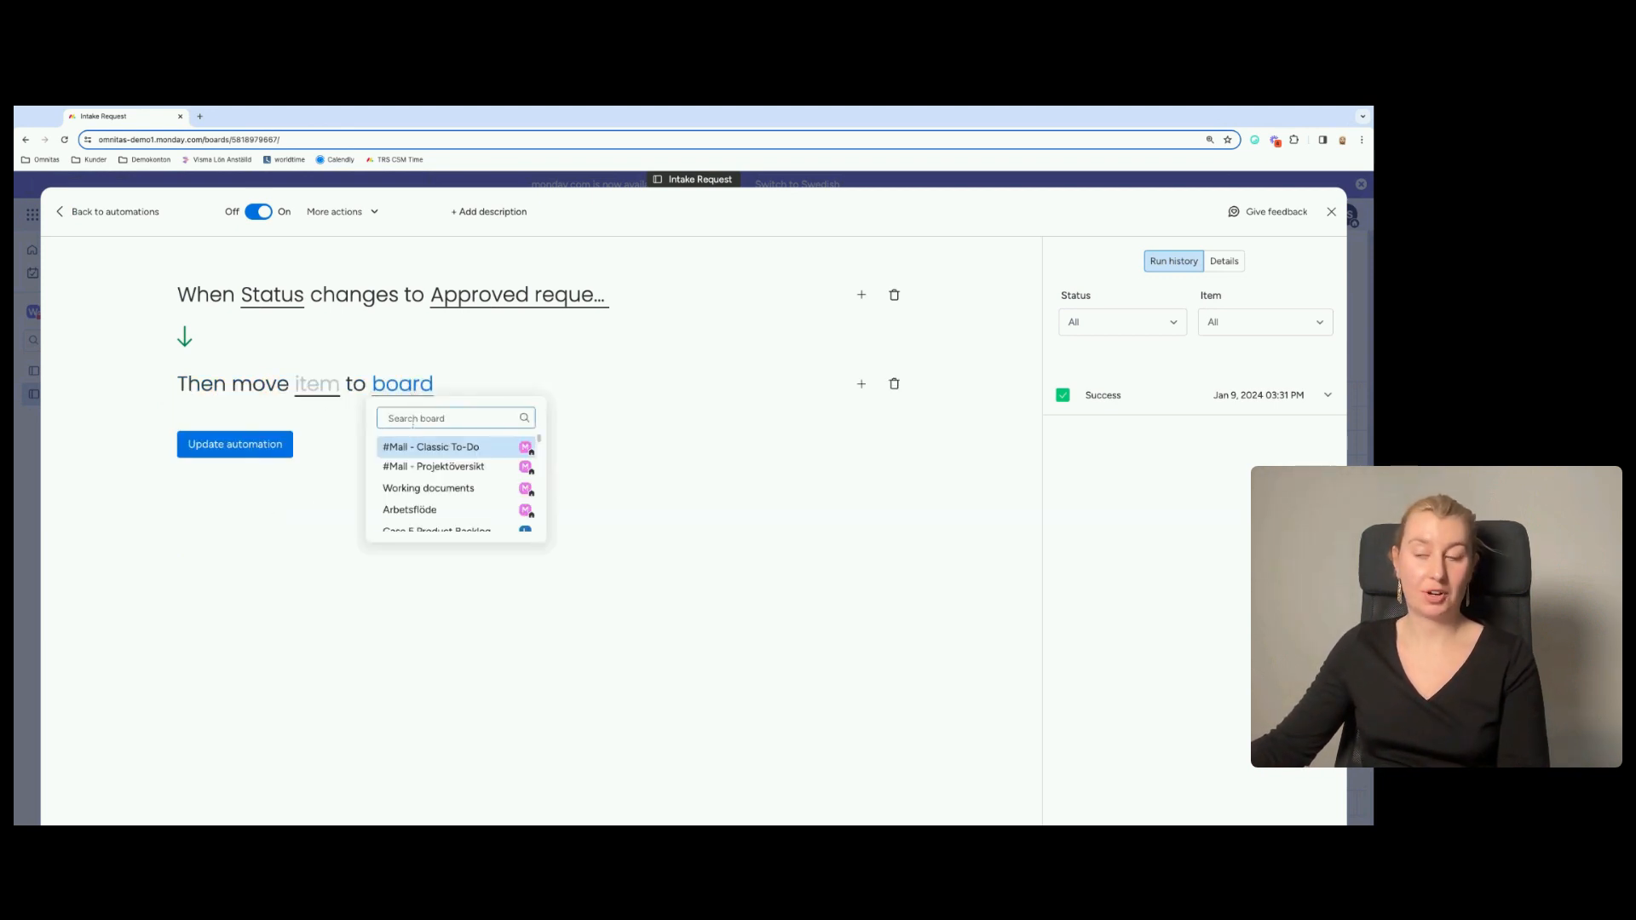
left_click(623, 393)
left_click(317, 390)
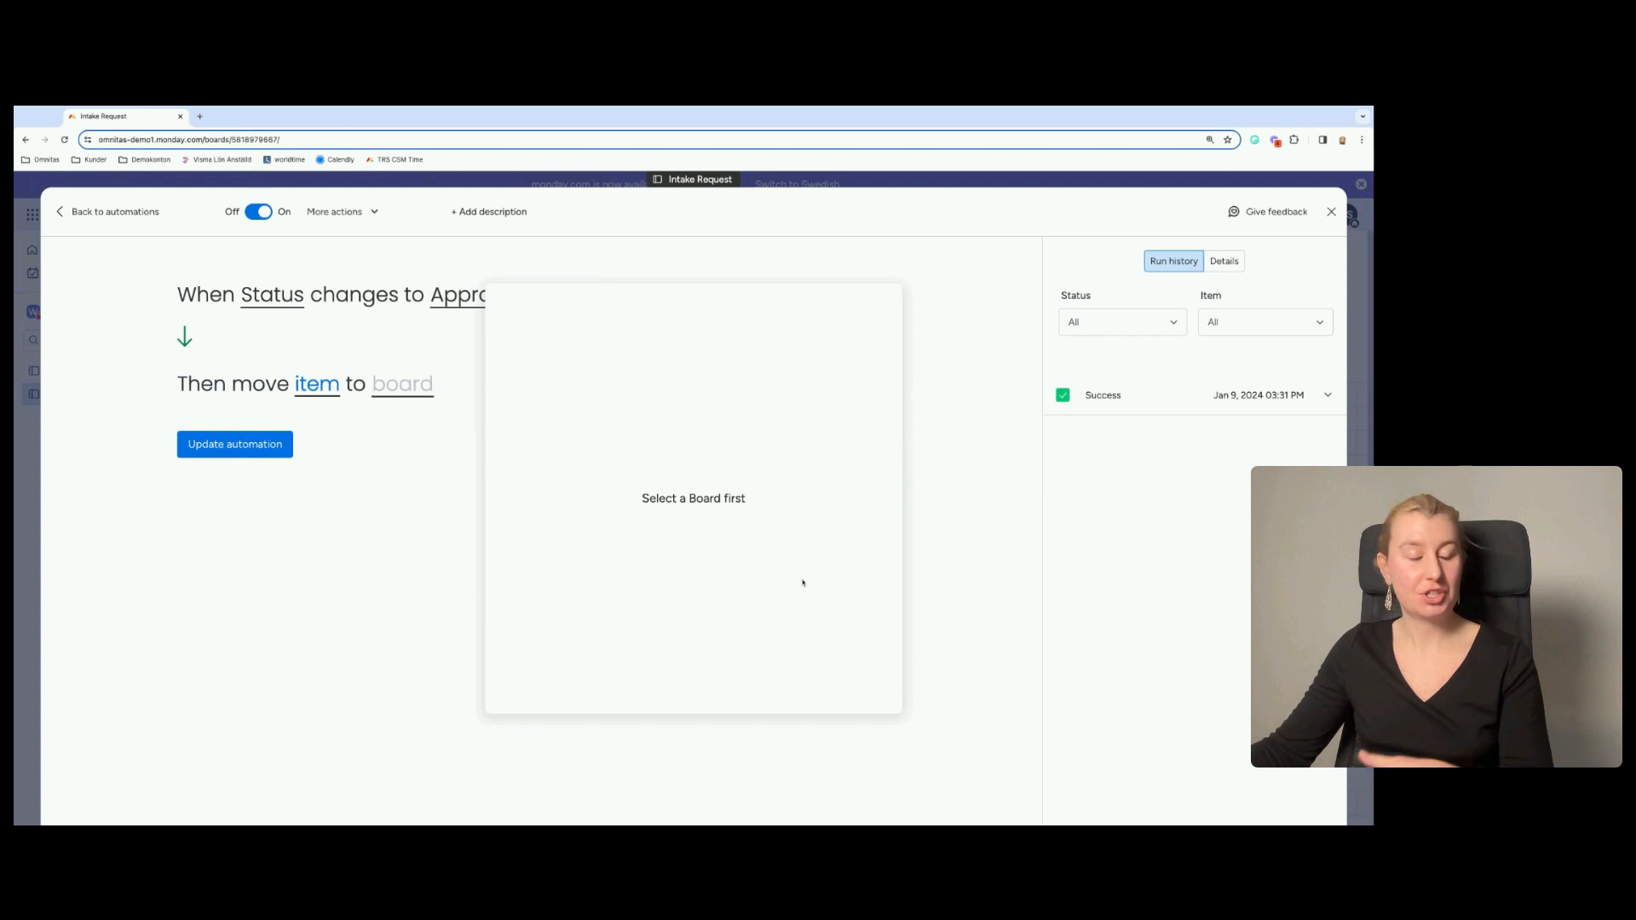
left_click(409, 610)
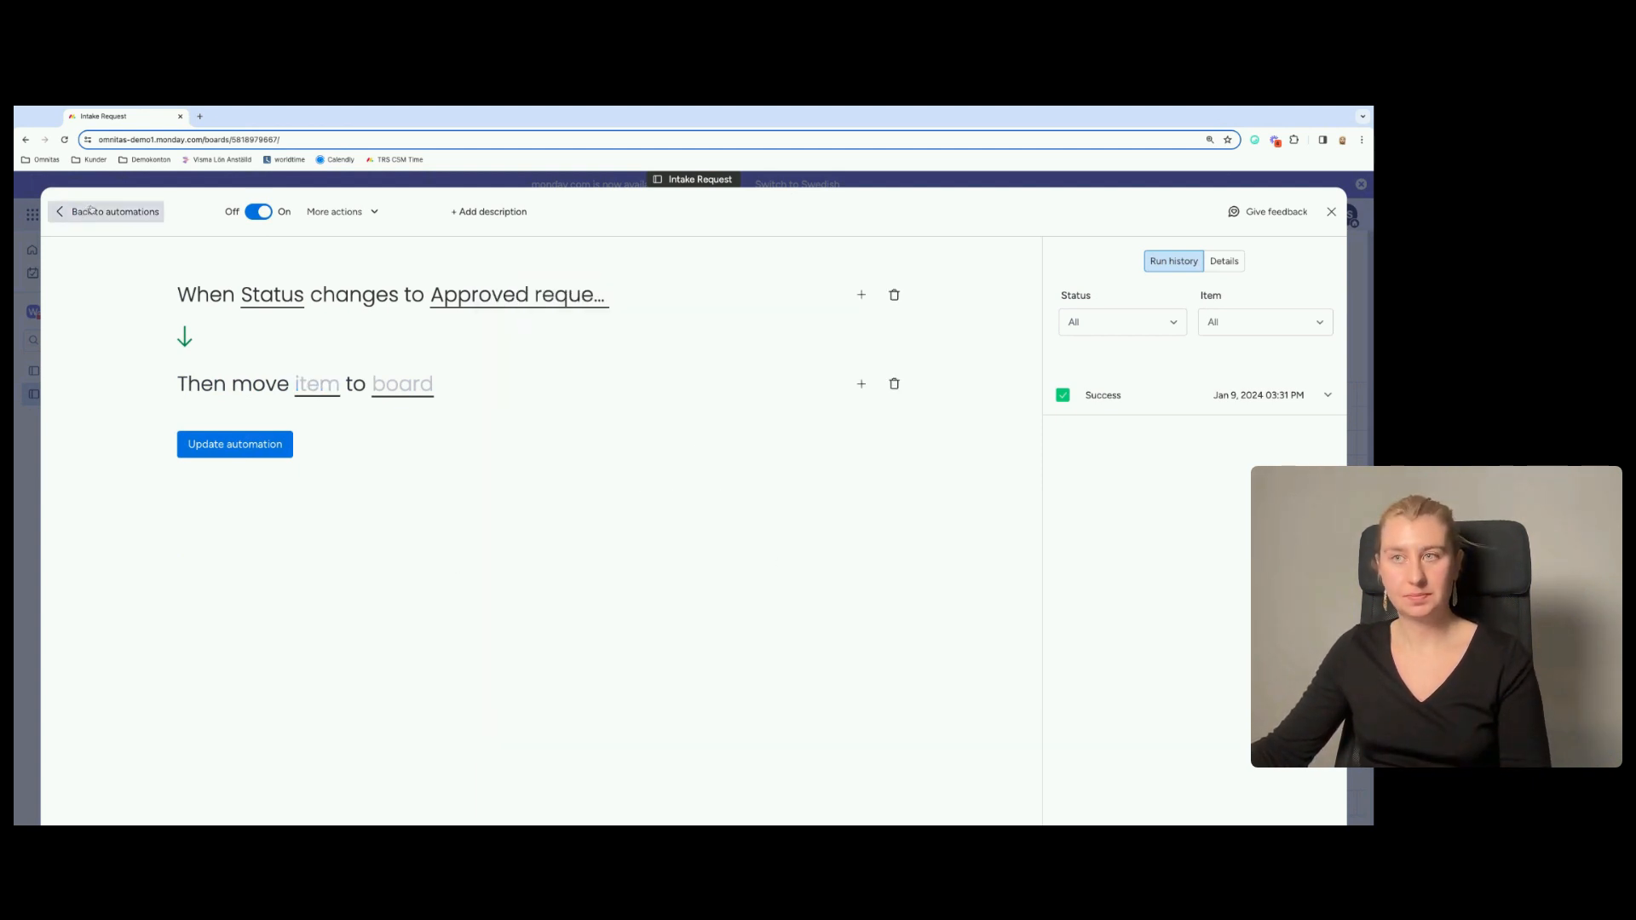
left_click(90, 209)
left_click(1325, 213)
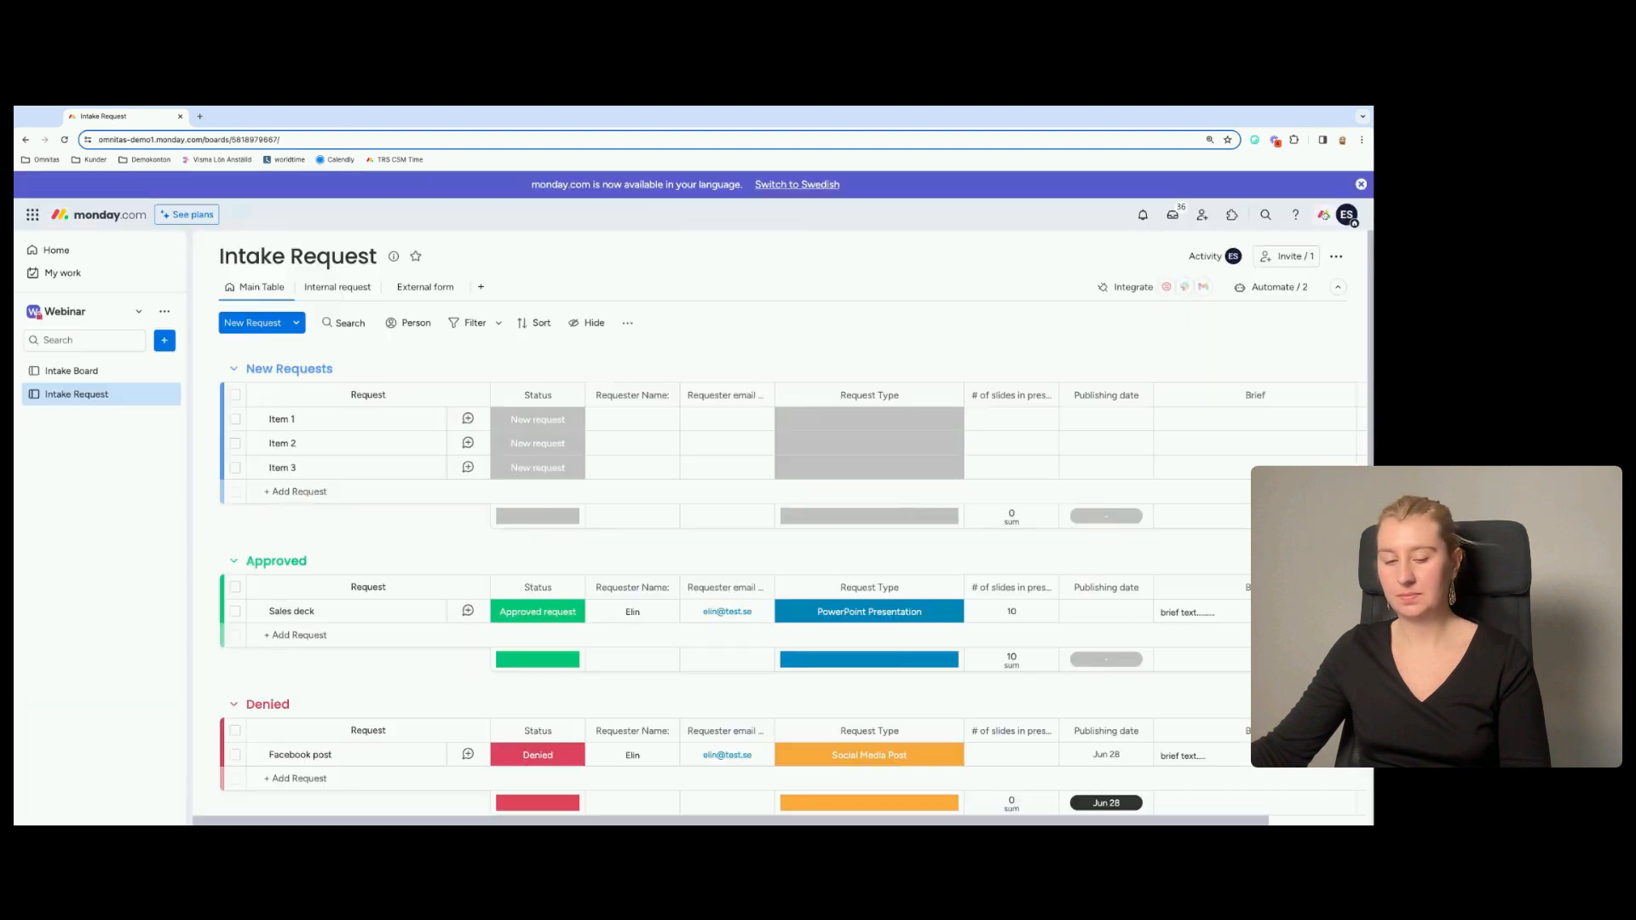